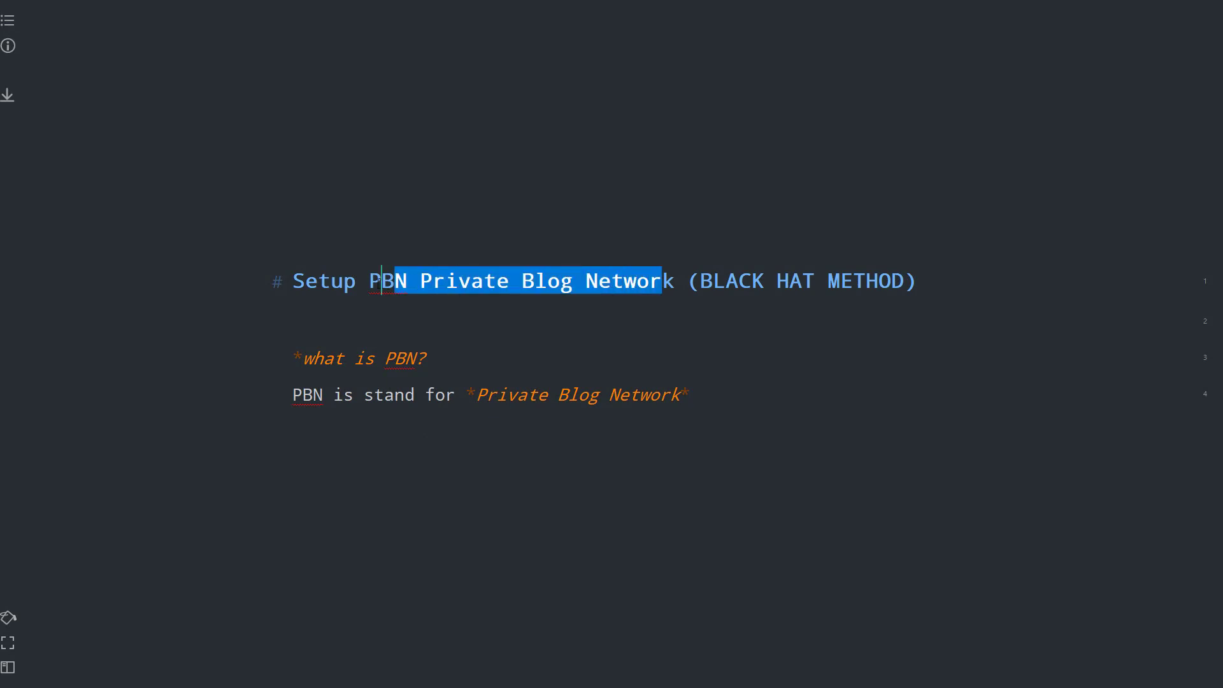
- Highlight the PBN definition and its 'Private Blog Network' phrase, then go to the line's end
left_click_drag(308, 362, 380, 365)
left_click(415, 358)
left_click_drag(288, 396, 457, 395)
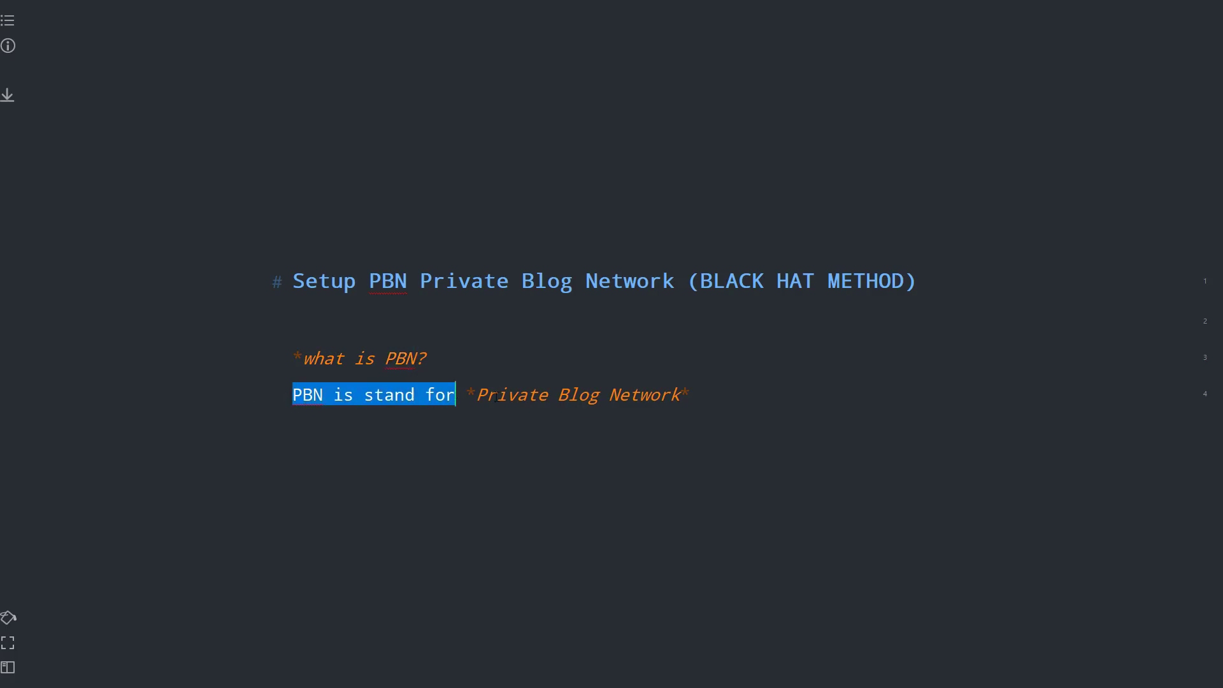
left_click_drag(689, 394, 475, 395)
left_click(707, 391)
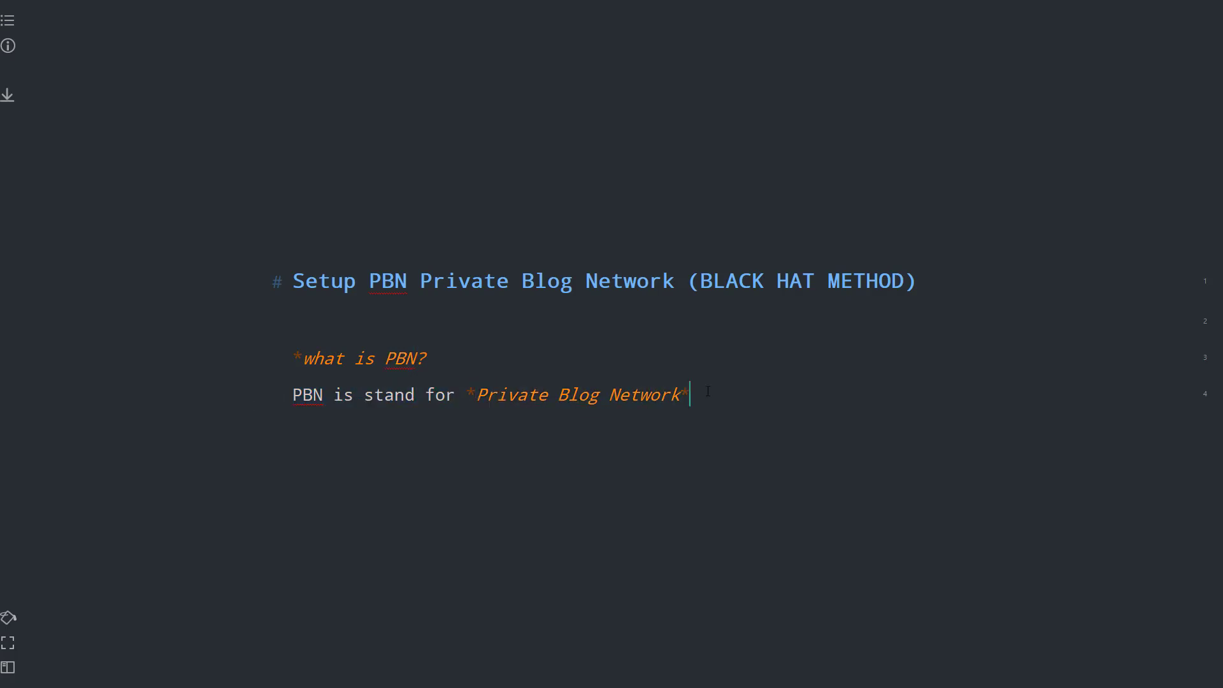
- Add the paragraph 'Network created by you with different blogs which will redirect to your main site', fixing 'NEtwork'
key("Return")
key("Return")
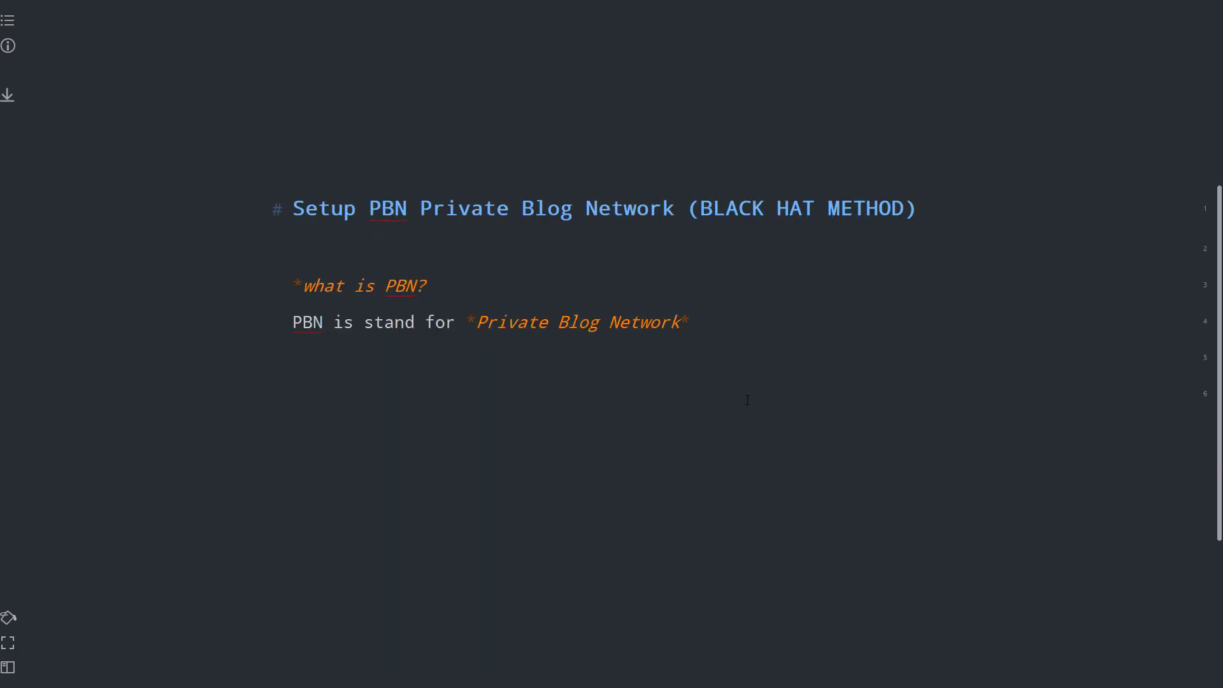
type("NEtwo")
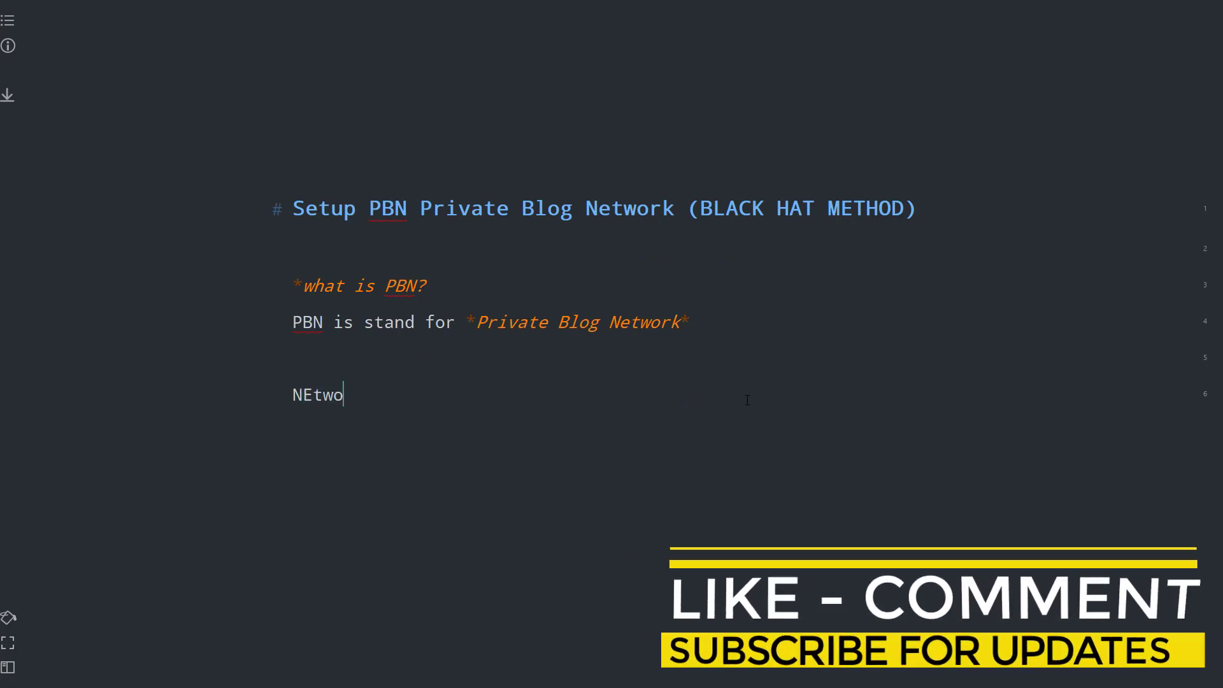
type("rk cr")
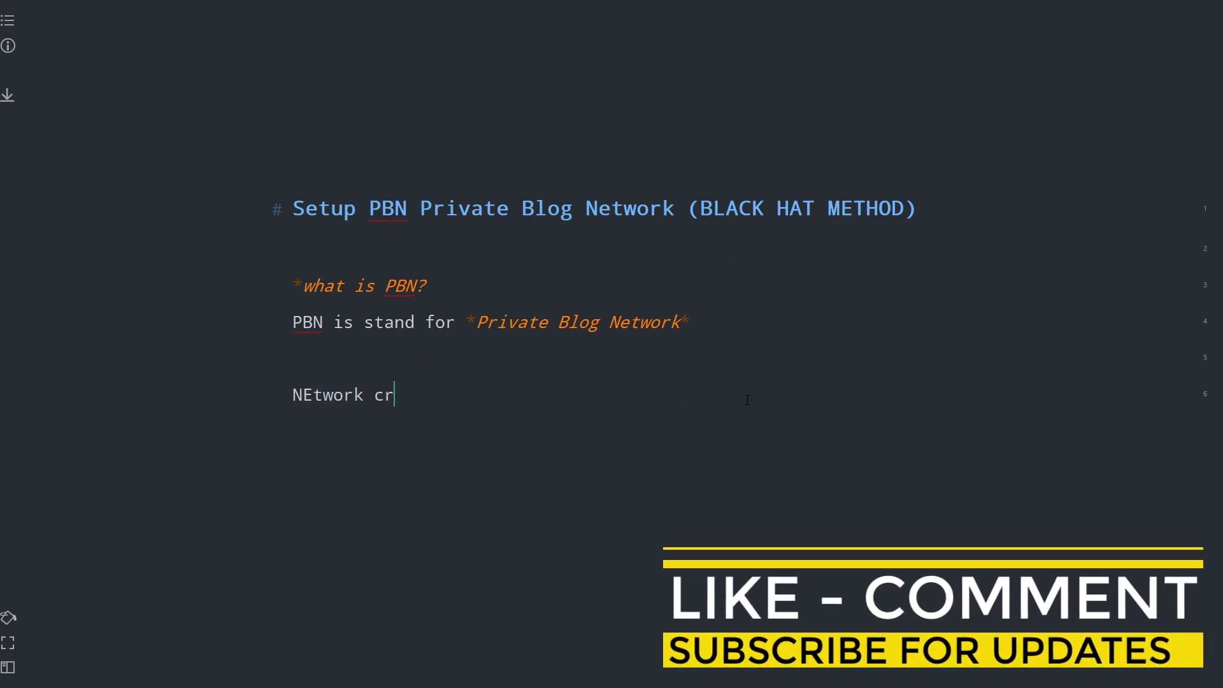
type("eated by you with diffe")
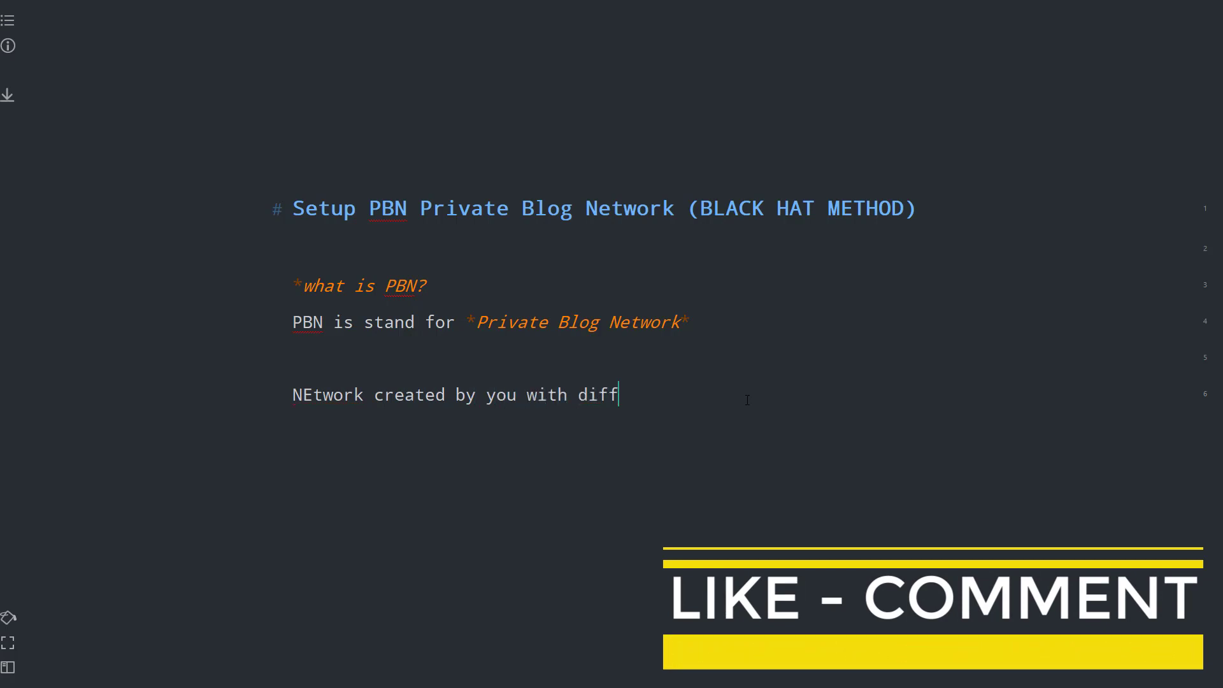
type("rent blogs")
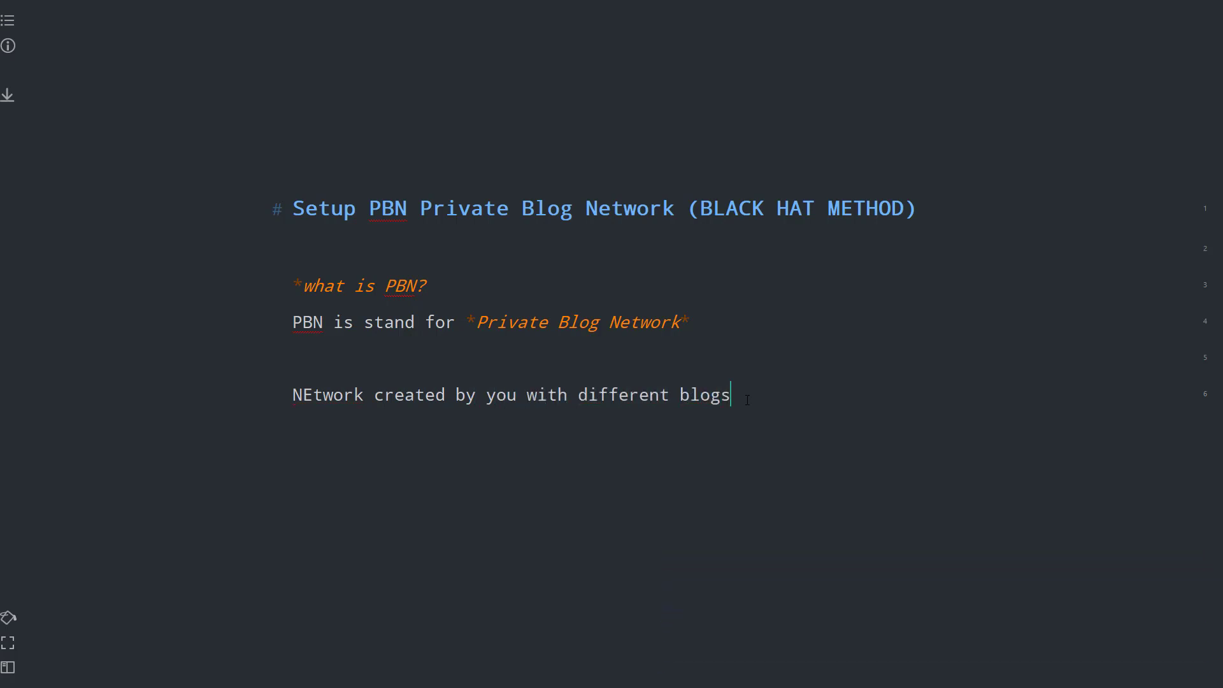
type(" which will redirect o")
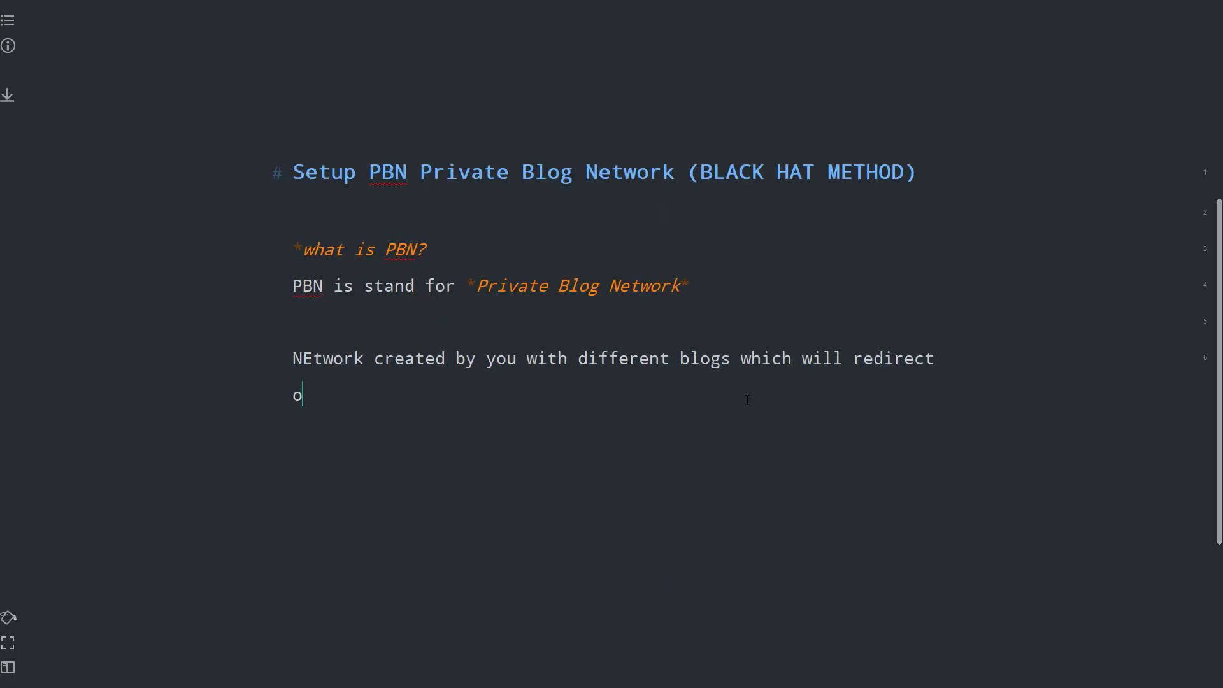
key("BackSpace")
type("to your main site.")
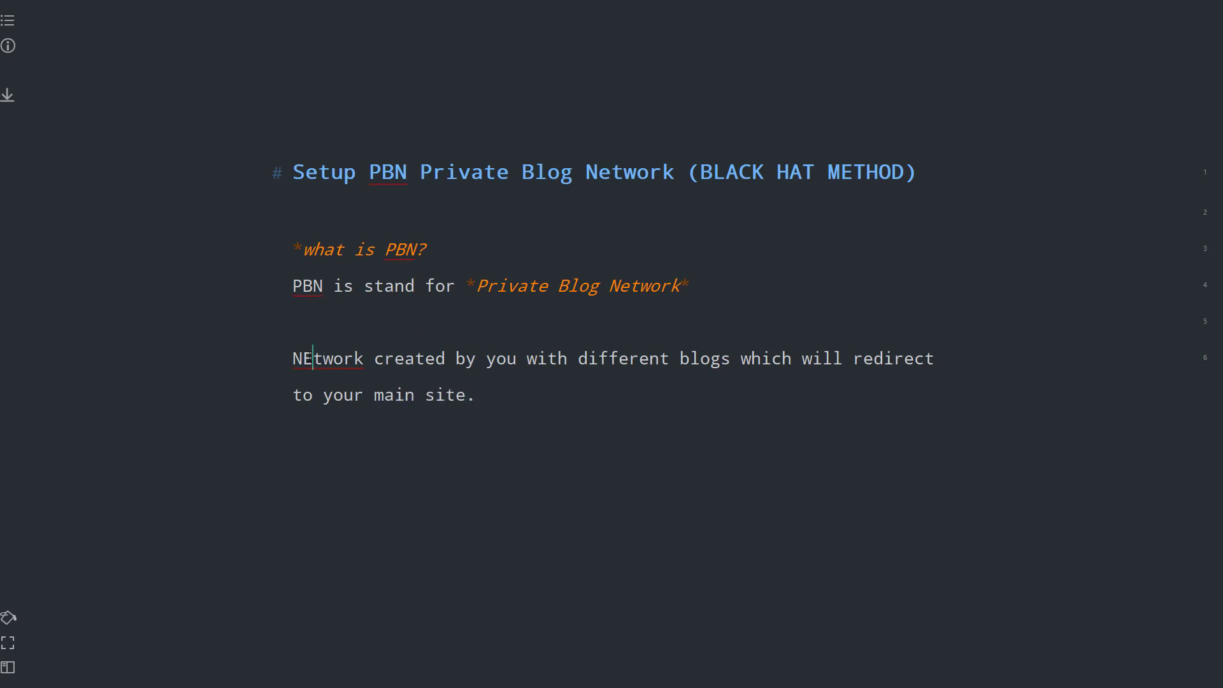
left_click_drag(304, 358, 312, 359)
type("e")
left_click_drag(395, 366, 299, 257)
left_click(474, 398)
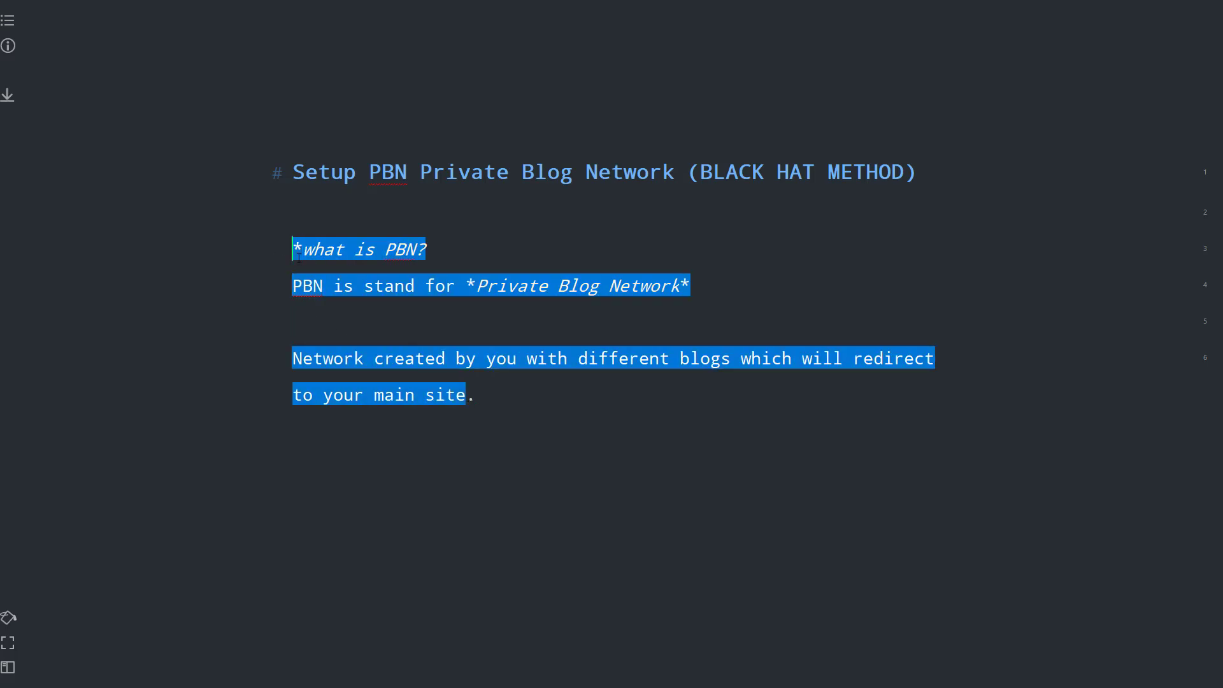
left_click_drag(481, 411, 491, 385)
left_click(518, 394)
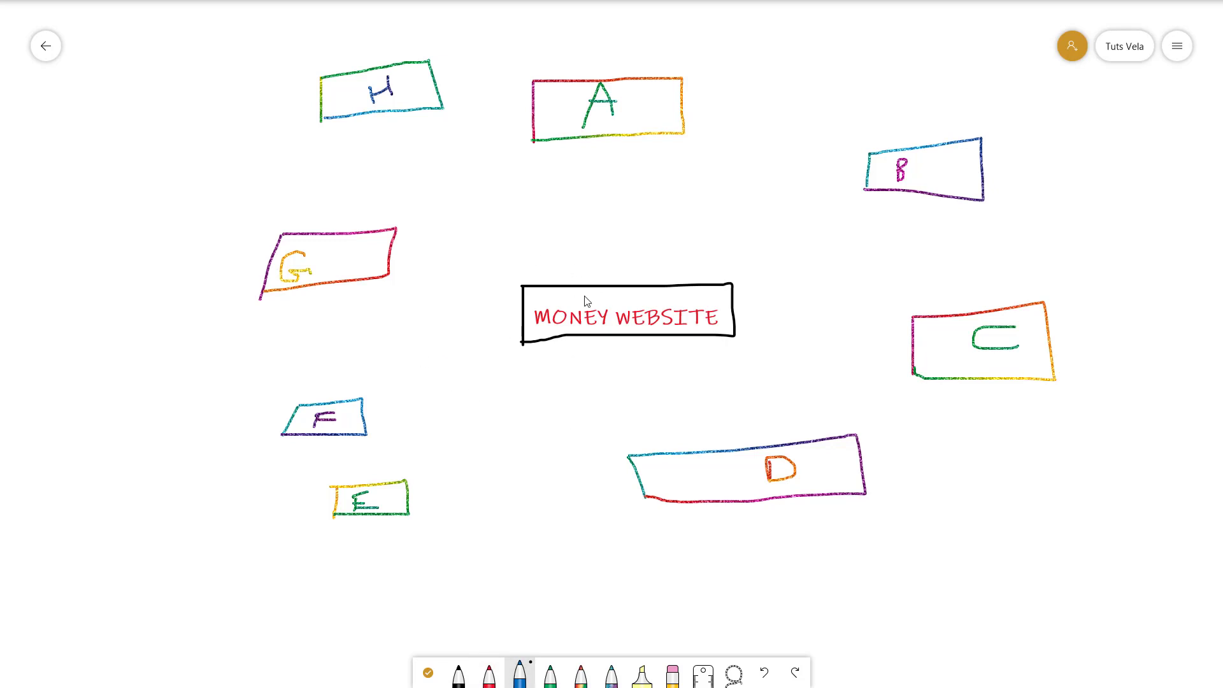
- Set the blue pen to its thickest size and draw a line from box A down to MONEY WEBSITE
left_click(519, 674)
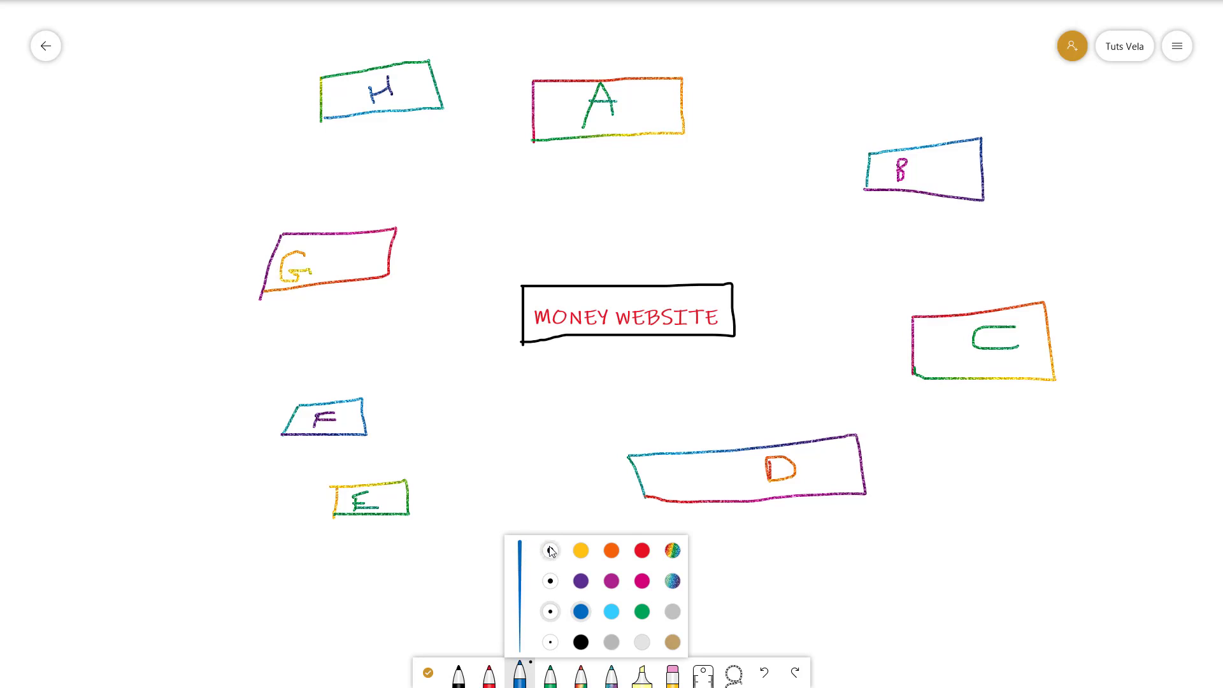
left_click(550, 549)
mouse_move(601, 296)
left_mouse_down()
mouse_move(627, 295)
mouse_move(608, 302)
left_mouse_up()
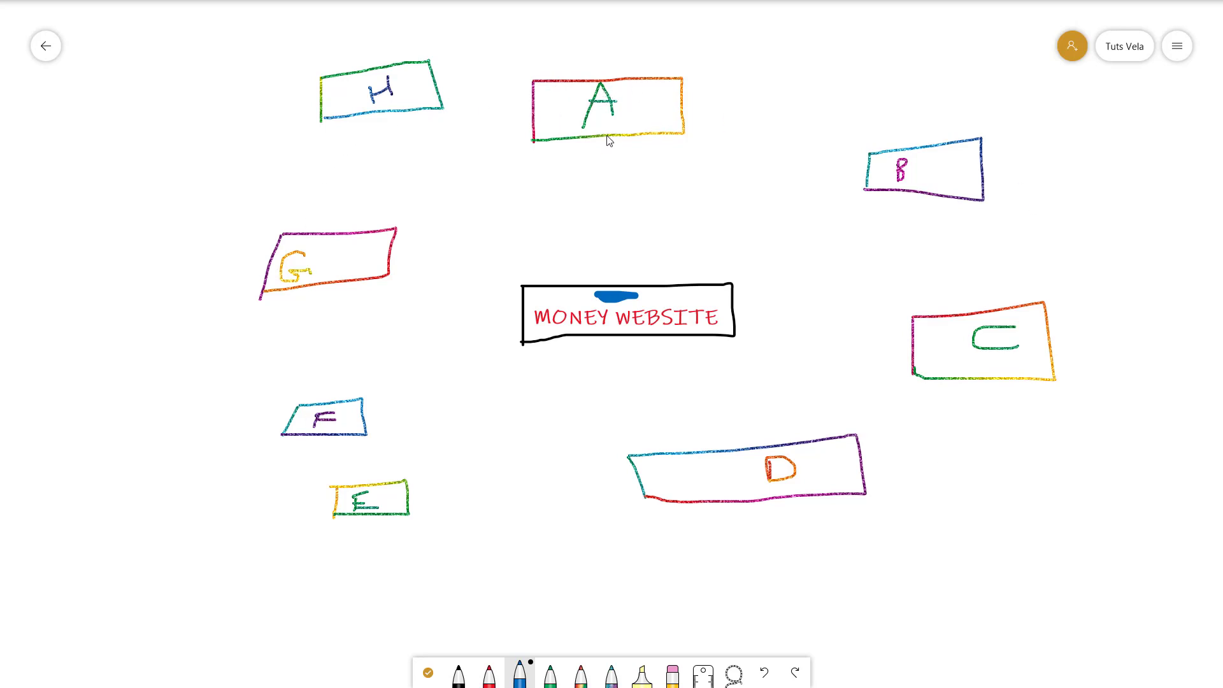
left_click_drag(607, 136, 607, 281)
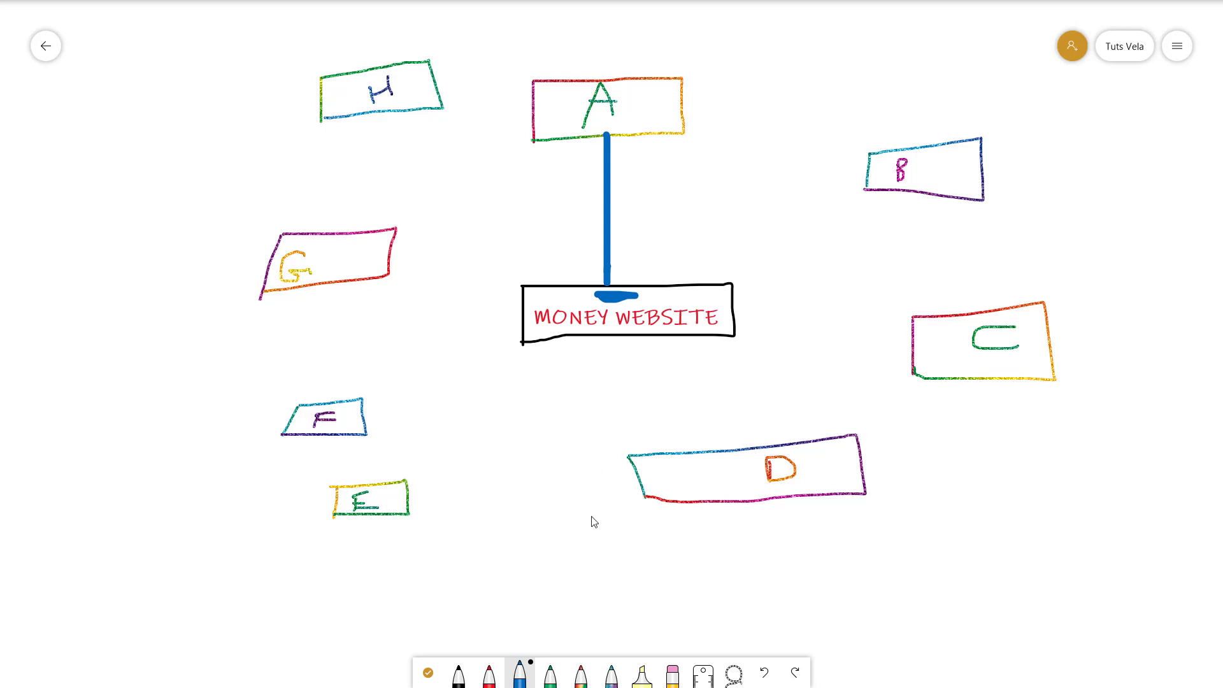
- Link A to B and B to C in green, and curve B to MONEY WEBSITE in blue
left_click(550, 674)
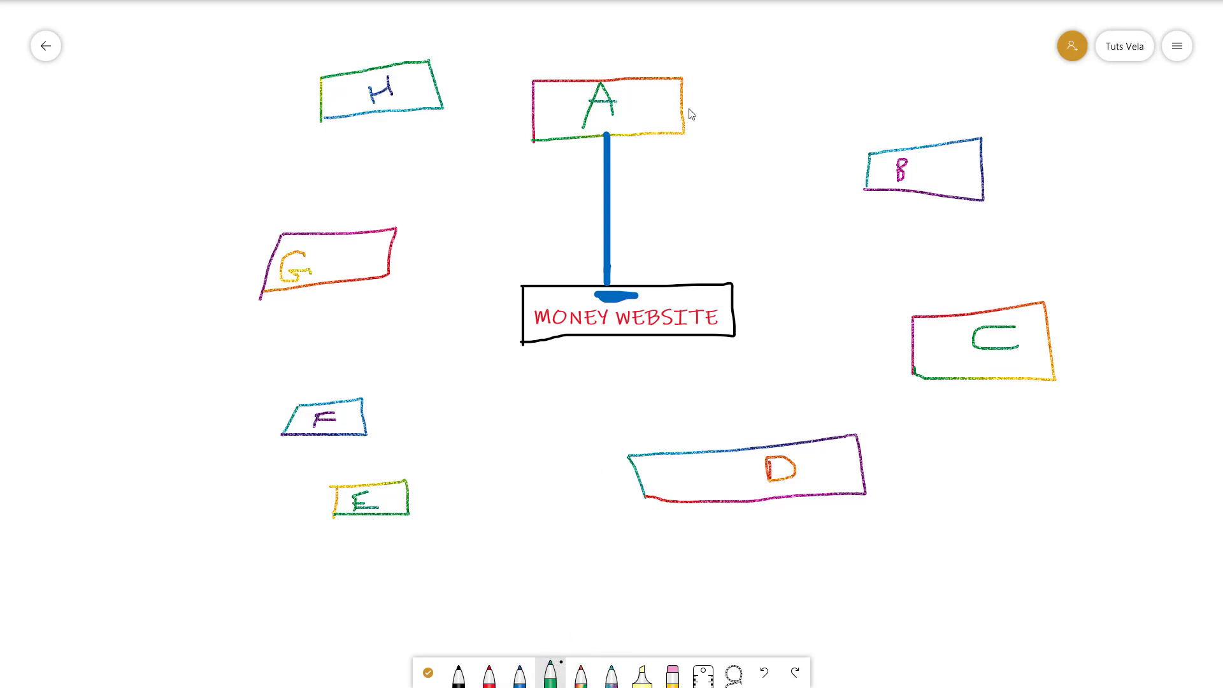
mouse_move(682, 105)
left_mouse_down()
mouse_move(774, 114)
mouse_move(873, 149)
left_mouse_up()
left_click(517, 676)
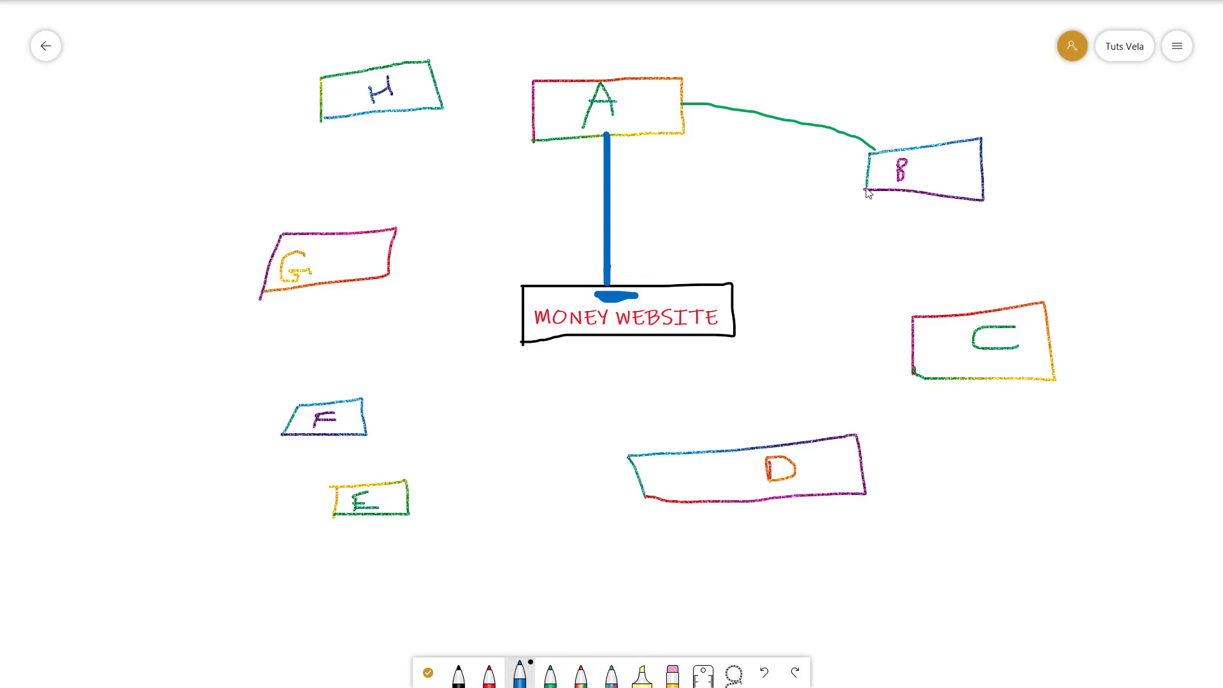
mouse_move(869, 168)
left_mouse_down()
mouse_move(799, 170)
mouse_move(718, 230)
mouse_move(690, 287)
left_mouse_up()
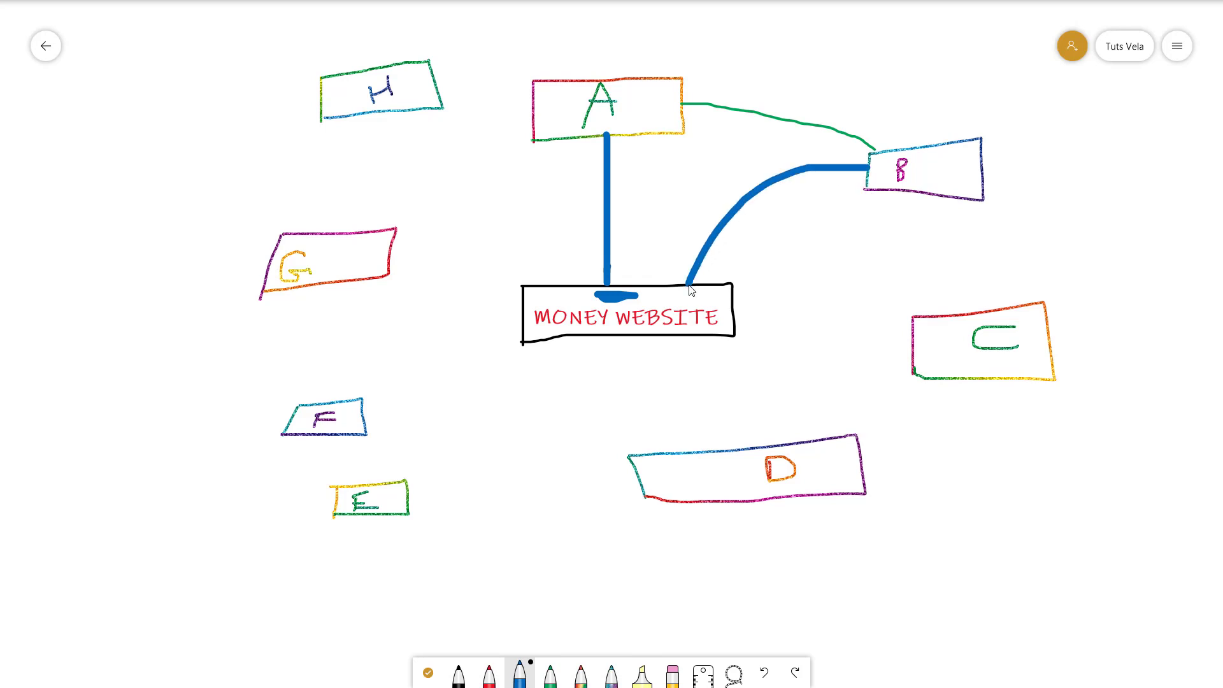
left_click(551, 675)
left_click_drag(937, 199, 962, 312)
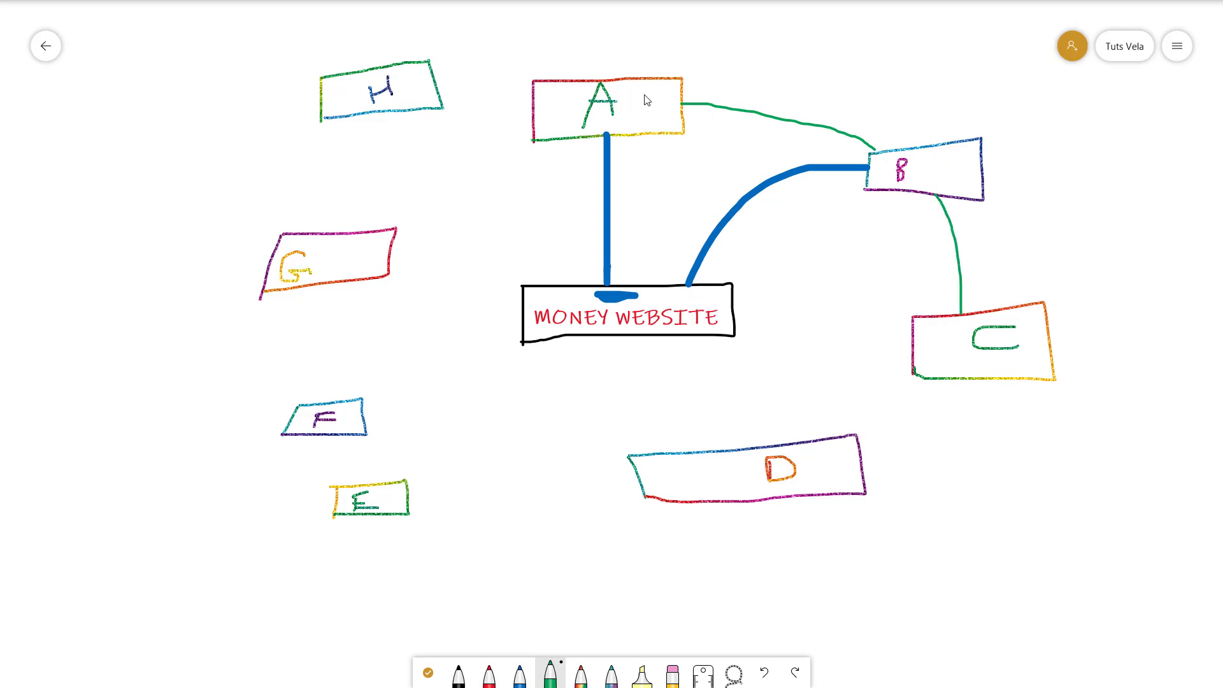
- Write a 2 beside or inside boxes A, B, C and D, and a number beside E
left_click_drag(628, 93, 653, 103)
left_click_drag(942, 158, 964, 174)
left_click_drag(1015, 355, 1037, 371)
left_click_drag(691, 470, 724, 492)
left_click_drag(384, 491, 399, 502)
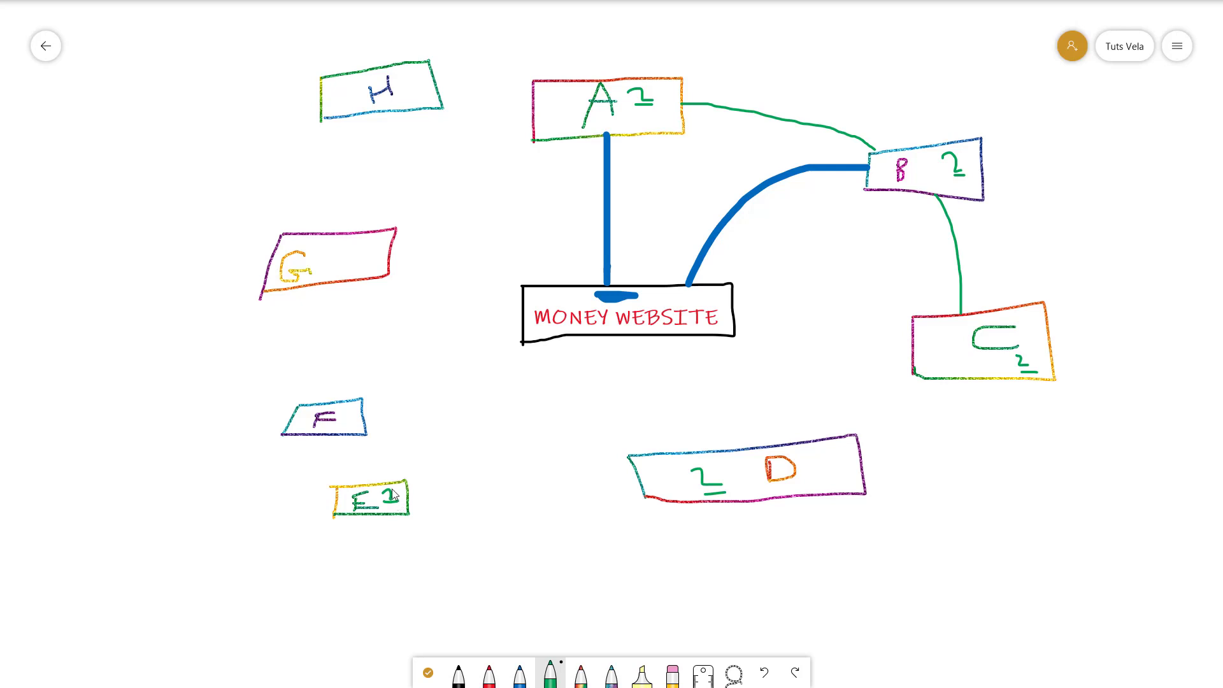
- Continue the green ring, linking C to D, D to E to F, F to G and G to H
left_click(523, 676)
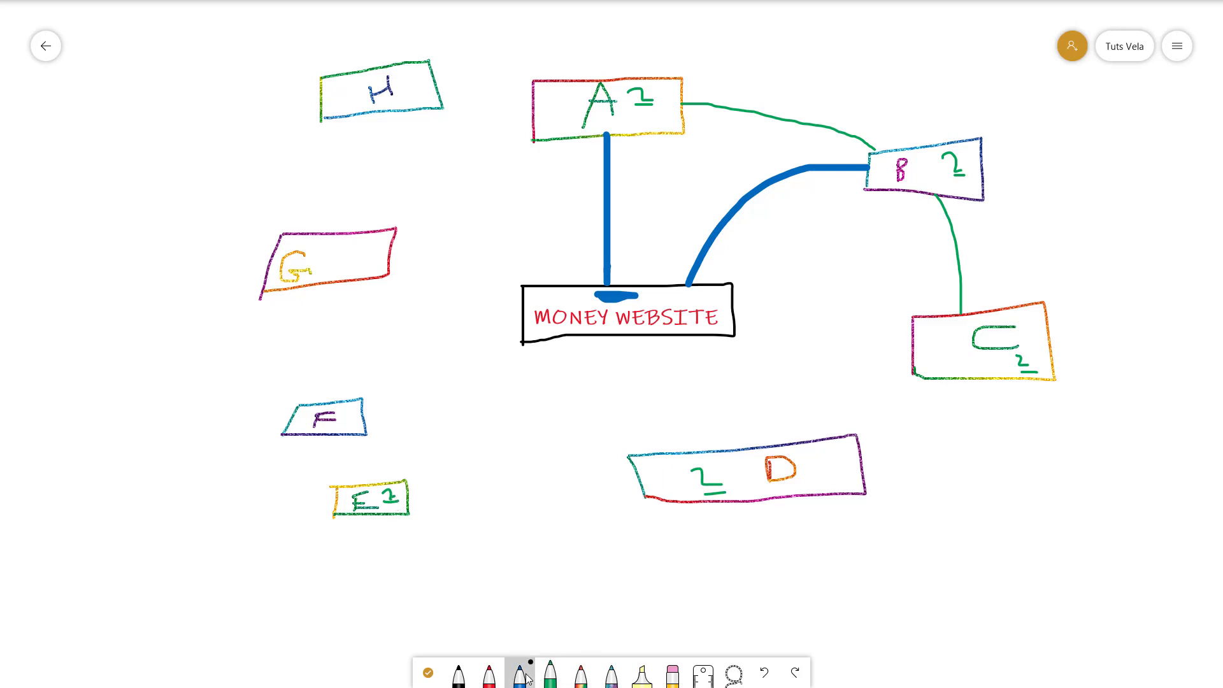
left_click(550, 676)
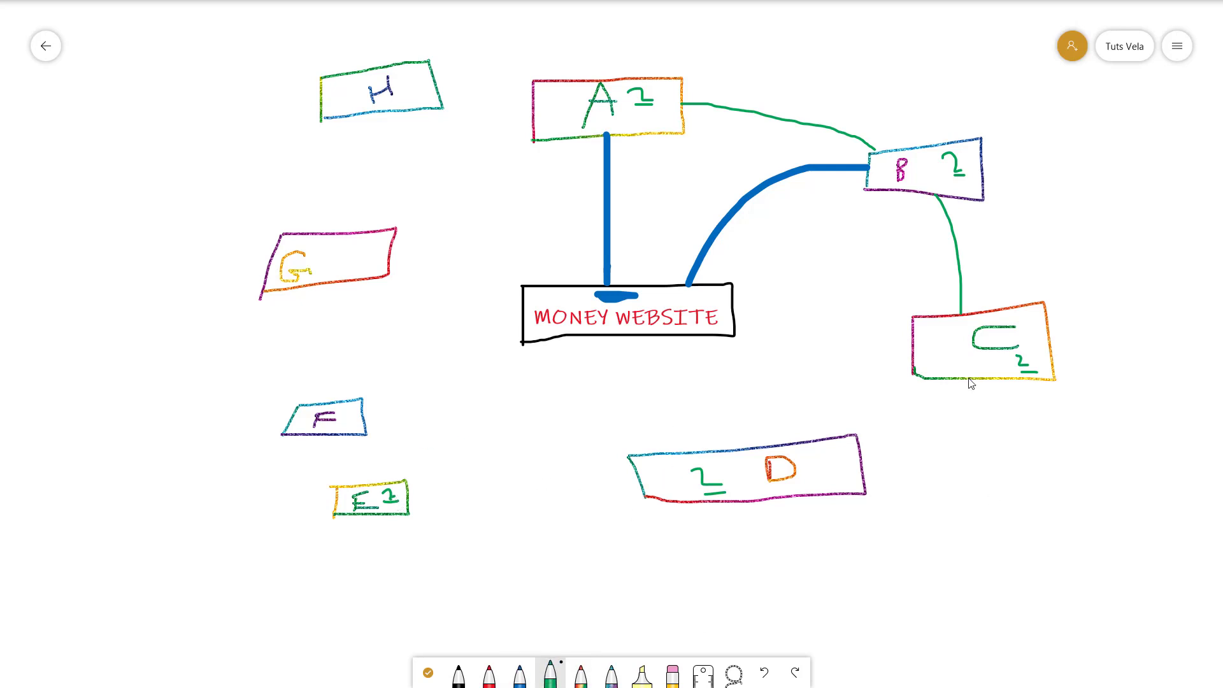
left_click_drag(970, 380, 853, 459)
mouse_move(632, 479)
left_mouse_down()
mouse_move(411, 500)
mouse_move(322, 450)
left_mouse_up()
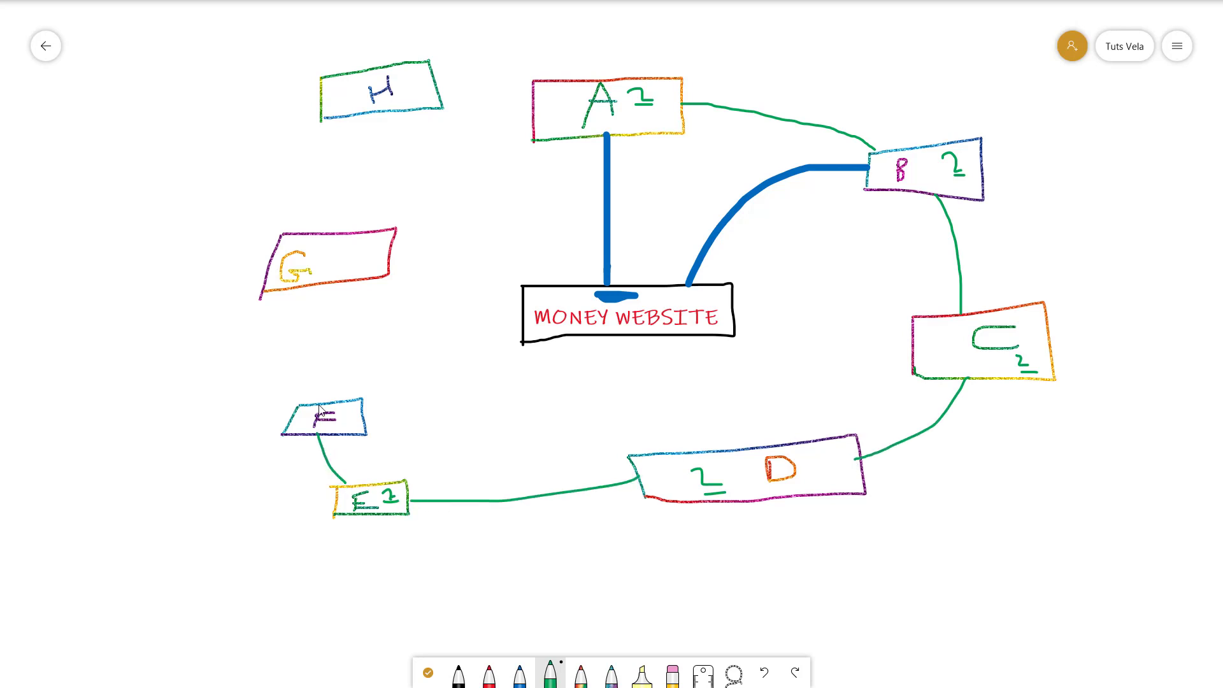
left_click_drag(324, 405, 333, 280)
mouse_move(333, 231)
left_mouse_down()
mouse_move(360, 141)
mouse_move(385, 106)
mouse_move(491, 96)
mouse_move(536, 119)
left_mouse_up()
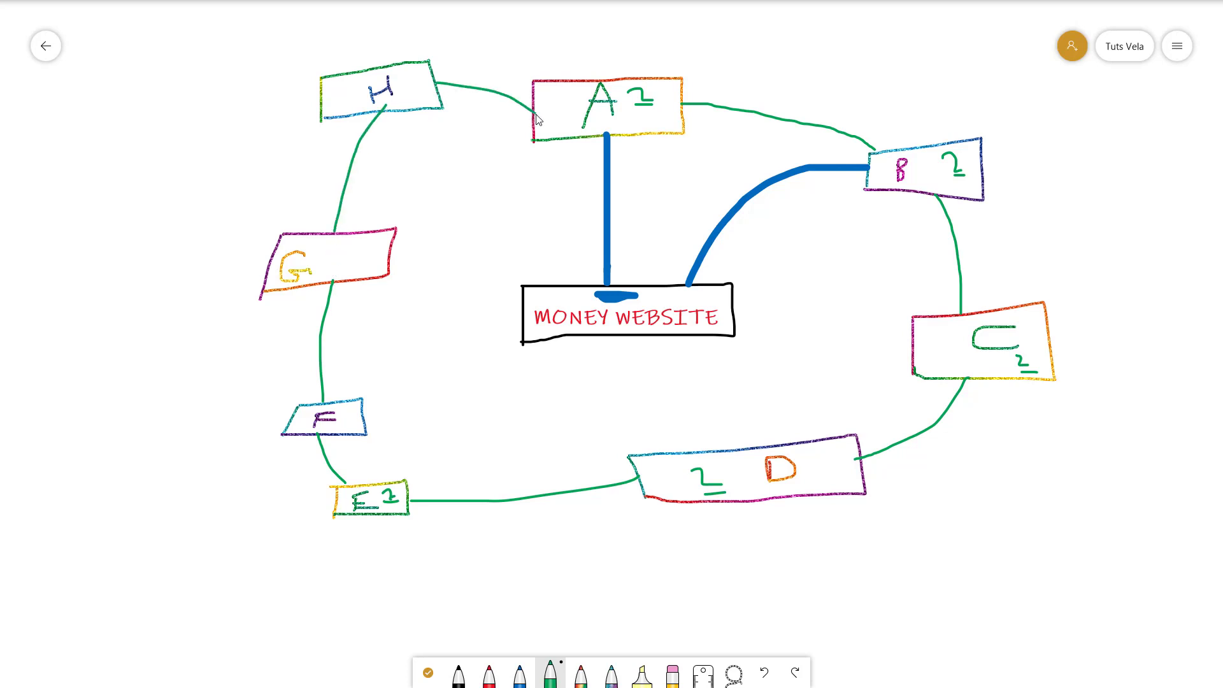
- Draw thick blue spokes from boxes E, D, F, G and H to MONEY WEBSITE
left_click(518, 674)
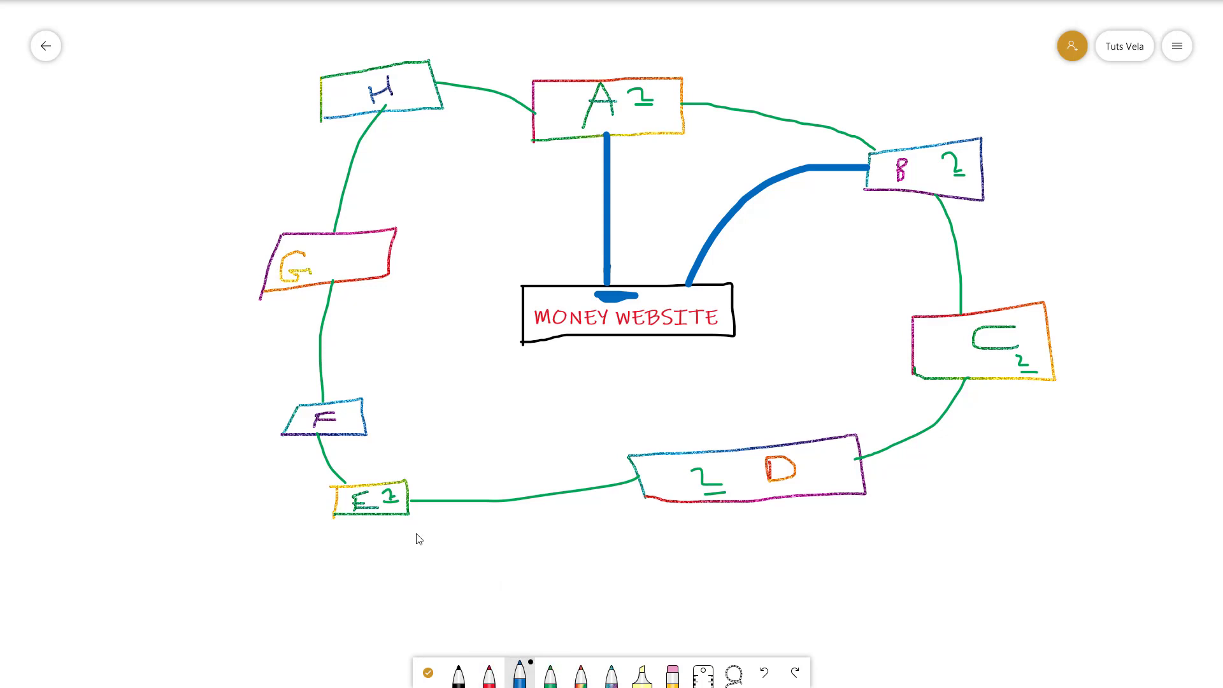
mouse_move(403, 480)
left_mouse_down()
mouse_move(528, 385)
mouse_move(551, 344)
left_mouse_up()
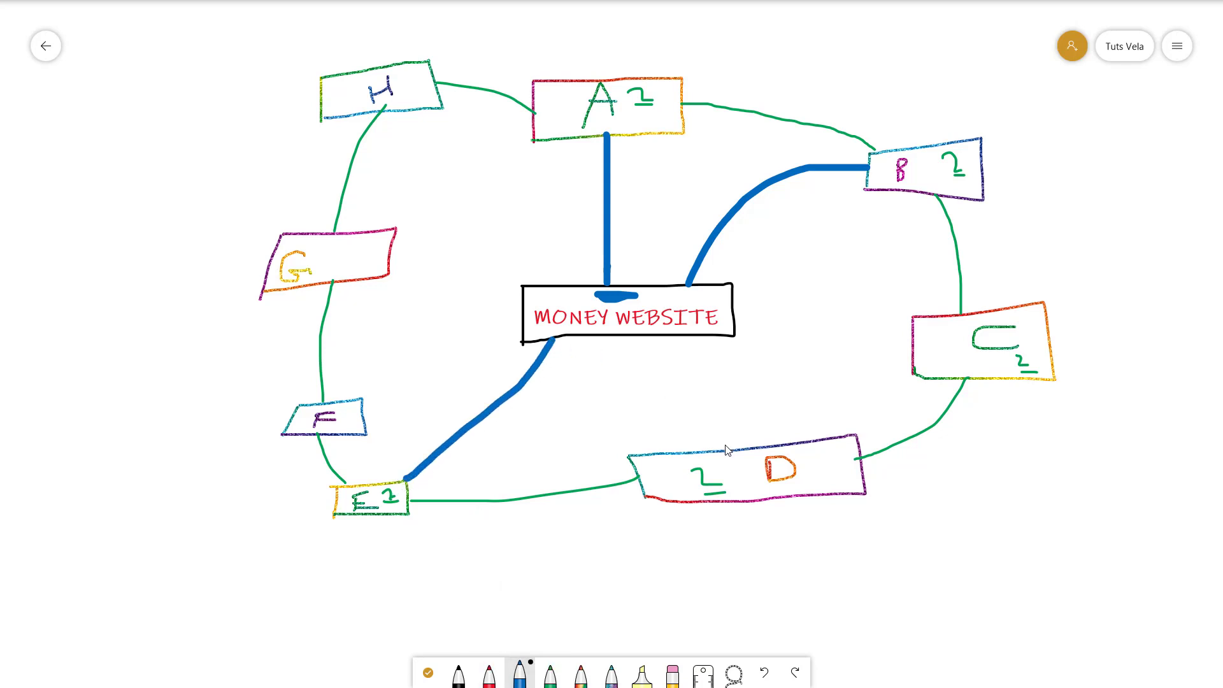
left_click_drag(729, 452, 674, 340)
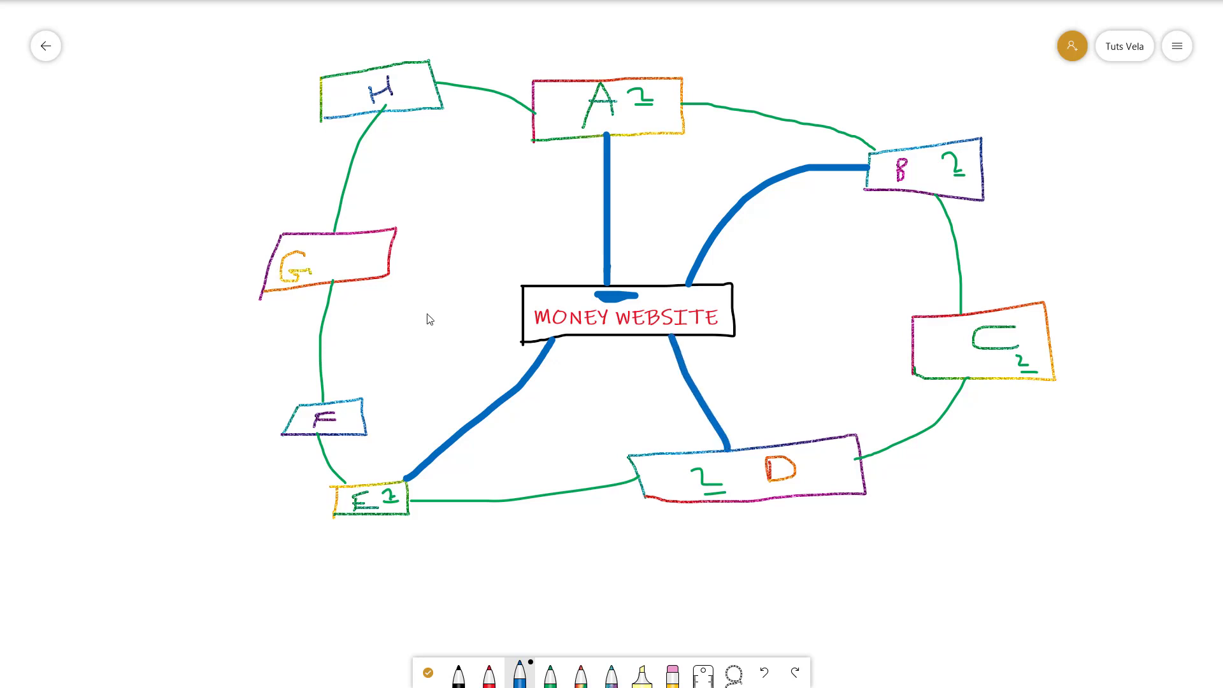
left_click_drag(360, 405, 523, 330)
left_click_drag(389, 247, 524, 316)
left_click_drag(419, 109, 525, 285)
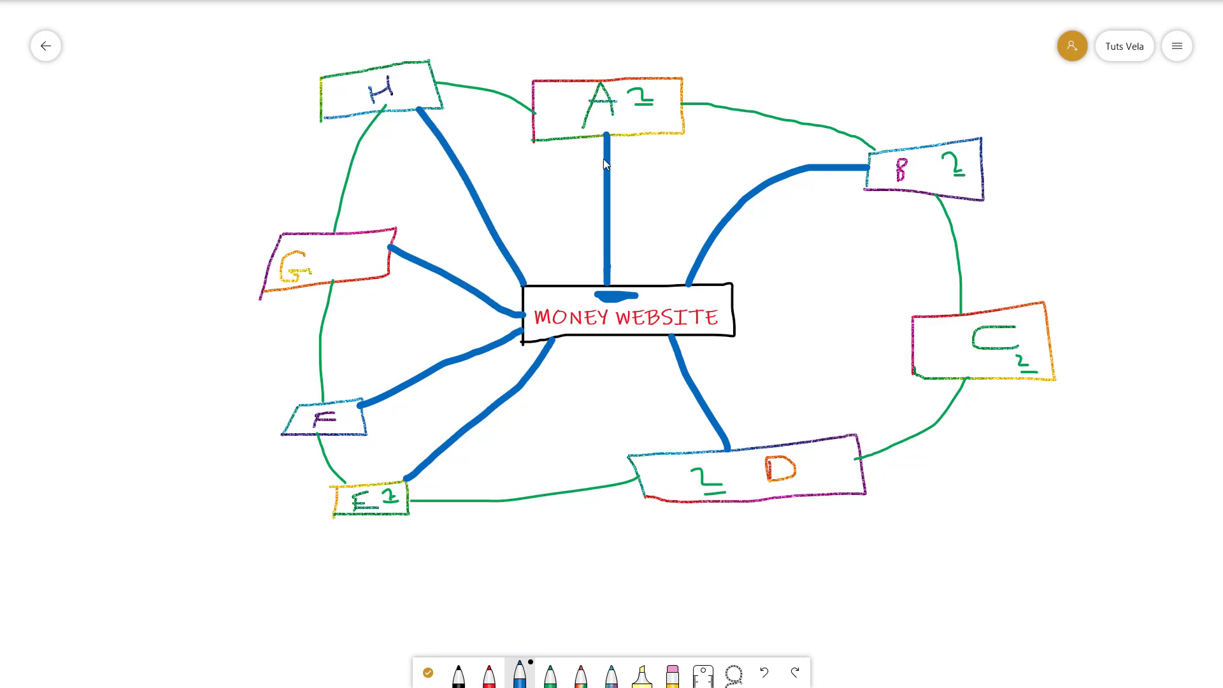
- Draw a large blue border around the whole diagram and pan toward empty space lower right
left_click_drag(260, 49, 230, 645)
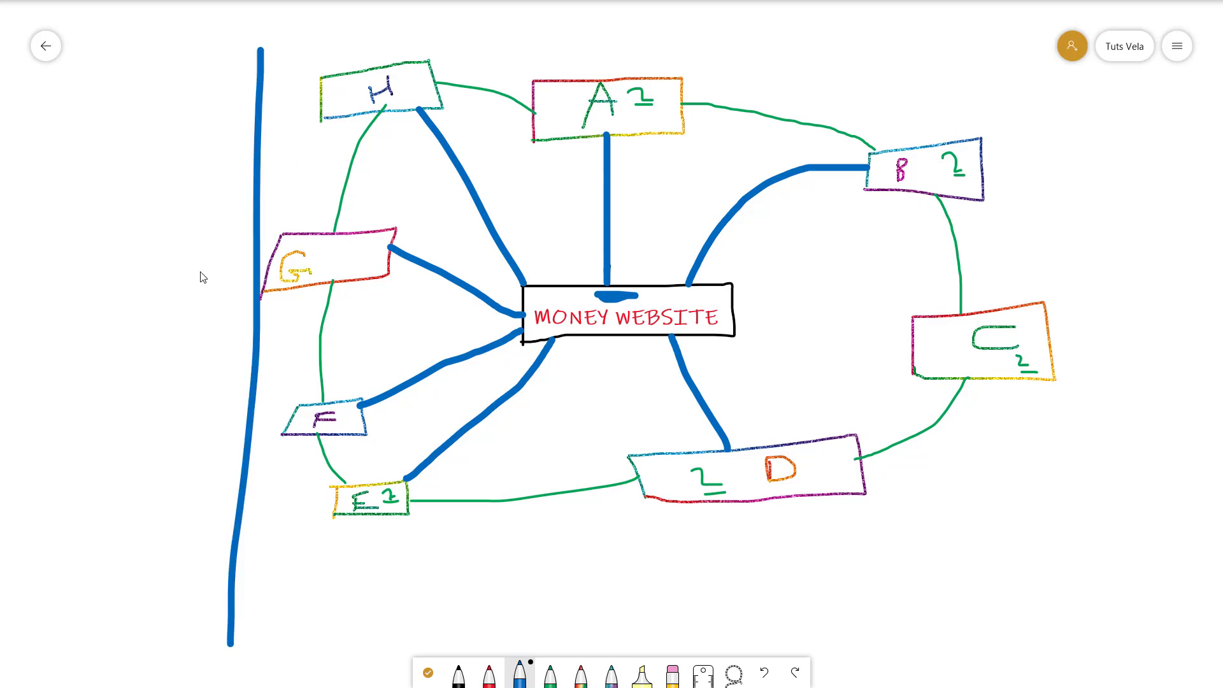
mouse_move(253, 48)
left_mouse_down()
mouse_move(995, 63)
mouse_move(1128, 495)
mouse_move(239, 596)
left_mouse_up()
left_click(428, 672)
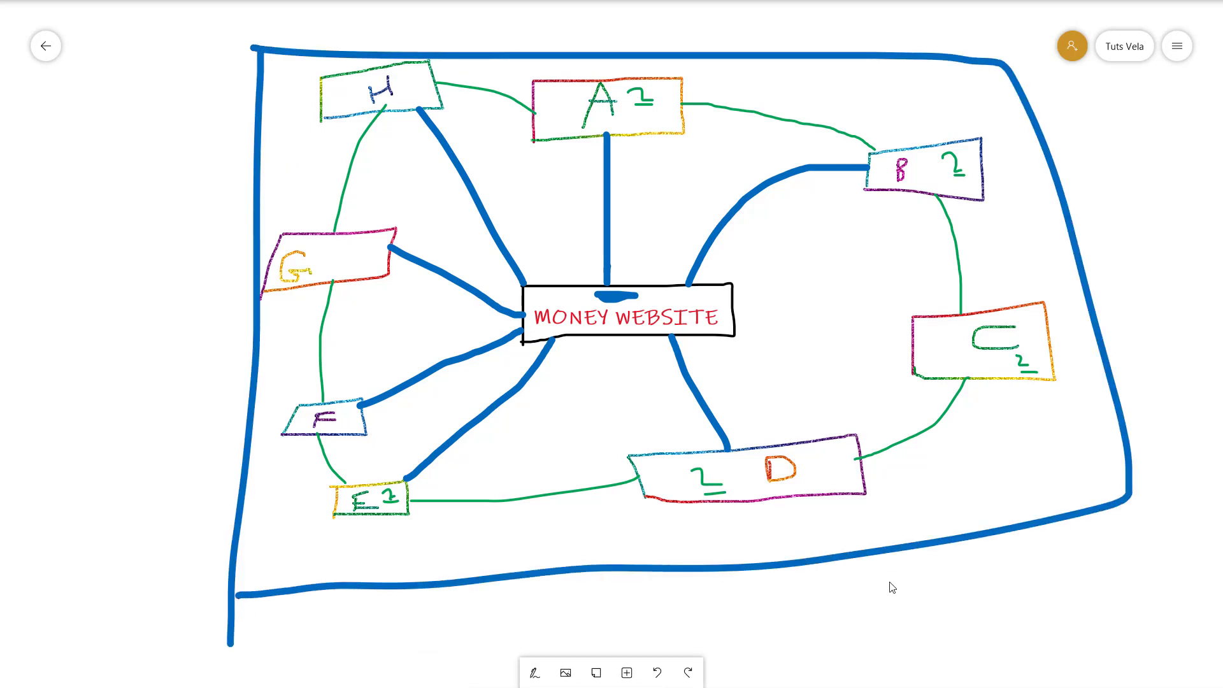
left_click_drag(887, 584, 517, 429)
left_click(535, 672)
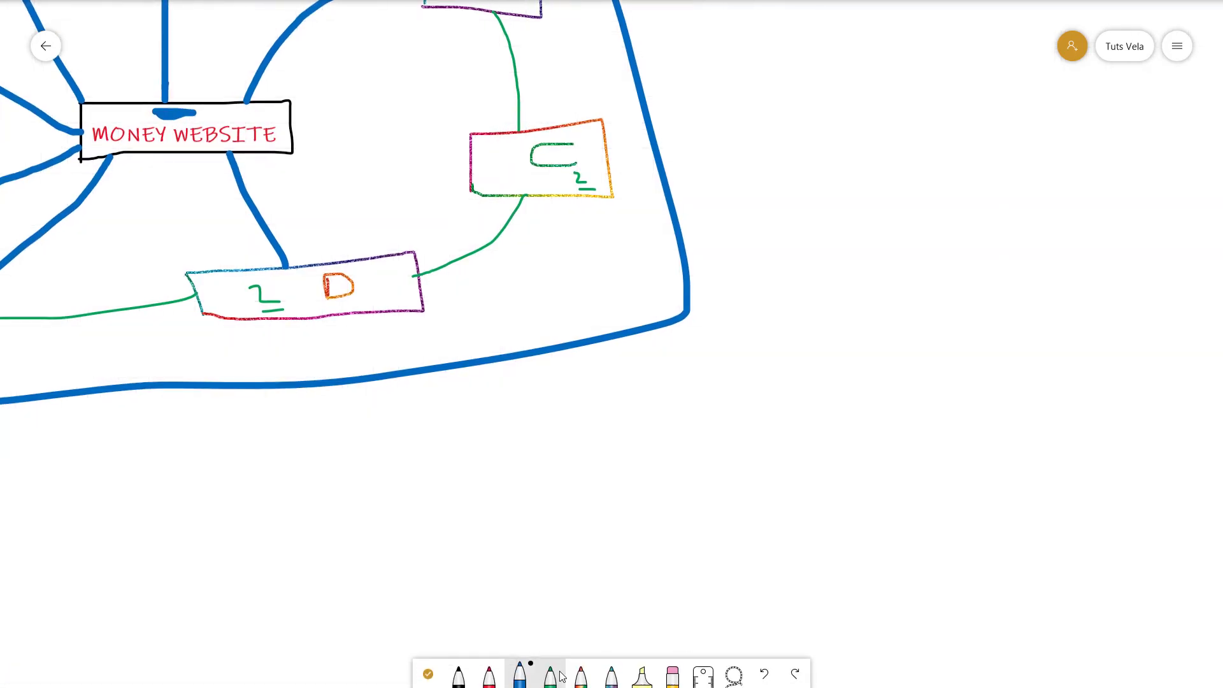
- In red ink, draw an arrow below the outline leading to a boxed 'DA'
left_click(499, 681)
mouse_move(553, 358)
left_mouse_down()
mouse_move(641, 467)
mouse_move(631, 401)
left_mouse_up()
mouse_move(690, 446)
left_mouse_down()
mouse_move(696, 518)
mouse_move(717, 442)
mouse_move(707, 521)
left_mouse_up()
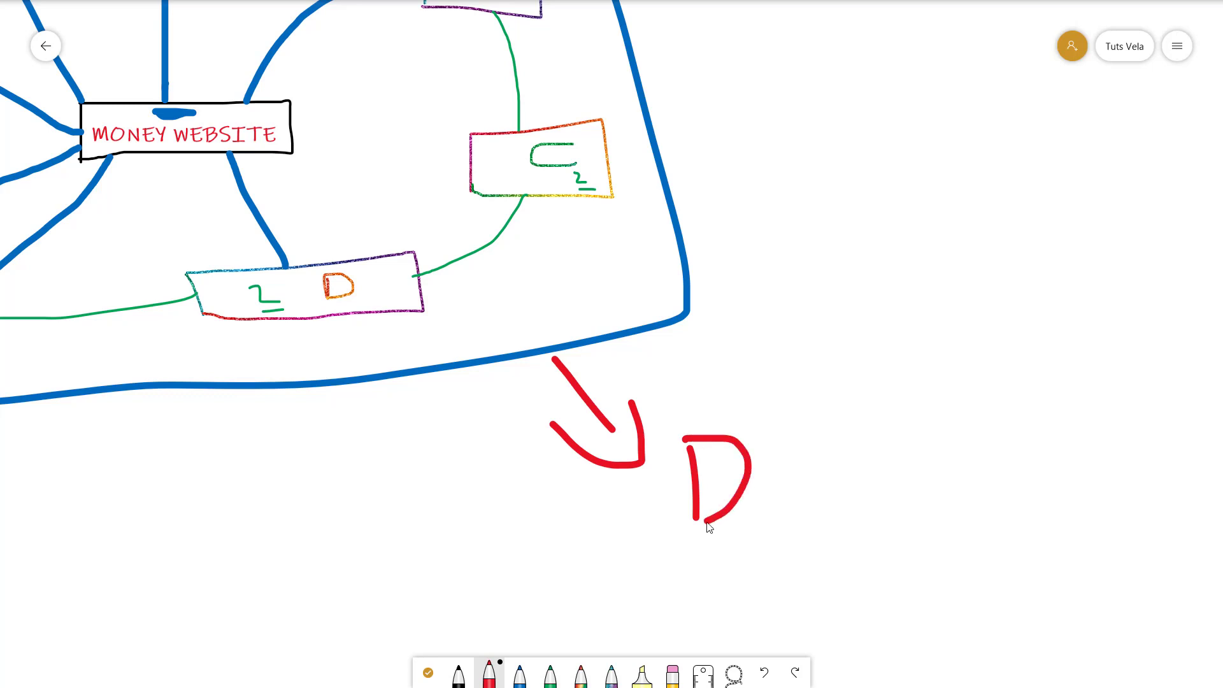
mouse_move(779, 487)
left_mouse_down()
mouse_move(802, 441)
mouse_move(828, 503)
left_mouse_up()
mouse_move(805, 436)
left_mouse_down()
mouse_move(762, 526)
mouse_move(830, 479)
left_mouse_up()
mouse_move(657, 415)
left_mouse_down()
mouse_move(671, 562)
mouse_move(919, 415)
mouse_move(604, 549)
left_mouse_up()
mouse_move(932, 475)
left_mouse_down()
mouse_move(1043, 449)
mouse_move(1003, 480)
left_mouse_up()
- Write 'RanK' right of the DA box and underline DA and RanK in red
mouse_move(1065, 401)
left_mouse_down()
mouse_move(1096, 462)
mouse_move(1134, 441)
left_mouse_up()
left_click_drag(1162, 358, 1170, 433)
mouse_move(1208, 360)
left_mouse_down()
mouse_move(1165, 401)
mouse_move(1187, 421)
left_mouse_up()
left_click_drag(1201, 463, 706, 605)
- In the Markdown notes, add the italic line '*Before making PBN?' below the intro paragraph
key("alt+Tab")
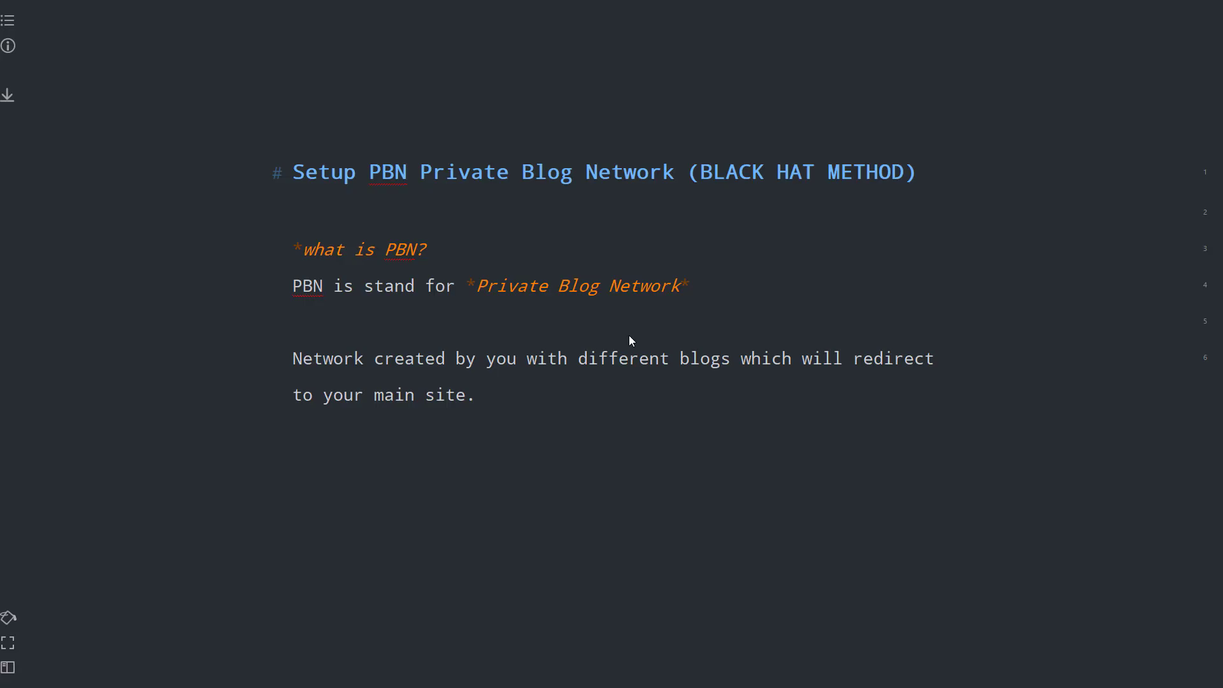
key("Return")
key("Return")
key("Return")
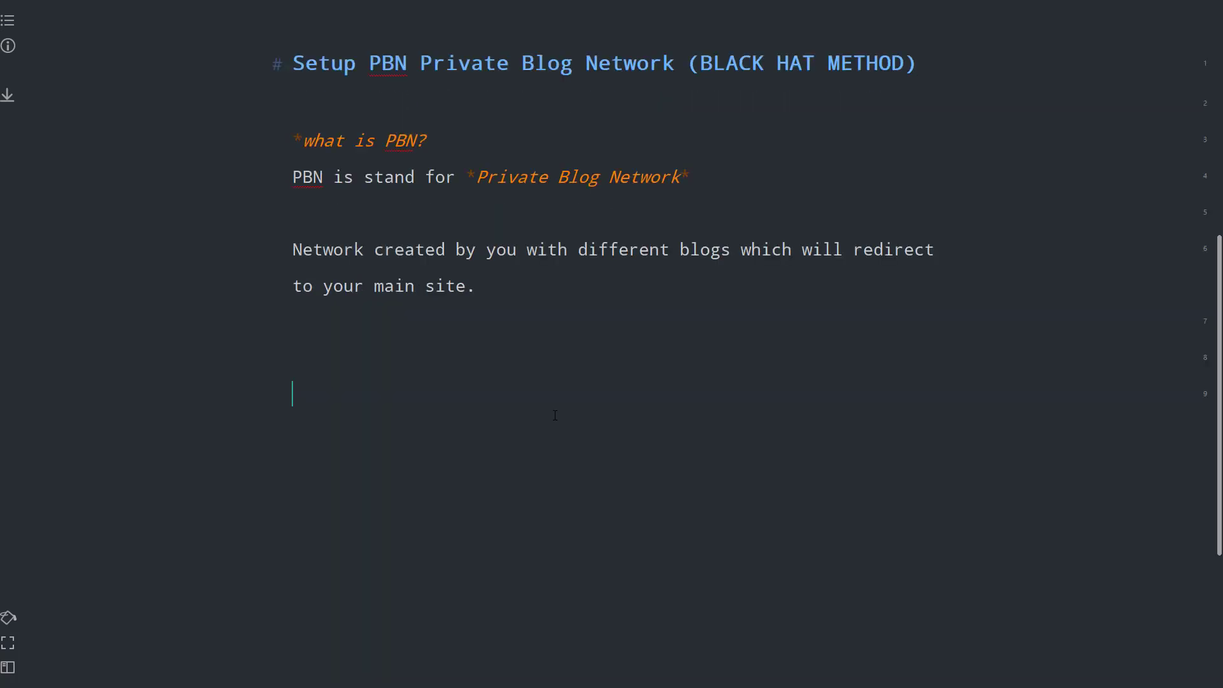
type("*B")
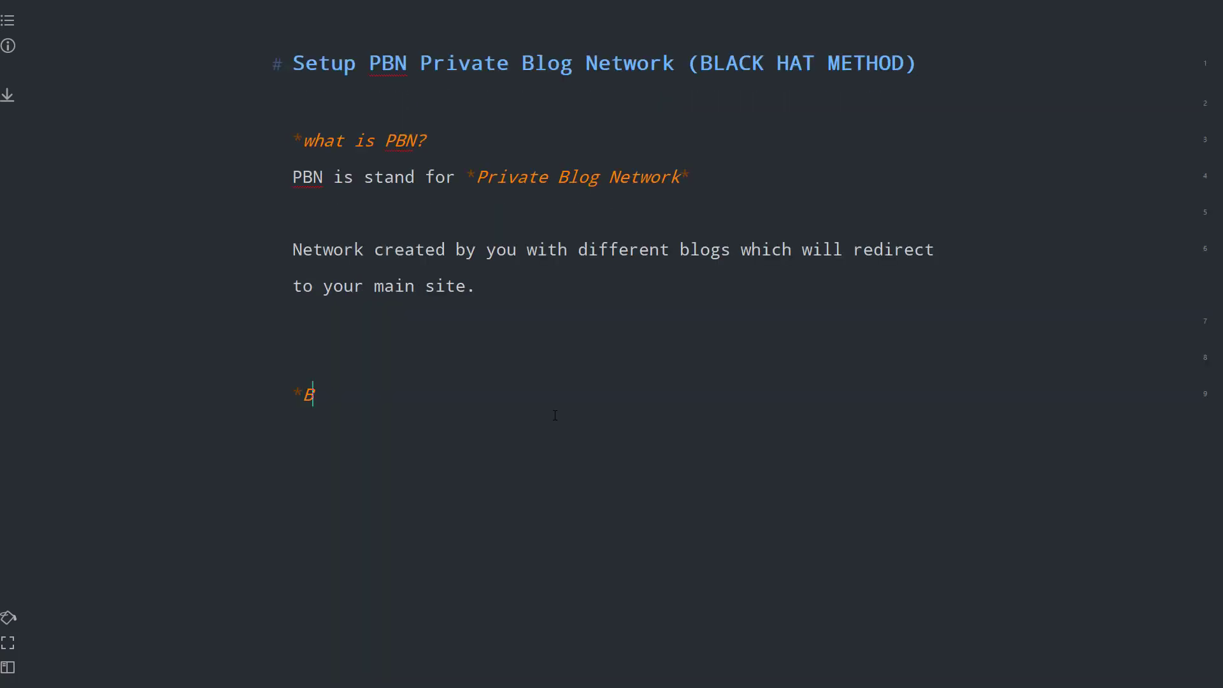
type("efore making PBN?")
key("Return")
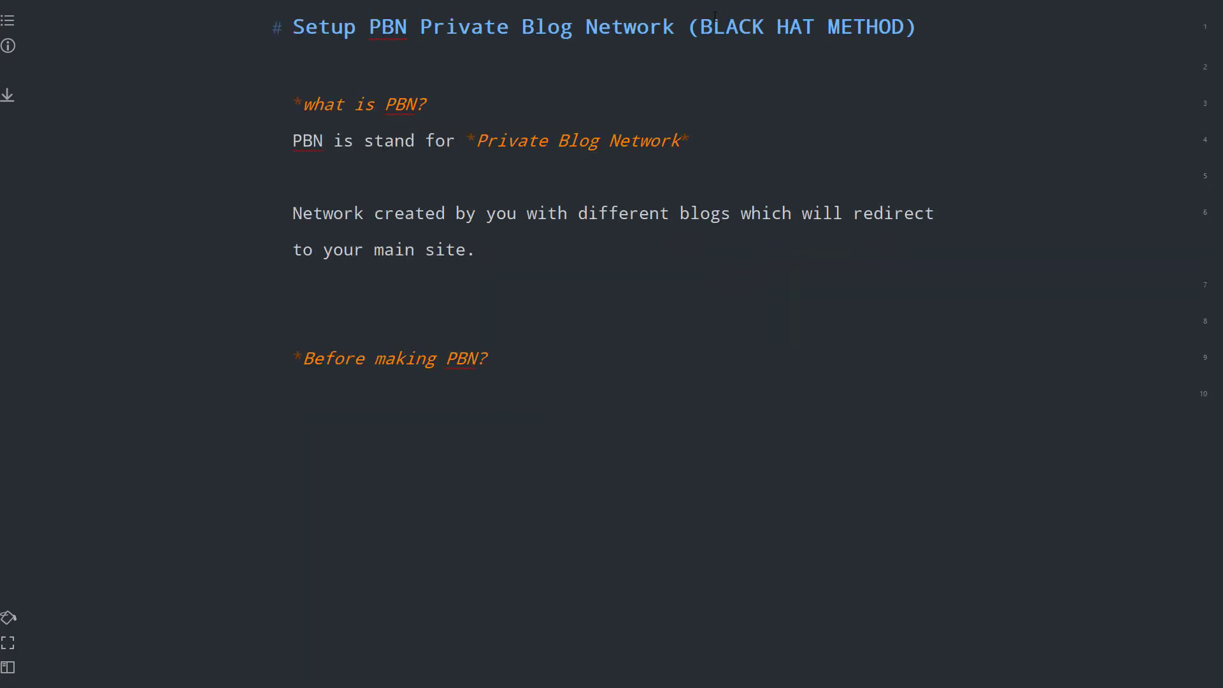
- Paste 'BLACK HAT METHOD' from the title, finish with '(Methods GOOGLE don't like) . Ranking effect. (Clever)', and type '##Things to understand before making PBN'
left_click_drag(700, 27, 904, 27)
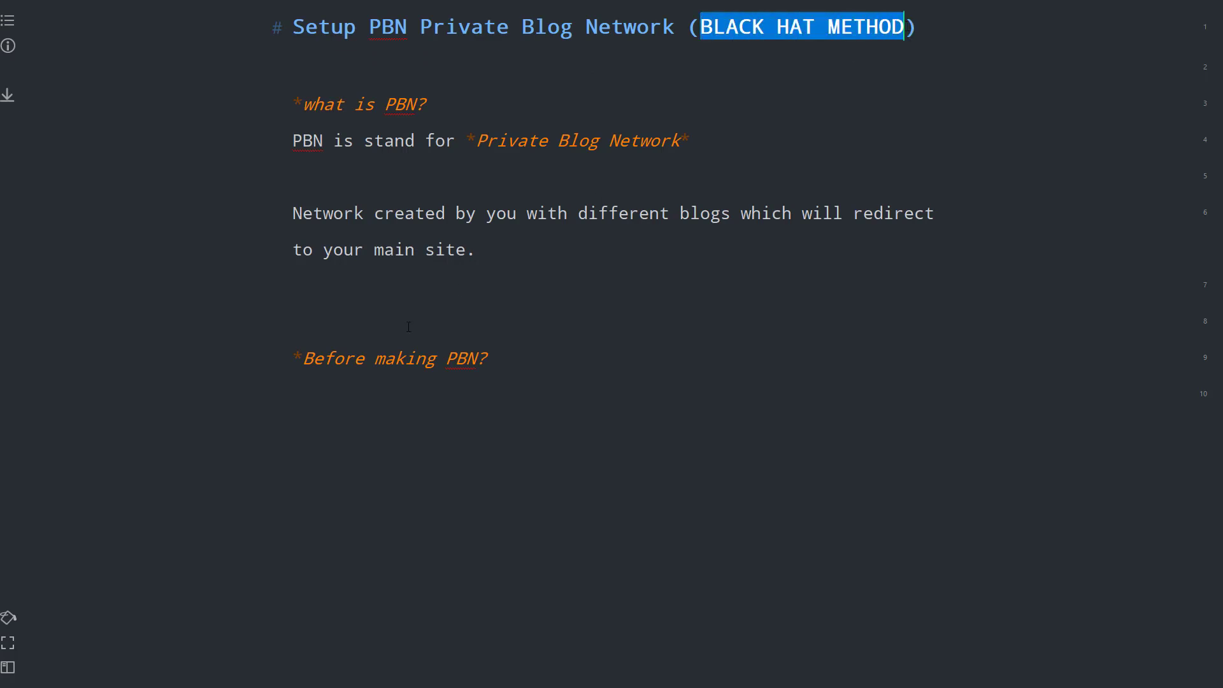
key("ctrl+c")
left_click(410, 398)
key("ctrl+v")
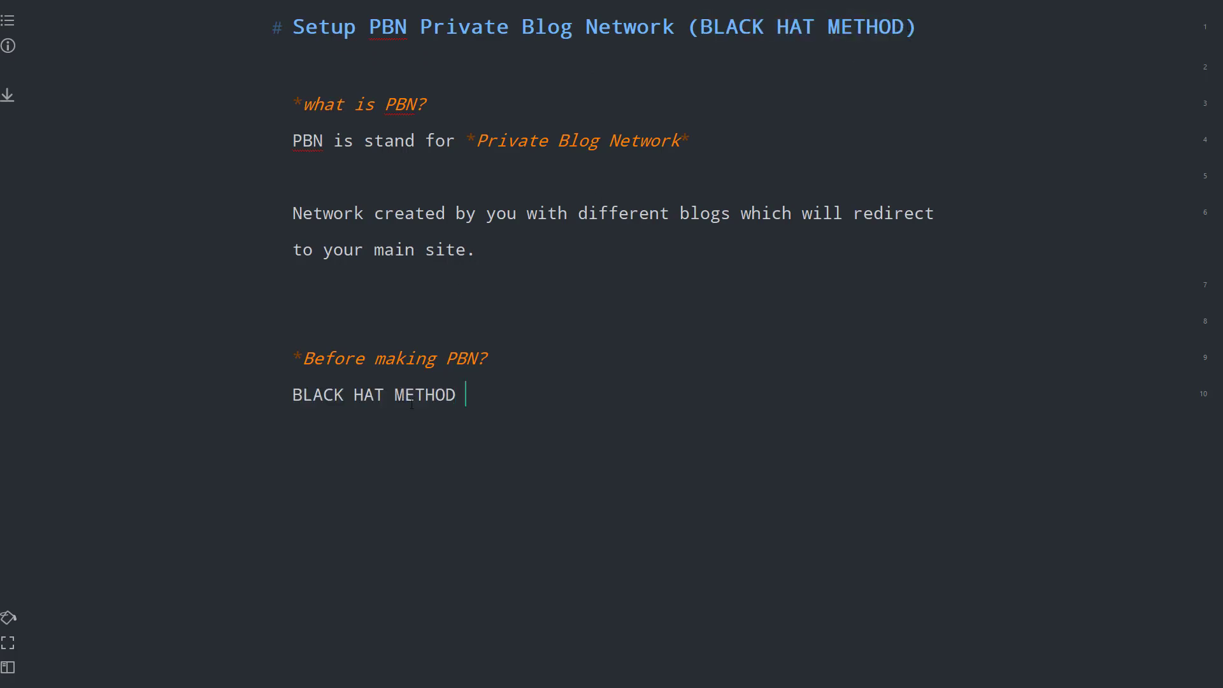
type("(Methods GOOGLE d")
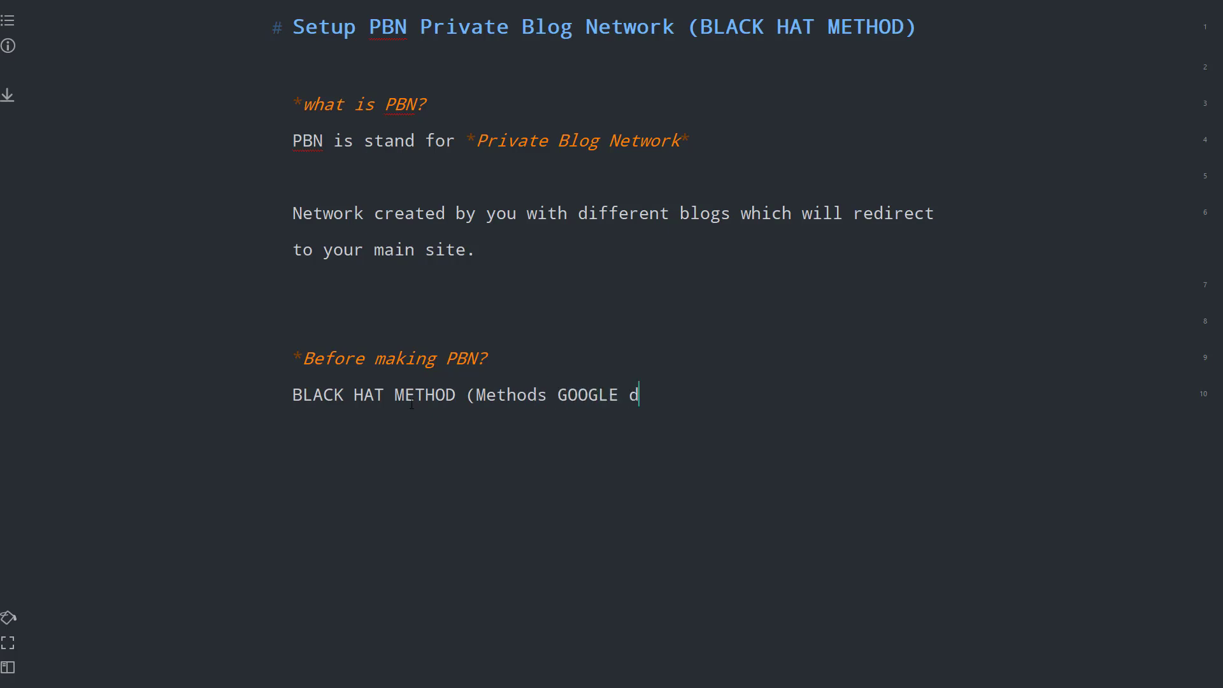
type("on't like")
left_click_drag(720, 395, 361, 373)
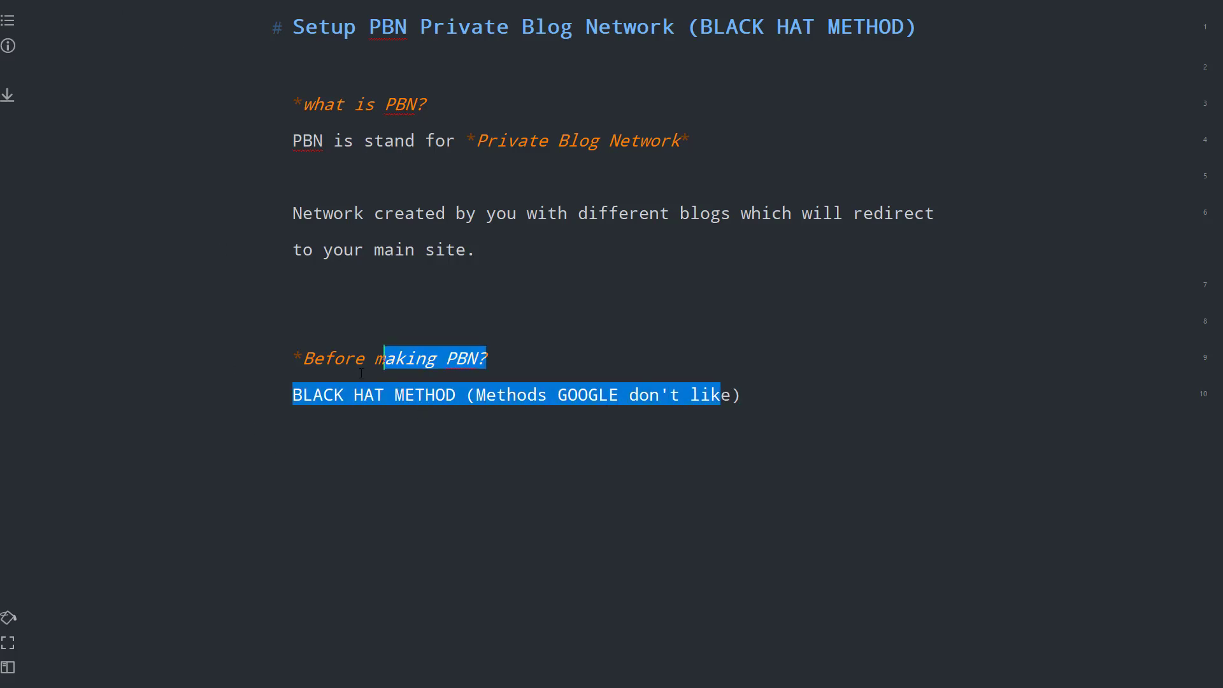
left_click(300, 358)
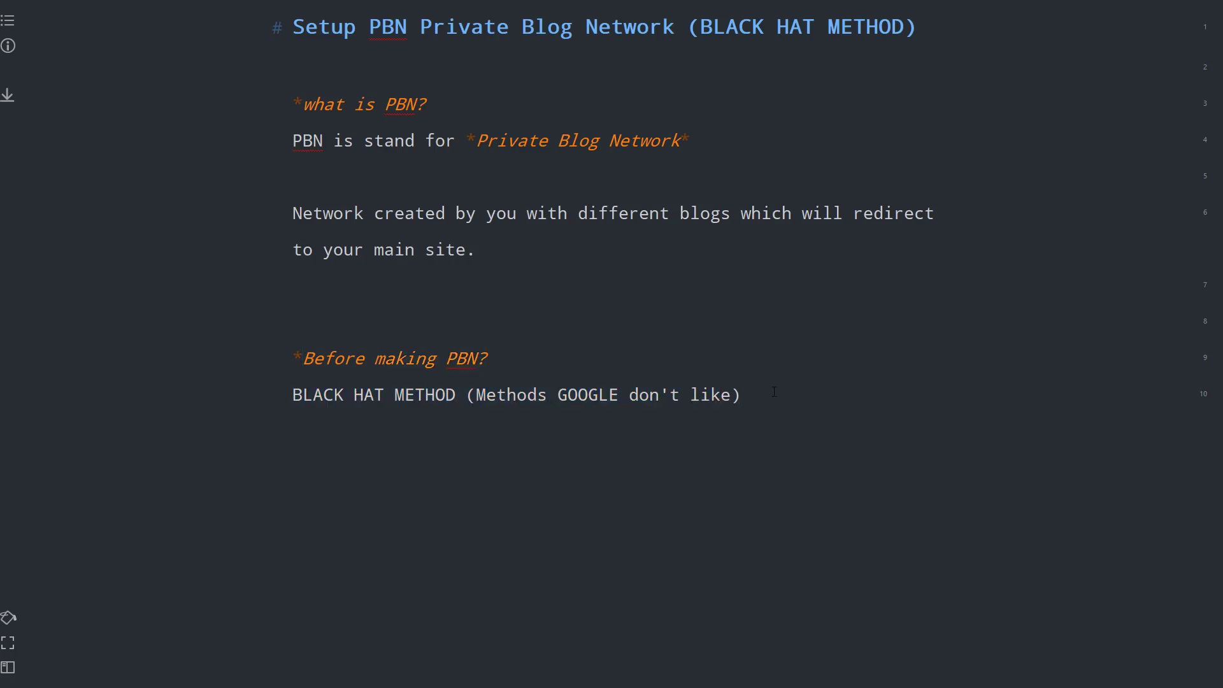
type(". Ranking effect")
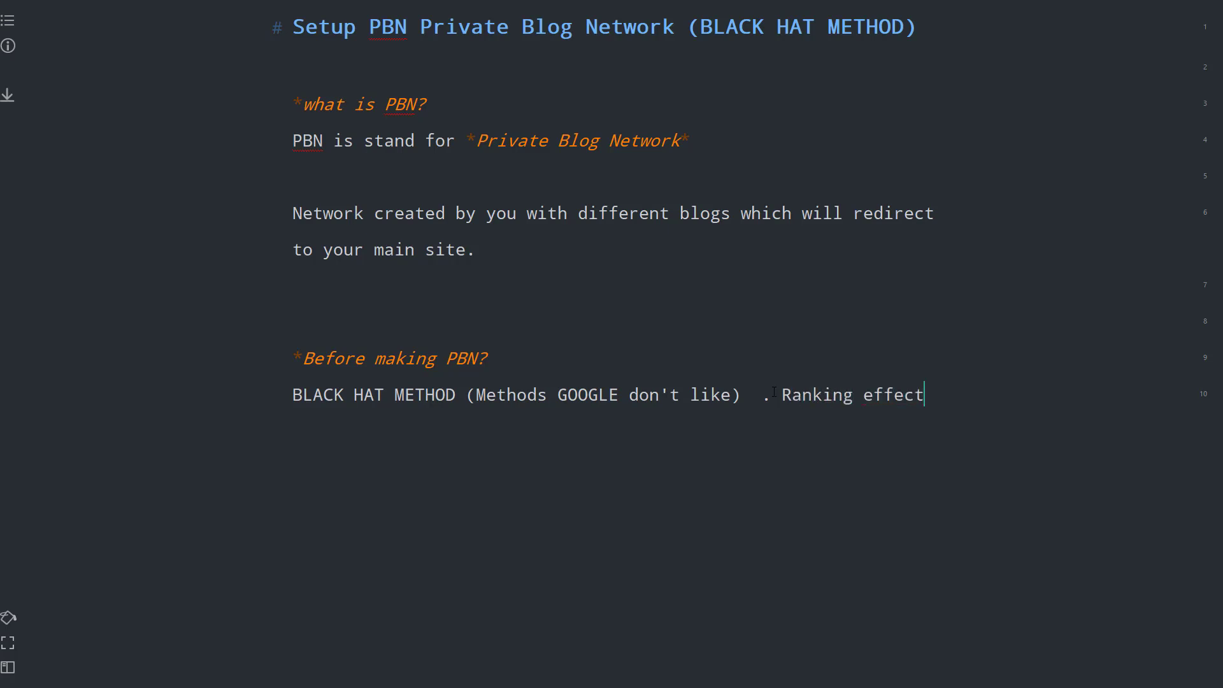
type(". (")
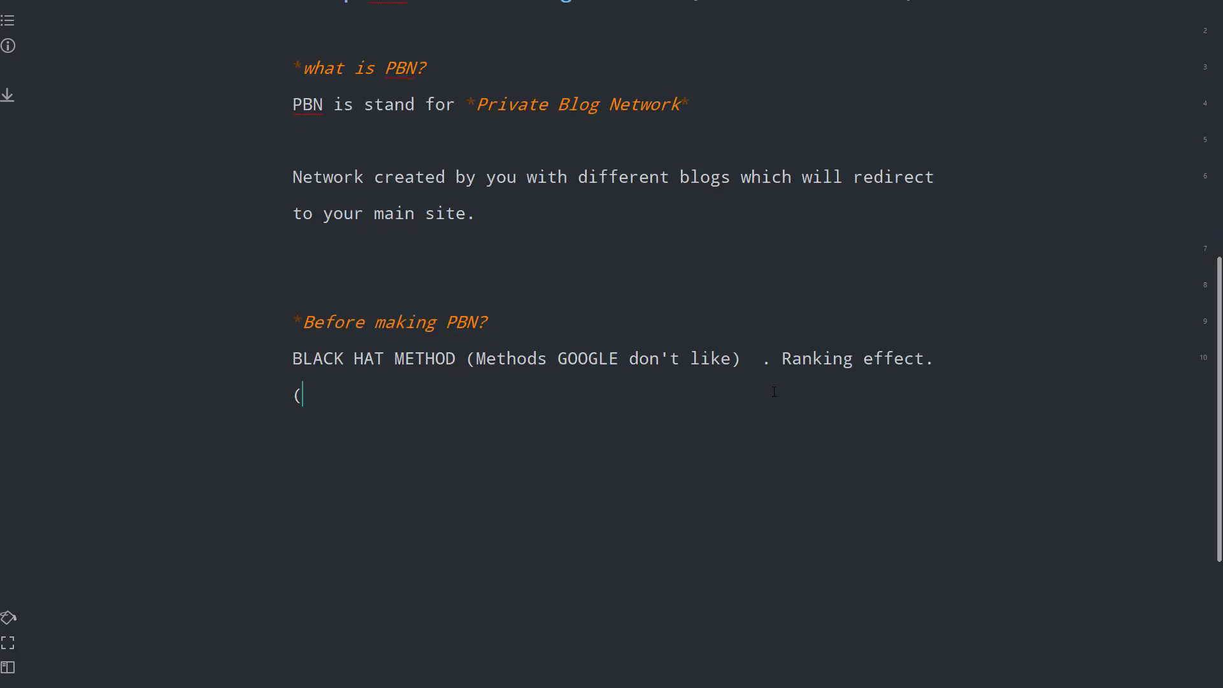
type("Clever)")
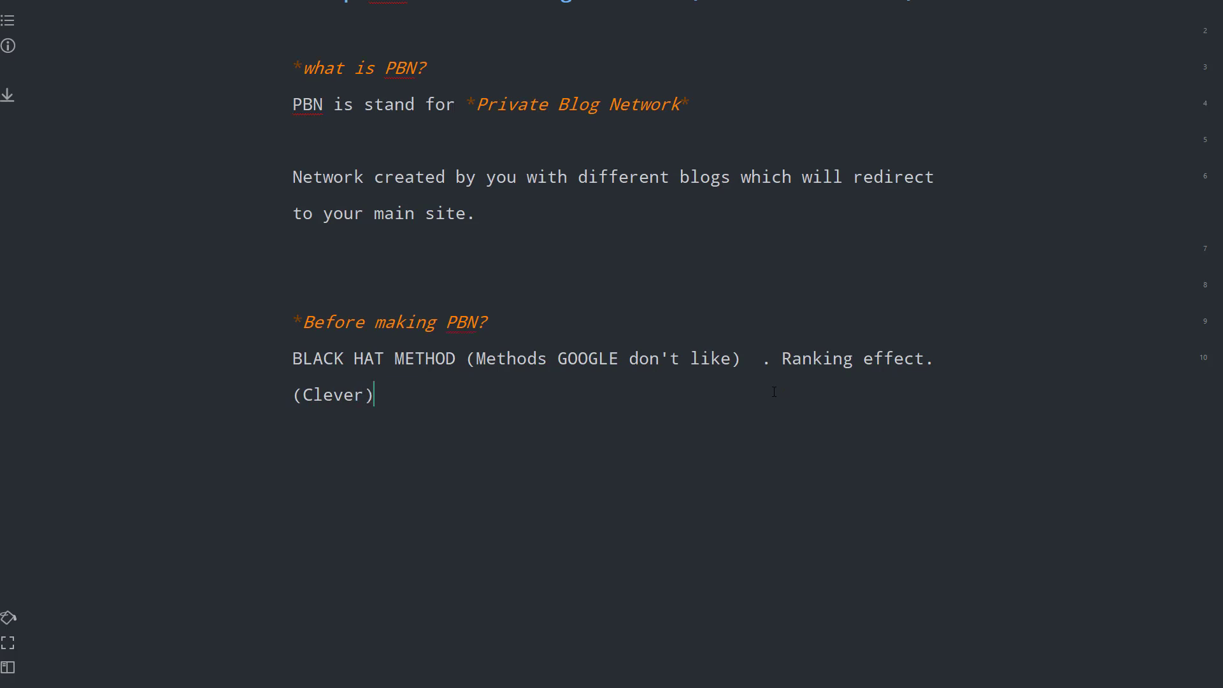
key("Return")
key("Return")
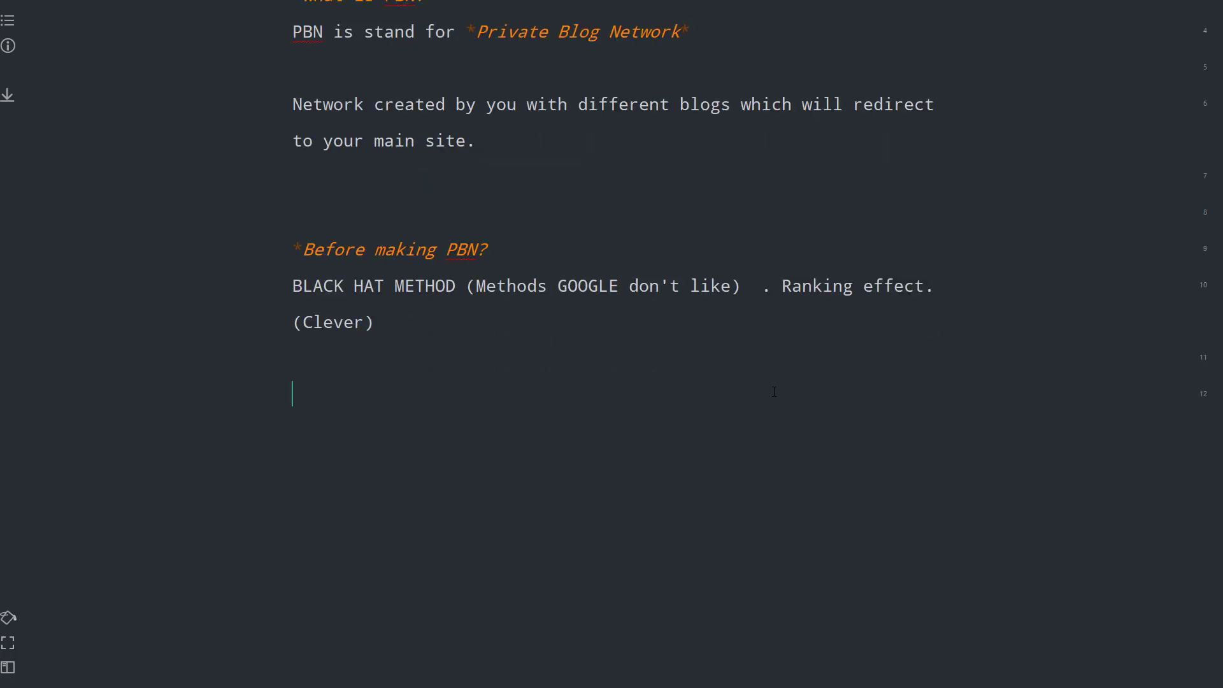
type("##Things")
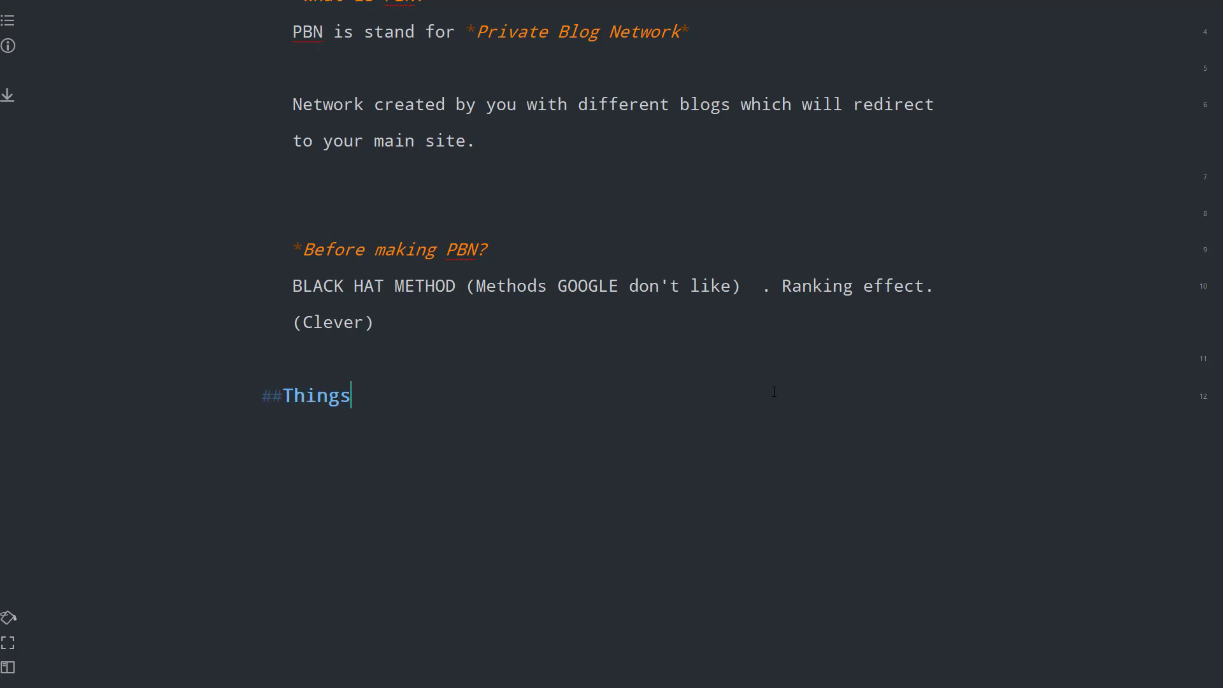
type(" to unders")
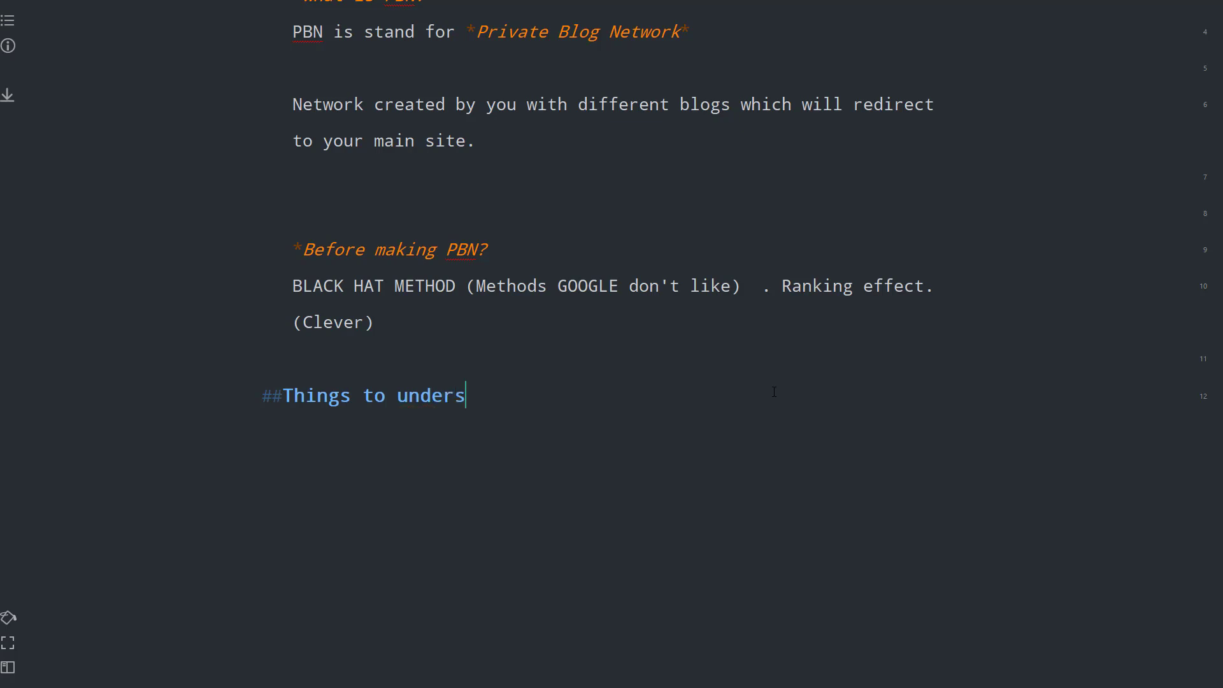
type("tand before mak")
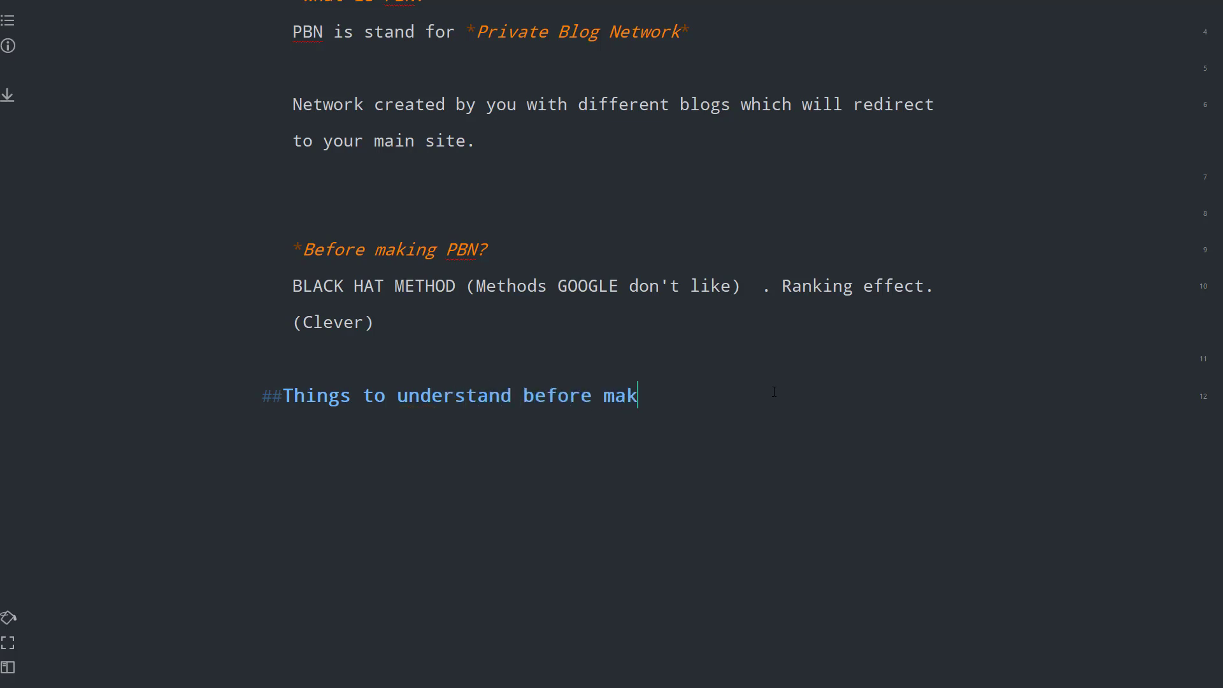
type("ing PBN")
- Under the heading, add the bullet 'Don't use your normal IP to make PBN (NEW Ip or use RDP)'
key("Return")
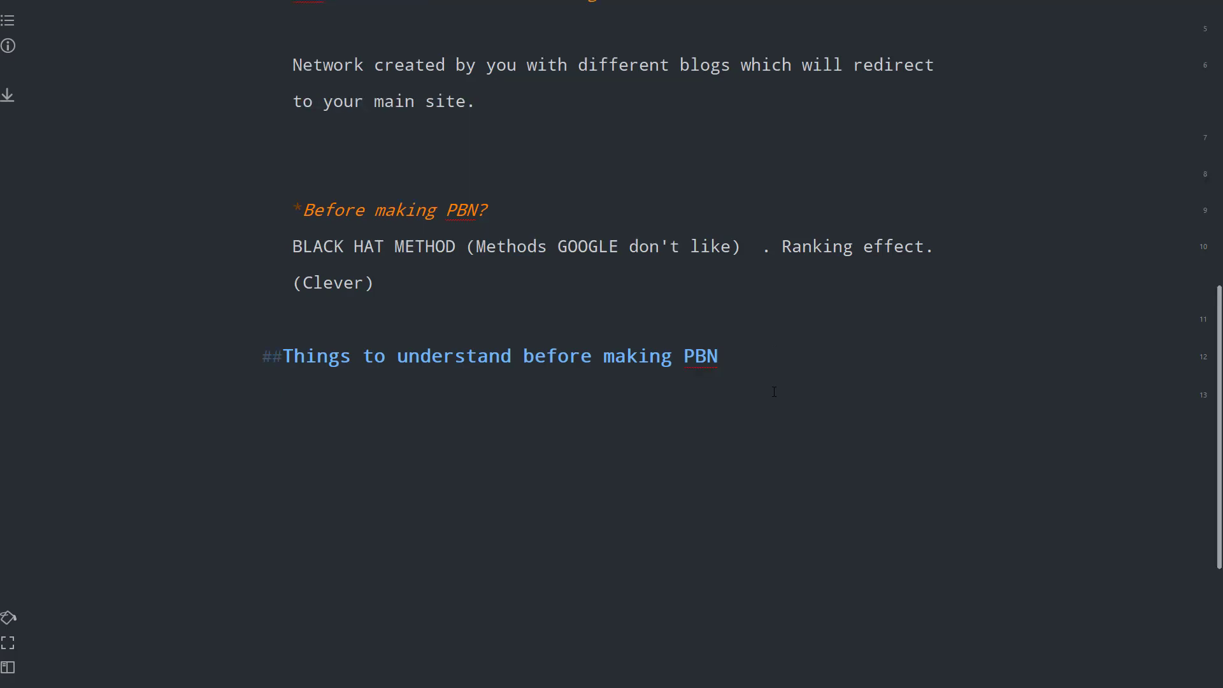
type("- ")
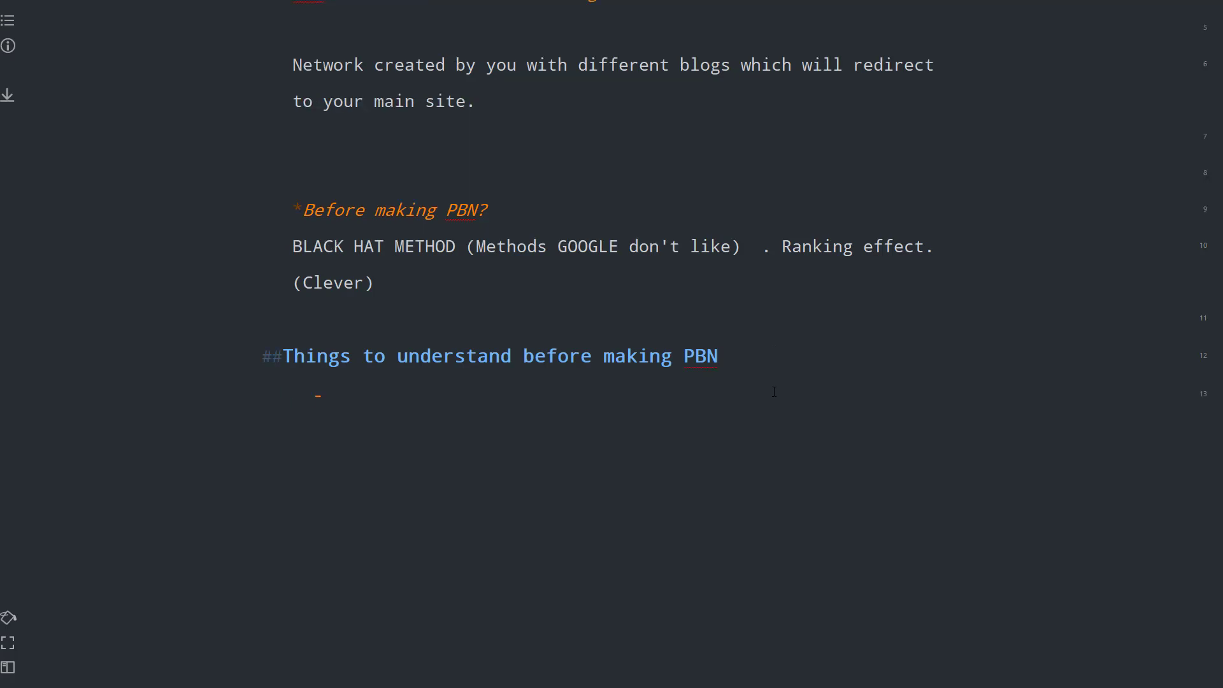
type("DOn't")
key("BackSpace")
key("BackSpace")
key("BackSpace")
key("BackSpace")
key("BackSpace")
type("on't use your normal int")
key("BackSpace")
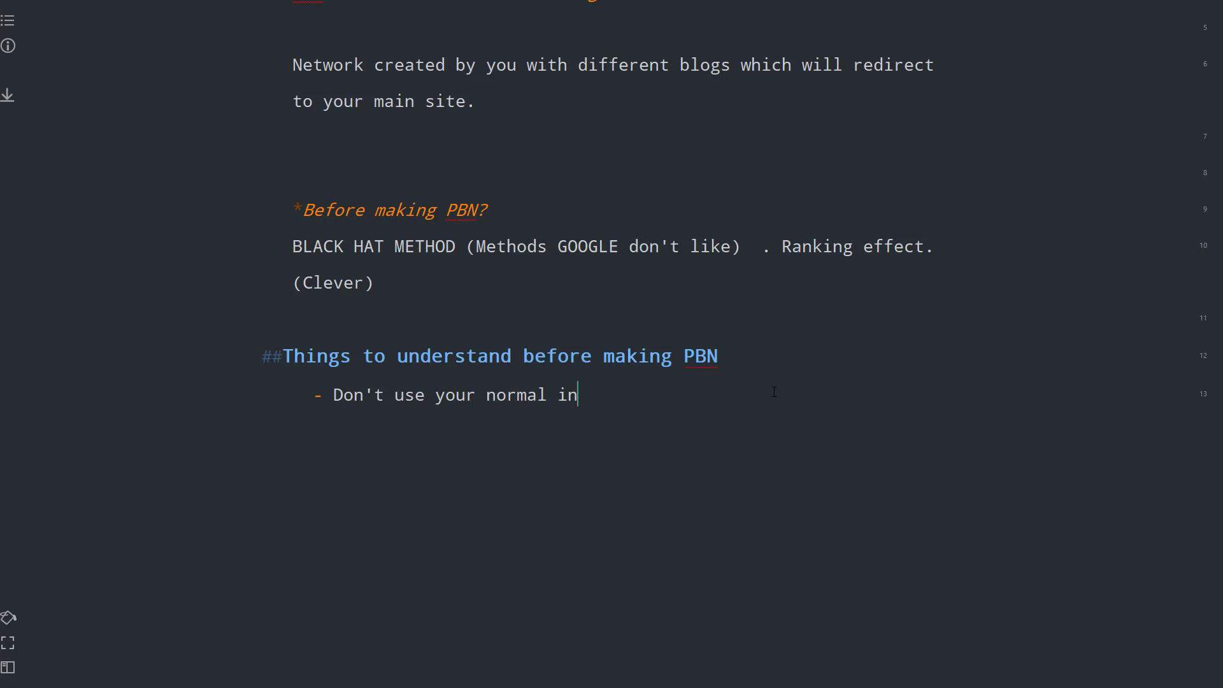
key("BackSpace")
type("p to")
key("BackSpace")
type("to kma")
key("BackSpace")
key("BackSpace")
key("BackSpace")
type("make PBN")
left_click_drag(581, 399, 559, 396)
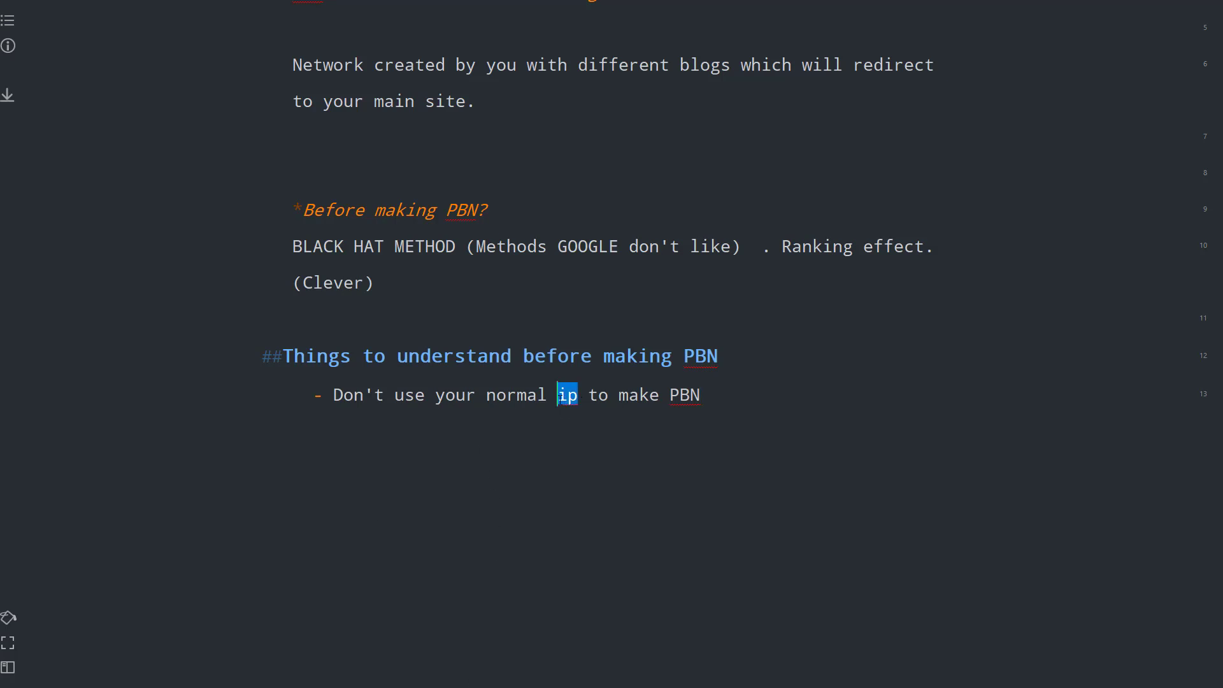
type("IP to make PBN (NEW Ip or ")
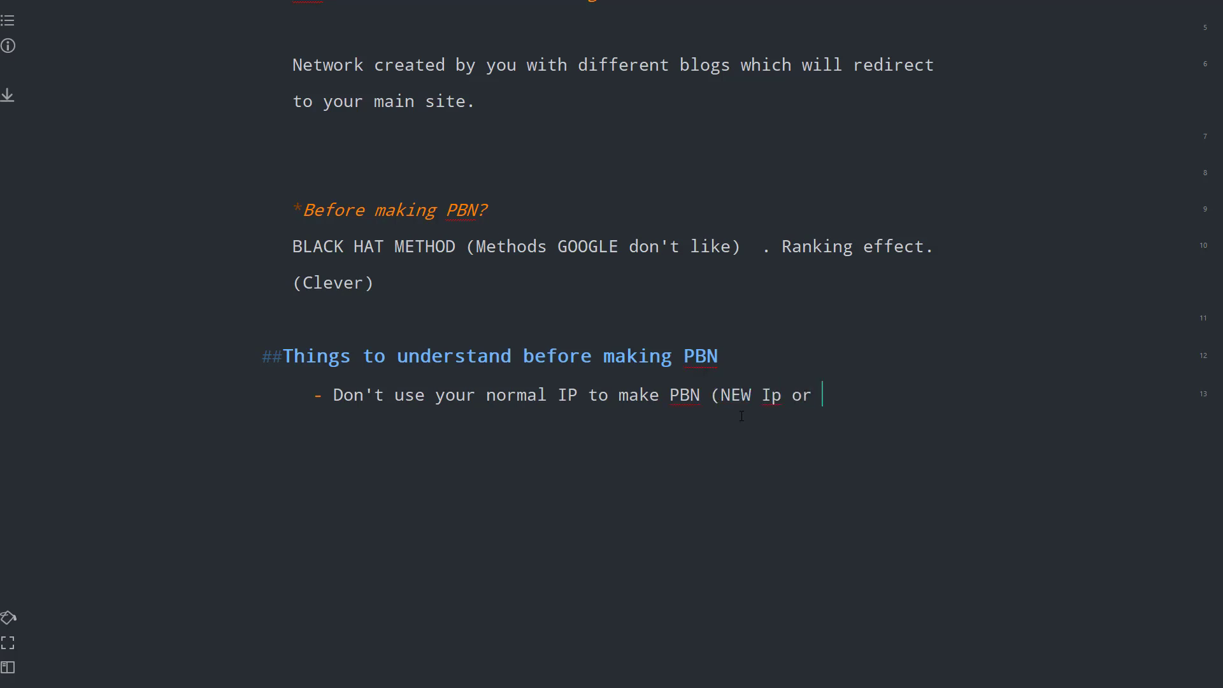
type("use RDP)")
key("Return")
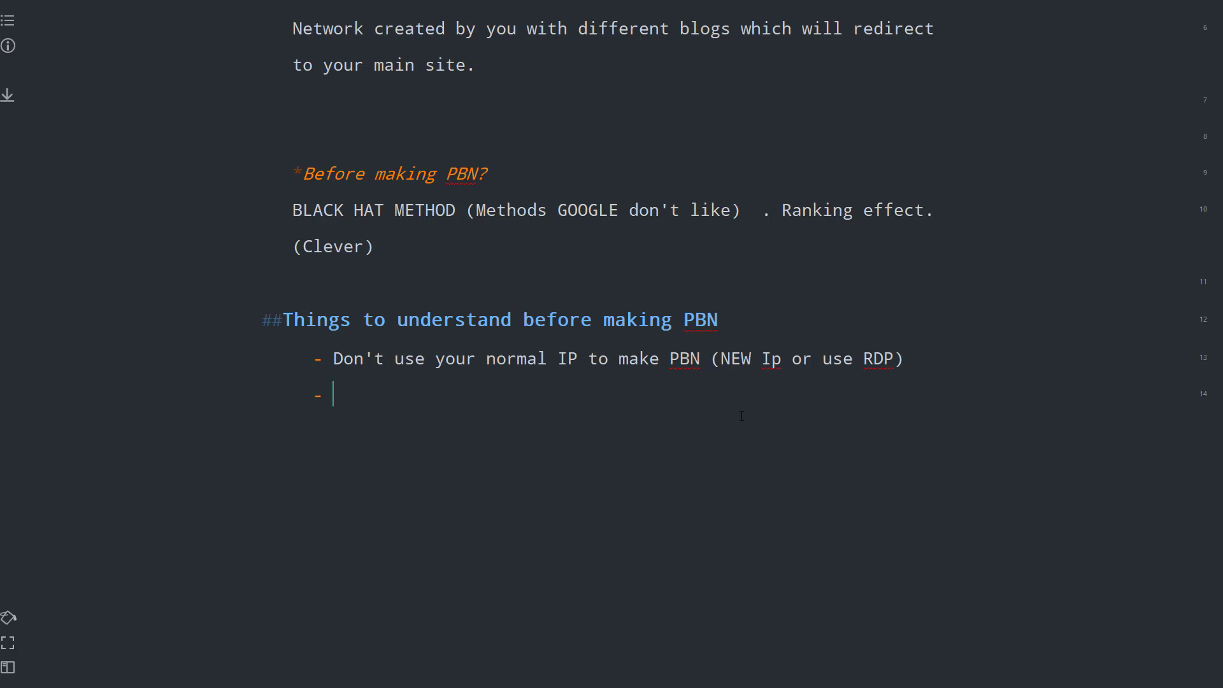
- Add the bullet 'Don't use same hosting server'
type("Don't use same ho")
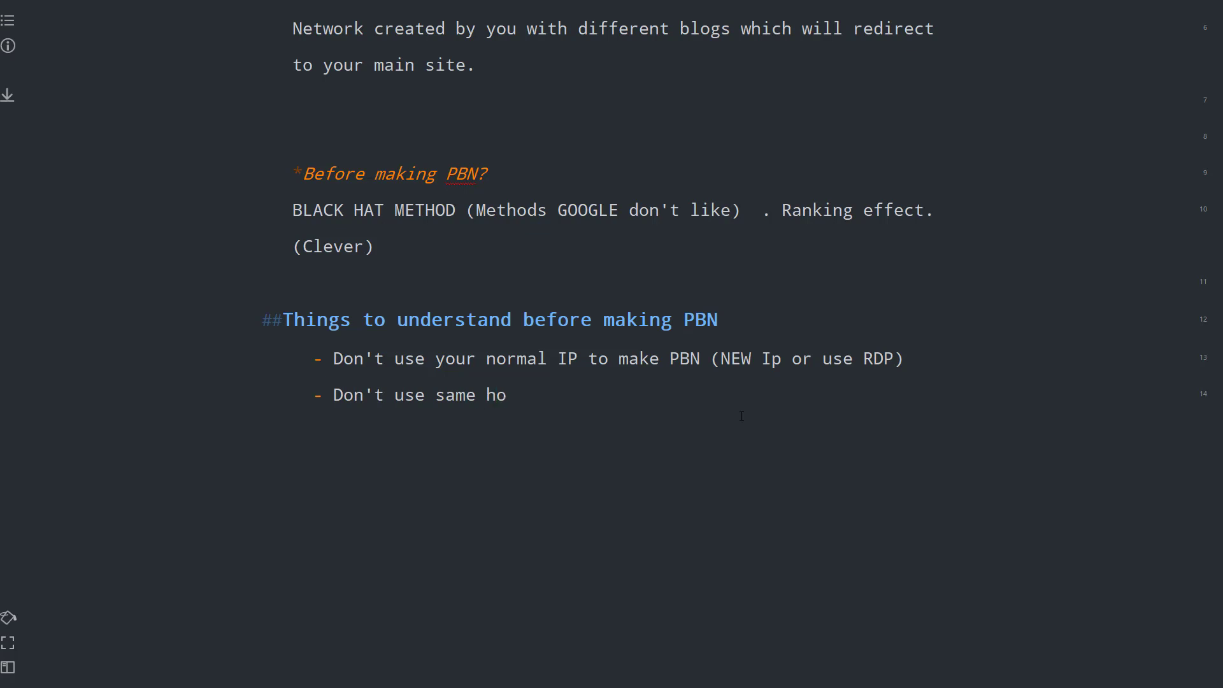
type("sting sr")
type("rver )")
key("BackSpace")
type("(")
key("BackSpace")
- Add the bullet 'Make PBN with HIGH DA PA DOMAINS (expired domains) TF'
key("Return")
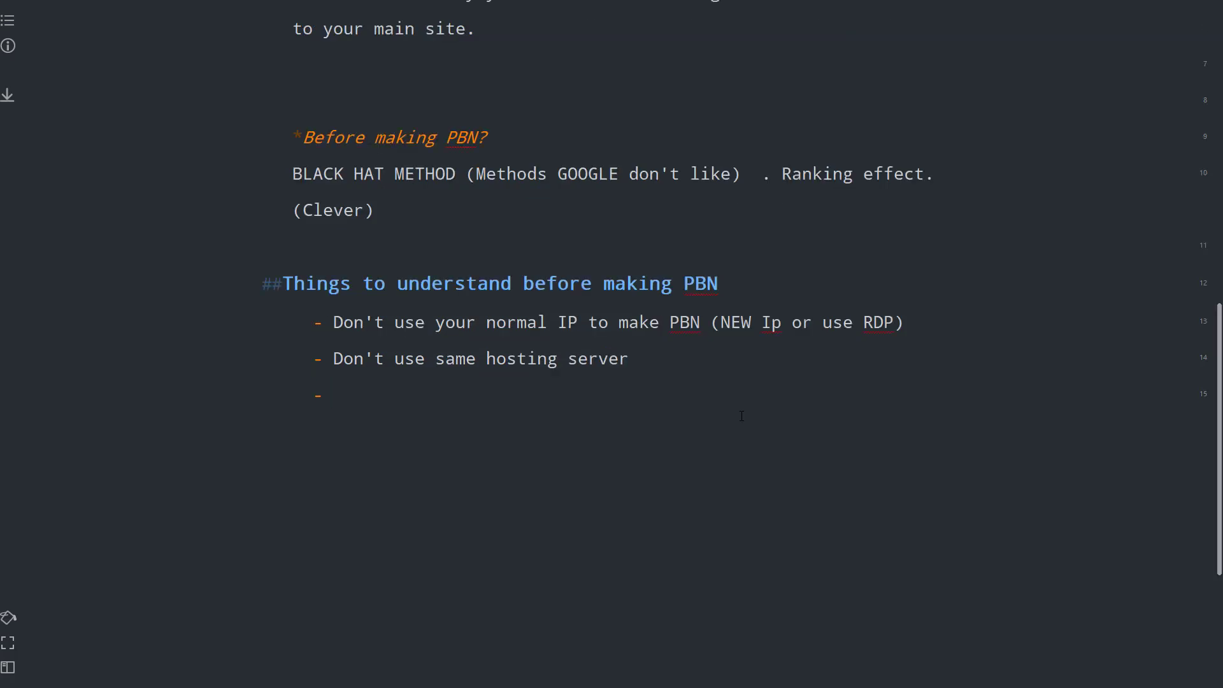
type("Make ")
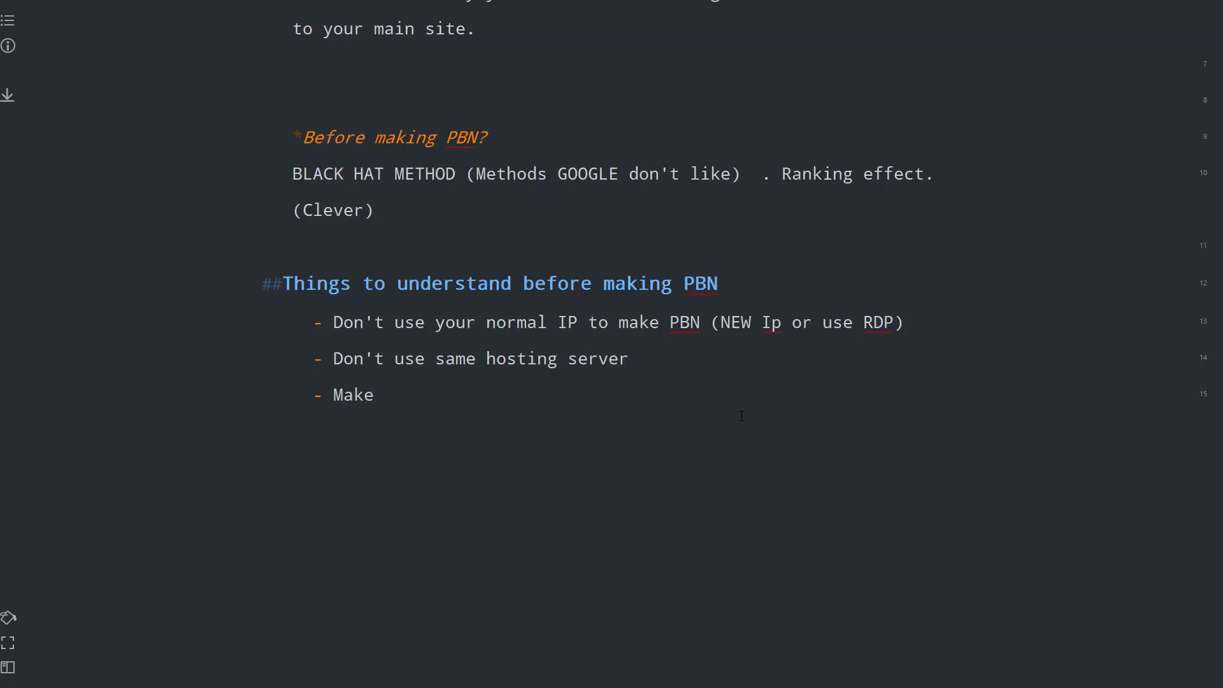
type("PBN with HIG")
key("BackSpace")
key("BackSpace")
type("HIGH D")
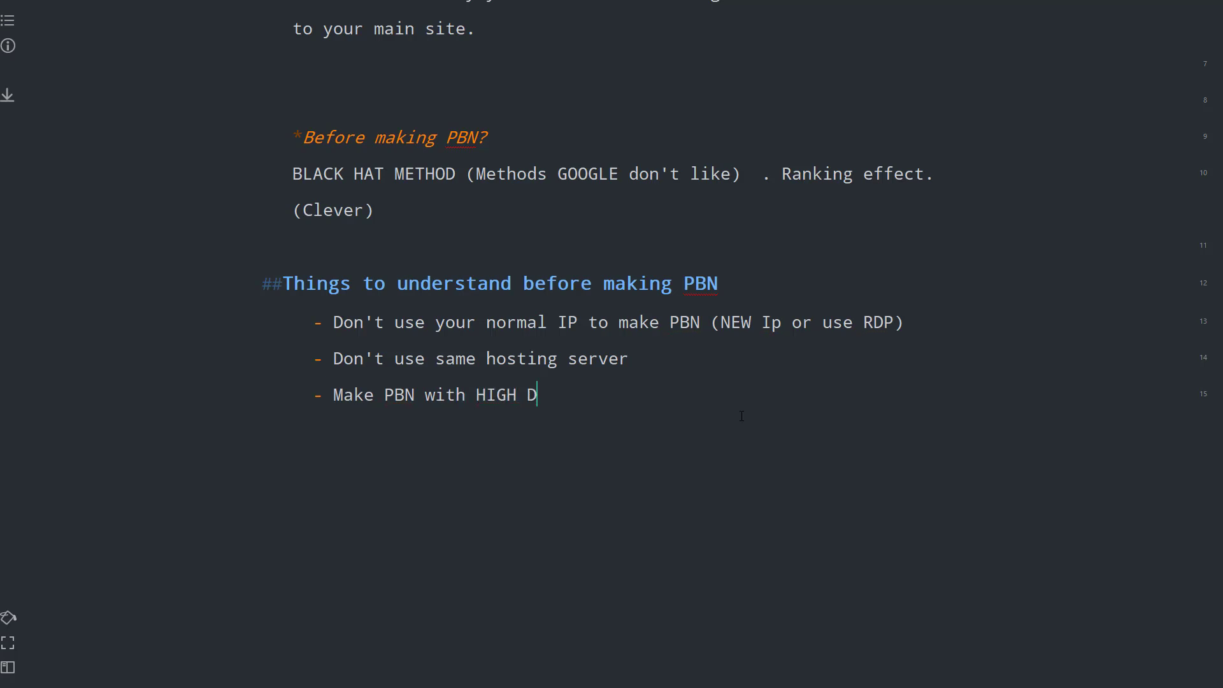
type("A PA DOMAINS")
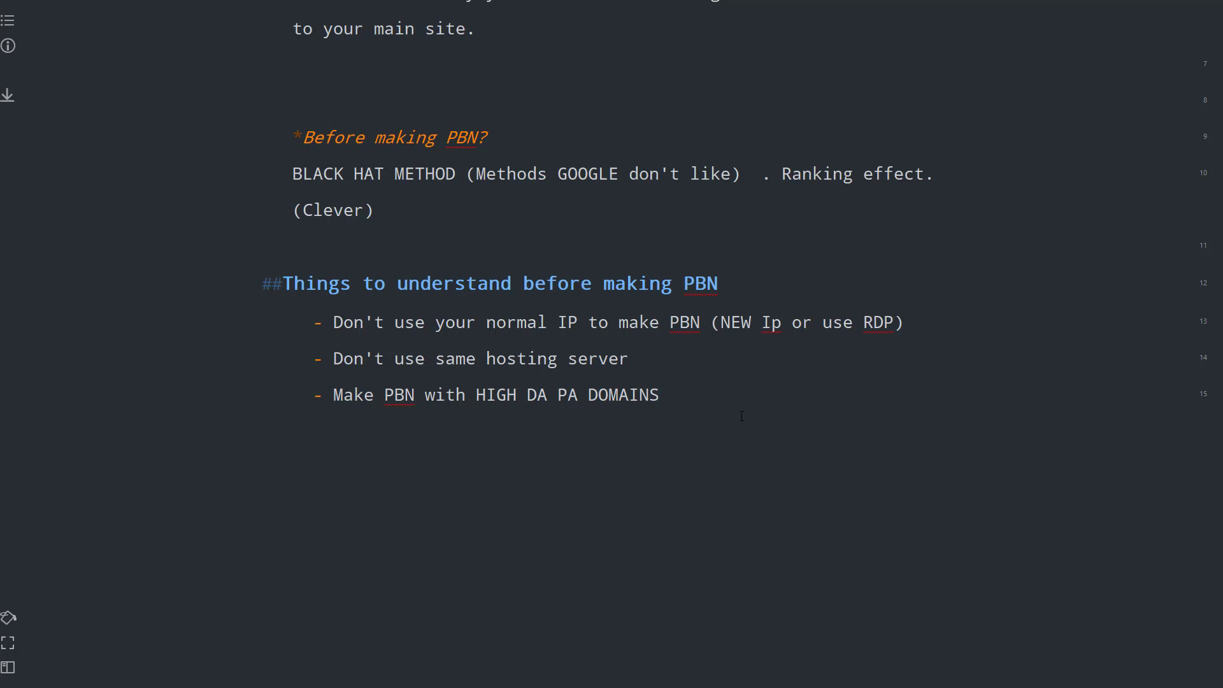
type(" (expired domains")
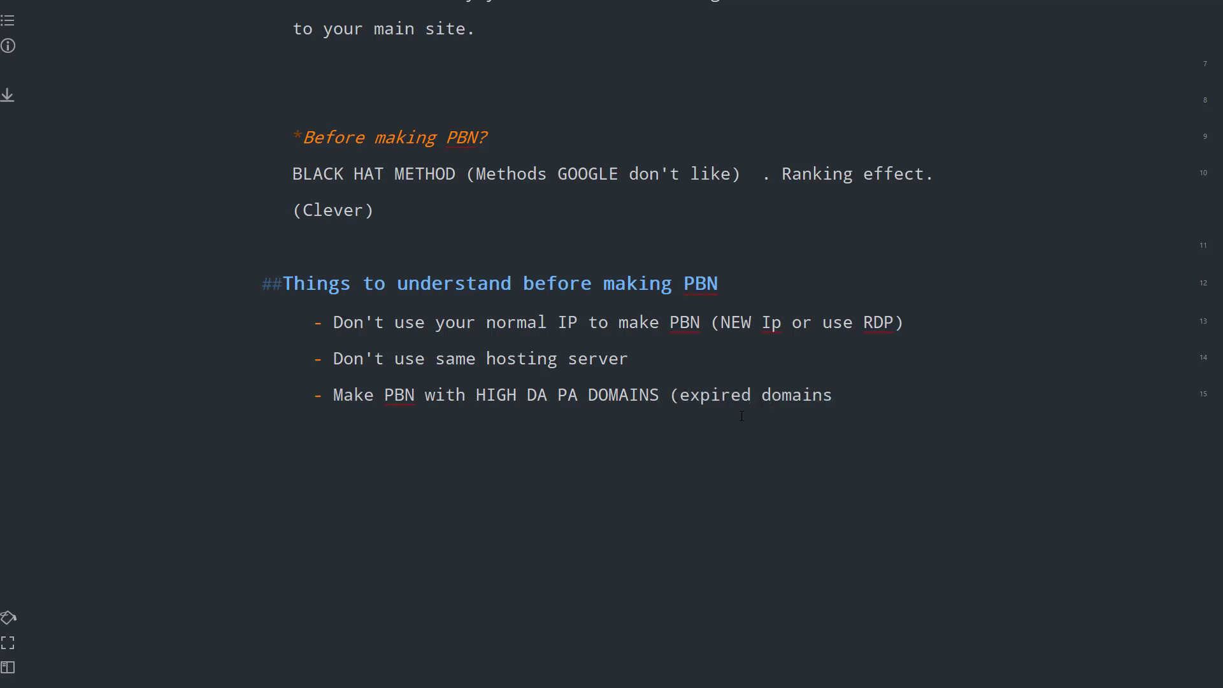
type(")")
left_click_drag(333, 395, 842, 395)
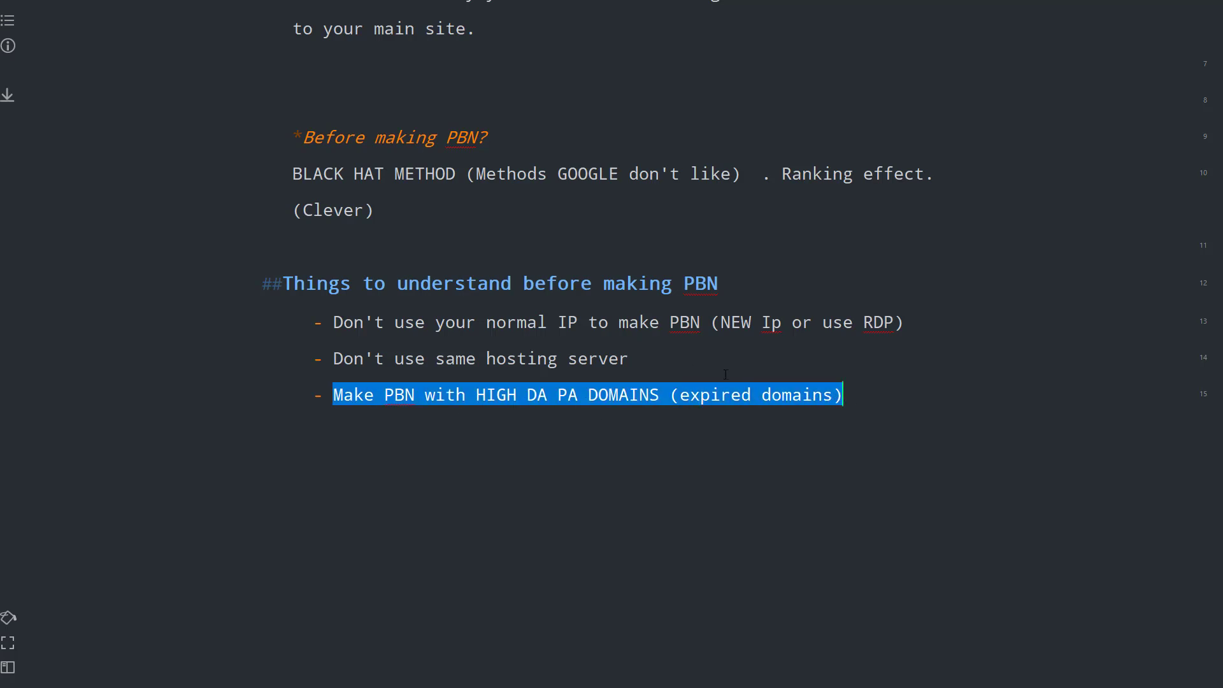
left_click(517, 360)
double_click(537, 395)
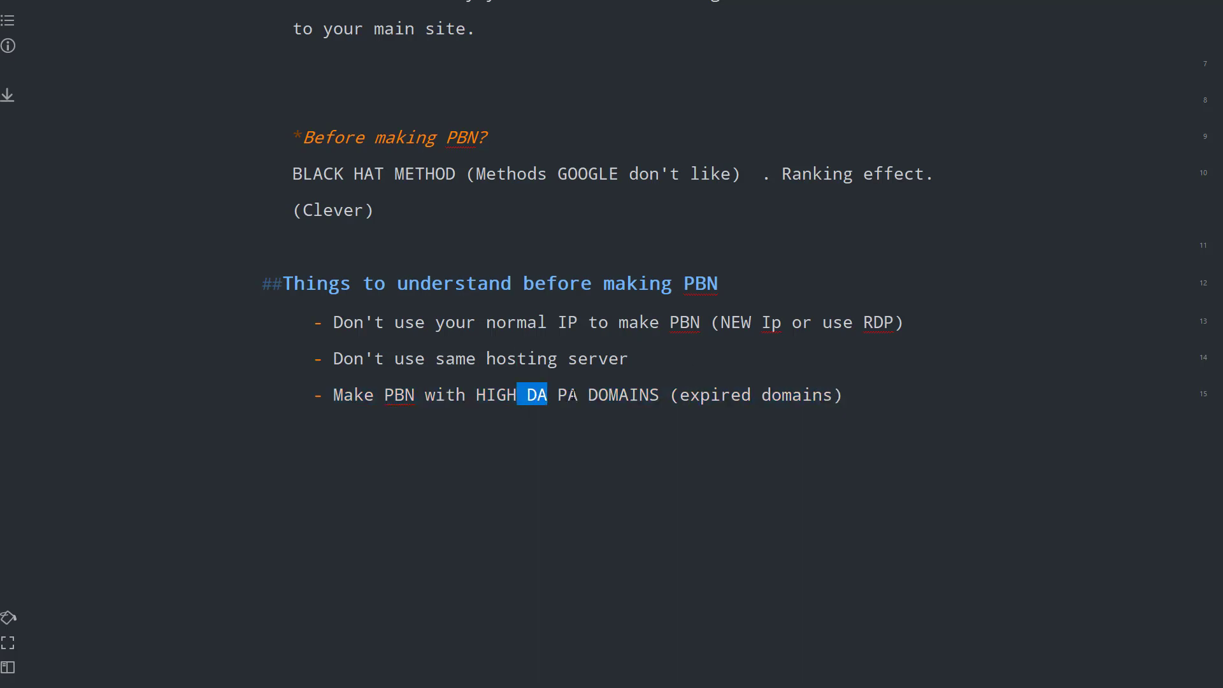
left_click(559, 395)
left_click(732, 395)
left_click(866, 400)
type("TF")
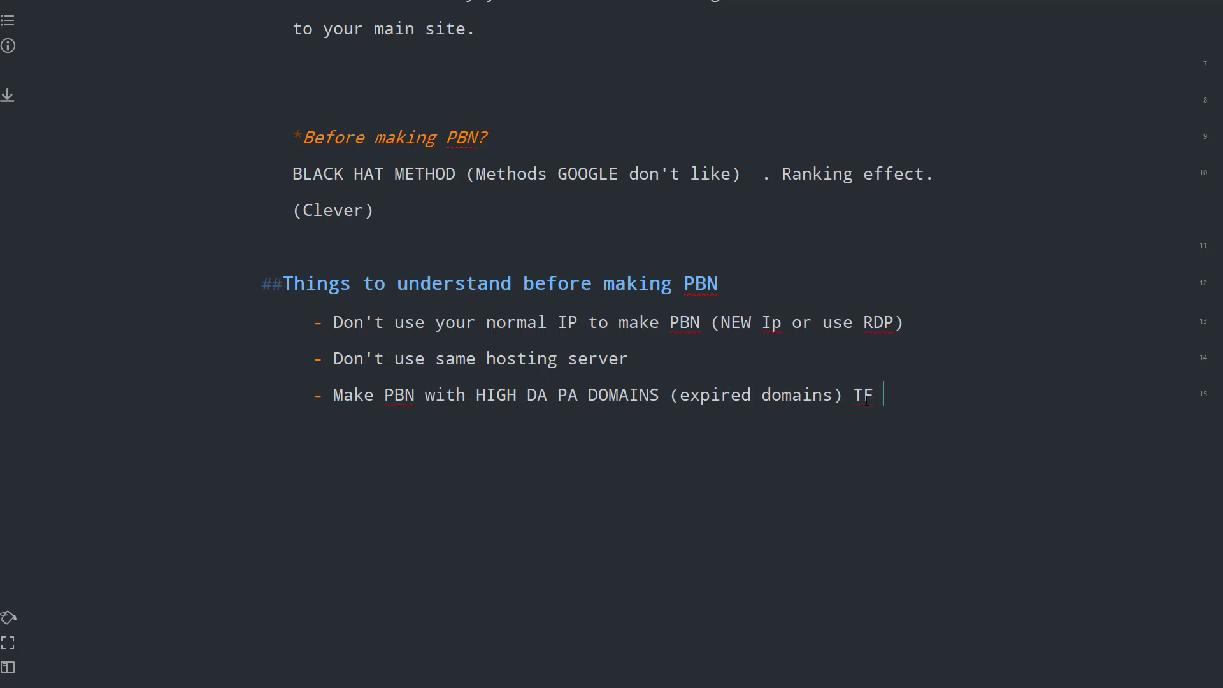
- End the list, removing the stray bullet marker, and leave blank lines below it
key("Return")
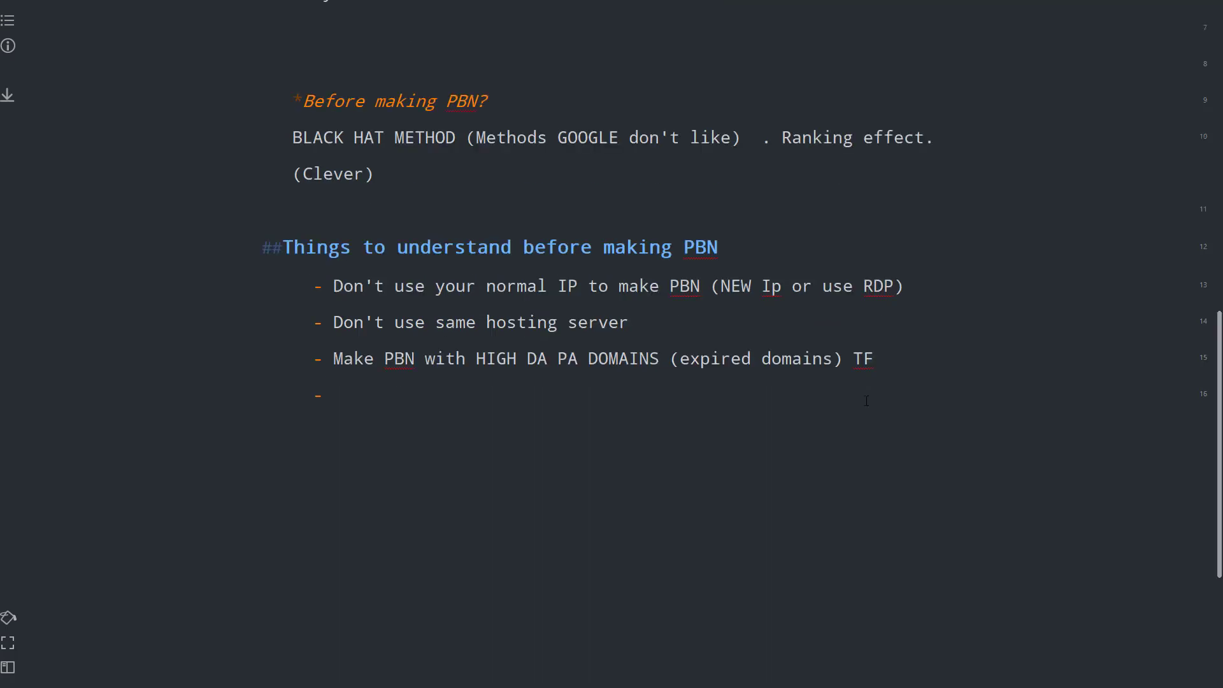
key("BackSpace")
type("1")
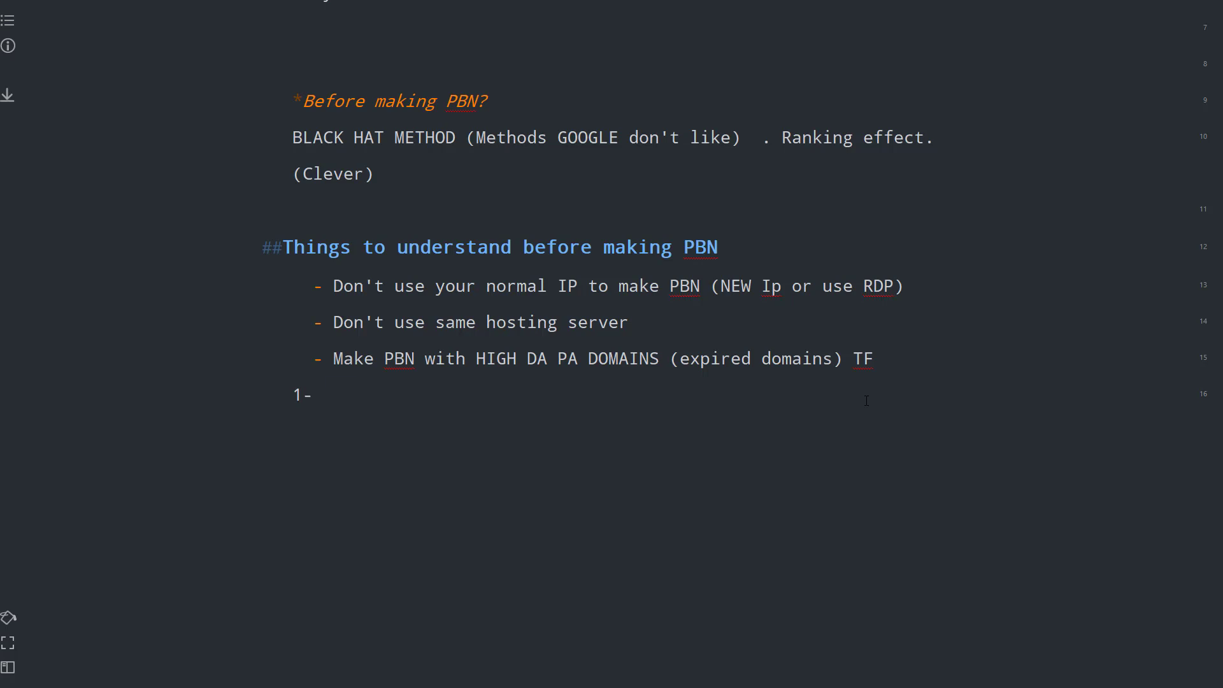
key("BackSpace")
key("BackSpace")
key("BackSpace")
key("Return")
key("Return")
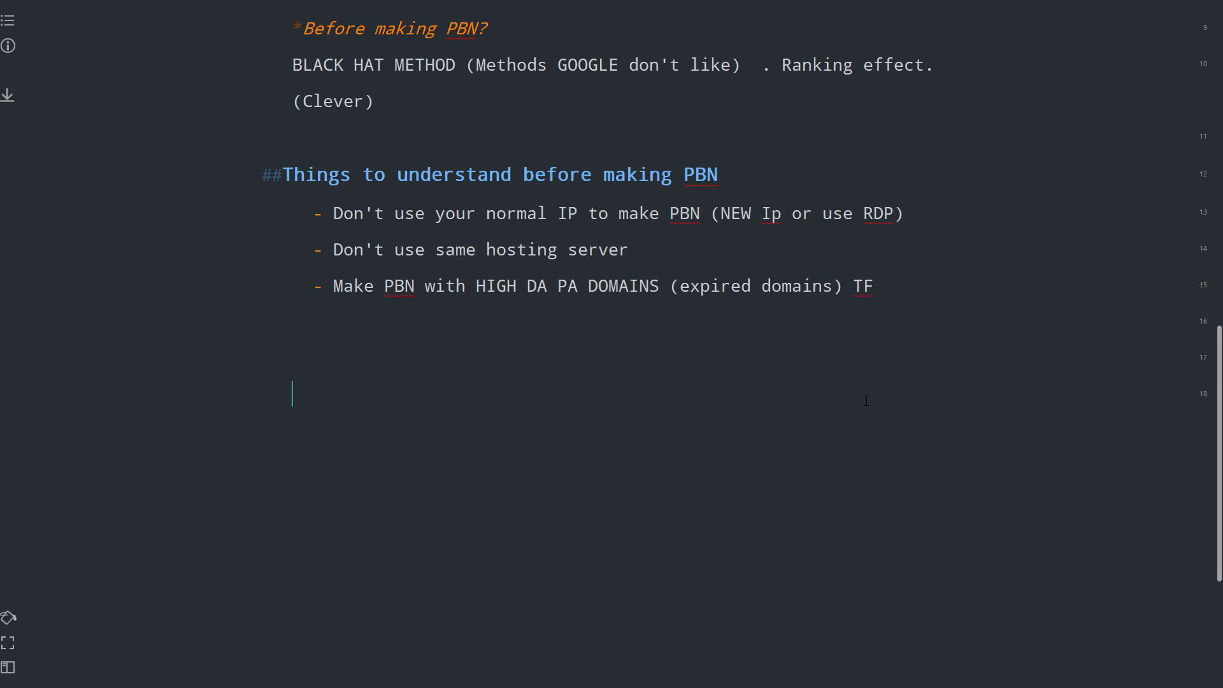
- Add the '#conditons' heading with the line 'DA must be higher then 20'
type("#conditons")
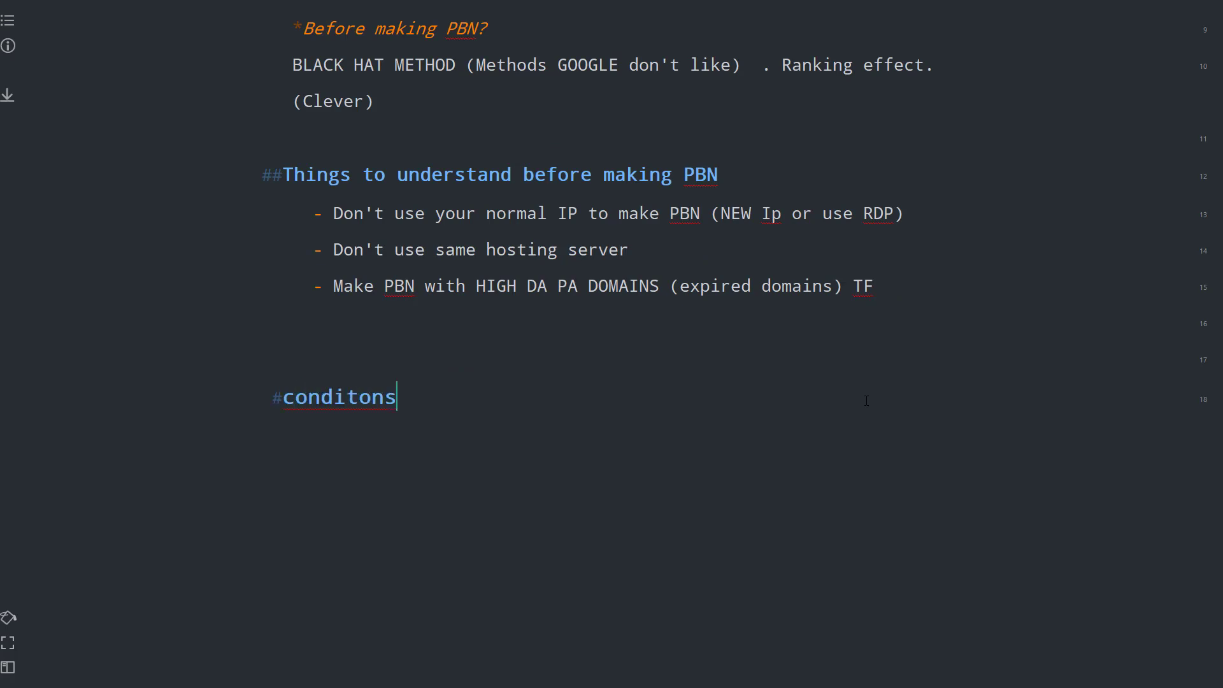
key("Return")
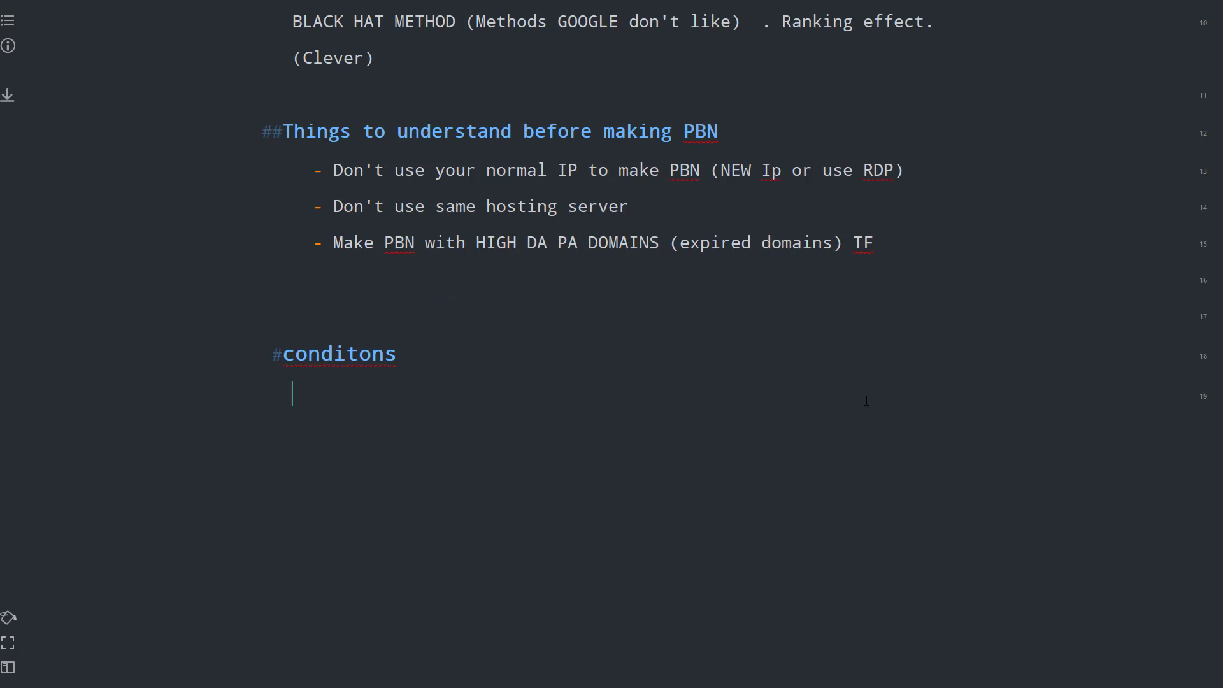
type("DA musct b")
key("BackSpace")
key("BackSpace")
key("BackSpace")
key("BackSpace")
type("must be highe")
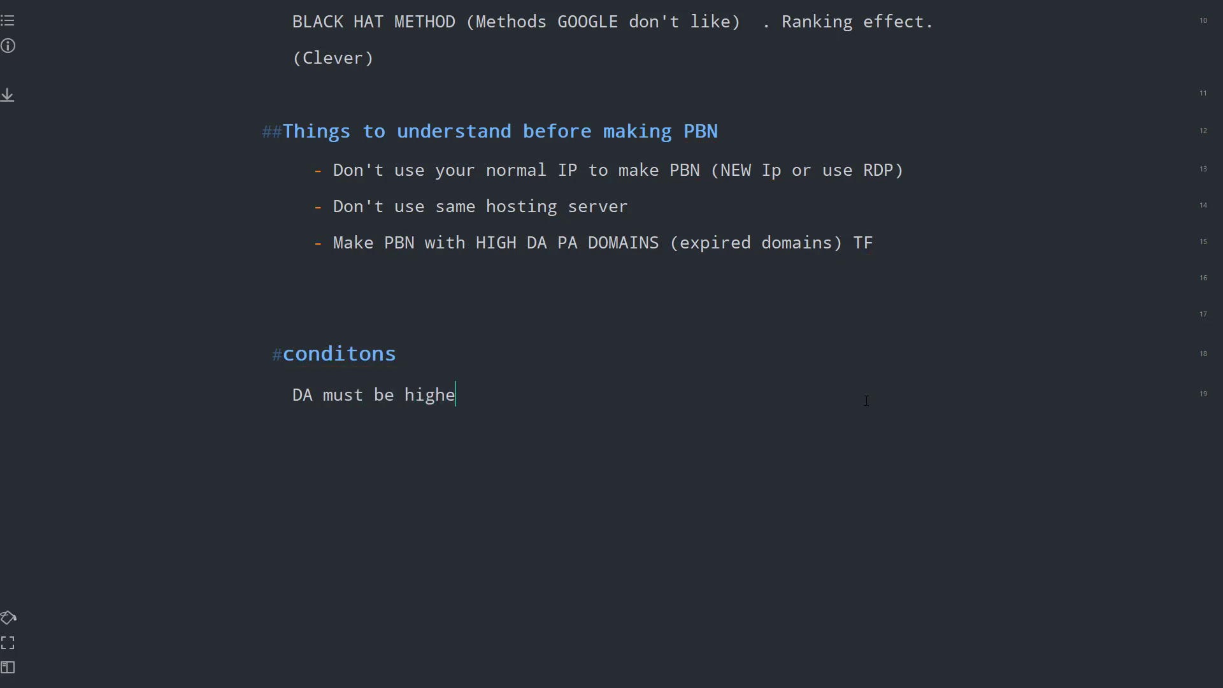
type("r then  20")
- List 'PA must be higher then 30', 'TF 10' and 'Spam score 0' beneath it
key("Return")
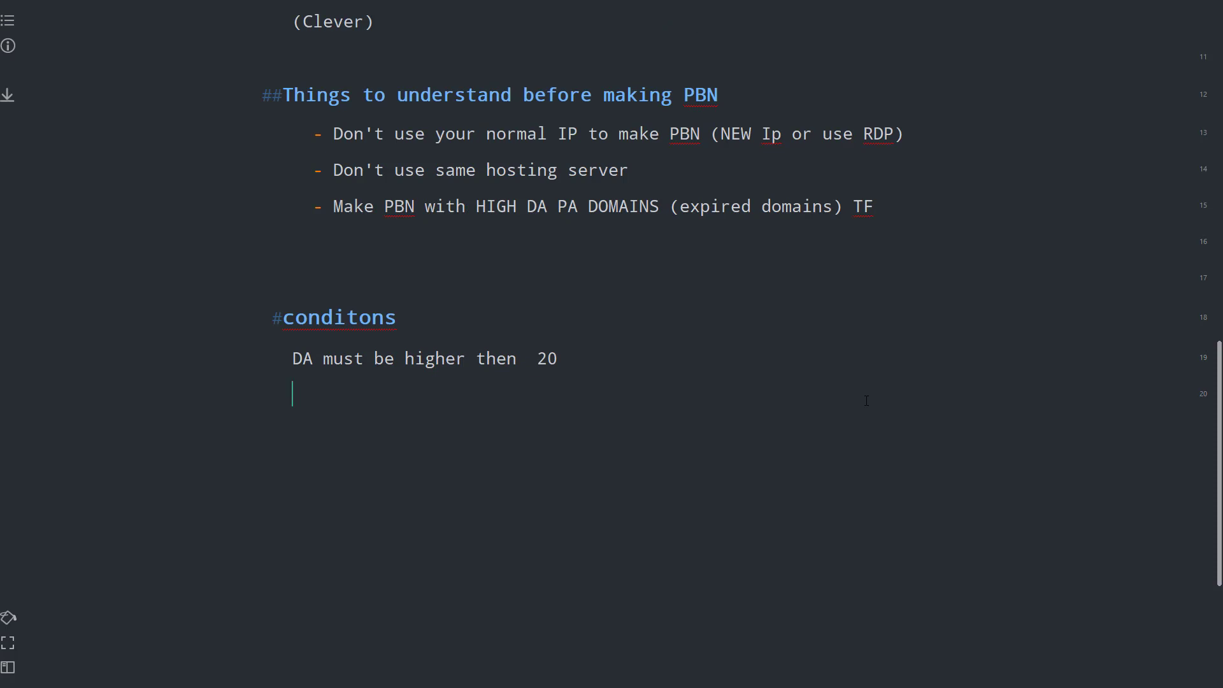
type("PA")
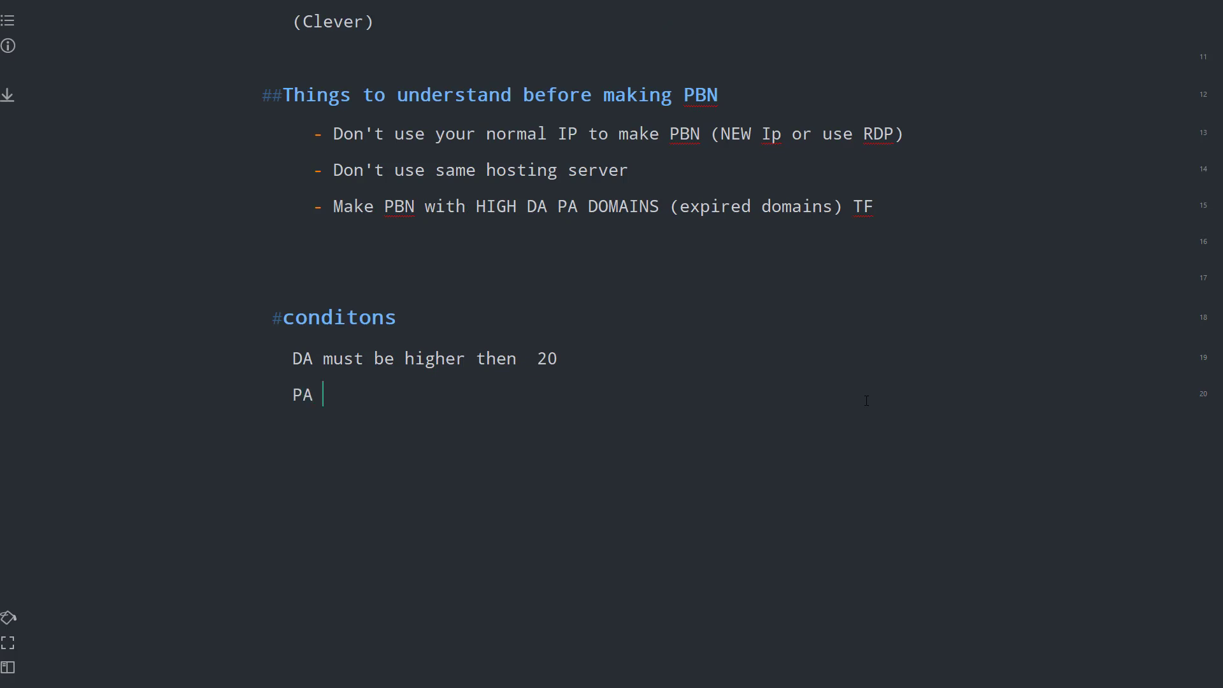
type(" must be higher t")
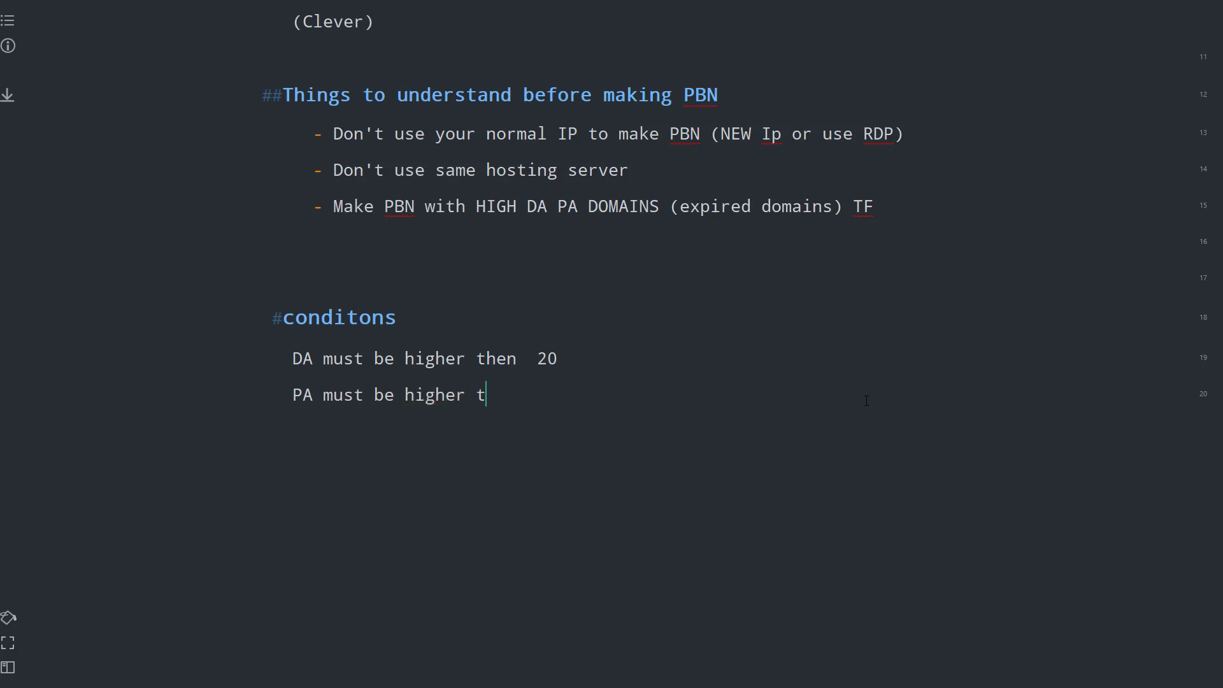
type("hen 30")
key("Return")
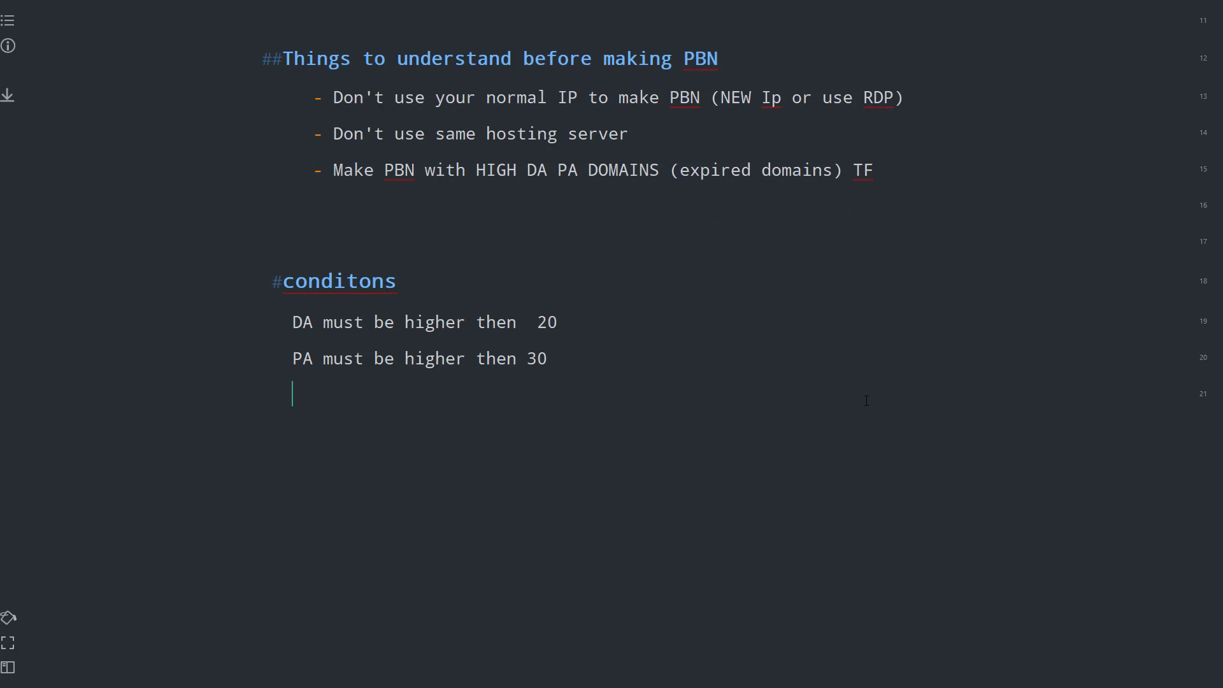
type("TF 10")
key("Return")
type("Spam scr")
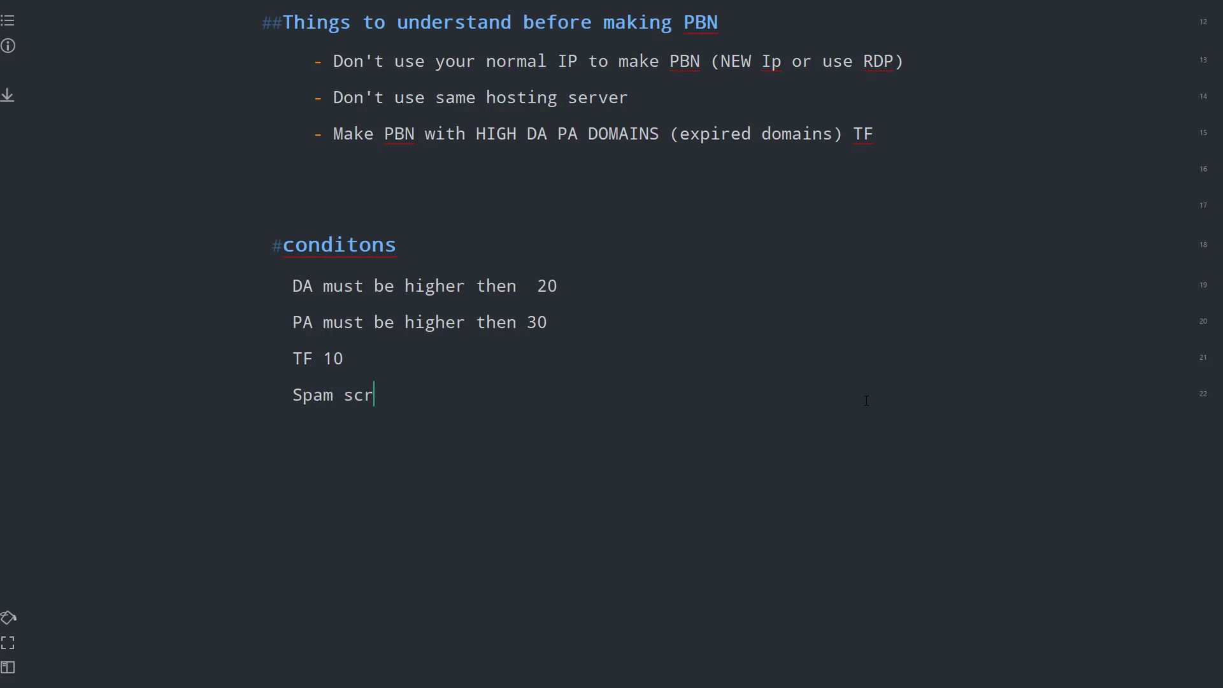
key("BackSpace")
type("ore 0")
- Select the four condition lines repeatedly while discussing them
left_click_drag(422, 397, 290, 289)
left_click(378, 347)
left_click_drag(418, 394, 277, 287)
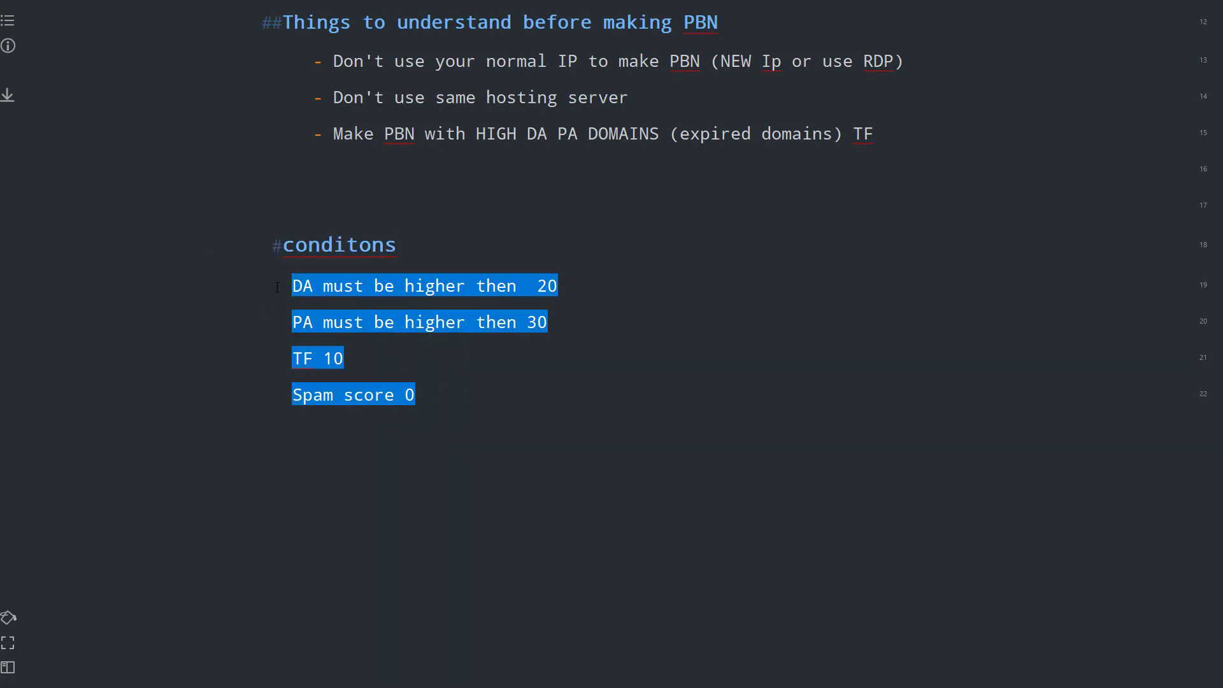
left_click(406, 371)
left_click_drag(494, 414, 469, 409)
left_click(330, 302)
- Highlight the four condition lines again, scroll down, and clear the selection
left_click_drag(446, 404, 251, 295)
scroll(480, 390, "down", 3)
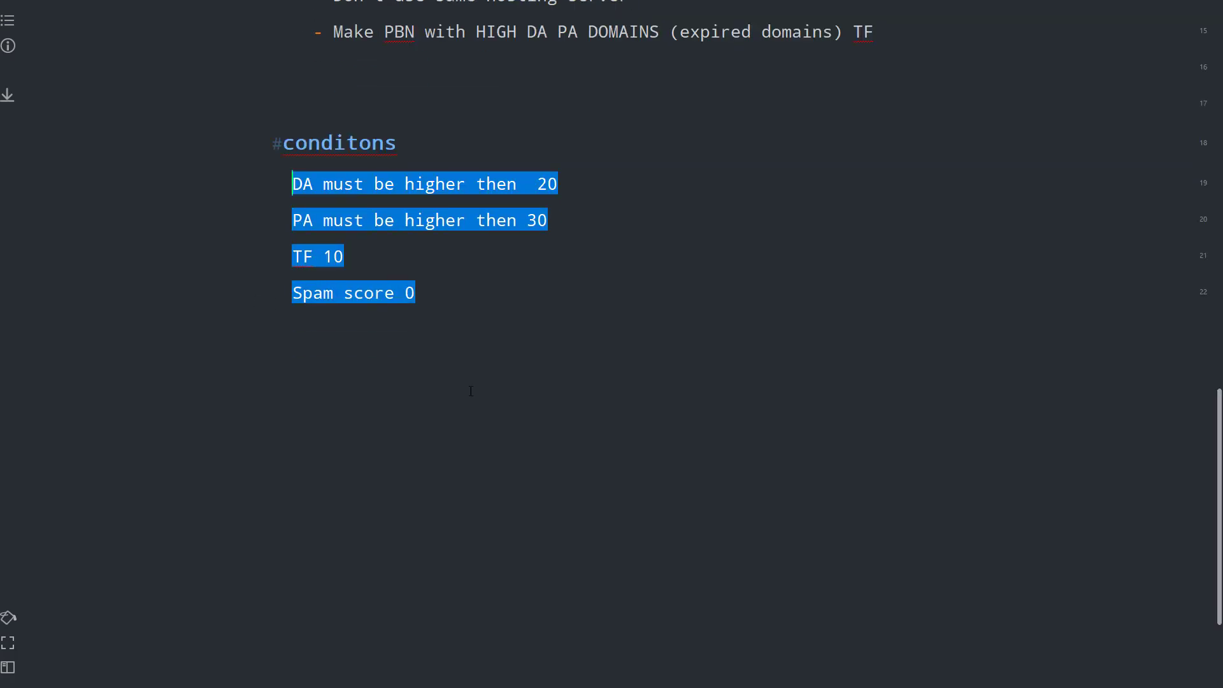
left_click(481, 304)
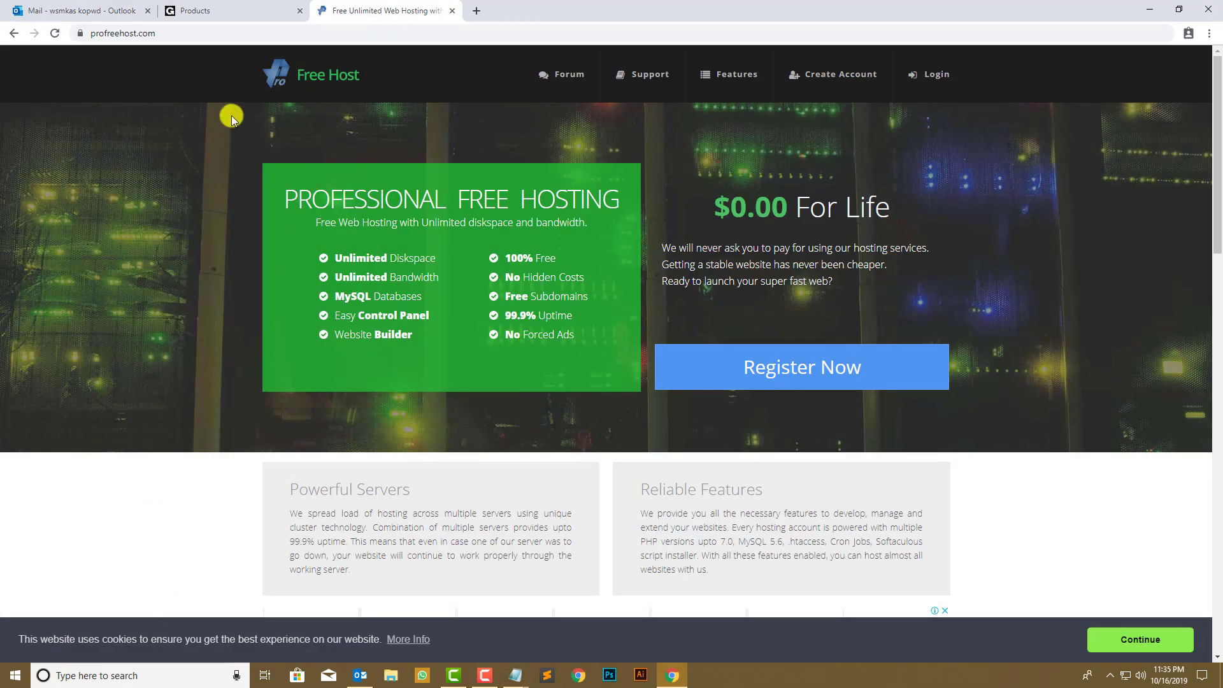
- Check the quickcashblogging.com domain on the GoDaddy tab, then open a new blank tab
left_click(191, 10)
left_click_drag(333, 320, 201, 321)
left_click(2, 309)
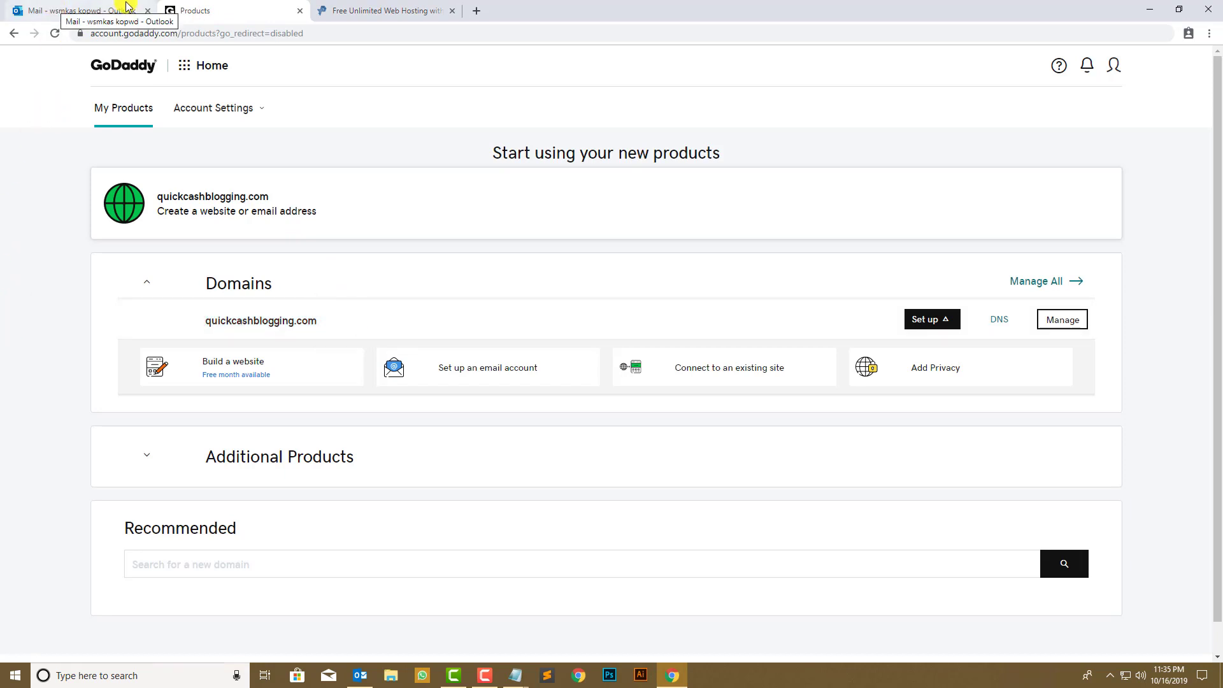
left_click(154, 35)
left_click(105, 269)
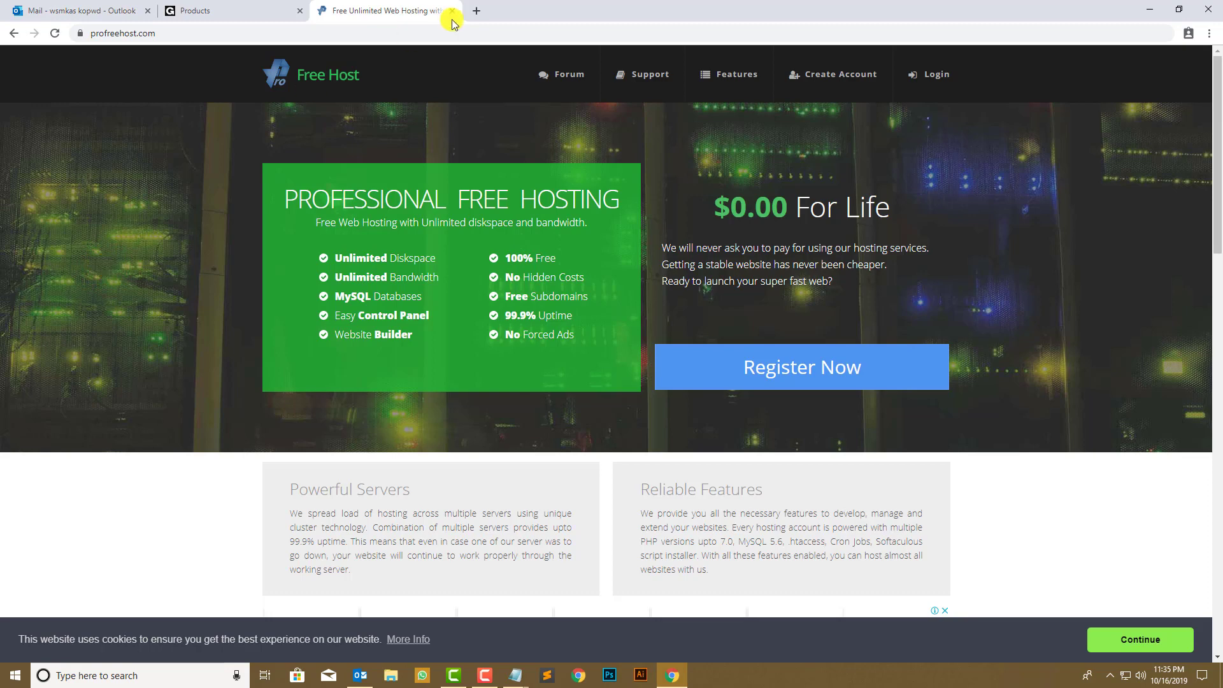
left_click(477, 13)
- Search 'pbnhost', review the PBNHost.net hosting packages, then close that tab
type("pb")
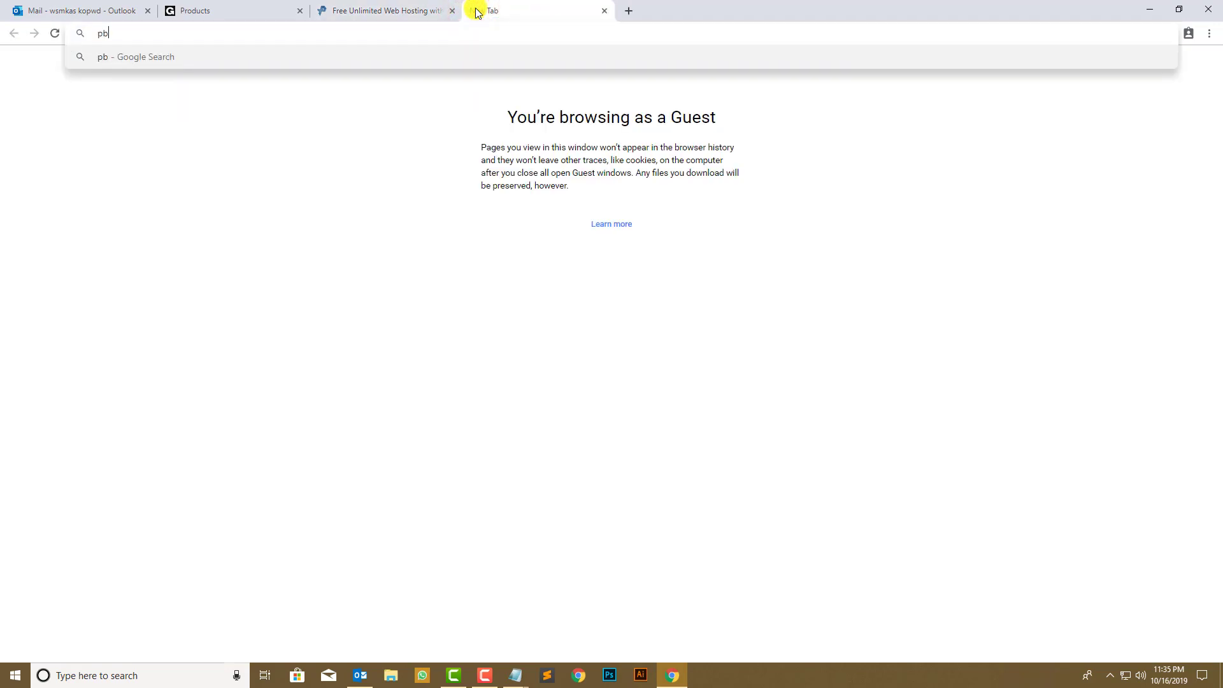
type("nhost")
key("Return")
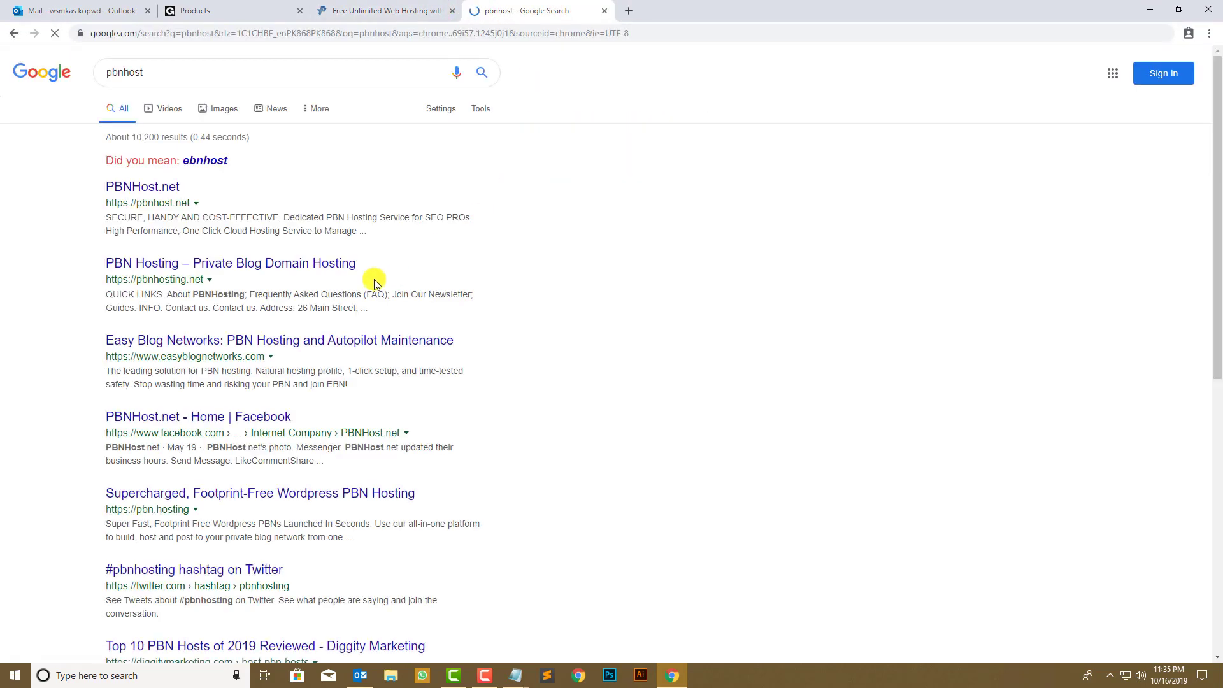
left_click(150, 190)
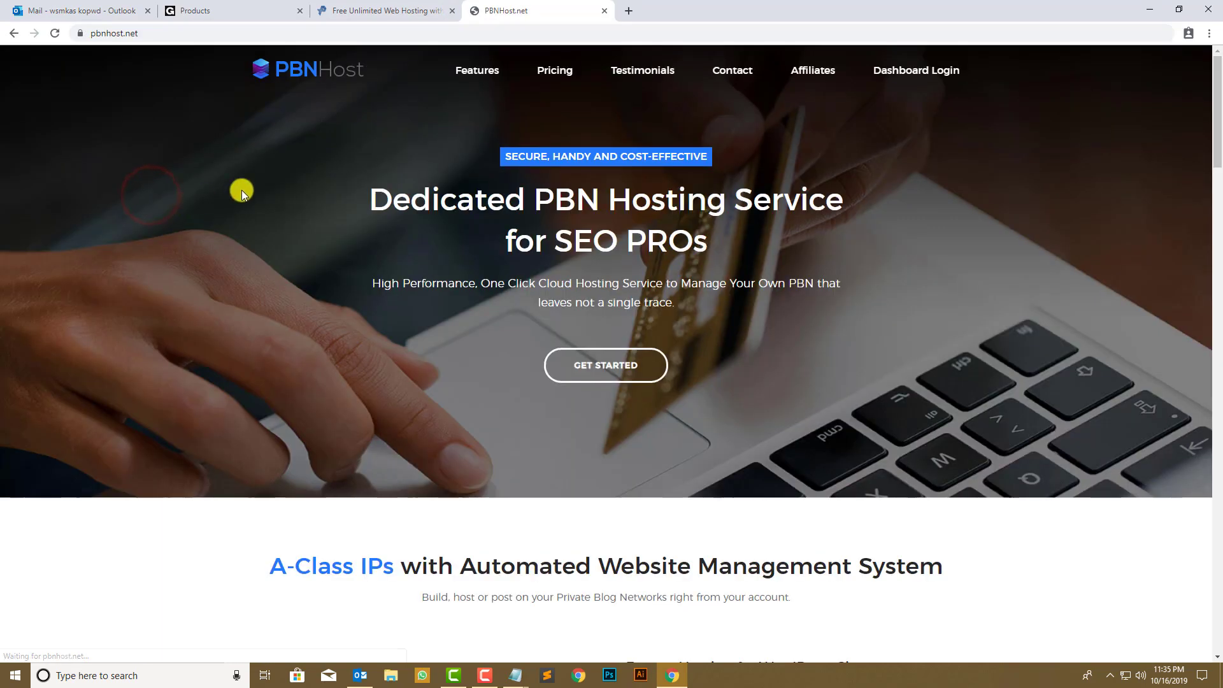
scroll(446, 259, "down", 15)
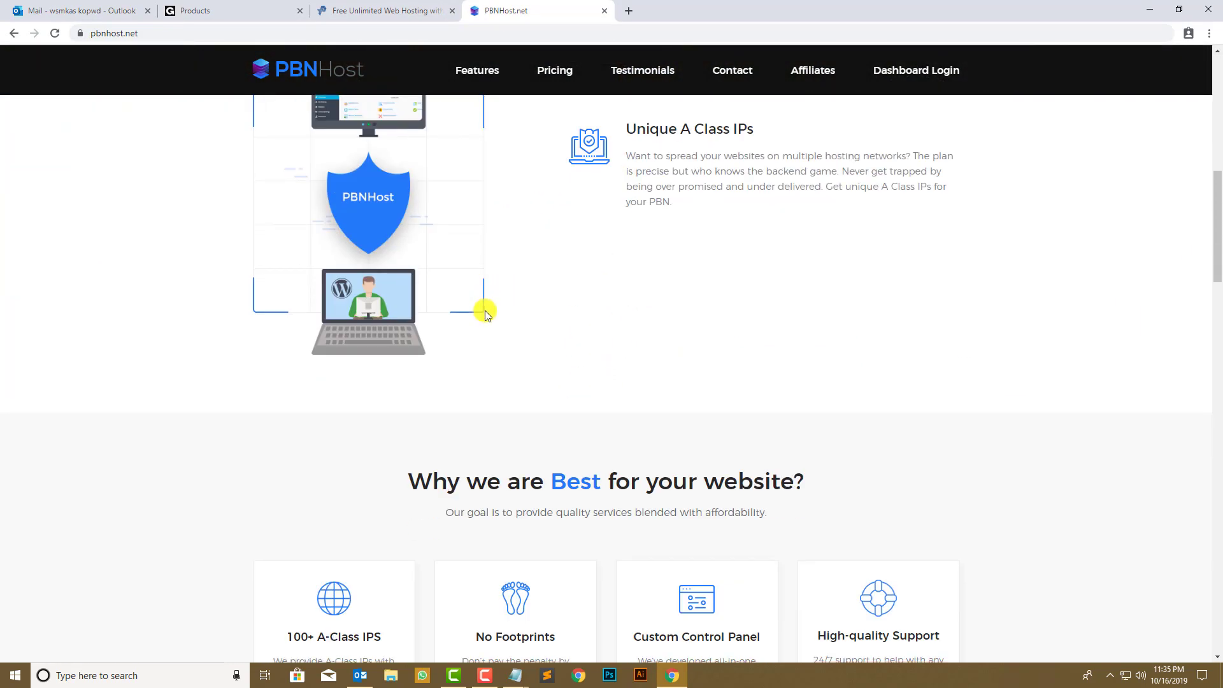
scroll(482, 342, "up", 1)
scroll(554, 123, "down", 15)
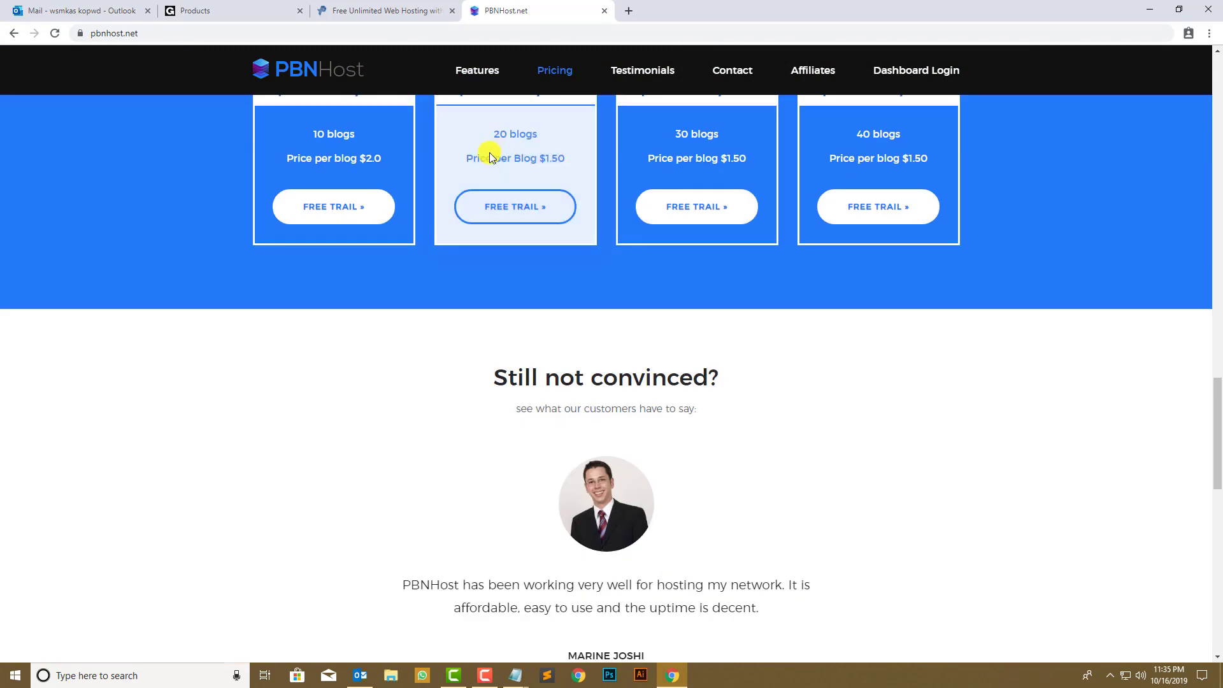
scroll(491, 156, "up", 5)
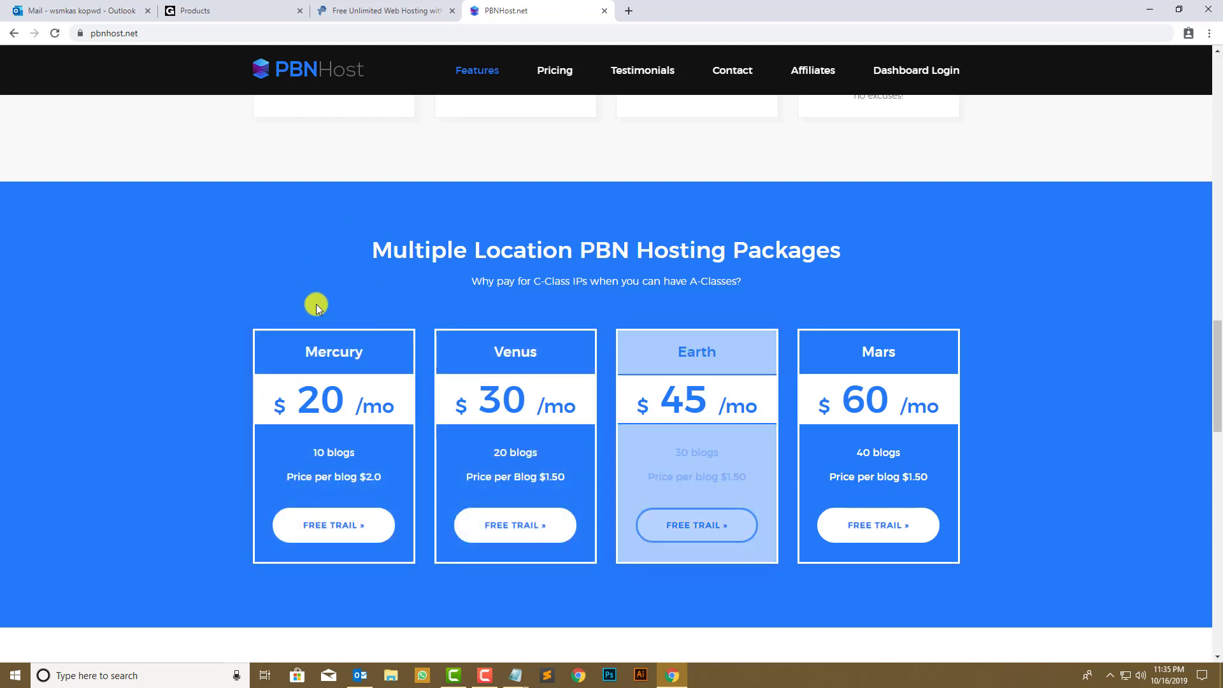
key("ctrl+w")
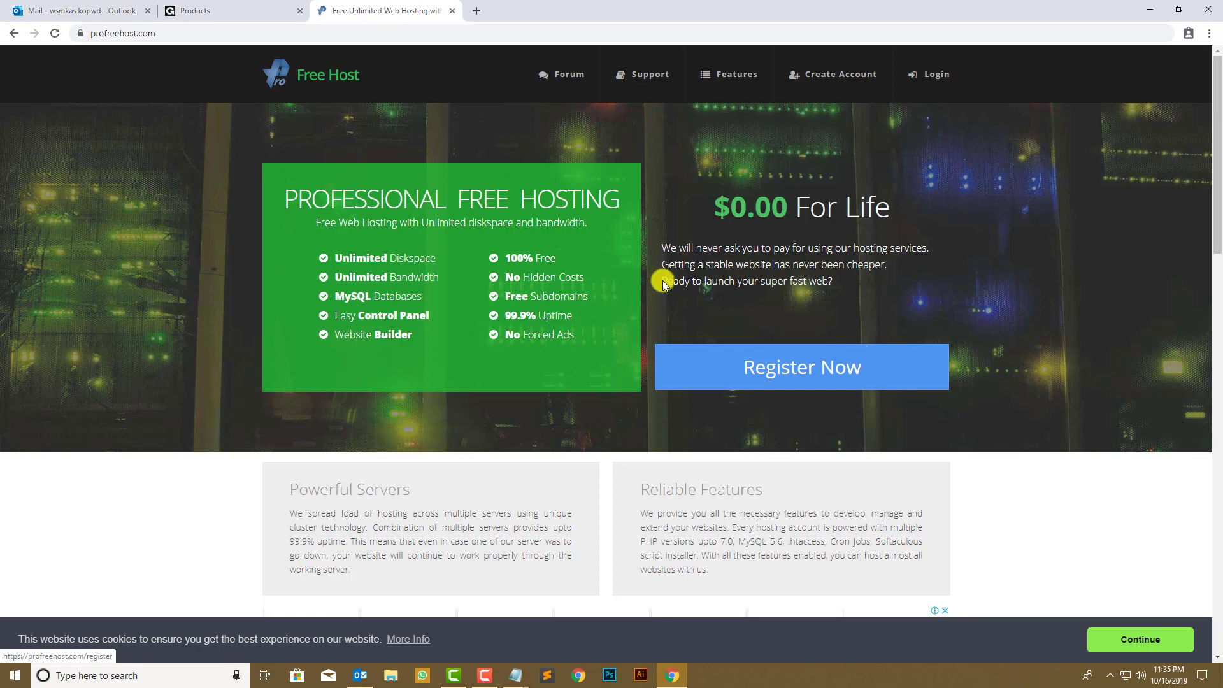
- Open the ProFreeHost registration page and review the free hosting links in the notes
left_click(766, 352)
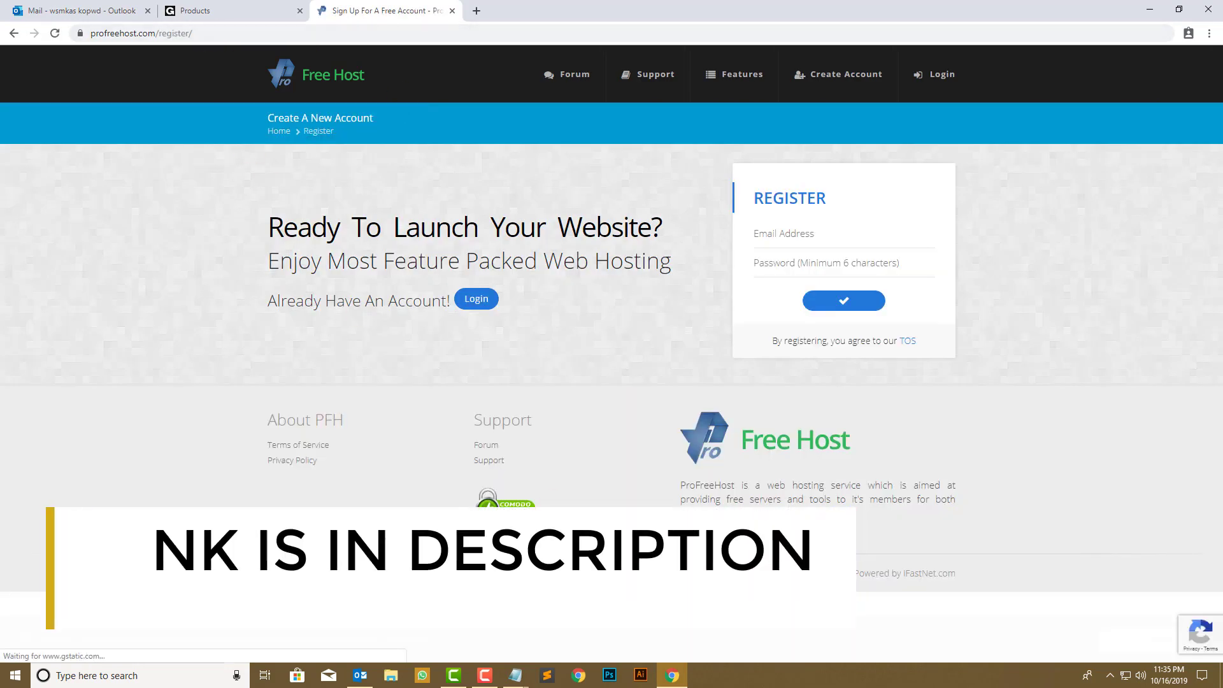
left_click(514, 674)
left_click(569, 643)
left_click(452, 336)
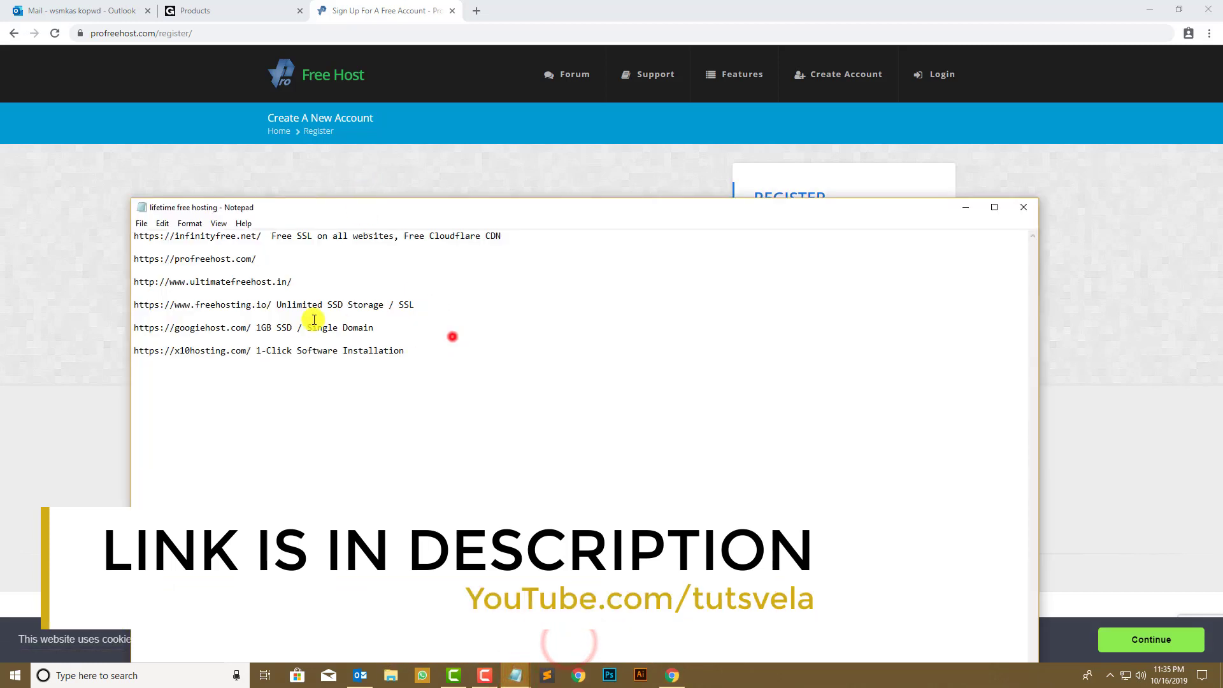
left_click_drag(314, 319, 491, 399)
left_click(491, 399)
left_click_drag(383, 363, 95, 204)
left_click(47, 265)
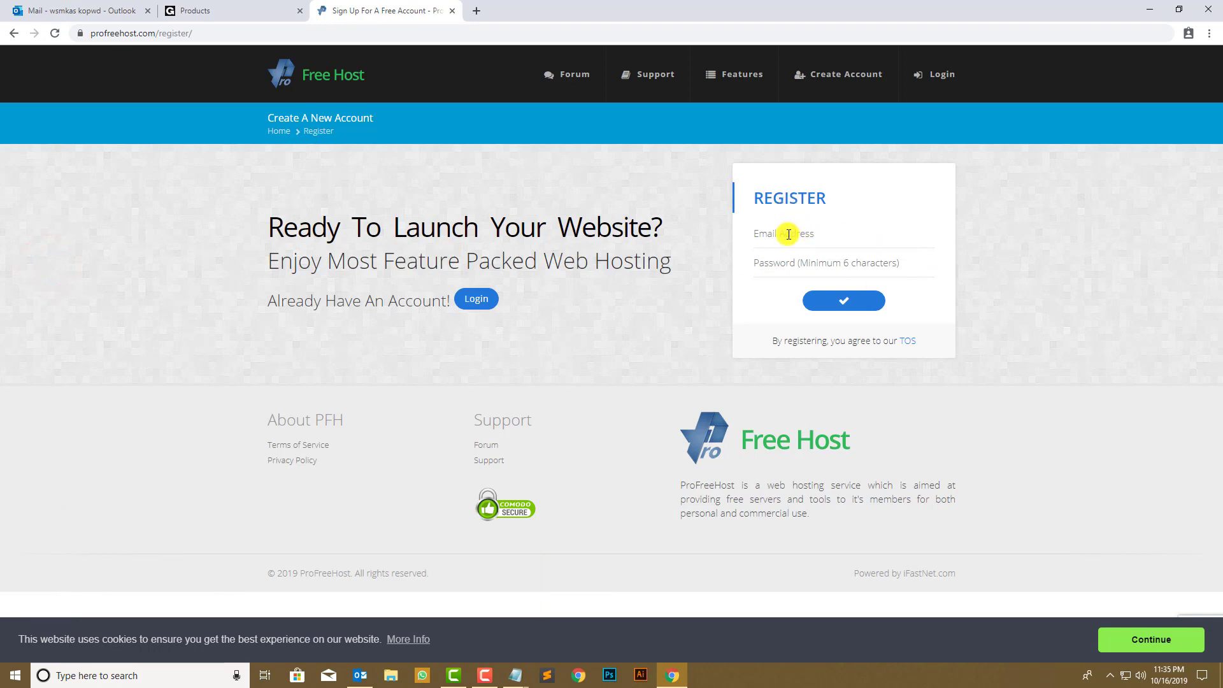
- Copy the account e-mail from the notes into the registration form and enter a password
mouse_move(515, 674)
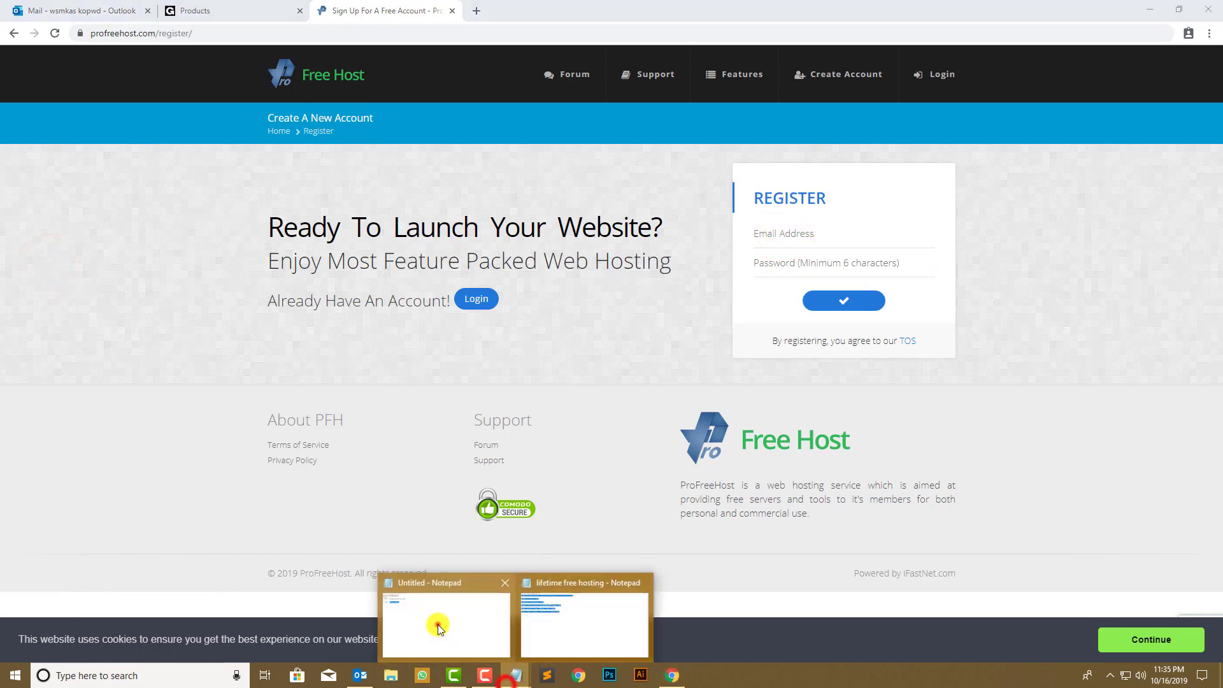
left_click(438, 624)
left_click(292, 185)
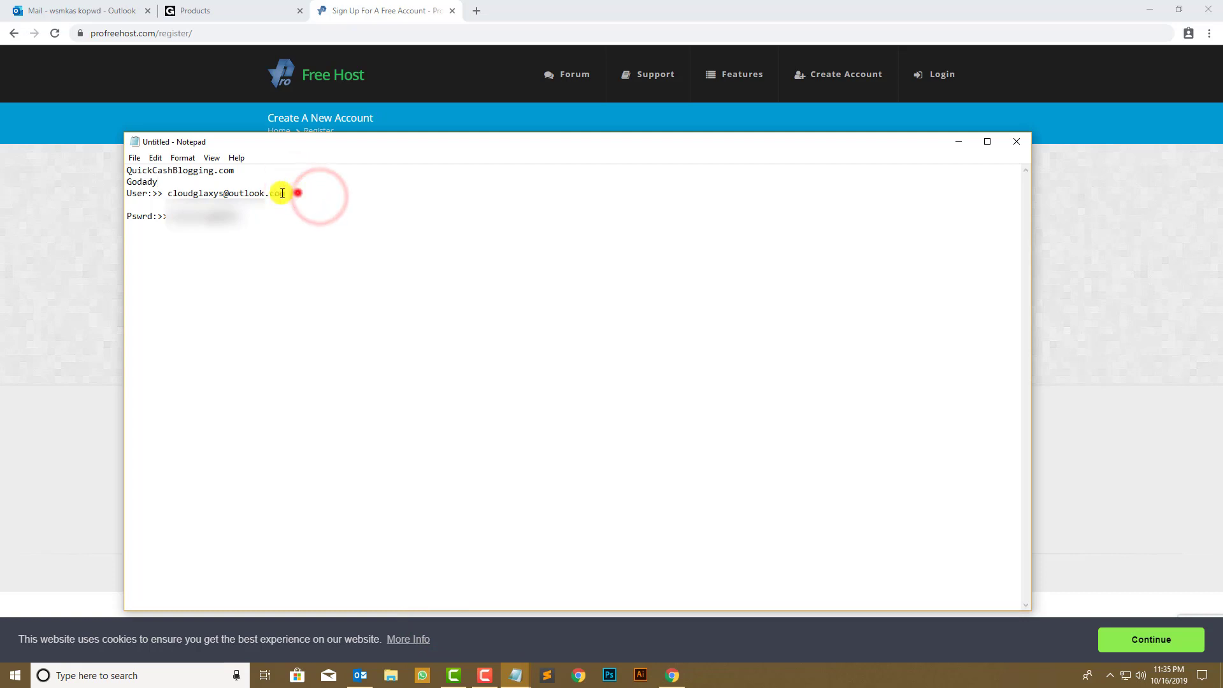
left_click_drag(286, 193, 170, 194)
key("ctrl+c")
left_click(2, 197)
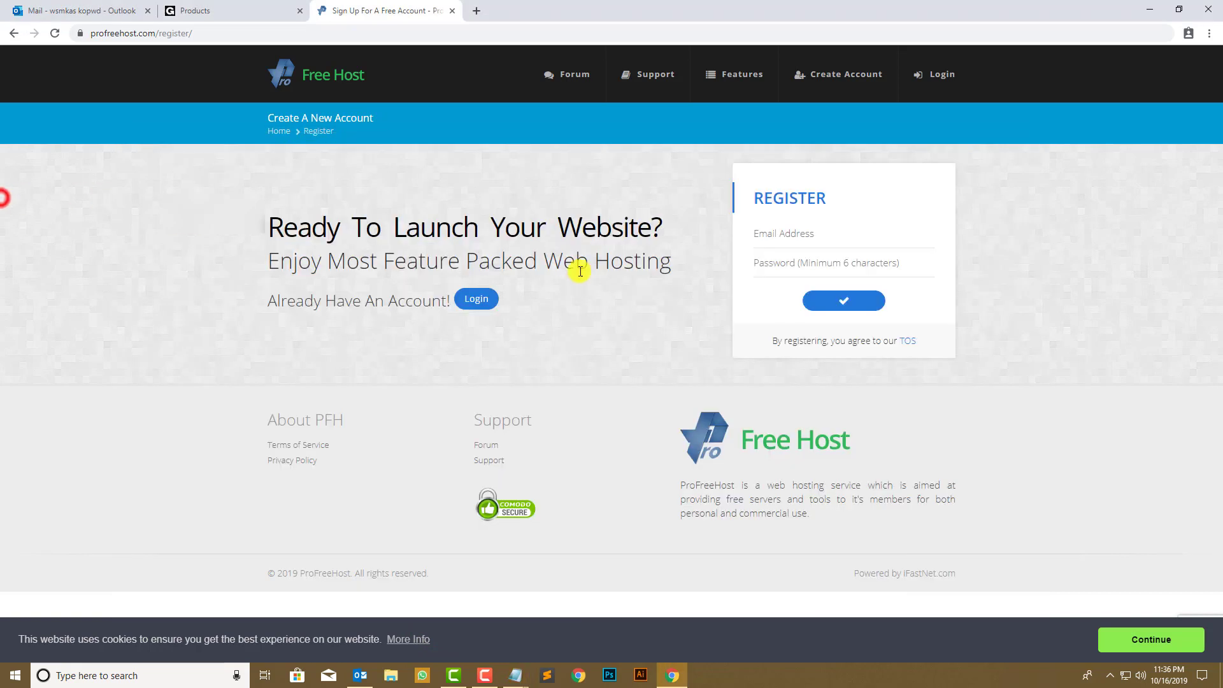
left_click(789, 233)
key("ctrl+v")
left_click(819, 263)
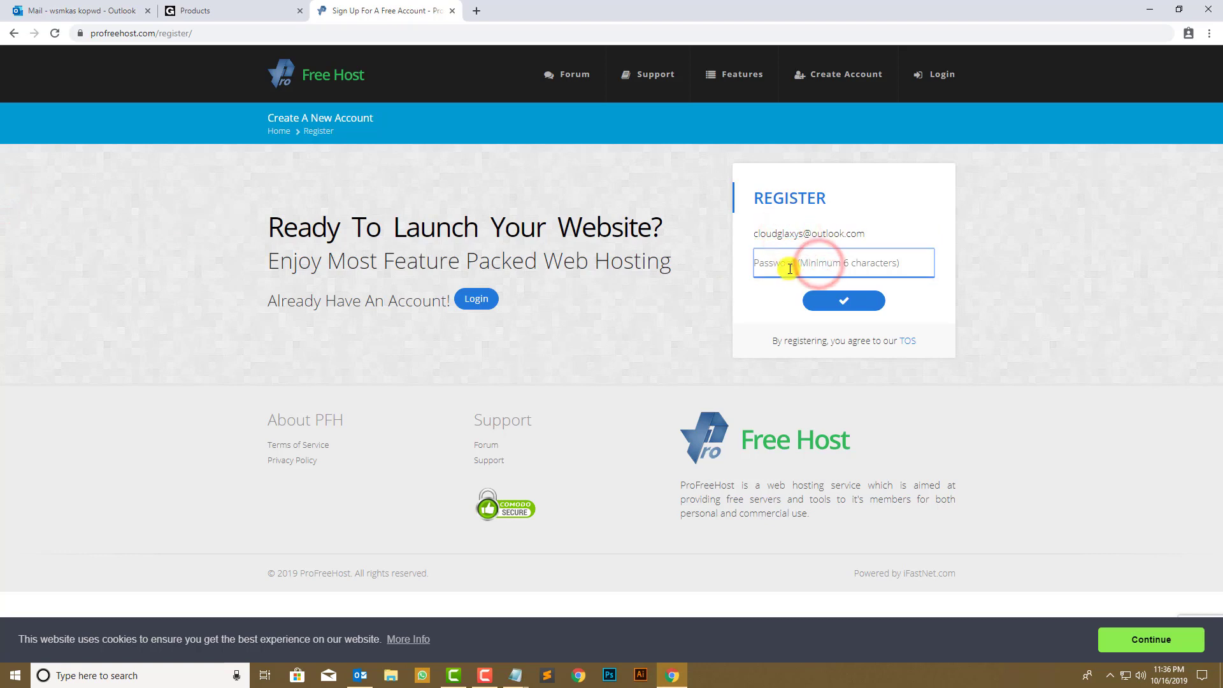
type("••")
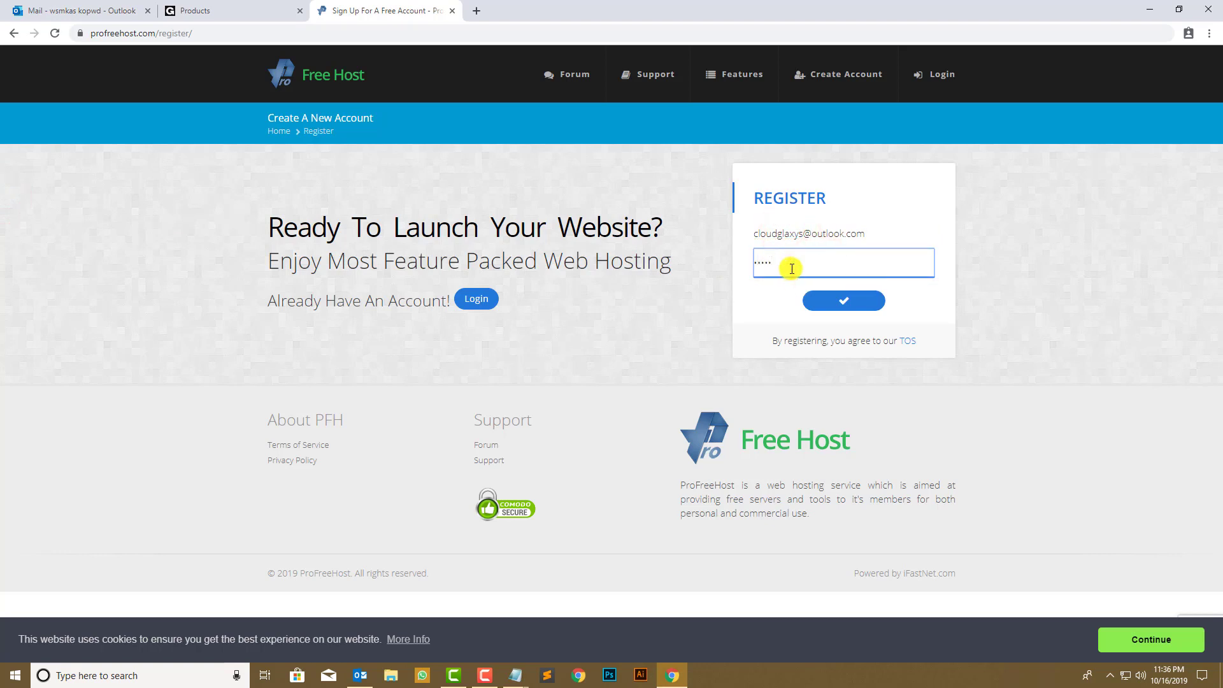
- Submit the registration and solve the traffic-lights captcha
left_click(844, 302)
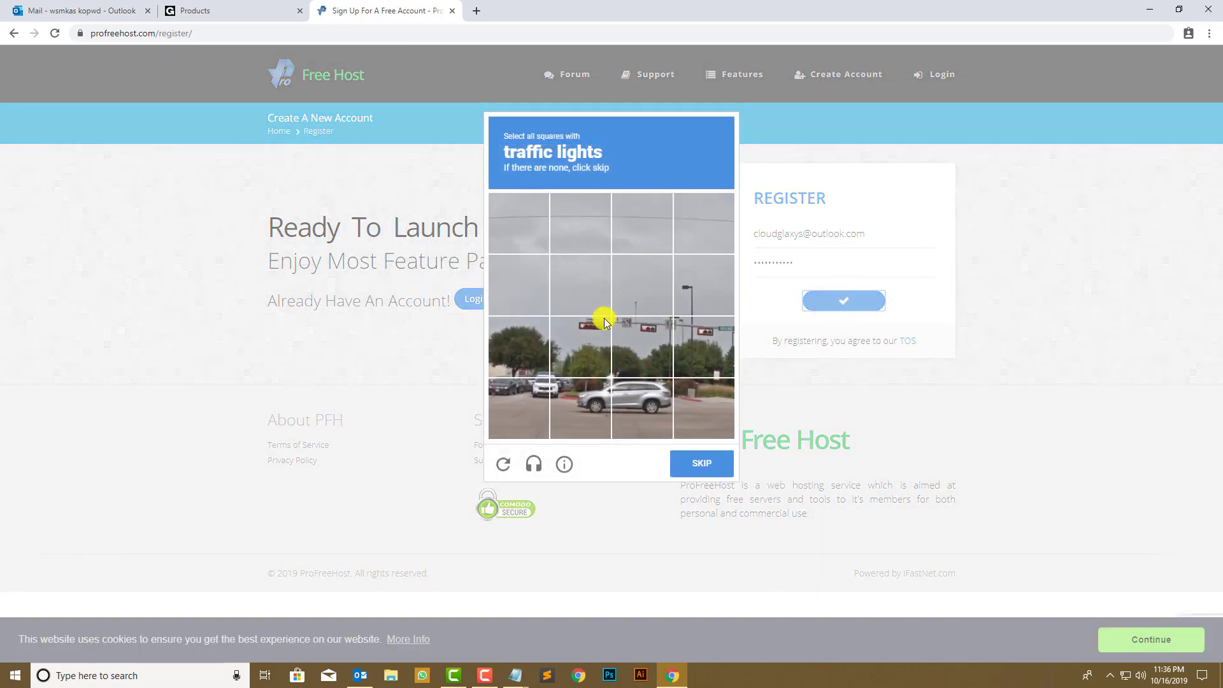
left_click(605, 322)
left_click(644, 330)
left_click(690, 341)
left_click(703, 465)
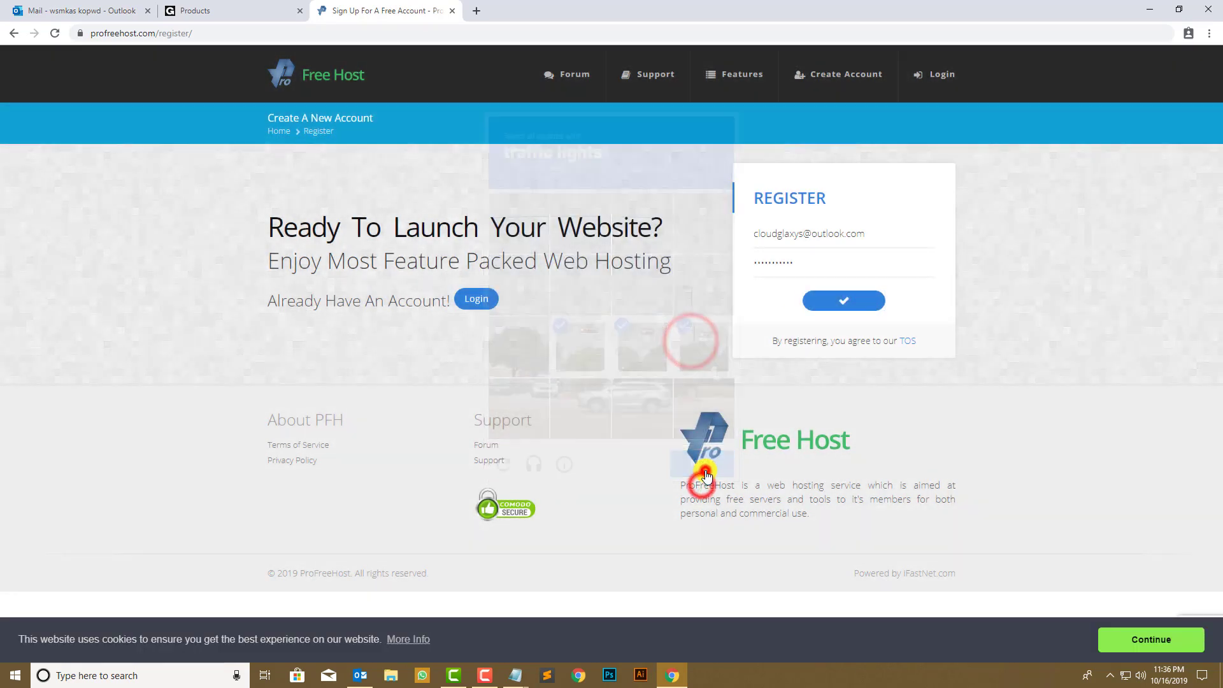
- Resubmit, solve the crosswalk captcha, and complete the account registration
left_click(844, 302)
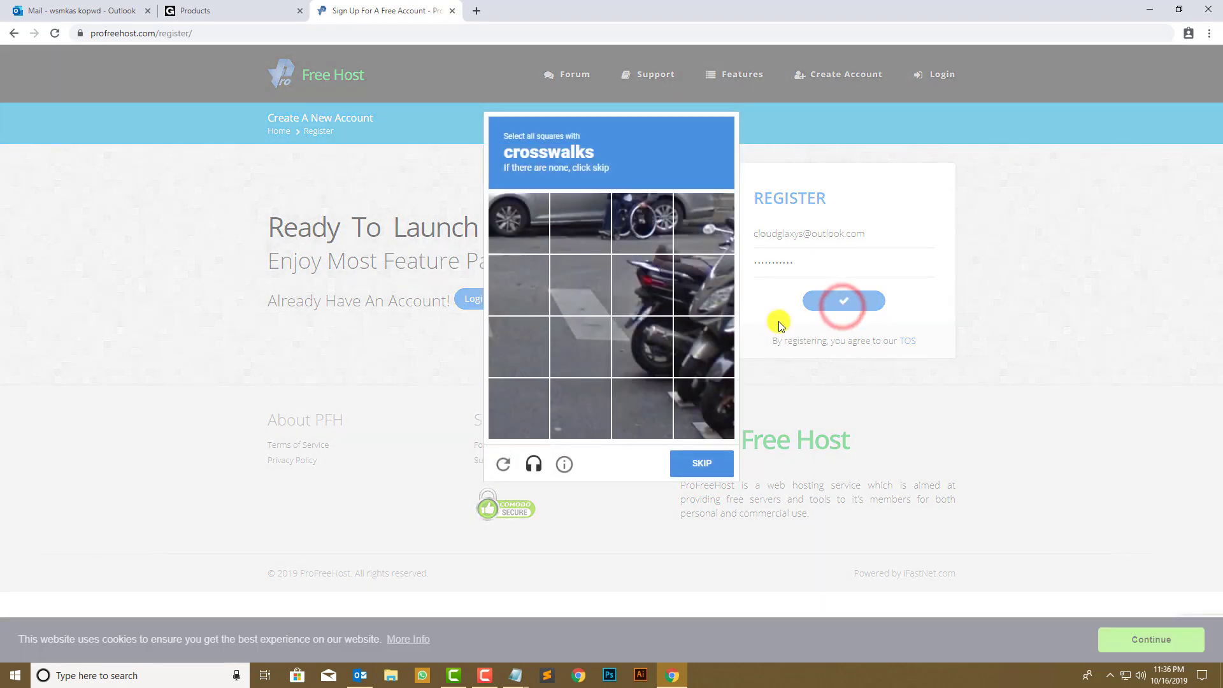
left_click(647, 281)
left_click(642, 278)
left_click(587, 294)
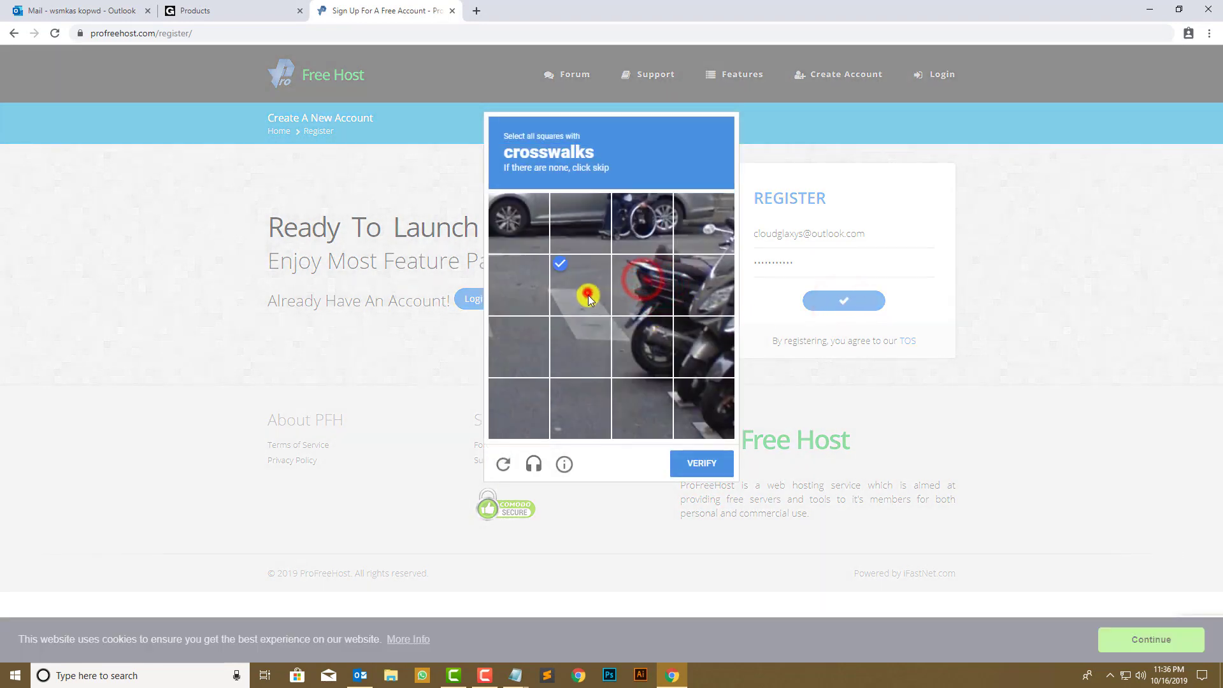
left_click(645, 344)
left_click(703, 405)
left_click(708, 461)
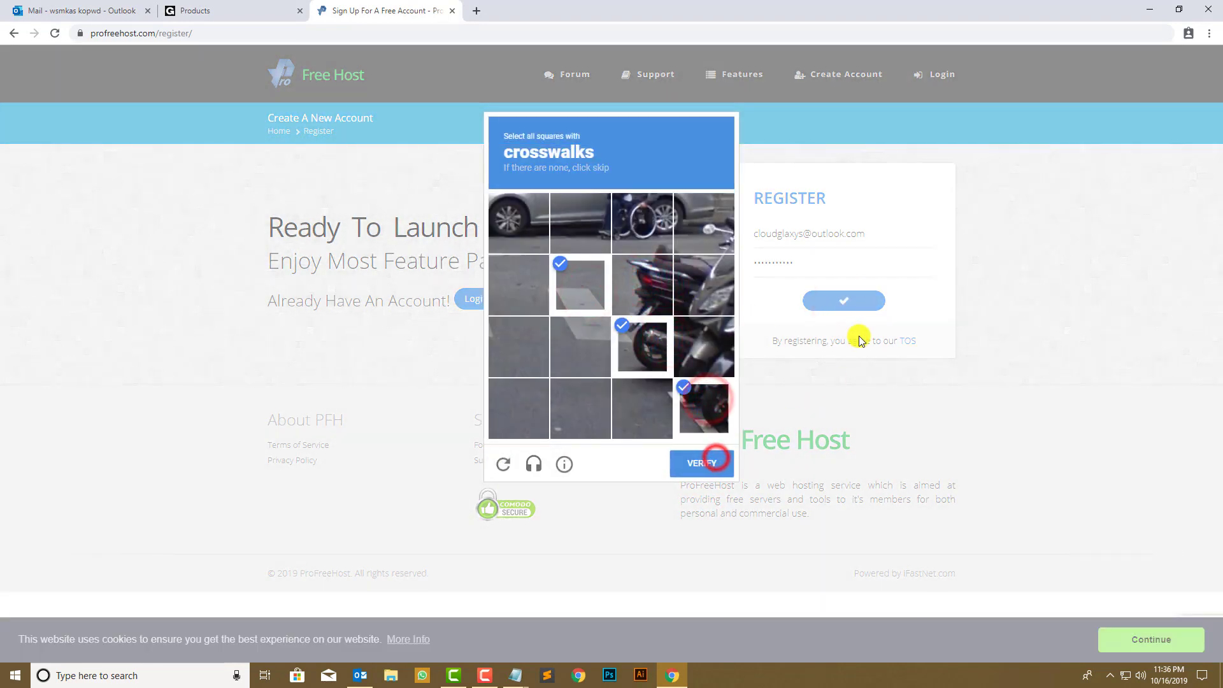
left_click(857, 303)
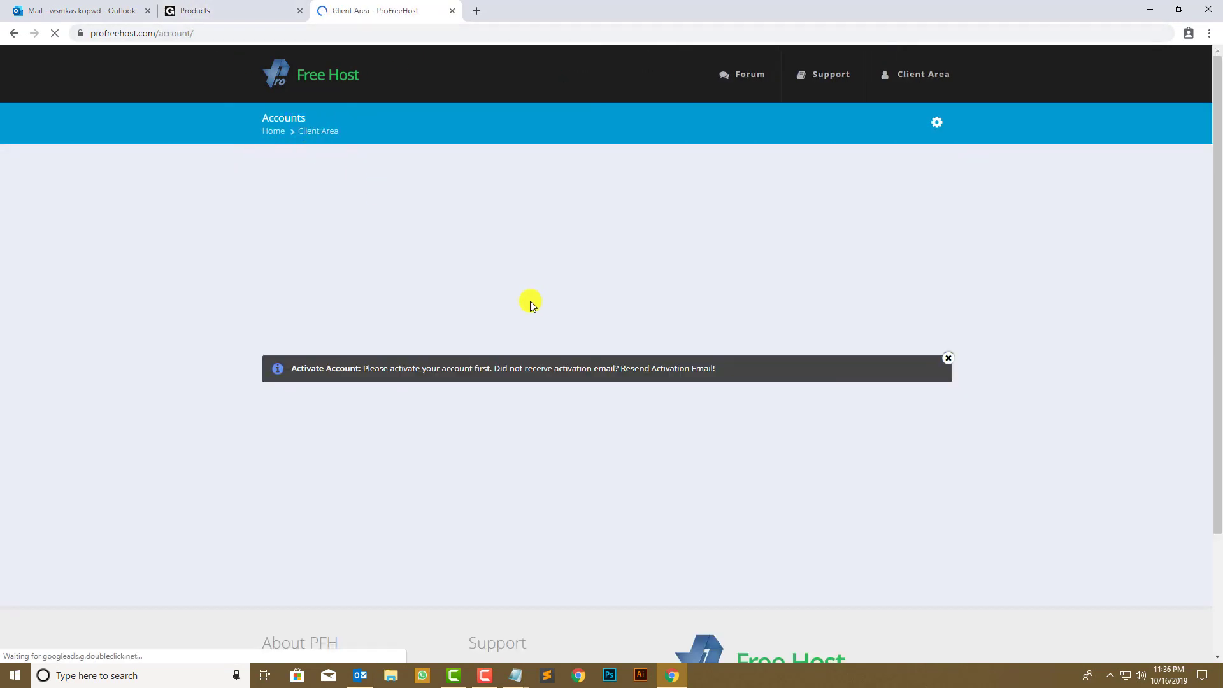
- Find the ProFreeHost Account Activation email in Outlook and activate the account from its link
left_click_drag(322, 370, 712, 415)
left_click(57, 10)
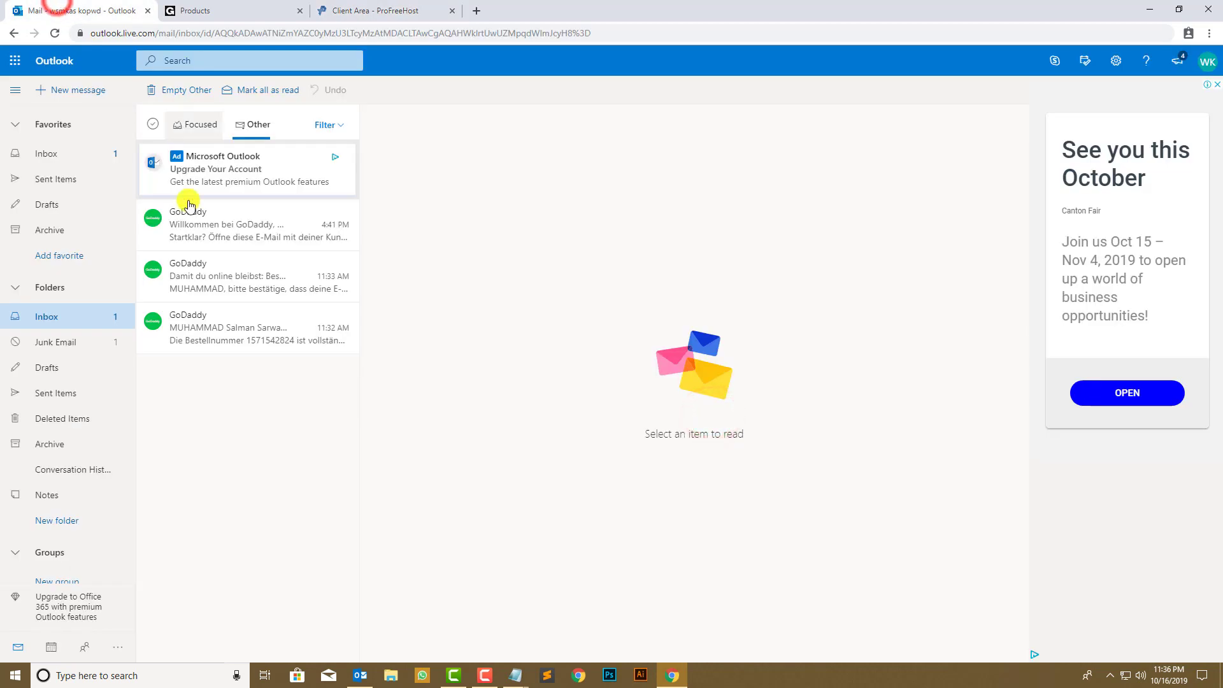
left_click(97, 155)
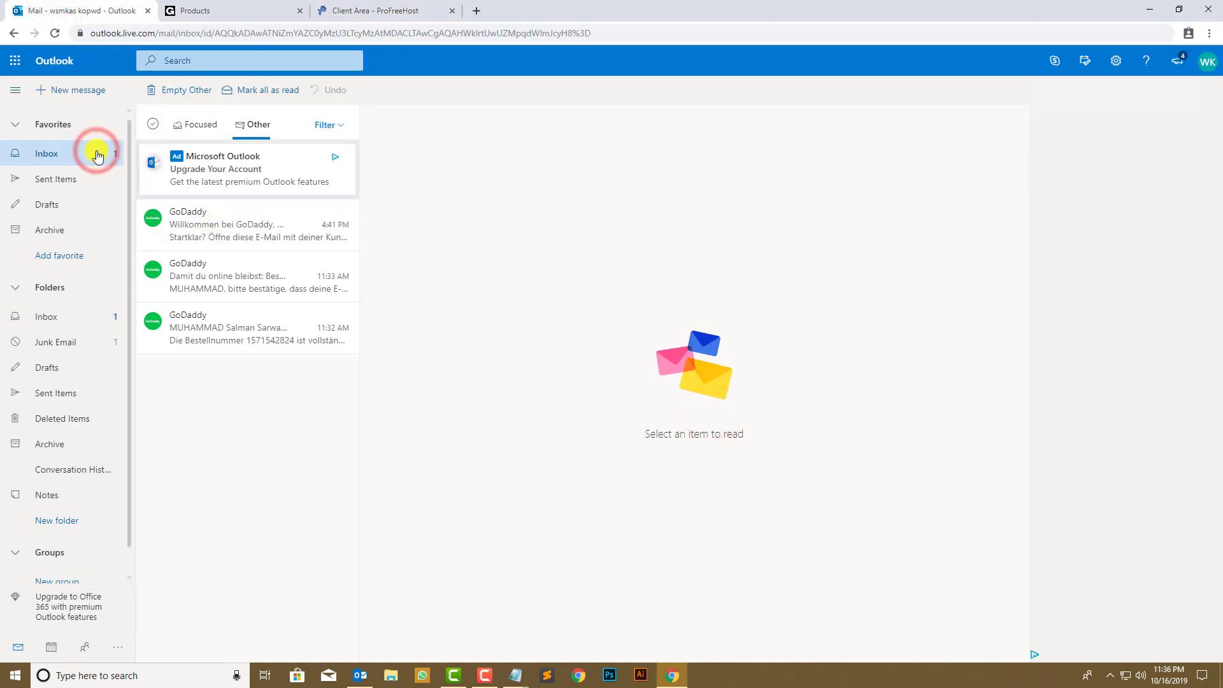
left_click(203, 124)
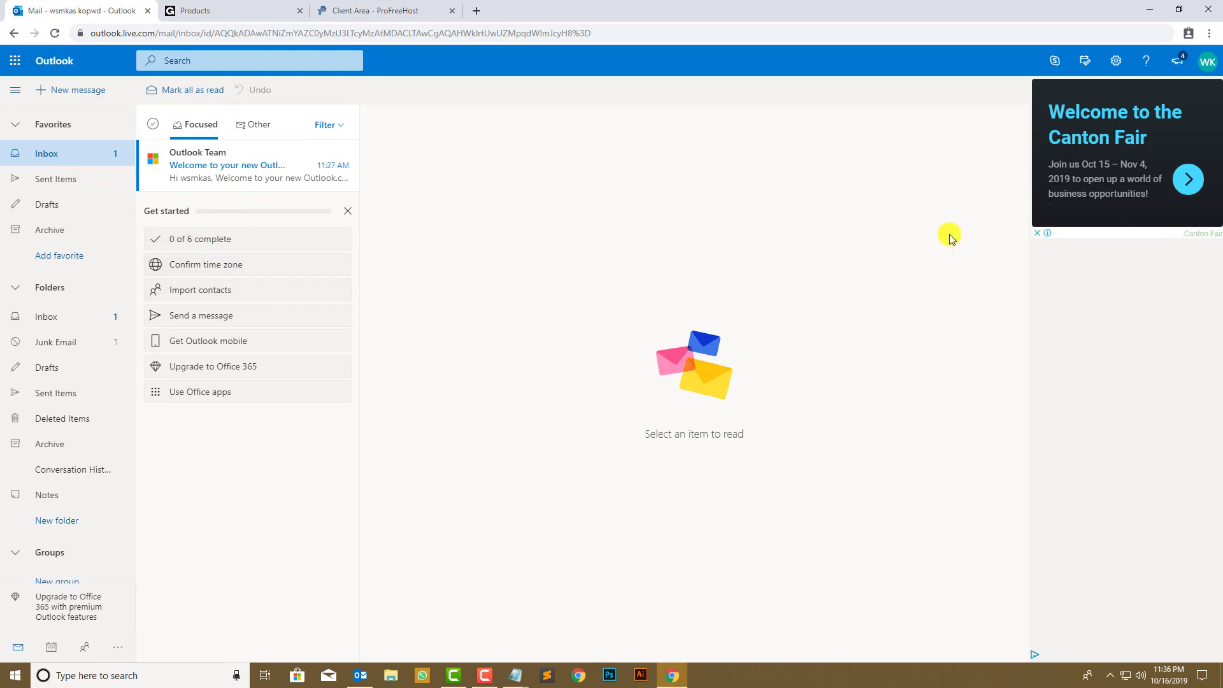
left_click(252, 124)
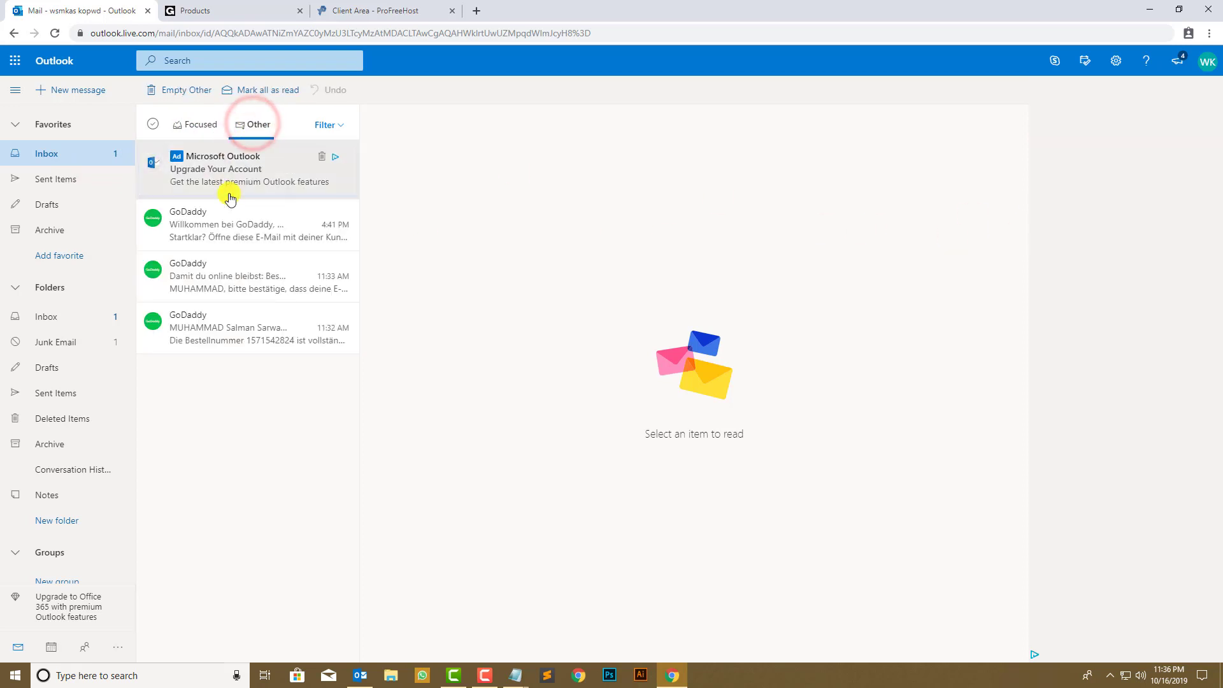
left_click(327, 125)
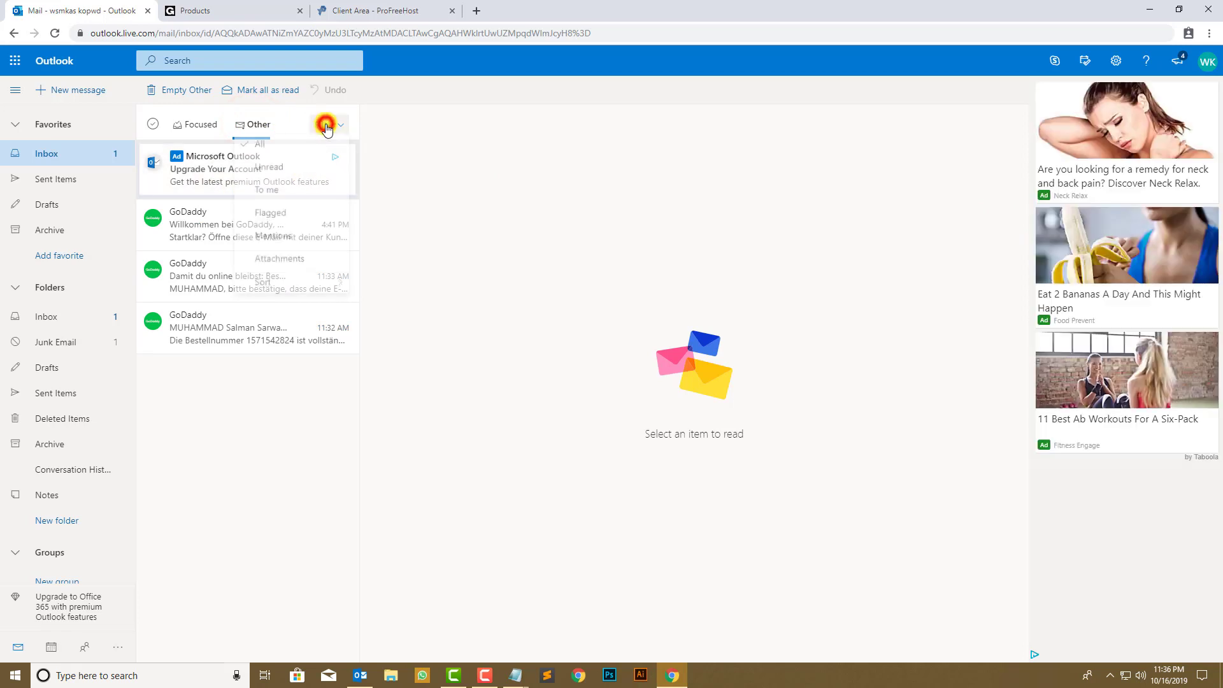
left_click(270, 148)
left_click(153, 123)
left_click(154, 124)
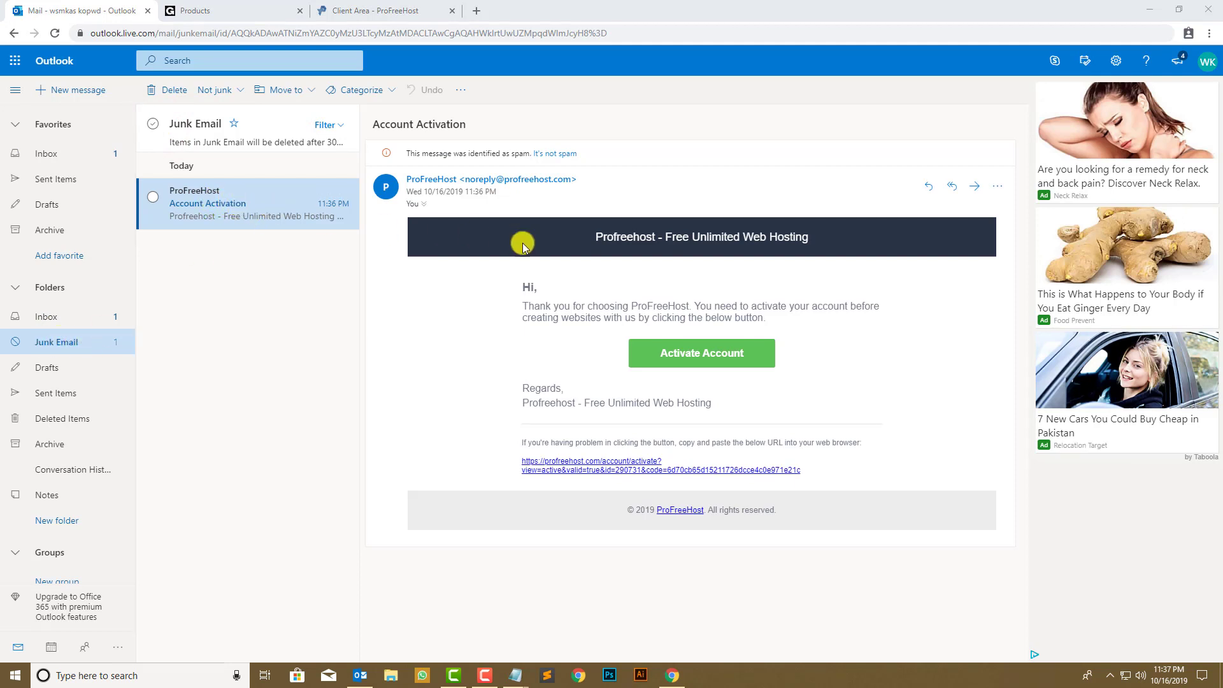
left_click(707, 364)
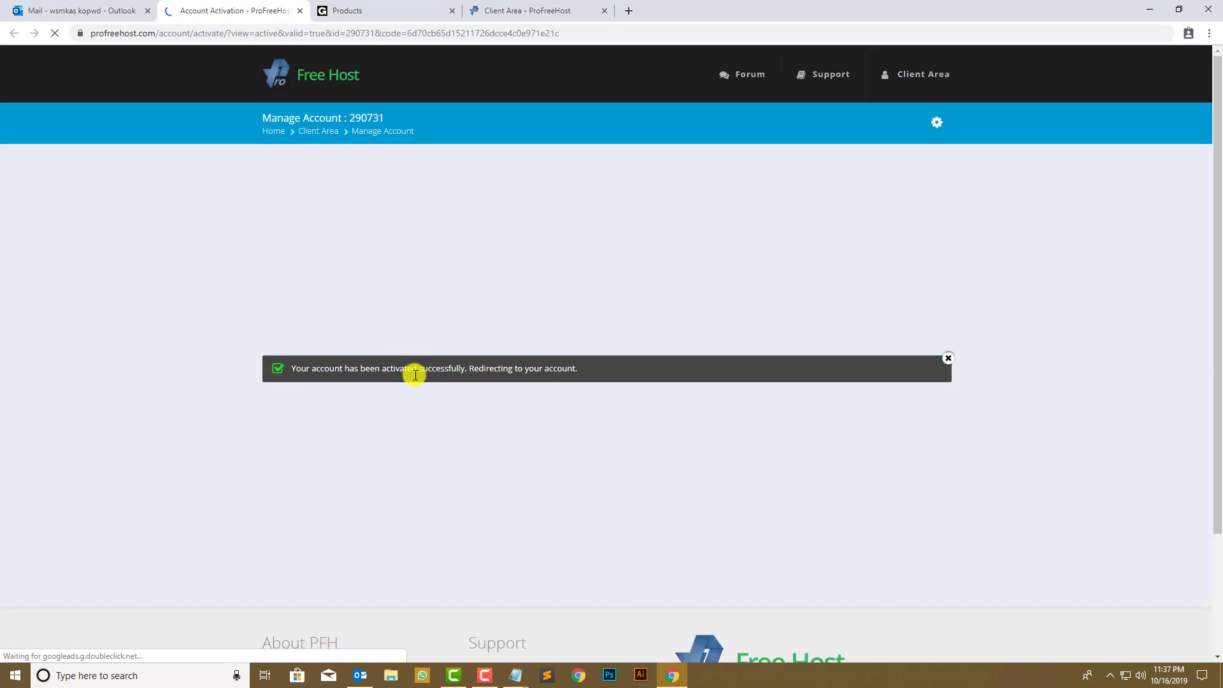
- Start creating a new hosting account and read the account processing notice
left_click_drag(274, 365, 598, 366)
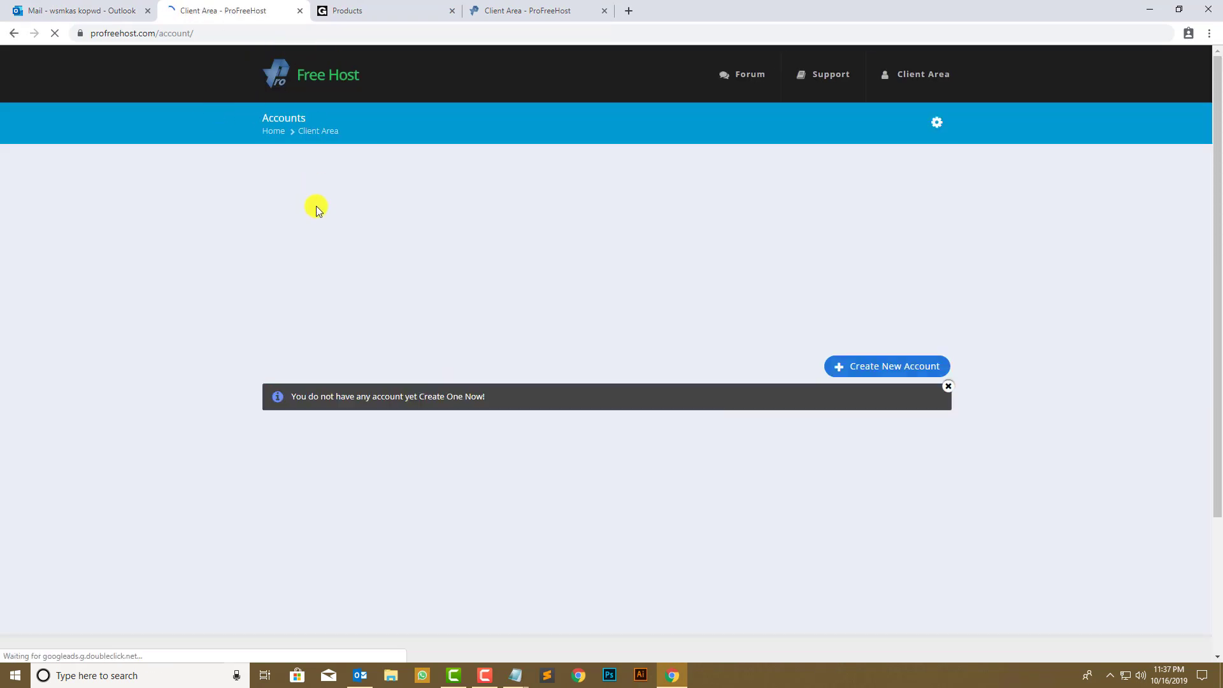
left_click(882, 364)
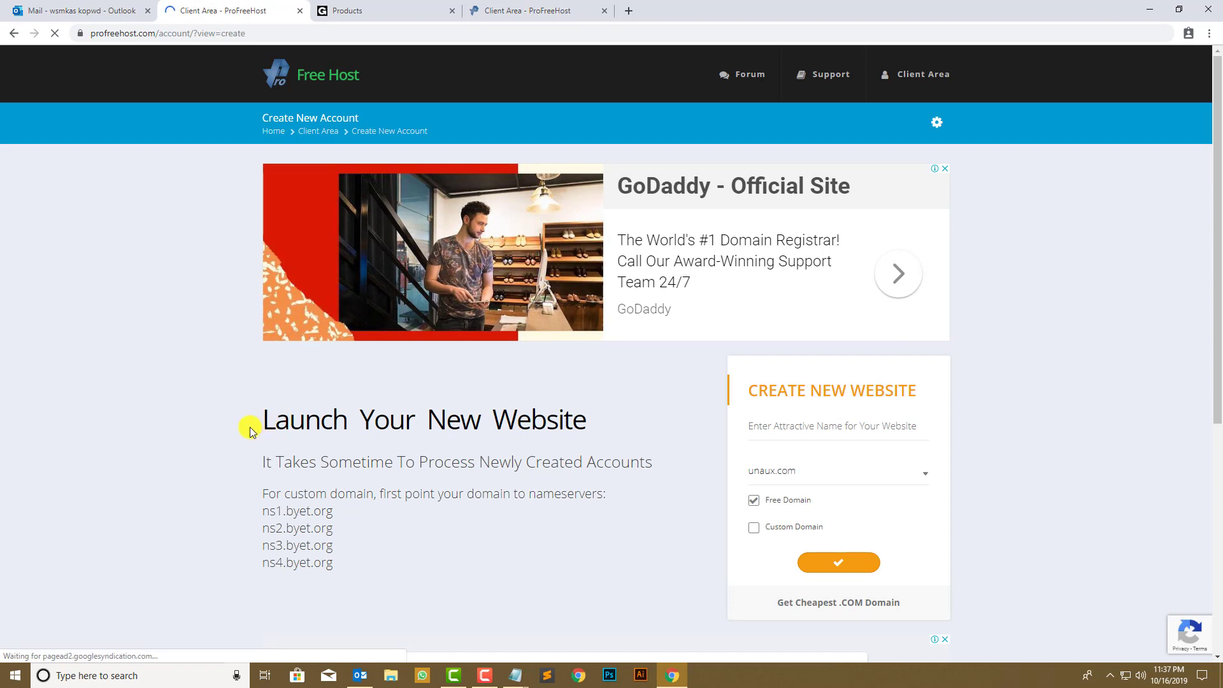
left_click_drag(250, 431, 603, 418)
left_click(467, 453)
left_click_drag(391, 463, 654, 463)
left_click(655, 464)
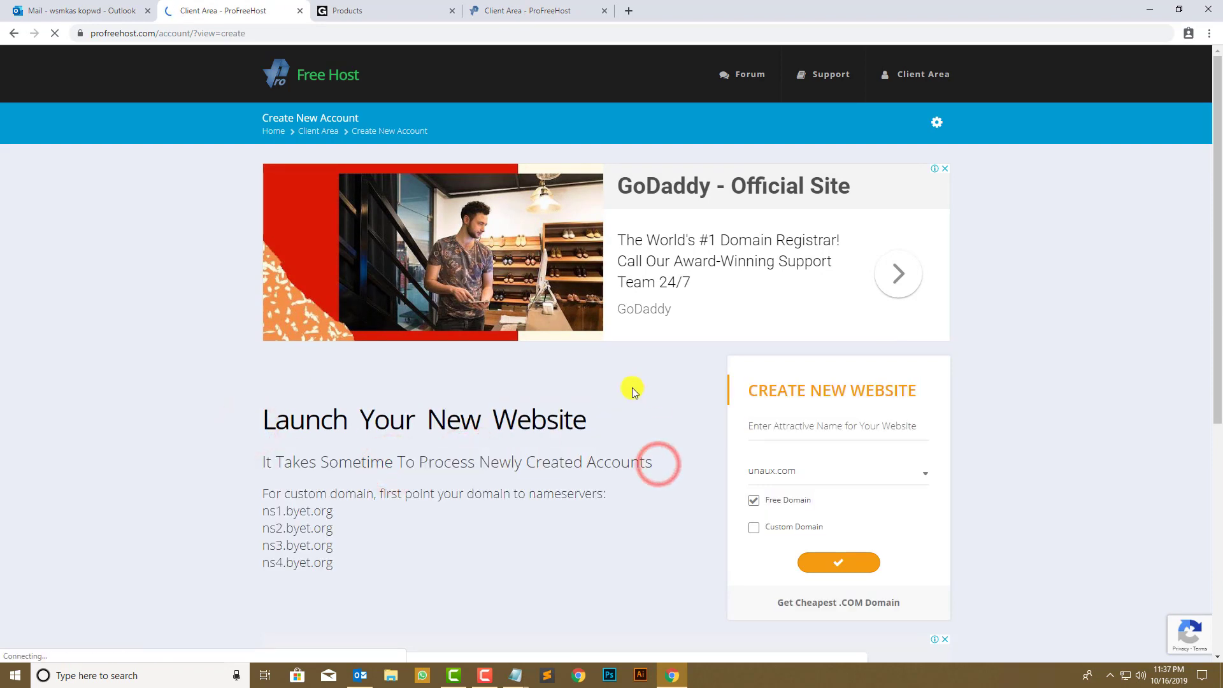
- Copy the nameserver ns1.byet.org from the custom domain instructions
scroll(633, 391, "down", 1)
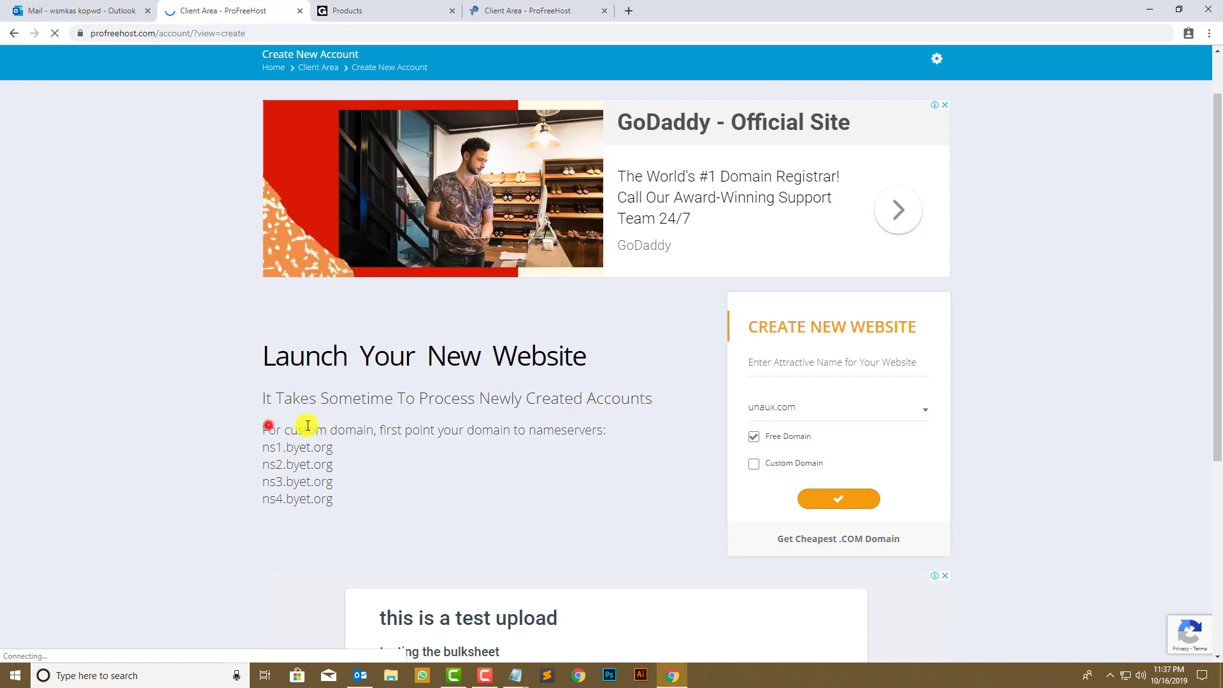
left_click_drag(308, 425, 635, 428)
left_click(295, 462)
left_click_drag(350, 448, 266, 443)
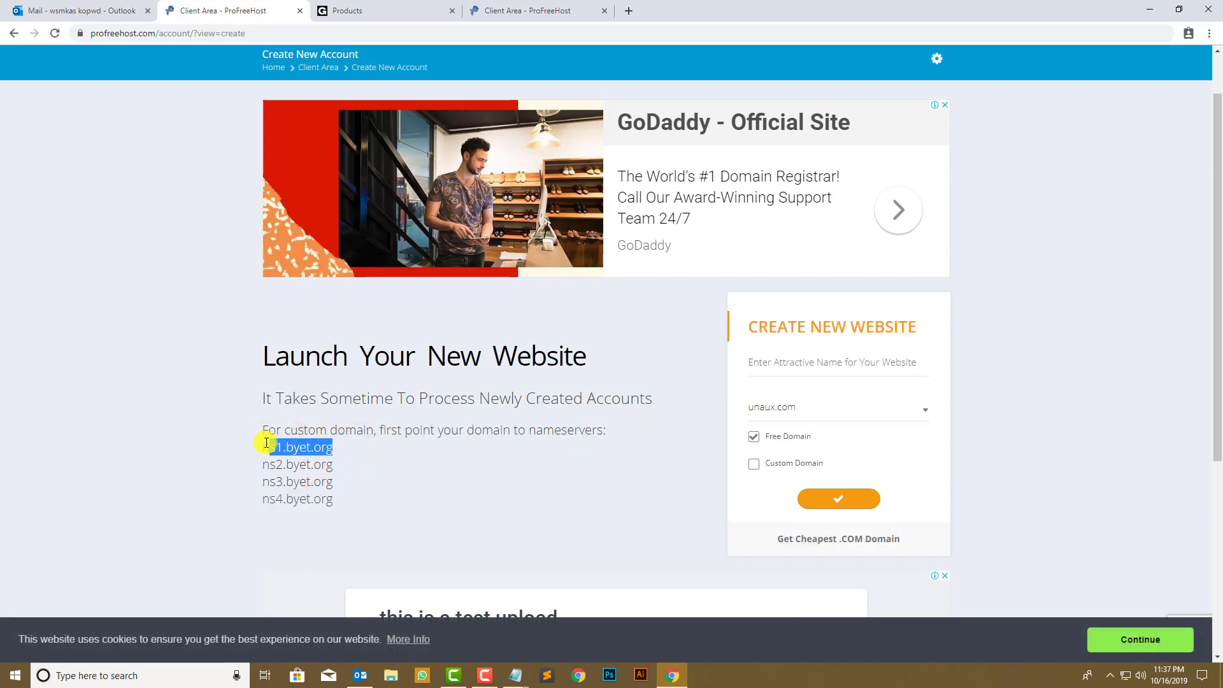
right_click(288, 444)
left_click(314, 454)
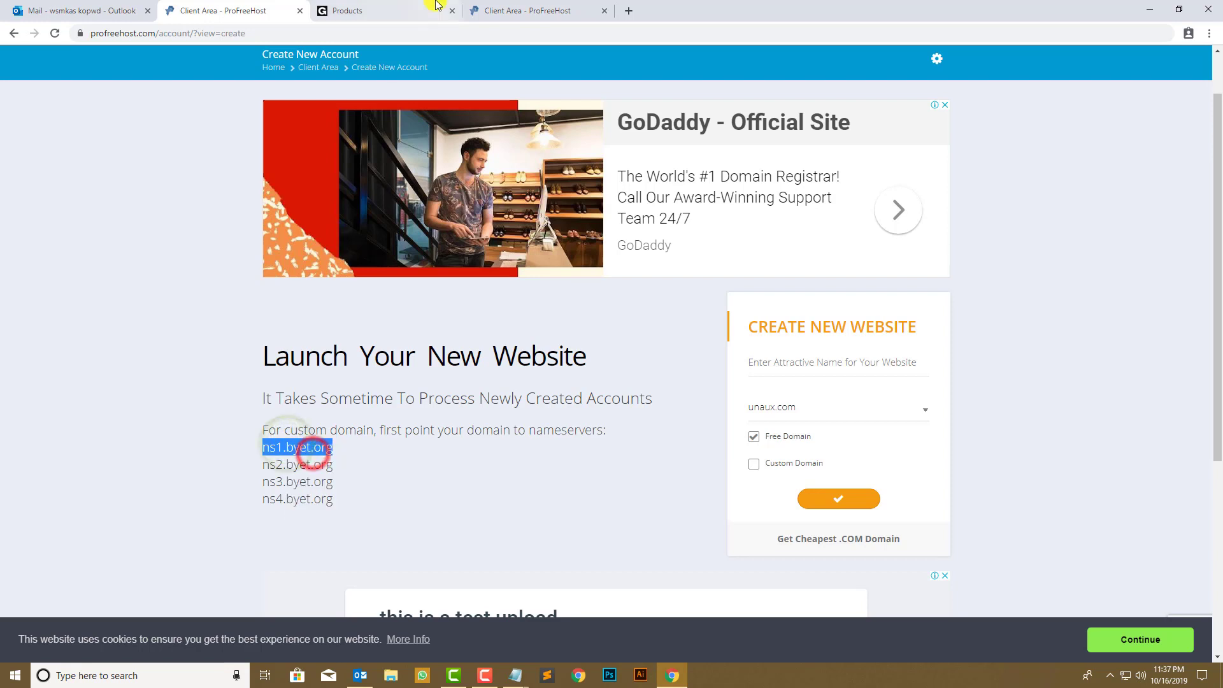
left_click(435, 4)
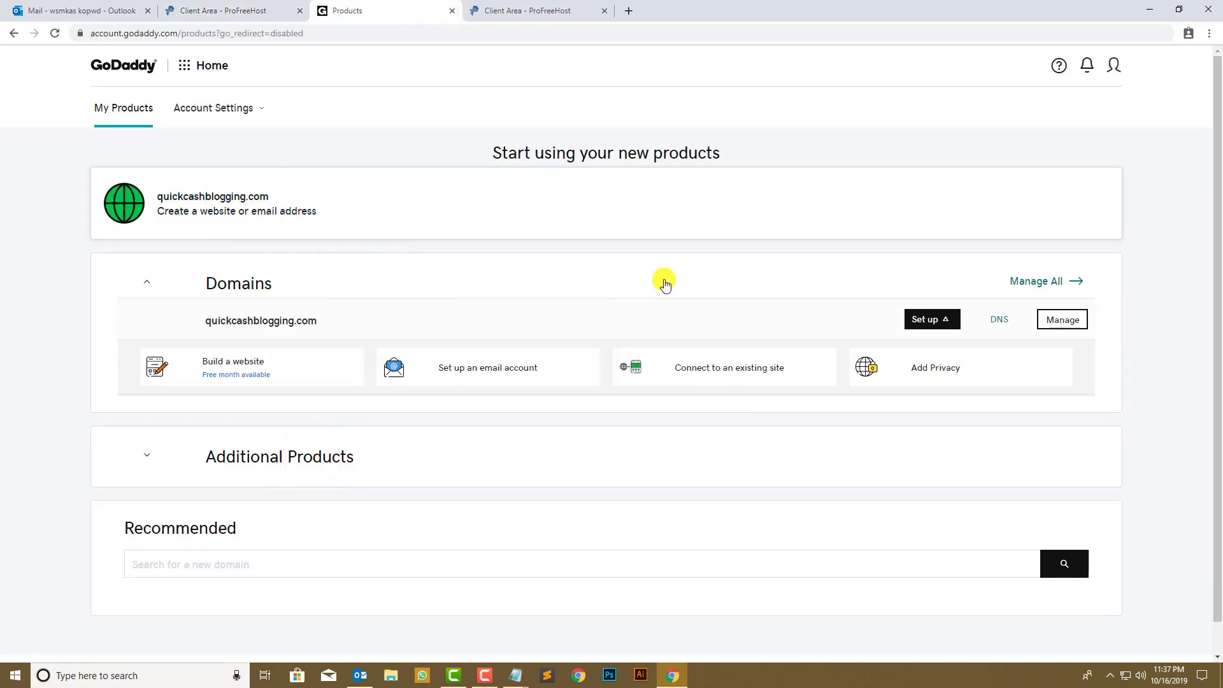
- Switch quickcashblogging.com's nameservers in GoDaddy DNS settings to Custom
left_click(999, 320)
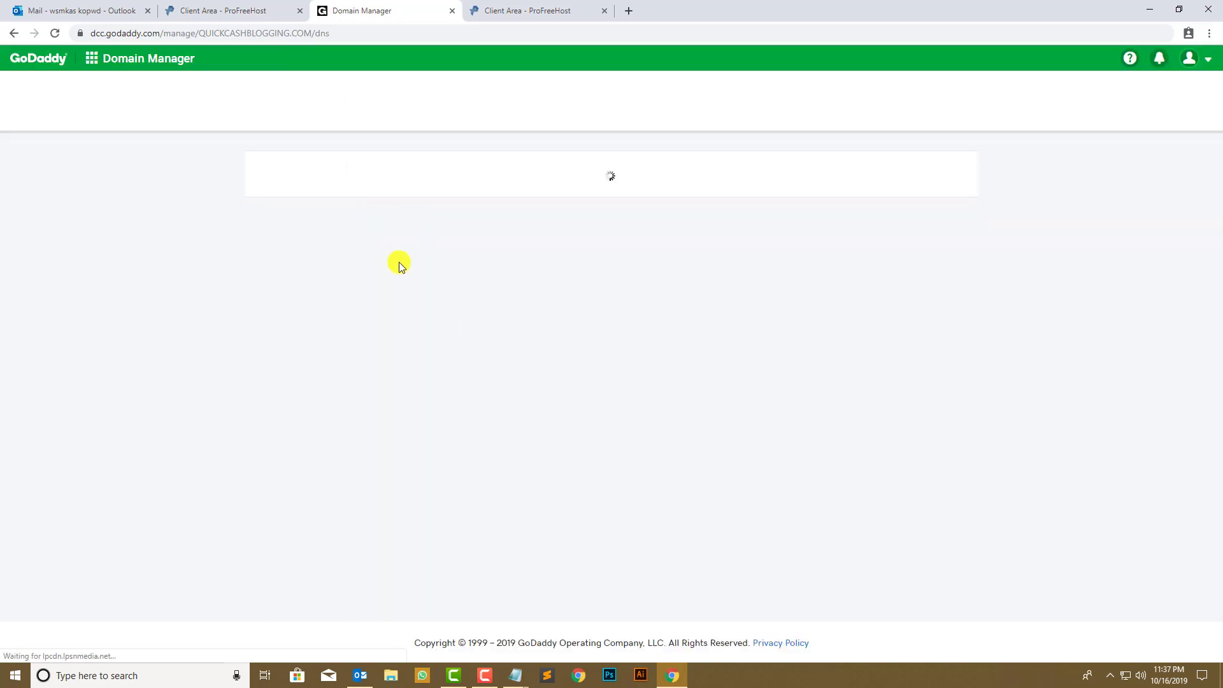
scroll(173, 280, "down", 4)
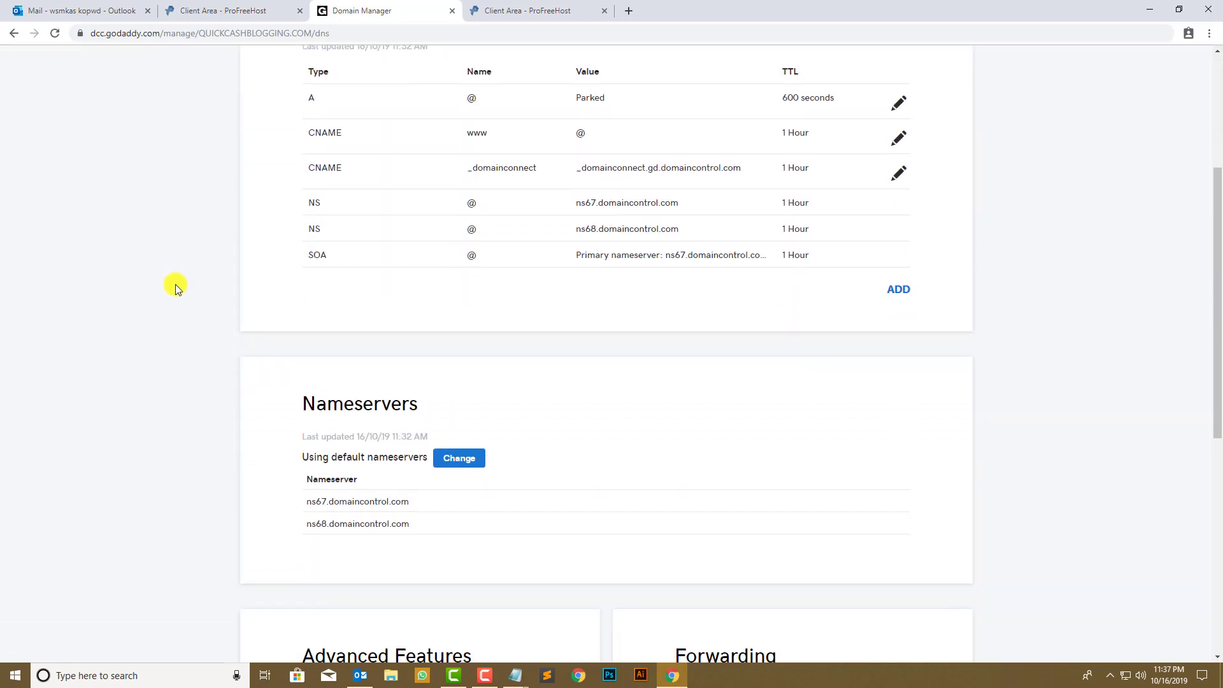
scroll(174, 284, "down", 2)
left_click_drag(306, 274, 409, 277)
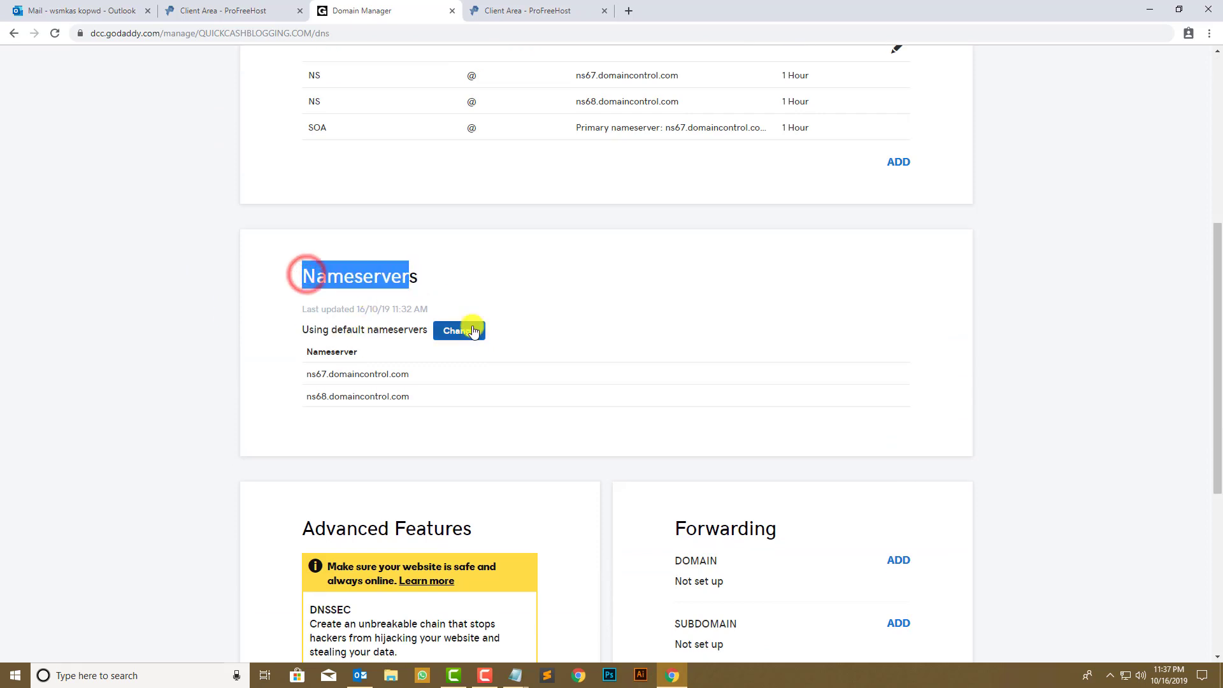
left_click(474, 331)
left_click(341, 357)
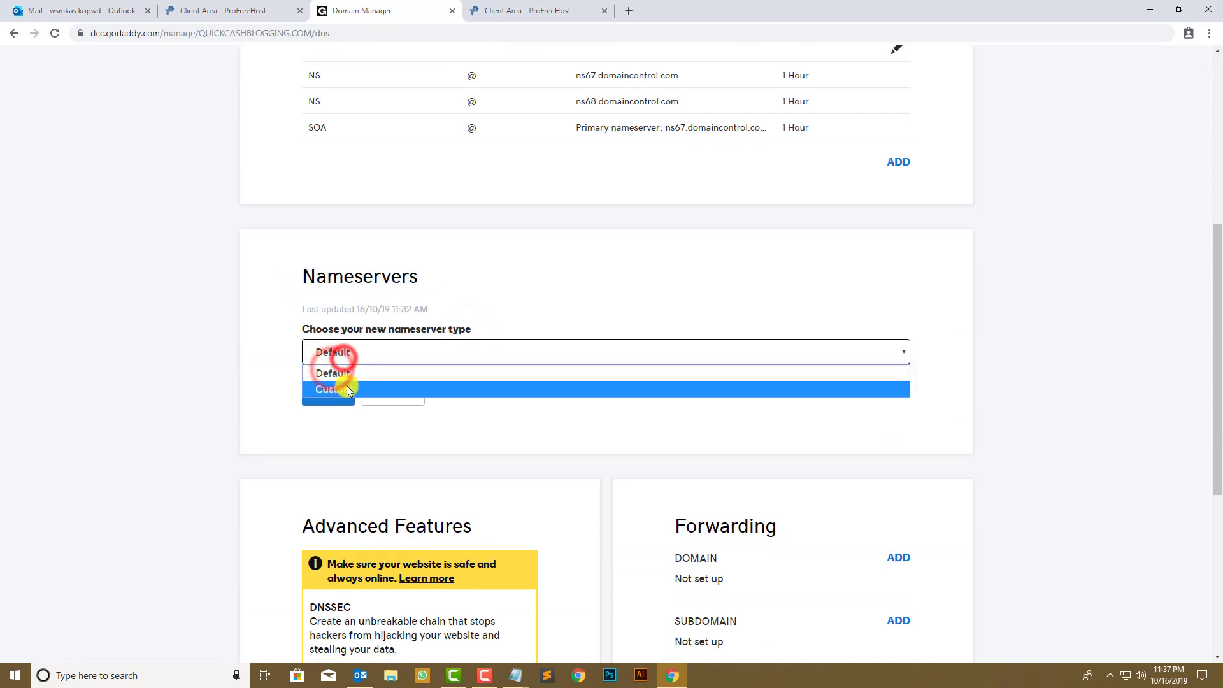
left_click(346, 390)
- Paste ns1.byet.org into four nameserver fields, adding the third and fourth fields
scroll(382, 394, "down", 4)
left_click(378, 323)
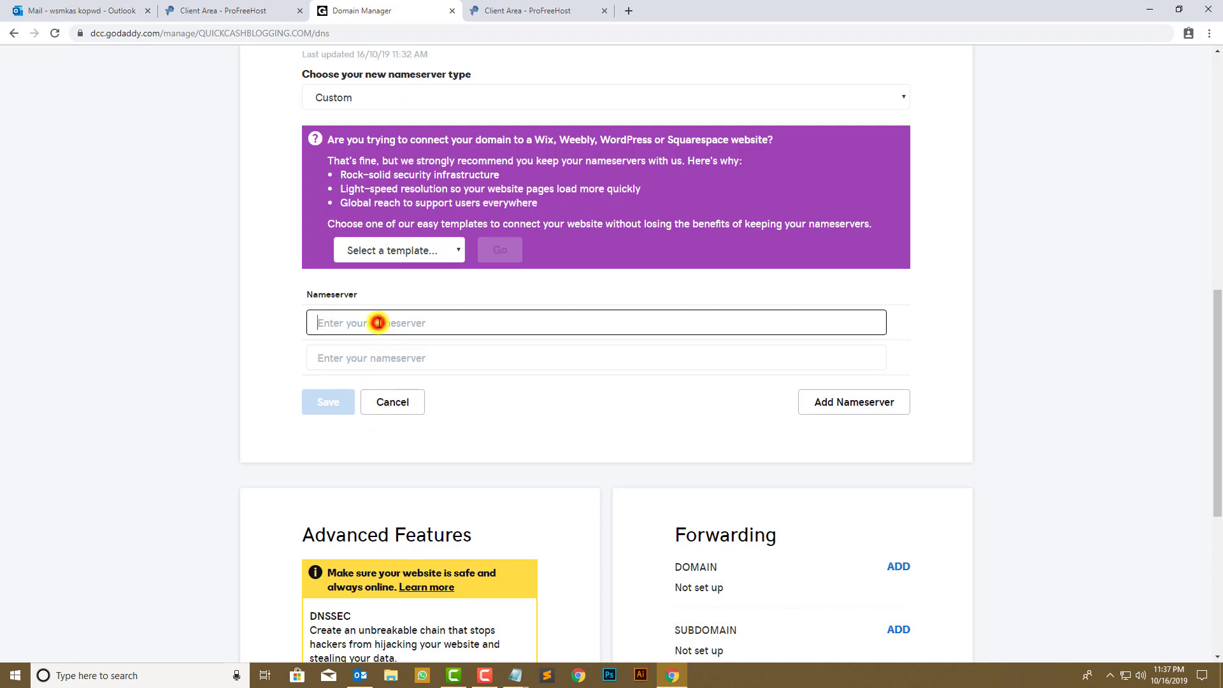
key("ctrl+v")
left_click(363, 358)
key("ctrl+v")
left_click(825, 401)
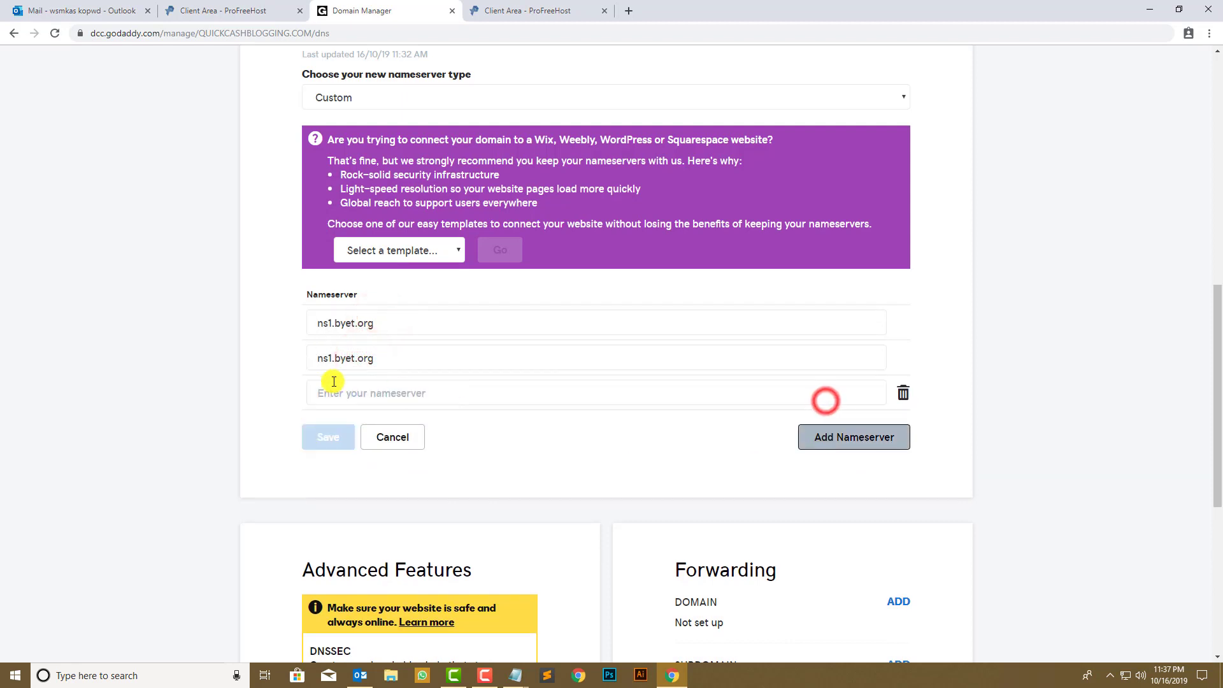
left_click(333, 391)
key("ctrl+v")
left_click(818, 435)
left_click(450, 423)
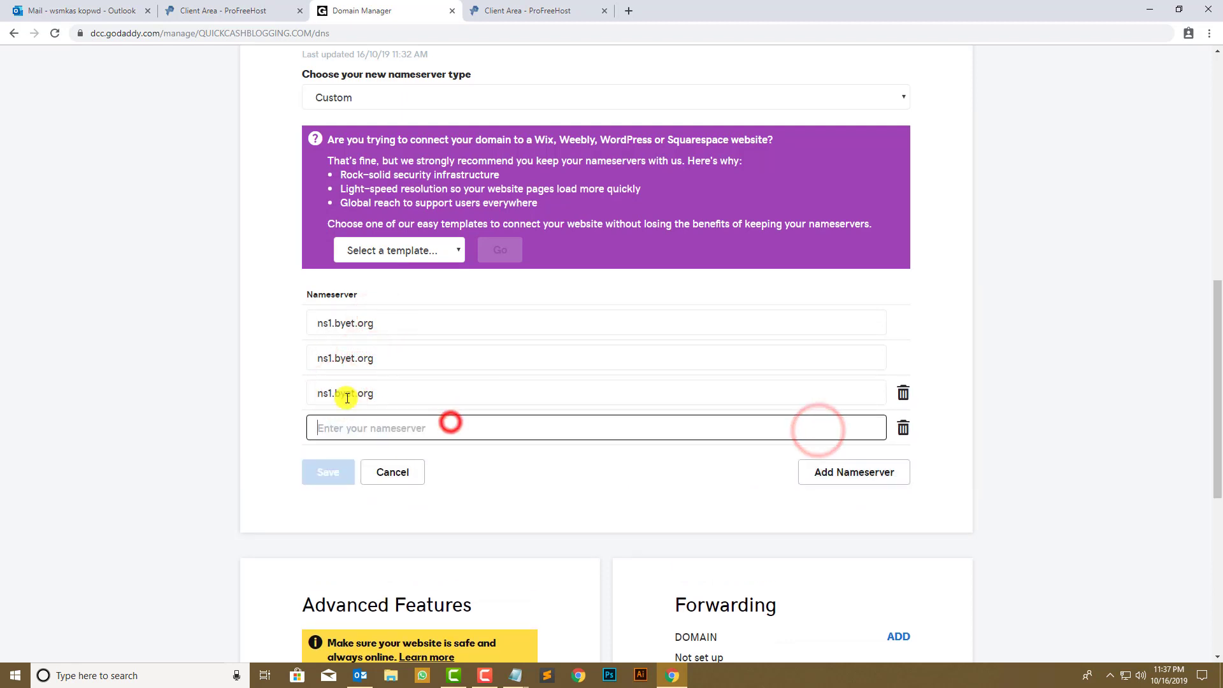
key("ctrl+v")
- Renumber the second nameserver entry to 3 and save the custom nameservers
left_click(327, 360)
left_click_drag(333, 362, 330, 431)
type("3")
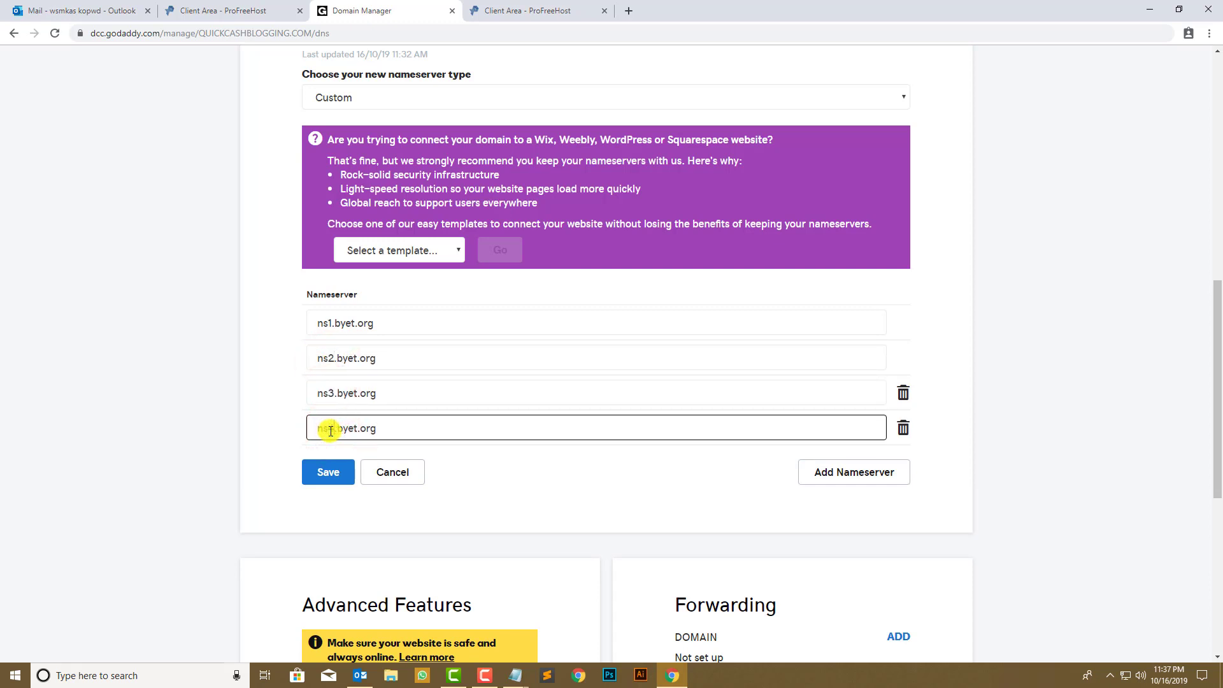
left_click(322, 475)
left_click(175, 11)
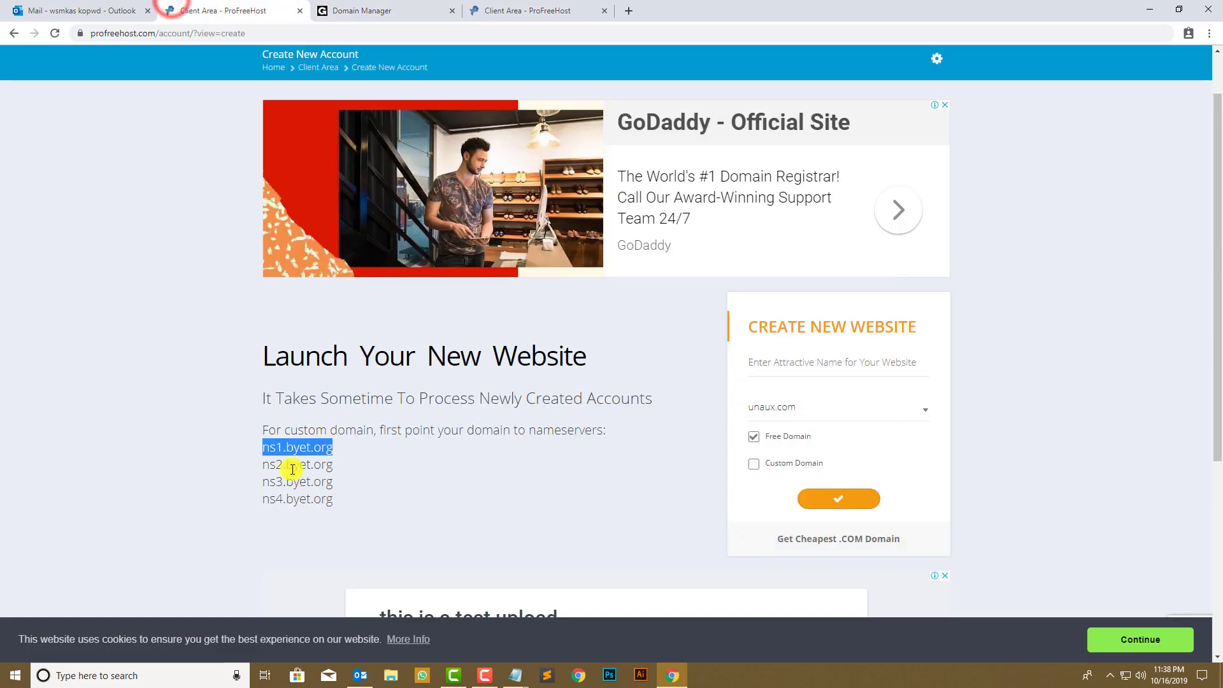
- Select the four byet.org nameserver addresses on the ProFreeHost page
left_click(354, 532)
left_click_drag(353, 530, 257, 458)
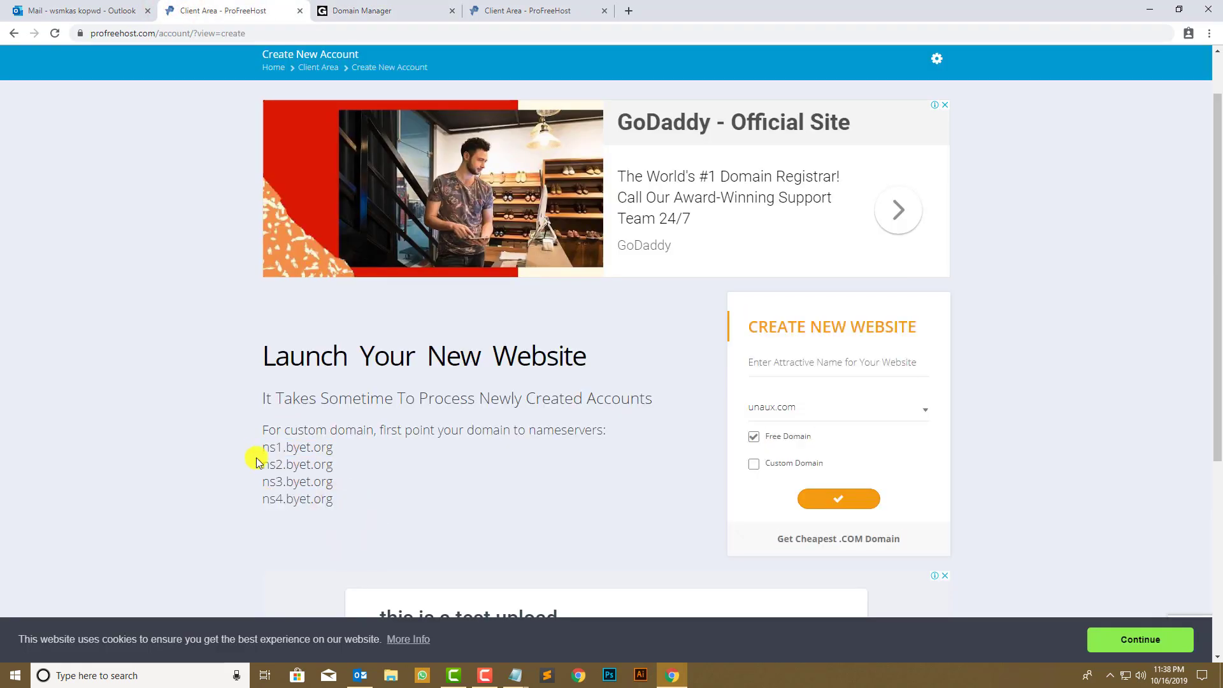
left_click_drag(338, 496, 265, 445)
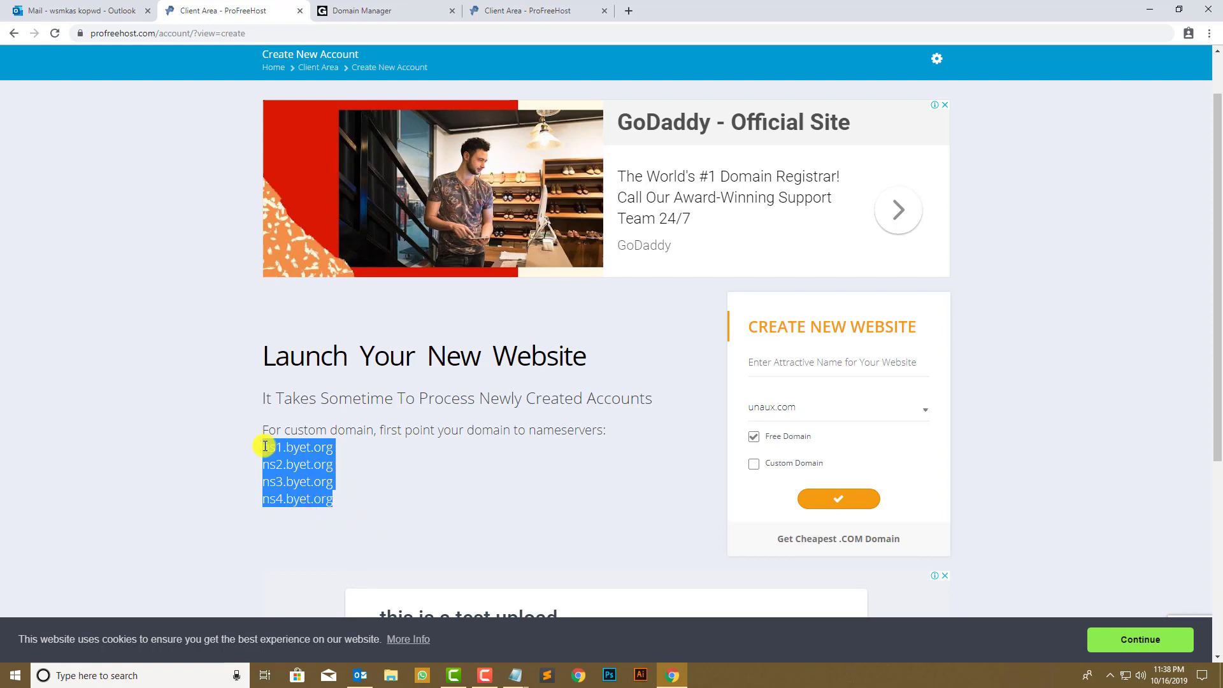
left_click(323, 482)
left_click_drag(347, 497, 253, 437)
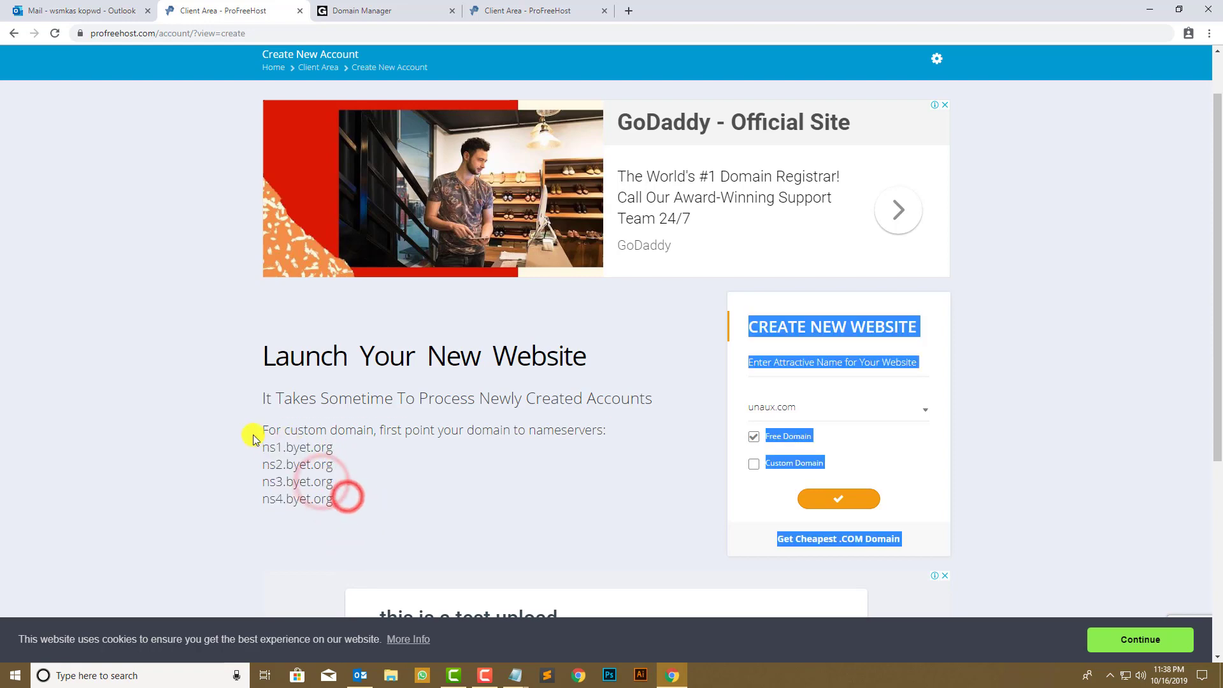
left_click(638, 494)
- Review the nameserver error in GoDaddy and save the four custom byet.org nameservers
left_click(415, 12)
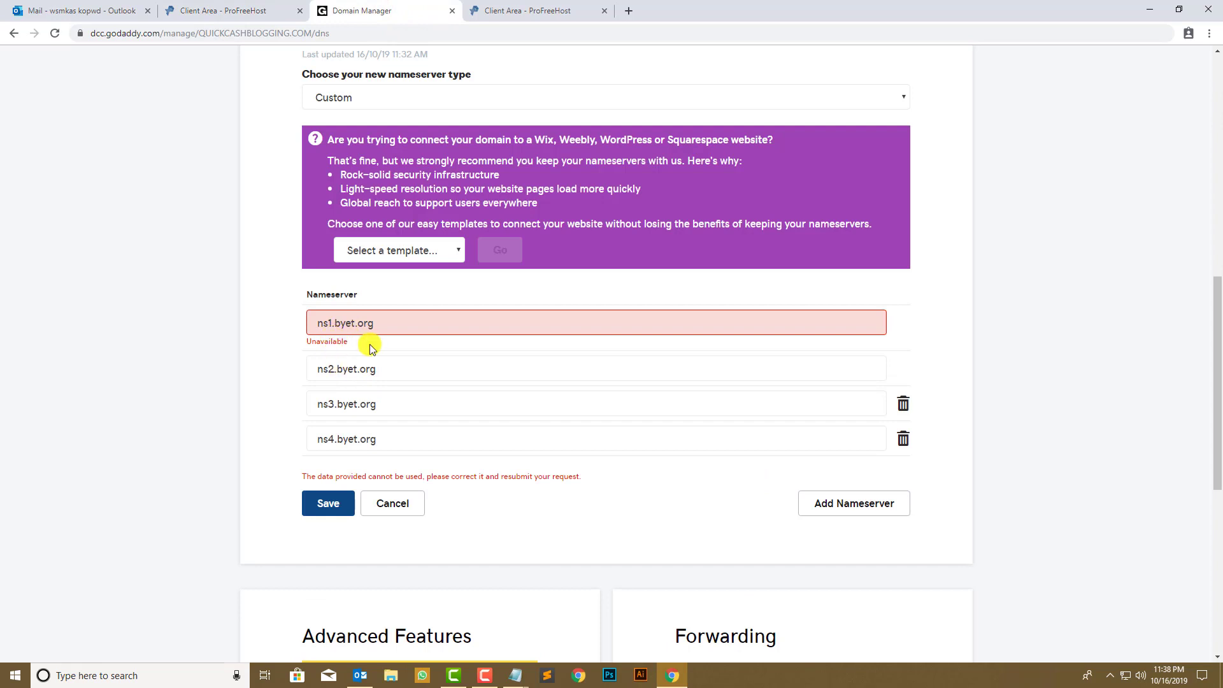
left_click_drag(331, 477, 432, 477)
left_click_drag(531, 481, 582, 478)
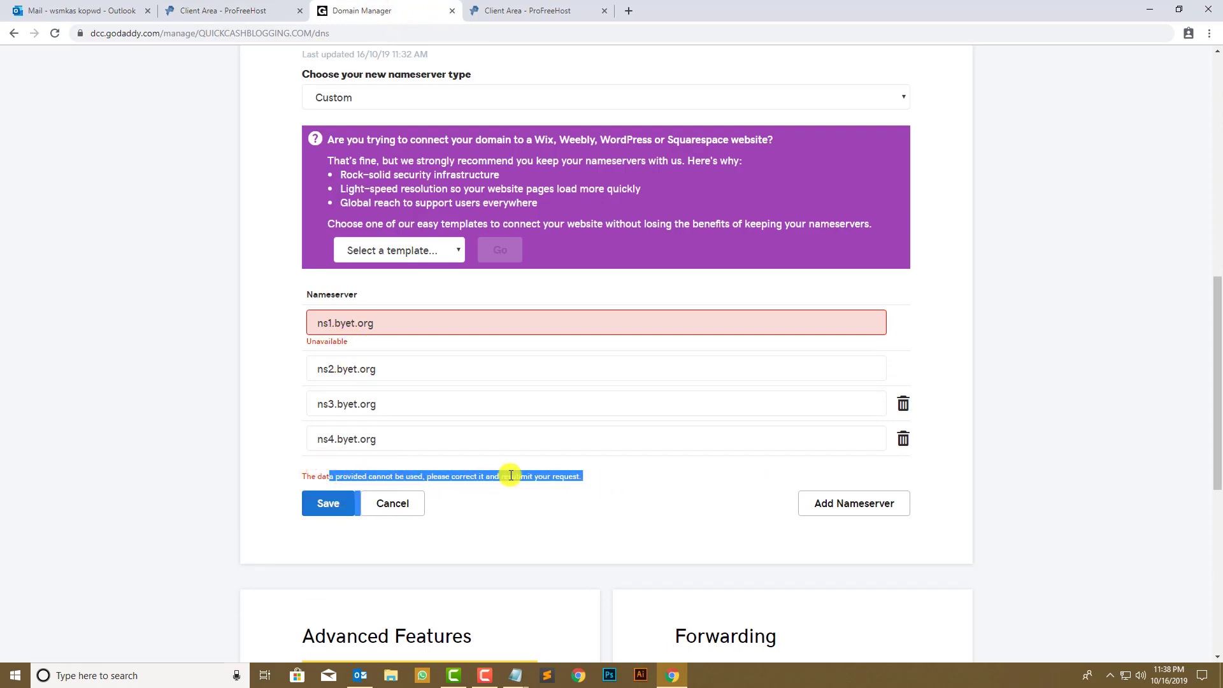
left_click(627, 484)
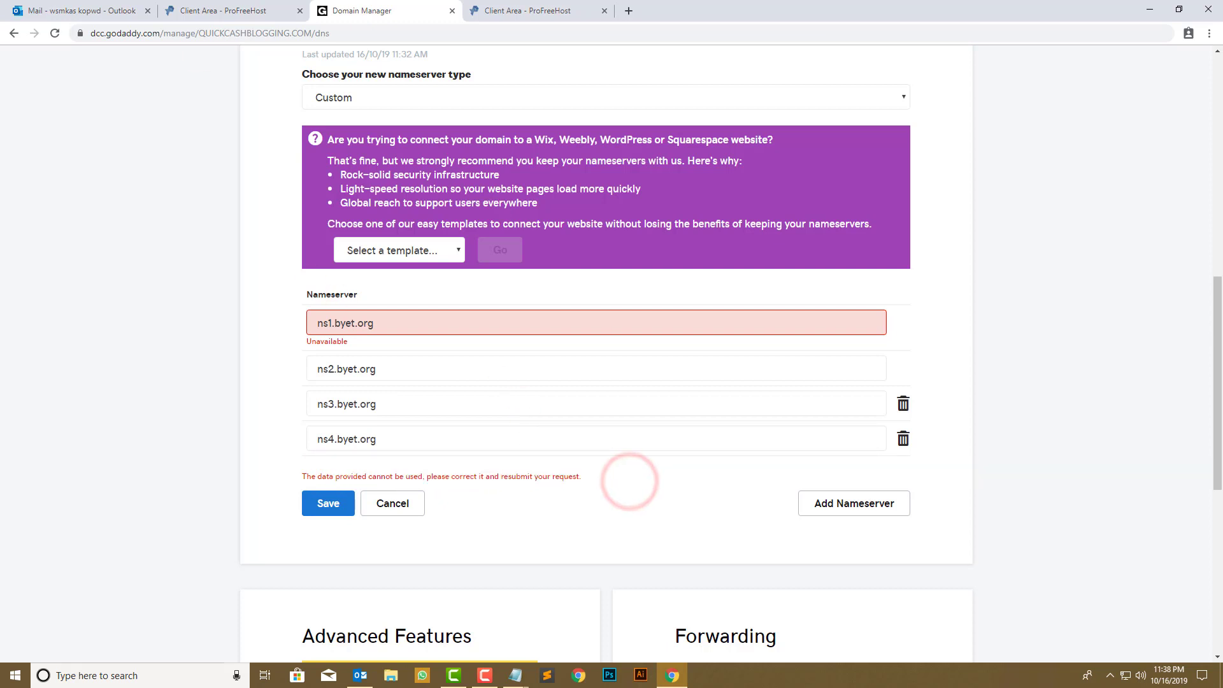
left_click(327, 504)
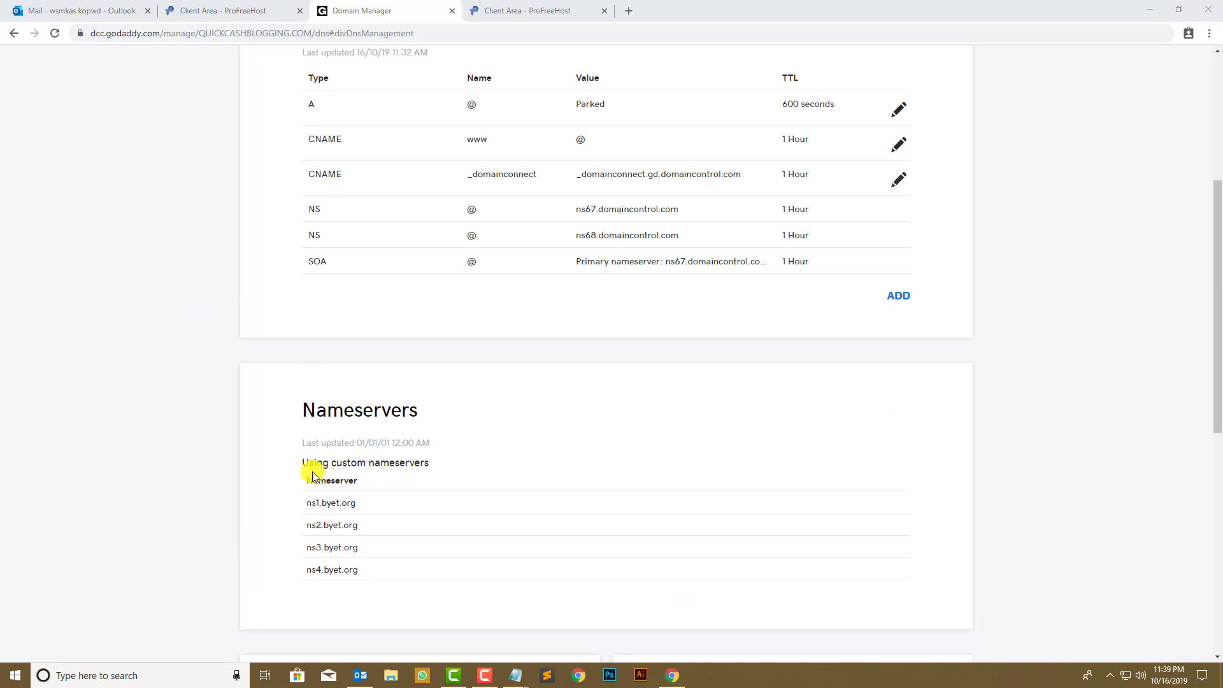
scroll(306, 446, "down", 3)
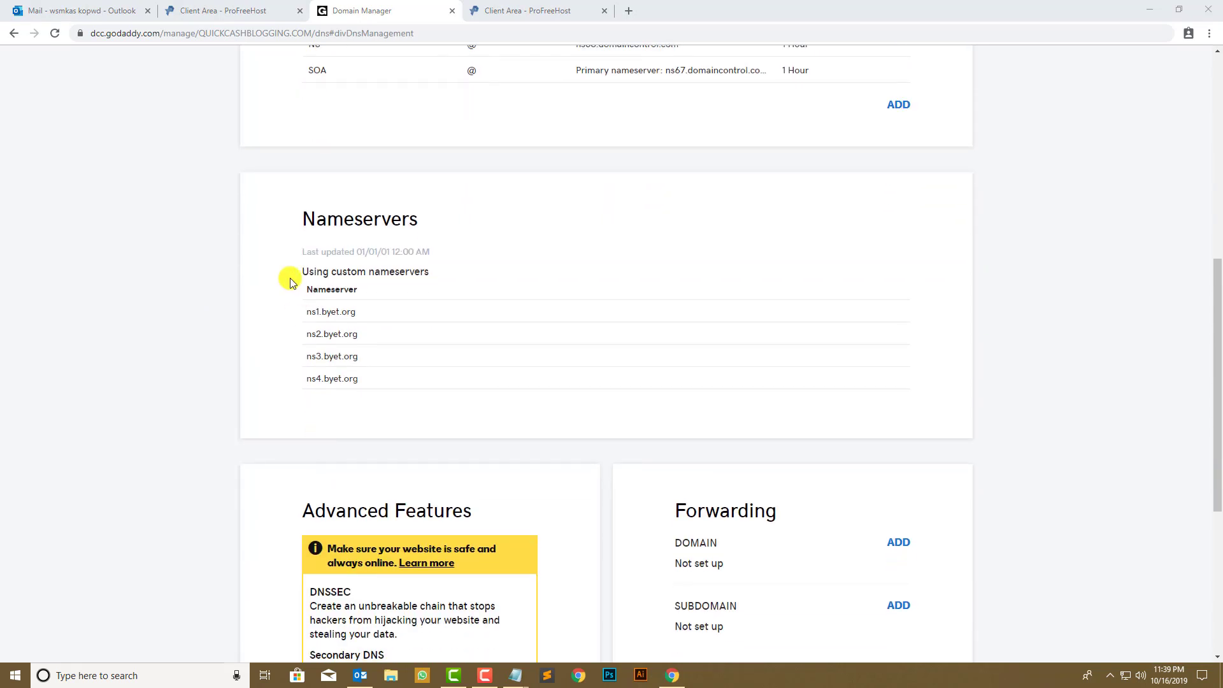
- Confirm the GoDaddy nameserver update and try submitting ProFreeHost's custom domain form
left_click_drag(297, 220, 419, 238)
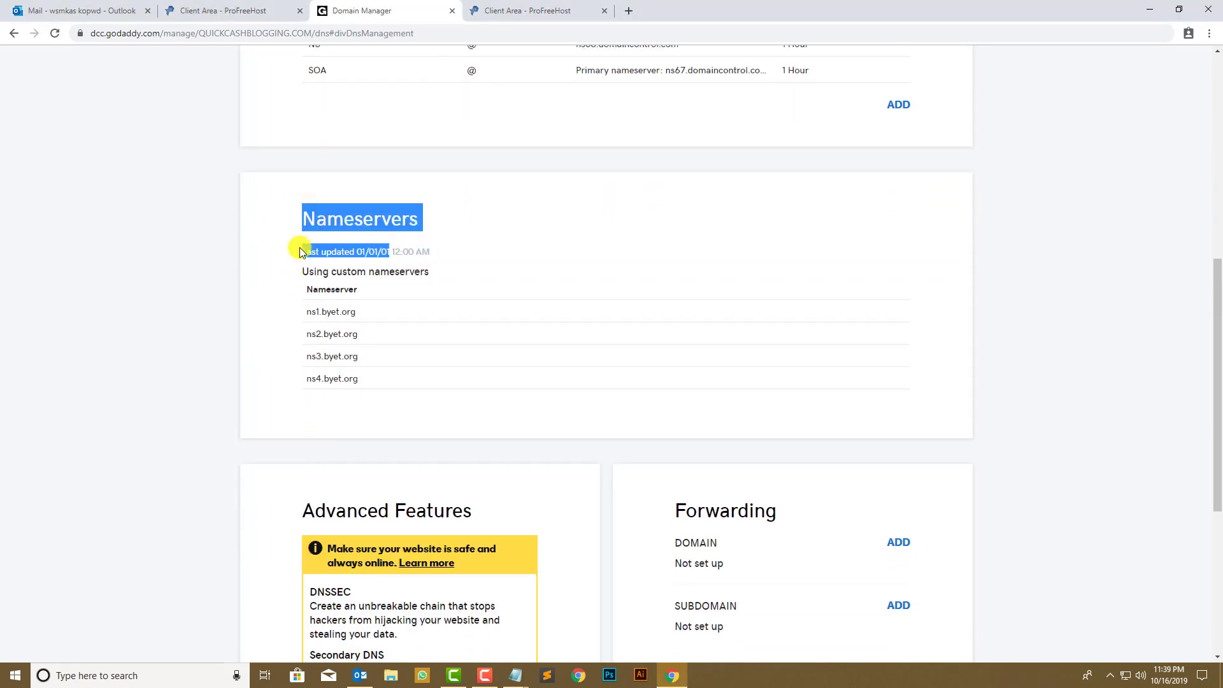
left_click(258, 294)
scroll(185, 284, "up", 2)
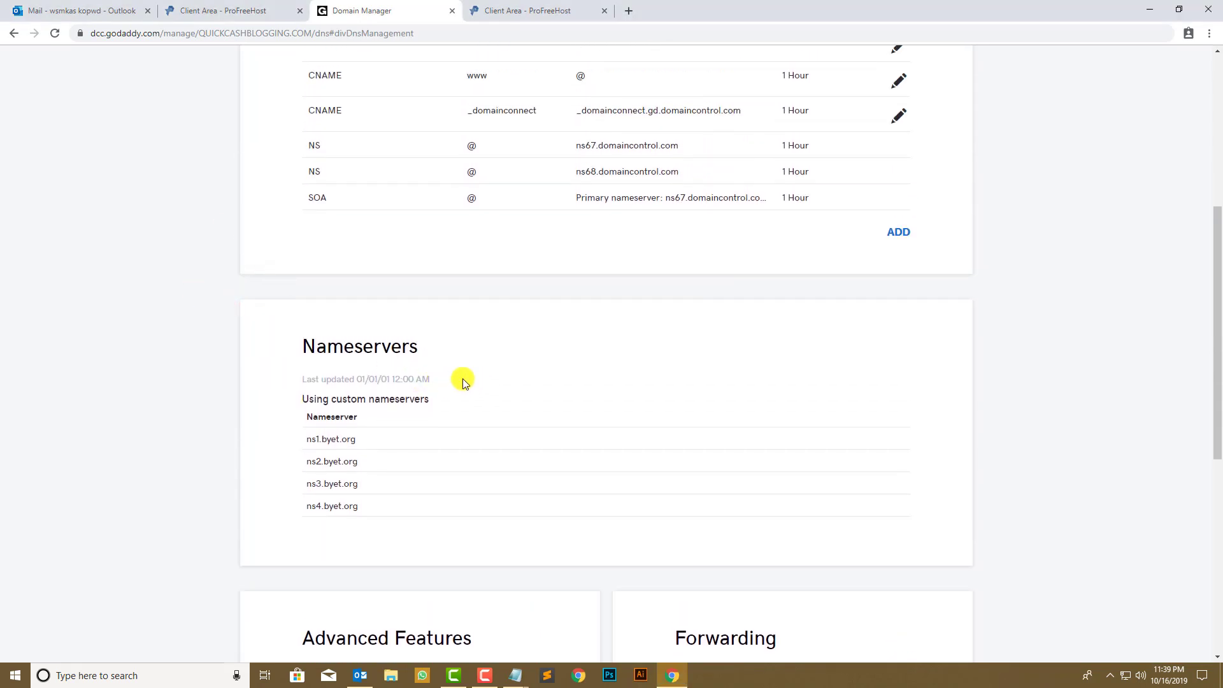
left_click_drag(462, 382, 260, 371)
left_click(257, 14)
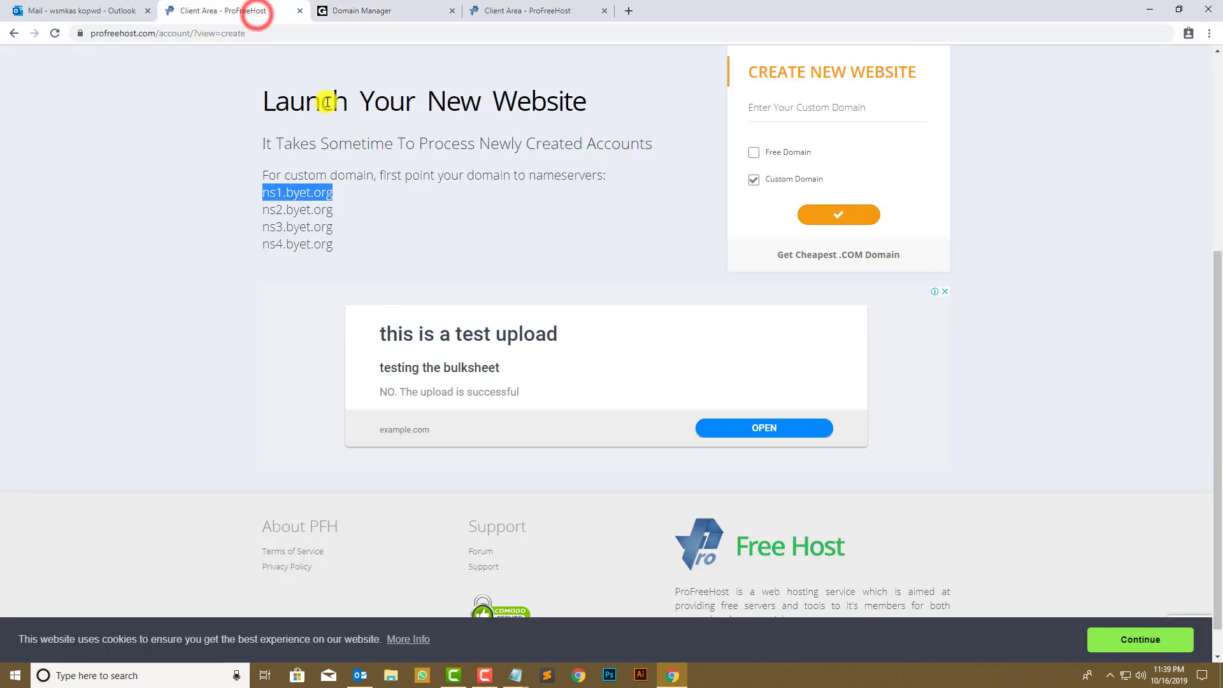
scroll(782, 236, "up", 1)
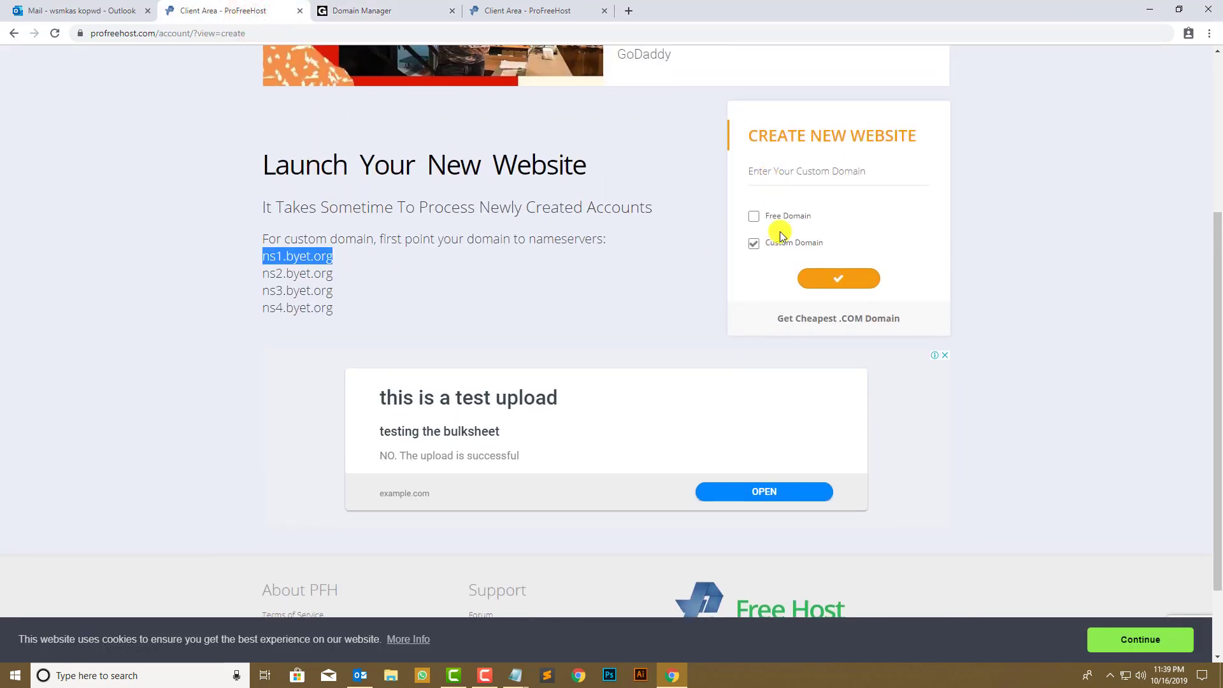
left_click(831, 275)
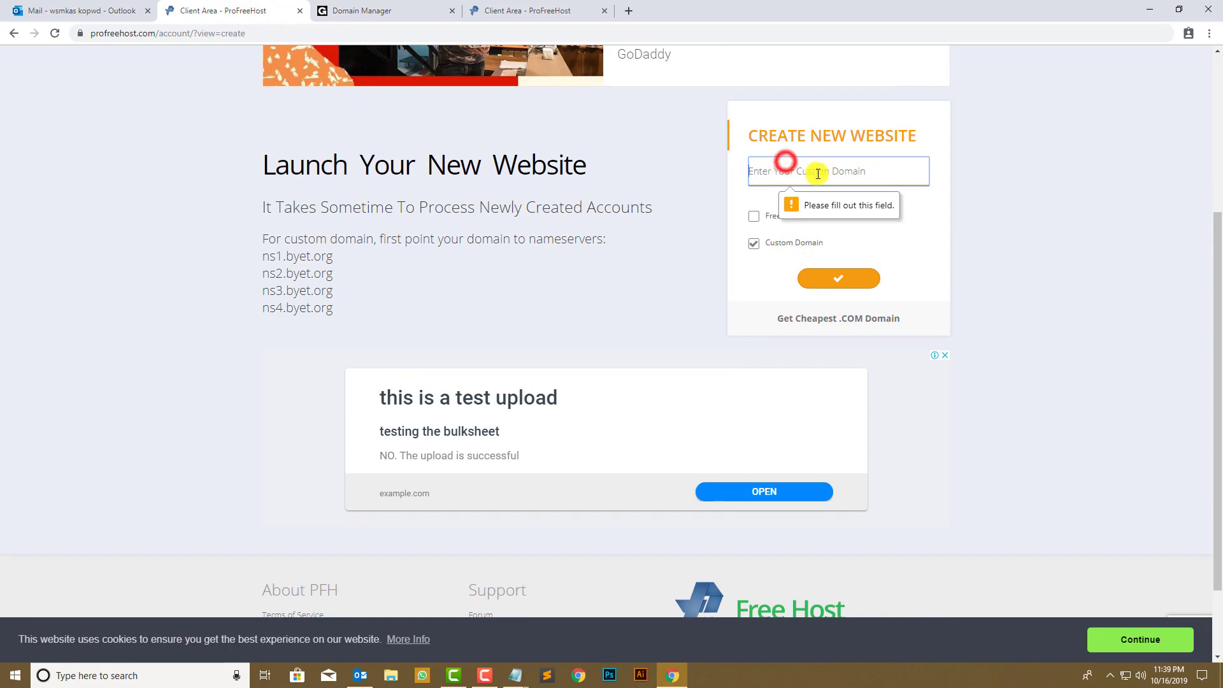
left_click(356, 10)
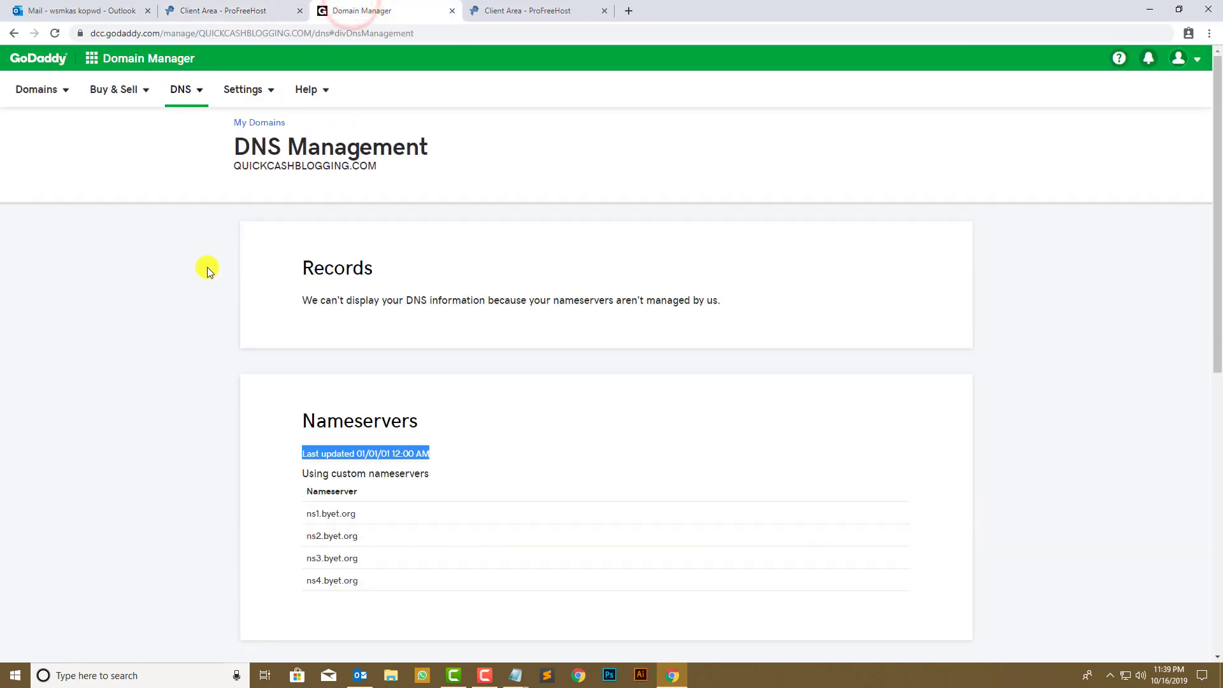
left_click_drag(374, 168, 233, 169)
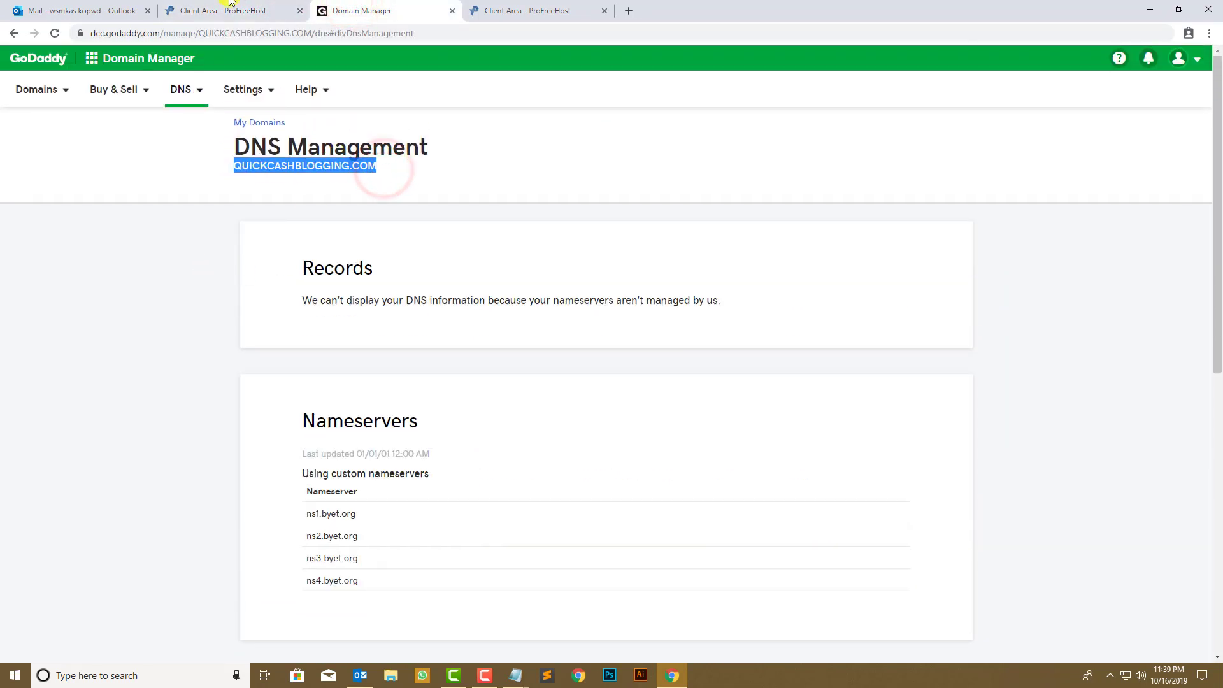
left_click(225, 10)
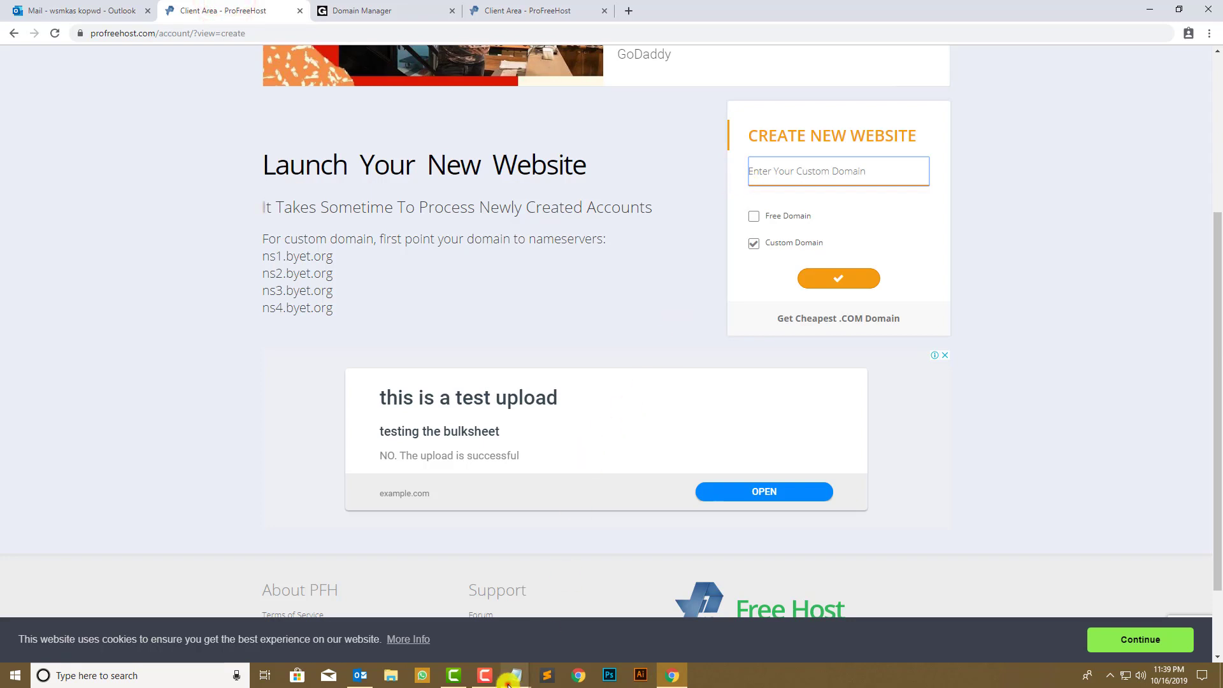
- Enter QuickCashBlogging.com from the notes as the custom domain and submit it
mouse_move(510, 679)
left_click(440, 637)
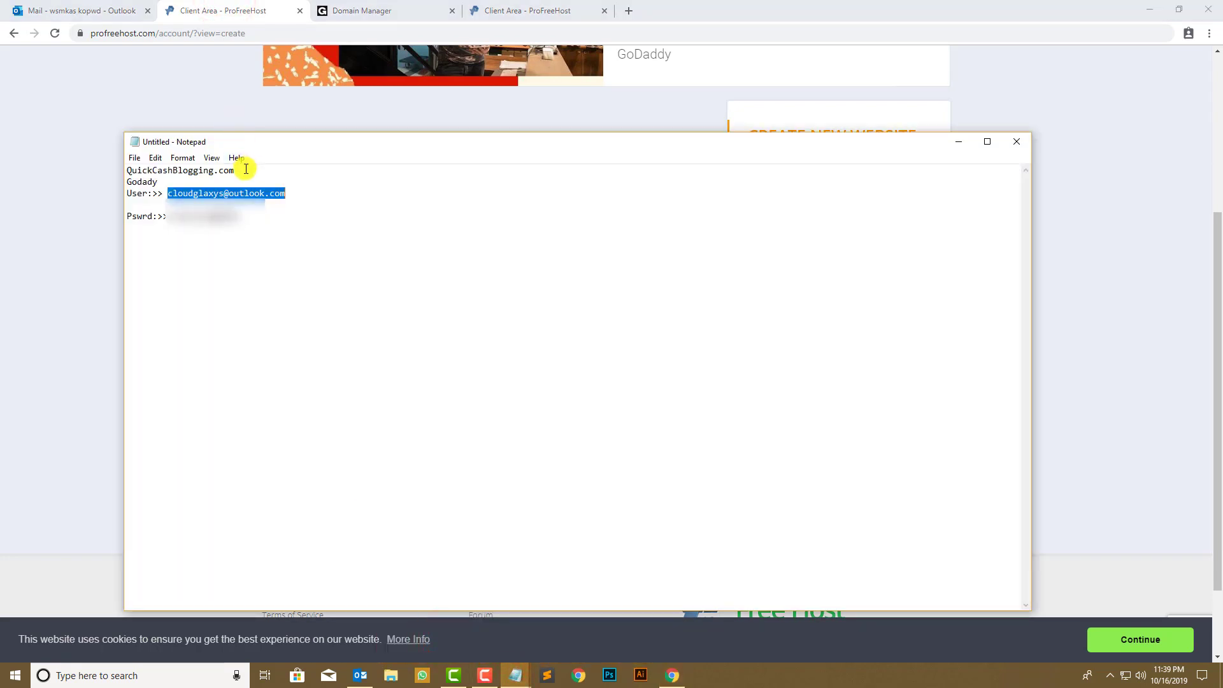
left_click_drag(246, 169, 101, 169)
key("ctrl+c")
left_click(59, 169)
left_click(826, 171)
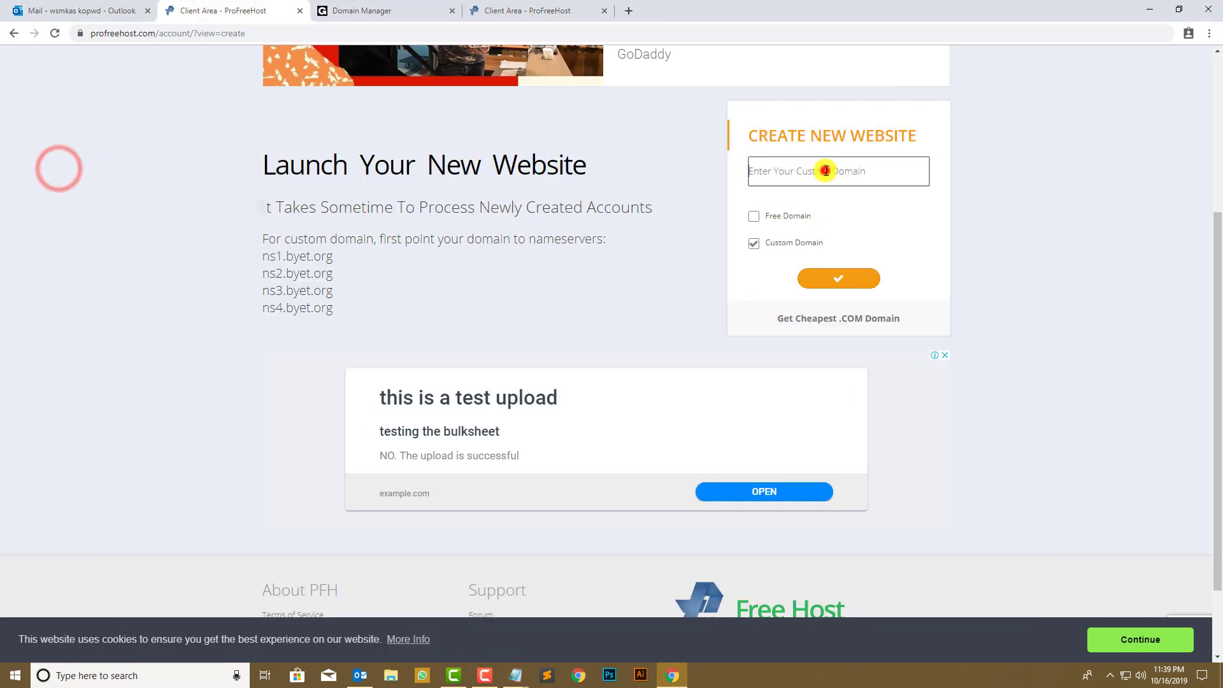
key("ctrl+v")
left_click(842, 289)
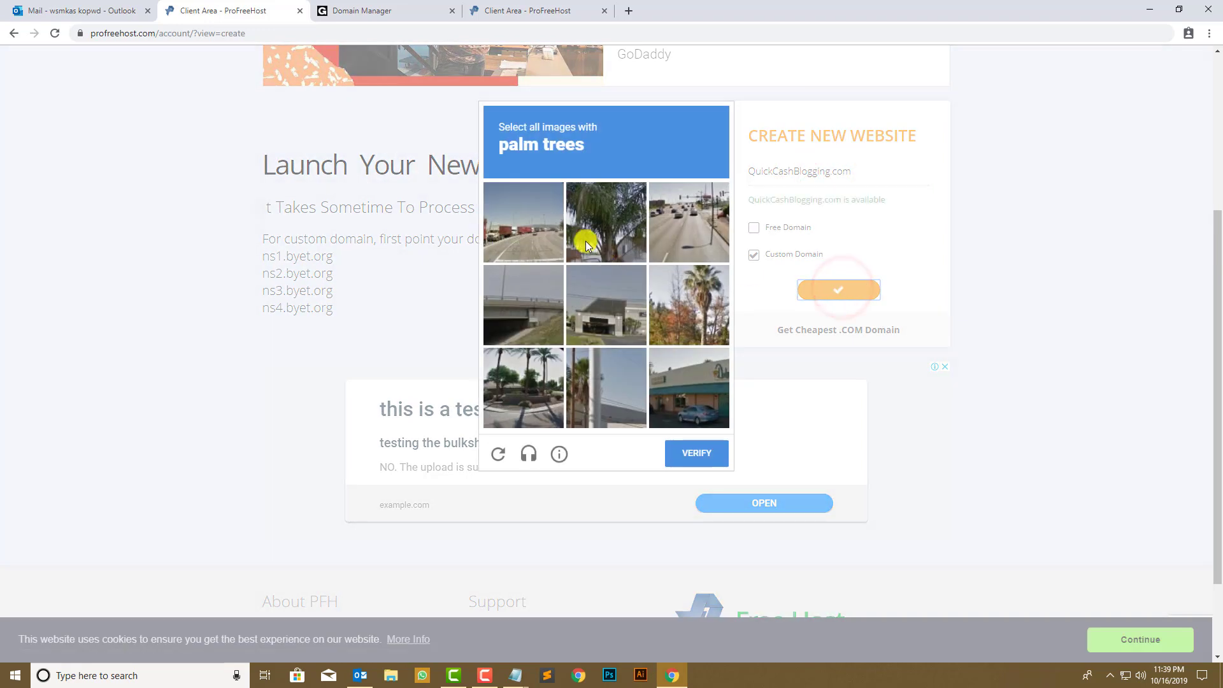
- Solve the palm tree image challenge to verify the website creation
left_click(609, 227)
left_click(710, 324)
left_click(545, 406)
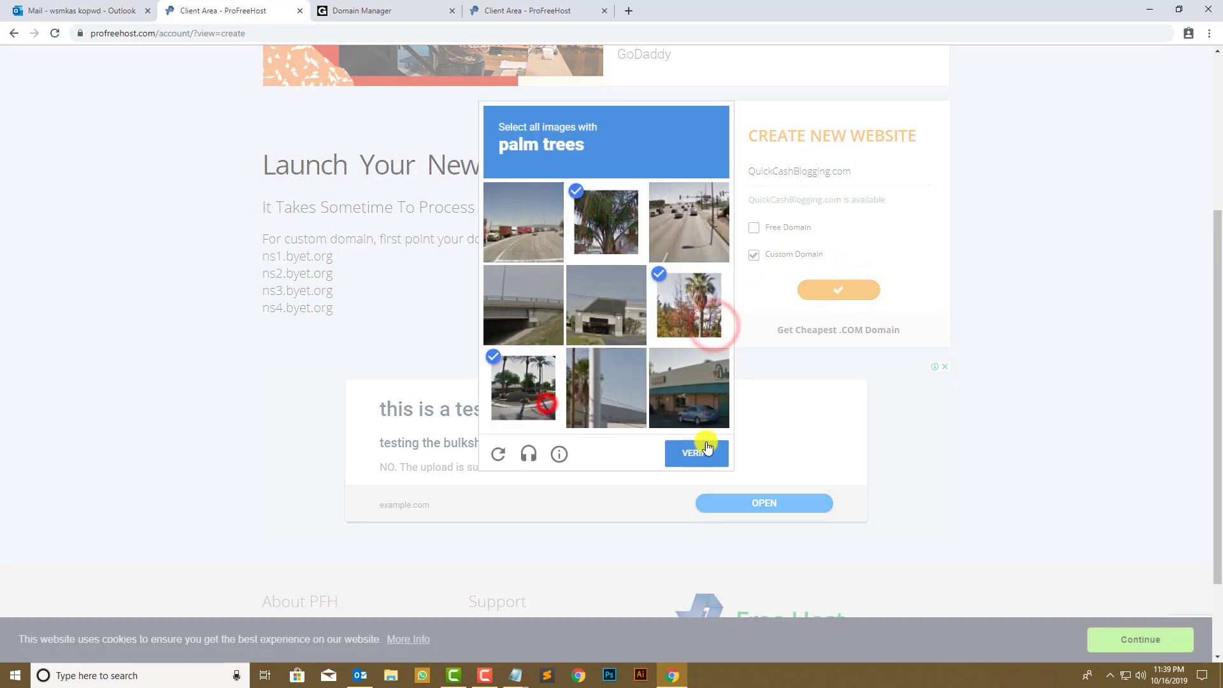
left_click(718, 452)
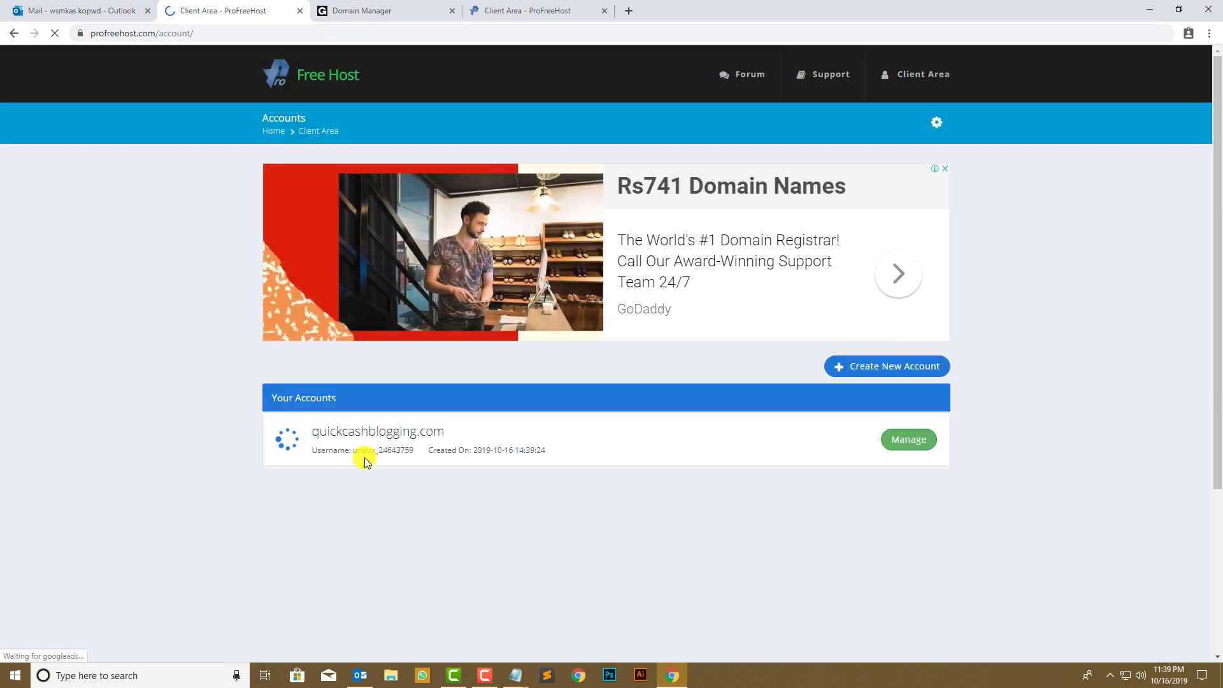
- Manage the quickcashblogging.com account, dismiss the cookie notice, and launch its Control Panel
left_click_drag(413, 452, 361, 453)
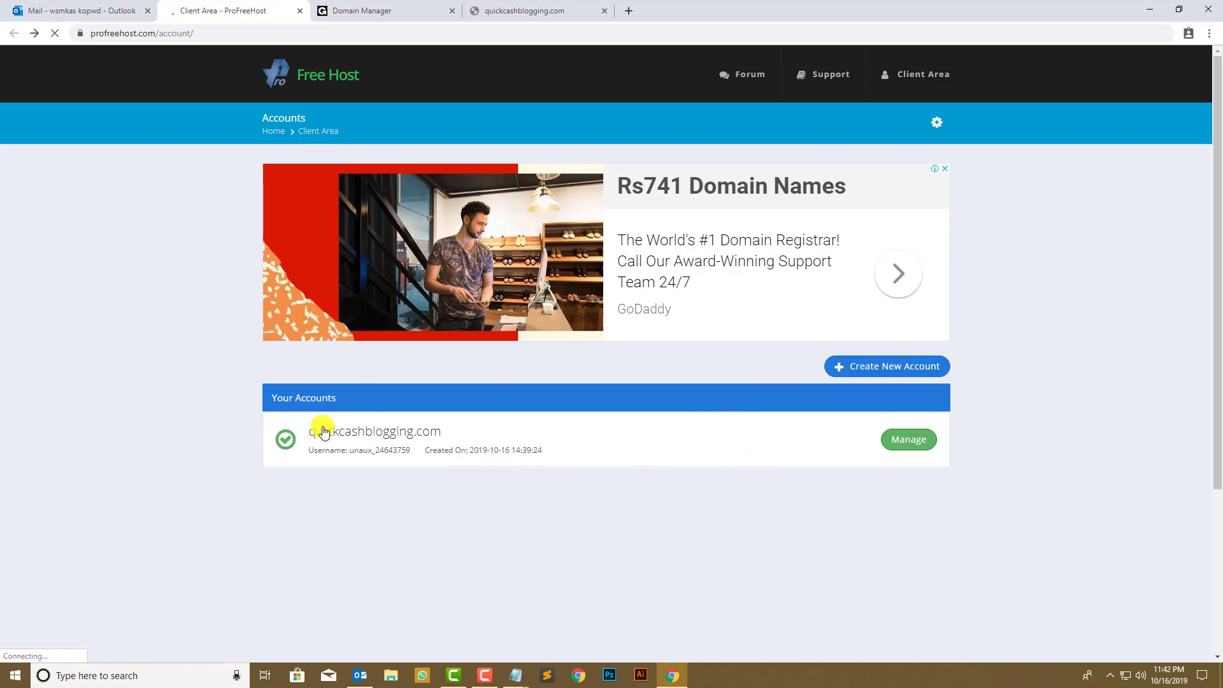
left_click(911, 437)
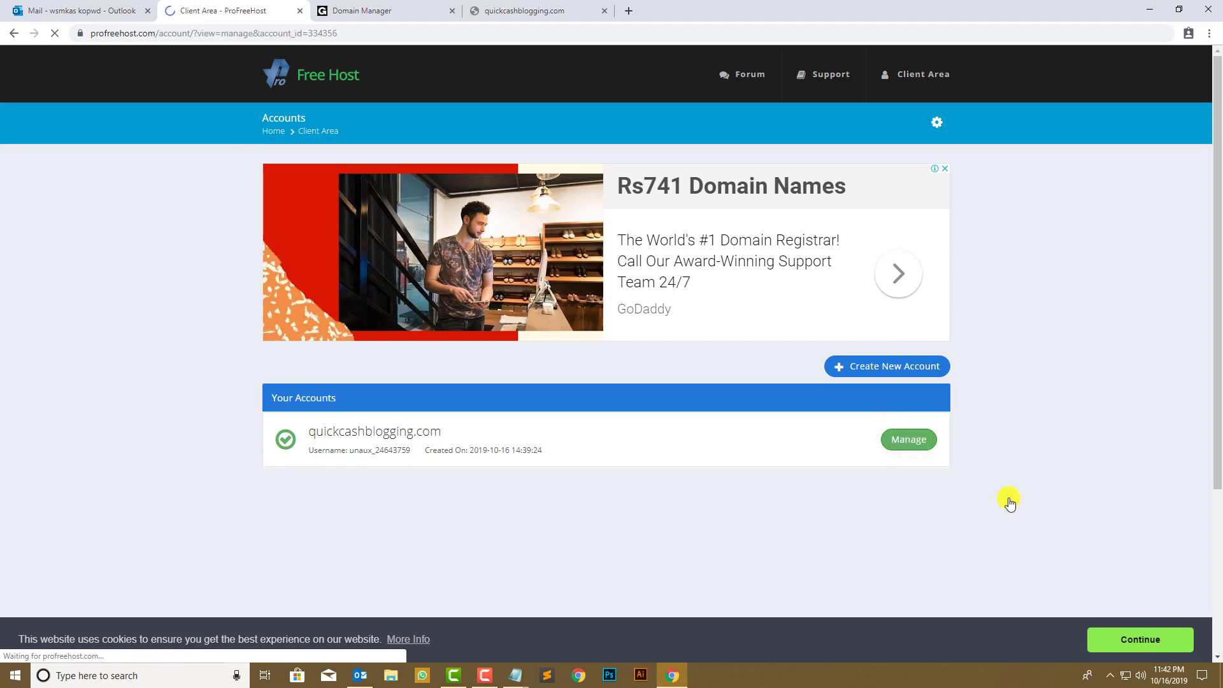
left_click(1118, 627)
scroll(469, 305, "down", 4)
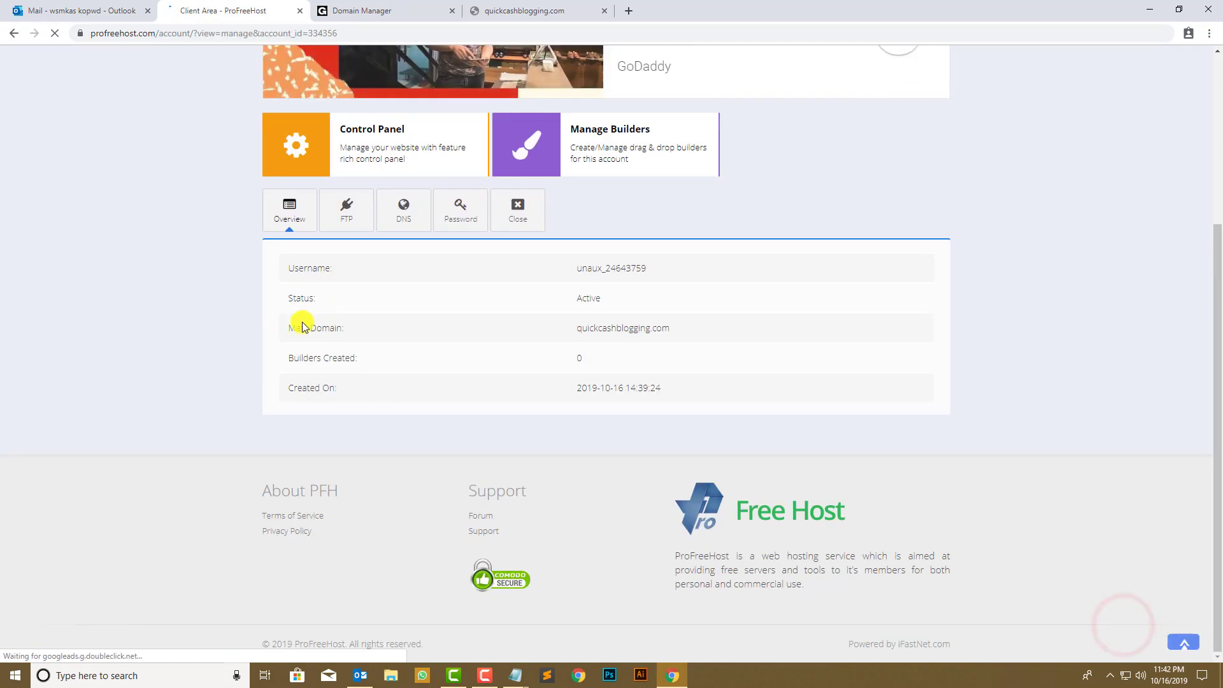
scroll(376, 204, "up", 2)
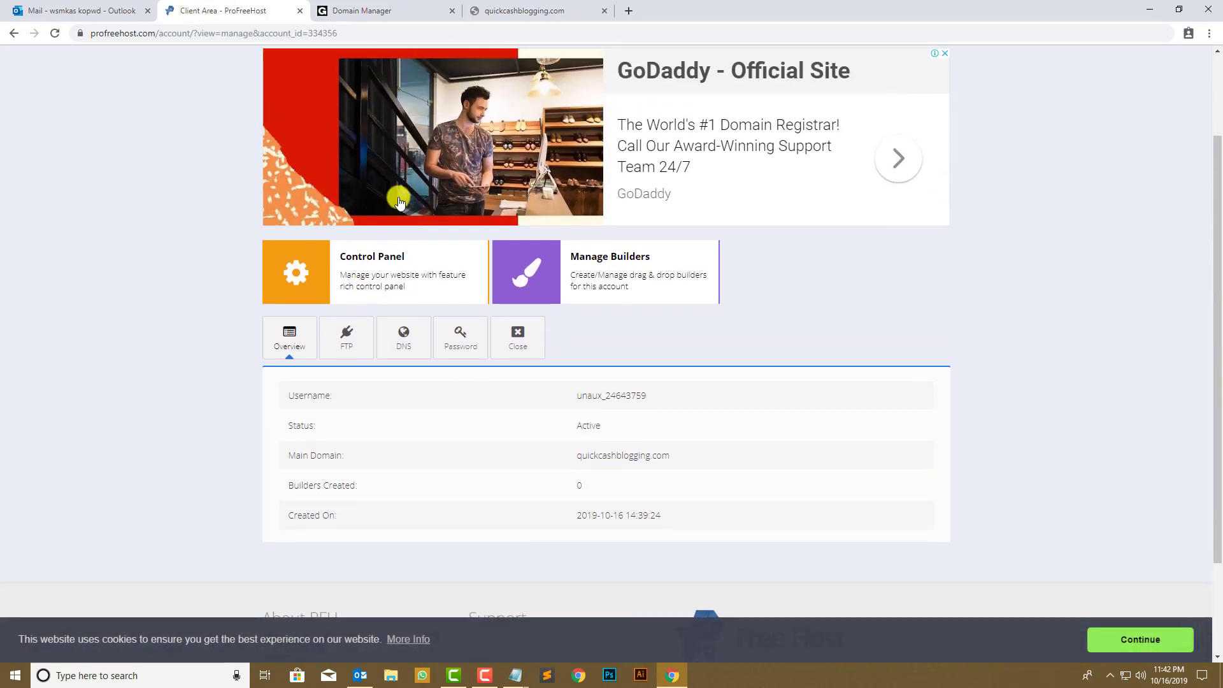
left_click(396, 245)
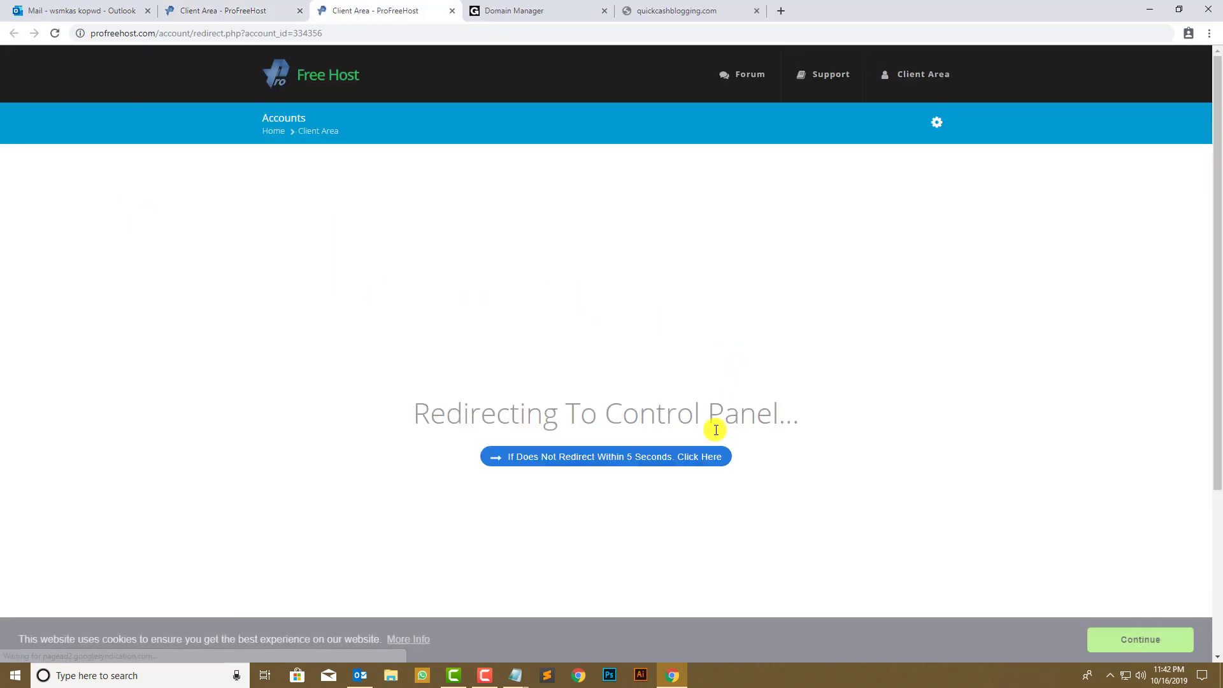
- Skip the redirect wait to load the control panel on cpanel.unaux.com
left_click(610, 460)
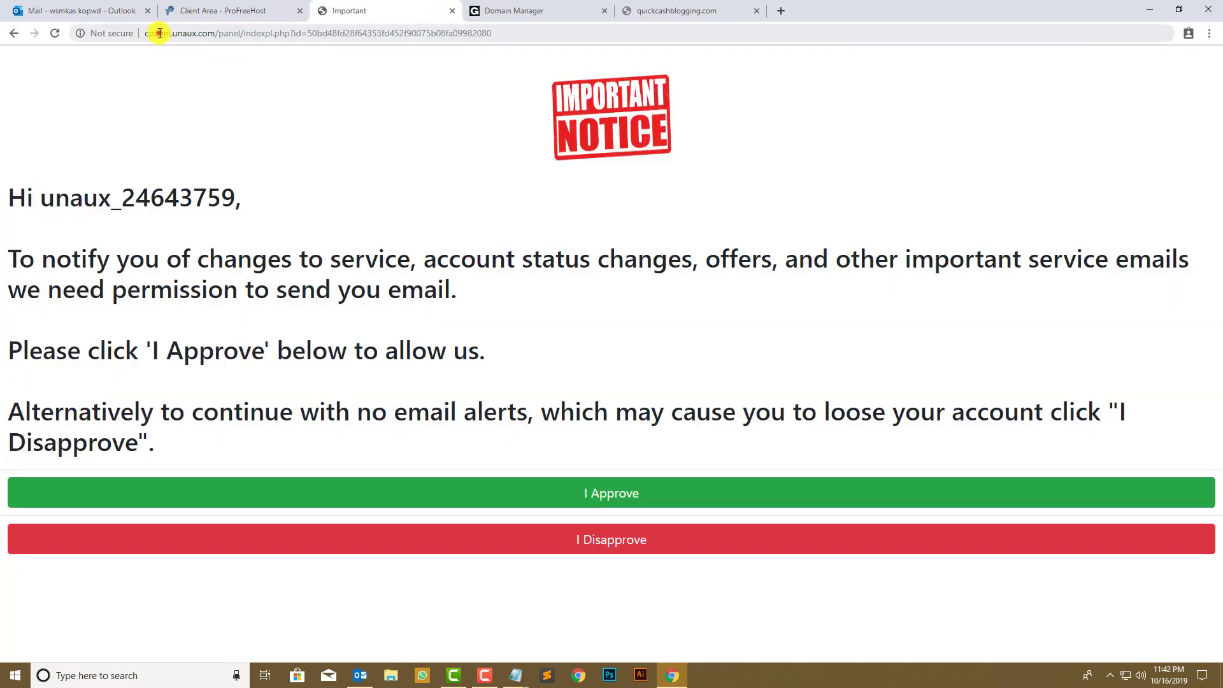
left_click_drag(159, 33, 212, 30)
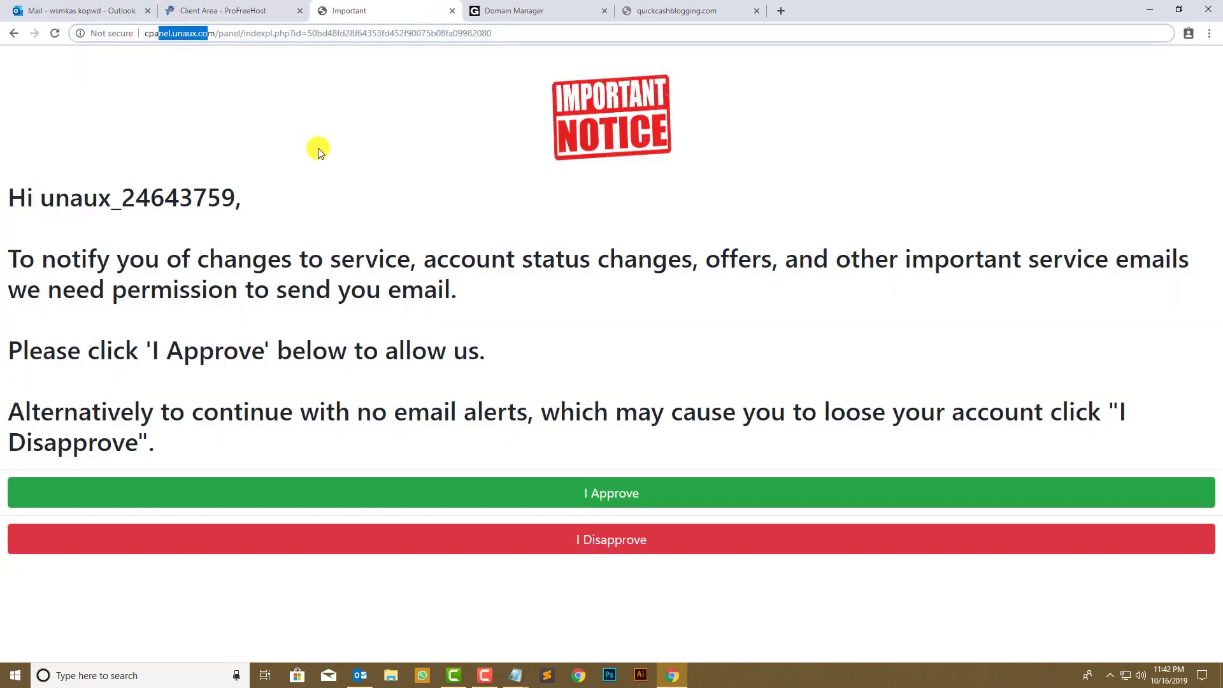
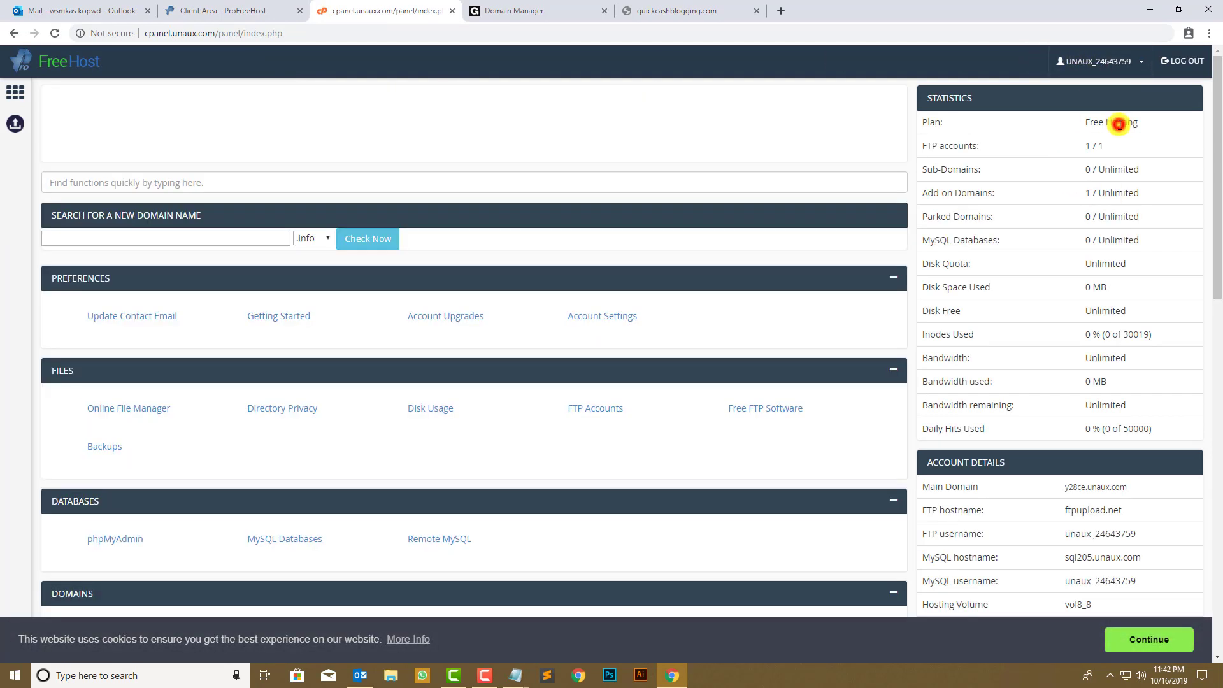
- Highlight the FTP accounts, Sub-Domains and Add-on Domains counts in the cPanel stats
double_click(1098, 147)
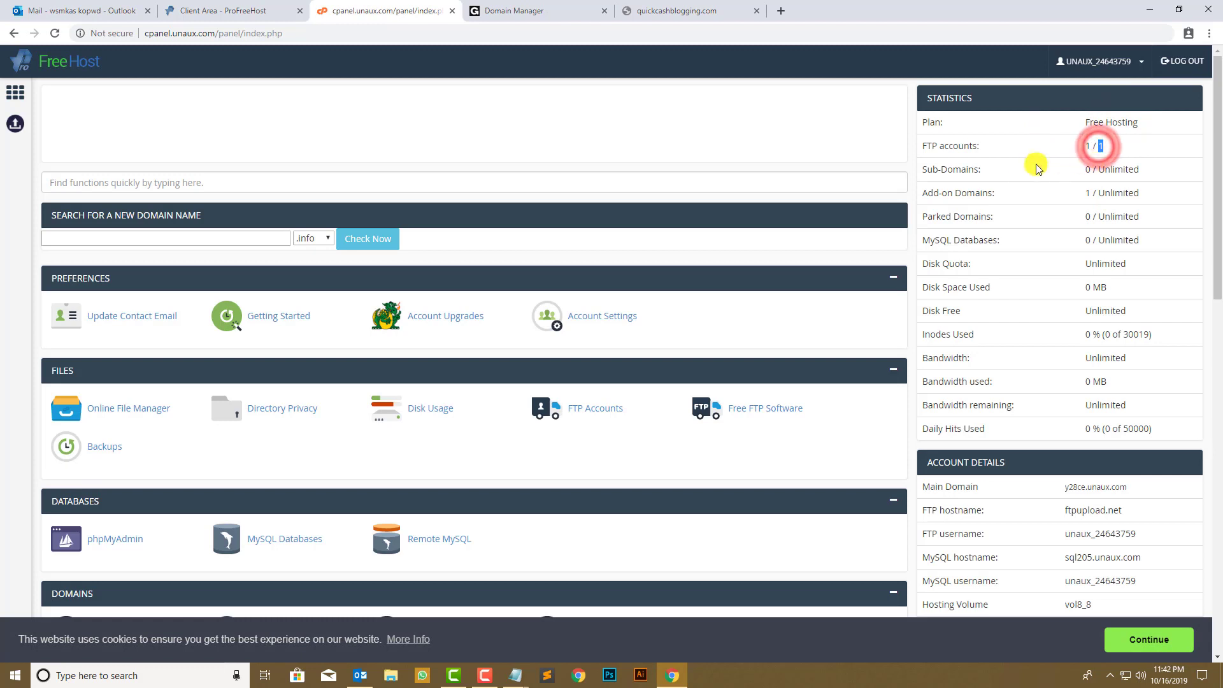
left_click_drag(982, 172, 935, 173)
left_click_drag(1083, 171, 1130, 170)
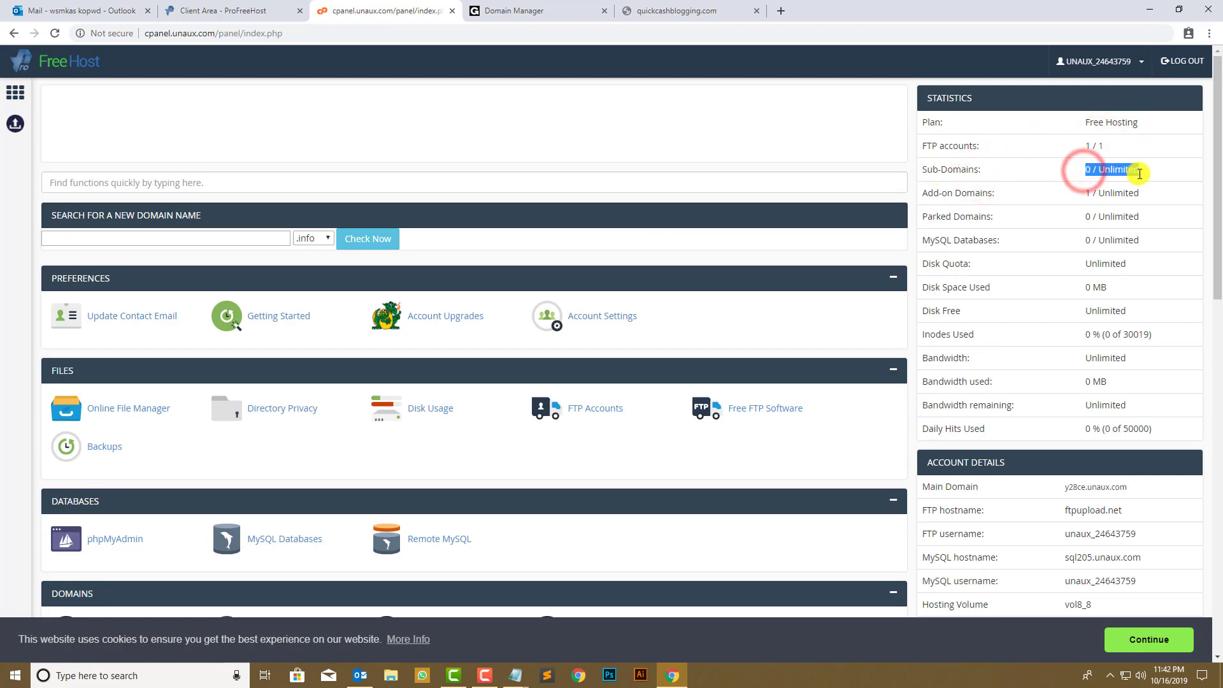
left_click_drag(1013, 202, 971, 184)
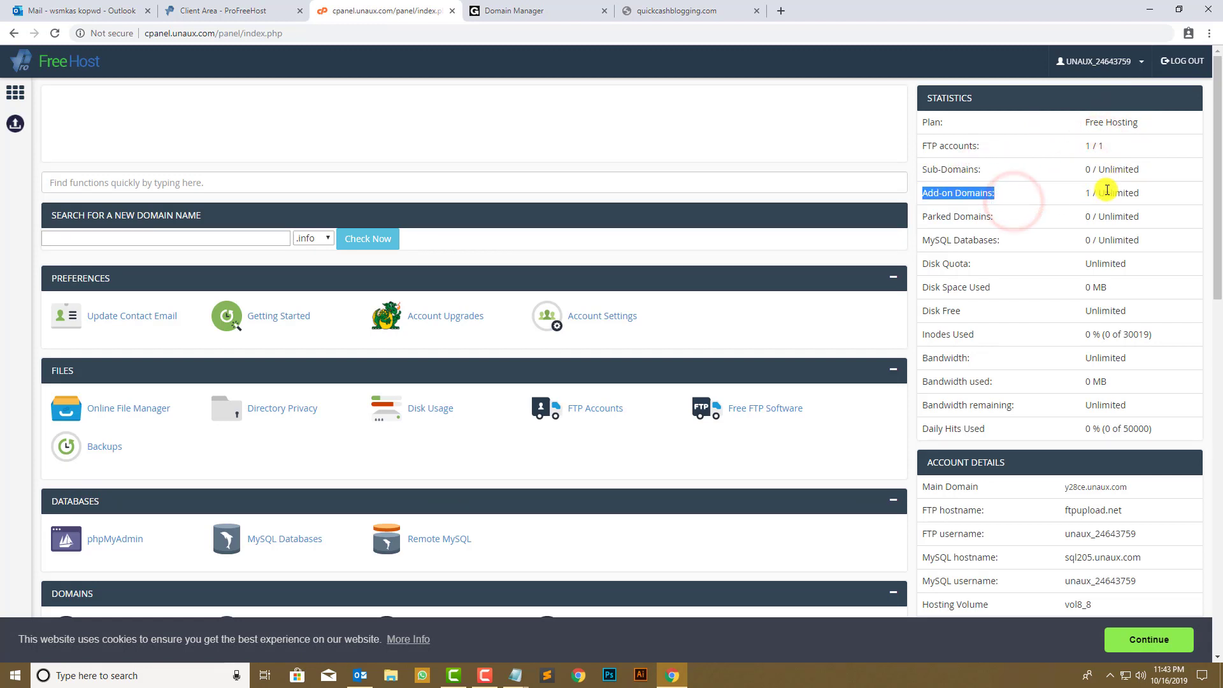
left_click_drag(1100, 190, 1141, 196)
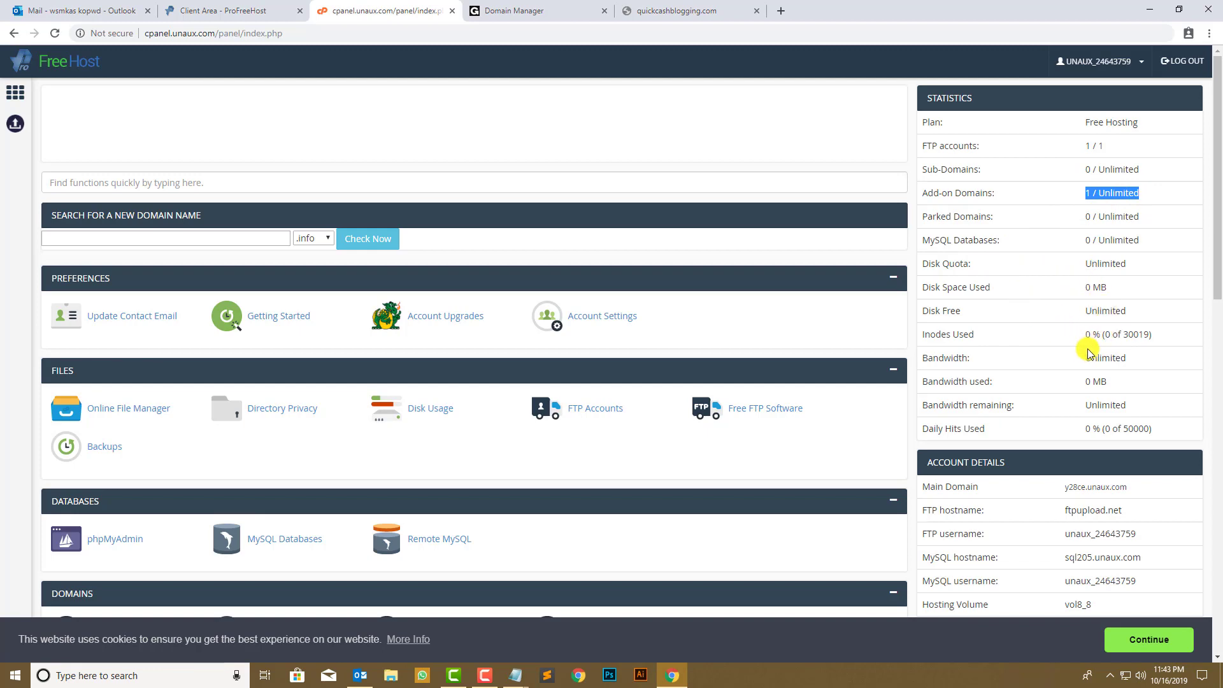
scroll(1091, 370, "down", 2)
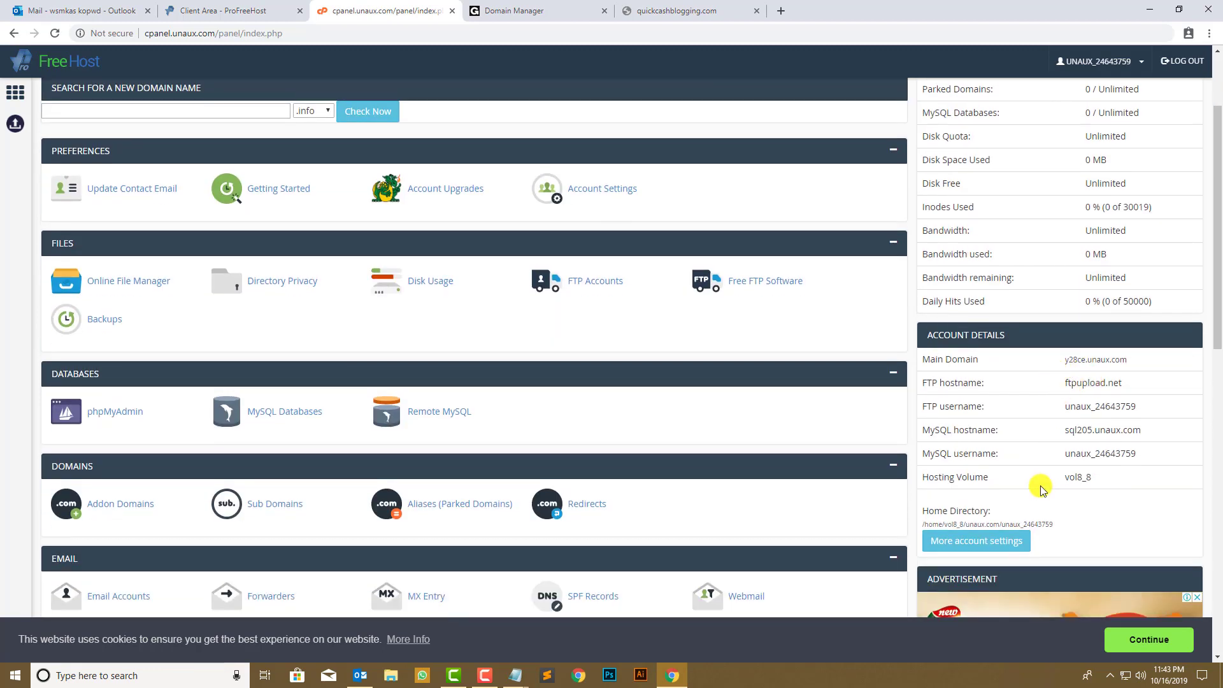
scroll(765, 433, "down", 4)
scroll(287, 355, "up", 2)
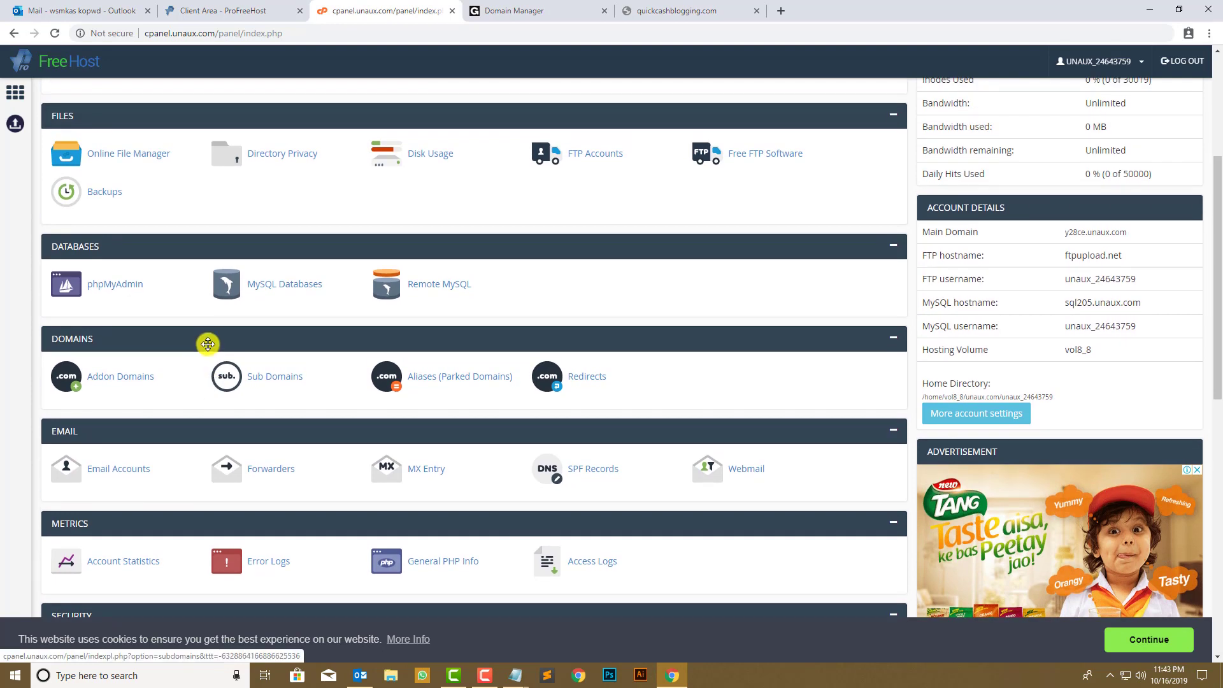
scroll(382, 280, "down", 7)
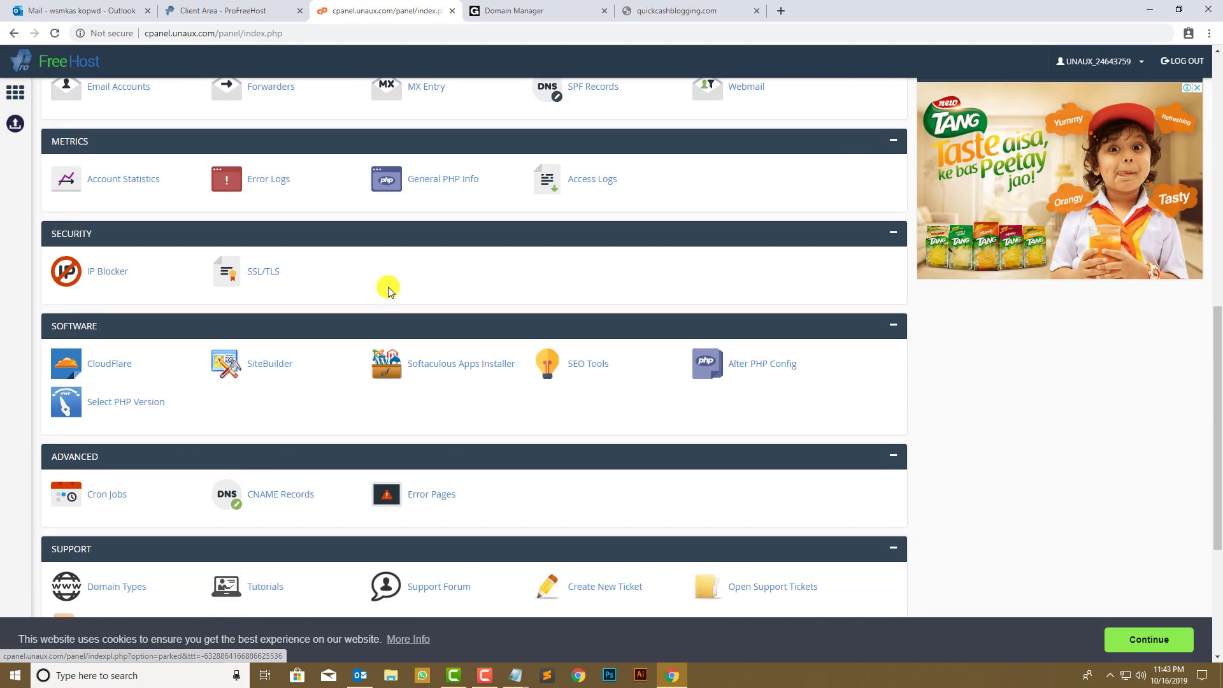
scroll(255, 282, "up", 1)
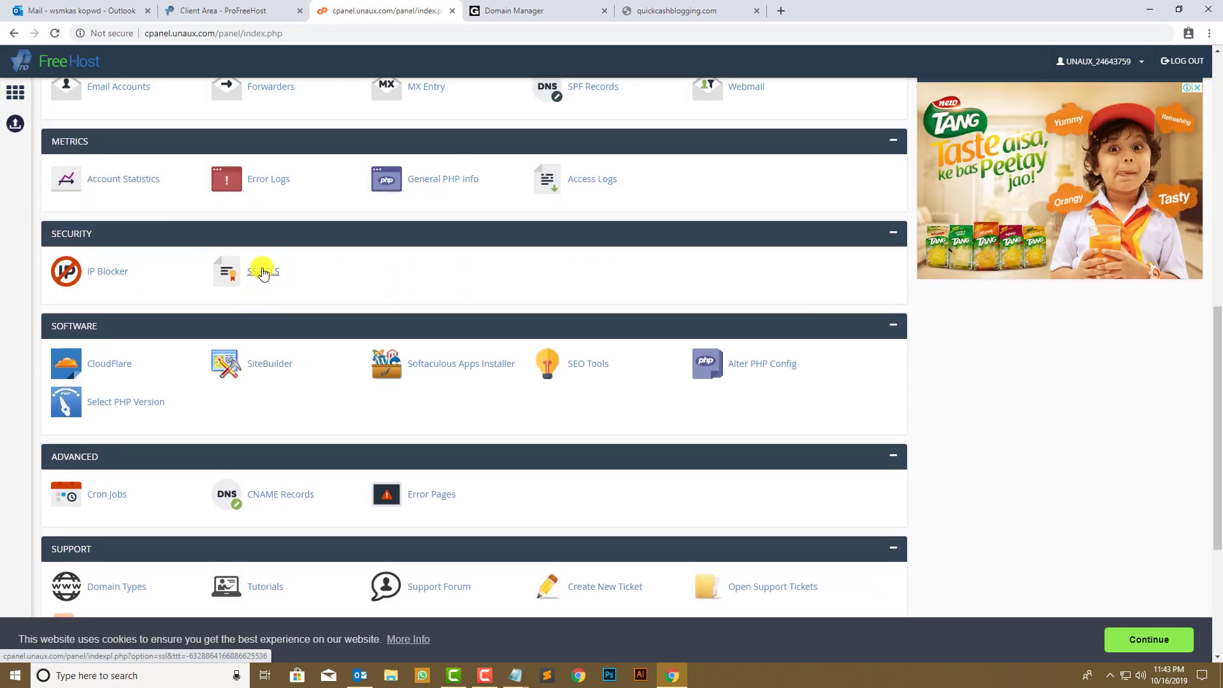
- Open the SSL/TLS certificate settings, then return to the cPanel dashboard
left_click(261, 272)
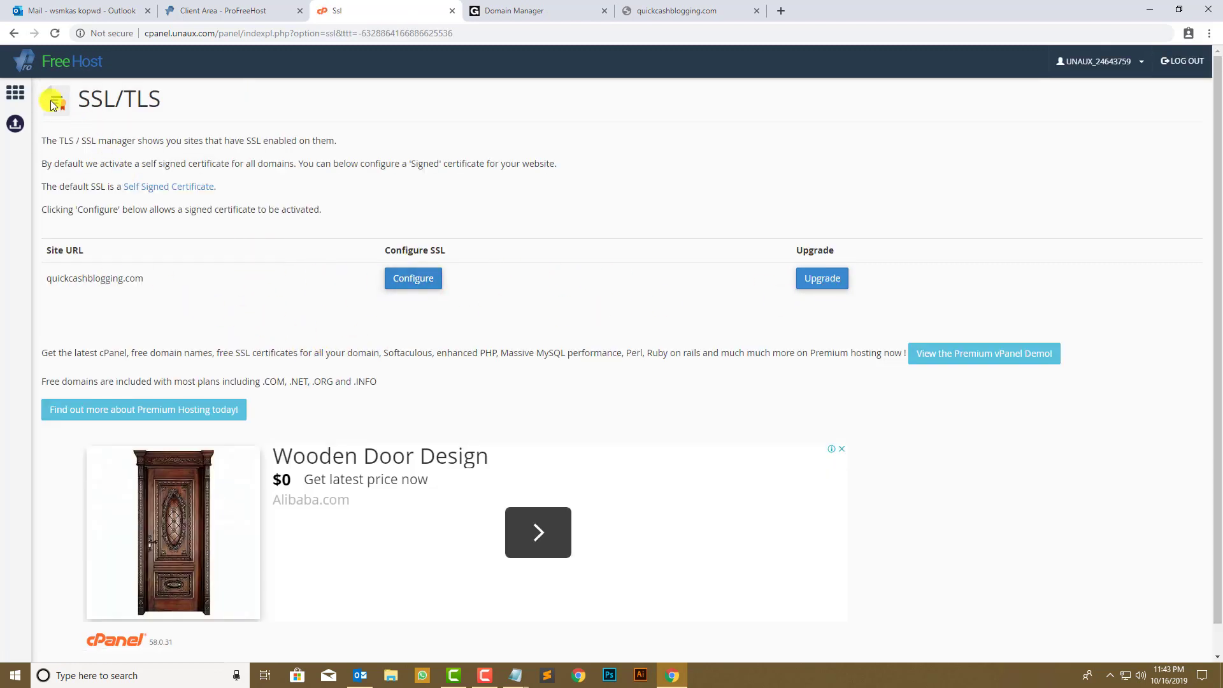
left_click(16, 93)
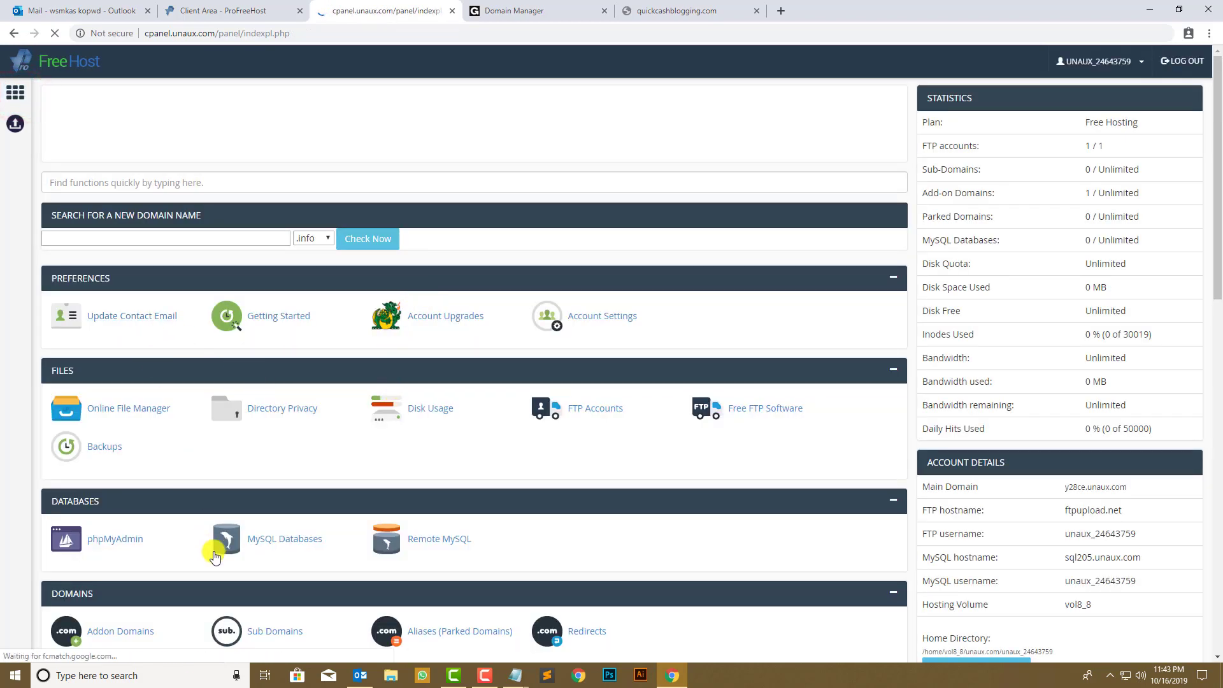
scroll(223, 490, "down", 1)
scroll(237, 506, "down", 3)
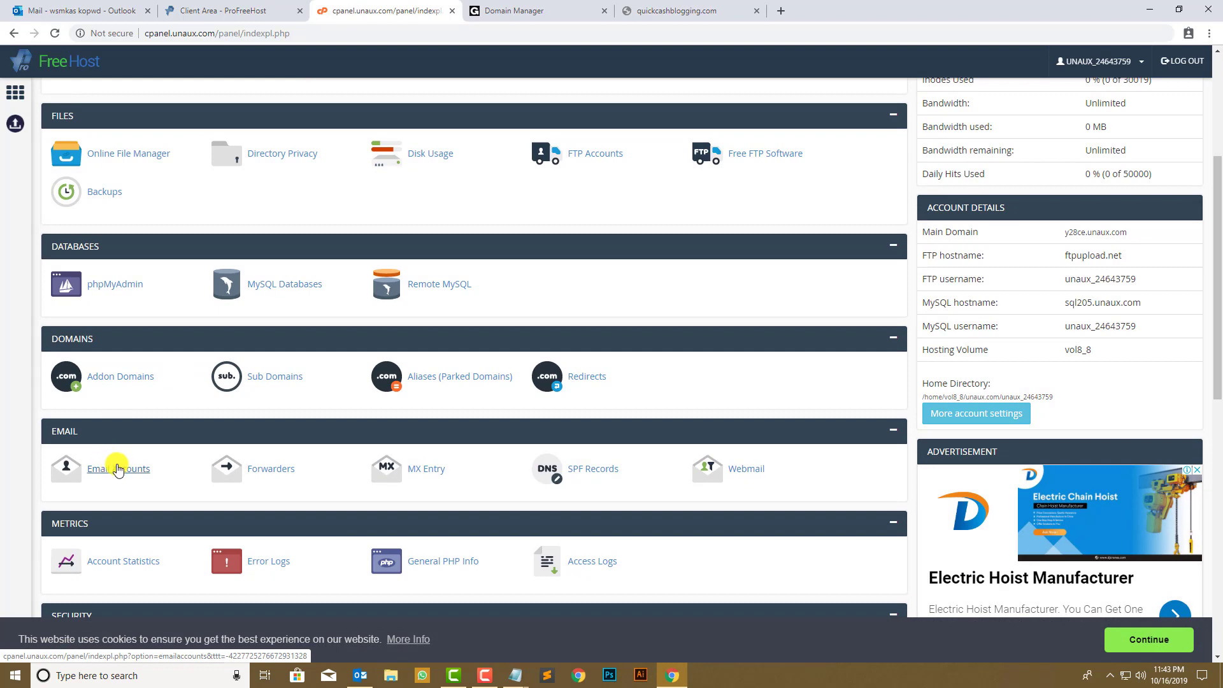
- Reload the quickcashblogging.com tab to check it resolves, then launch Softaculous Apps Installer
left_click(662, 5)
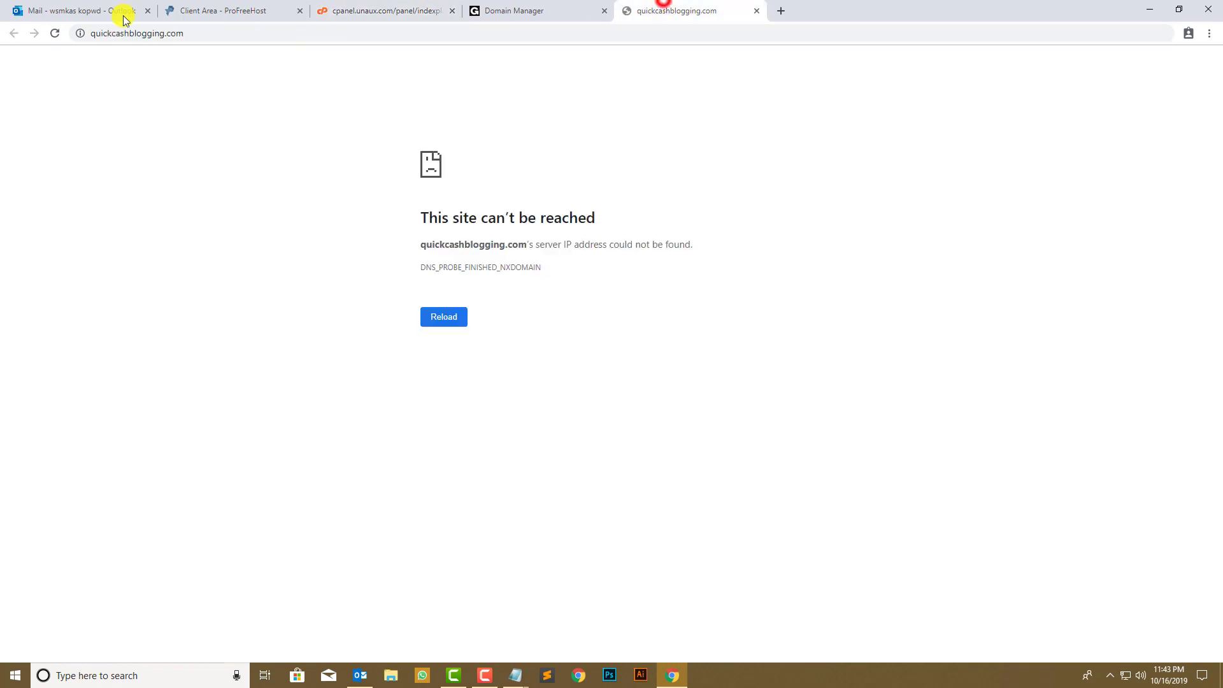
left_click(54, 33)
left_click(370, 5)
scroll(338, 135, "down", 10)
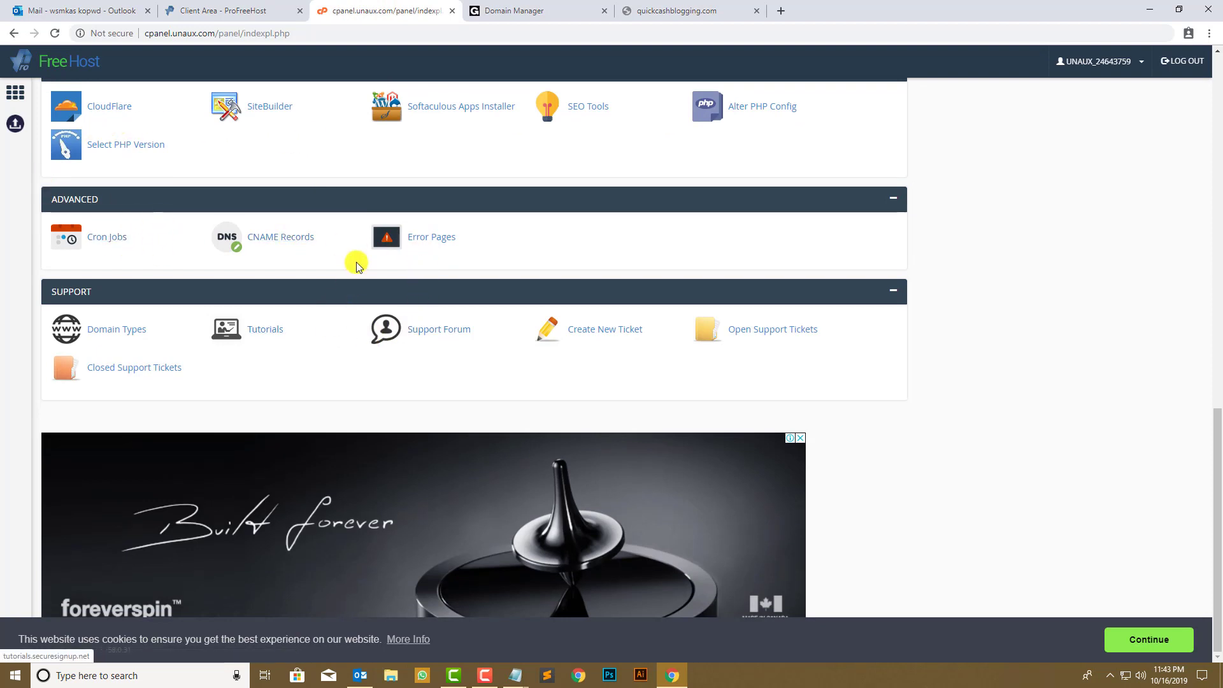
scroll(356, 262, "up", 1)
scroll(444, 230, "up", 1)
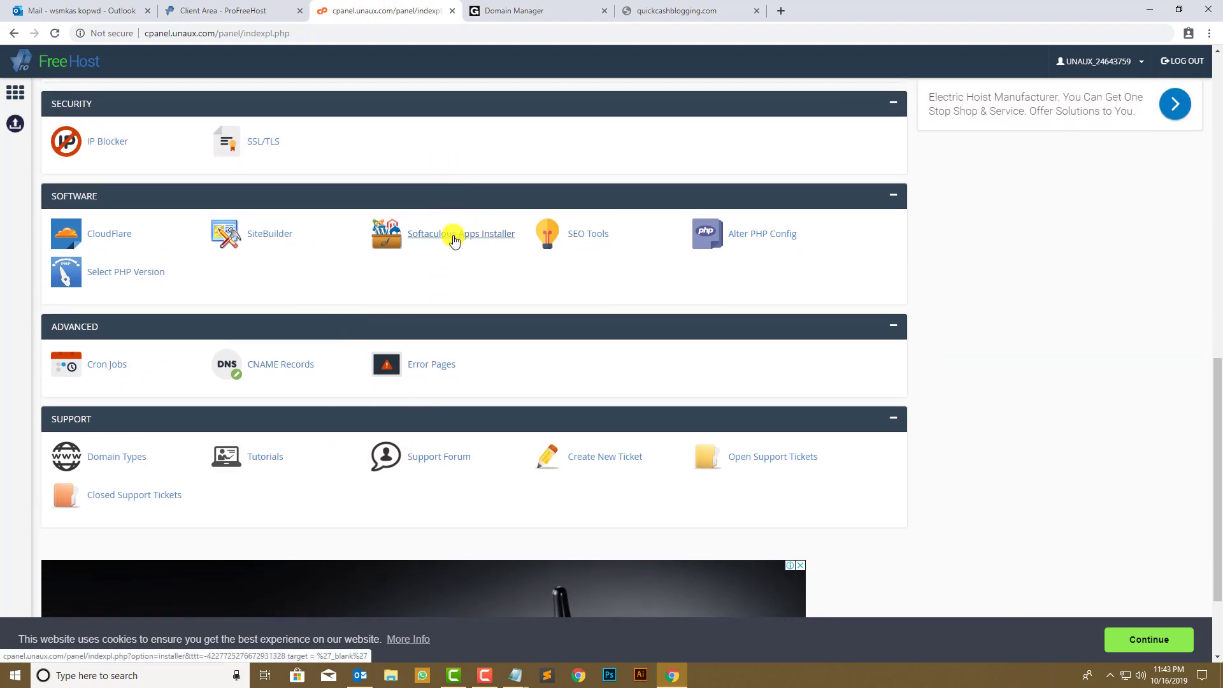
left_click(453, 237)
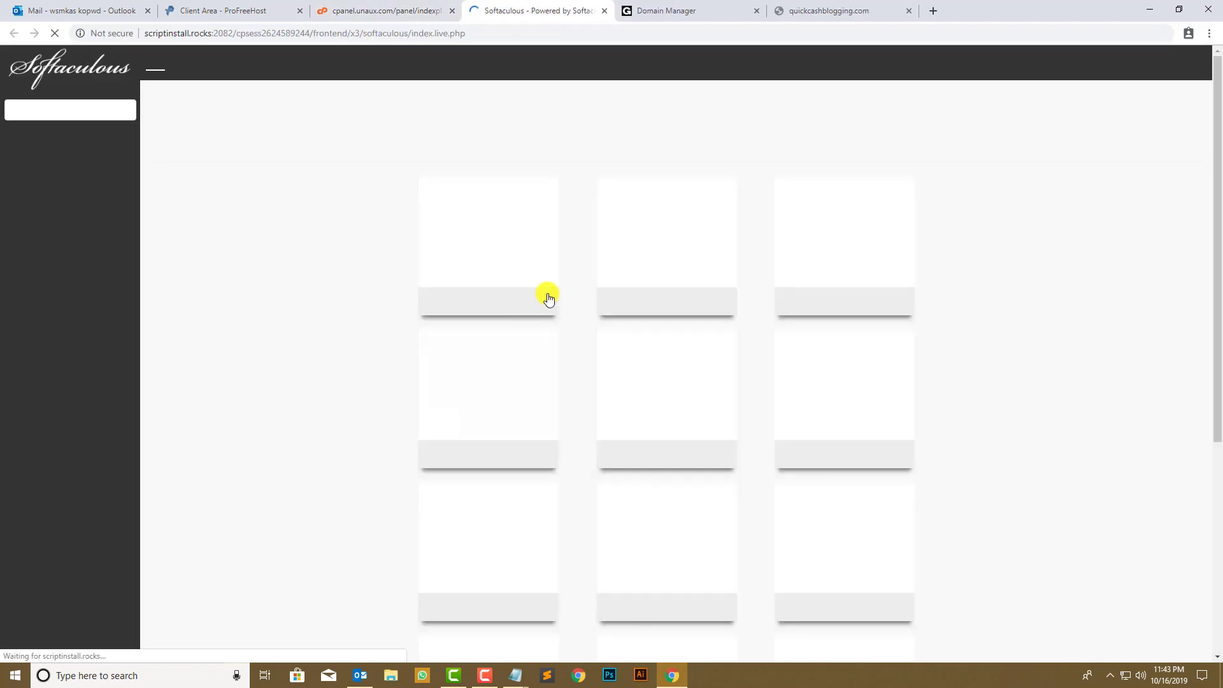
mouse_move(546, 254)
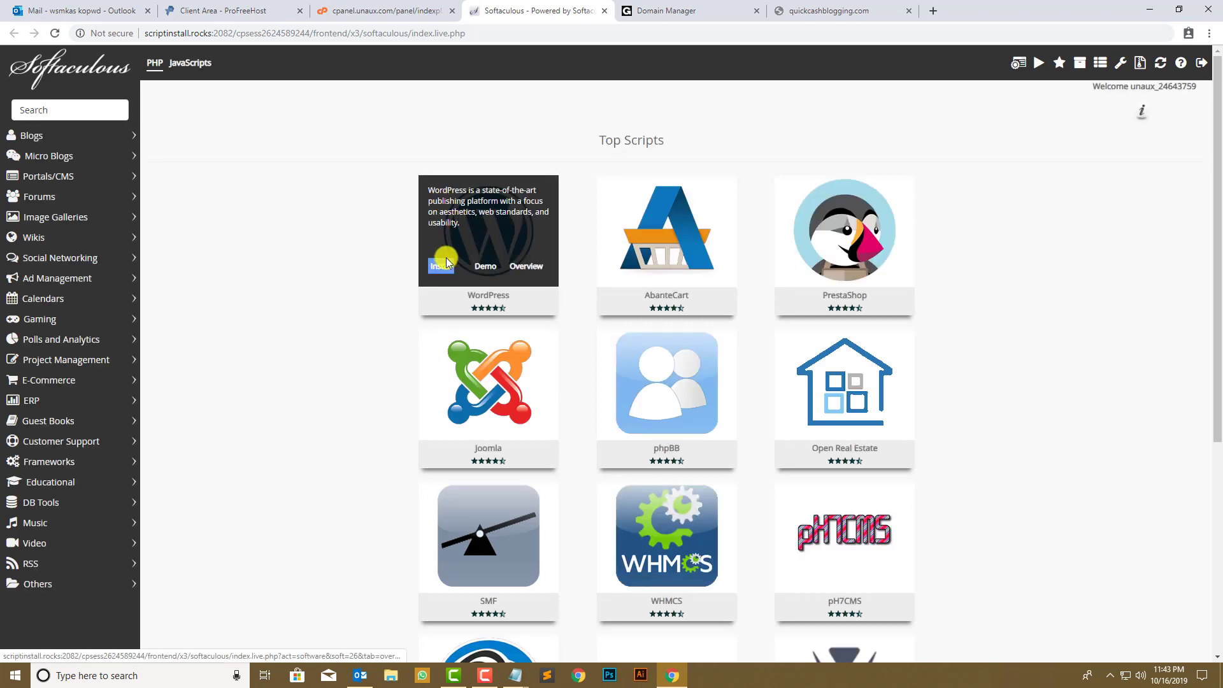
left_click(439, 265)
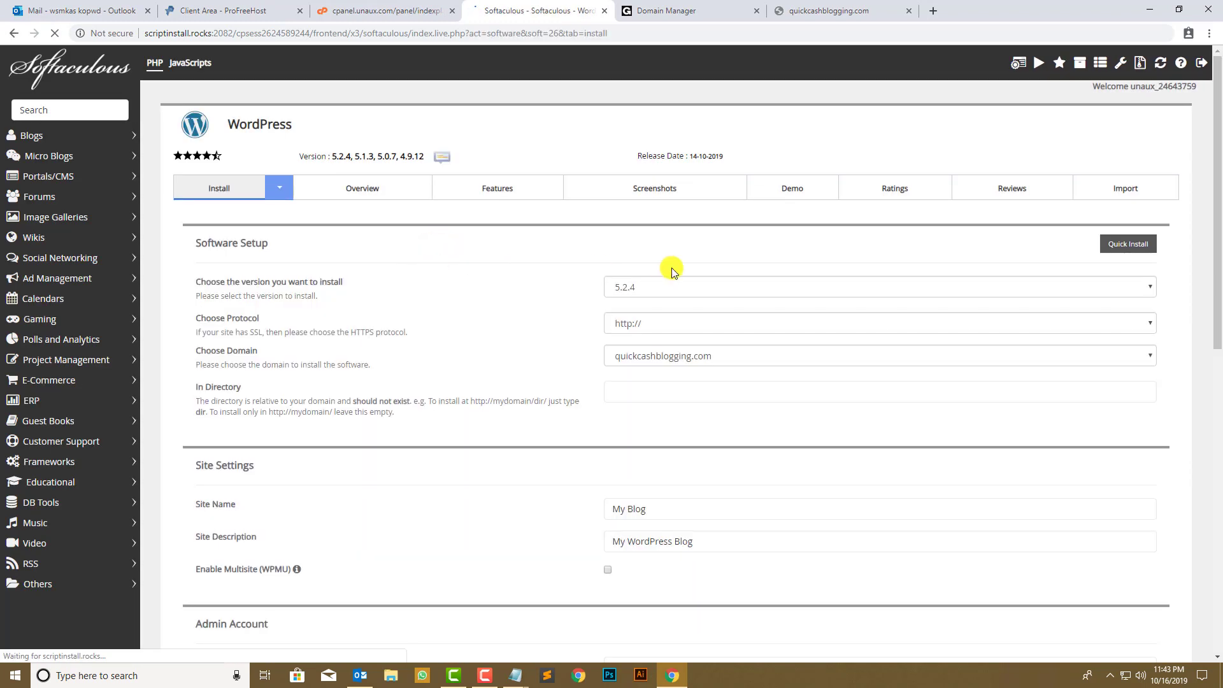
left_click(667, 285)
left_click(667, 285)
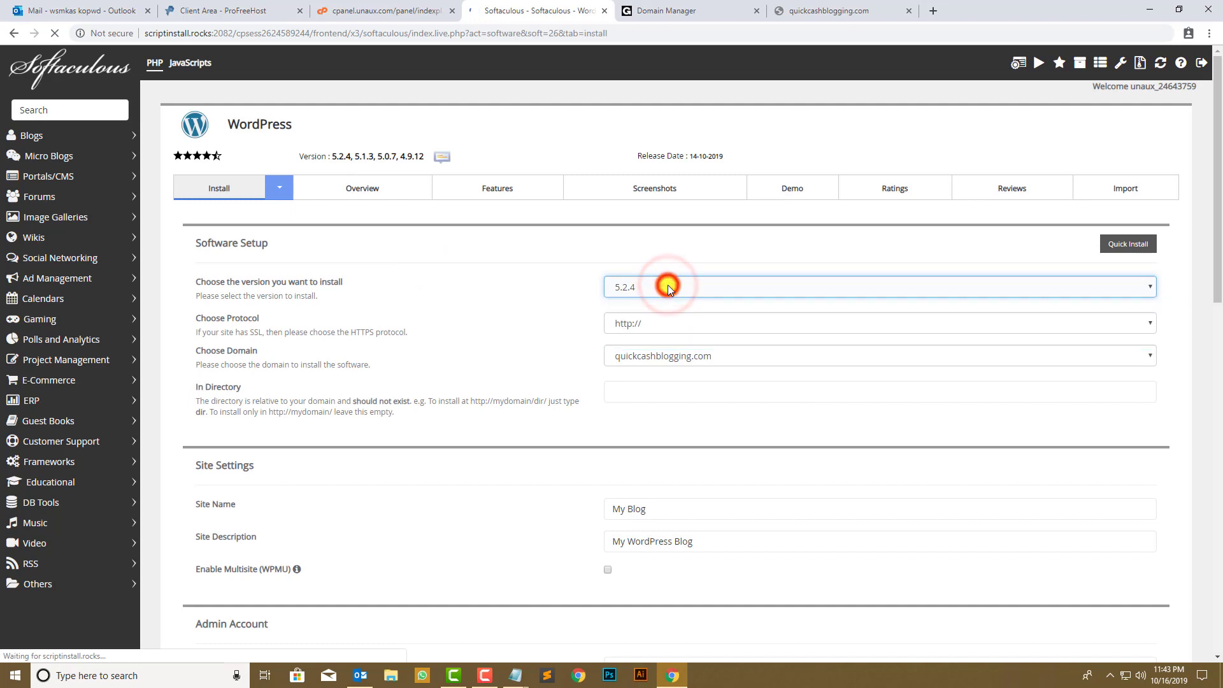
left_click(660, 322)
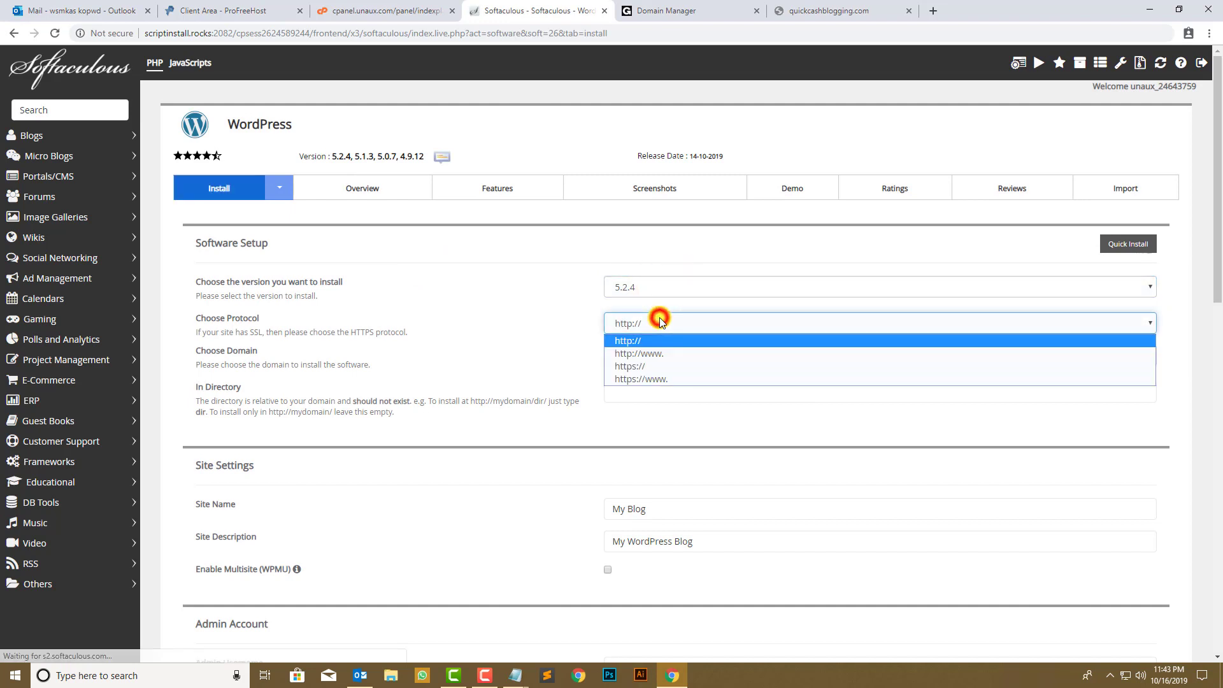
left_click(676, 368)
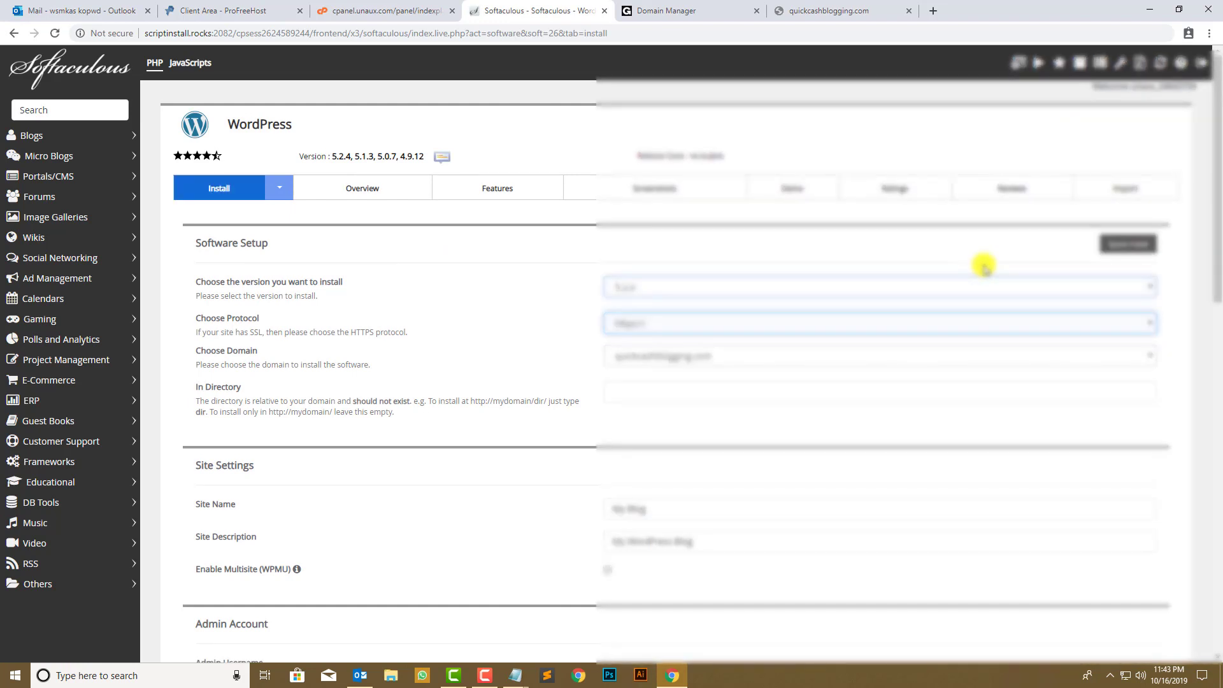
scroll(458, 373, "down", 2)
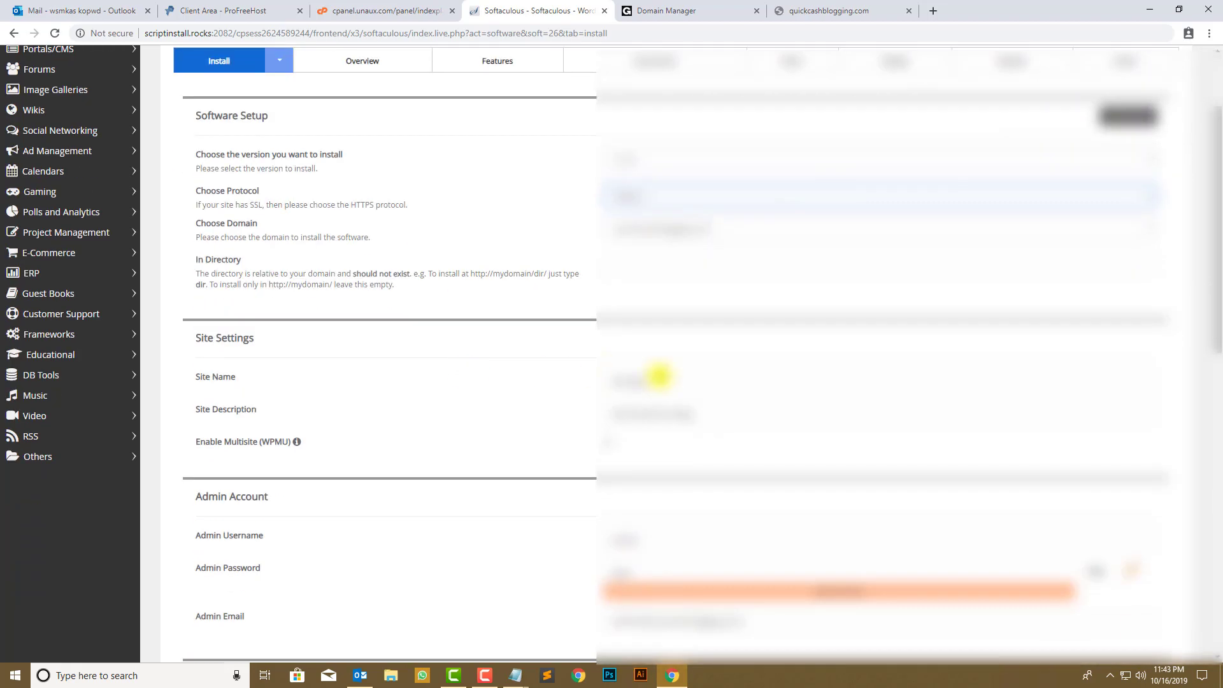
scroll(508, 360, "down", 8)
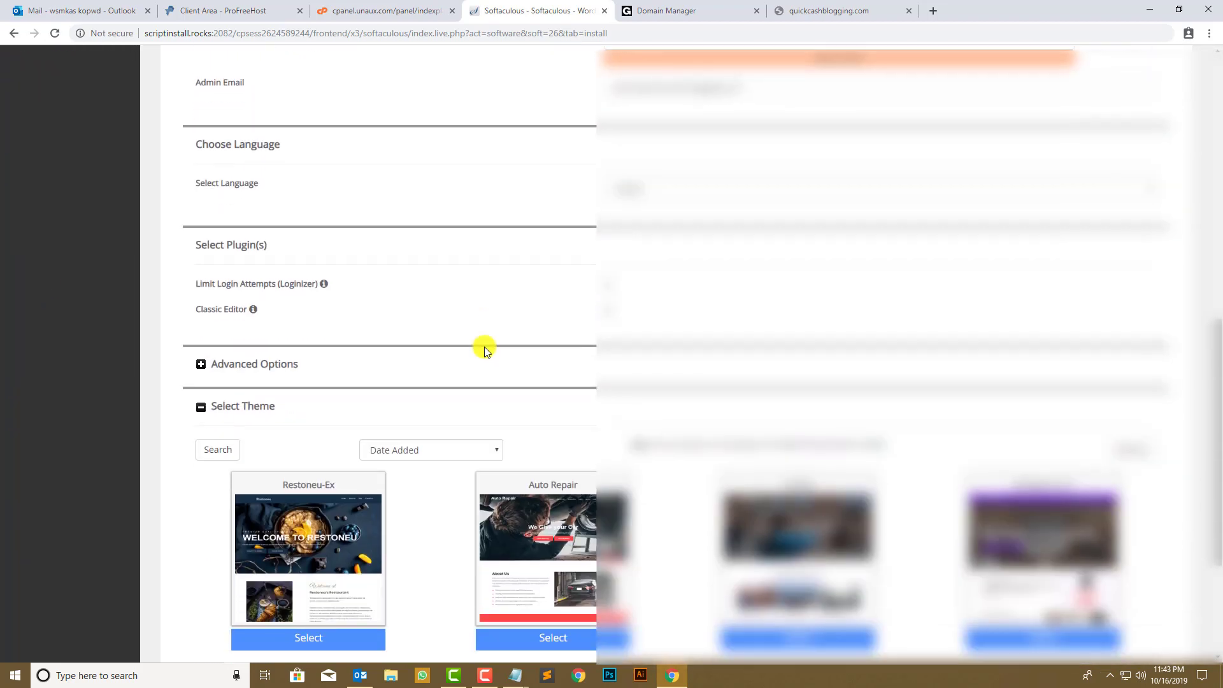
scroll(484, 349, "down", 2)
scroll(505, 299, "up", 12)
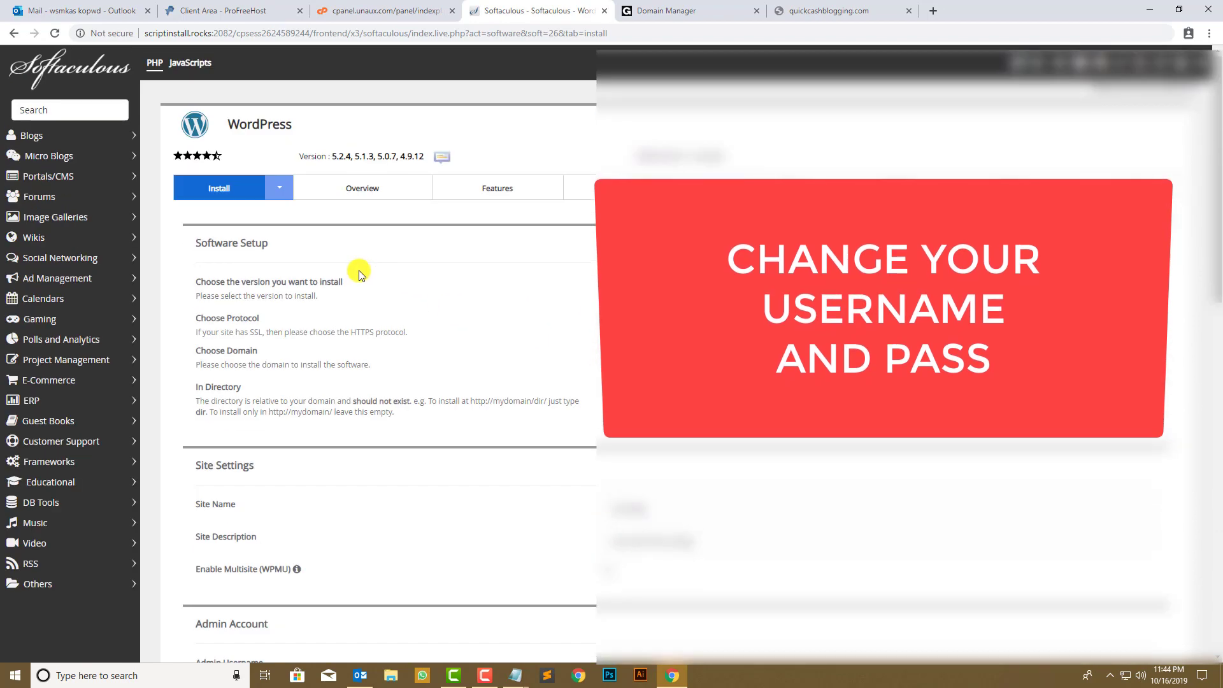
scroll(360, 271, "down", 11)
scroll(487, 396, "up", 5)
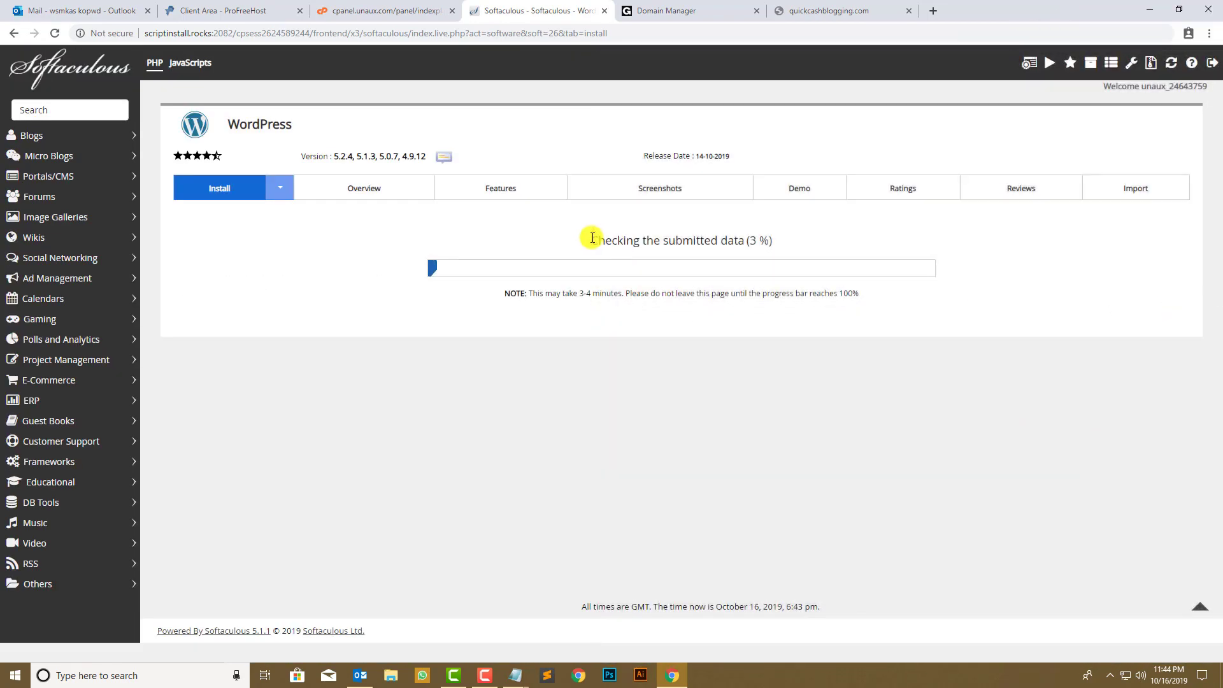
- Open the new site's URL from the success page in a new tab, then close it as unreachable
left_click_drag(604, 238, 801, 238)
left_click(801, 239)
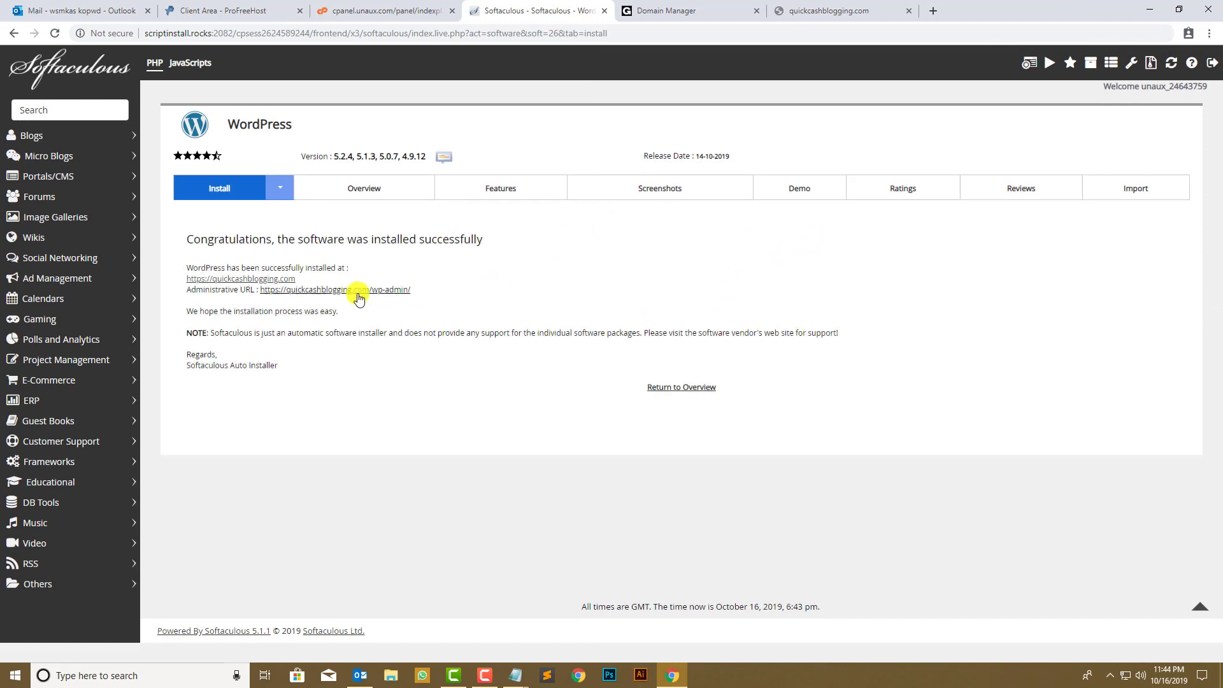
right_click(264, 283)
left_click(283, 290)
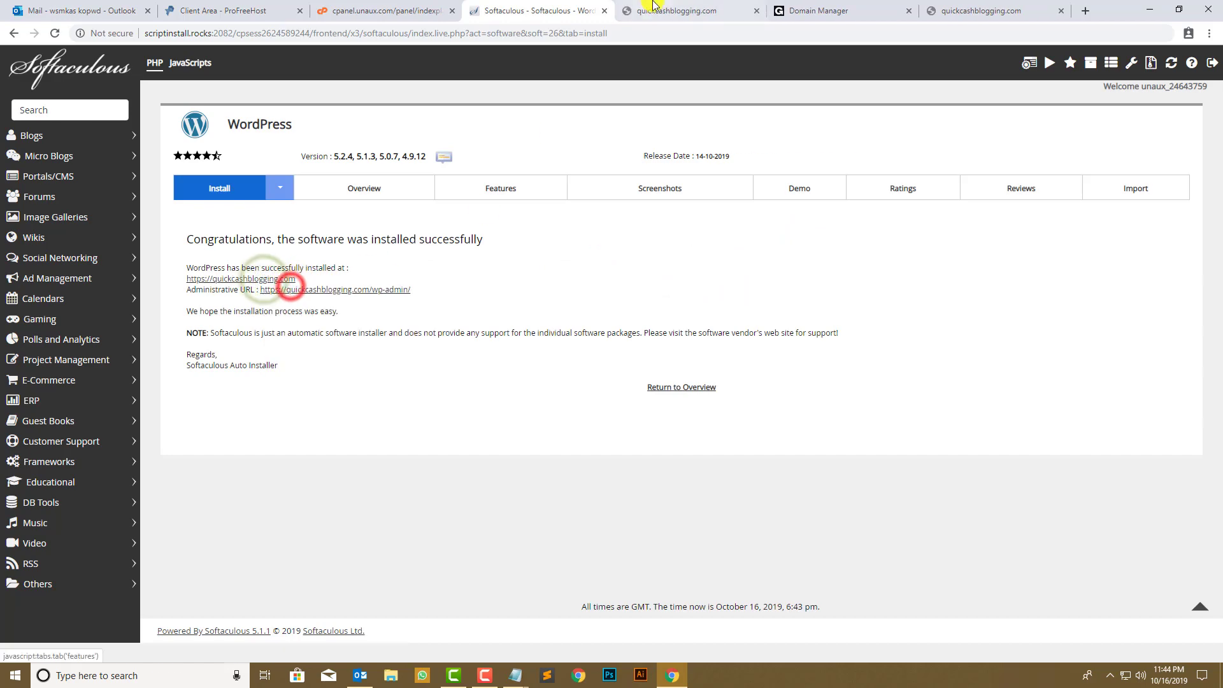
left_click(653, 10)
left_click(756, 11)
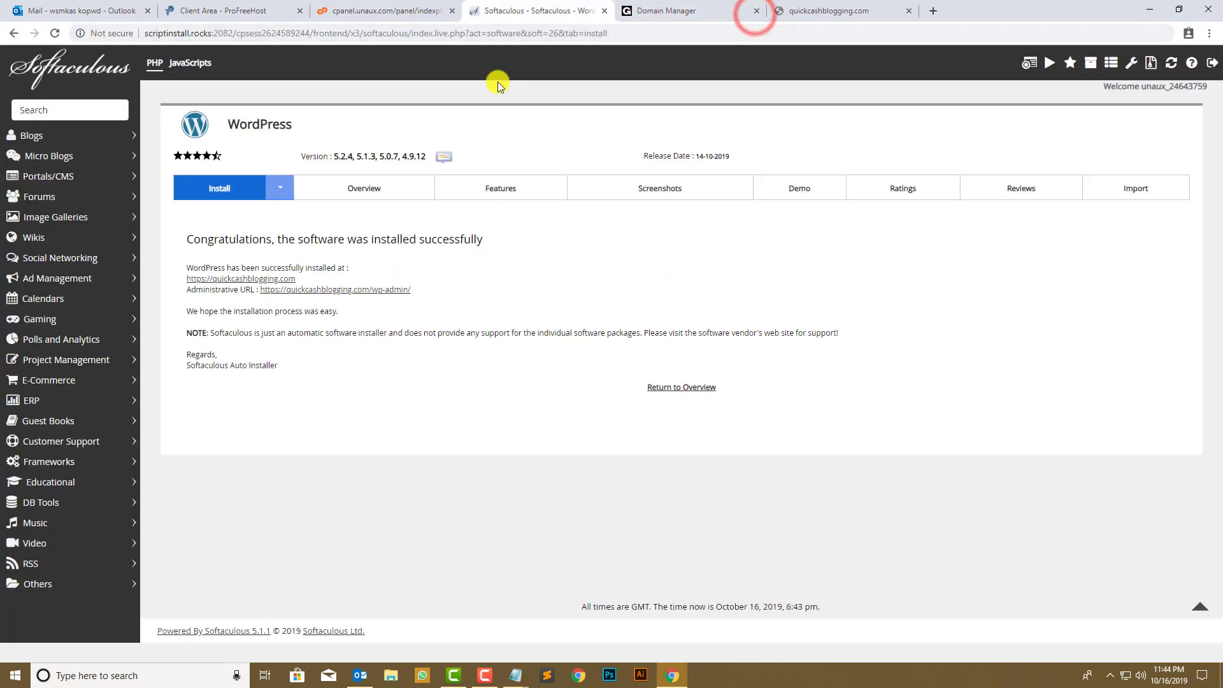
- Open the wp-admin URL in a new tab, then close that unreachable tab
right_click(339, 289)
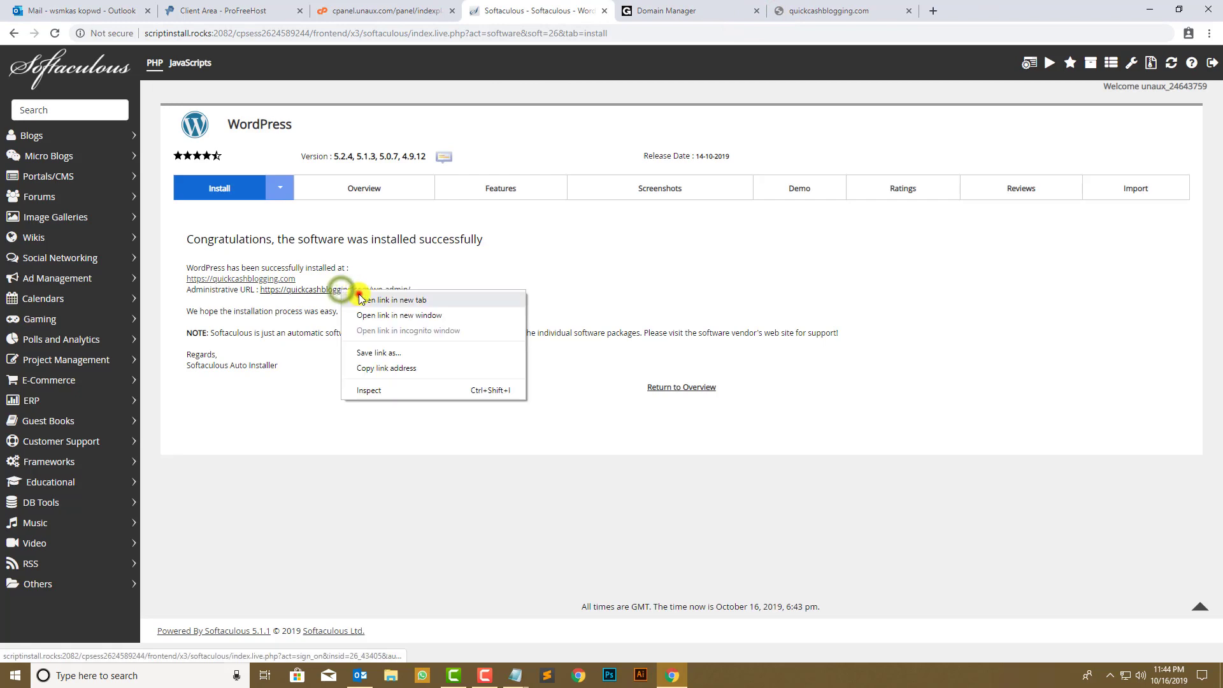
left_click(359, 295)
left_click(654, 9)
left_click(757, 10)
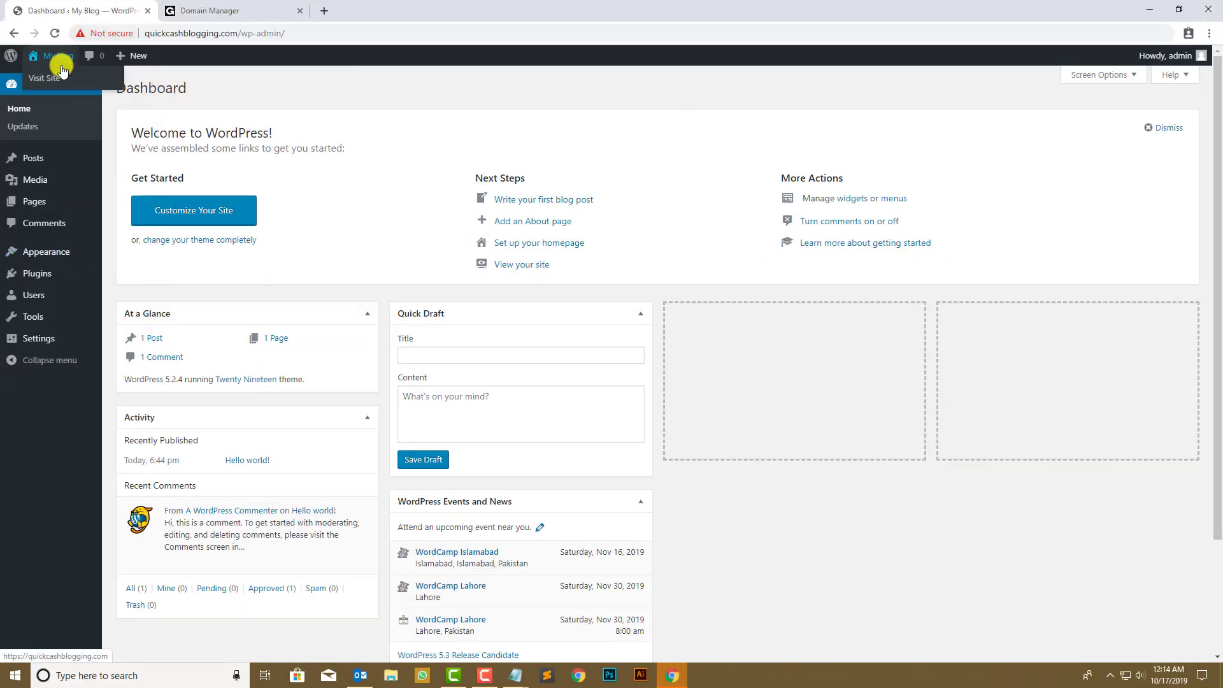
- Open the live site from the admin bar in a new tab and let it load the Hello world! post
right_click(56, 73)
left_click(96, 81)
left_click(210, 10)
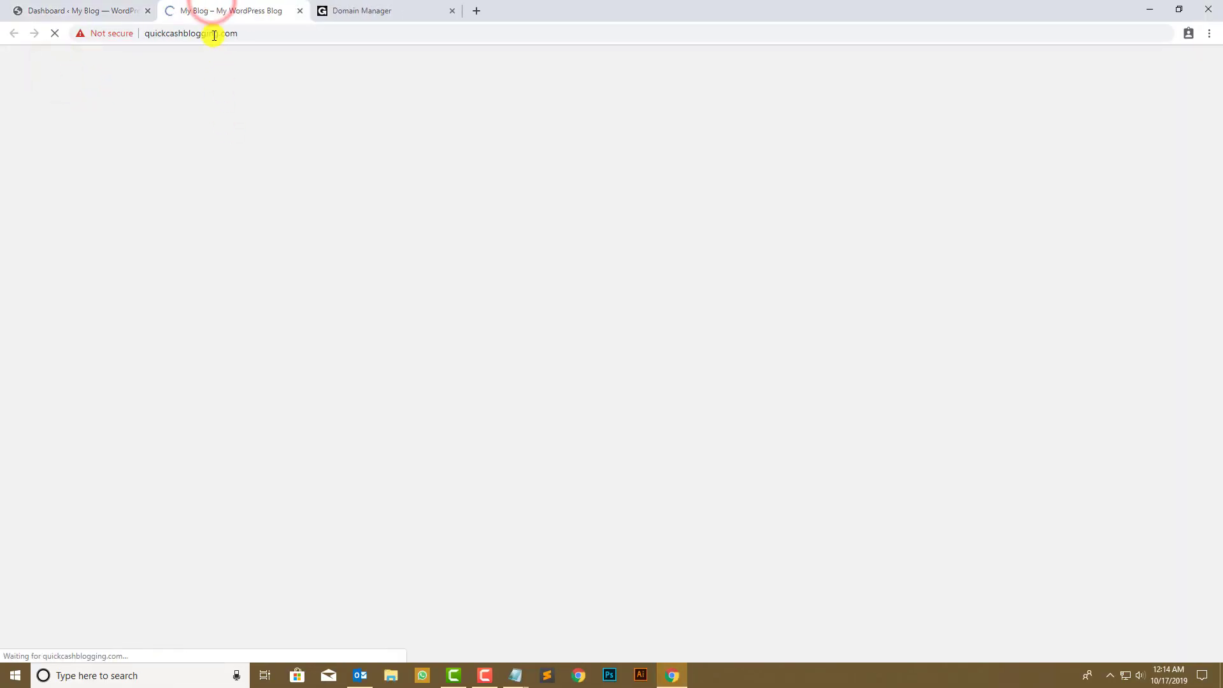
left_click(246, 33)
left_click(78, 234)
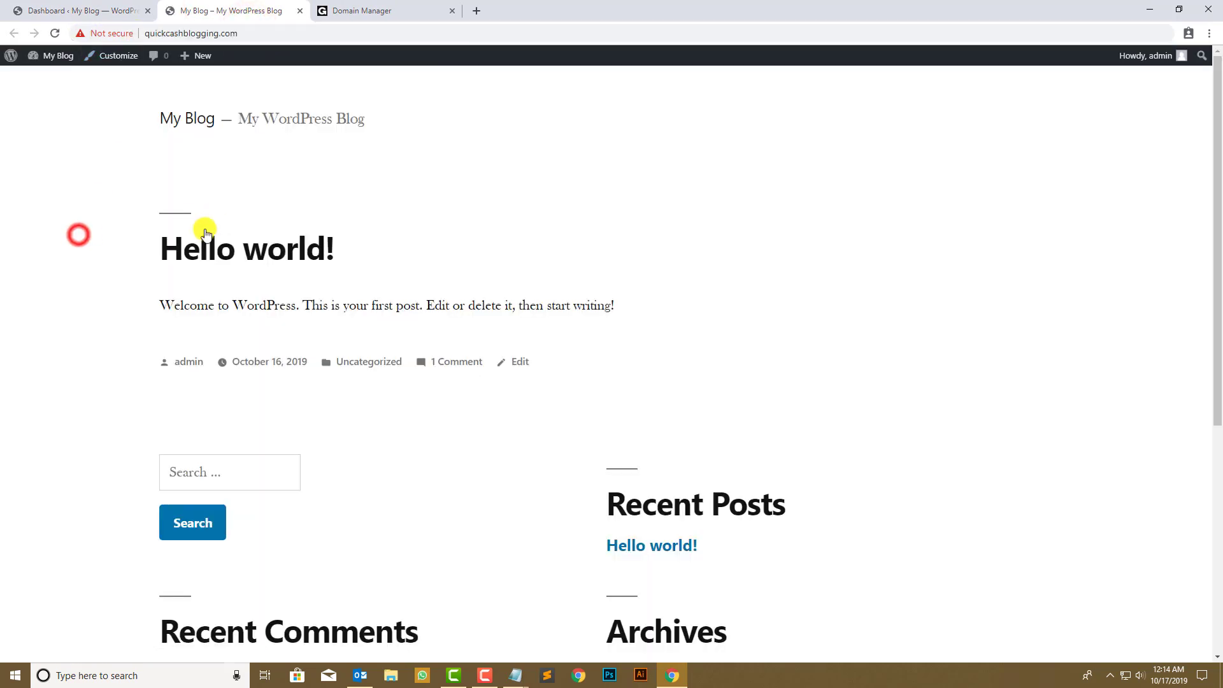
- Close the domain management tab, return to the admin Dashboard, and start a new browser tab
left_click(376, 11)
left_click(453, 11)
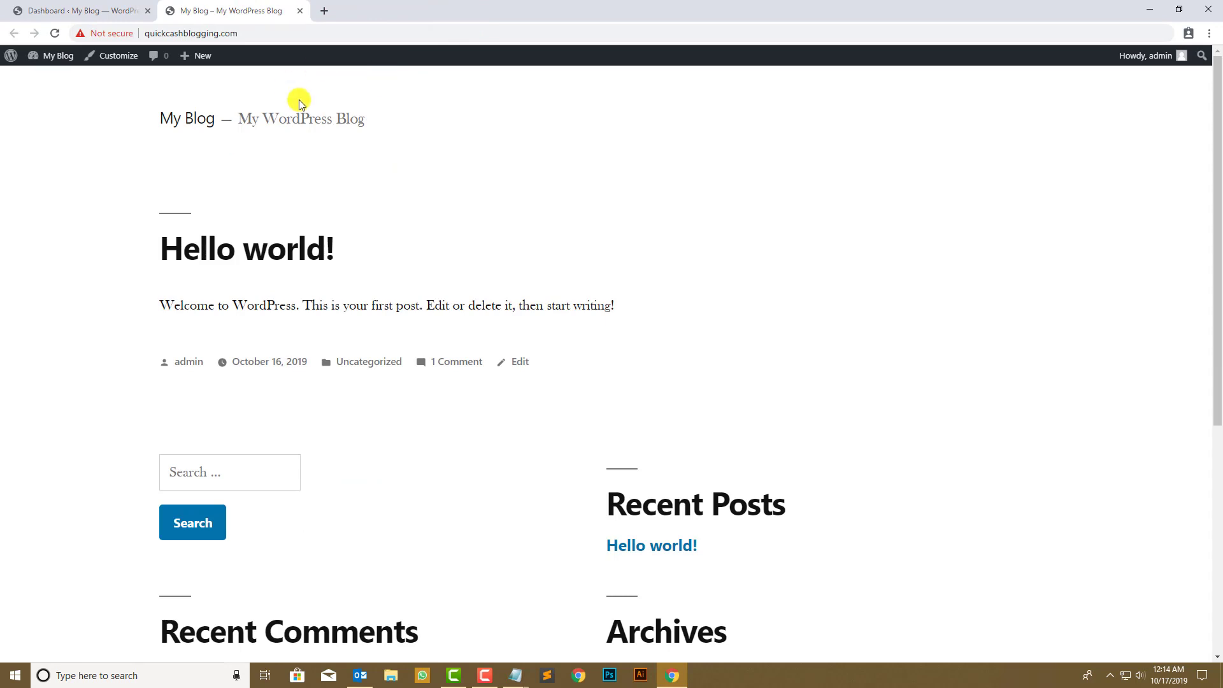
left_click(86, 7)
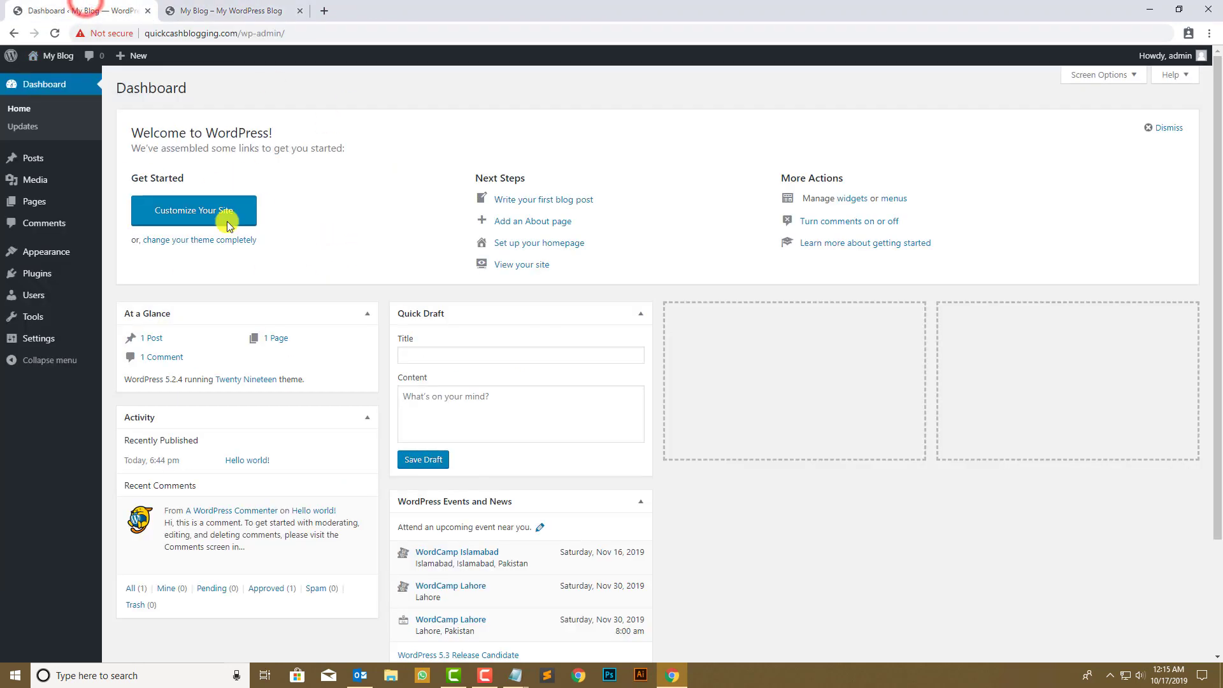
mouse_move(61, 253)
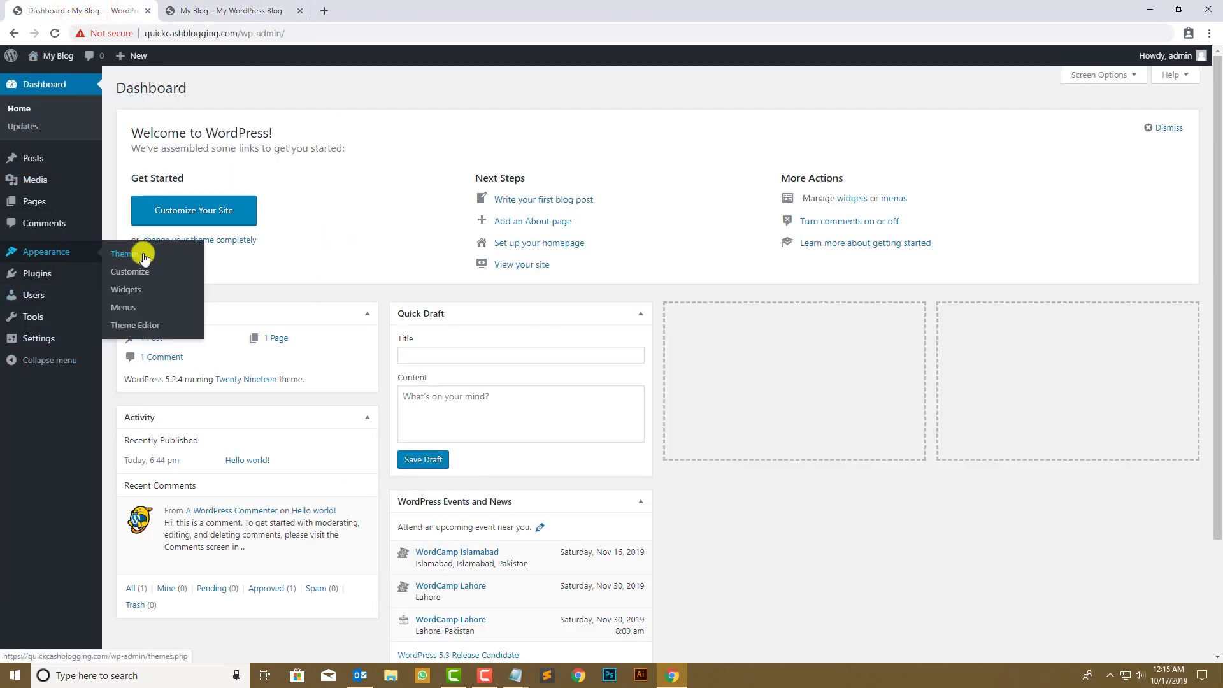
left_click(251, 8)
left_click(323, 11)
- Search for 'waybackmachine' and open the Internet Archive site
type("wa")
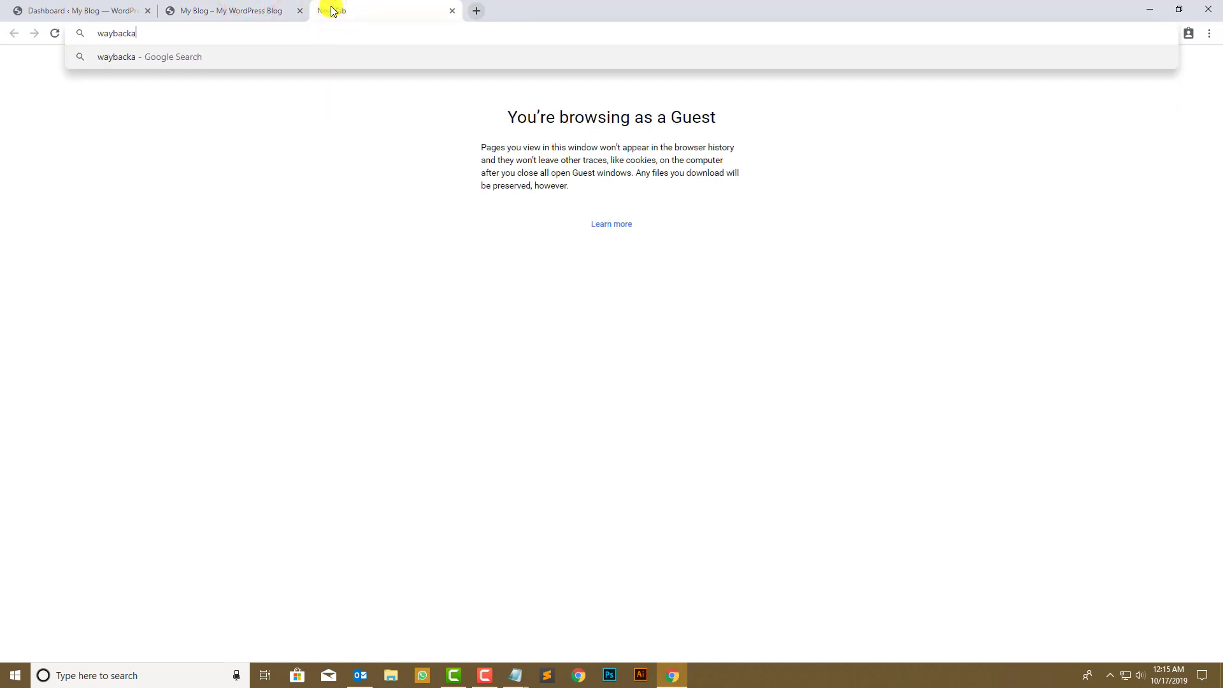
type("ybackmachine")
key("Return")
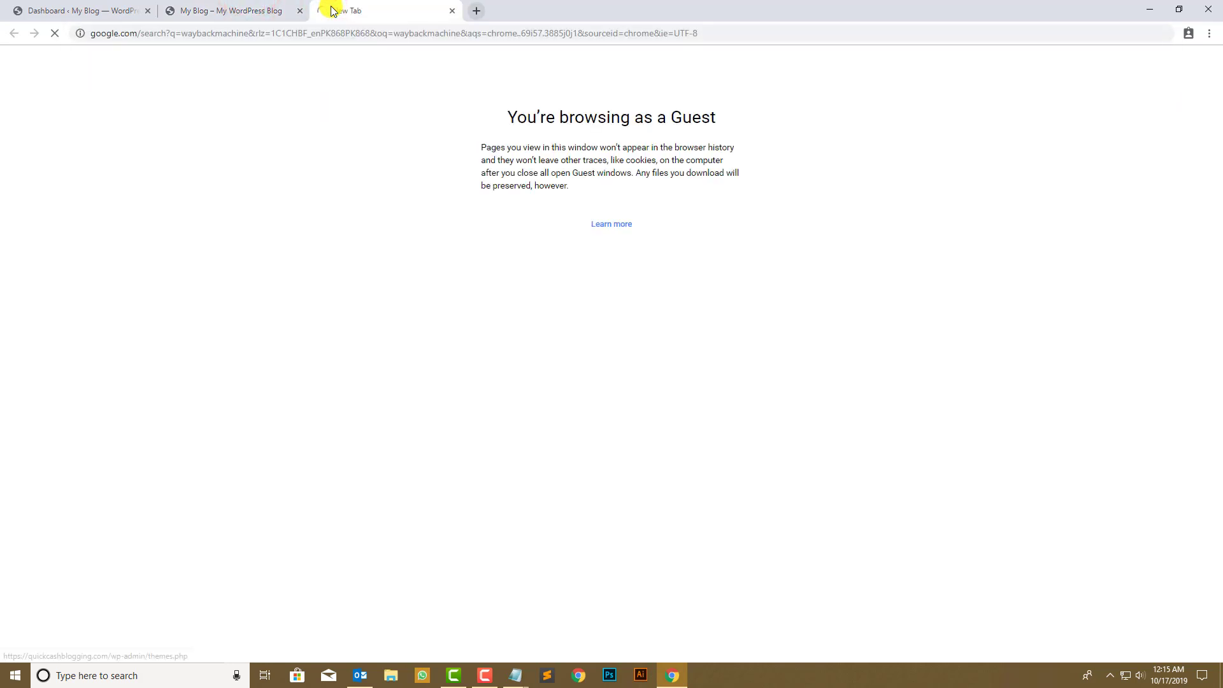
left_click(136, 221)
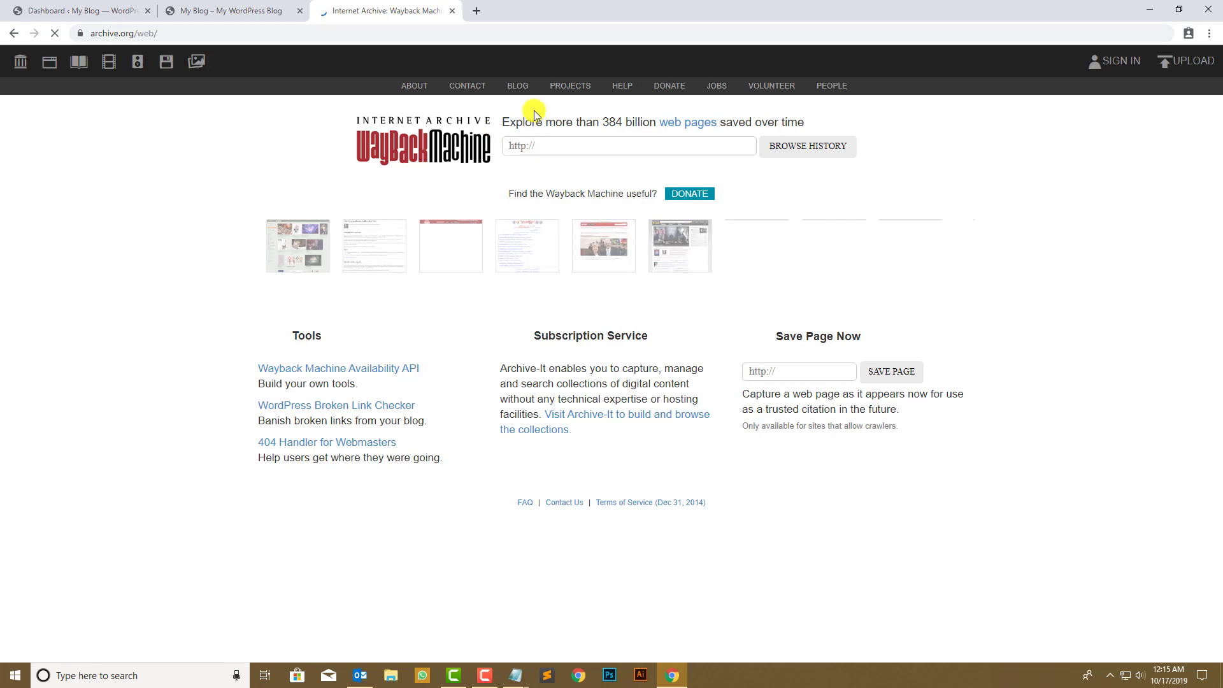
left_click(258, 13)
left_click(366, 11)
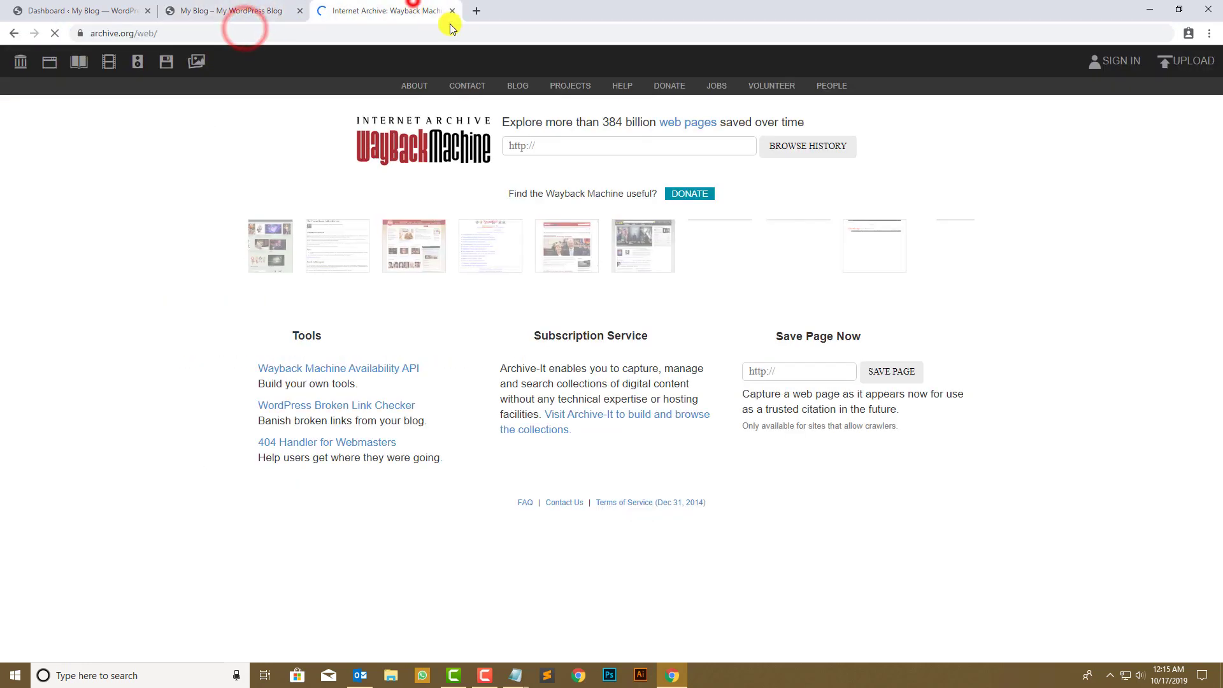
- Look up the pasted blog address in the Wayback Machine and open its March 6, 2016 snapshot in a new tab
left_click(669, 147)
type("https://quickcashblogging.com/")
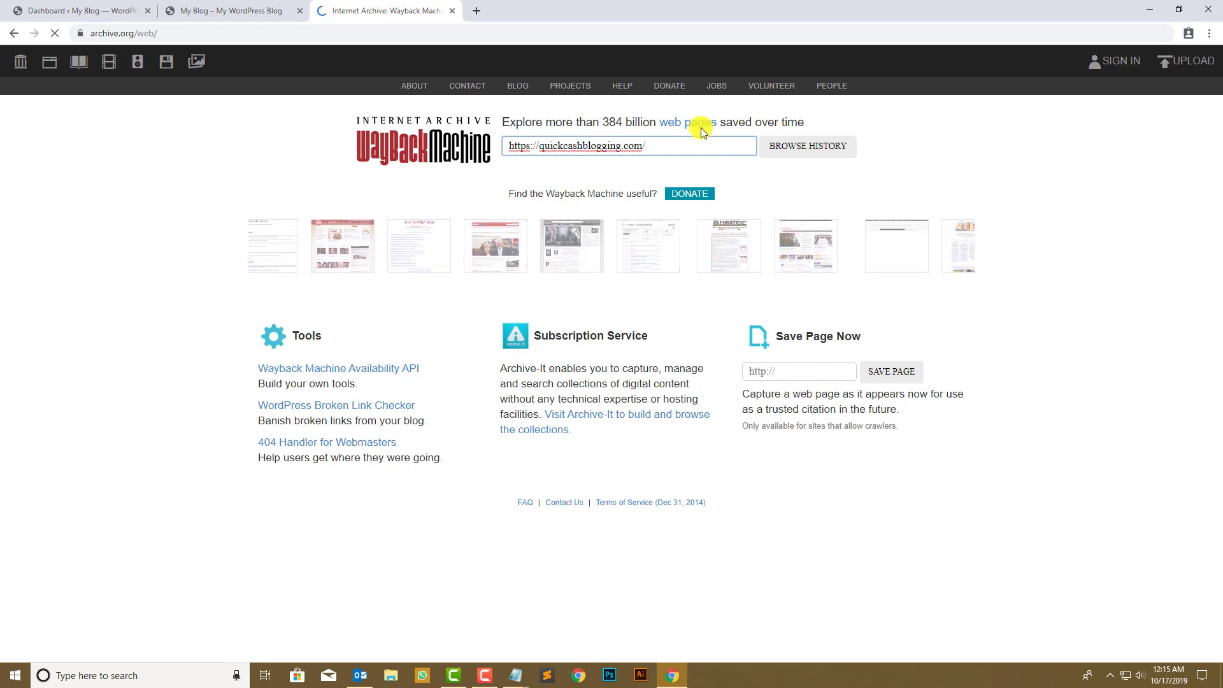
left_click(791, 145)
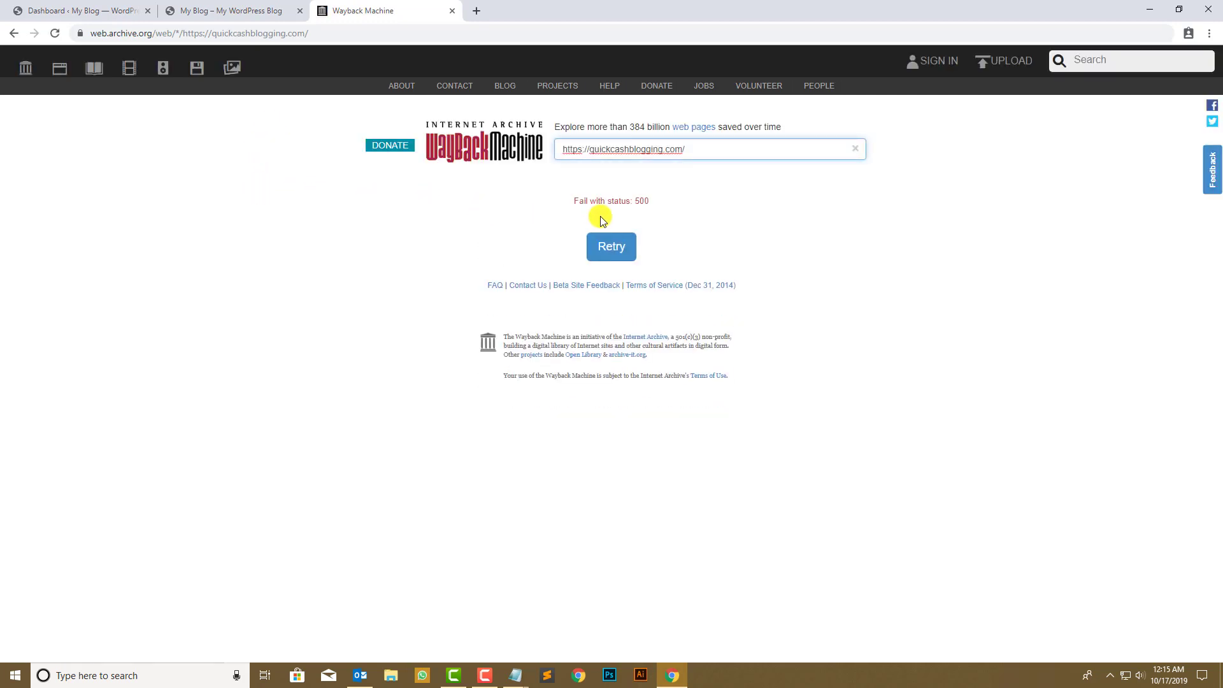
left_click(616, 245)
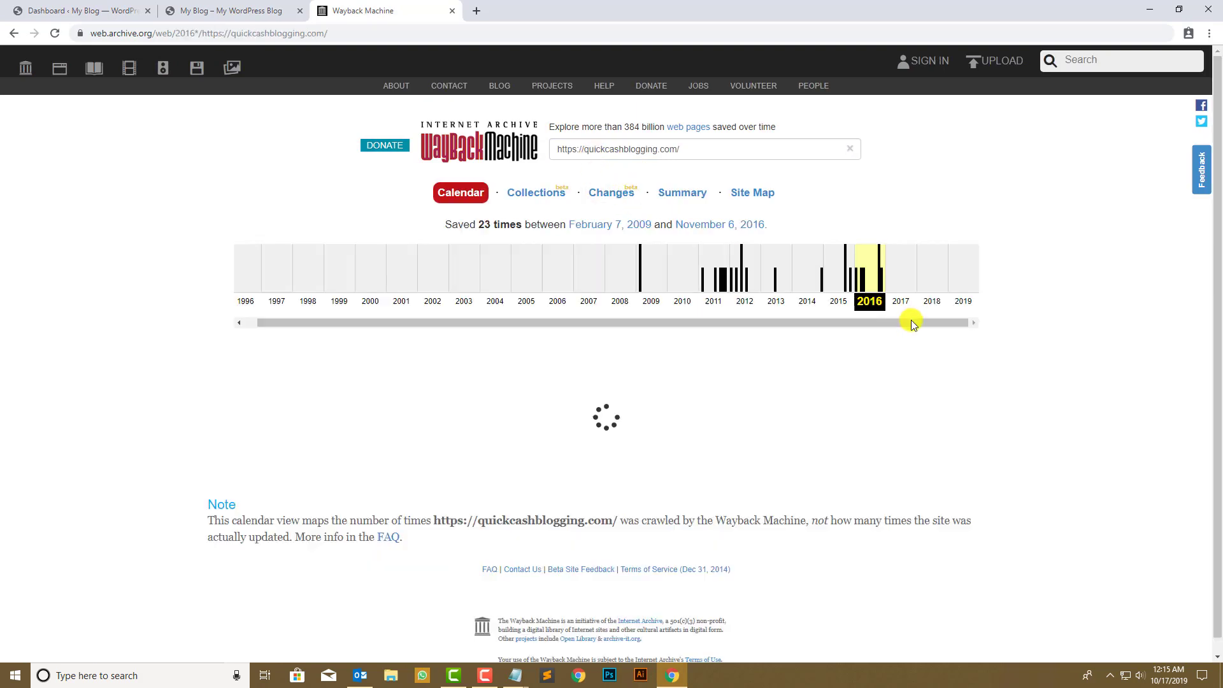
scroll(579, 424, "down", 1)
mouse_move(626, 342)
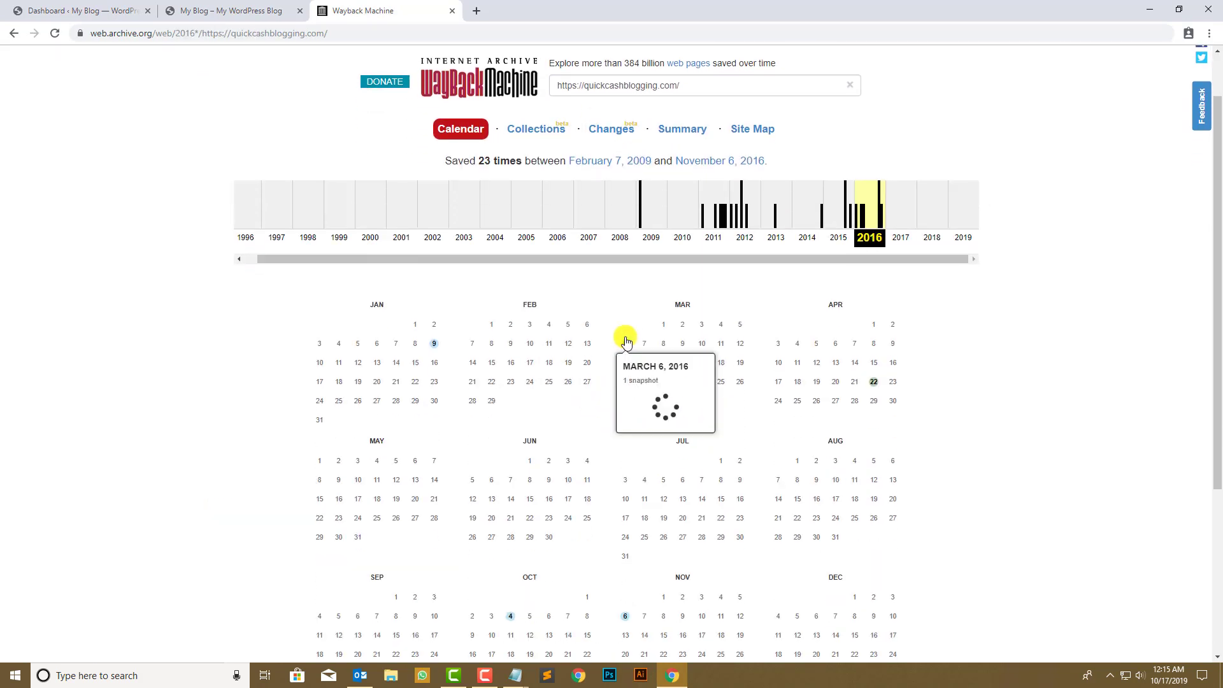
right_click(649, 396)
left_click(665, 403)
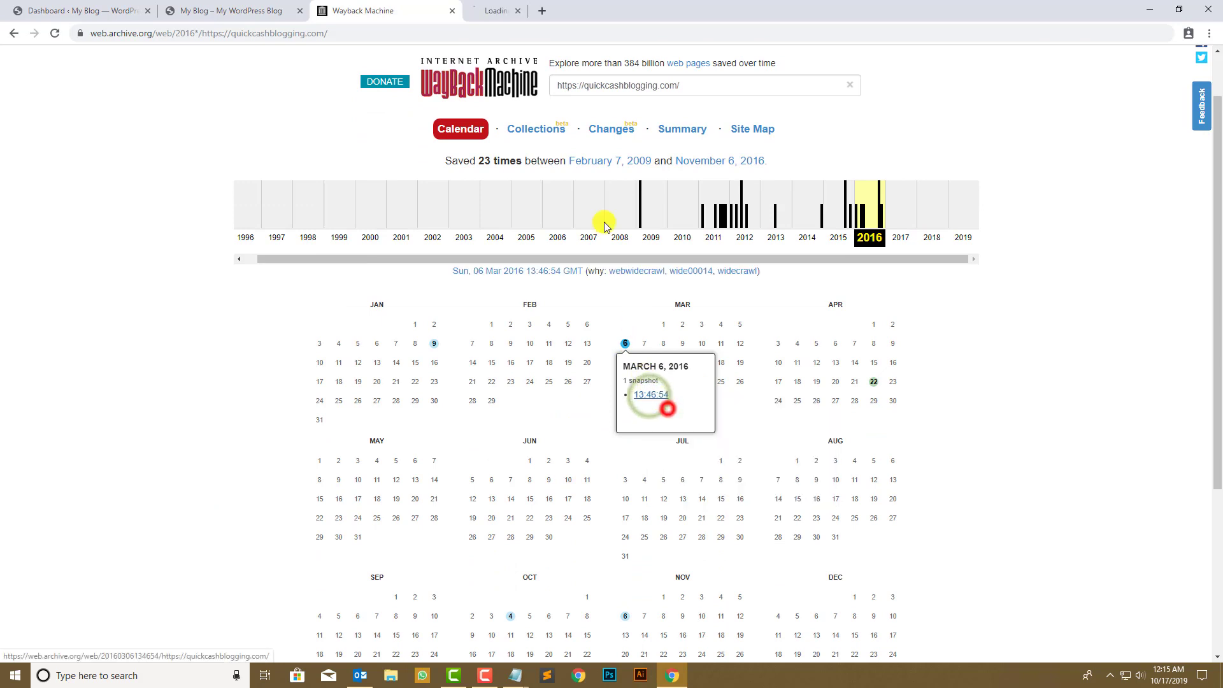
left_click(559, 8)
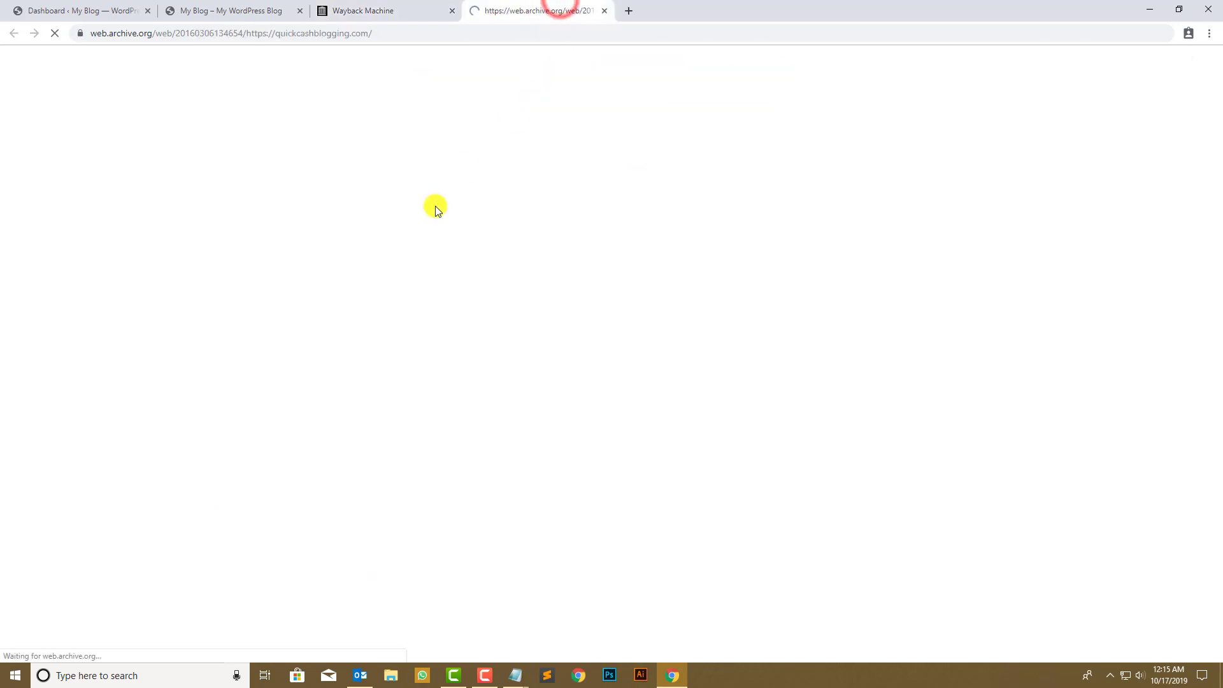
left_click(110, 9)
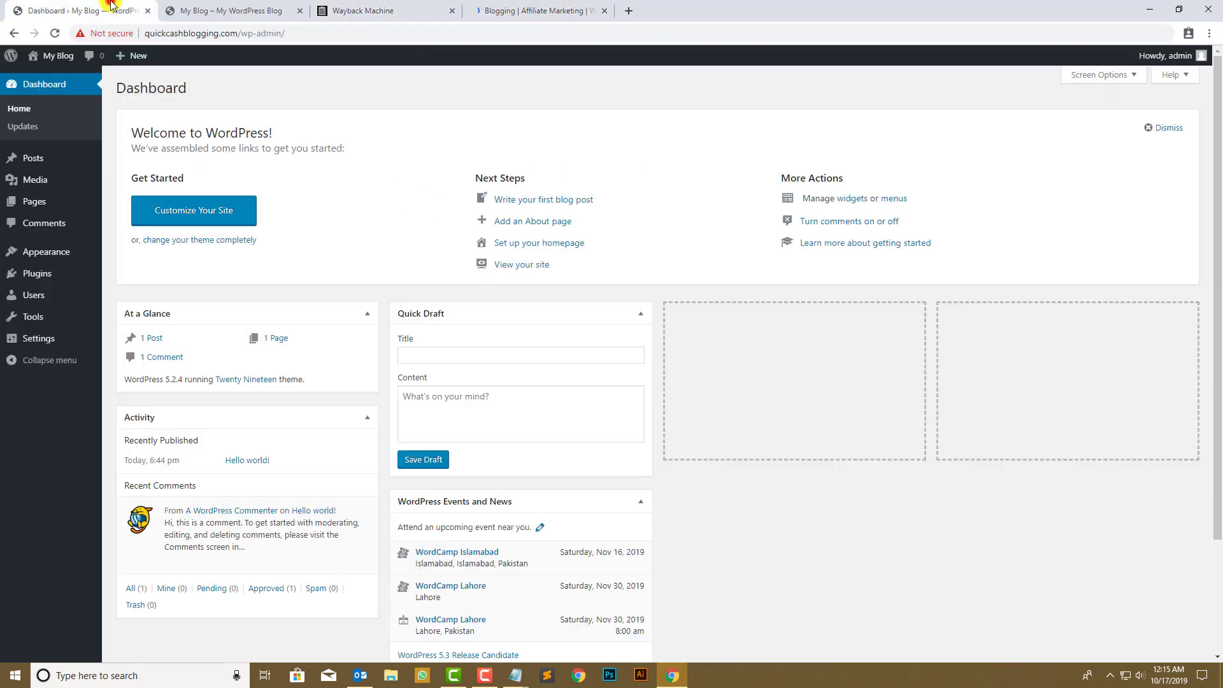
- Delete the Twenty Sixteen and Twenty Seventeen themes under Appearance > Themes
mouse_move(76, 250)
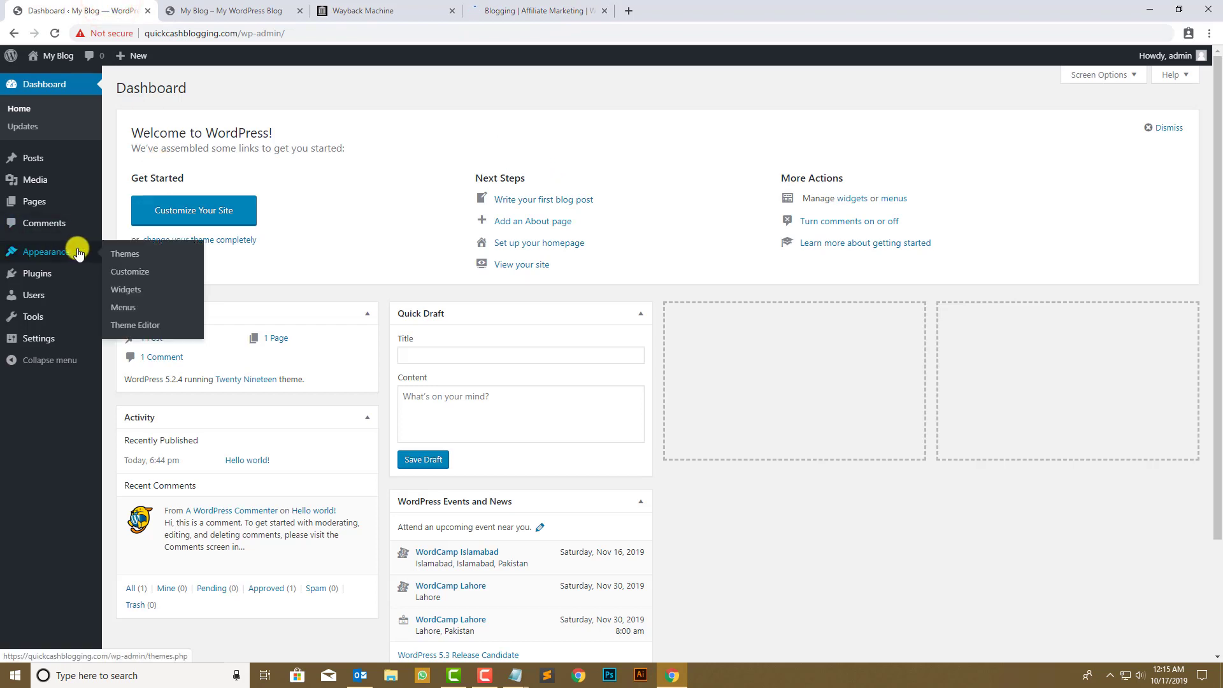
left_click(121, 253)
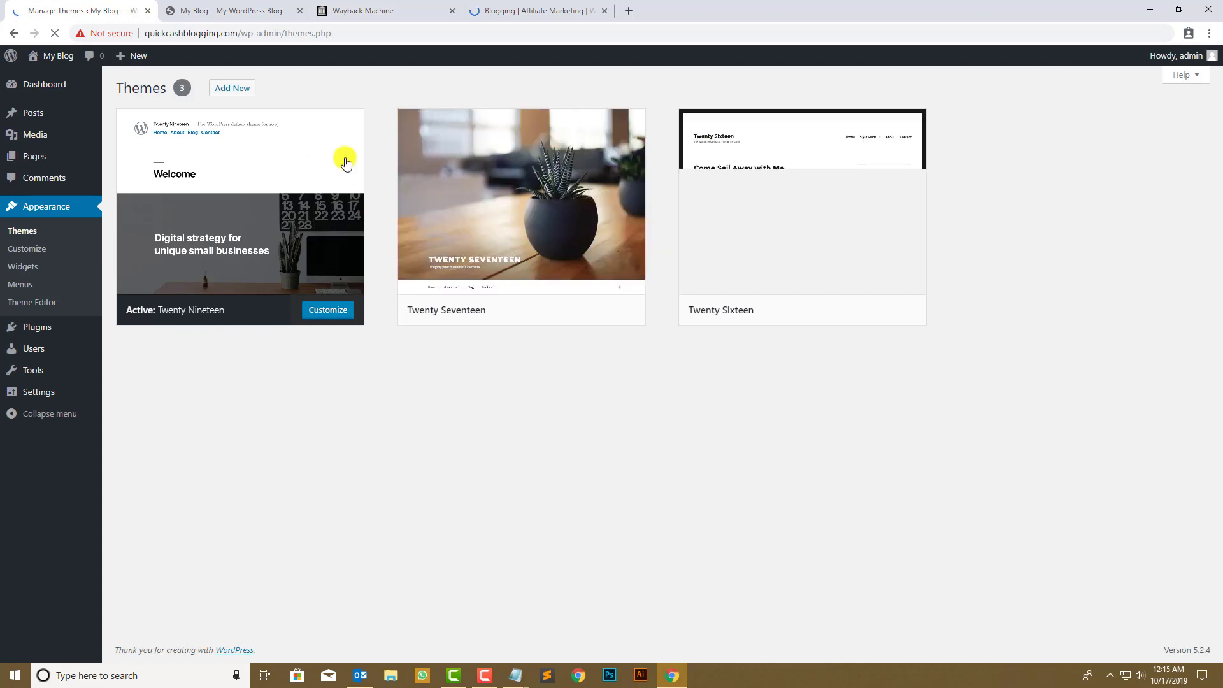
left_click(833, 218)
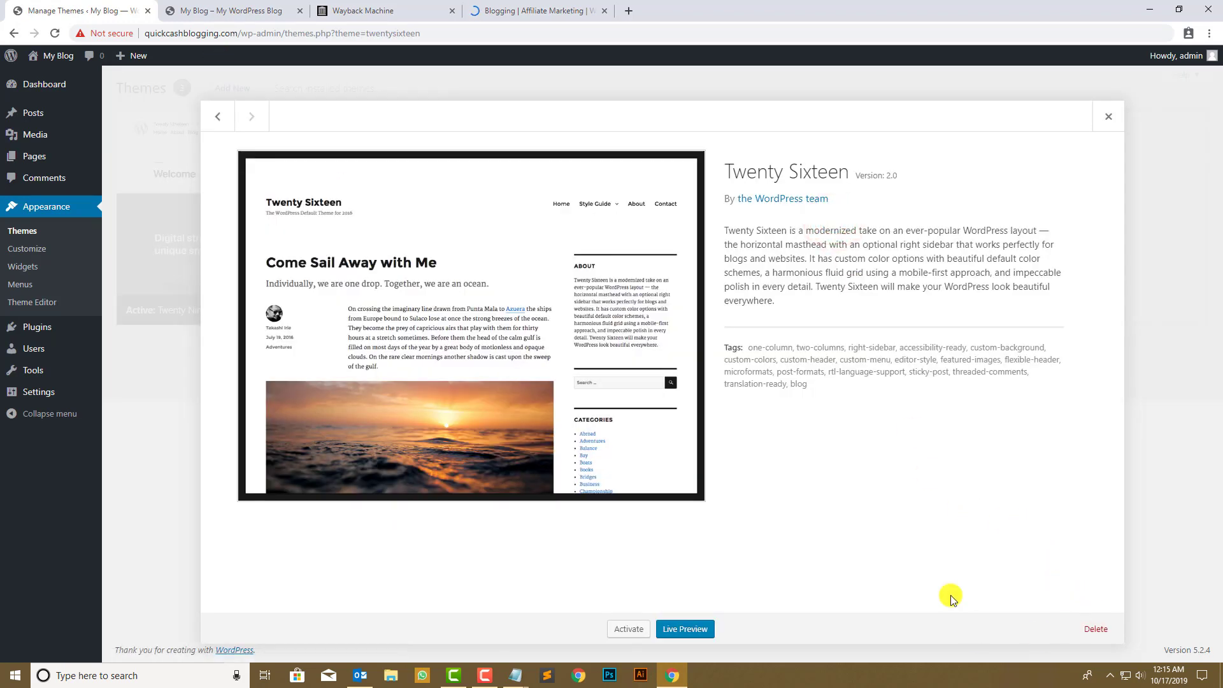
left_click(1081, 629)
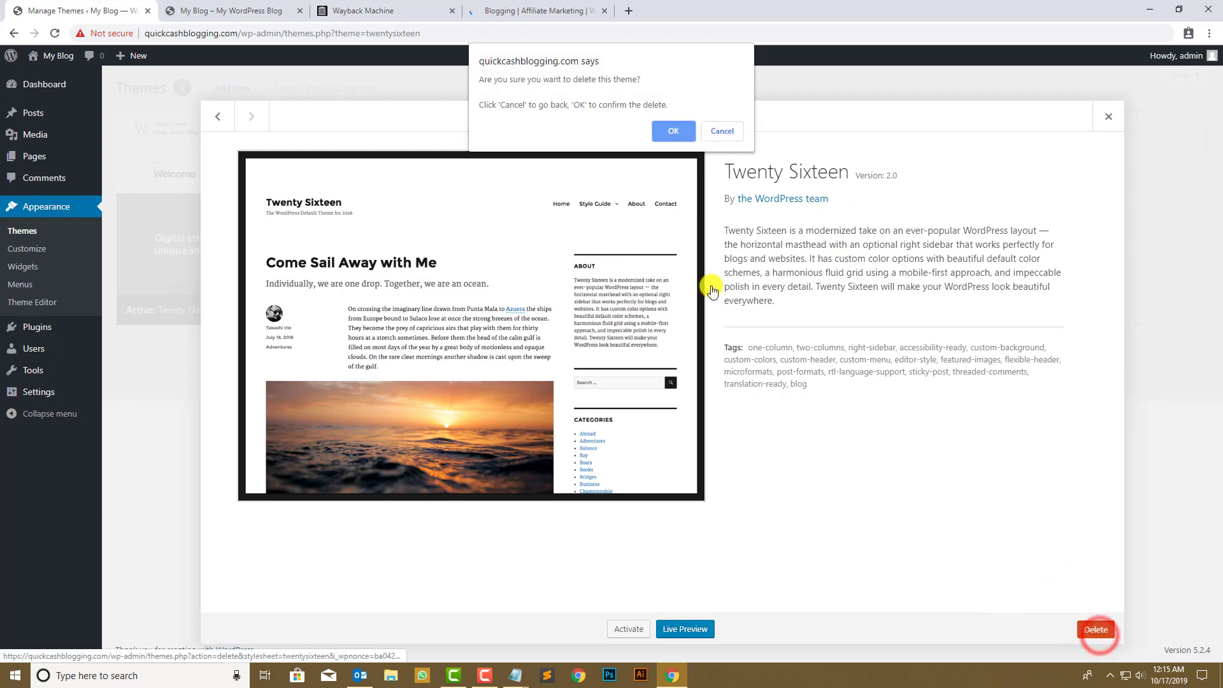
key("Return")
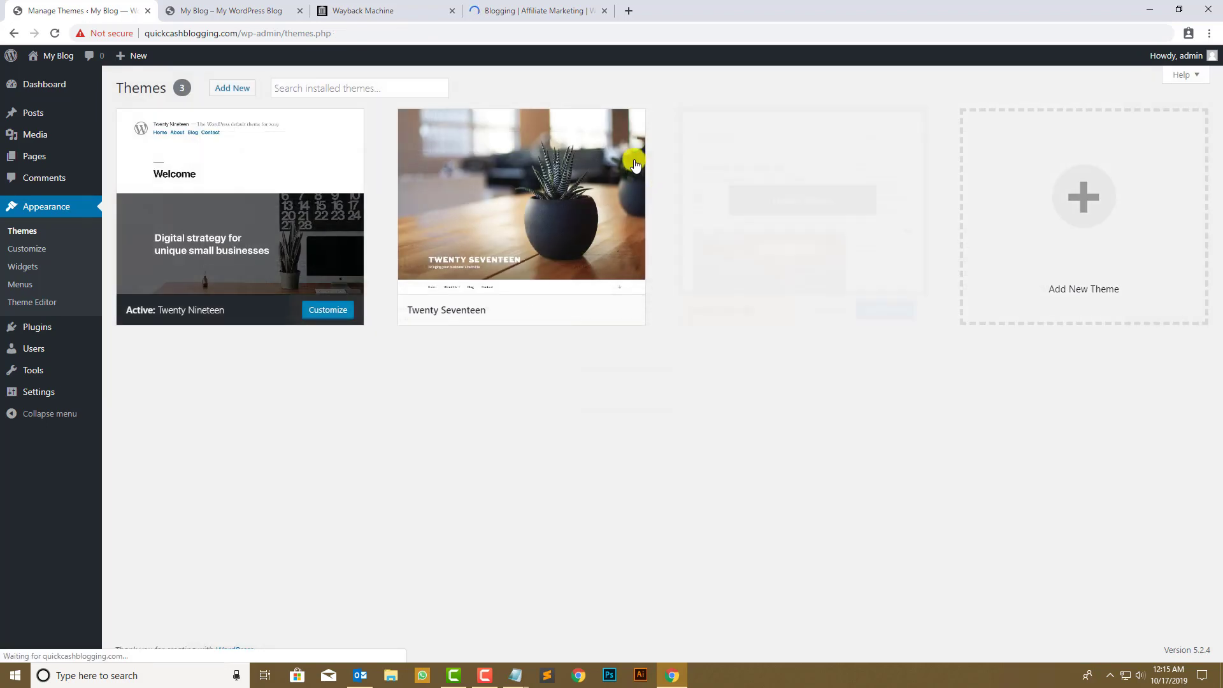
left_click(526, 196)
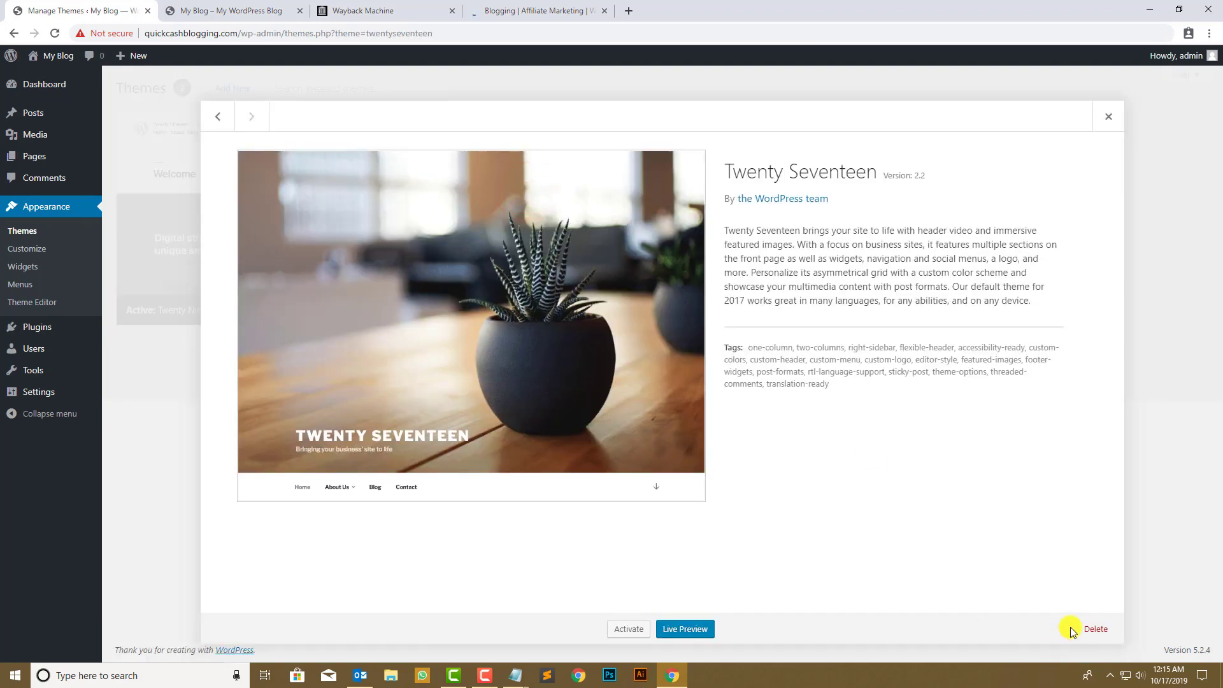
left_click(1094, 628)
left_click(673, 130)
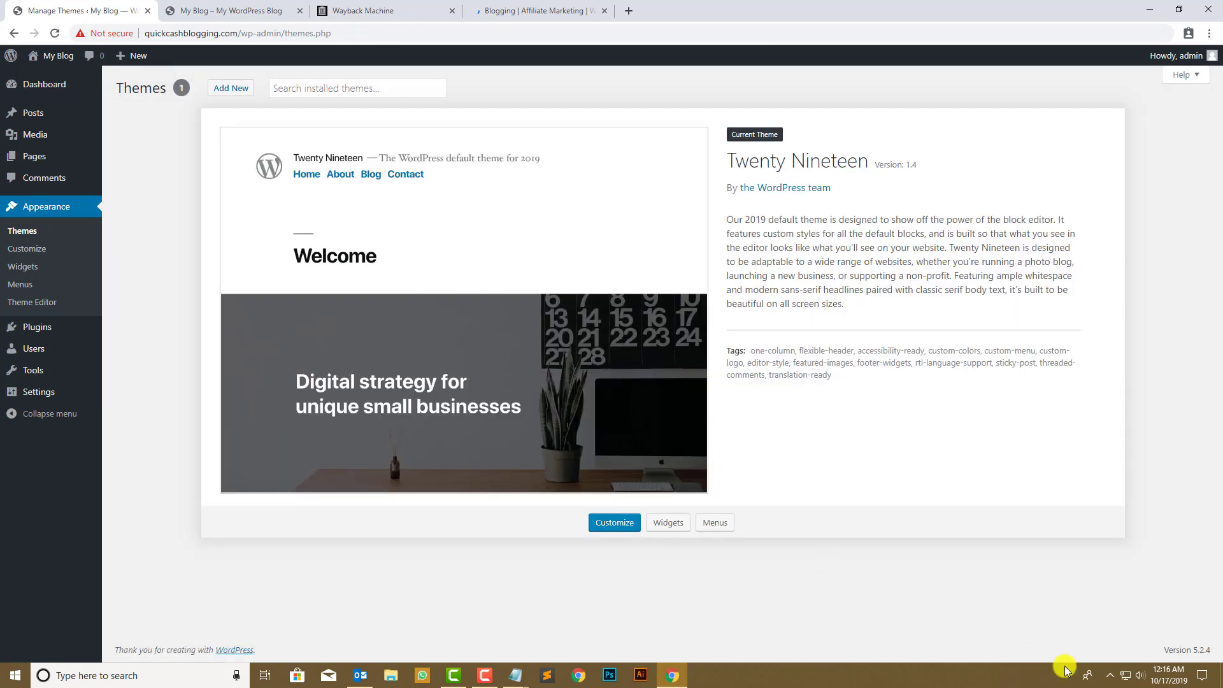
- Choose frontier.1.3.3.zip for Upload Theme by dragging it from File Explorer
left_click(217, 89)
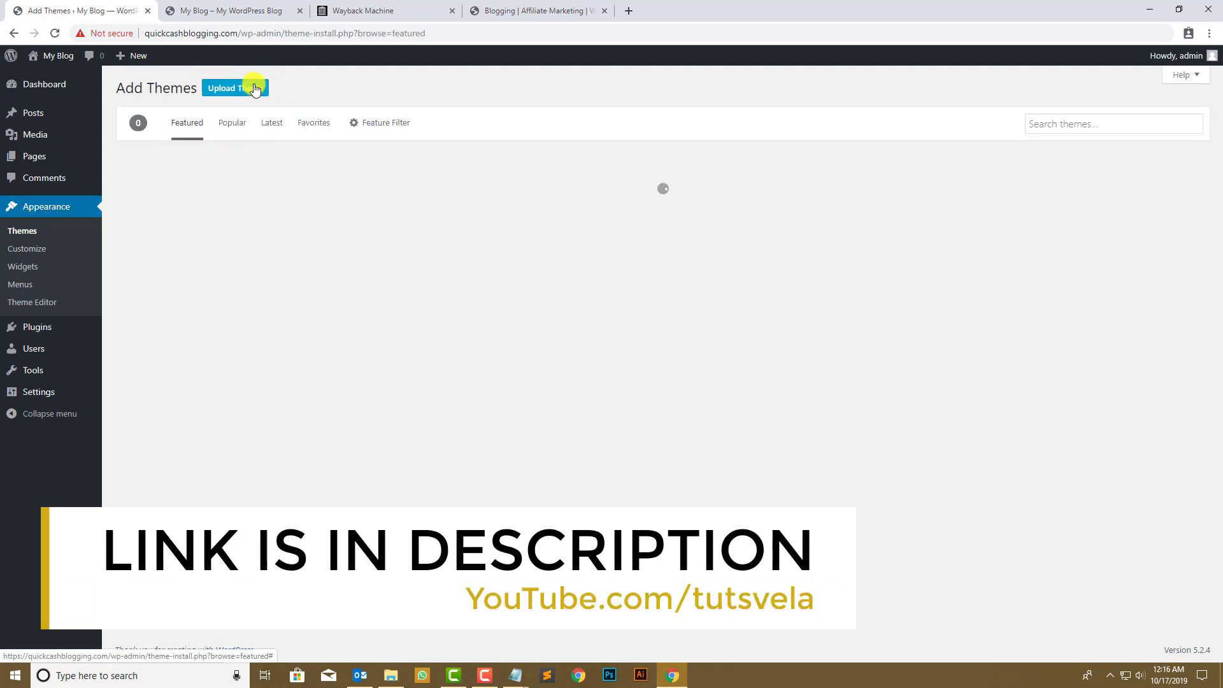
left_click(255, 90)
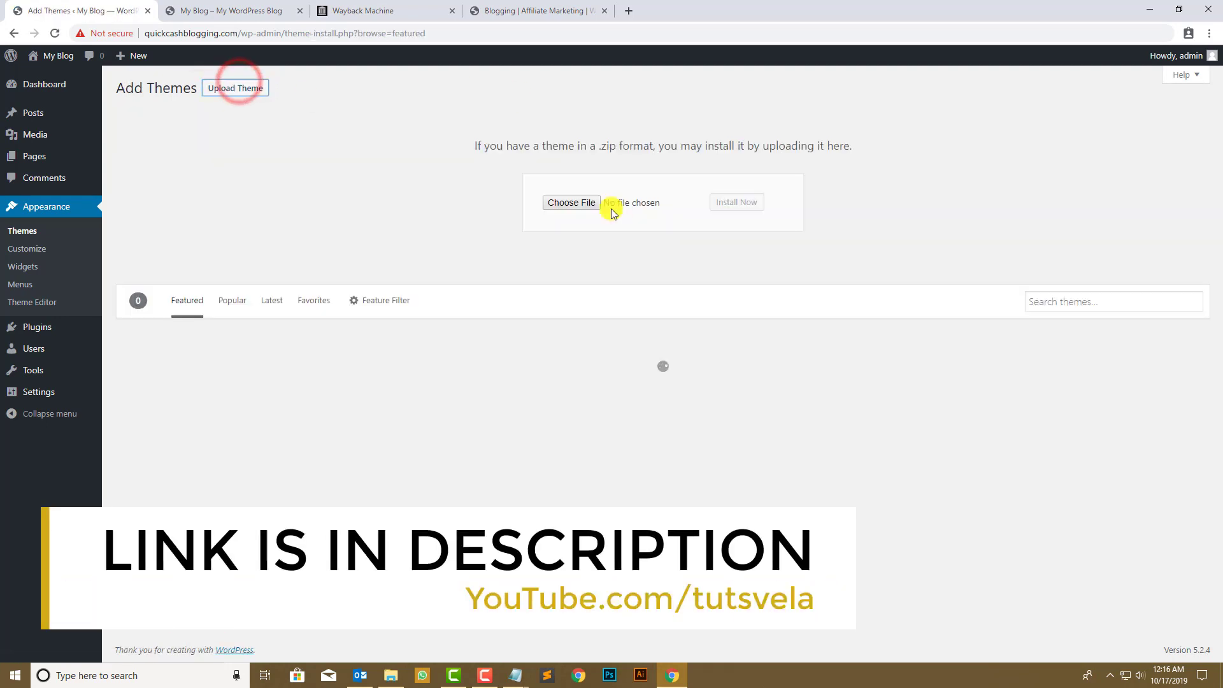
left_click(388, 680)
left_click_drag(170, 156, 566, 208)
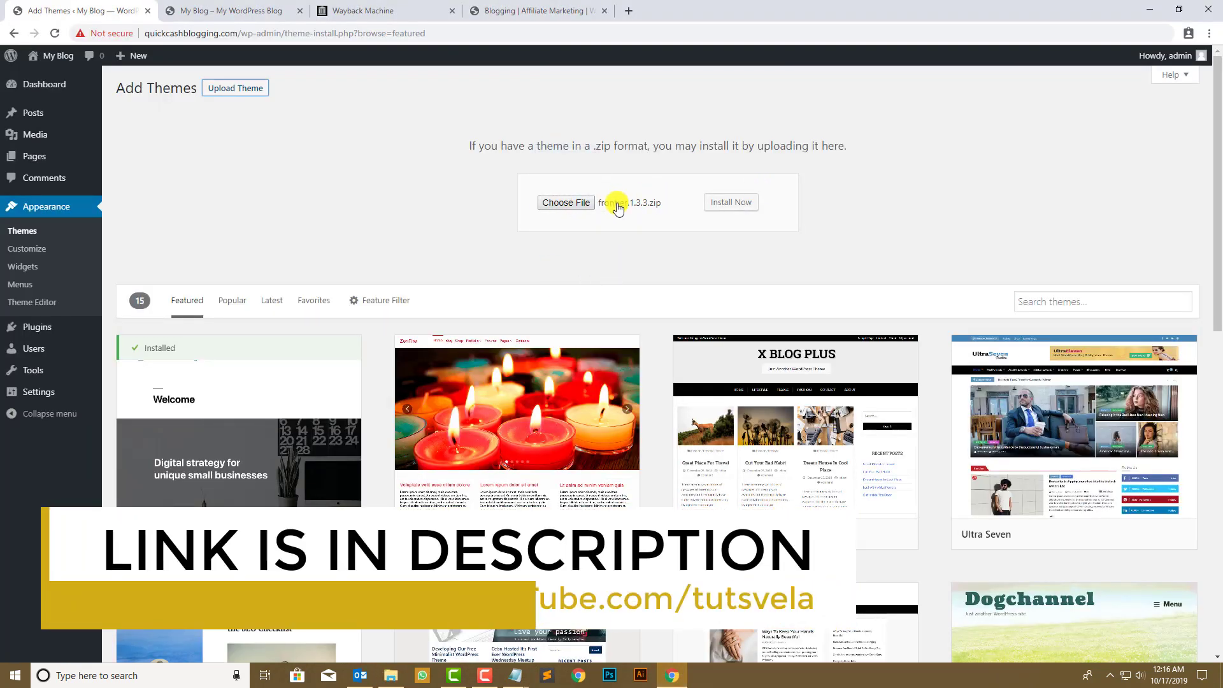
- Google 'frontier wordpress theme' in a new tab
left_click(624, 11)
type("fron")
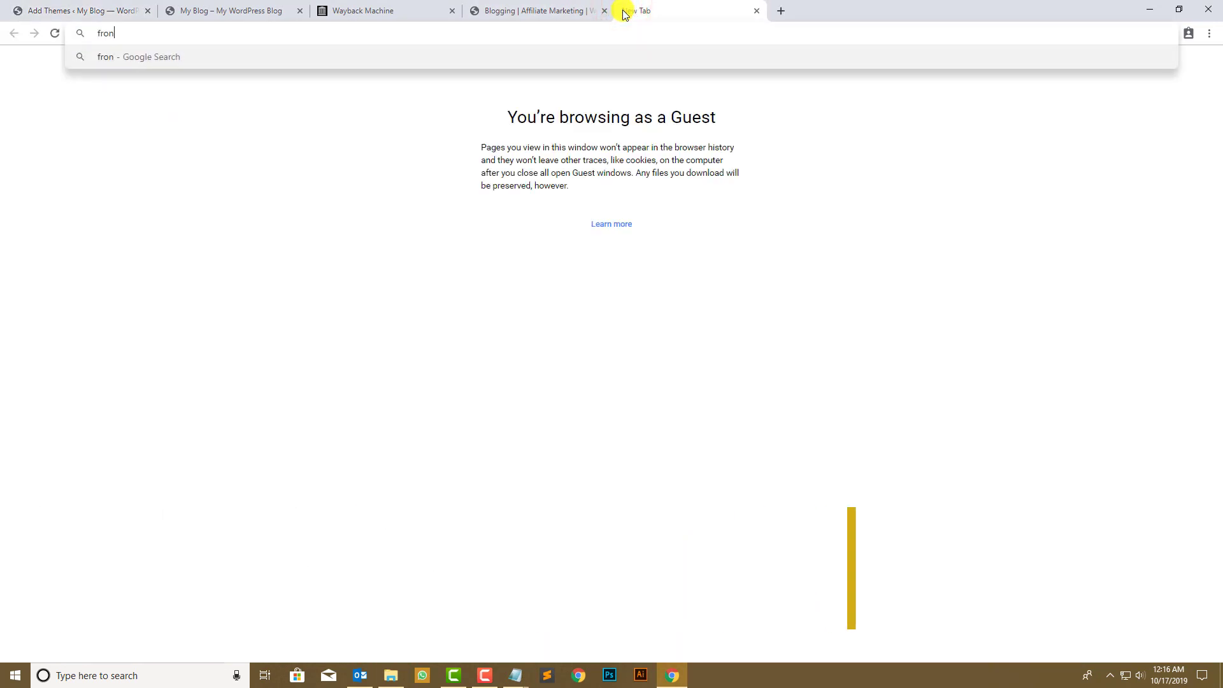
type("tier")
key("Return")
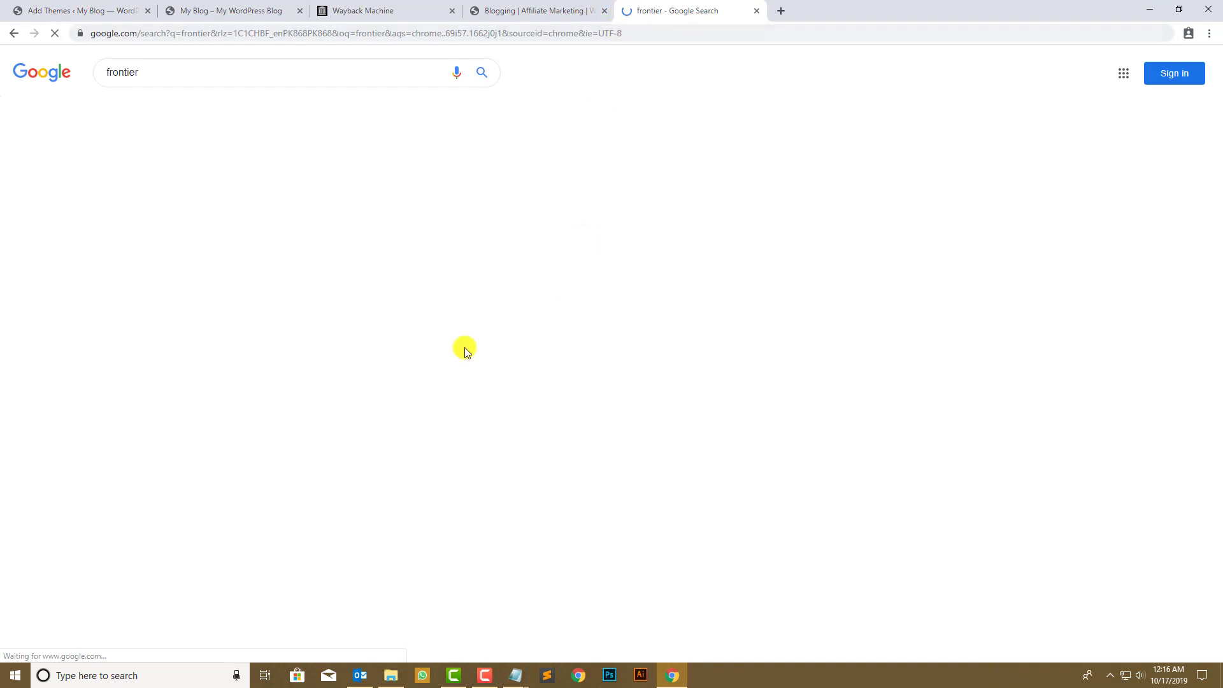
left_click(187, 80)
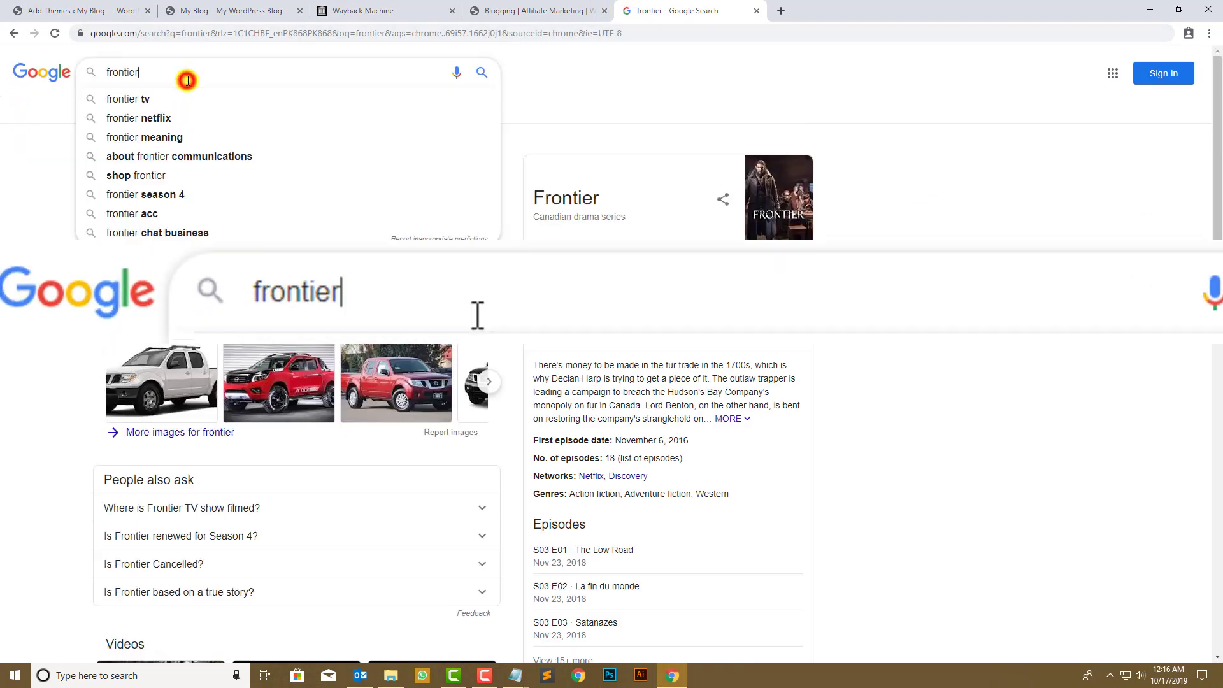
type("wordpre")
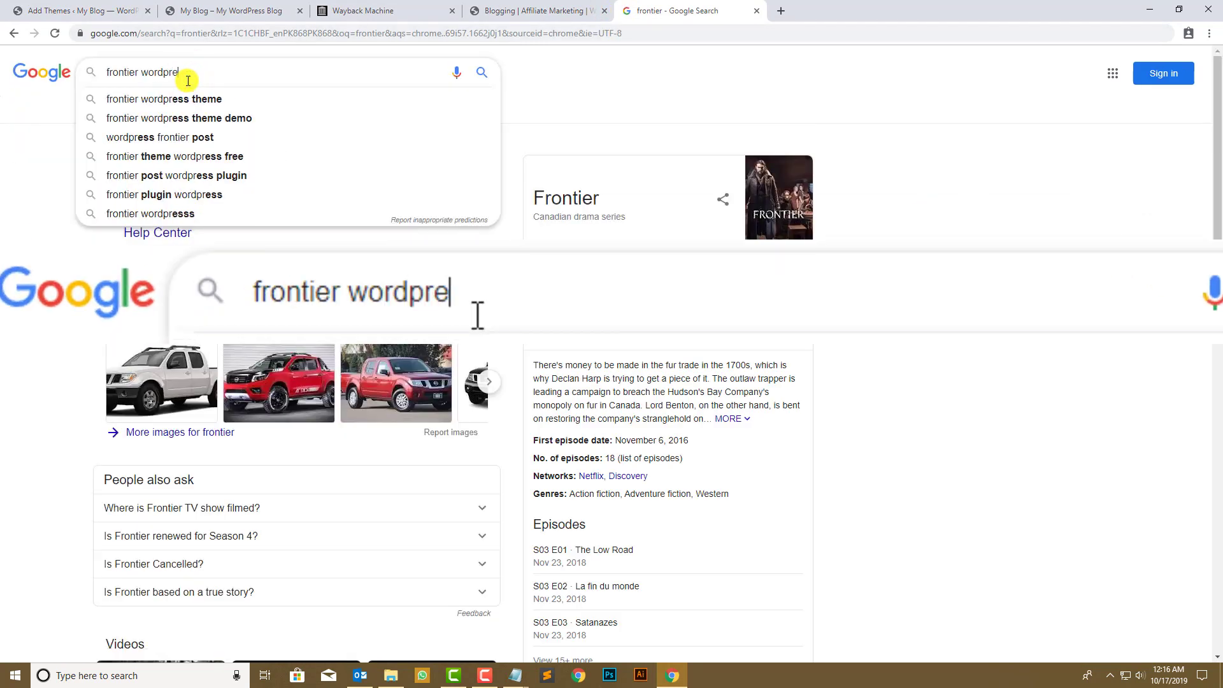
type("s")
key("Down")
key("Return")
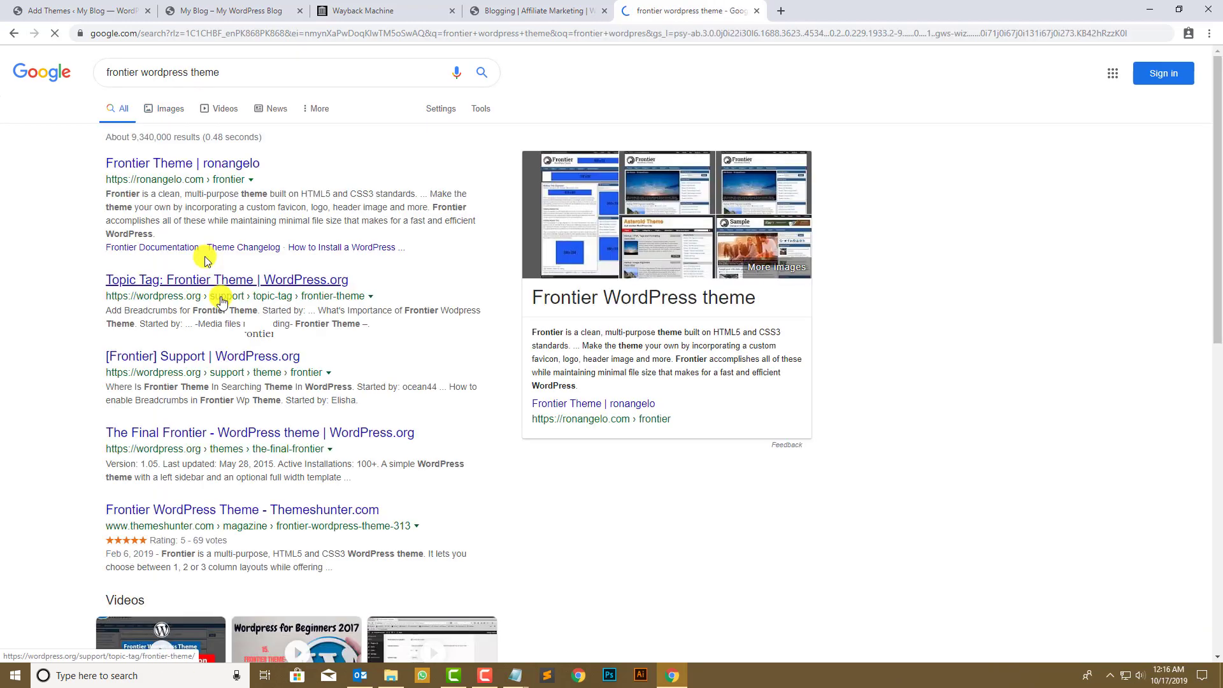
- Check the Frontier Theme download on ronangelo.com, then install frontier.1.3.3.zip in WordPress
left_click(229, 164)
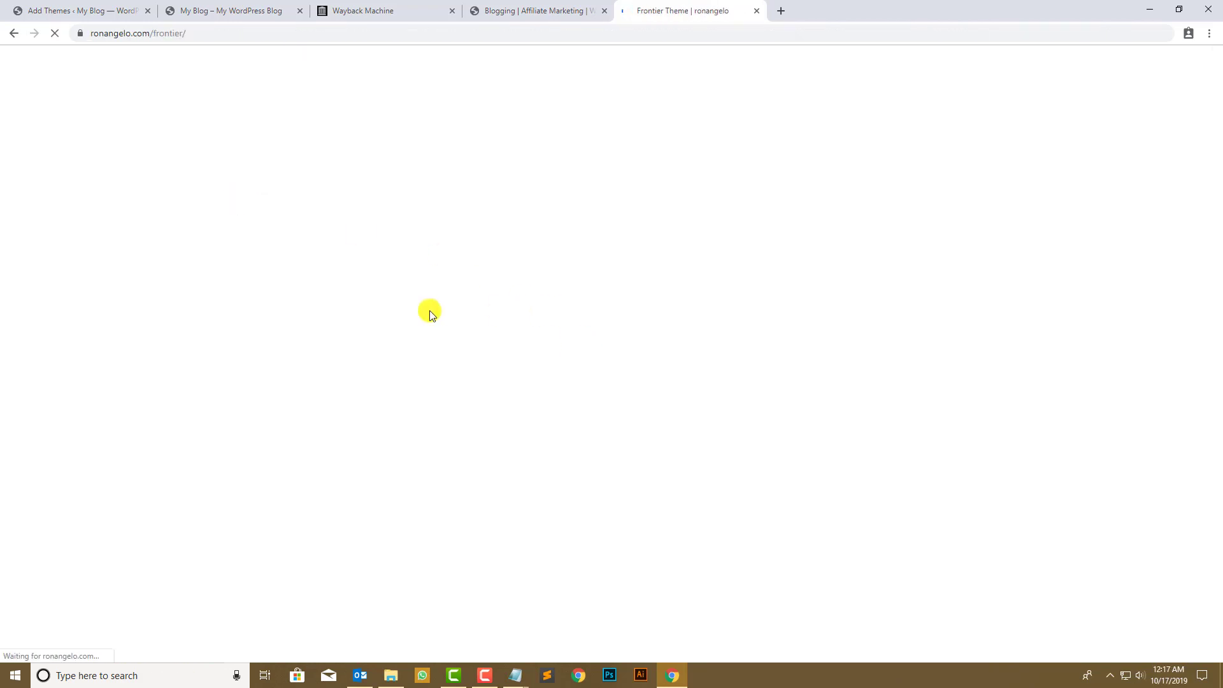
scroll(254, 357, "down", 5)
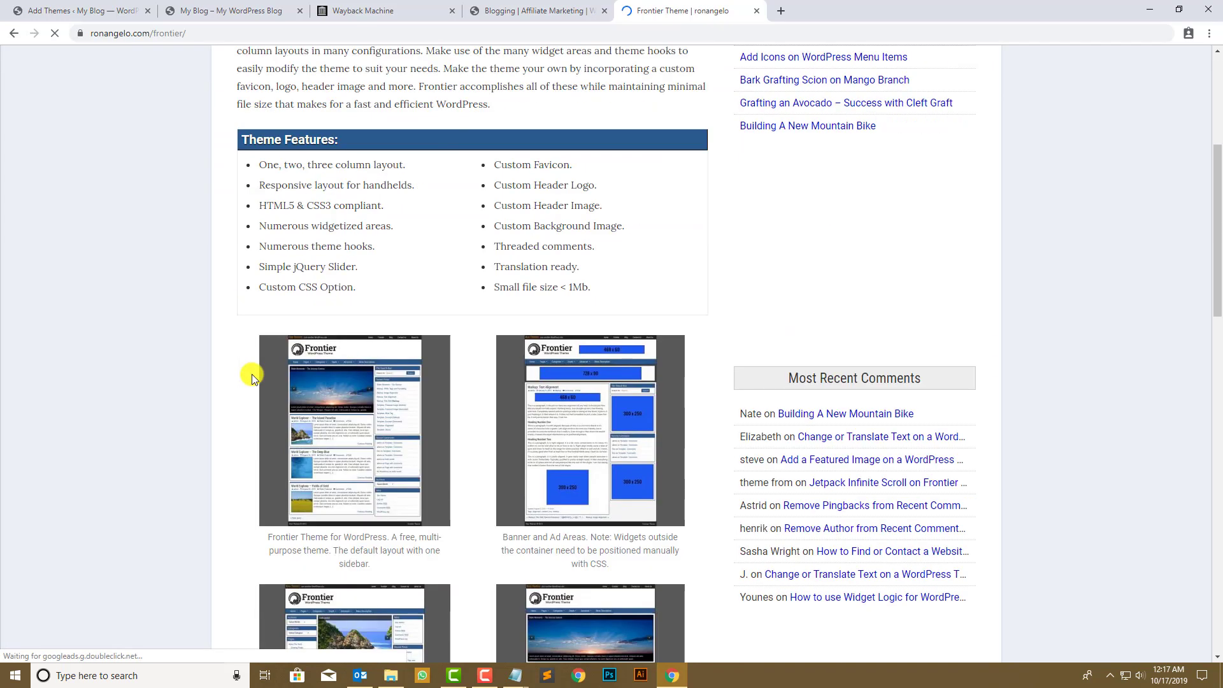
scroll(242, 409, "down", 8)
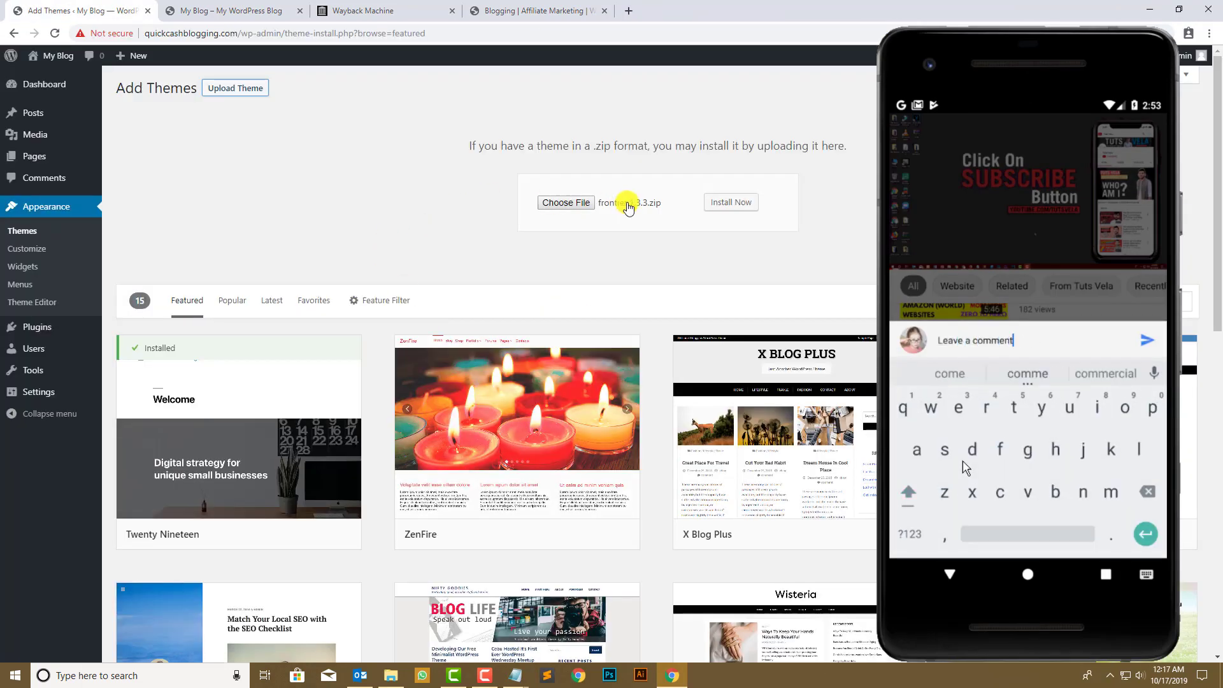
left_click(715, 203)
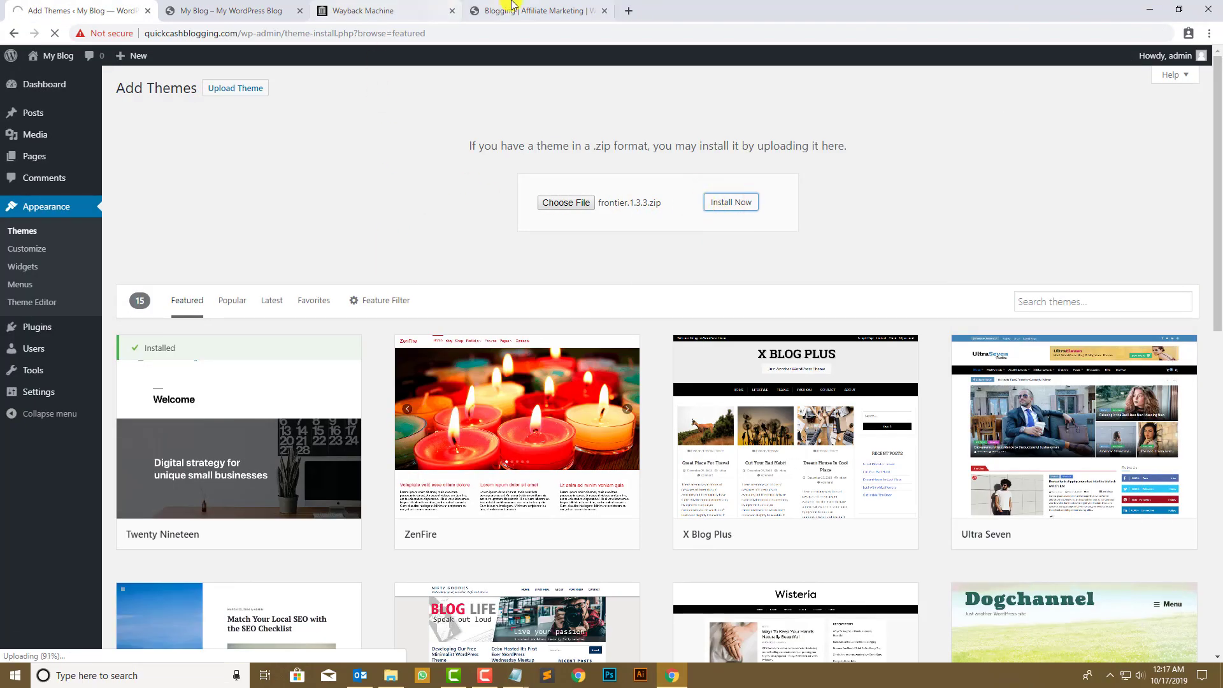
- Dismiss the popup over the archived Wayback page and scroll through the post
left_click(486, 14)
left_click(811, 170)
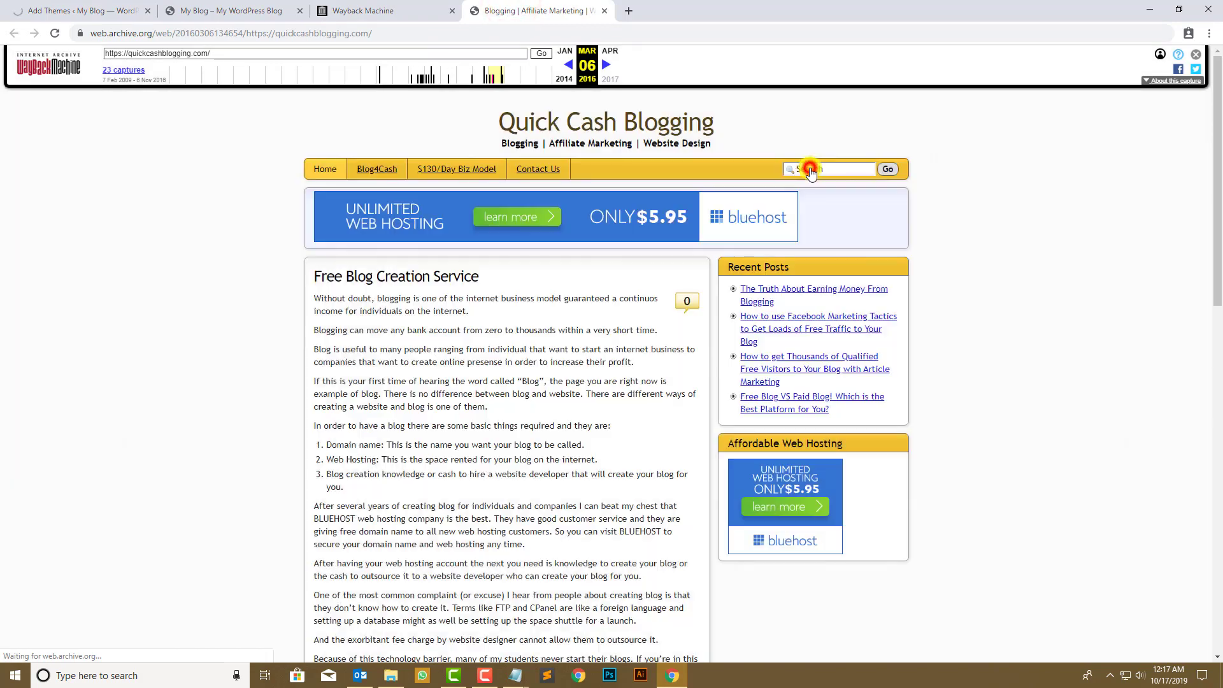
scroll(314, 268, "down", 6)
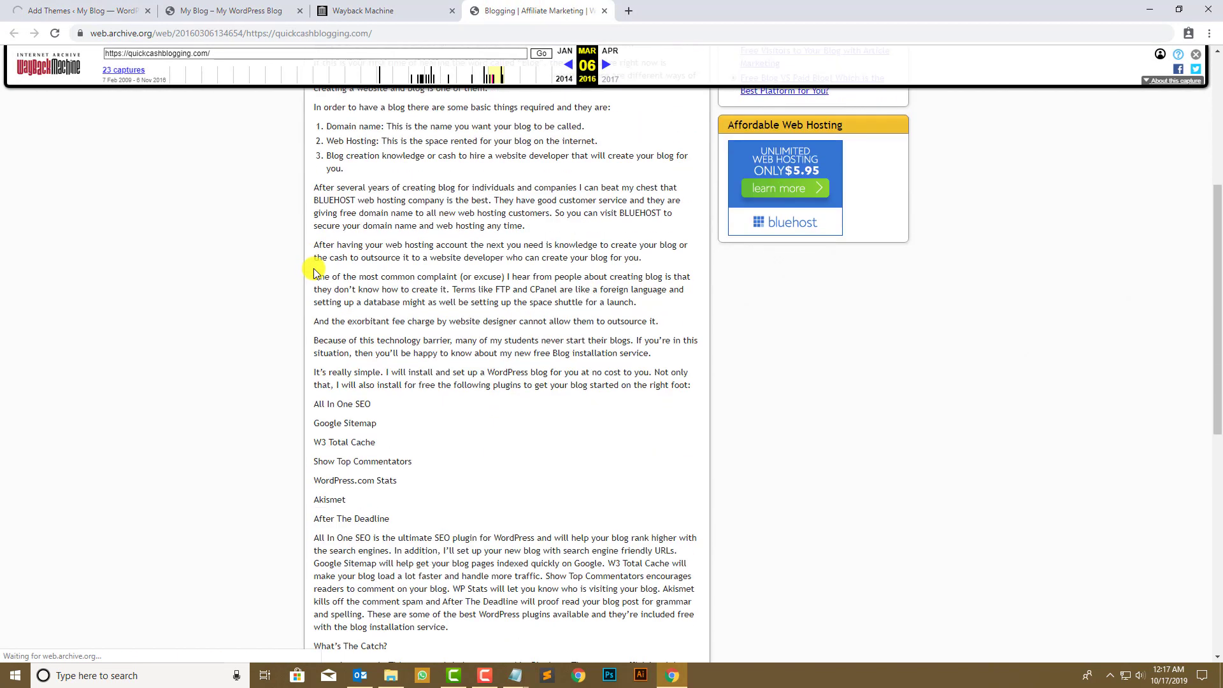
scroll(314, 273, "up", 6)
scroll(314, 273, "down", 15)
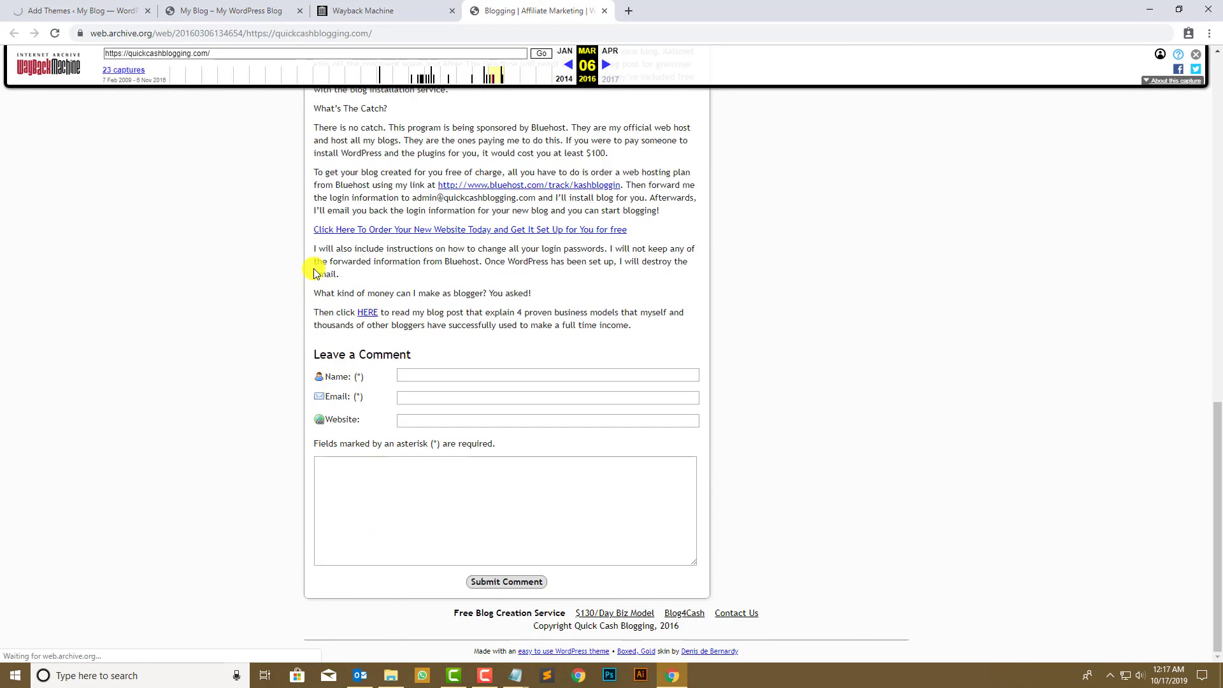
scroll(314, 271, "up", 15)
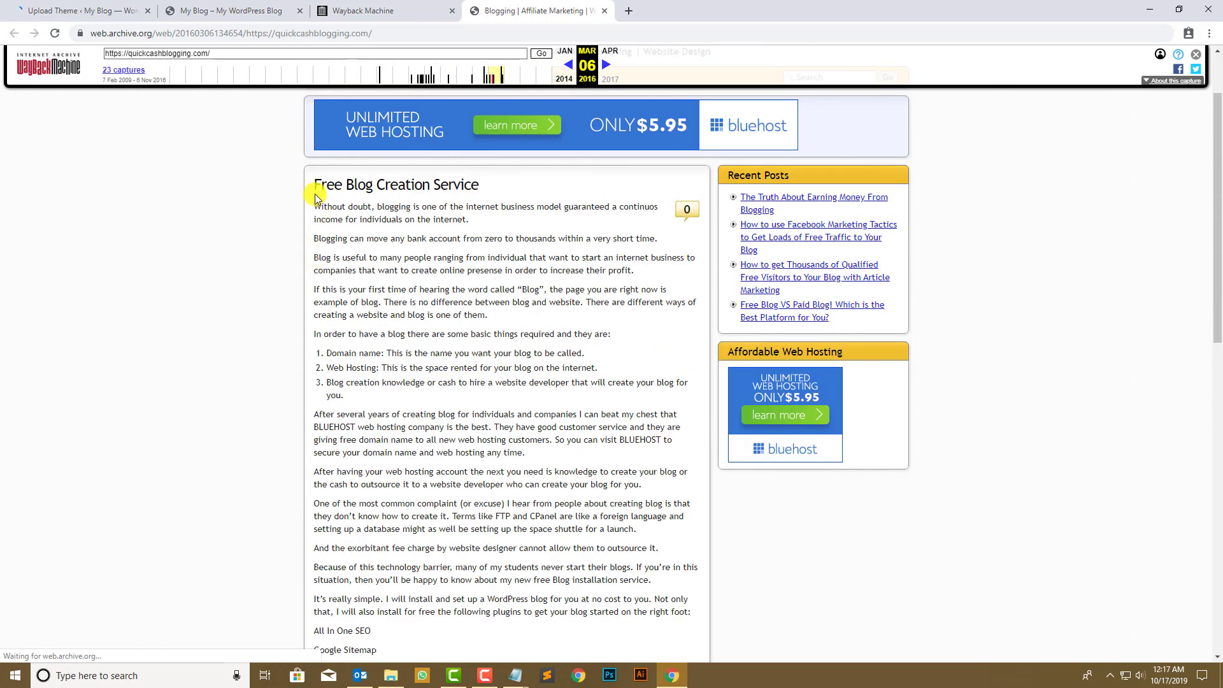
- Copy the post title 'Free Blog Creation Service' and review the rest of the archived post
left_click_drag(316, 188, 468, 198)
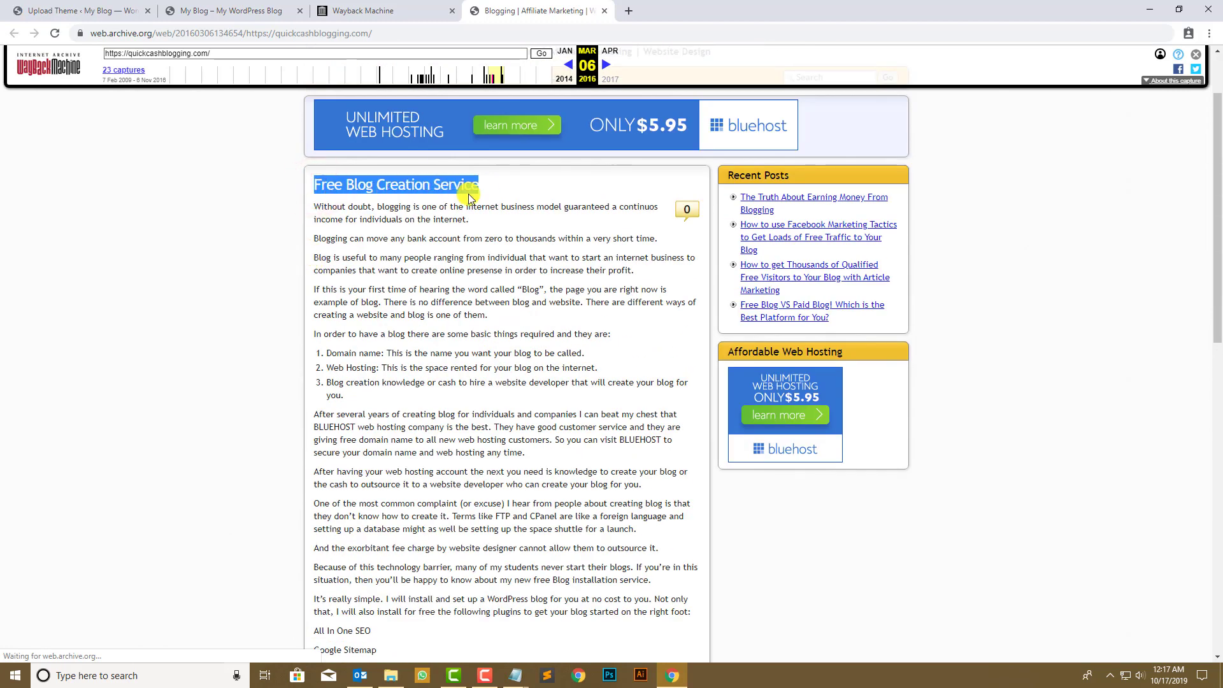
right_click(448, 188)
left_click(460, 201)
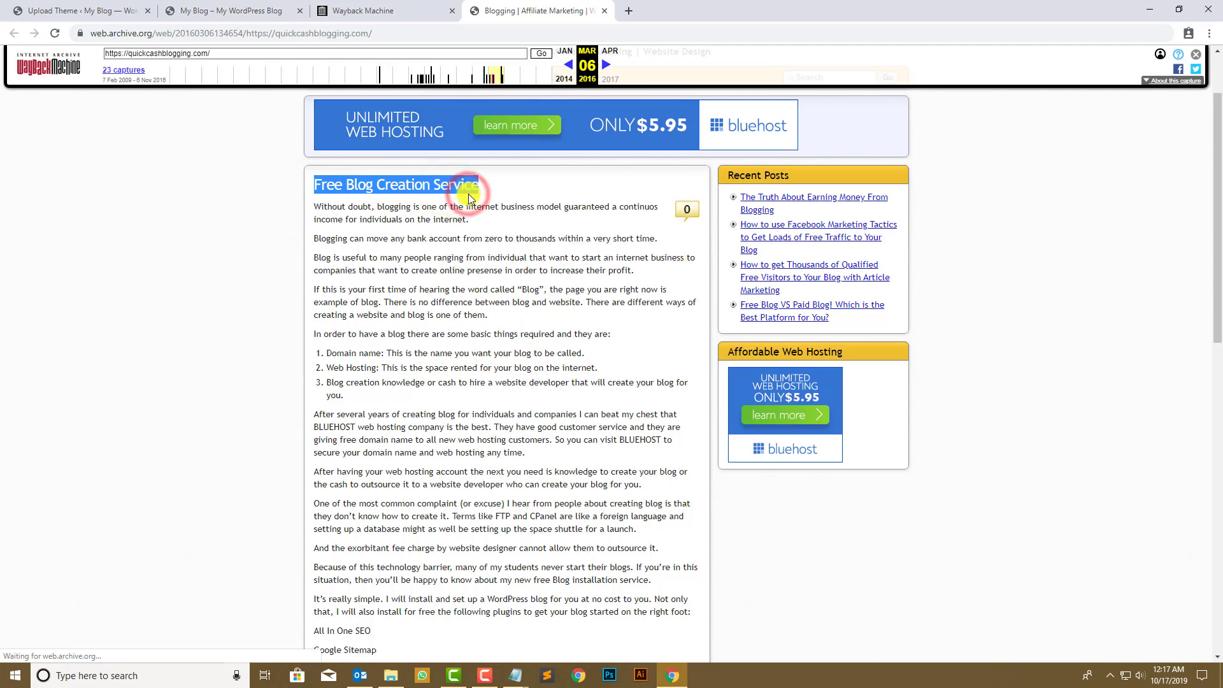
scroll(308, 242, "down", 10)
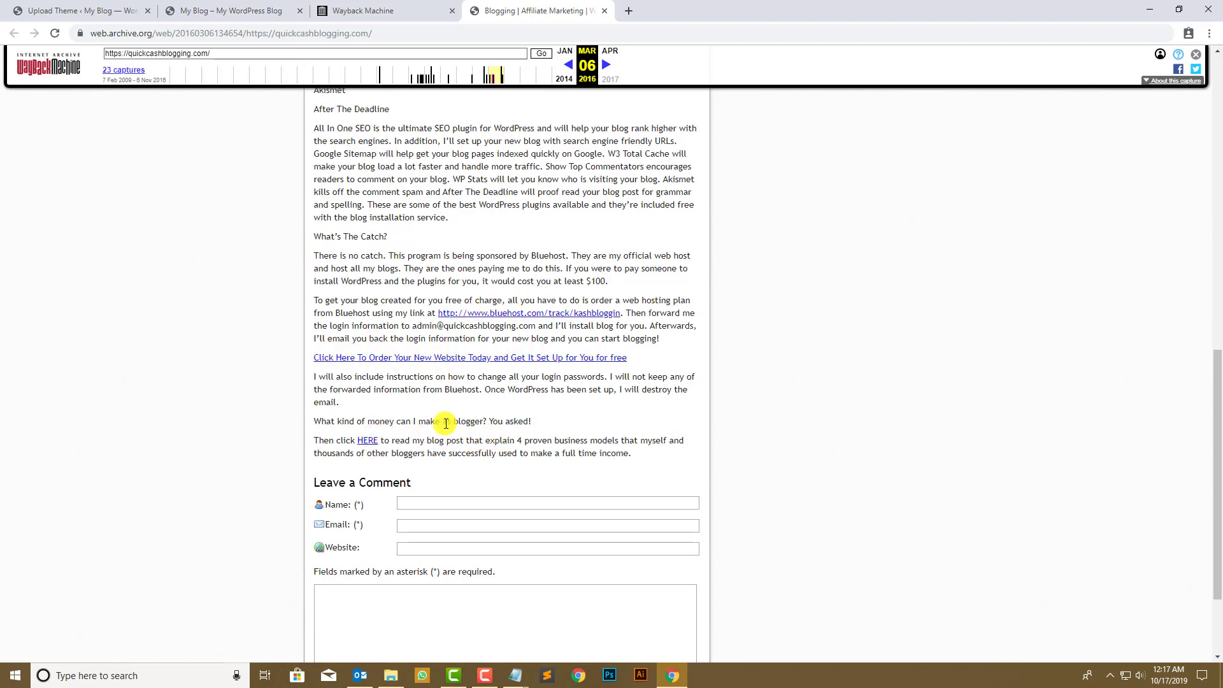
scroll(389, 412, "down", 2)
scroll(400, 323, "up", 13)
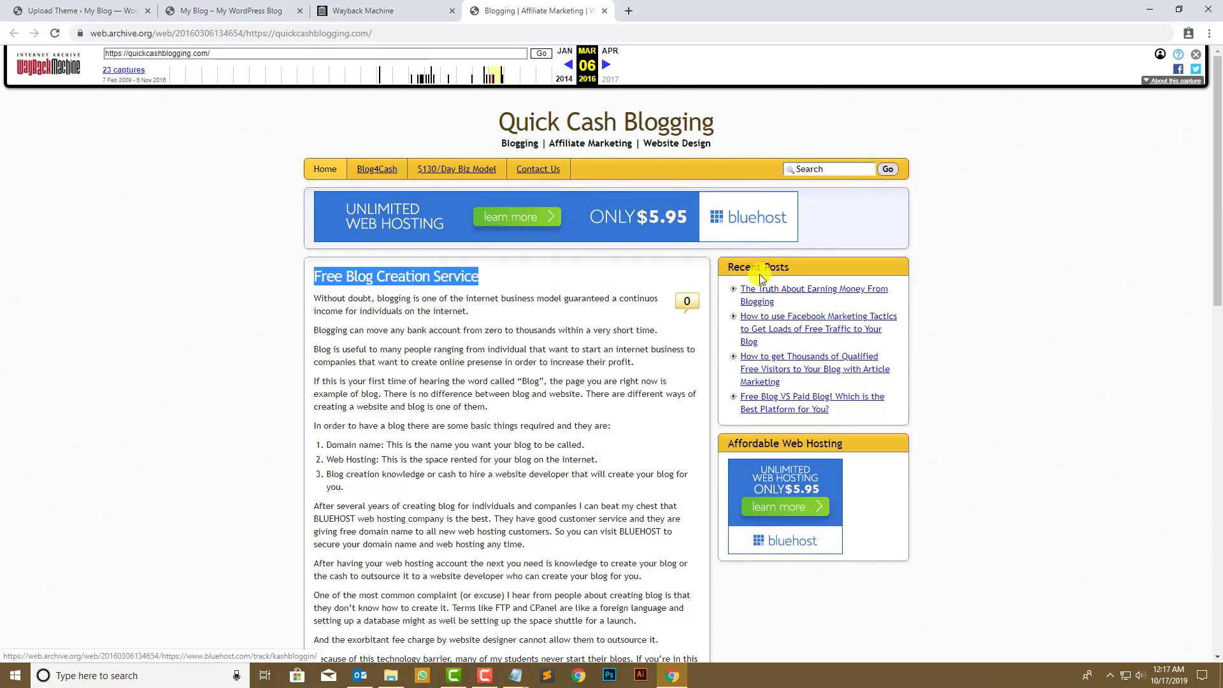
left_click(162, 303)
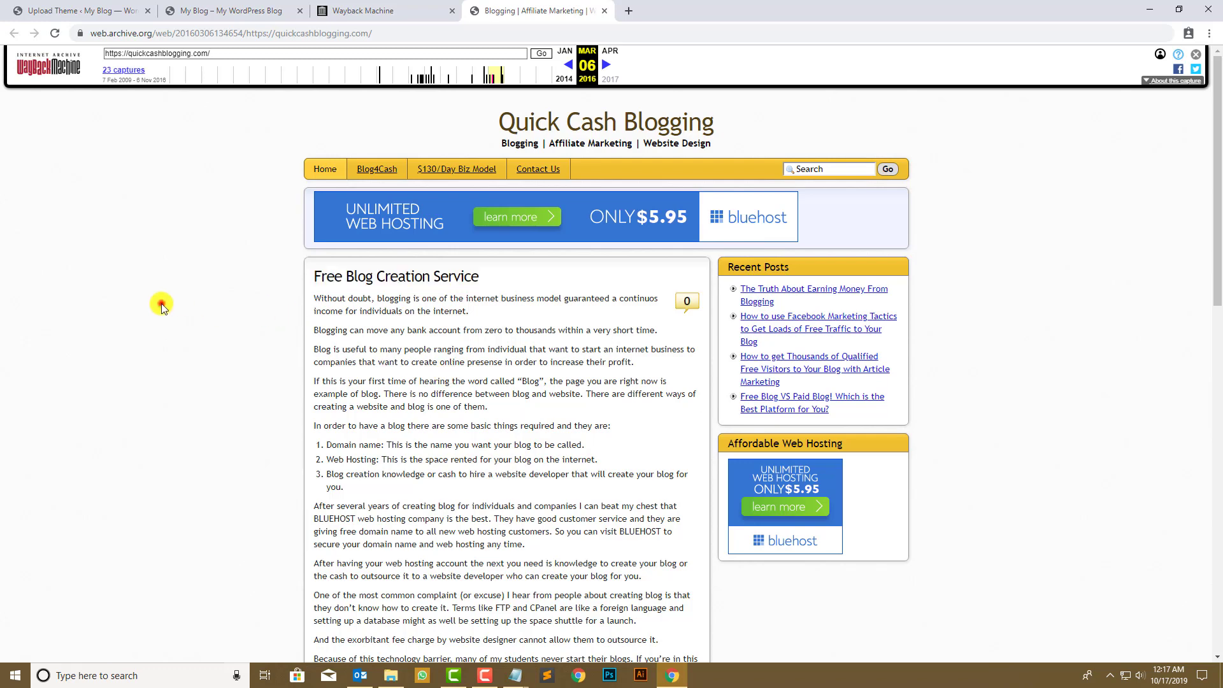
left_click(78, 9)
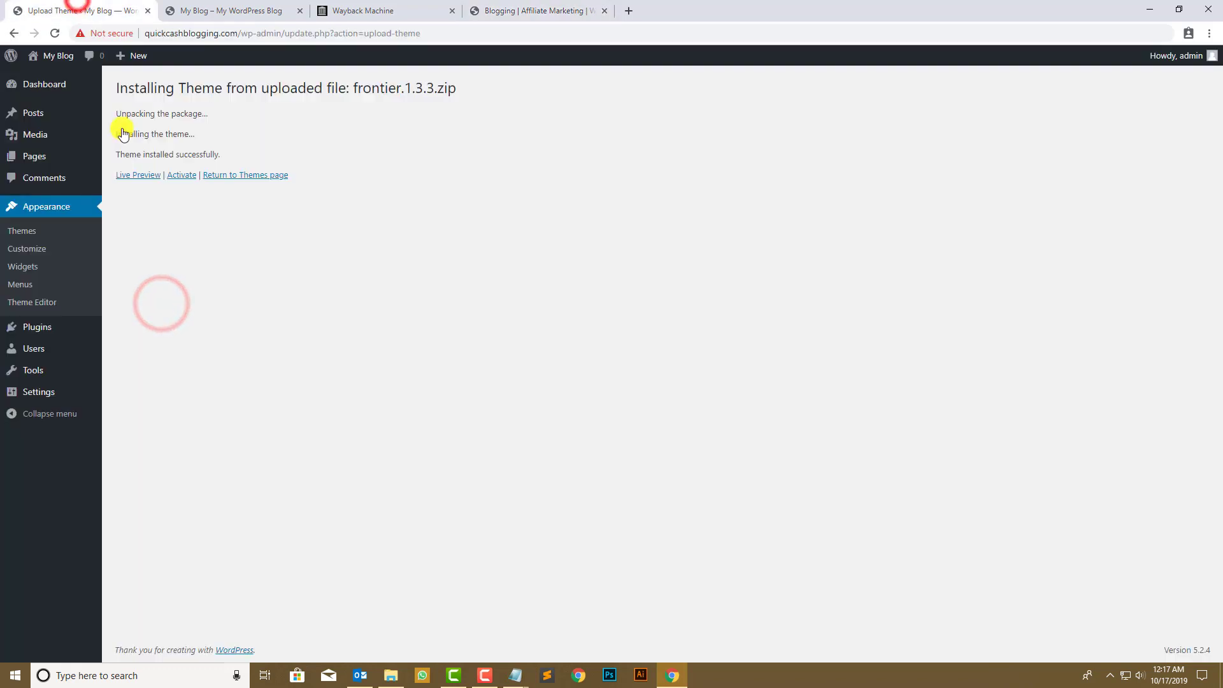
- Activate Frontier, check its layout on the reloaded front page, then open Appearance > Customize
left_click(191, 178)
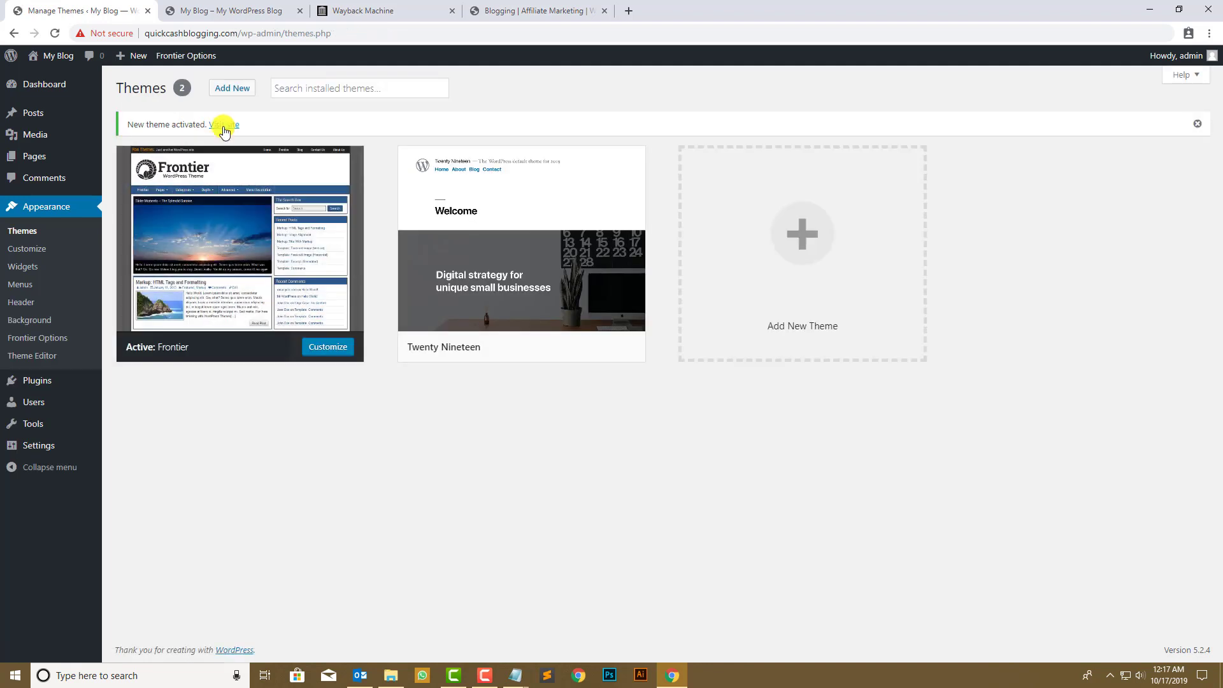
left_click(232, 10)
left_click(54, 34)
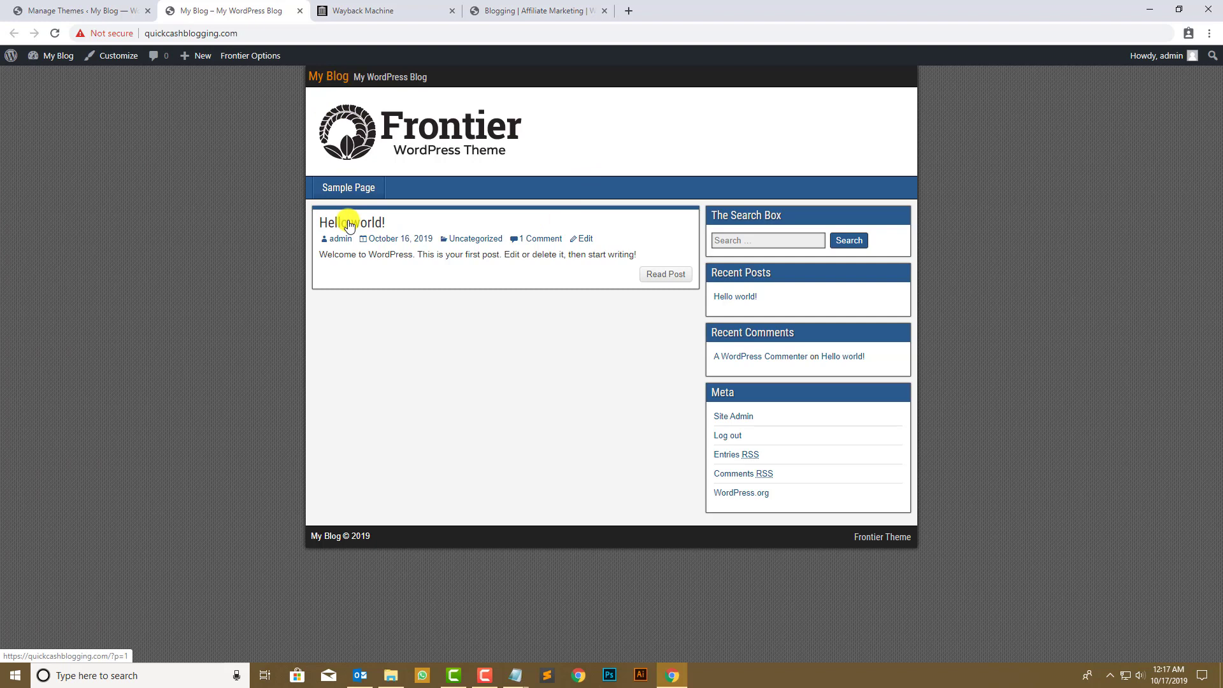
left_click(50, 11)
left_click(36, 252)
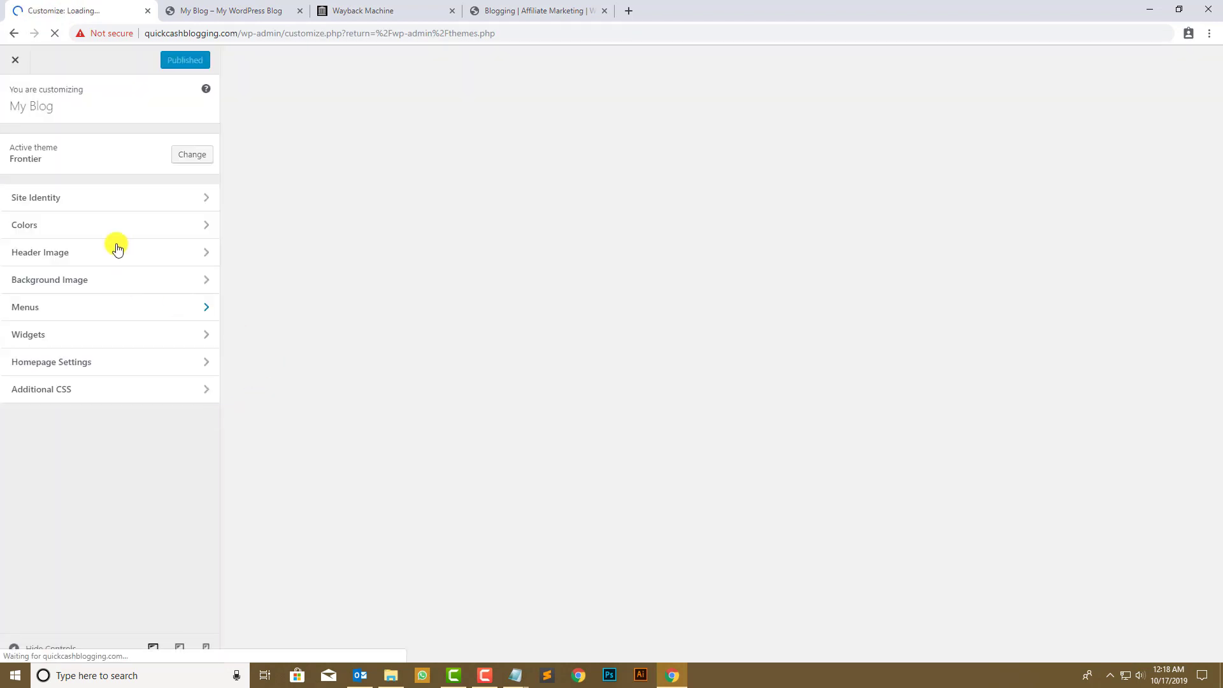
- Change the site title to 'Quick Cask Blog' and the tagline to 'Blogging - Affiliate Marketing - Website Design'
left_click(84, 207)
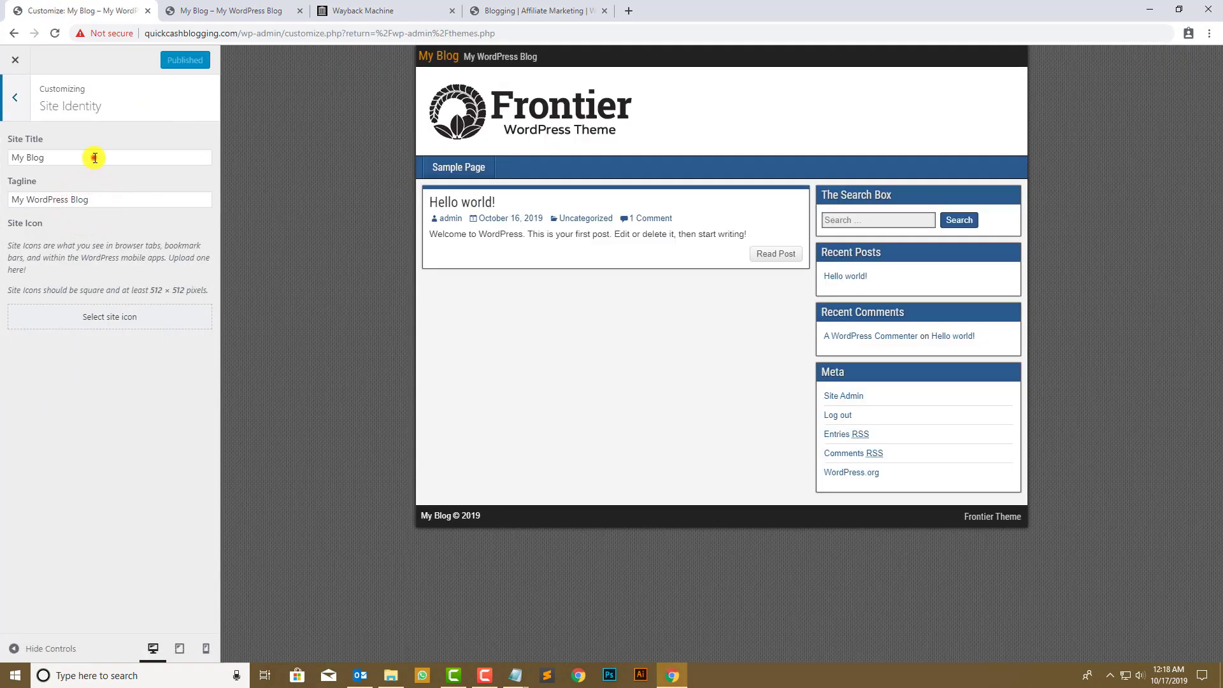
triple_click(94, 157)
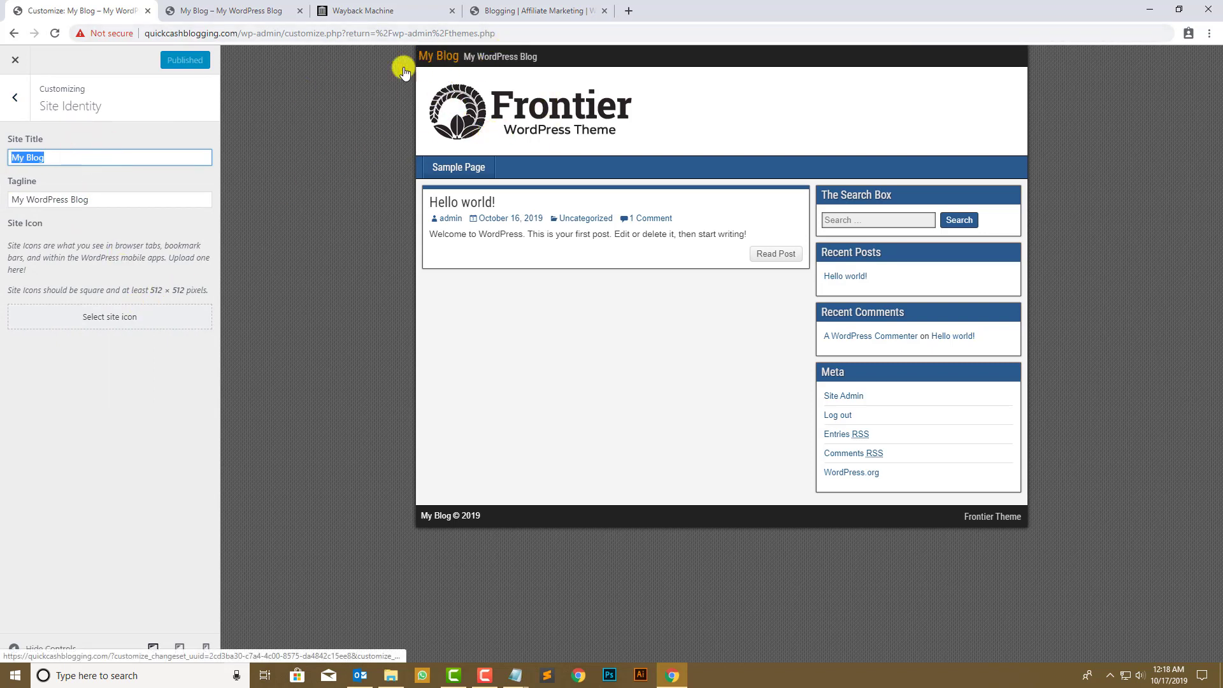
type("Q")
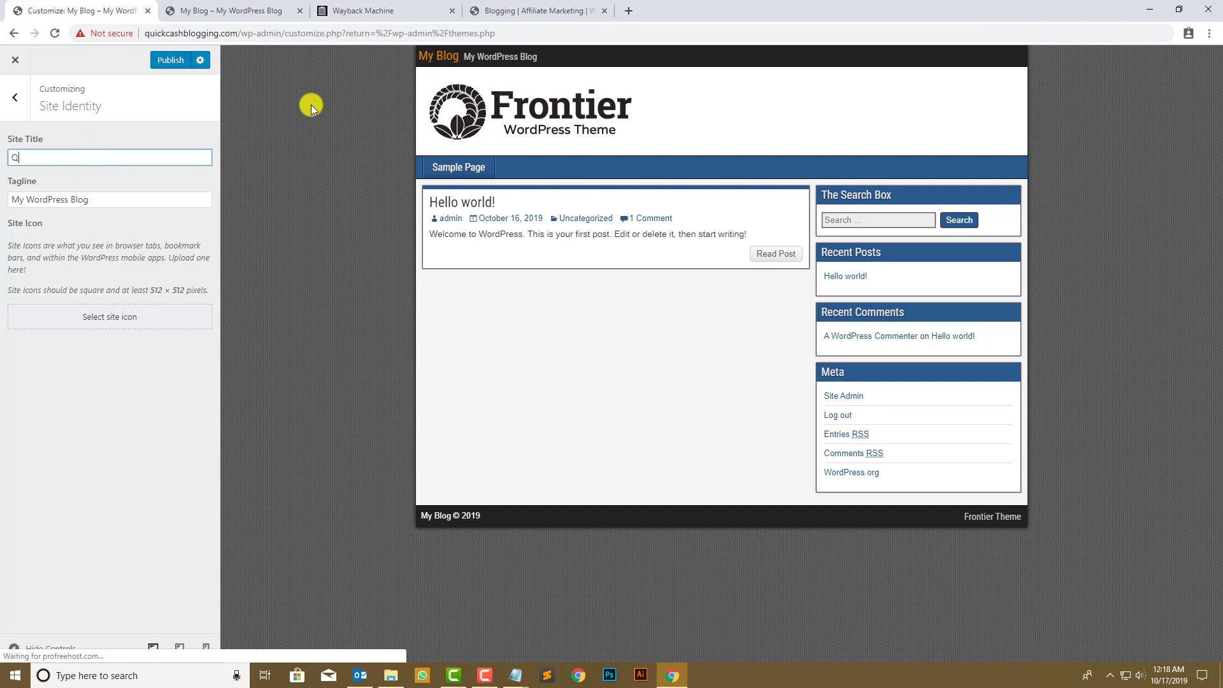
type("uick Cask Blog")
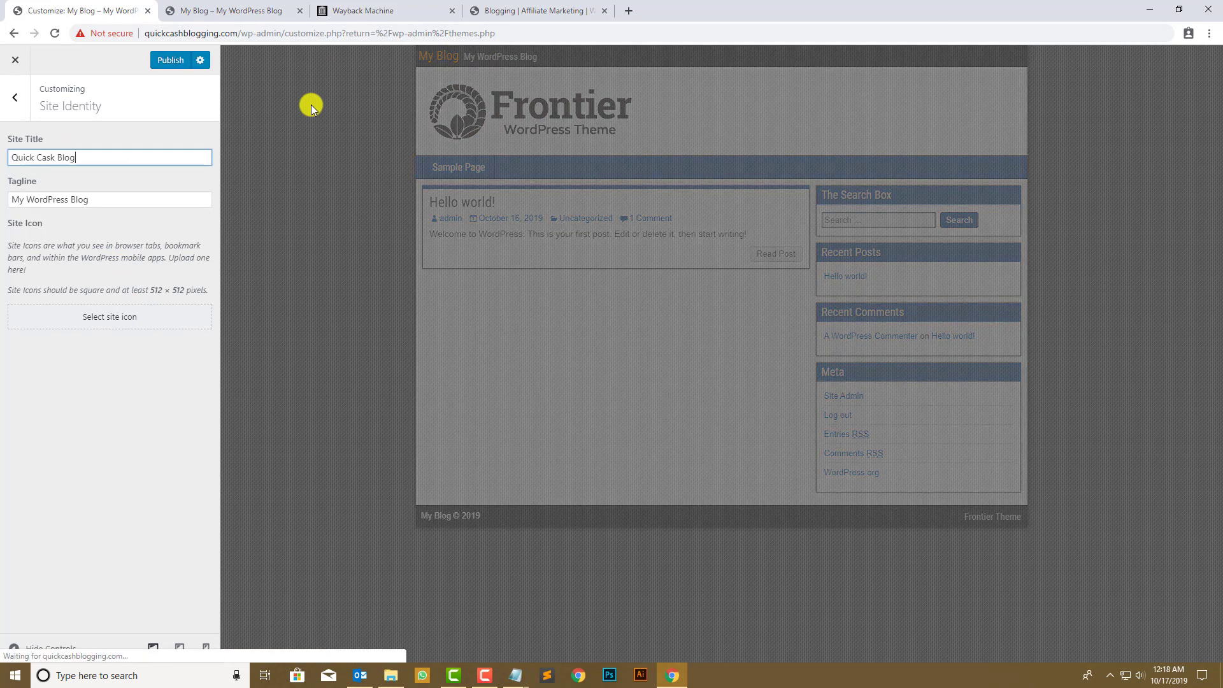
key("Tab")
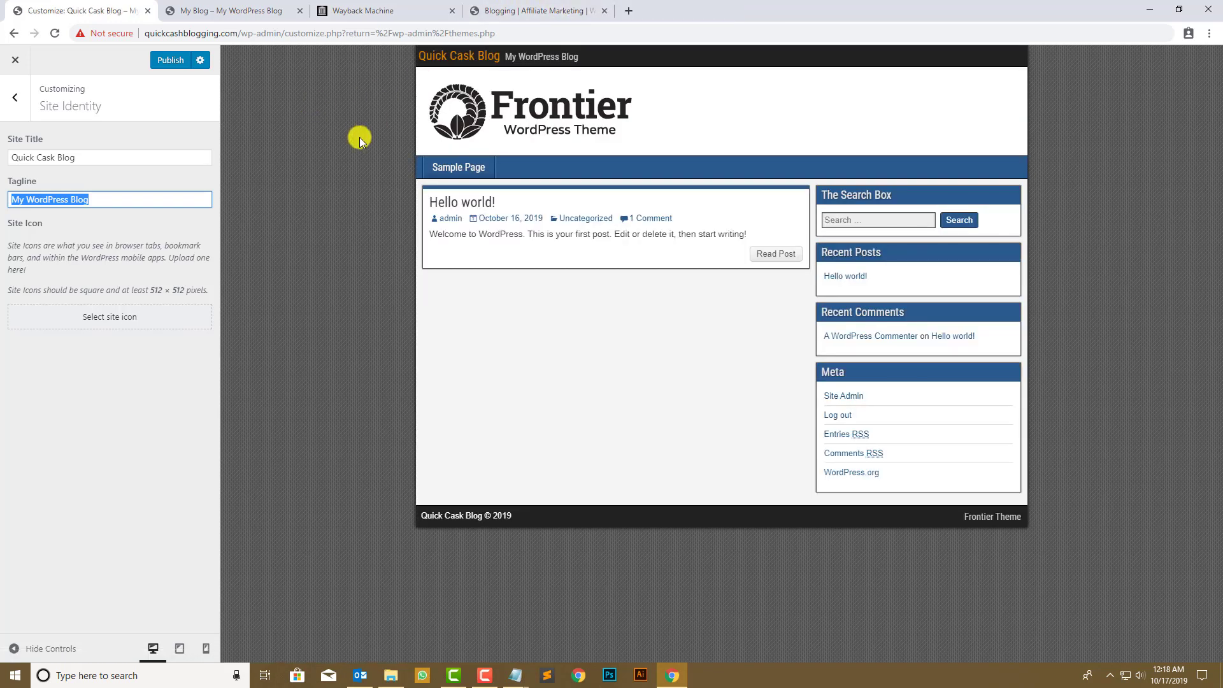
type("Blogging ")
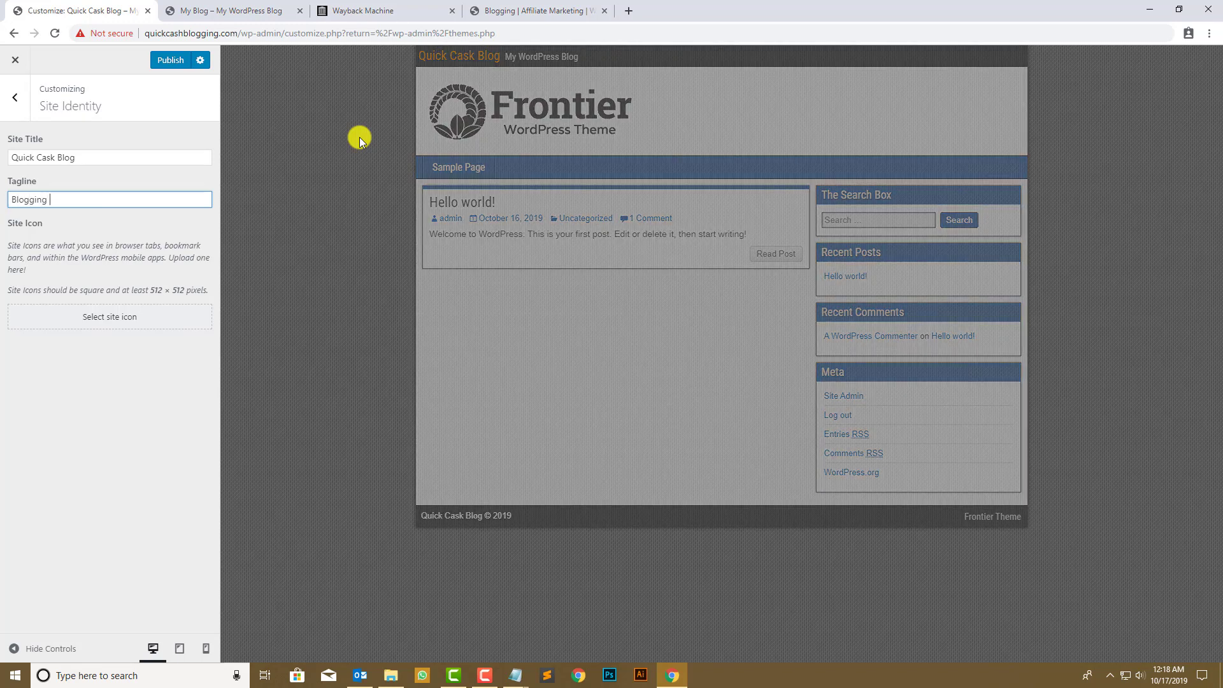
type("-")
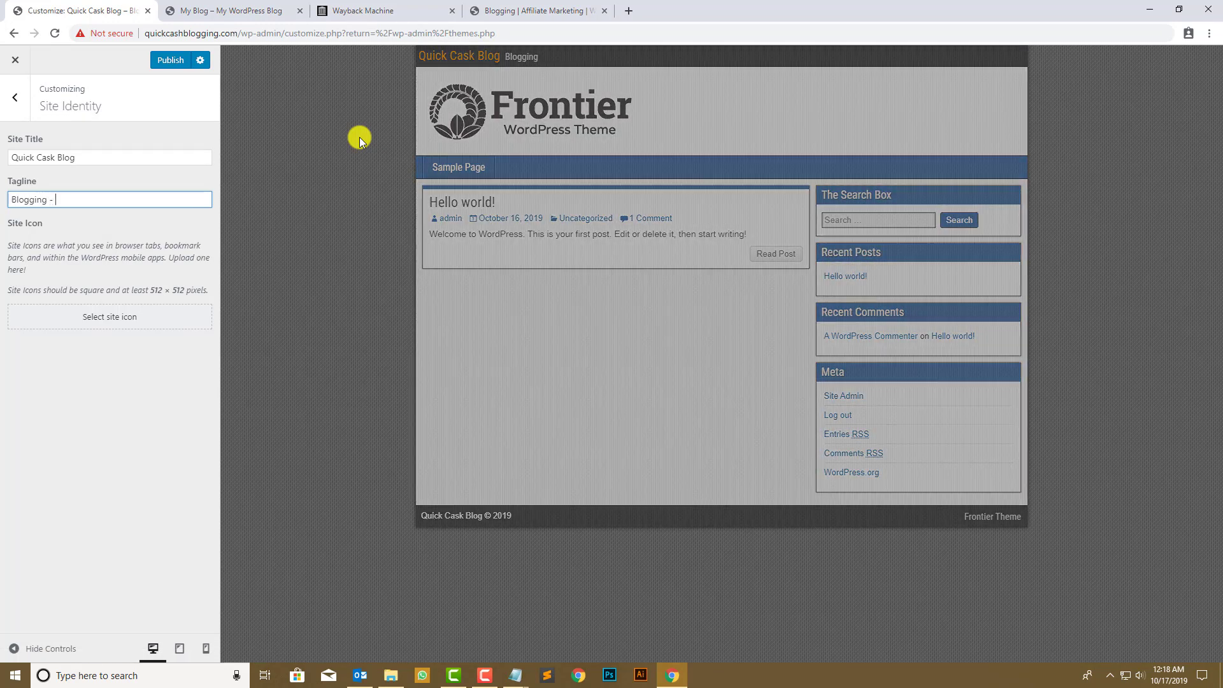
type(" Affiliate M")
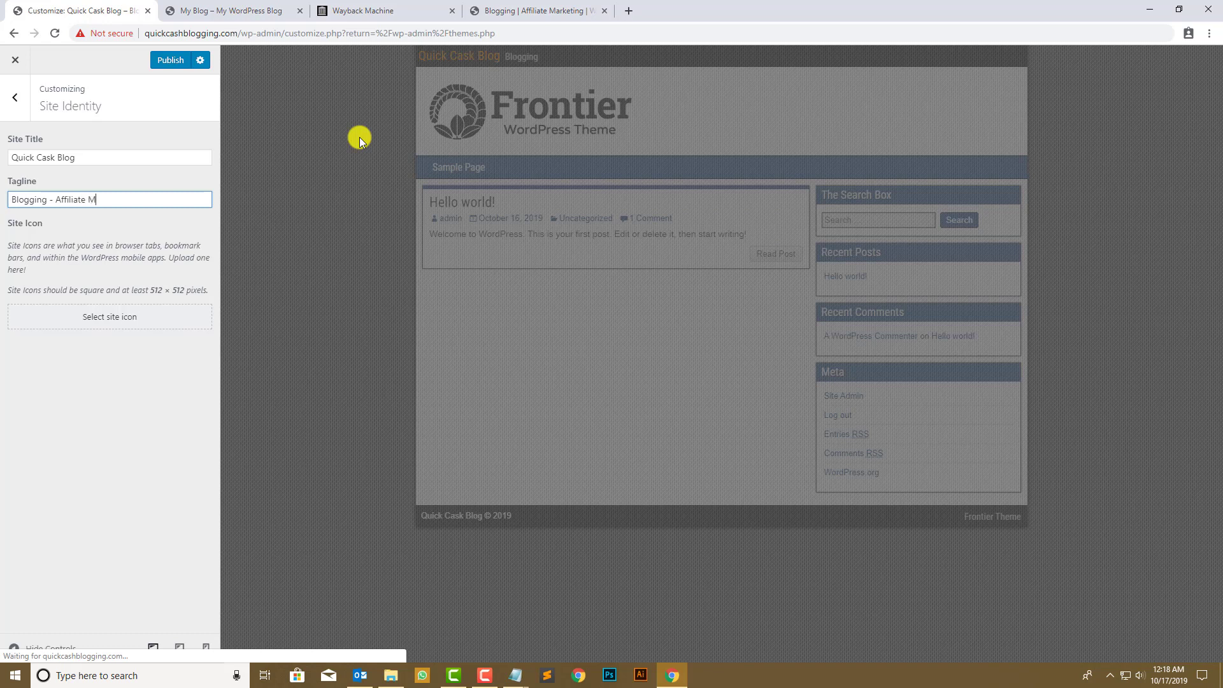
type("arketing - Website Design")
left_click(14, 94)
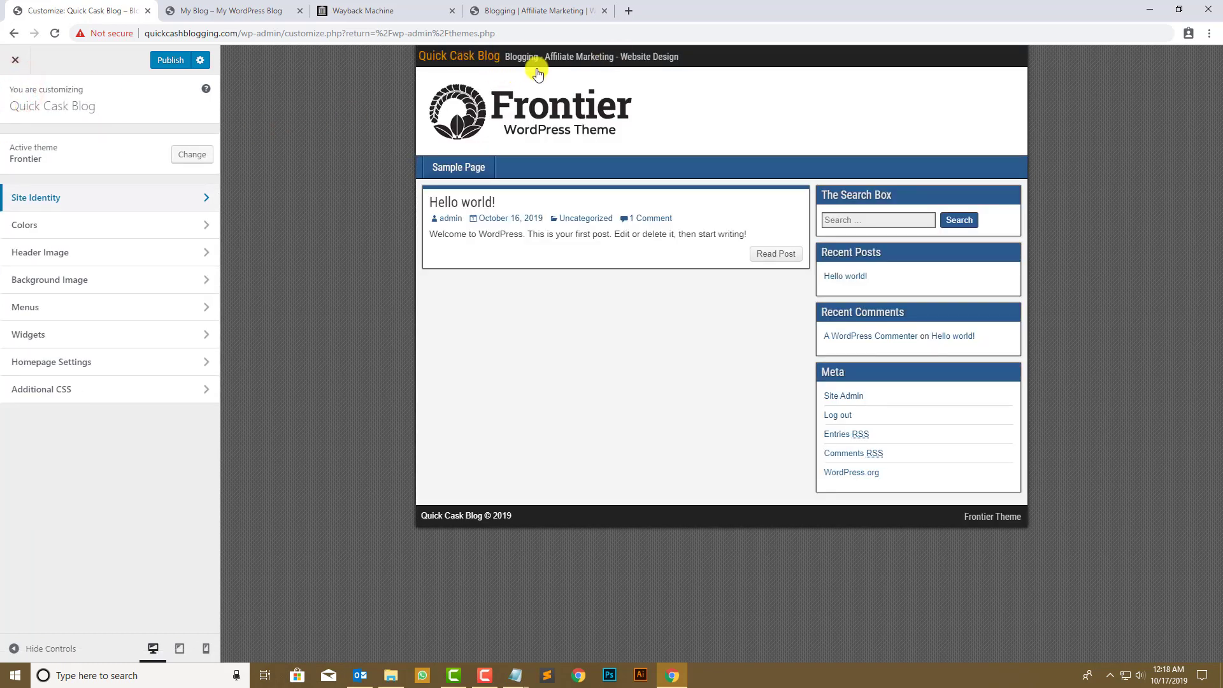
- Look through the Colors and Header Image sections, leaving them unchanged, before reaching Homepage Settings
left_click(141, 225)
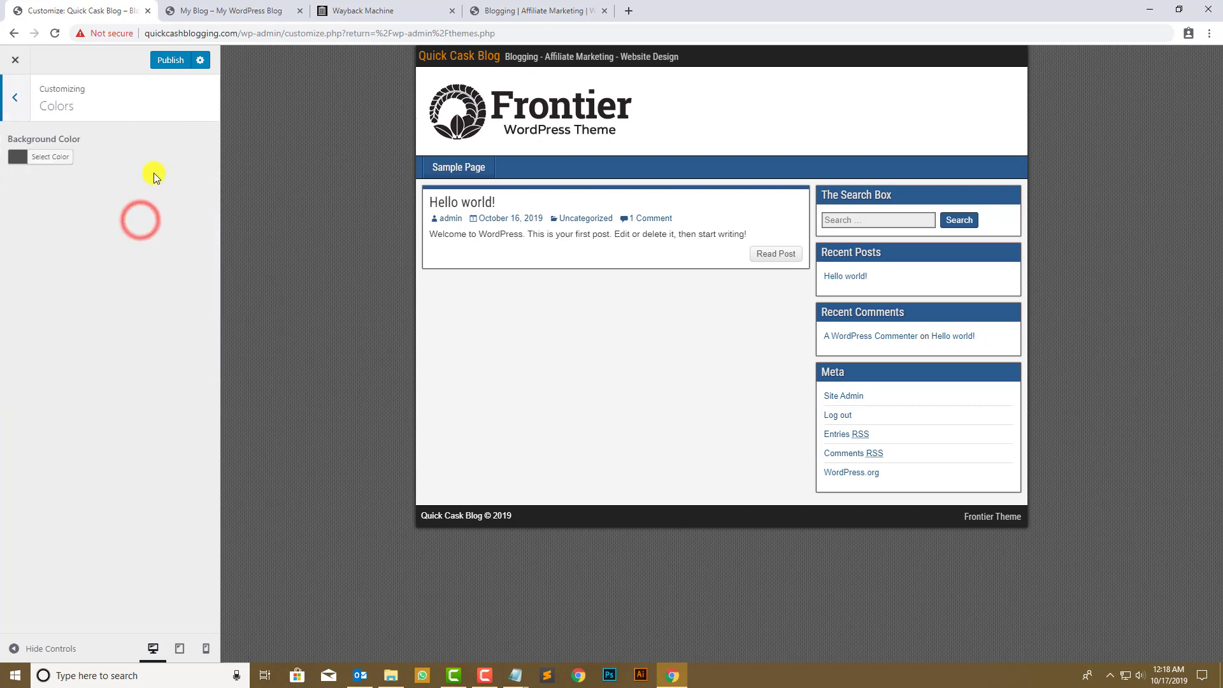
left_click(25, 98)
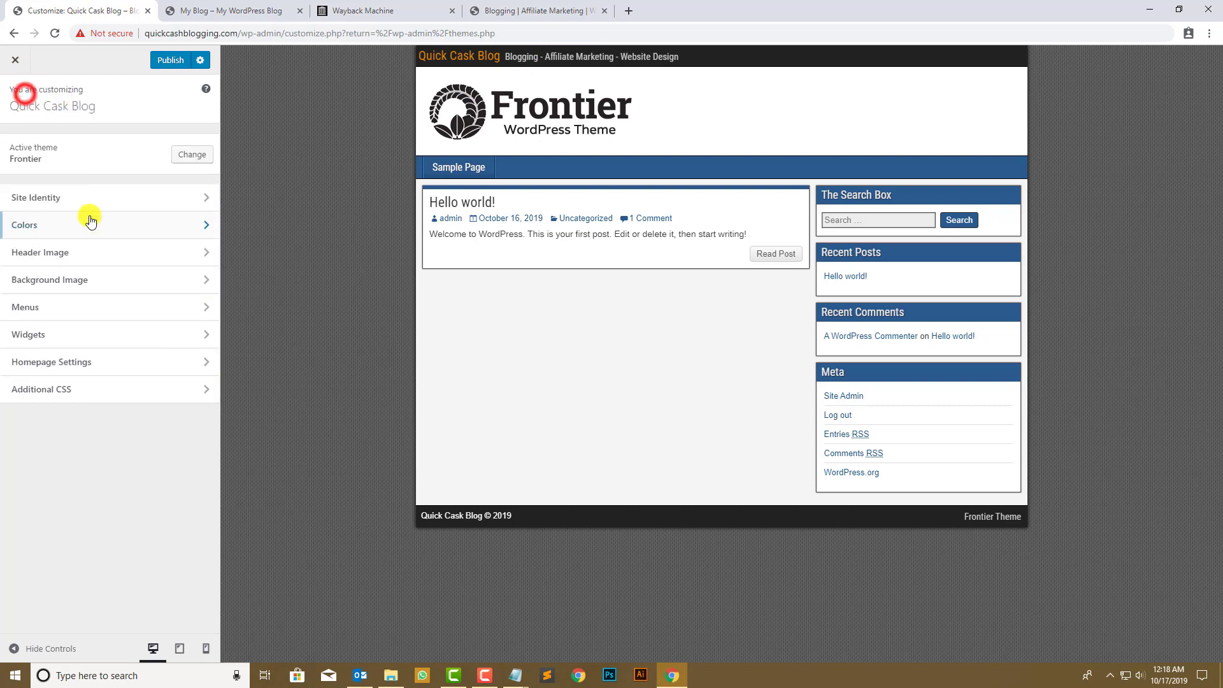
left_click(107, 262)
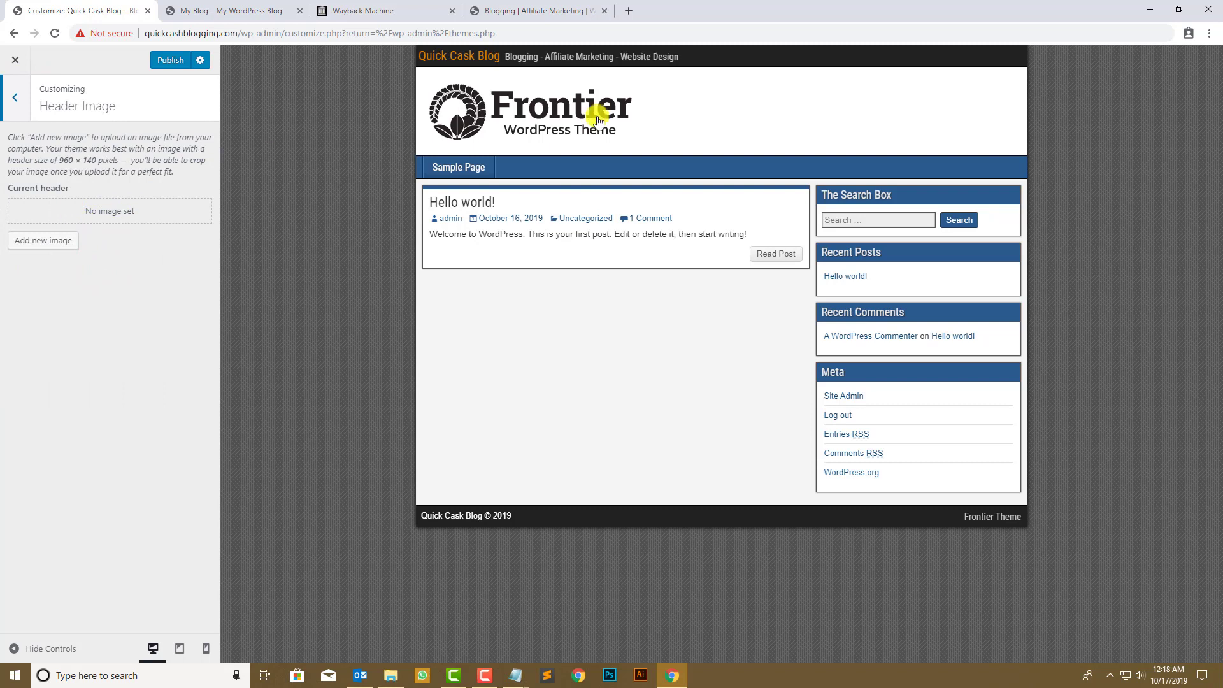
left_click(3, 112)
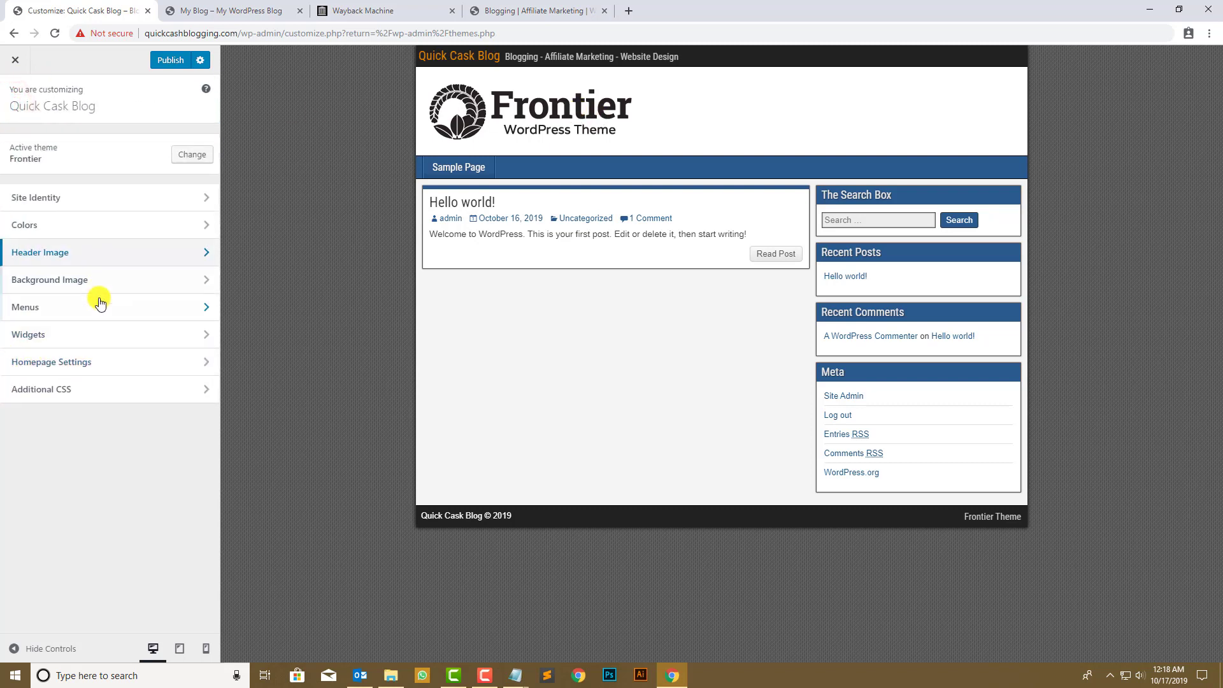
left_click(106, 372)
- Make the homepage a static page using a newly created 'Home' page, and publish
left_click(46, 262)
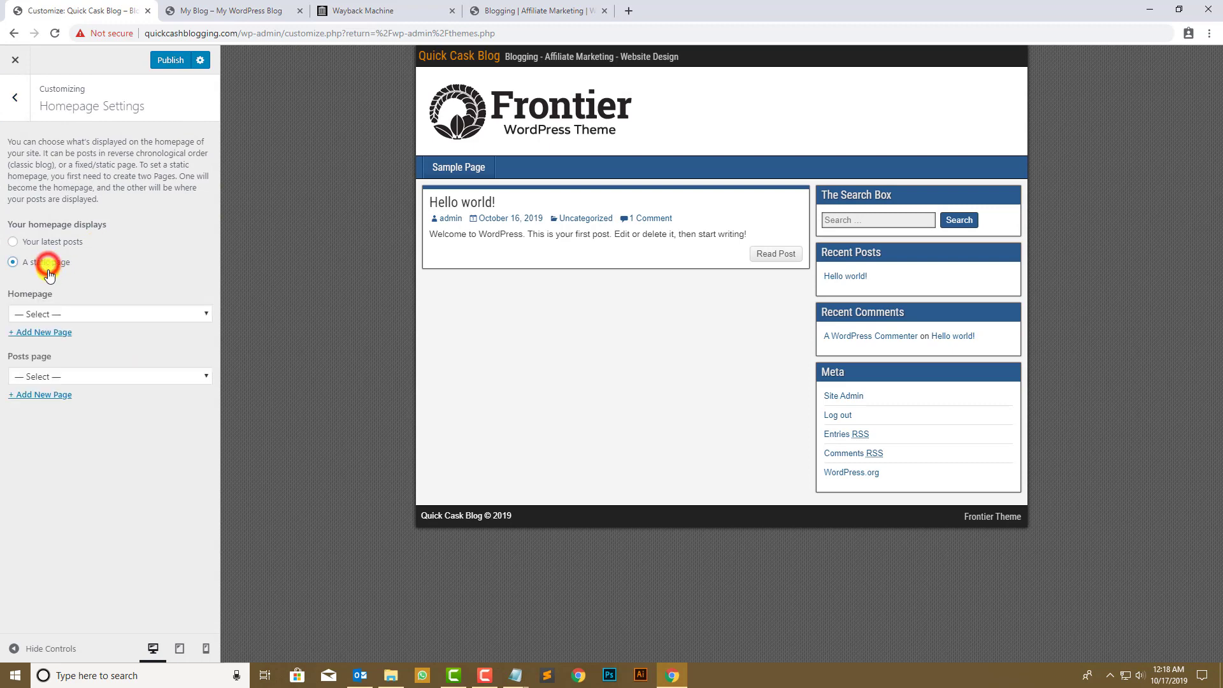
left_click(65, 314)
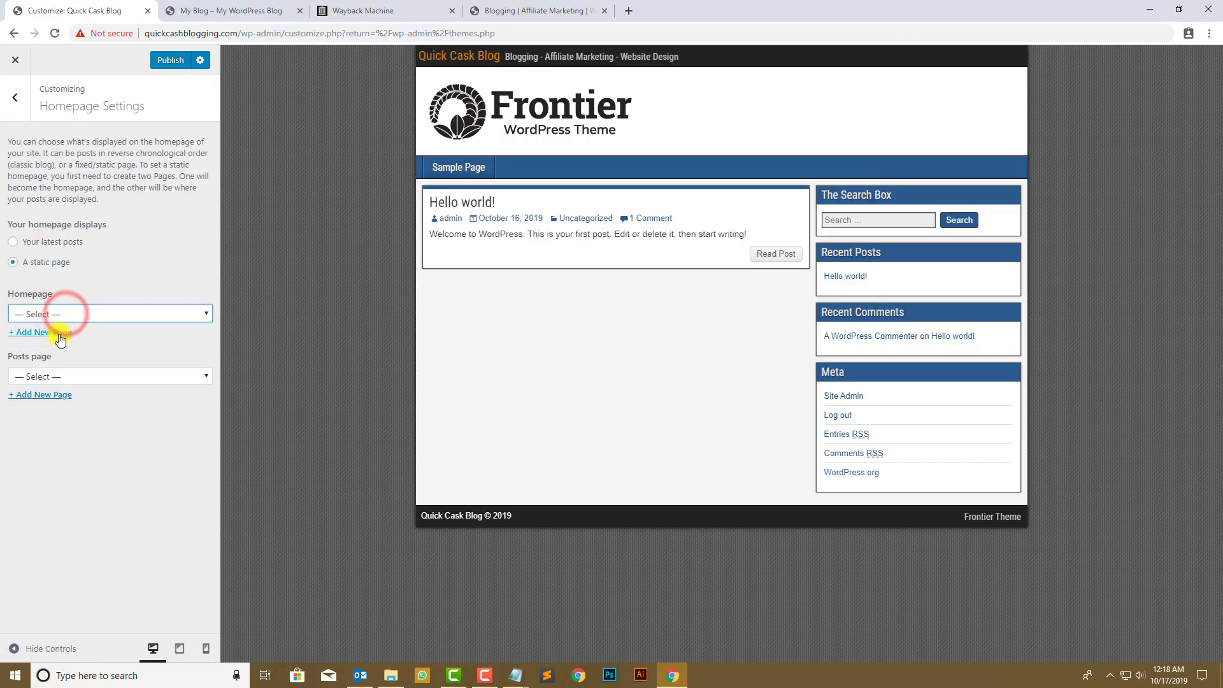
left_click(59, 333)
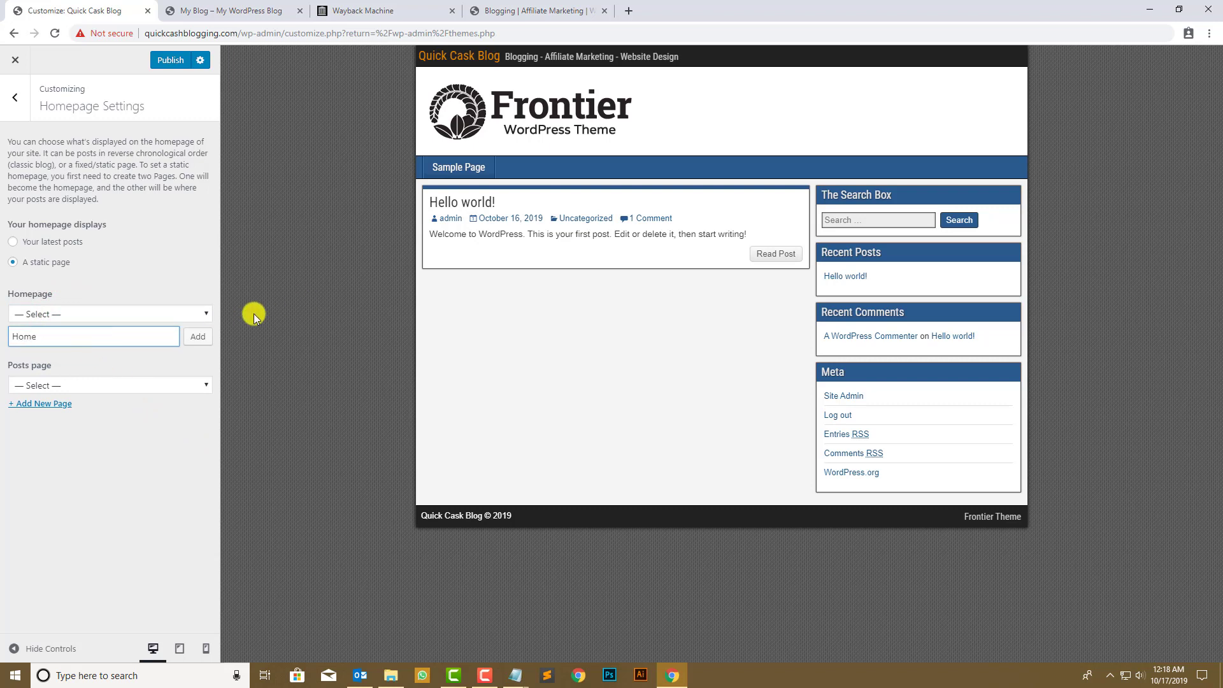
left_click(196, 337)
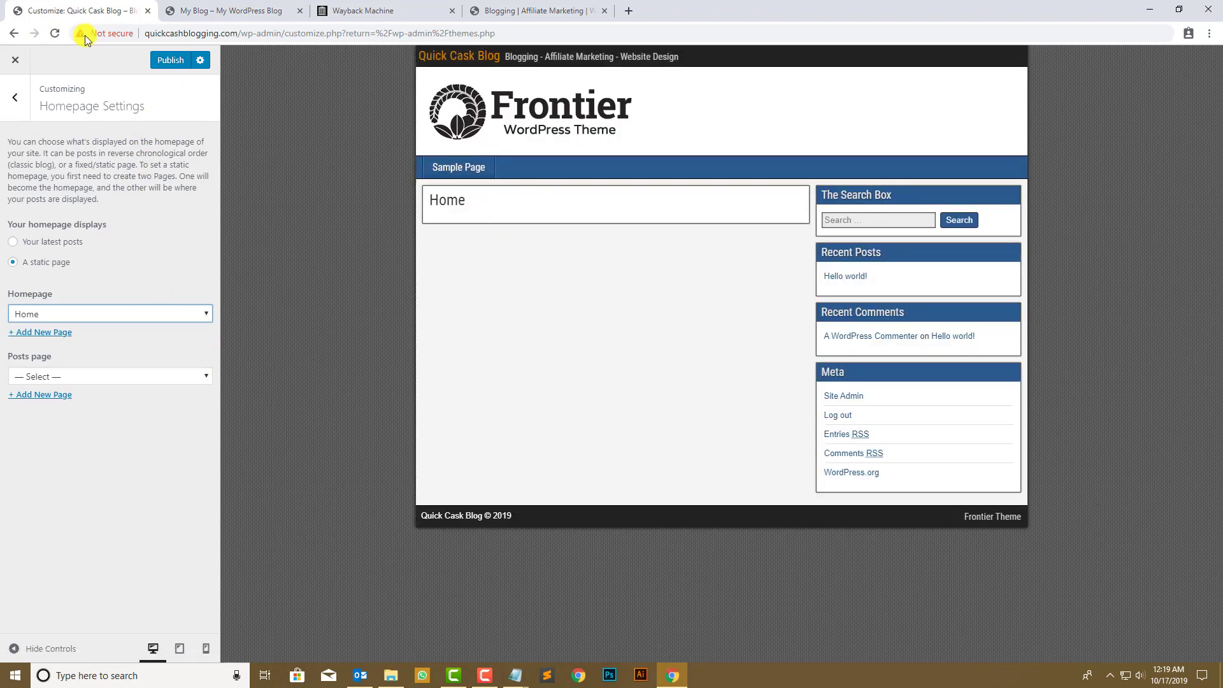
left_click(169, 61)
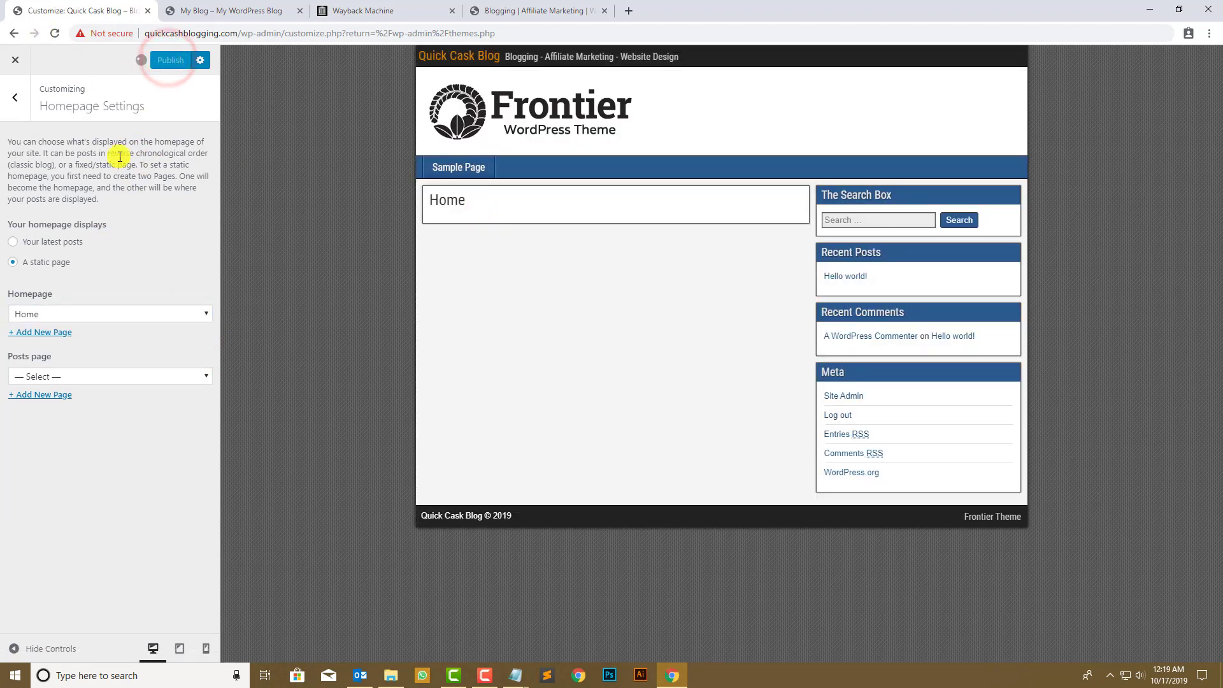
- Close the Customizer and go to the Frontier theme options
left_click(13, 106)
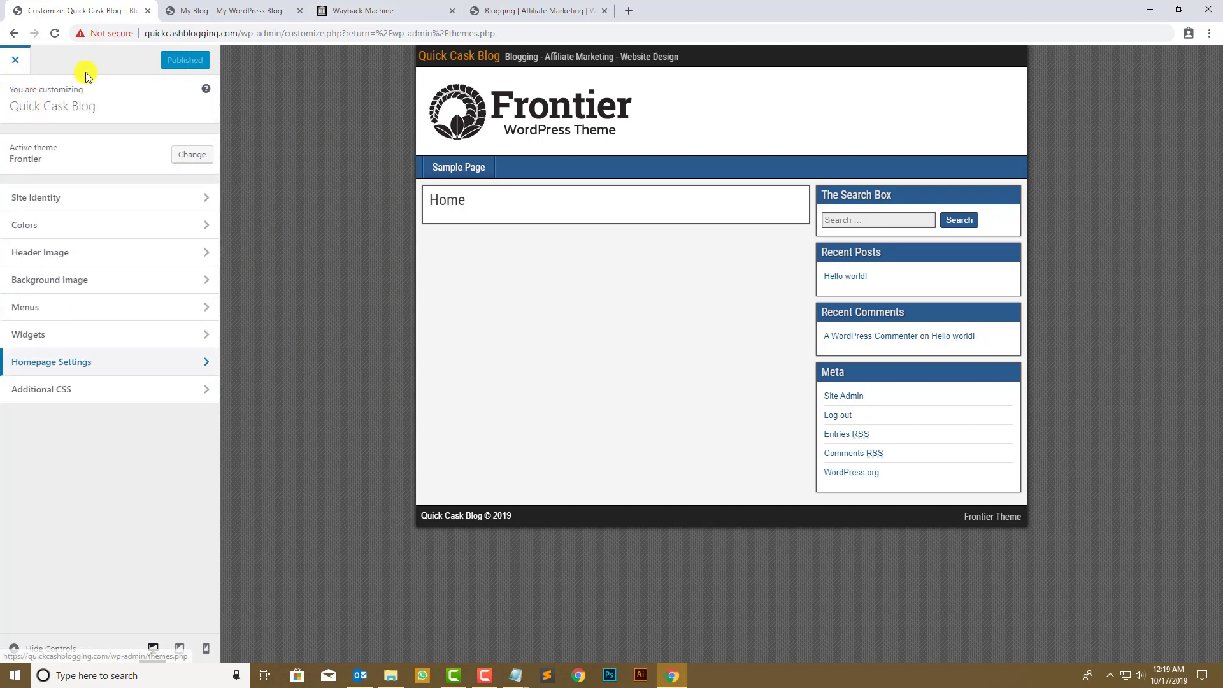
left_click(15, 61)
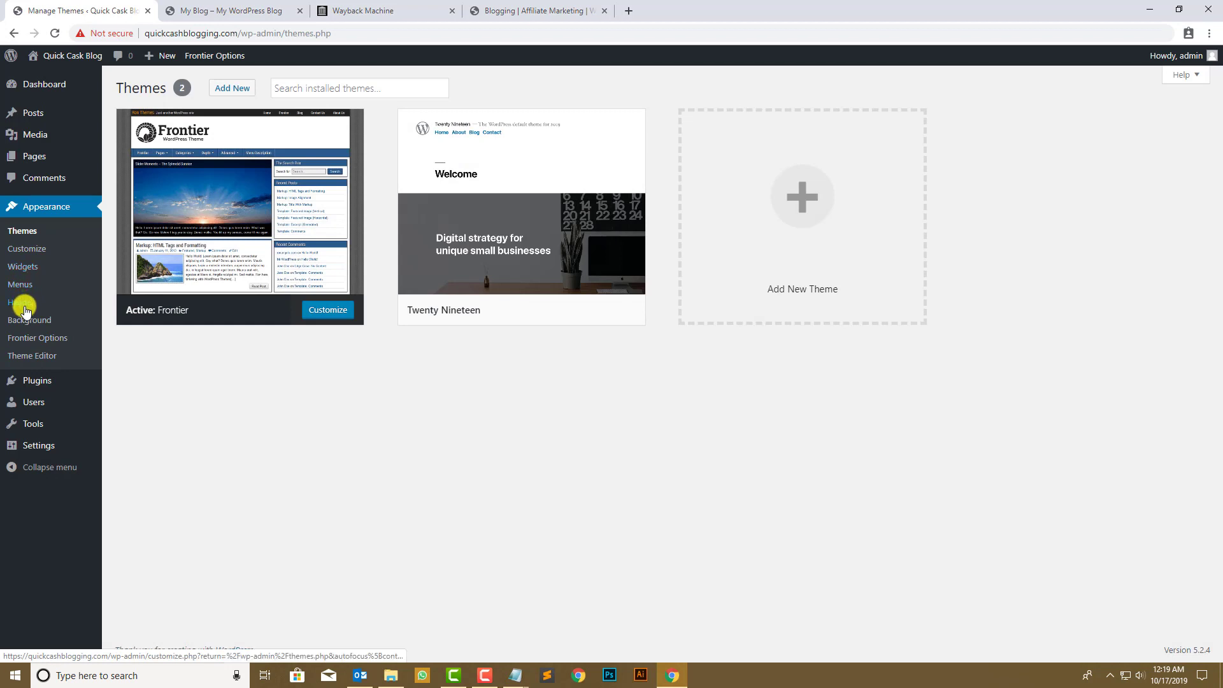
left_click(23, 337)
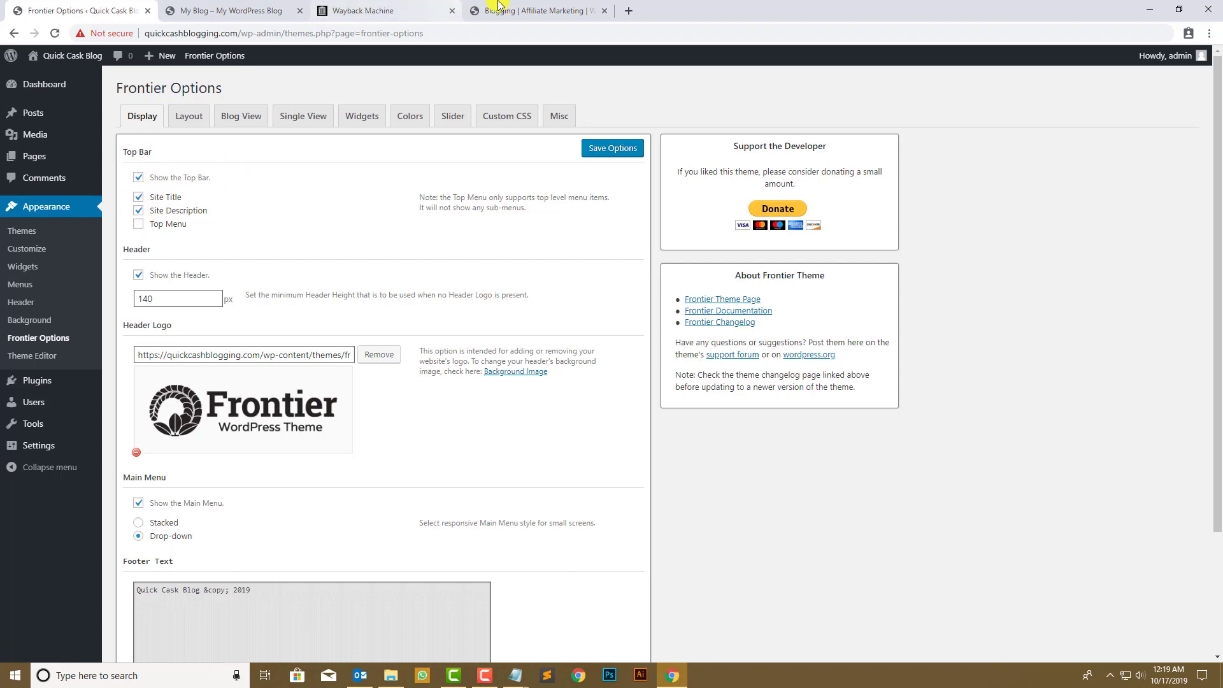
- Compare the archived blog page with the reloaded live site
left_click(518, 9)
left_click(345, 6)
left_click(289, 12)
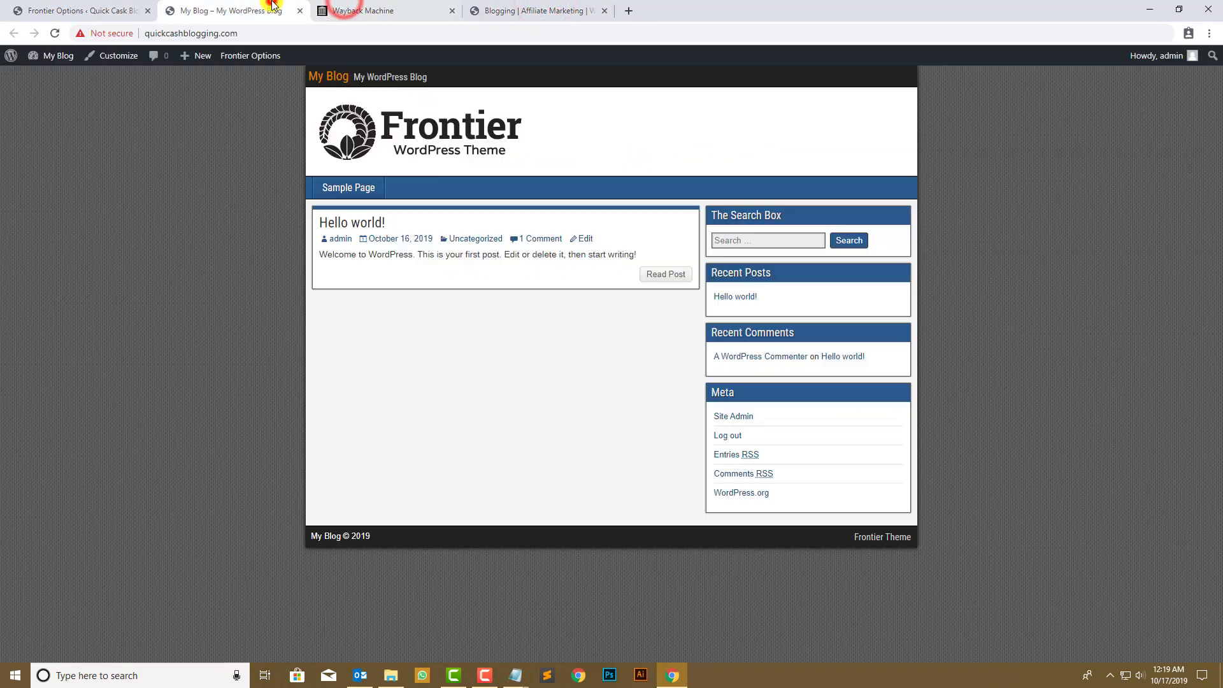
left_click(55, 33)
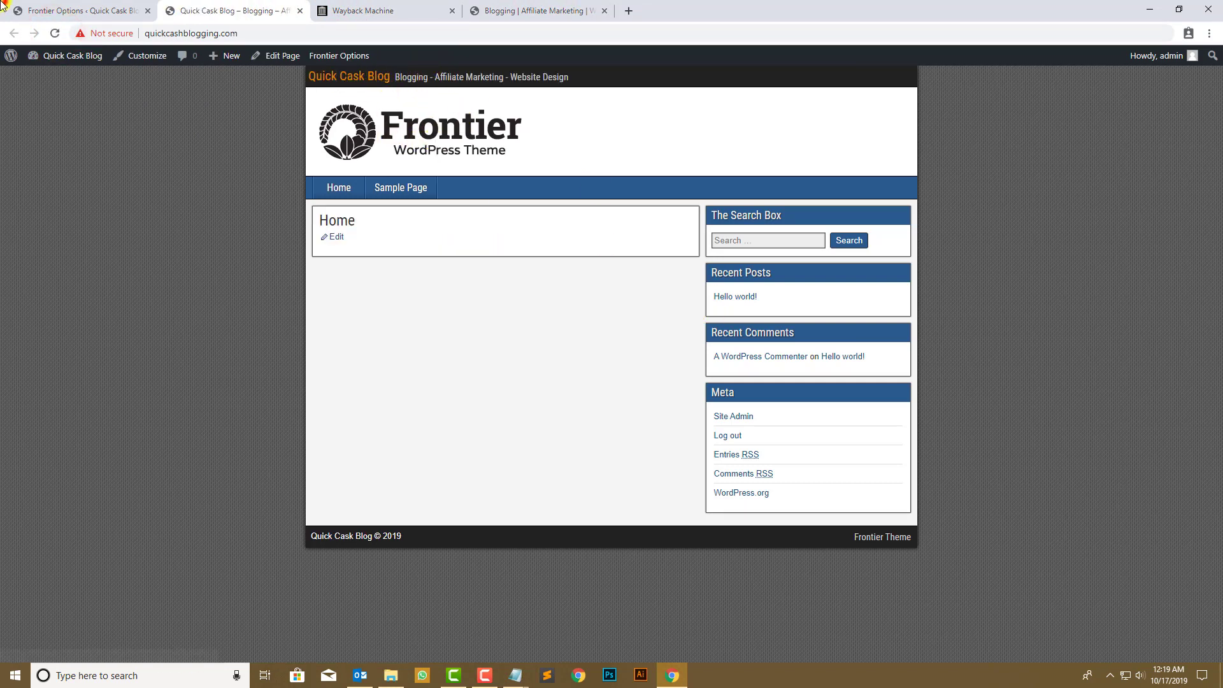
left_click(38, 10)
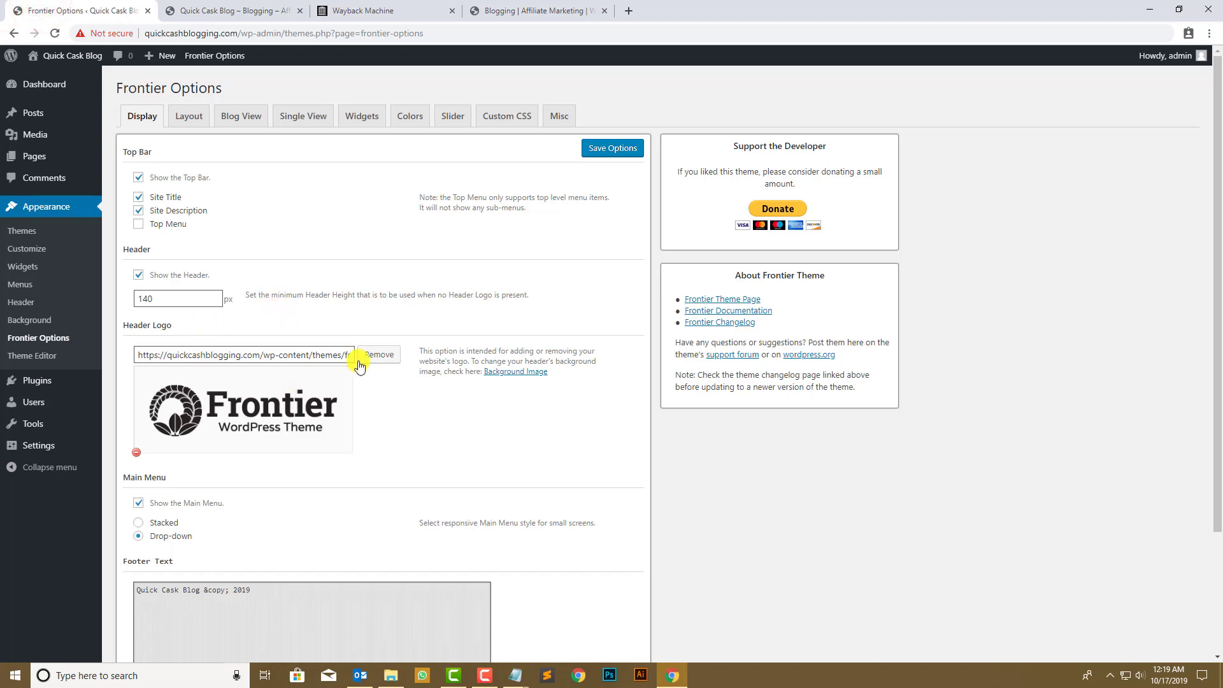
- Try removing and replacing the Header Logo, then close the media picker without choosing a file
left_click(378, 355)
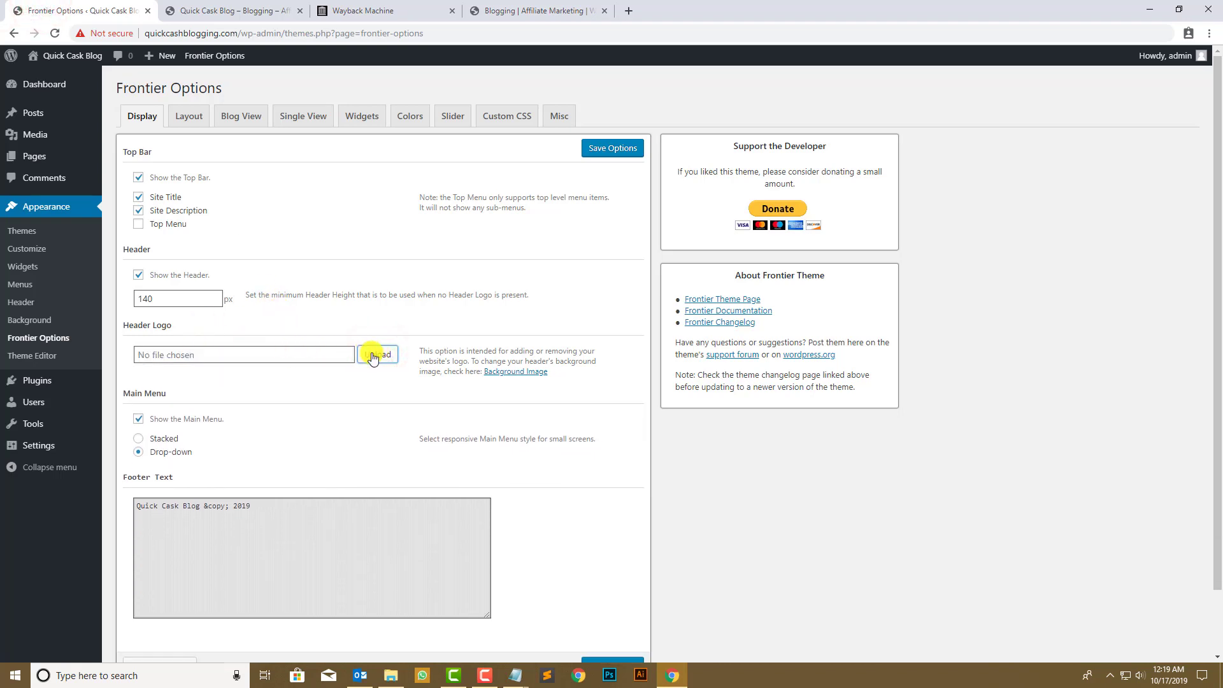
left_click(373, 357)
left_click(134, 109)
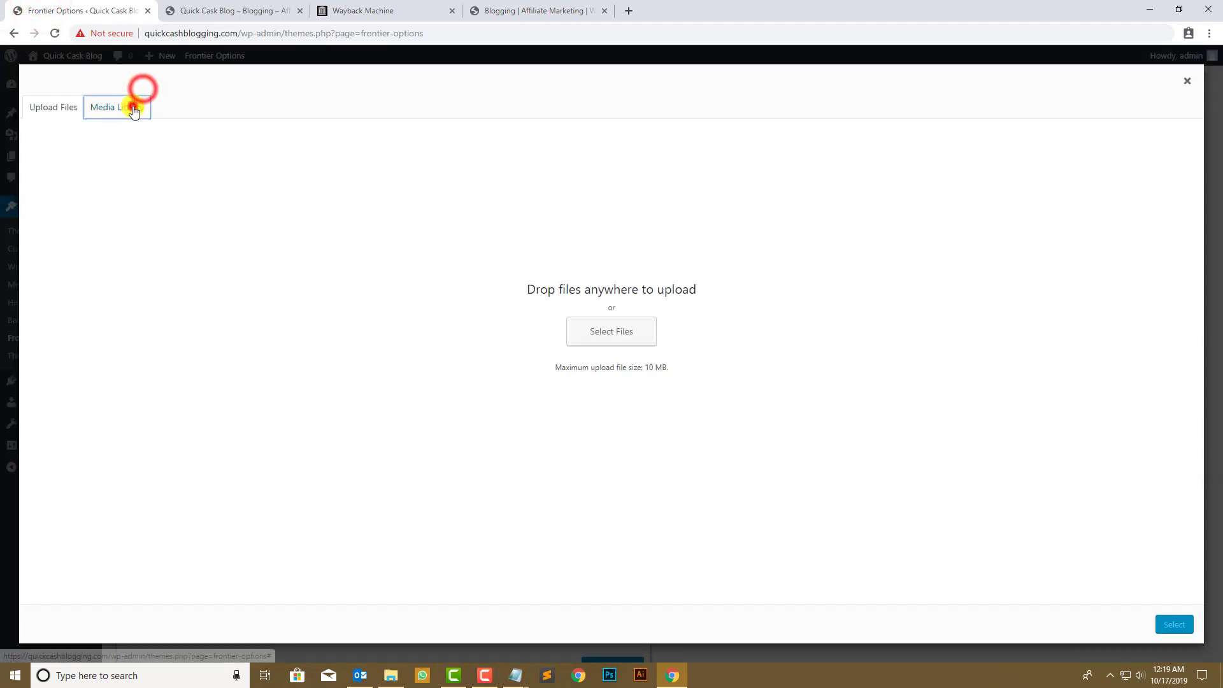
left_click(67, 107)
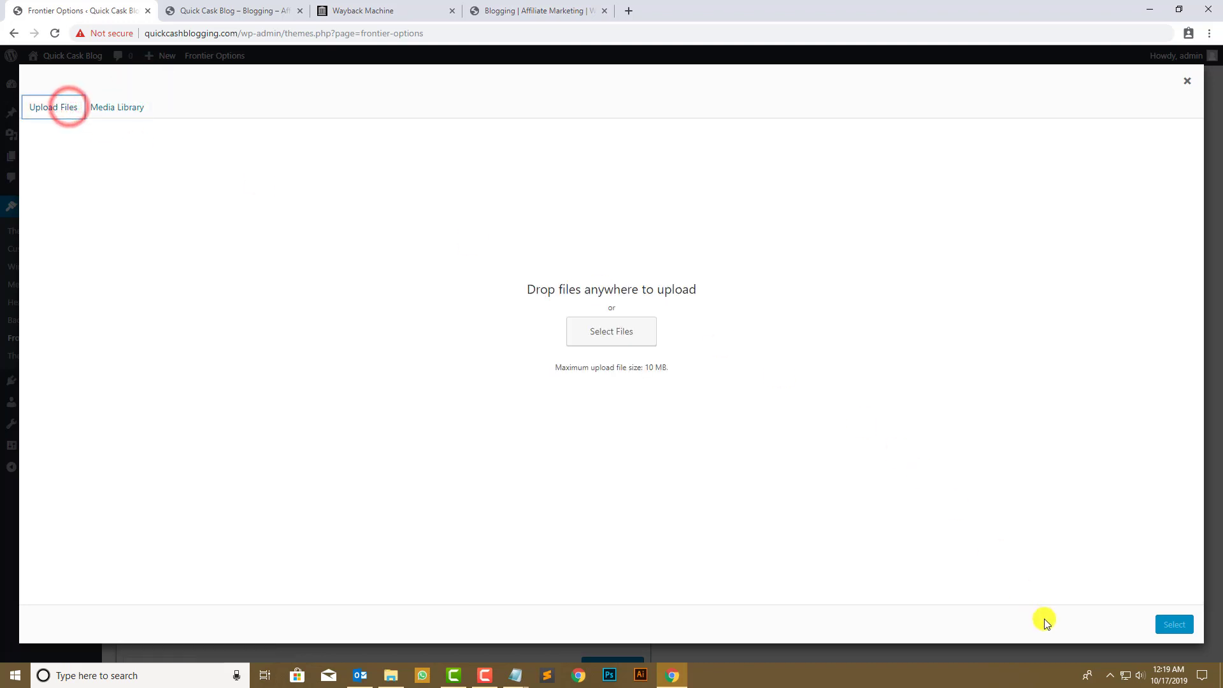
left_click(1181, 89)
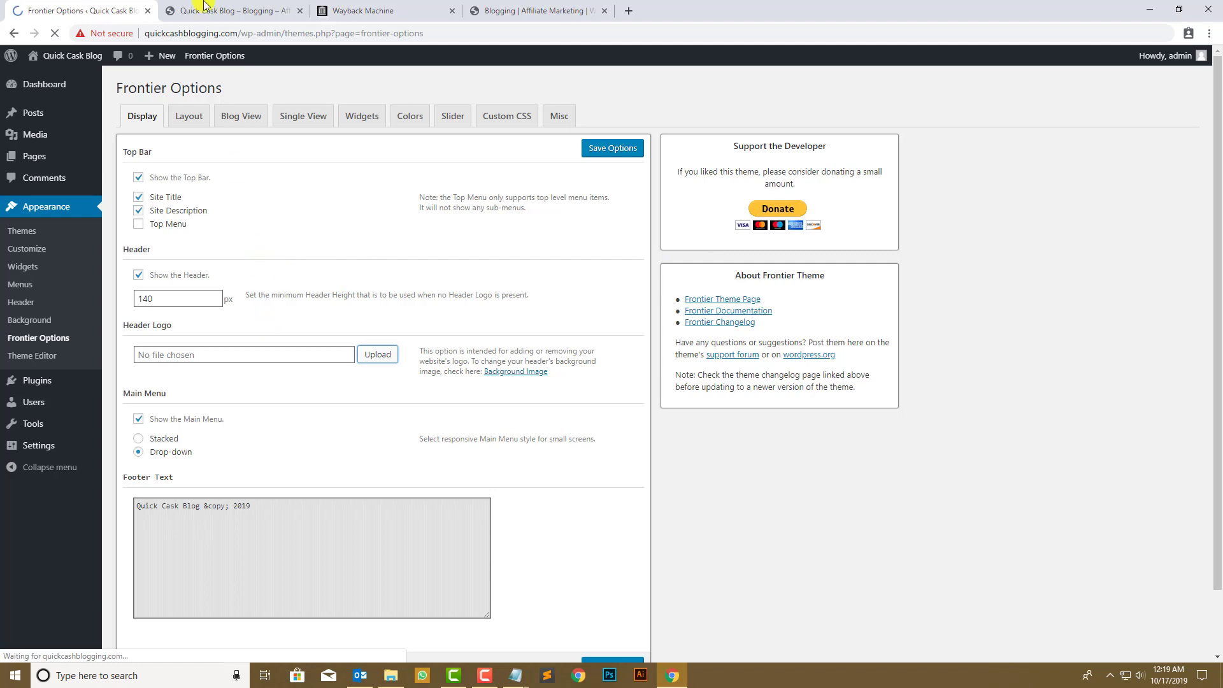
- Review the footer text setting against the live site's footer, leaving it unchanged
scroll(353, 299, "down", 2)
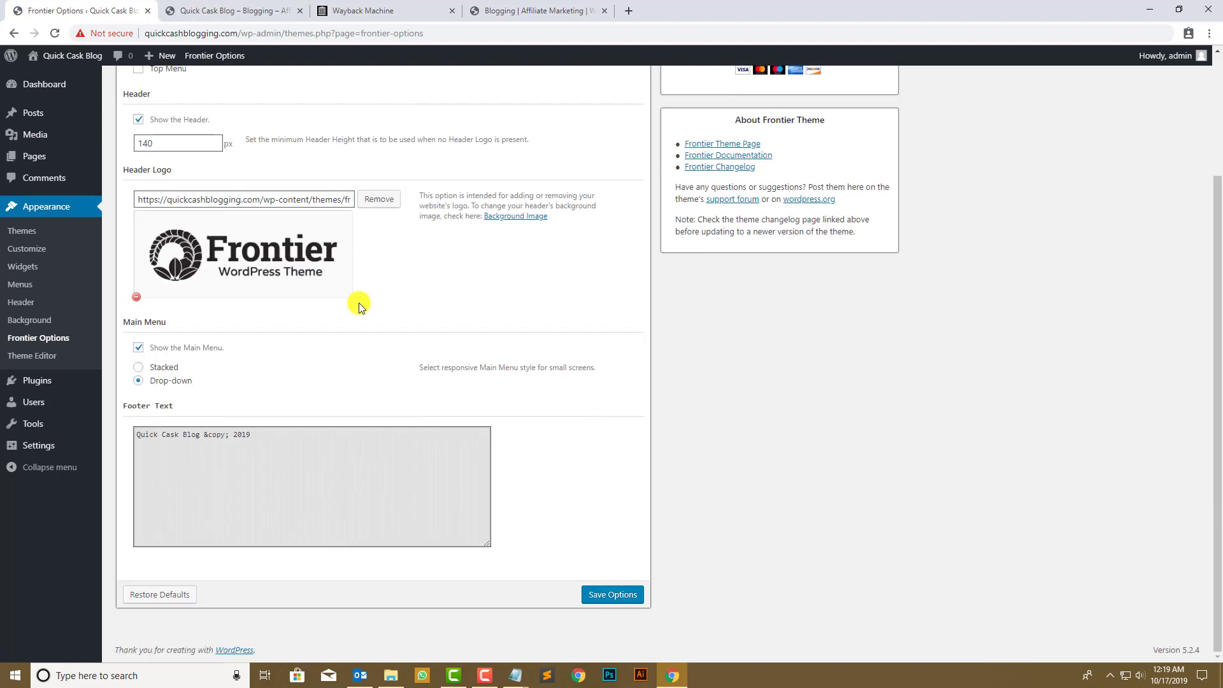
double_click(186, 346)
left_click(235, 374)
left_click_drag(156, 367, 260, 385)
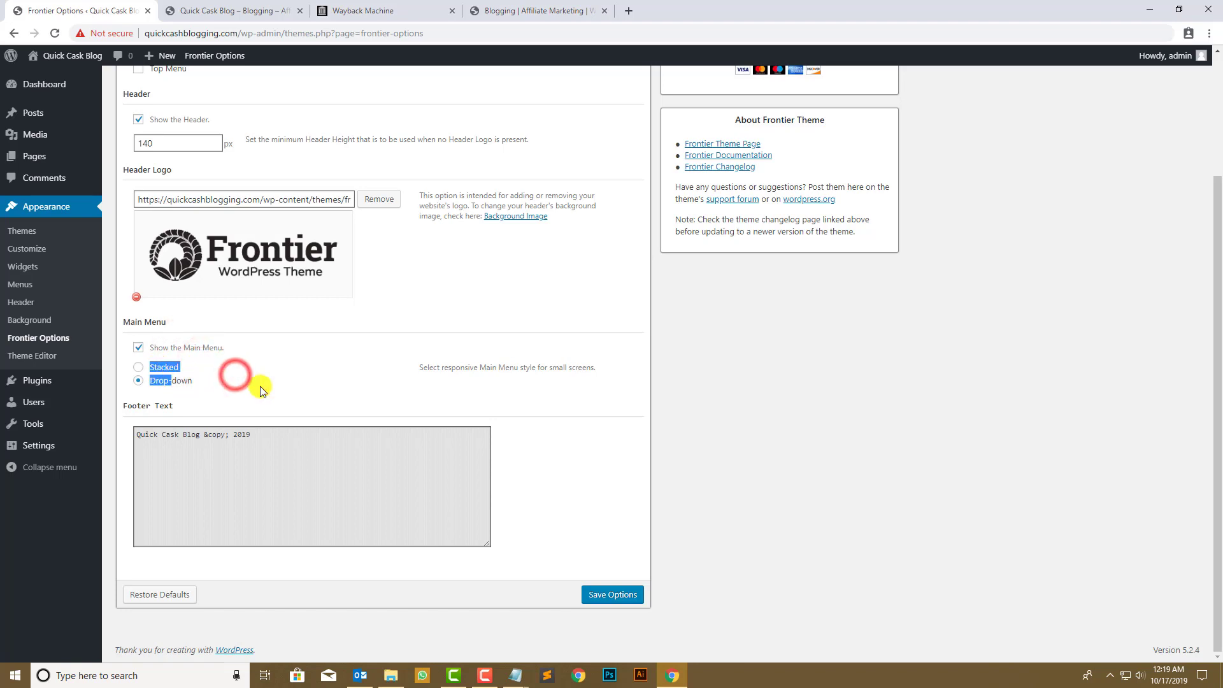
left_click(260, 386)
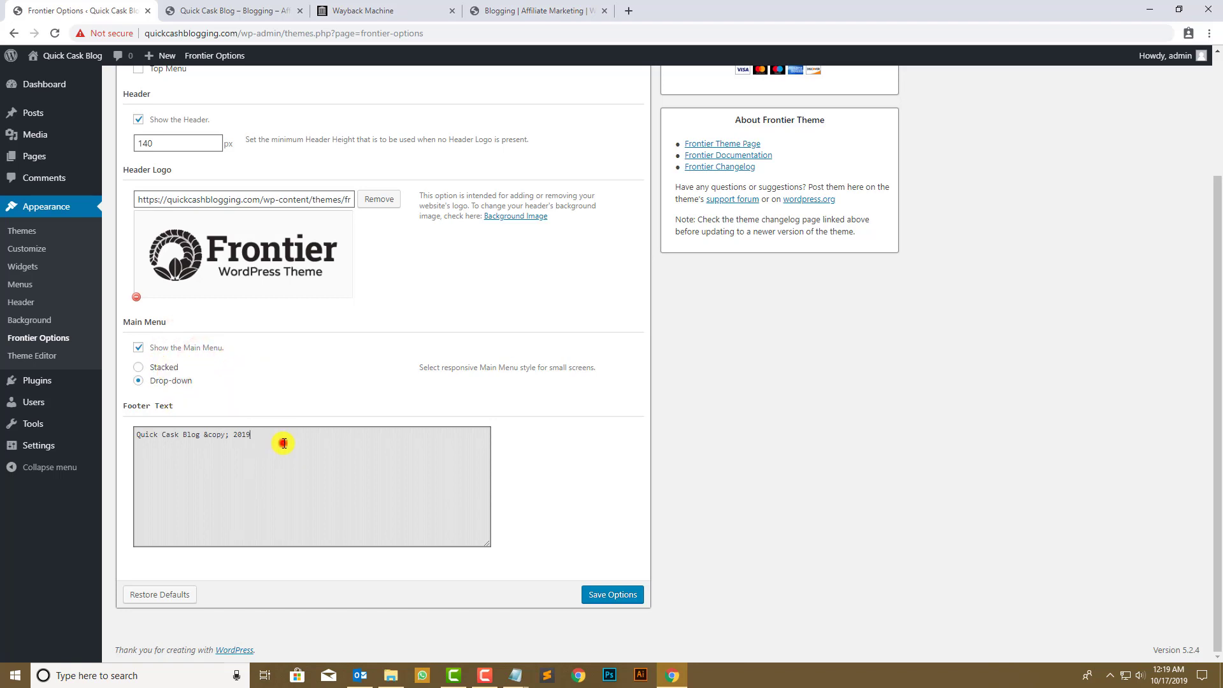
left_click(232, 3)
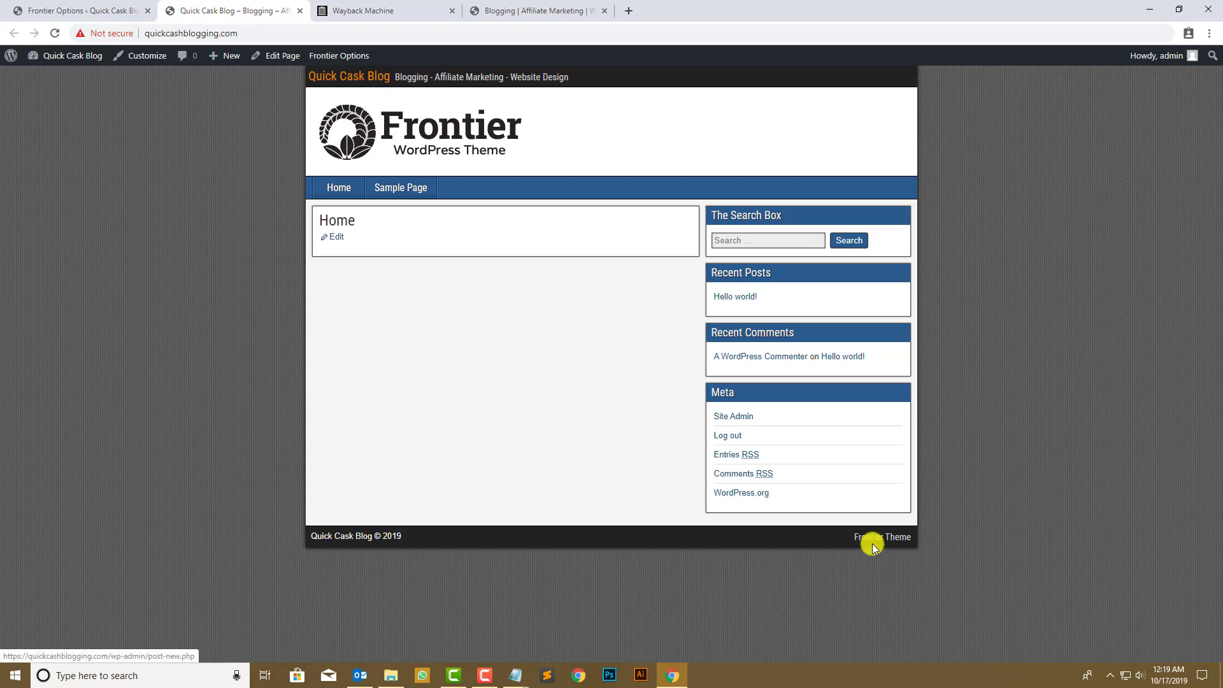
left_click(19, 6)
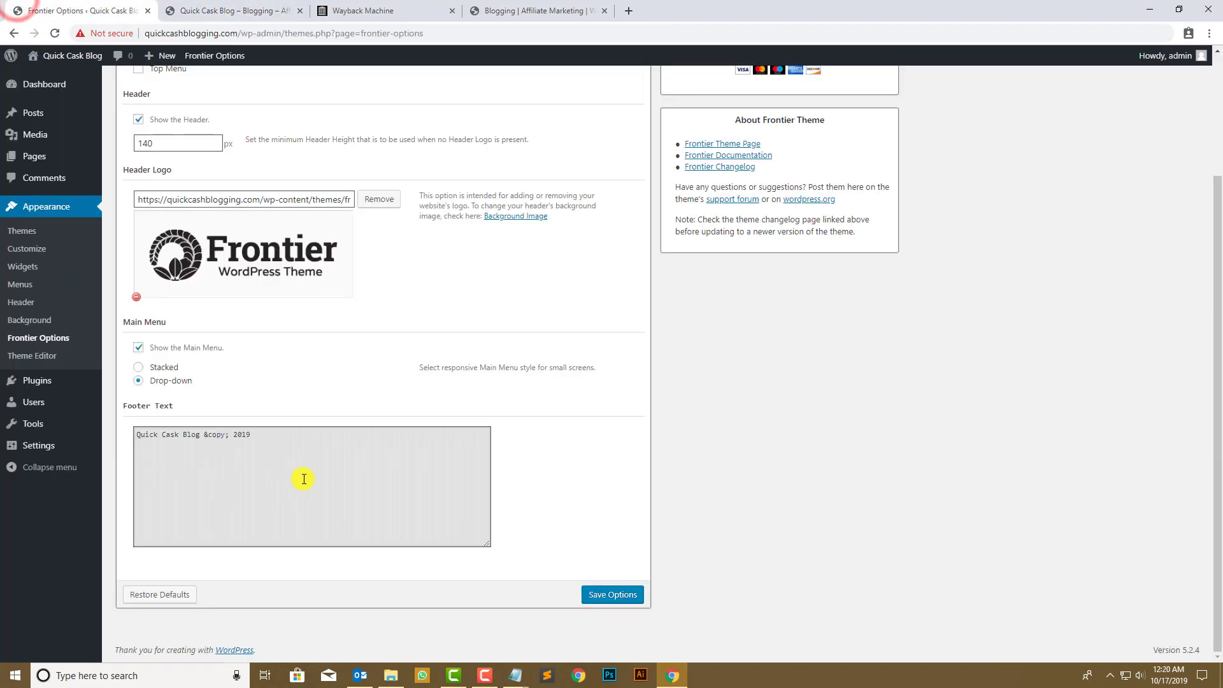
scroll(323, 491, "up", 3)
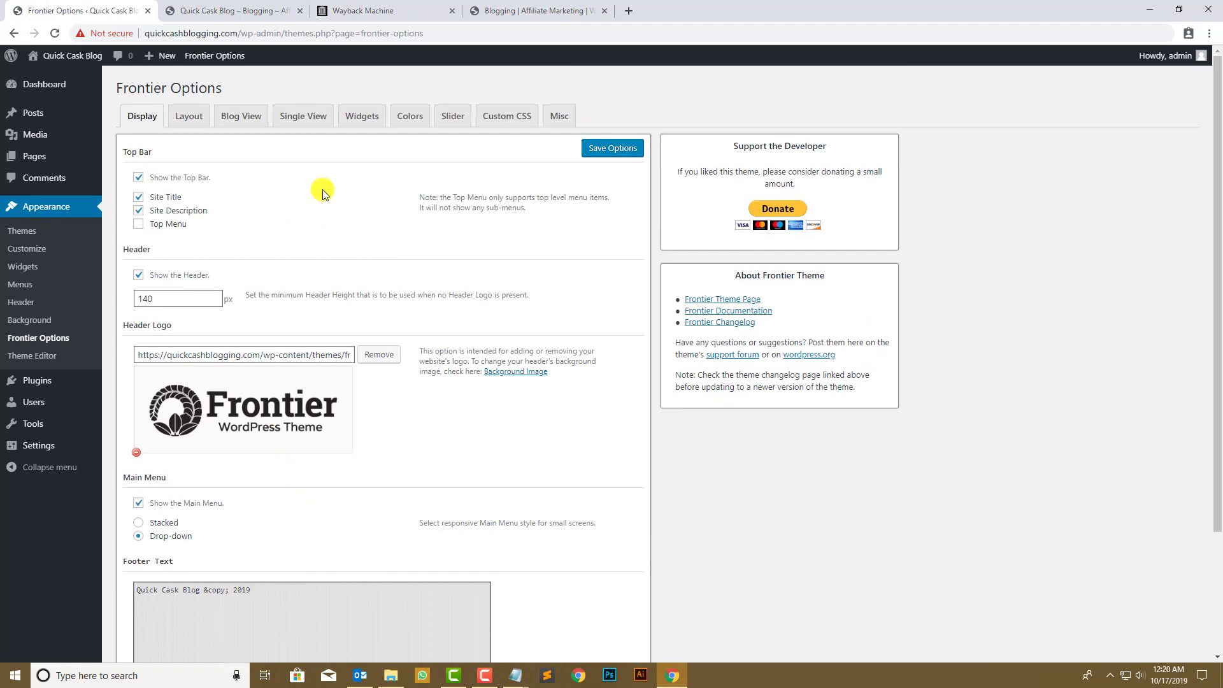
- Review the Frontier Layout options
left_click(197, 115)
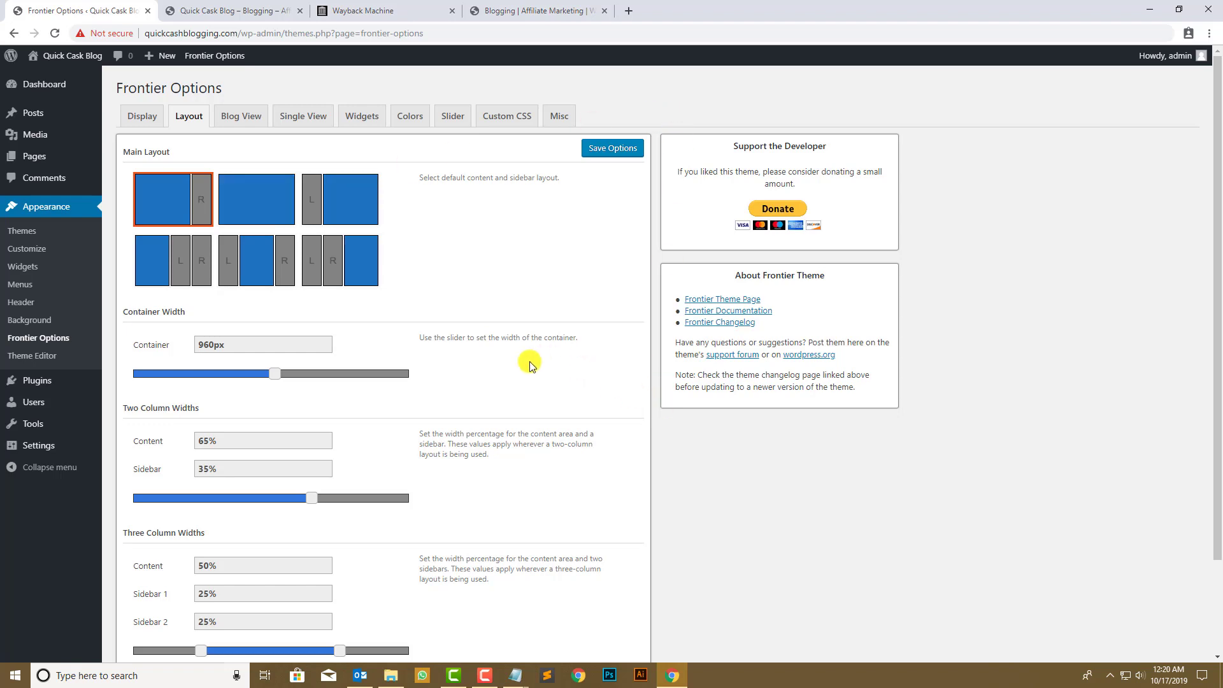
scroll(529, 365, "down", 2)
scroll(484, 354, "up", 2)
- Set Blog View to full articles with Date Updated and Tags off, and save the options
left_click(269, 119)
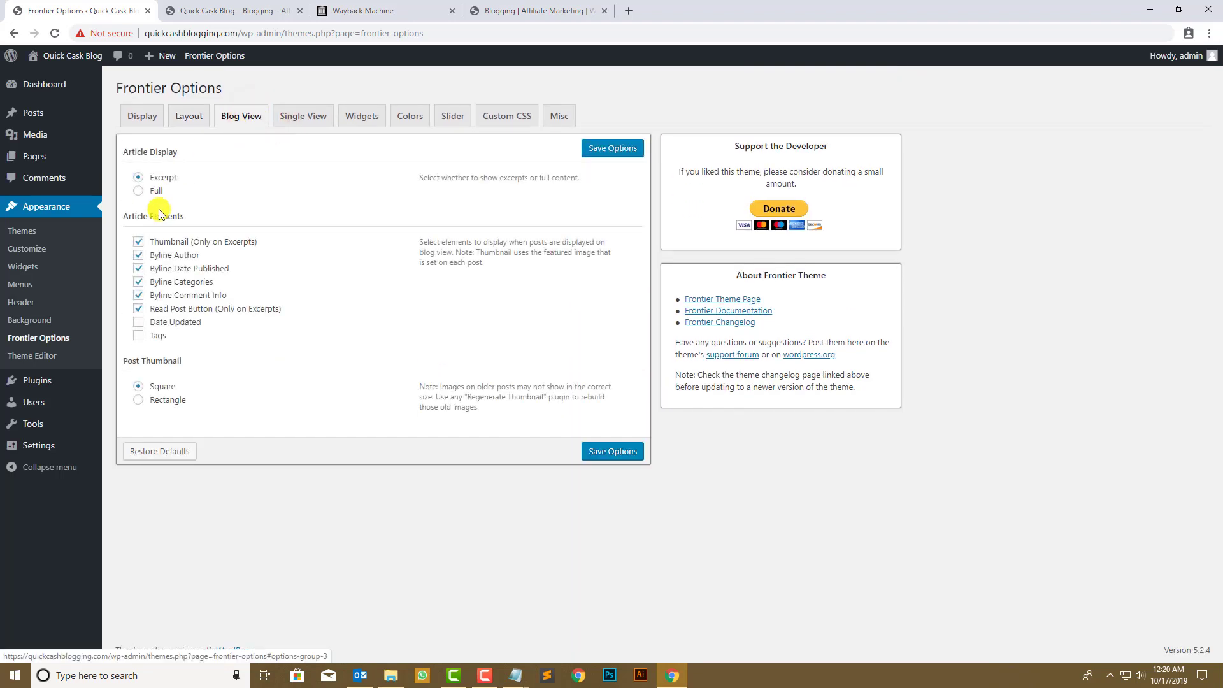
left_click(194, 173)
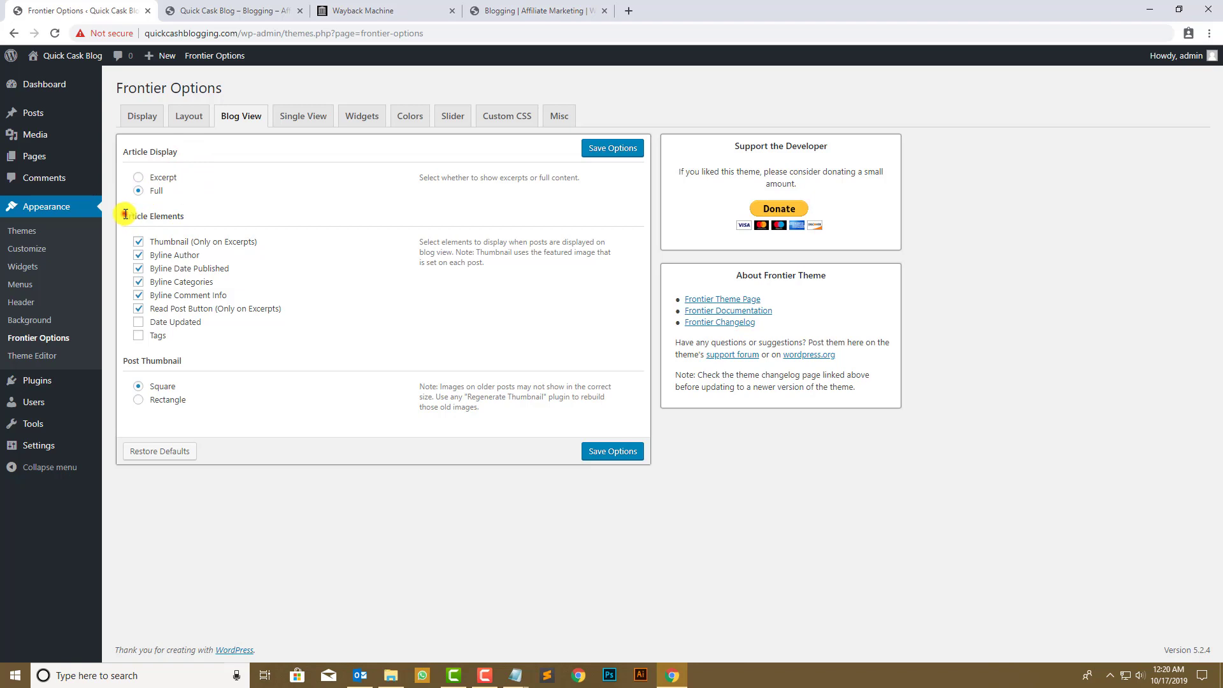
left_click_drag(125, 215, 212, 218)
left_click(309, 253)
left_click(598, 444)
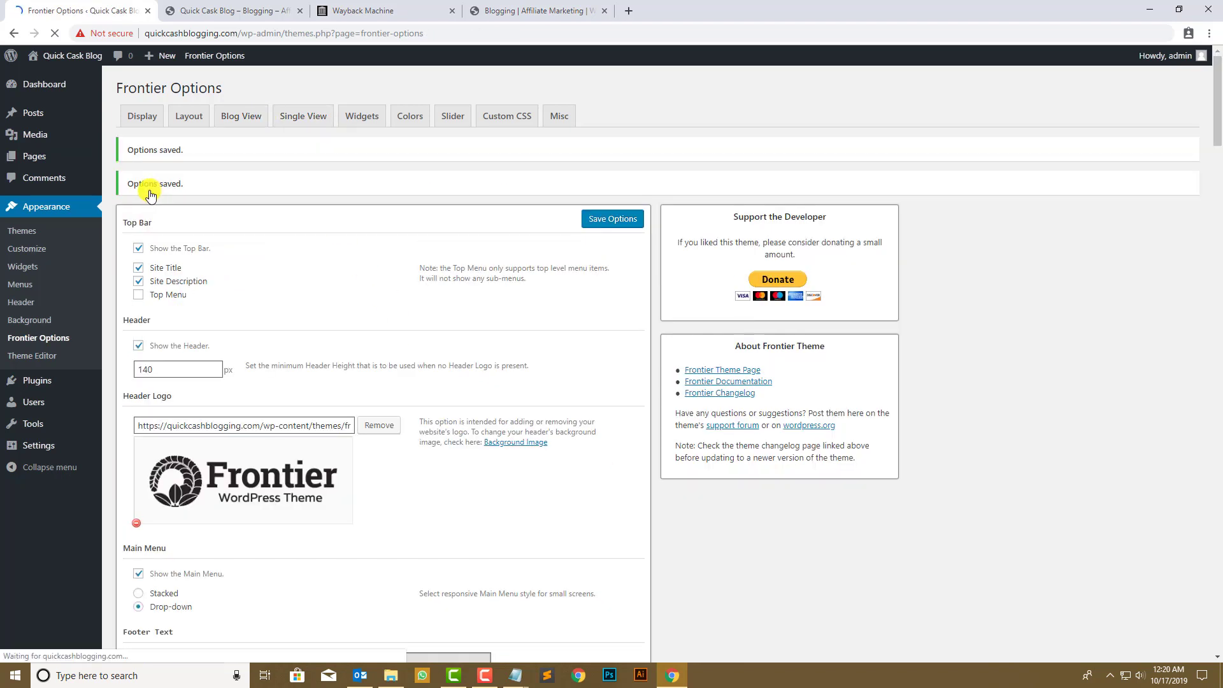
left_click(314, 185)
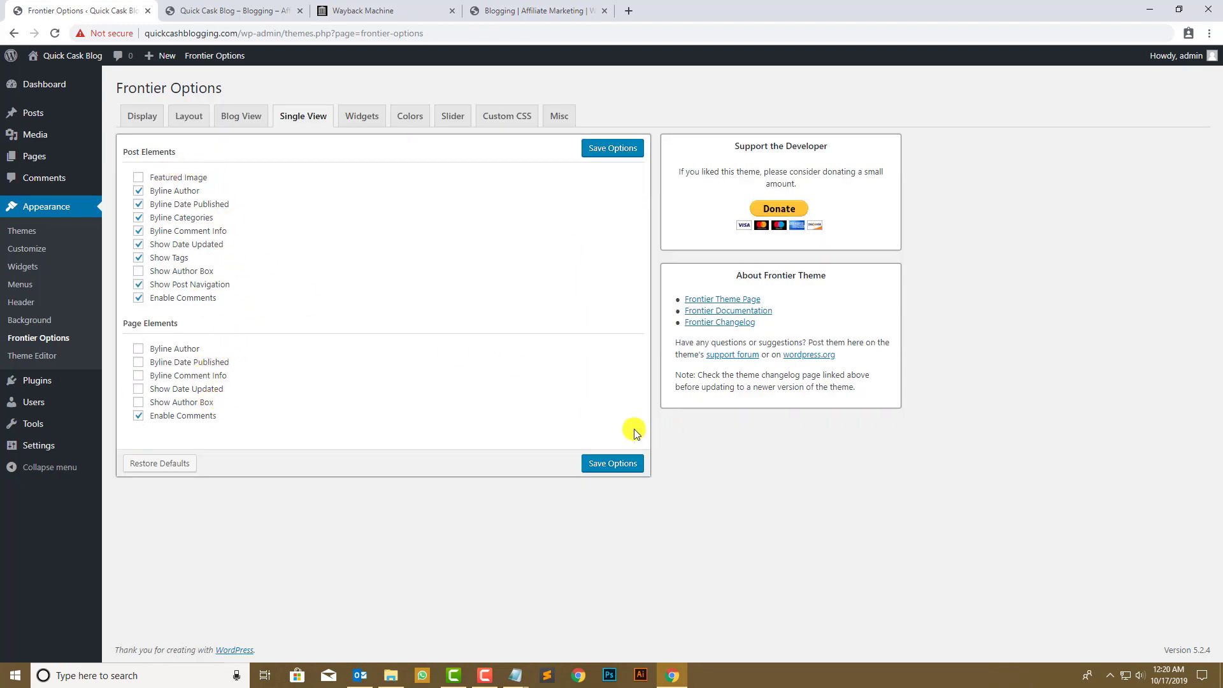
- Review the Widgets, Colors, Slider, Custom CSS and Misc tabs unchanged, then save the Frontier options
left_click(364, 117)
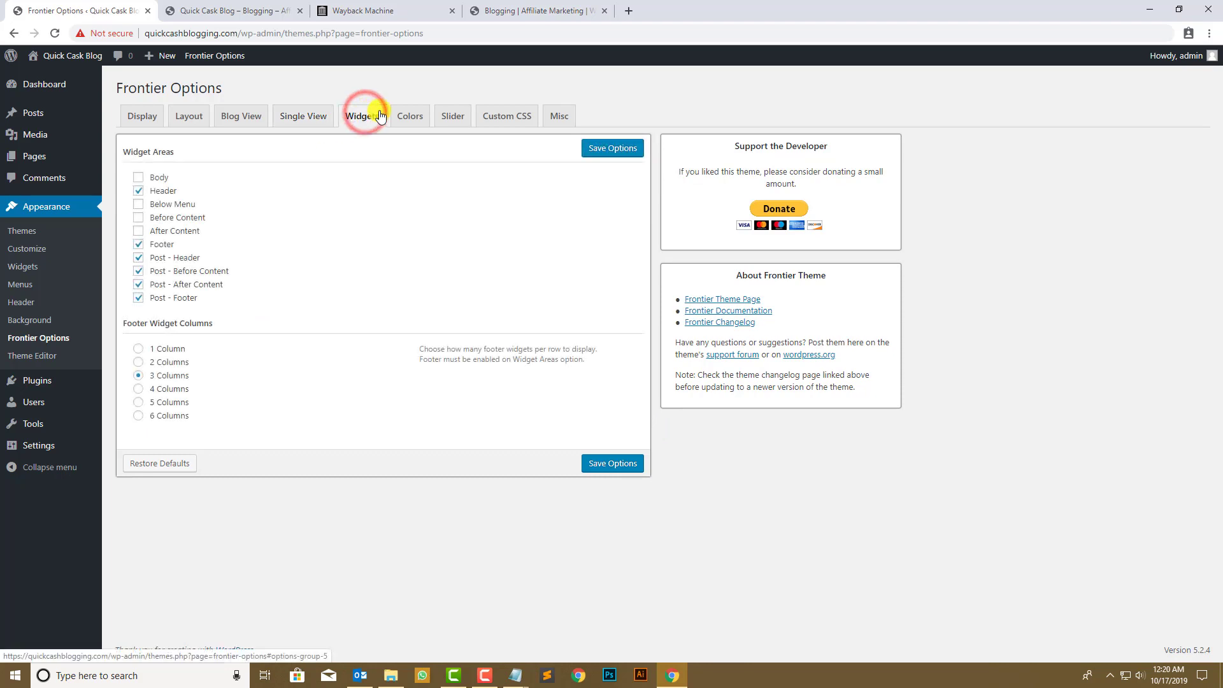
left_click(171, 233)
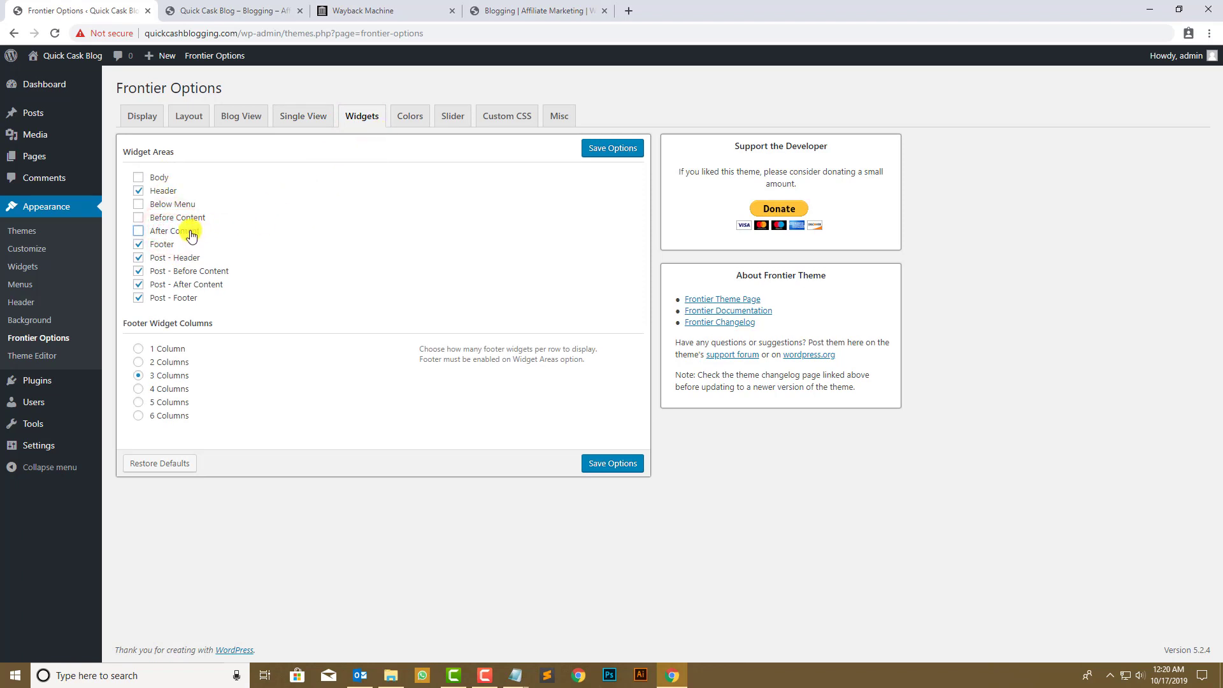
left_click(418, 125)
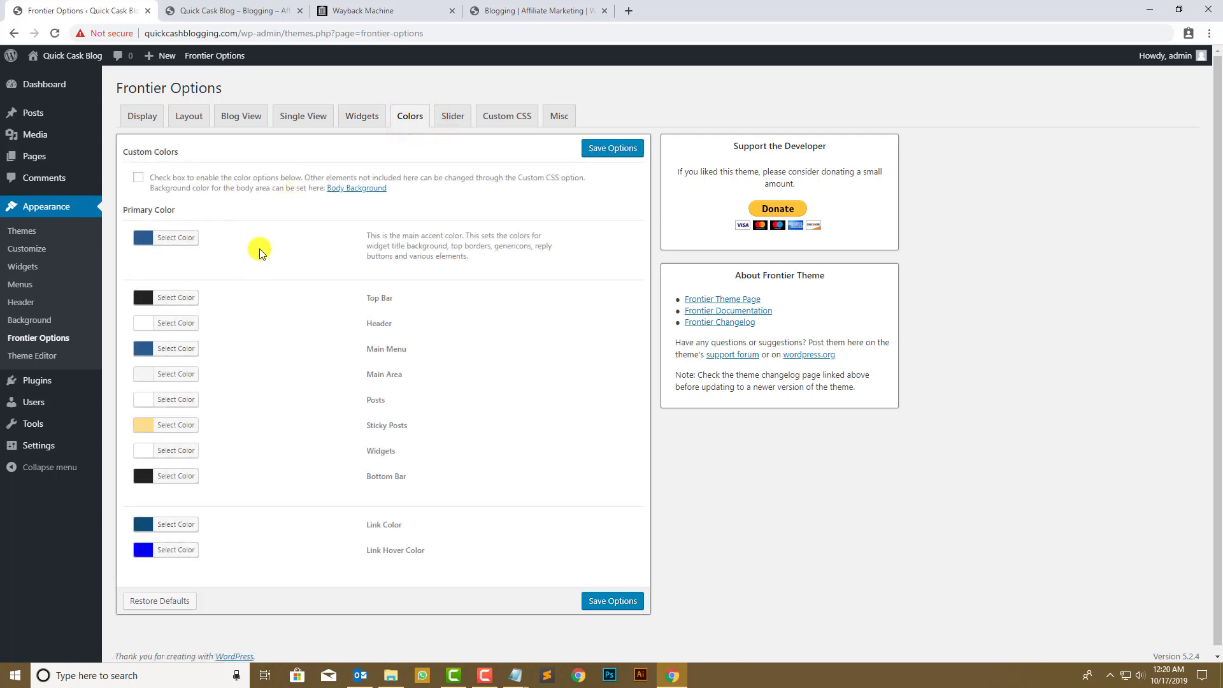
left_click(441, 123)
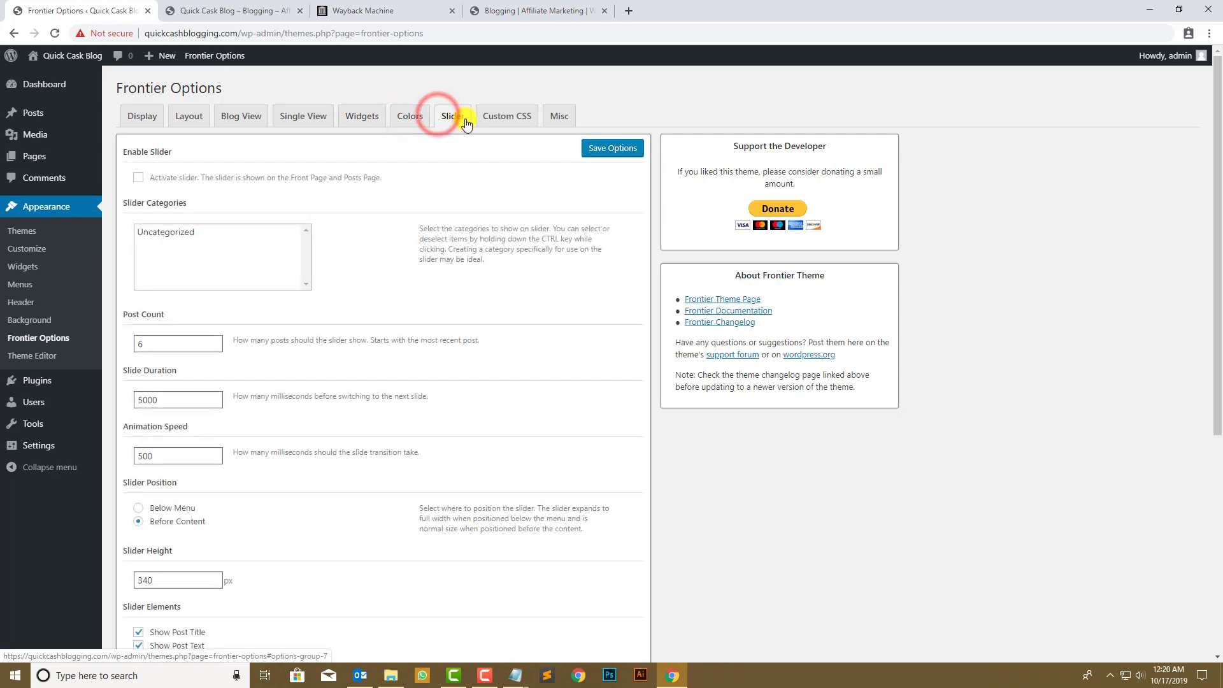
scroll(227, 254, "down", 6)
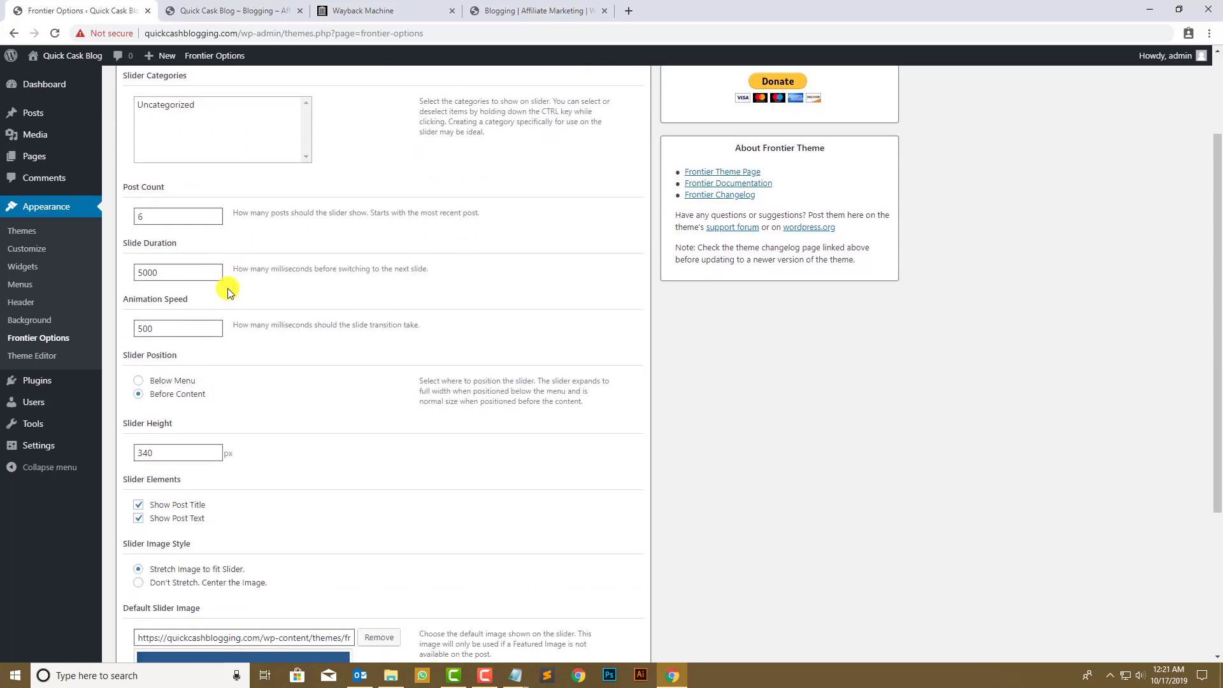
scroll(265, 377, "up", 5)
scroll(390, 317, "up", 3)
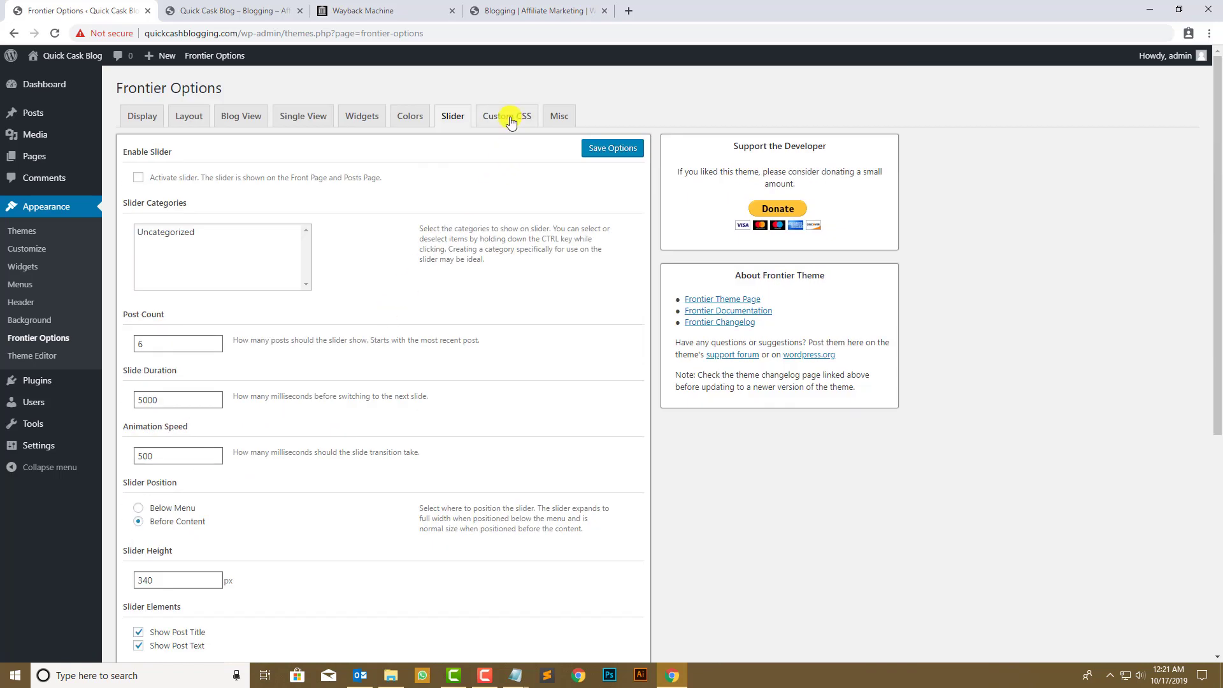
left_click(506, 116)
left_click(546, 123)
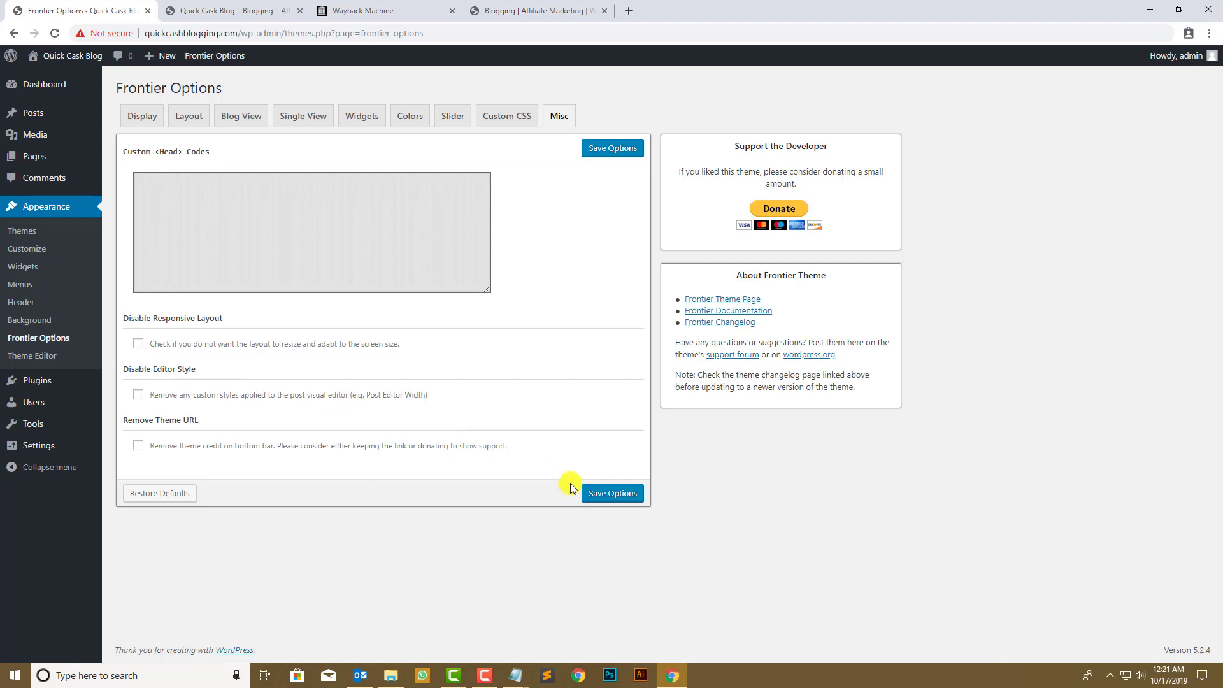
left_click(609, 494)
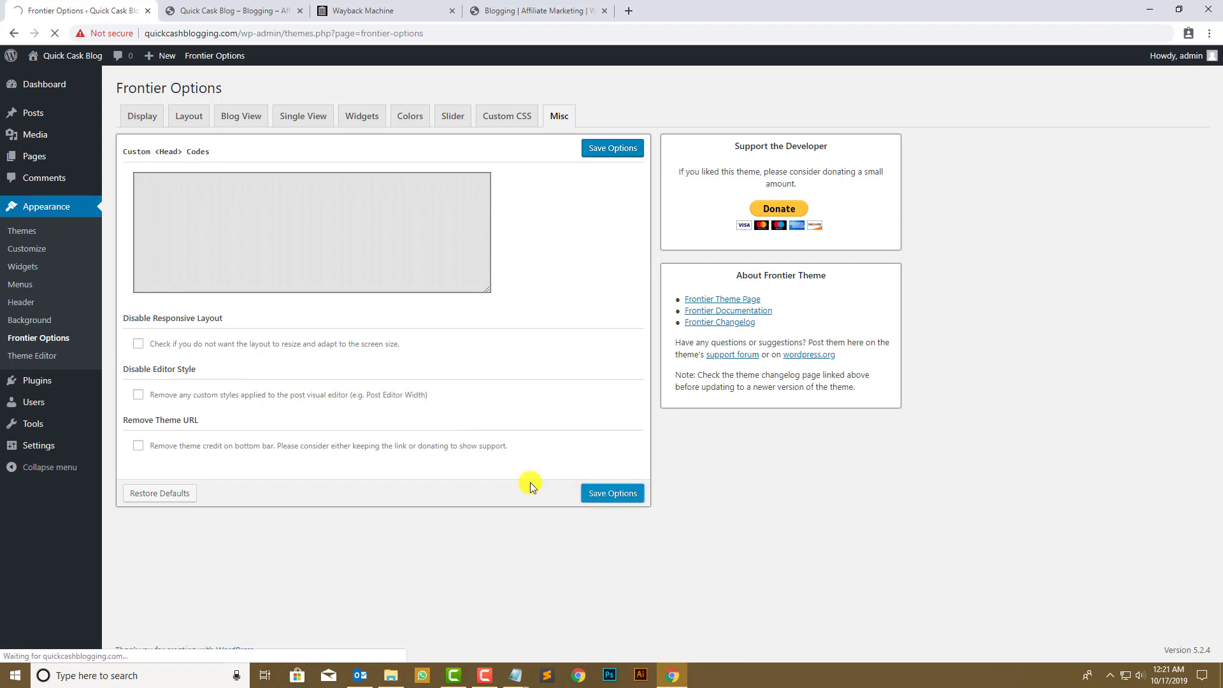
- Check the slug in an archived post's web address by opening it in a new tab
mouse_move(40, 438)
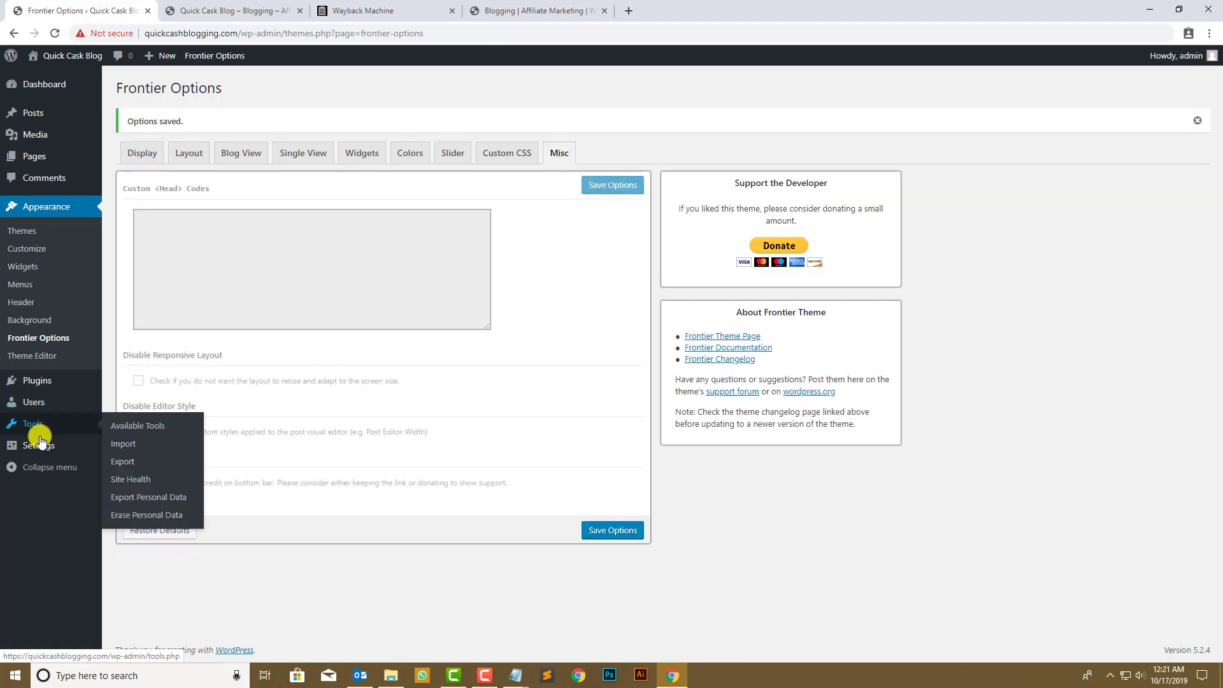
left_click(131, 535)
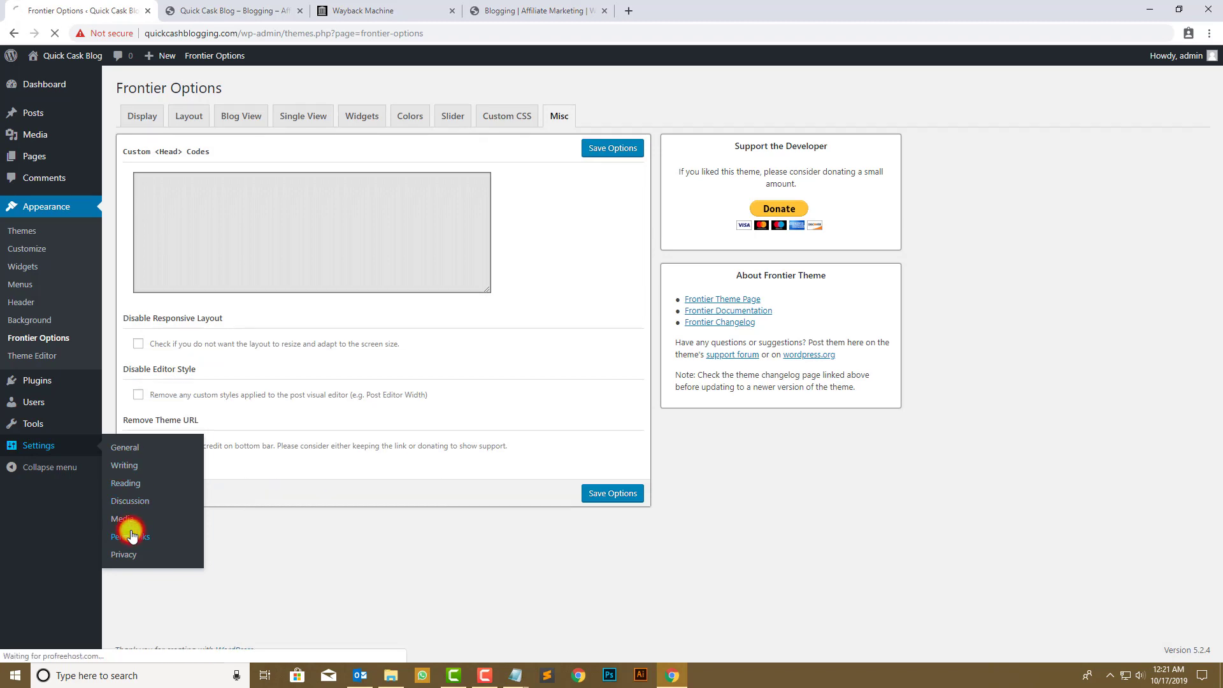
left_click(503, 10)
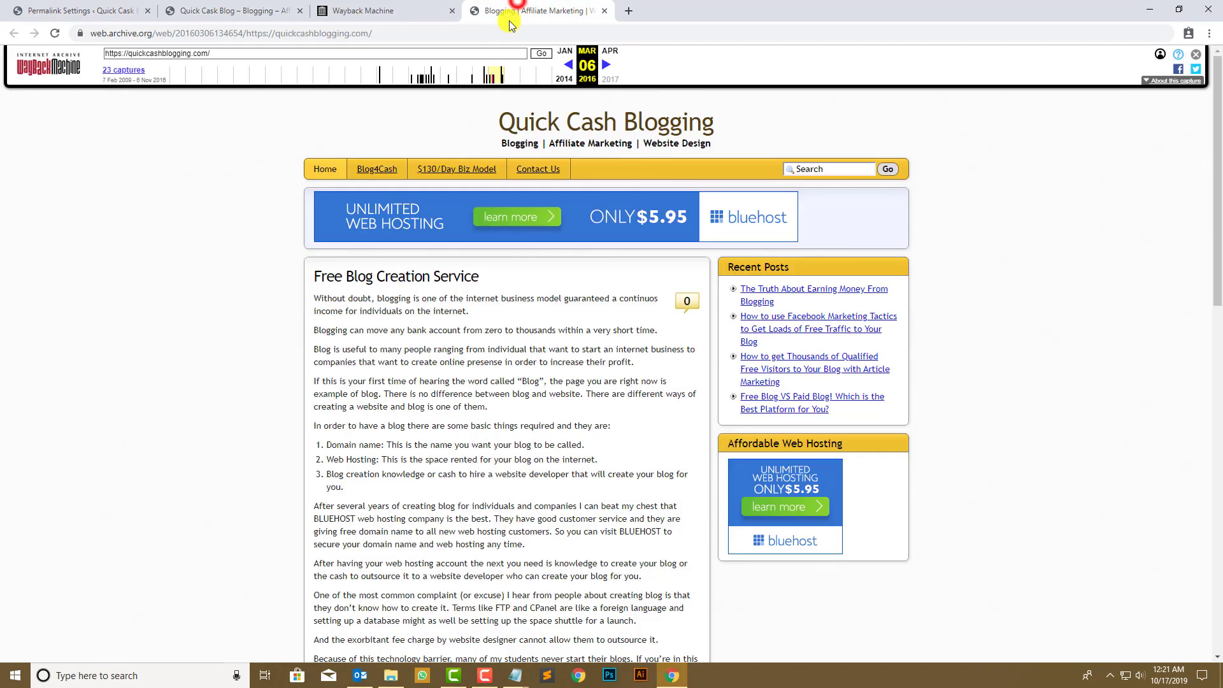
right_click(823, 293)
left_click(860, 304)
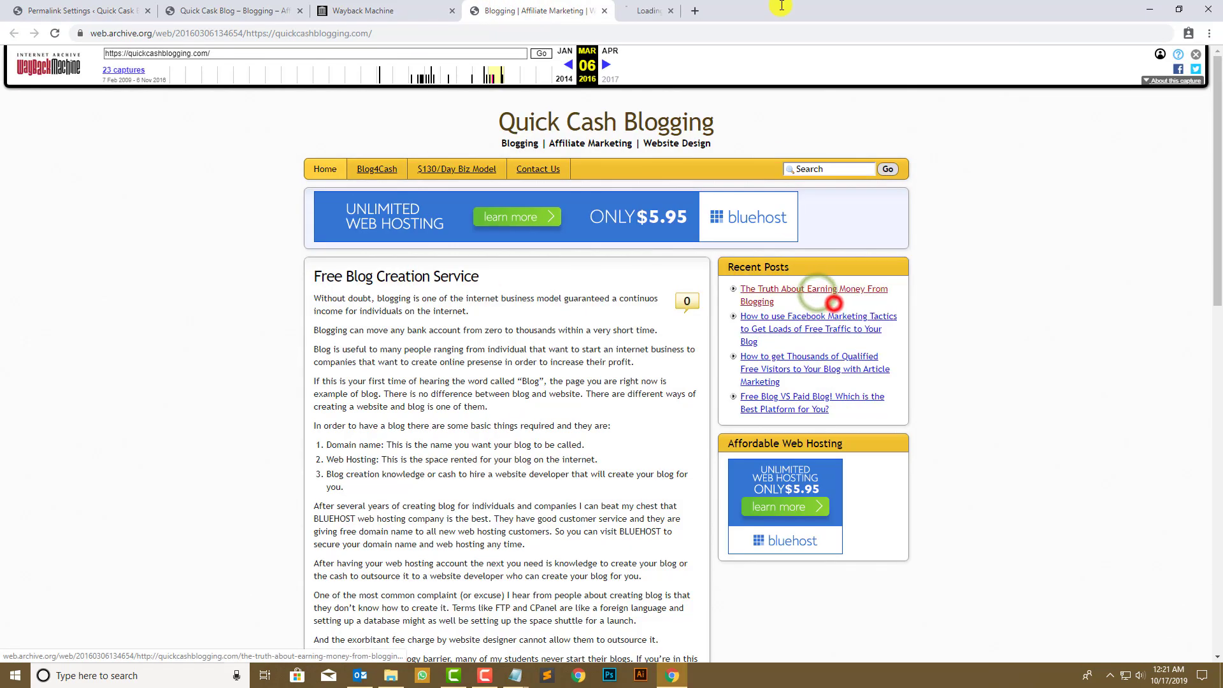
left_click(751, 7)
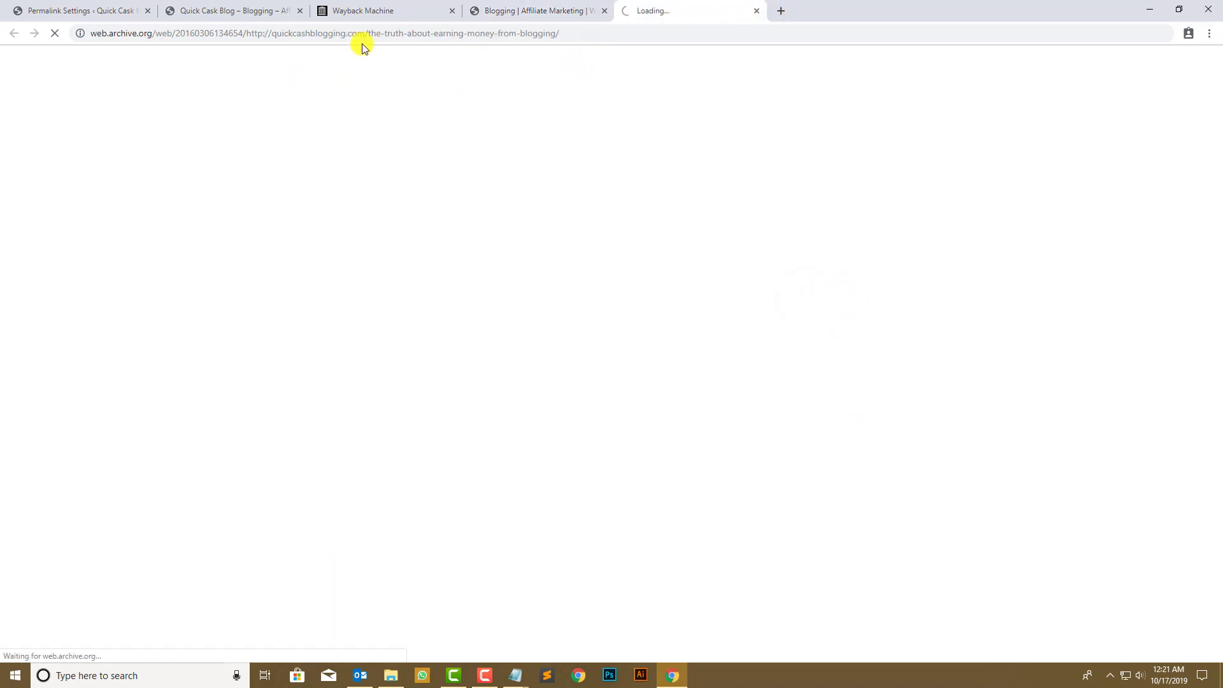
left_click_drag(370, 37, 598, 32)
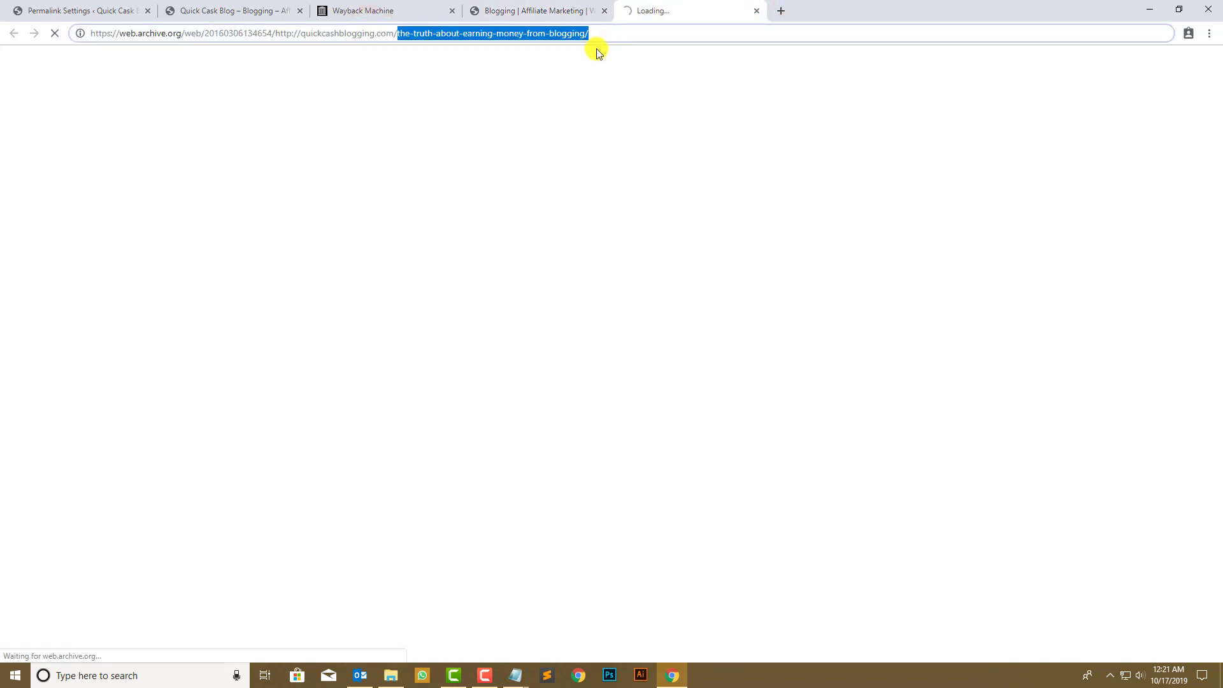
- Set the permalink structure to Post name (/%postname%/) and save it
left_click(36, 5)
left_click(133, 324)
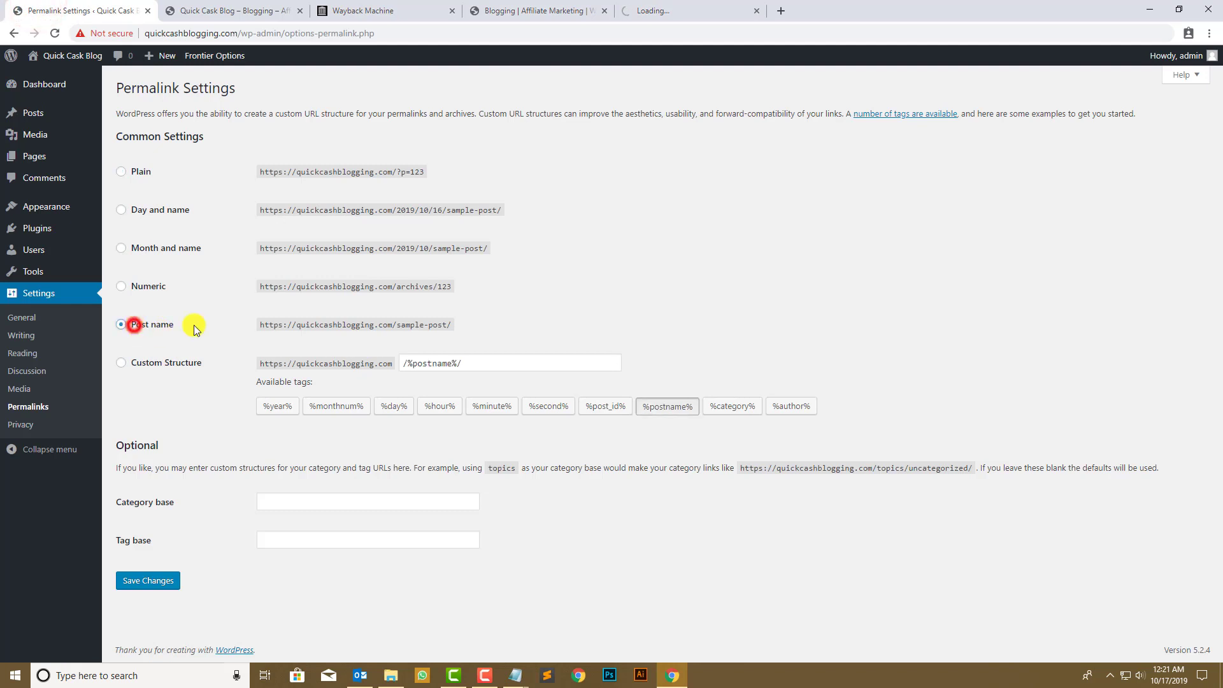
left_click(159, 577)
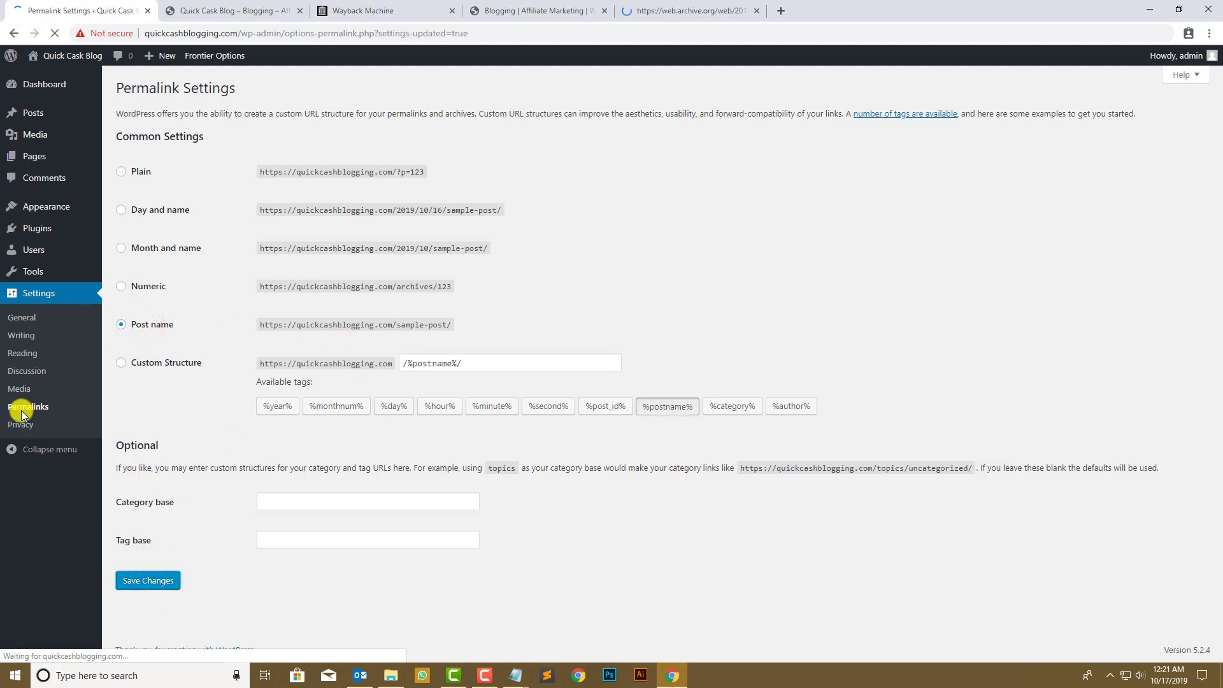
left_click(15, 317)
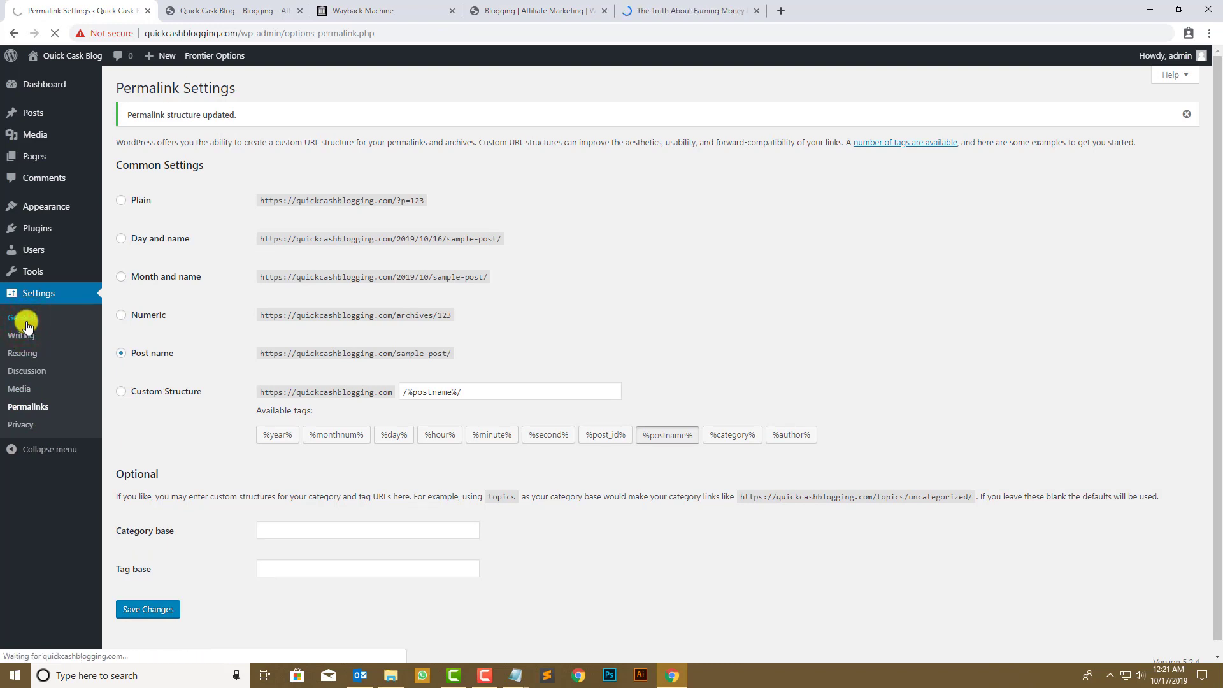
left_click(236, 10)
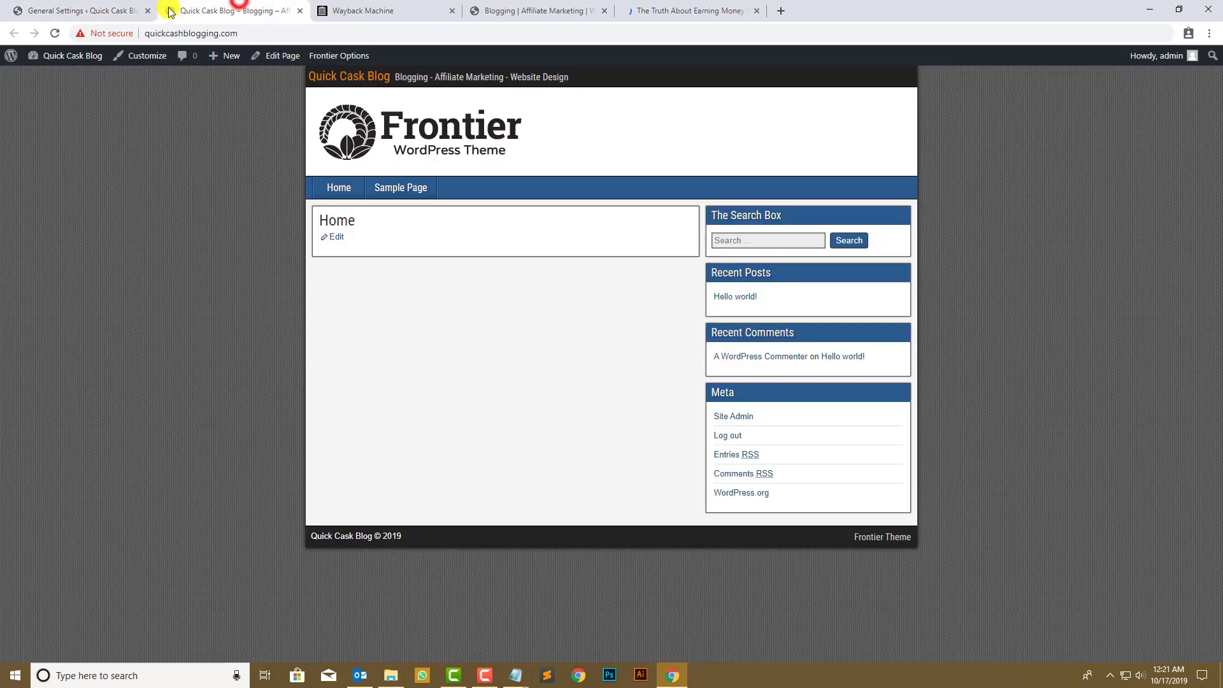
- Reload the live site, then open the Home page in the page editor
left_click(55, 34)
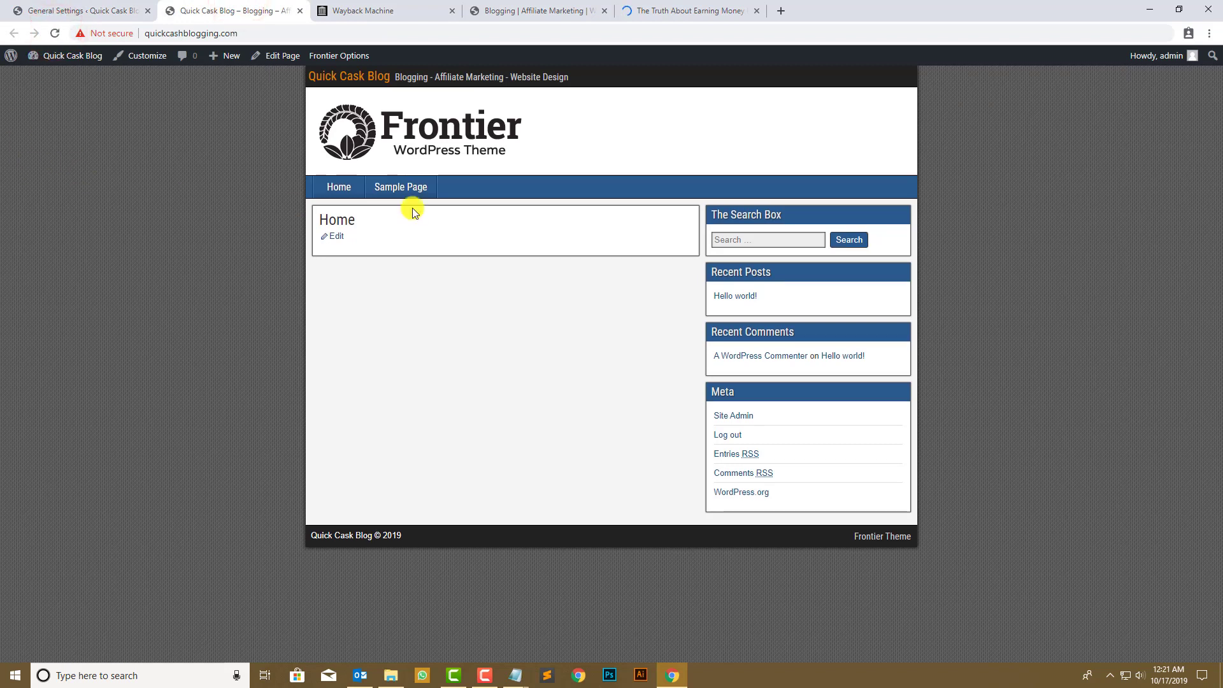
left_click(64, 9)
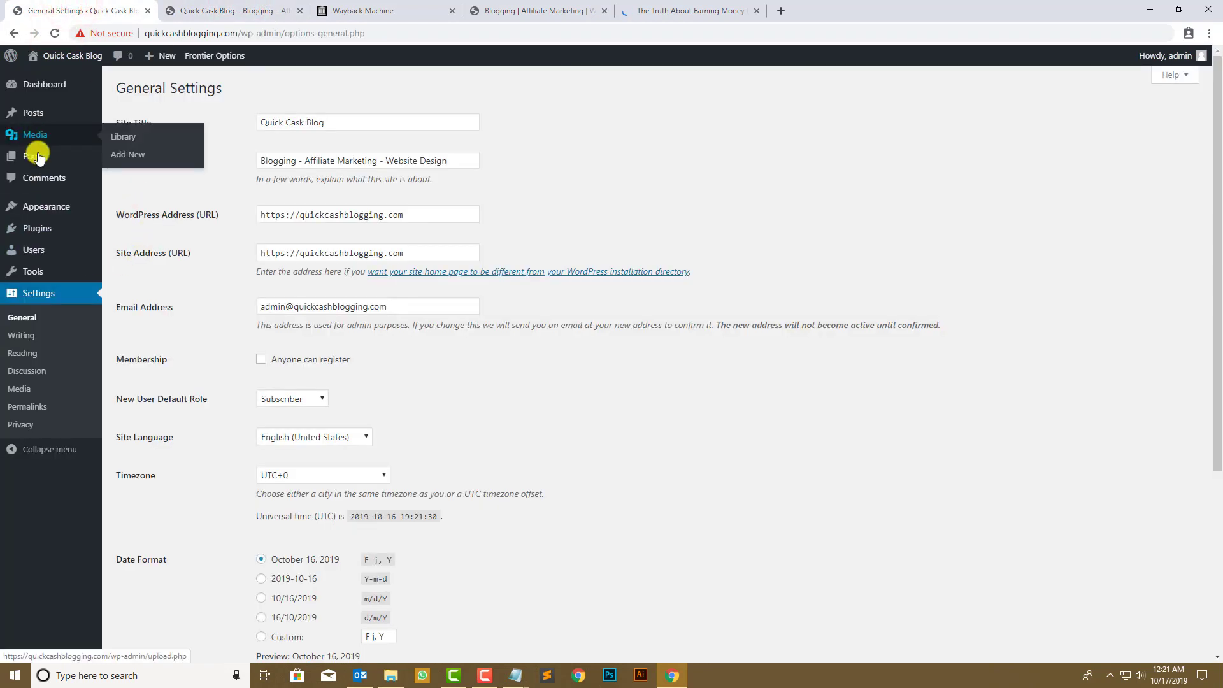
left_click(137, 160)
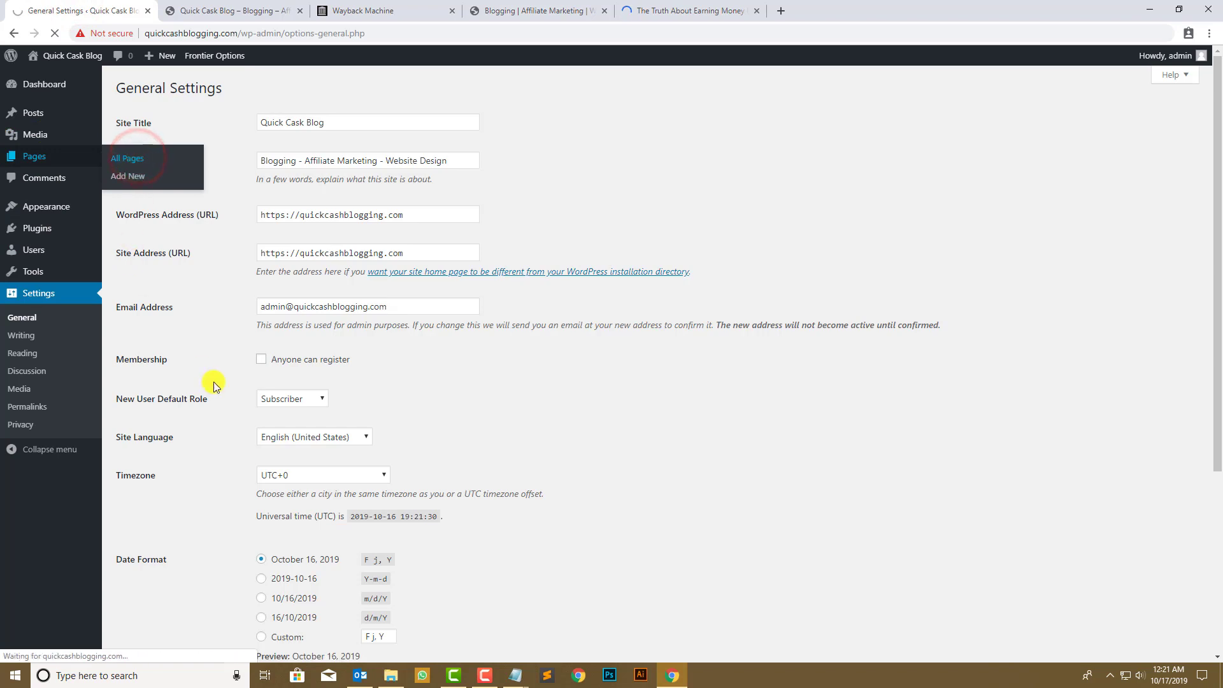
left_click(151, 196)
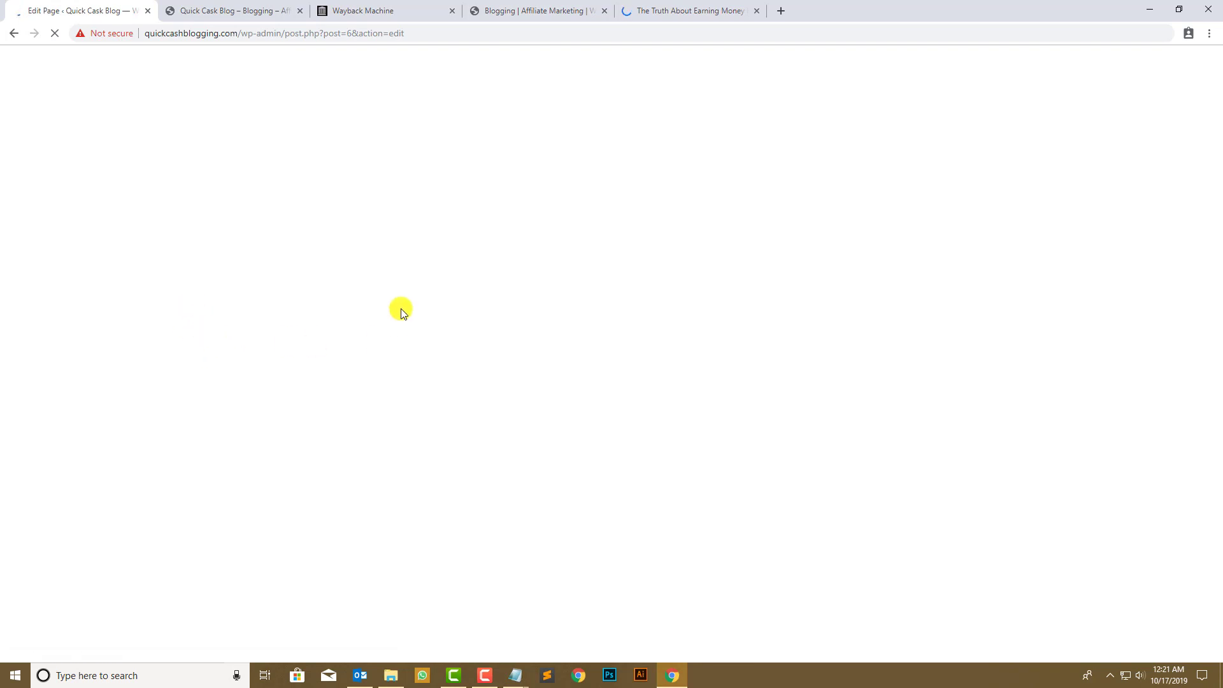
left_click(537, 10)
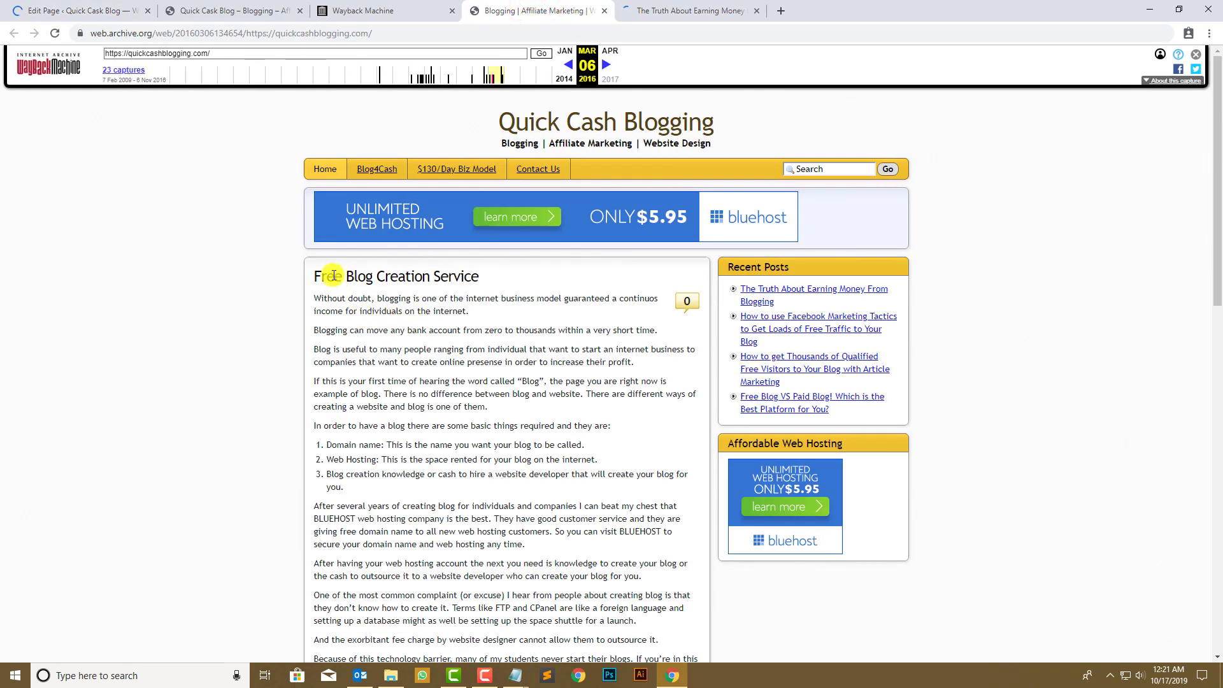
- Highlight the archived 'Free Blog Creation Service' heading and body text to review them
left_click_drag(313, 278, 491, 279)
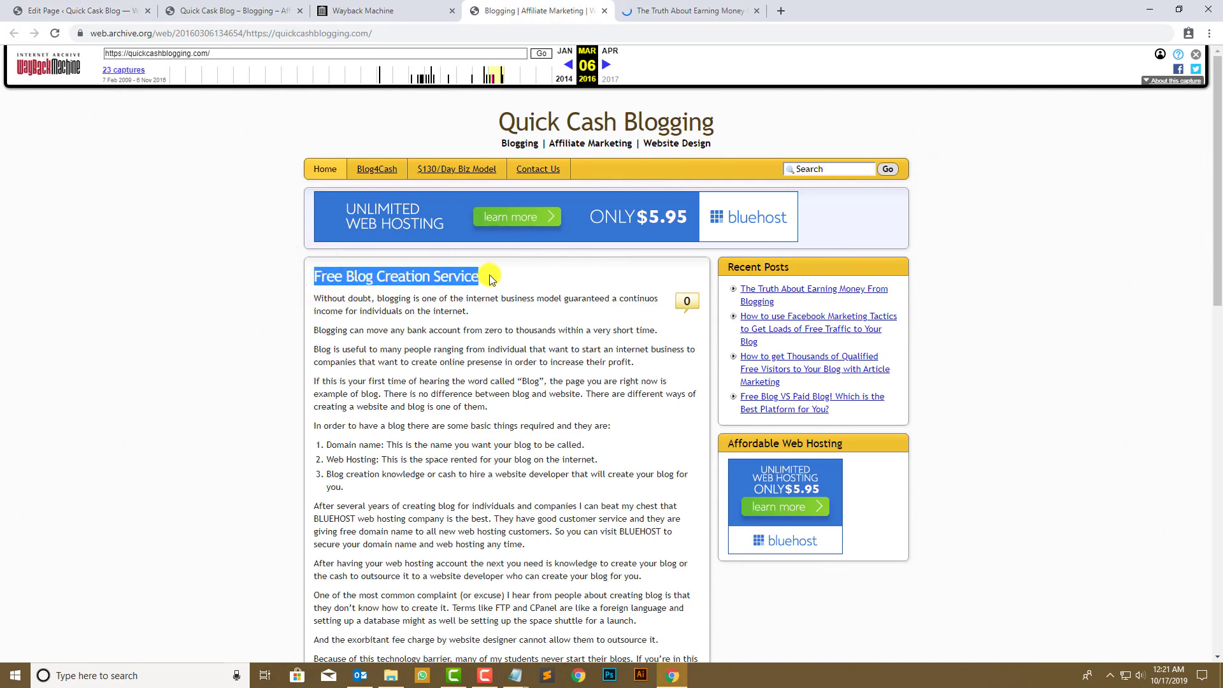
left_click(499, 296)
left_click_drag(387, 306, 554, 383)
left_click(575, 396)
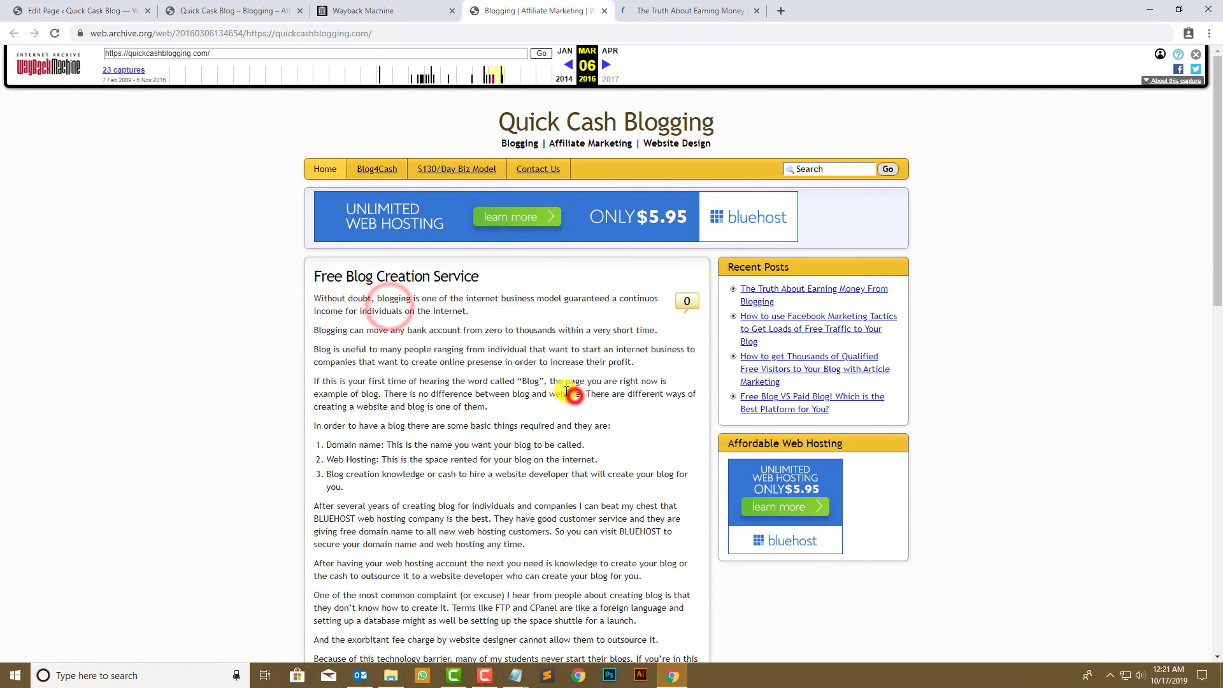
scroll(468, 363, "down", 2)
scroll(872, 325, "up", 2)
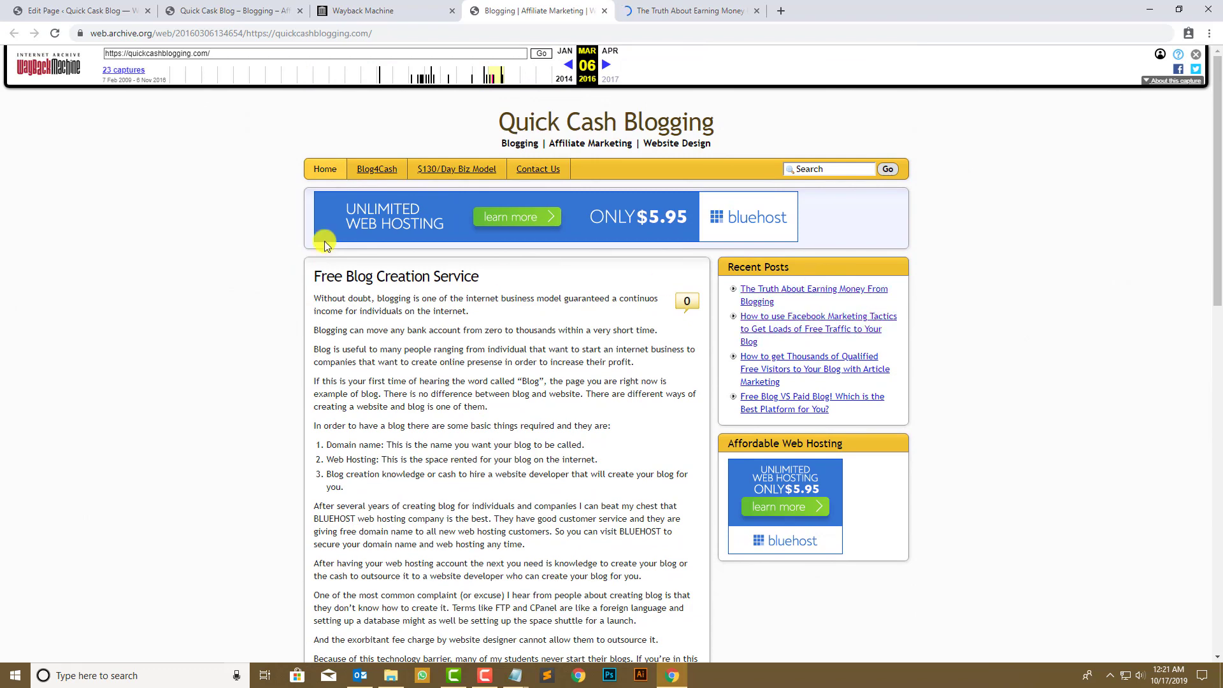
left_click(96, 11)
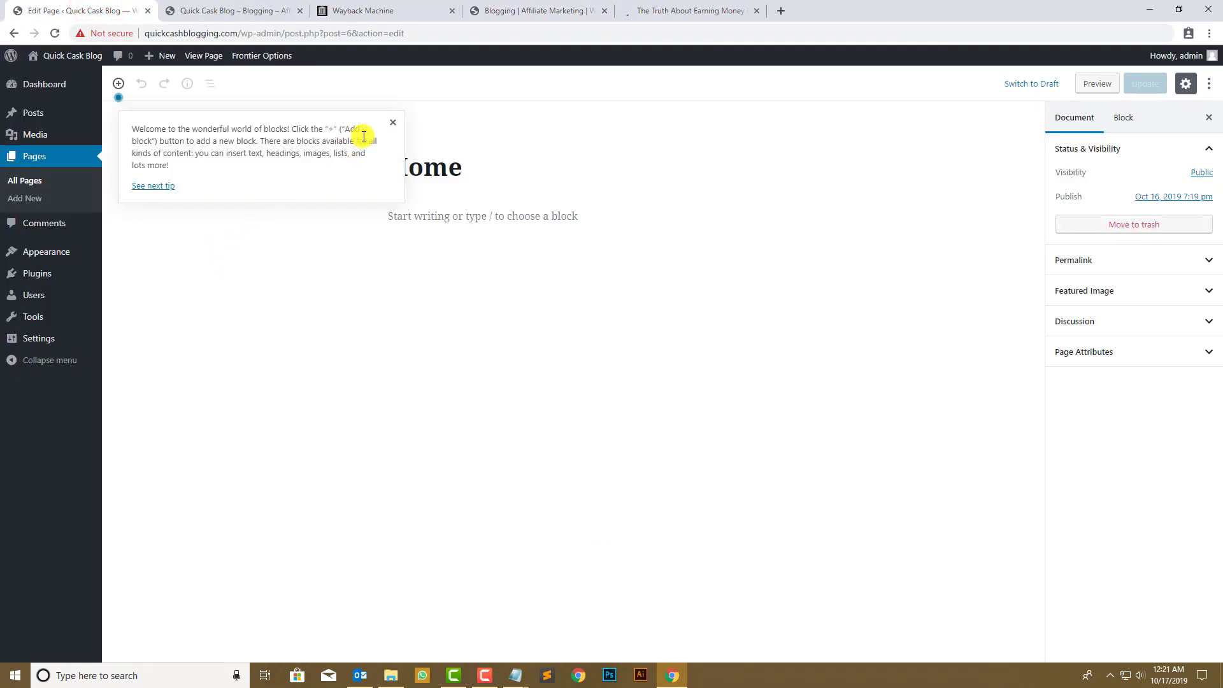
- Try the Blank template on the Home page, update it, and check the live site
left_click(393, 124)
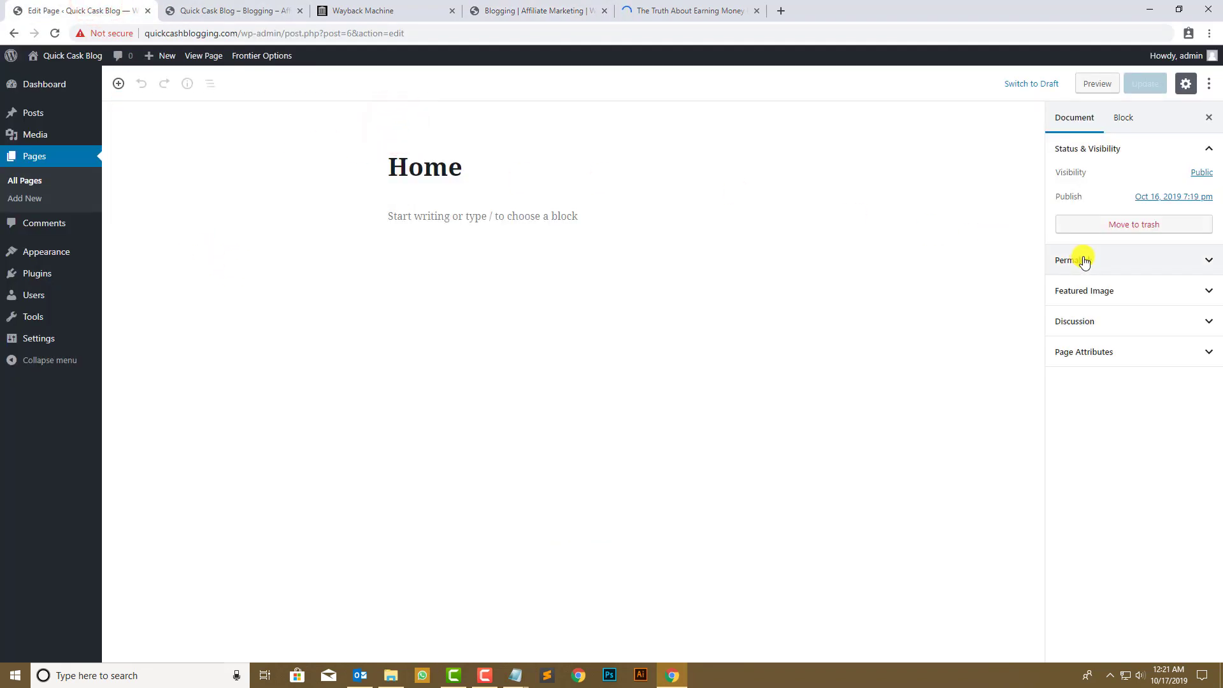
left_click(1137, 353)
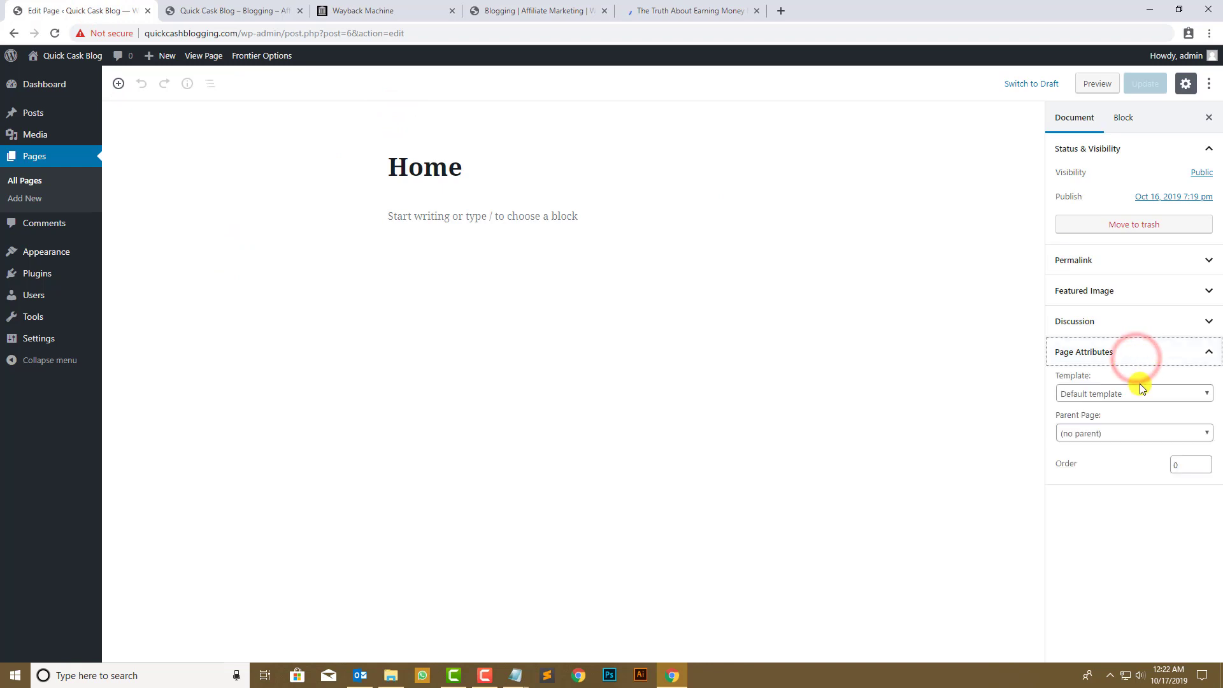
left_click(1139, 394)
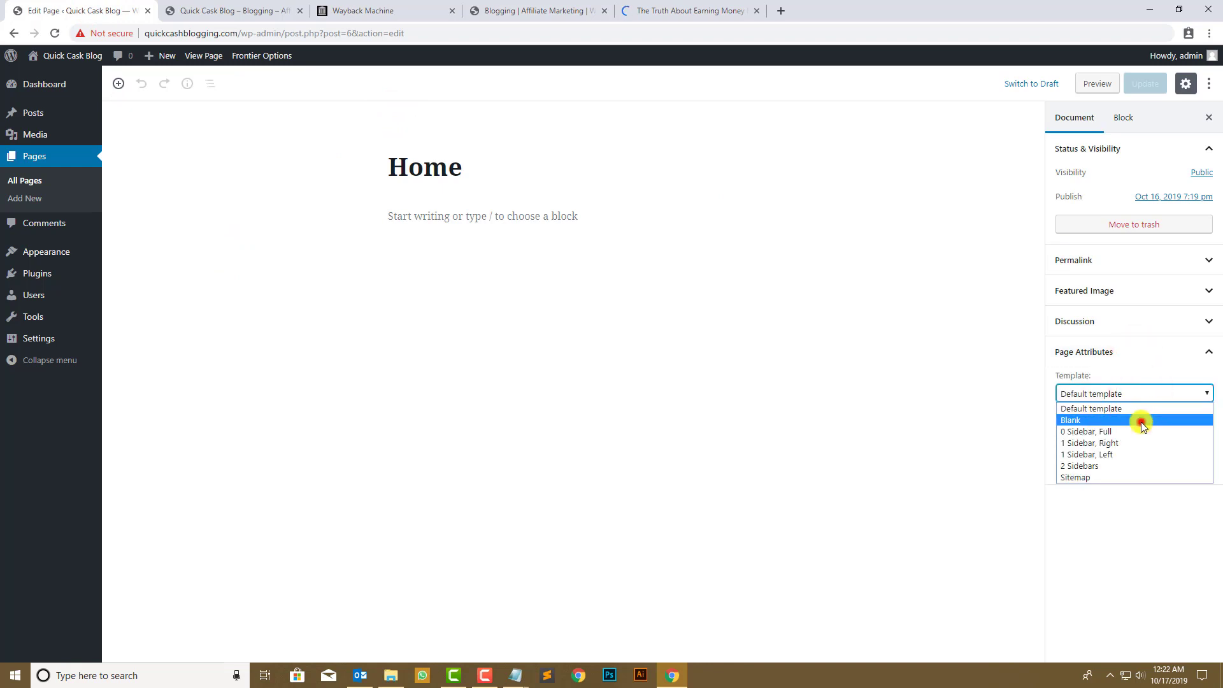
left_click(1141, 420)
left_click(1146, 86)
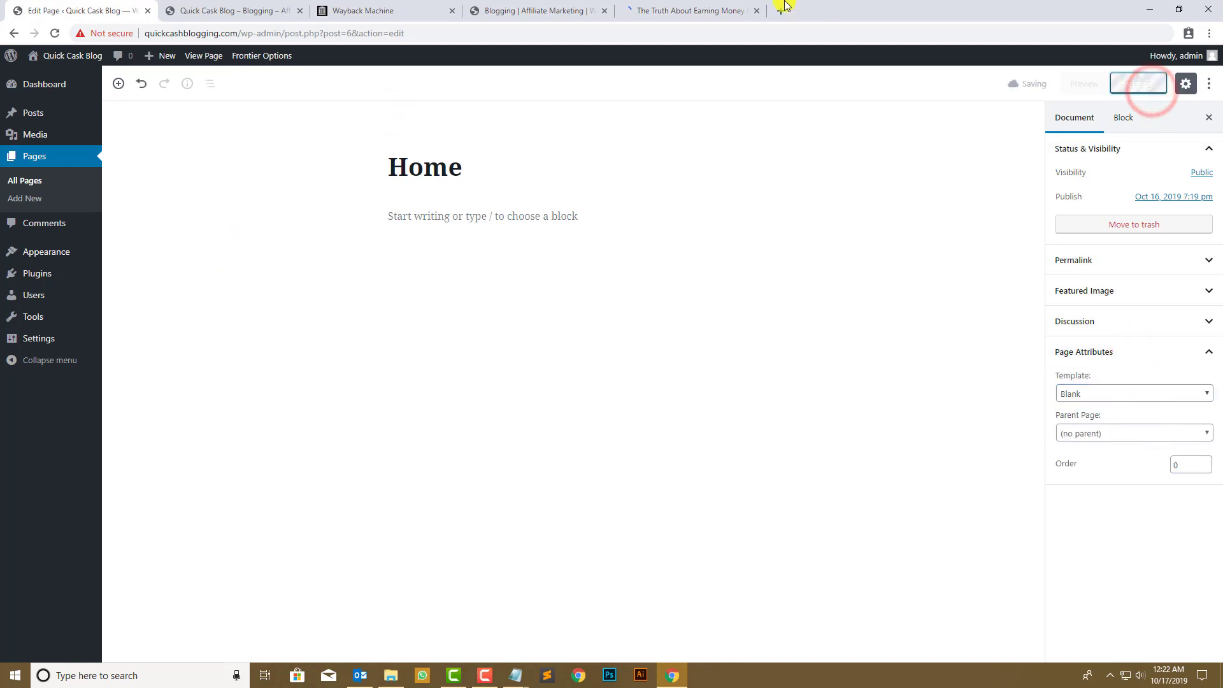
left_click(247, 10)
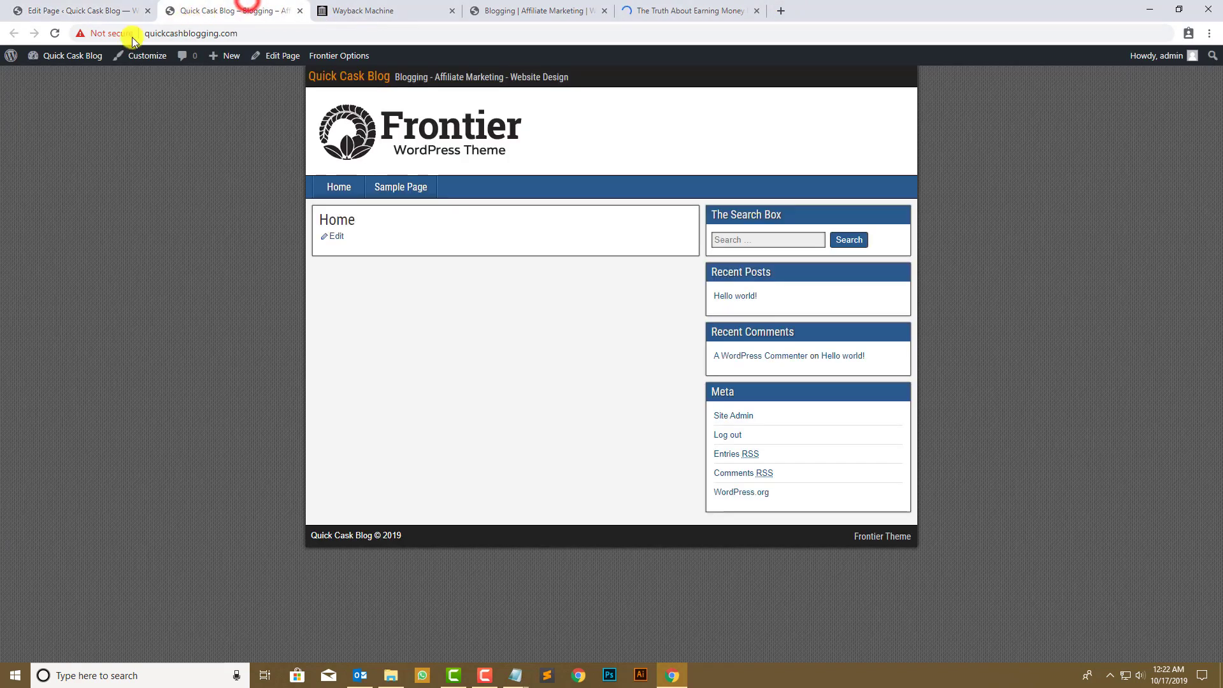
left_click(55, 33)
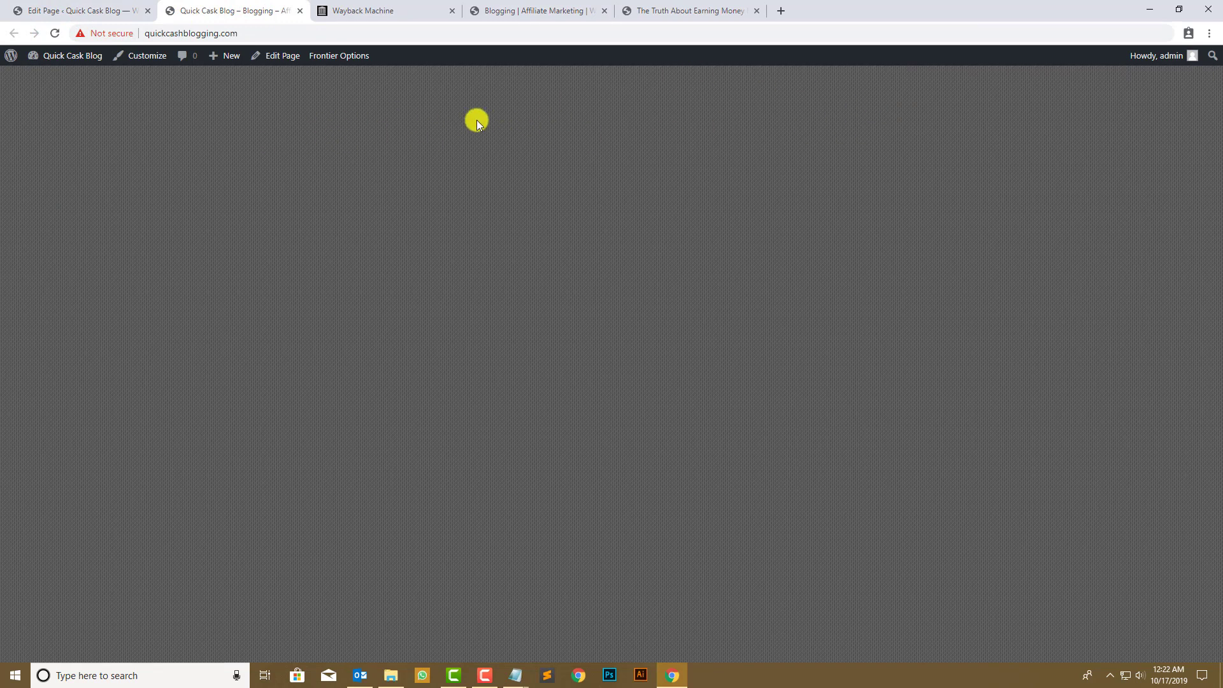
left_click(40, 5)
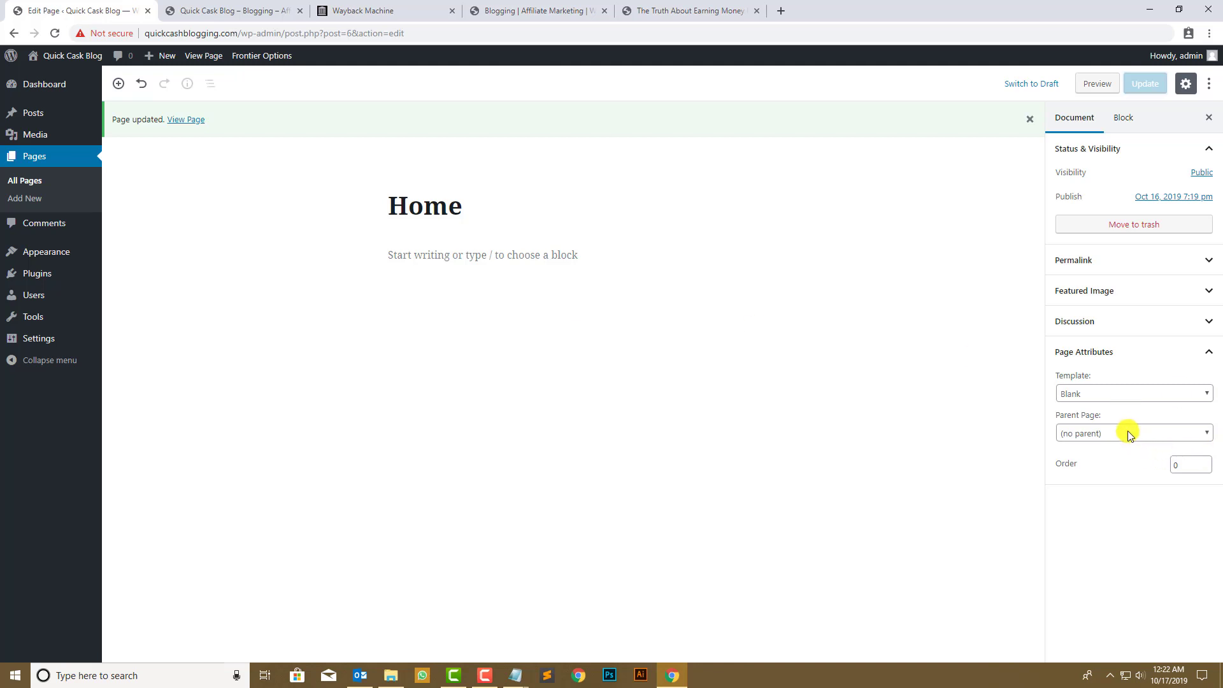
- Try the Sitemap template on the Home page and preview it on the live site
left_click(1127, 393)
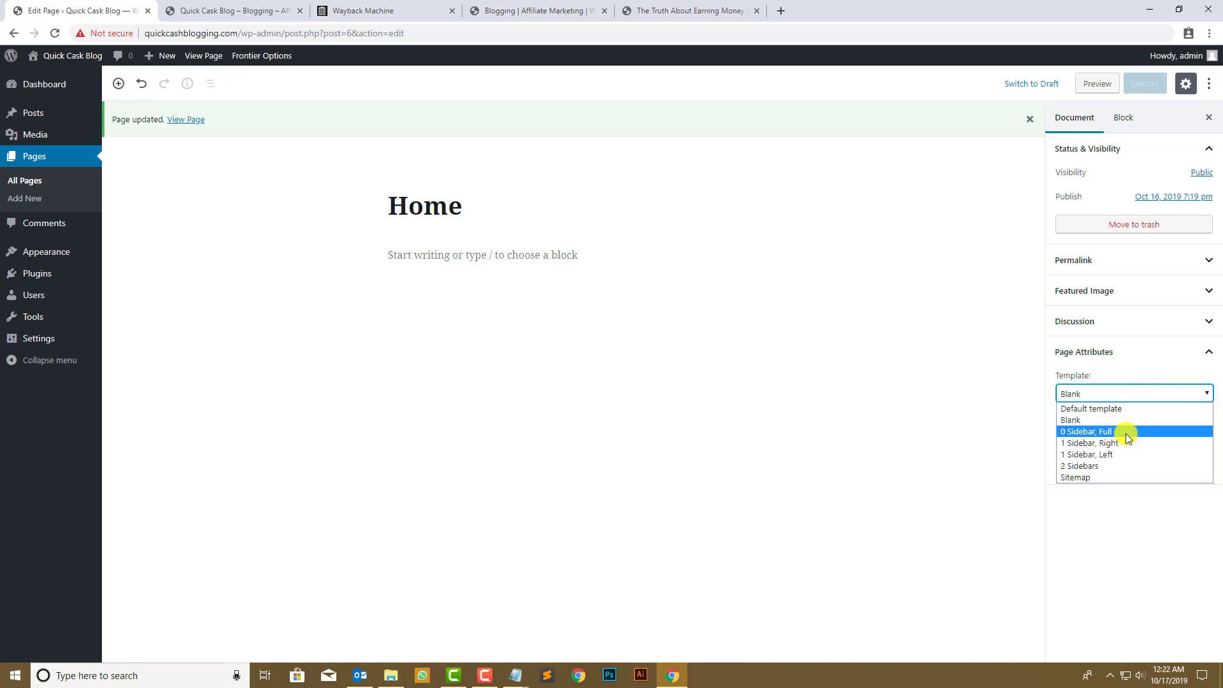
left_click(1118, 477)
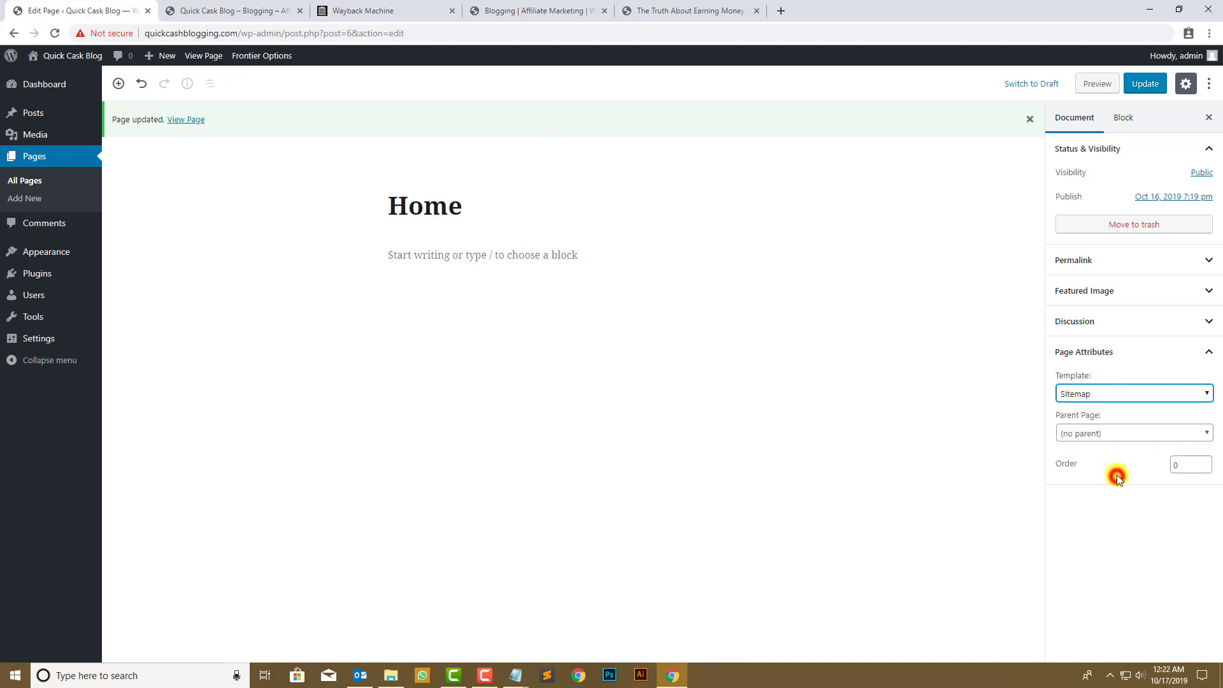
left_click(1147, 81)
left_click(251, 10)
left_click(56, 33)
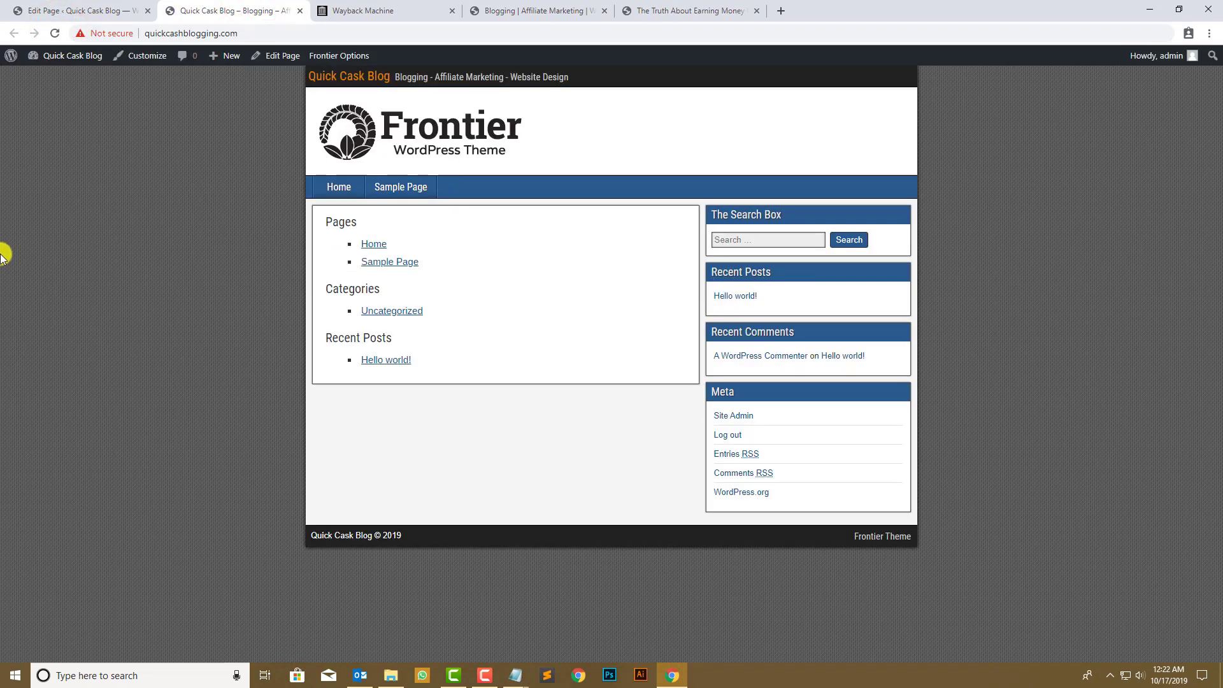
left_click(87, 5)
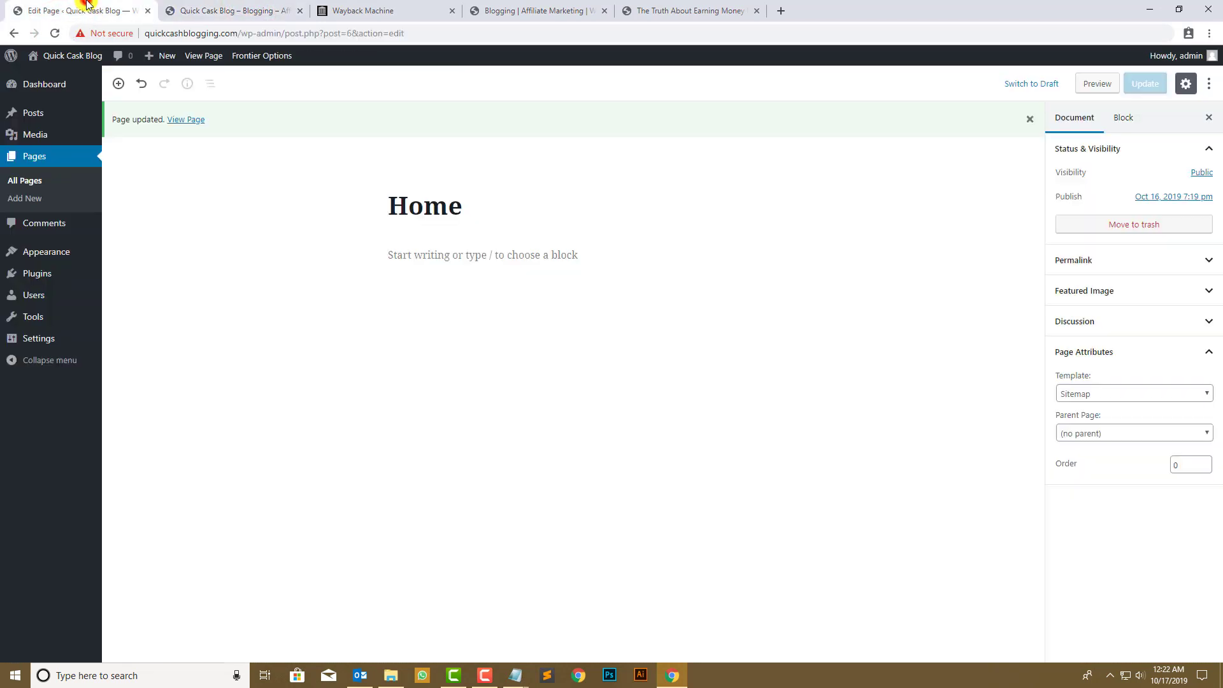
- Try the 1 Sidebar, Right template and check the layout on the live site
left_click(1096, 395)
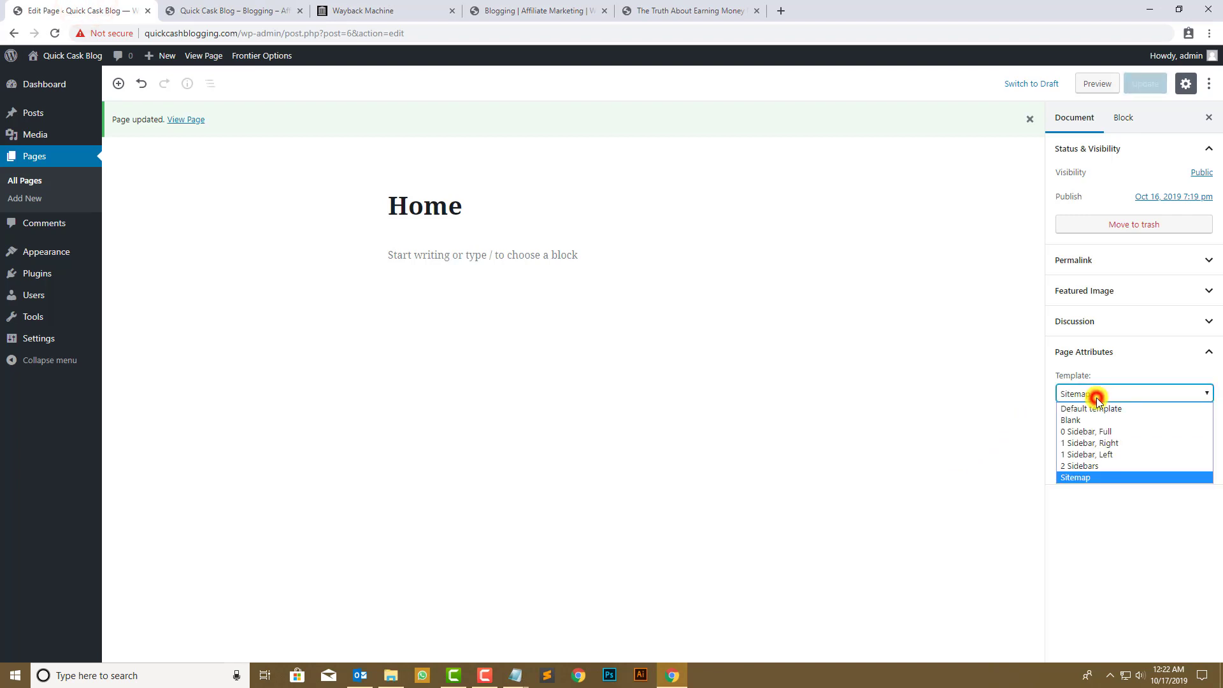
left_click(1091, 444)
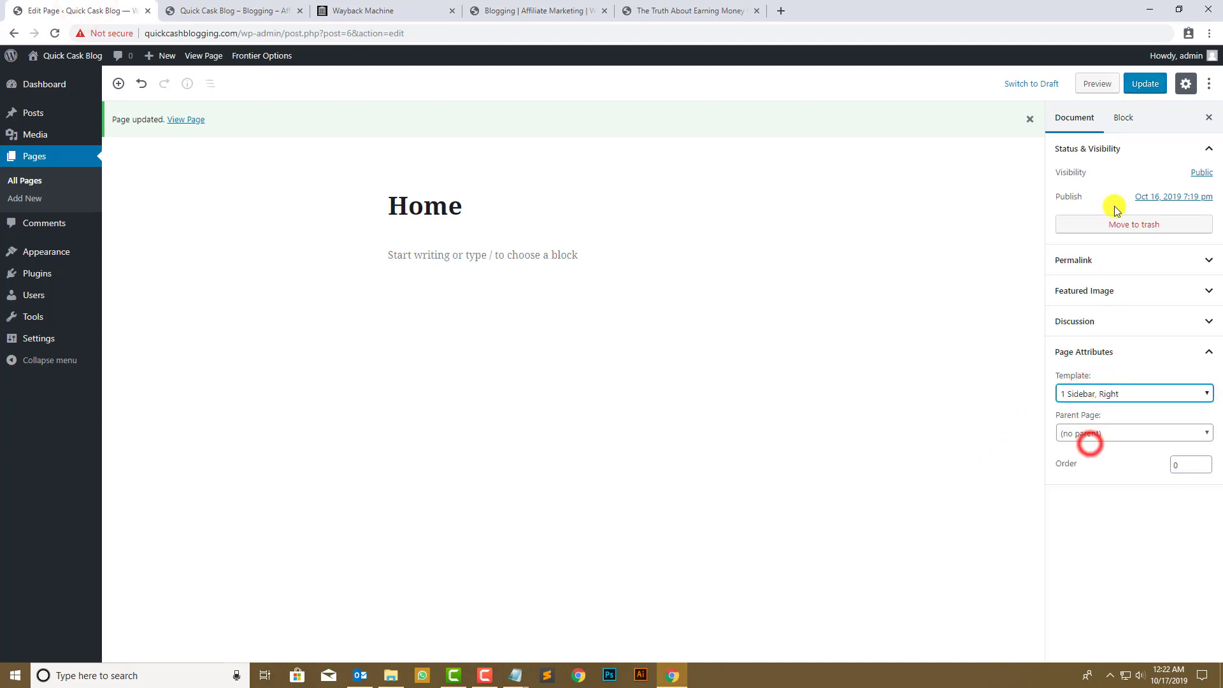
left_click(1139, 85)
left_click(167, 6)
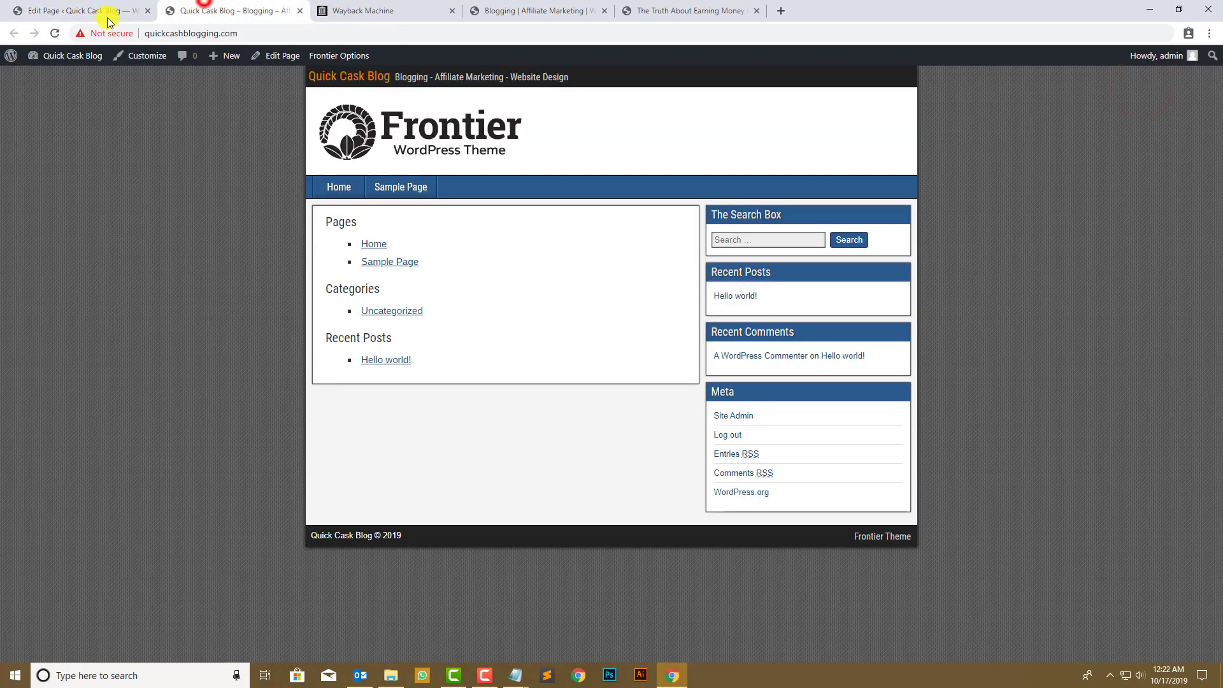
left_click(55, 33)
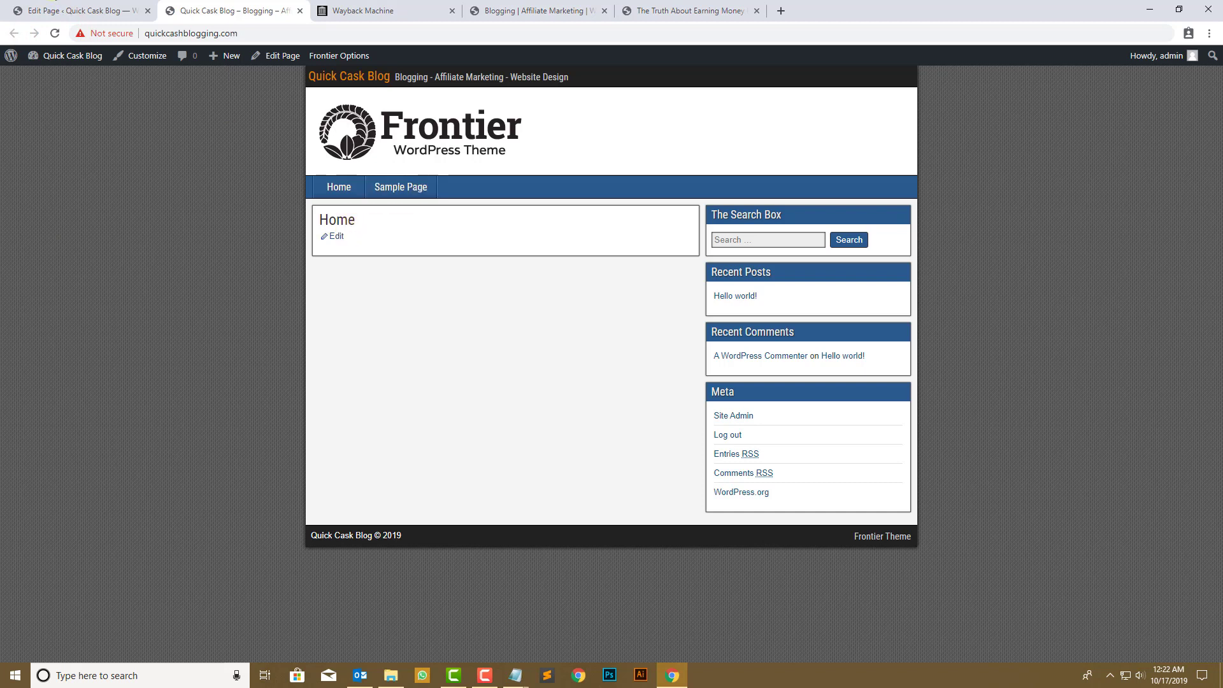
left_click(76, 11)
- Switch the Home page template to Default template and update the page
left_click(1133, 399)
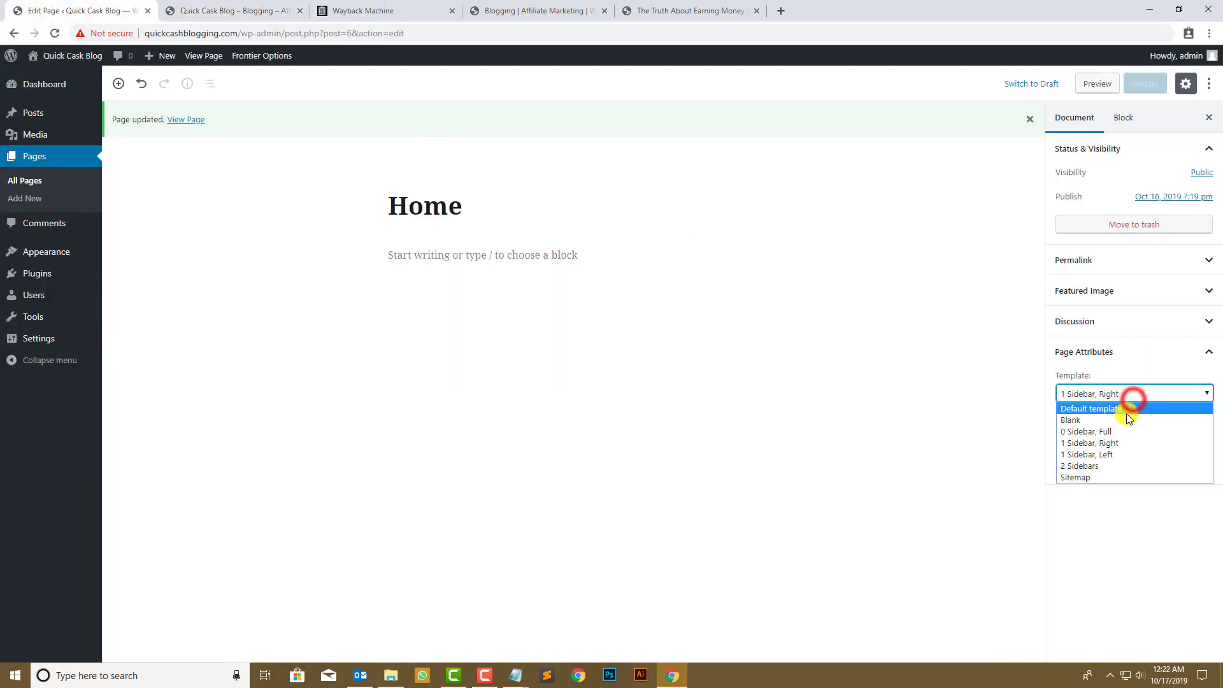
left_click(1126, 409)
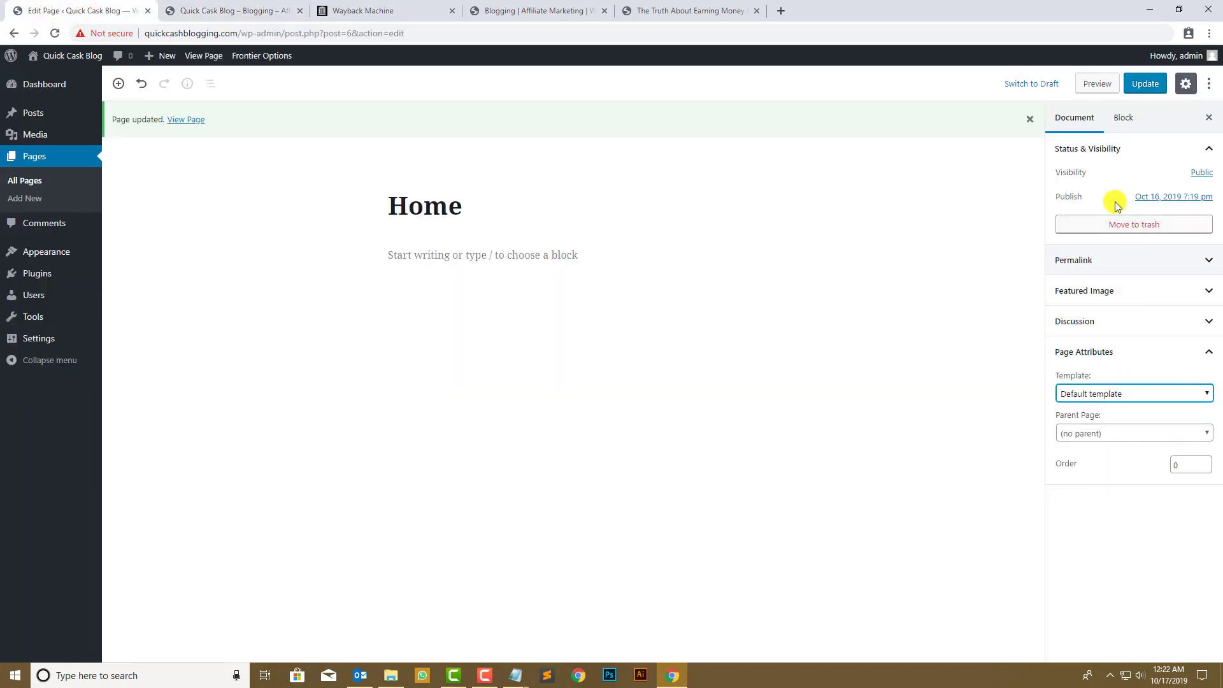
left_click(1149, 84)
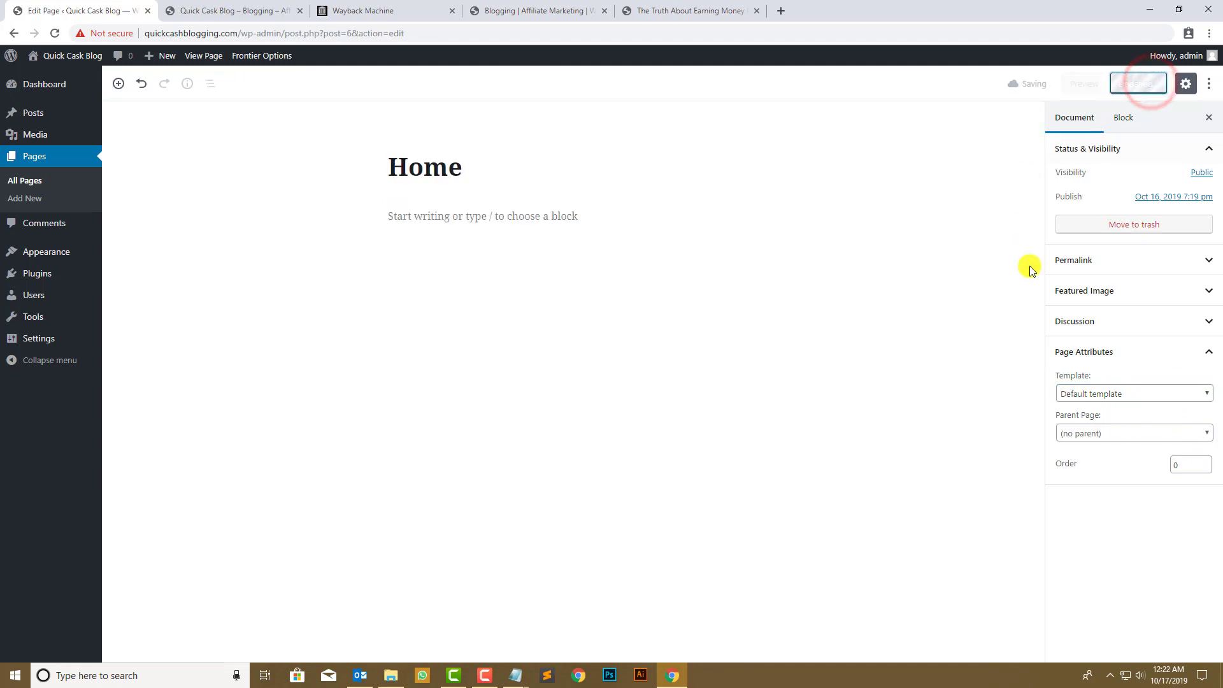
- Tick Allow Comments in the Home page's Discussion settings and update the page
left_click(1083, 323)
left_click(1086, 348)
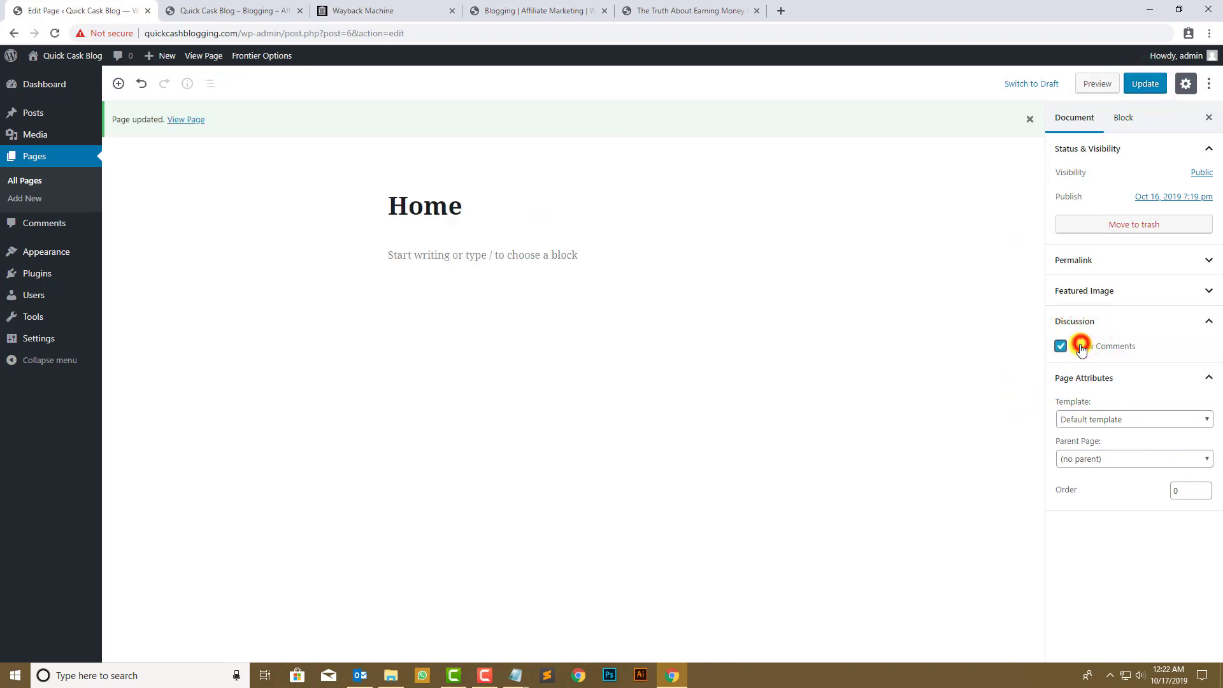
left_click(1149, 83)
- Compare the archived comment form with the live site's new Leave a Reply box, then resume editing
left_click(570, 8)
scroll(546, 331, "down", 15)
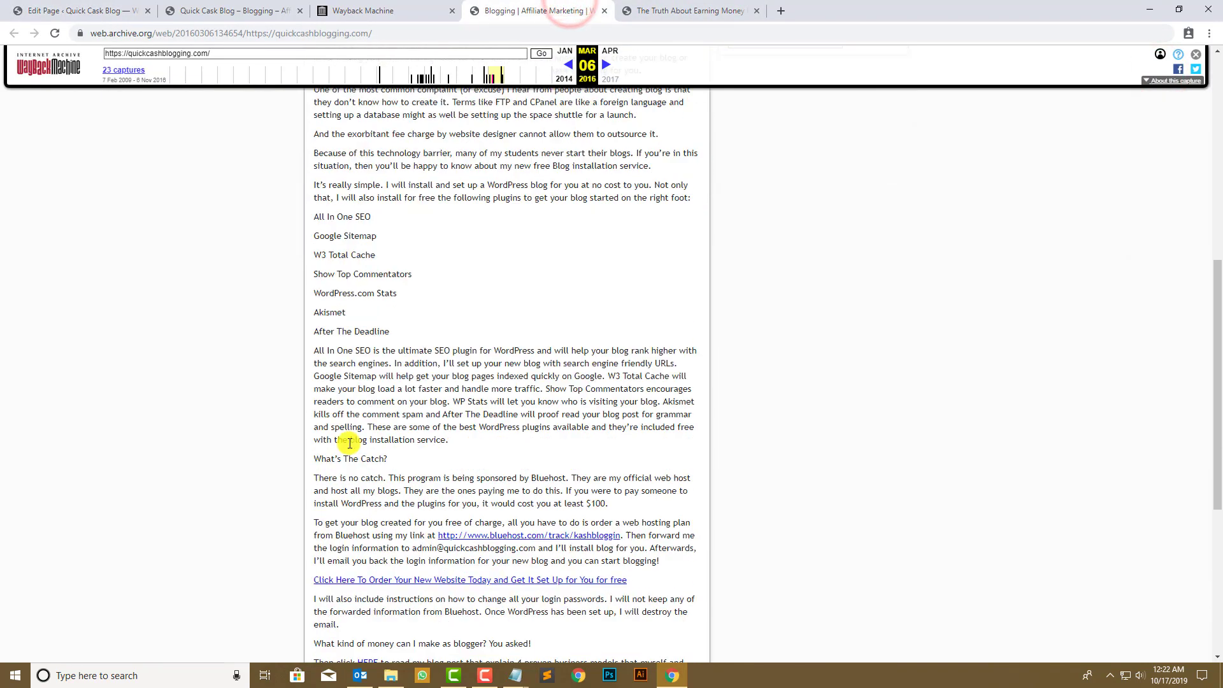
left_click(491, 371)
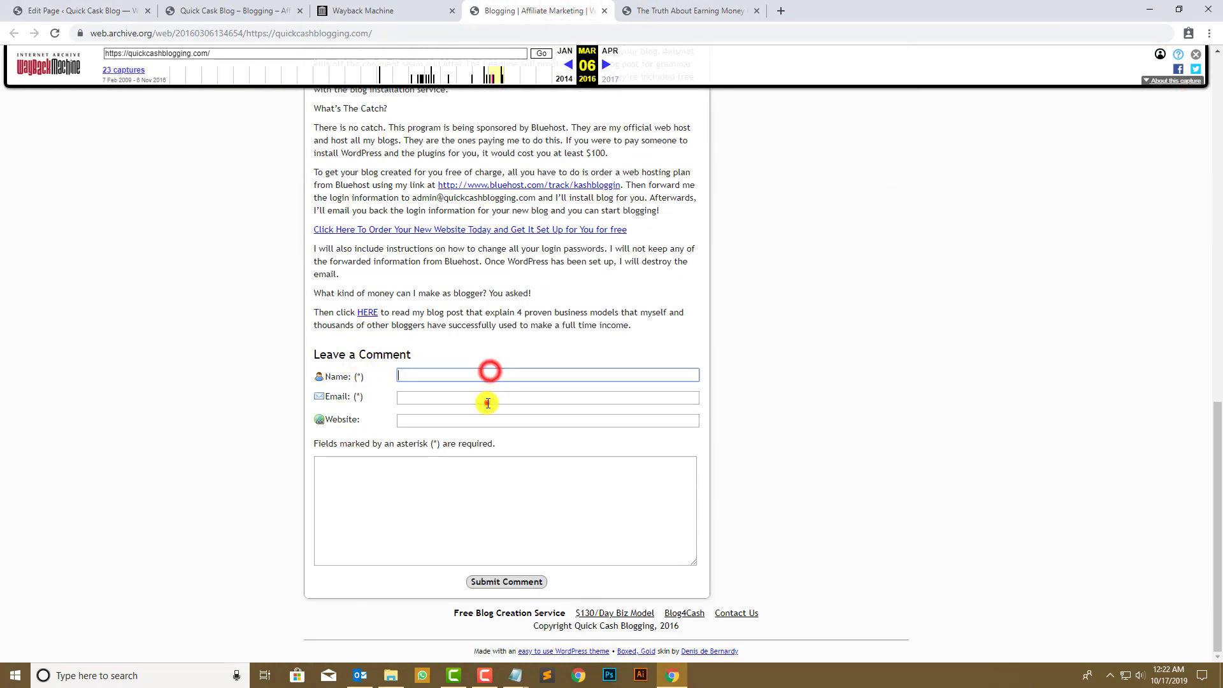
left_click(494, 475)
left_click(247, 3)
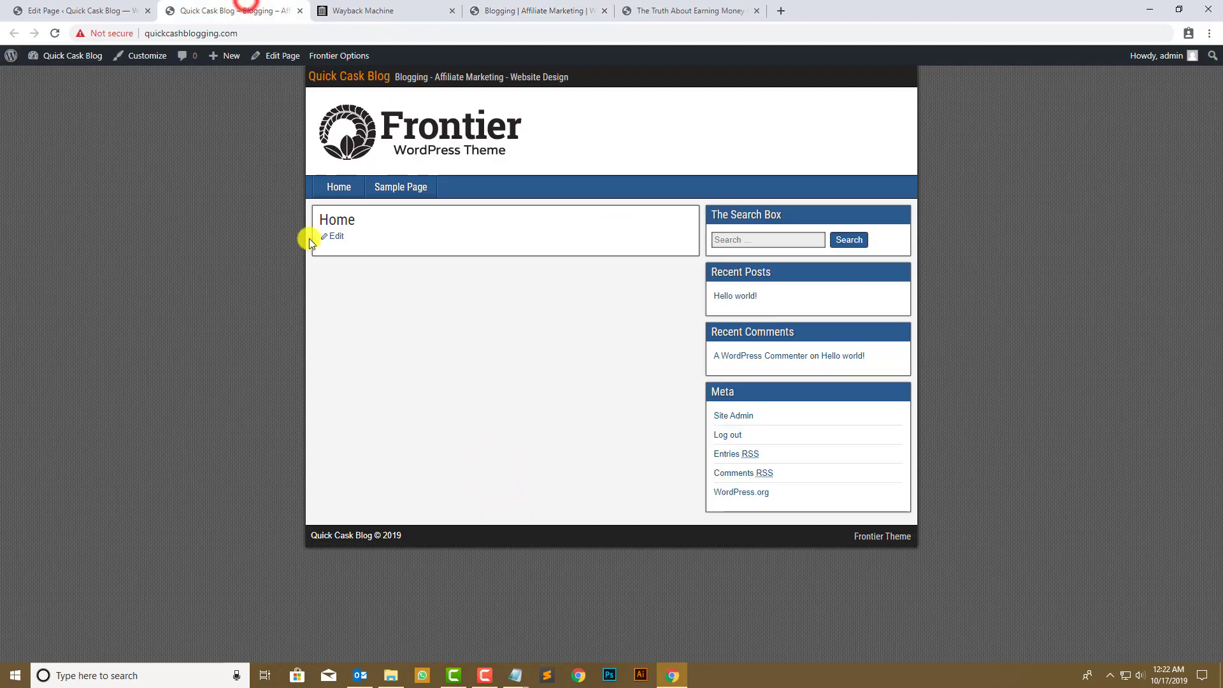
left_click(55, 33)
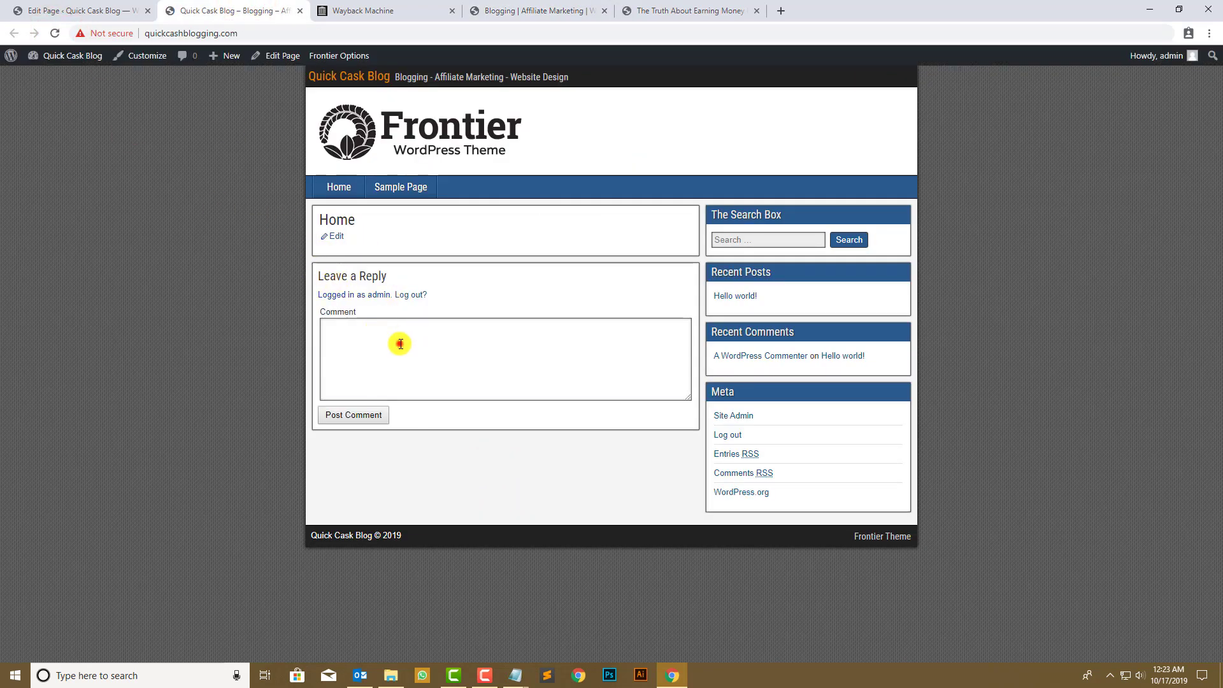
left_click(400, 344)
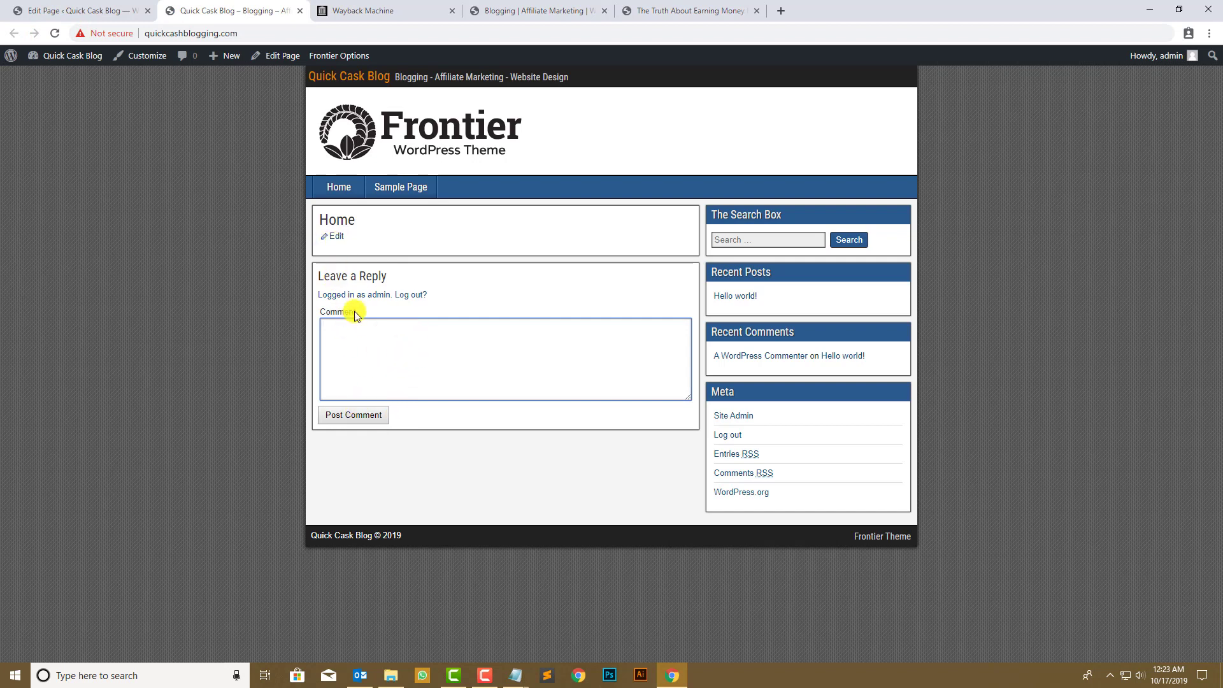
left_click(96, 10)
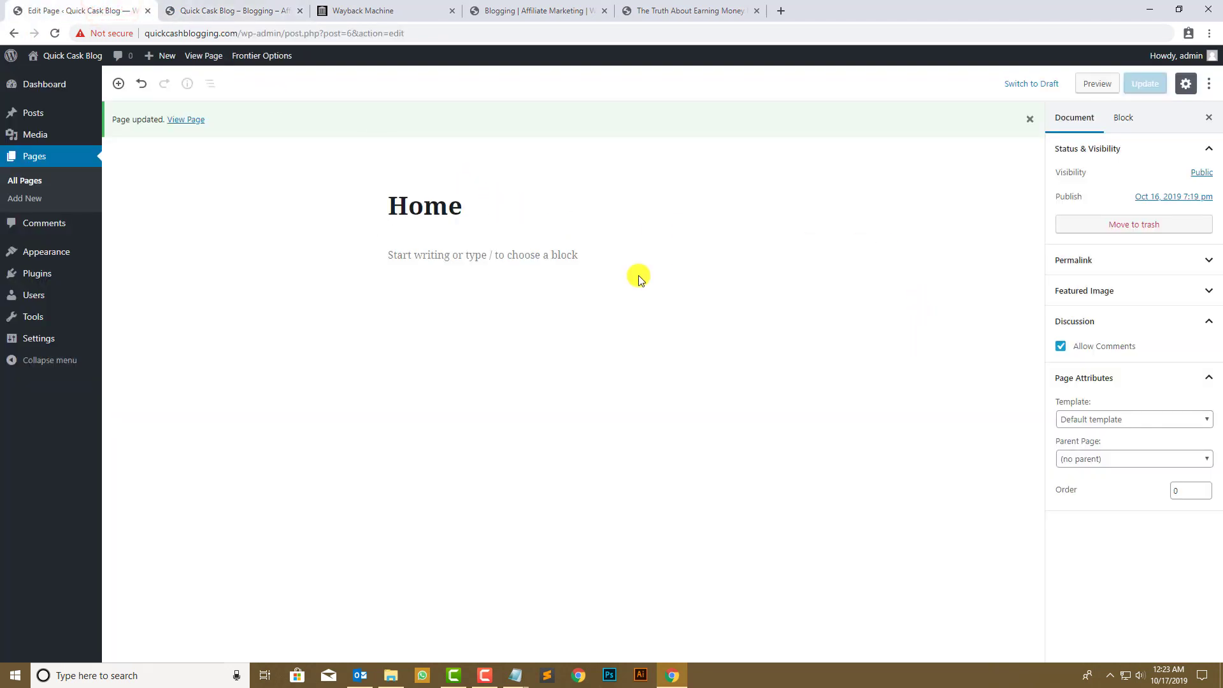
left_click(592, 262)
- Replace the Home title with the archived post title 'The Truth About Earning Money From Blogging'
left_click(520, 212)
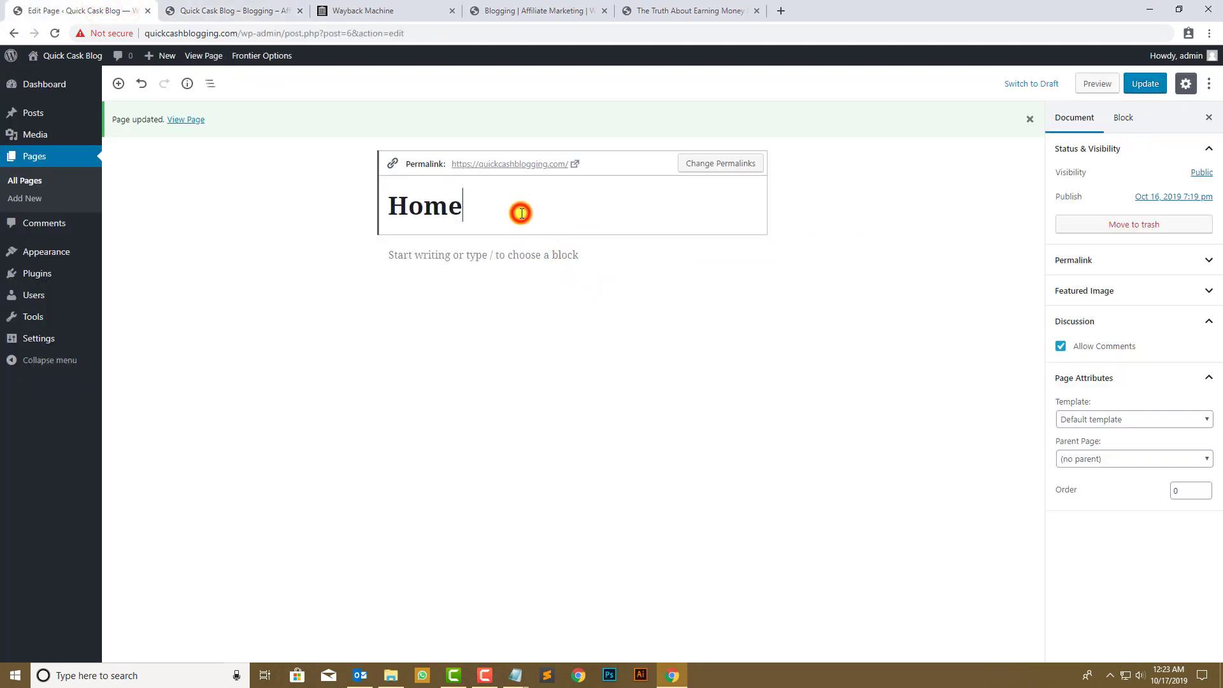
key("ctrl+a")
left_click(685, 10)
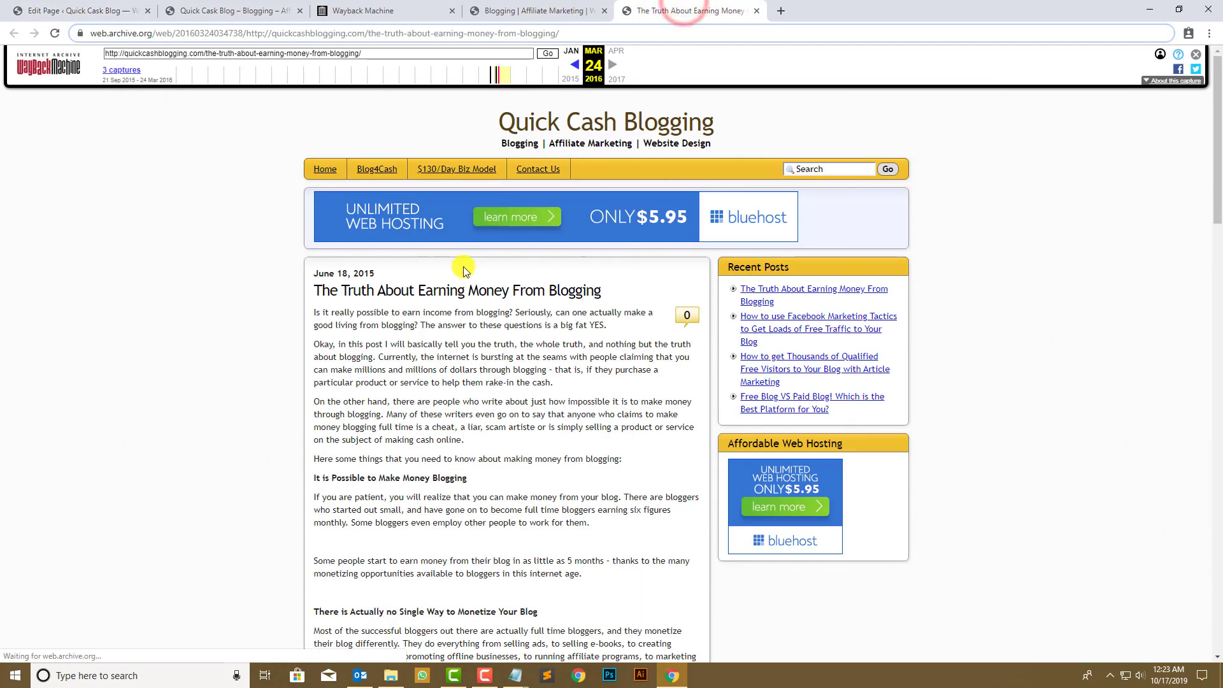
left_click_drag(608, 291, 309, 292)
key("ctrl+c")
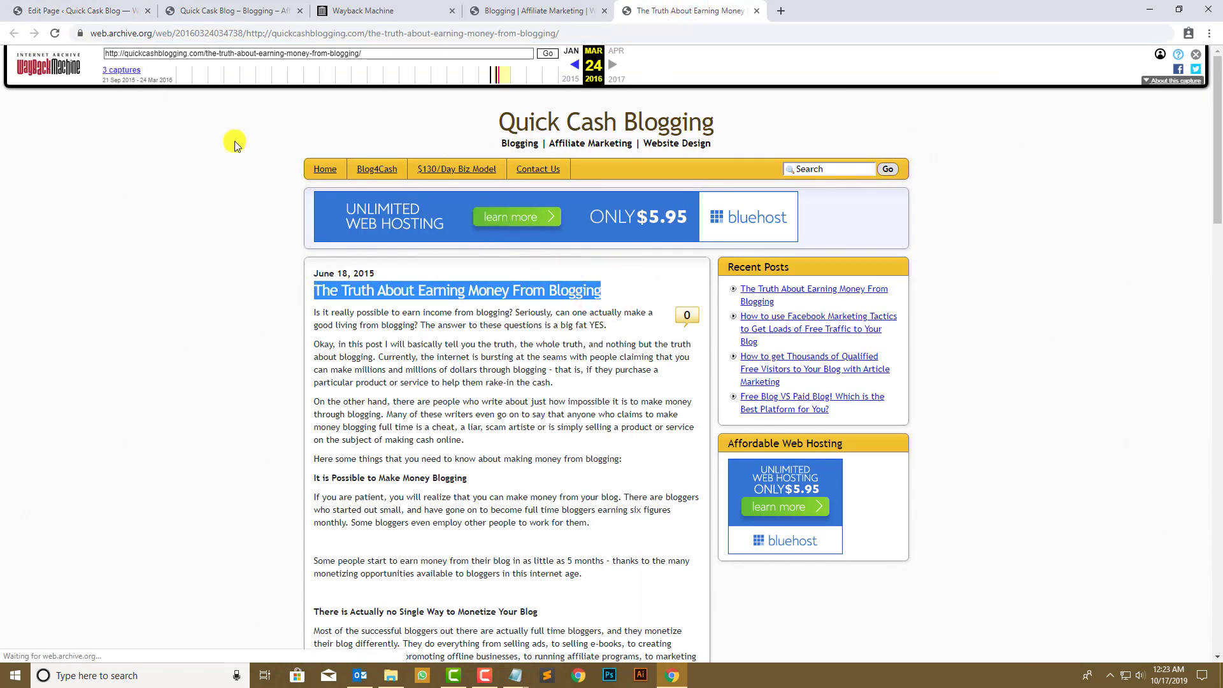
left_click(155, 8)
key("ctrl+v")
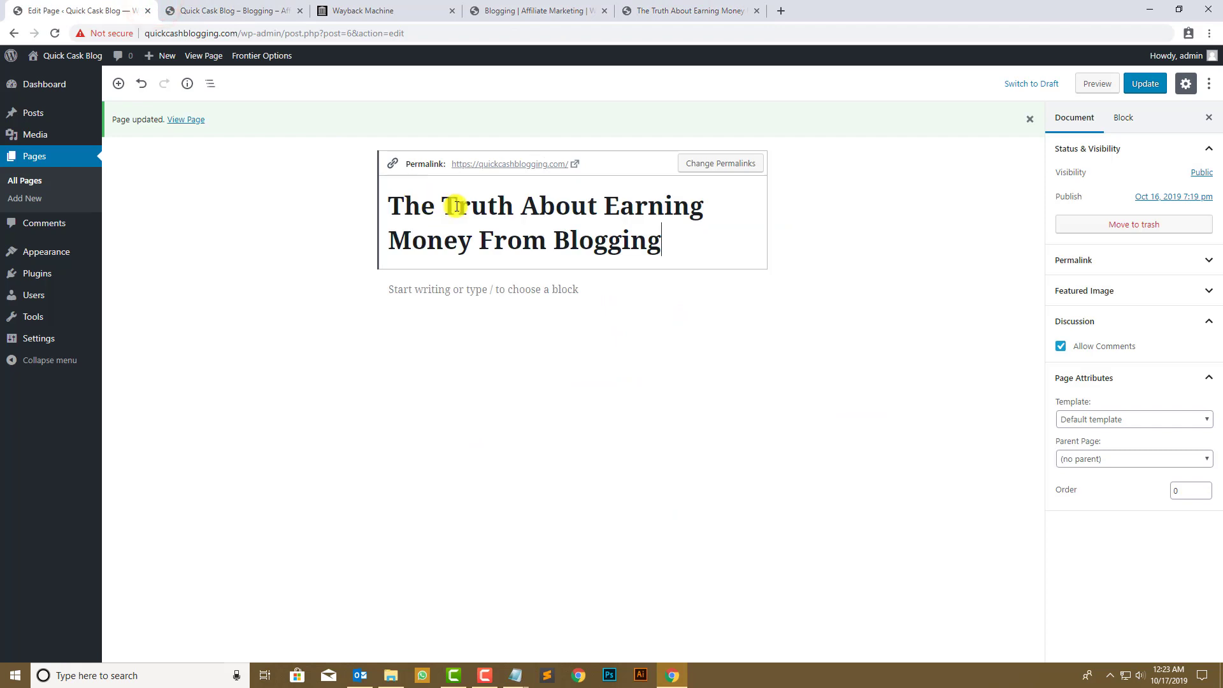
- Copy the archived post's article body text
left_click(689, 7)
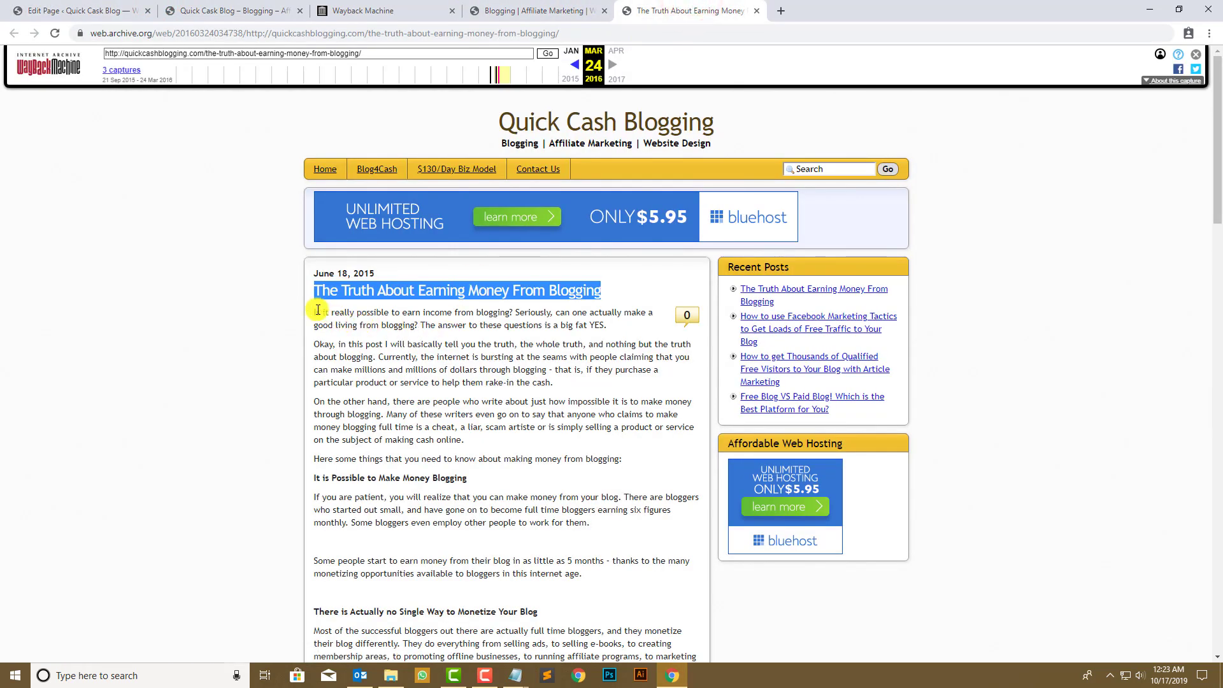
left_click_drag(312, 314, 433, 307)
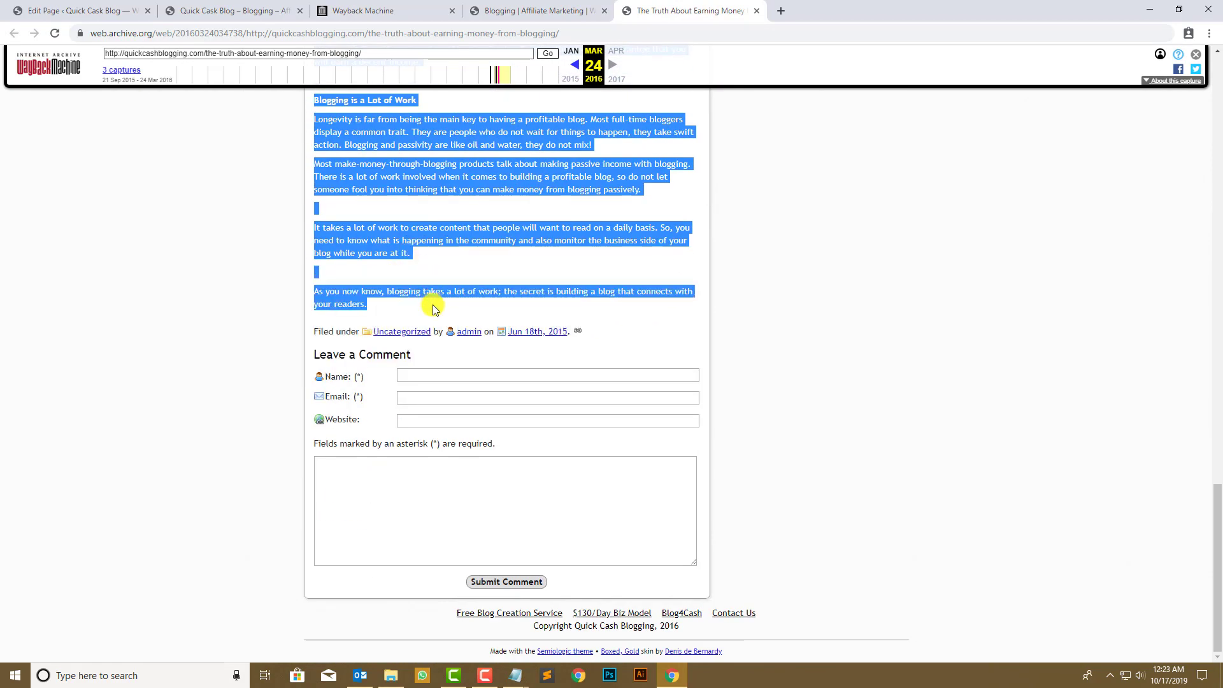
left_click(76, 10)
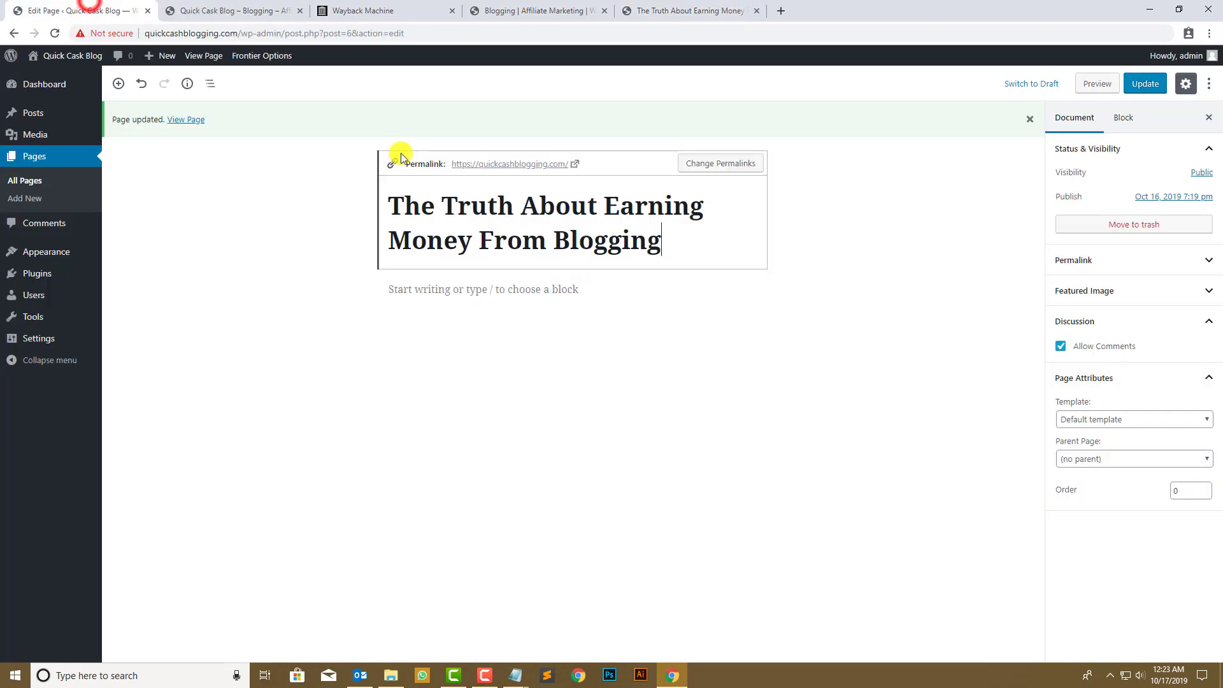
left_click(519, 304)
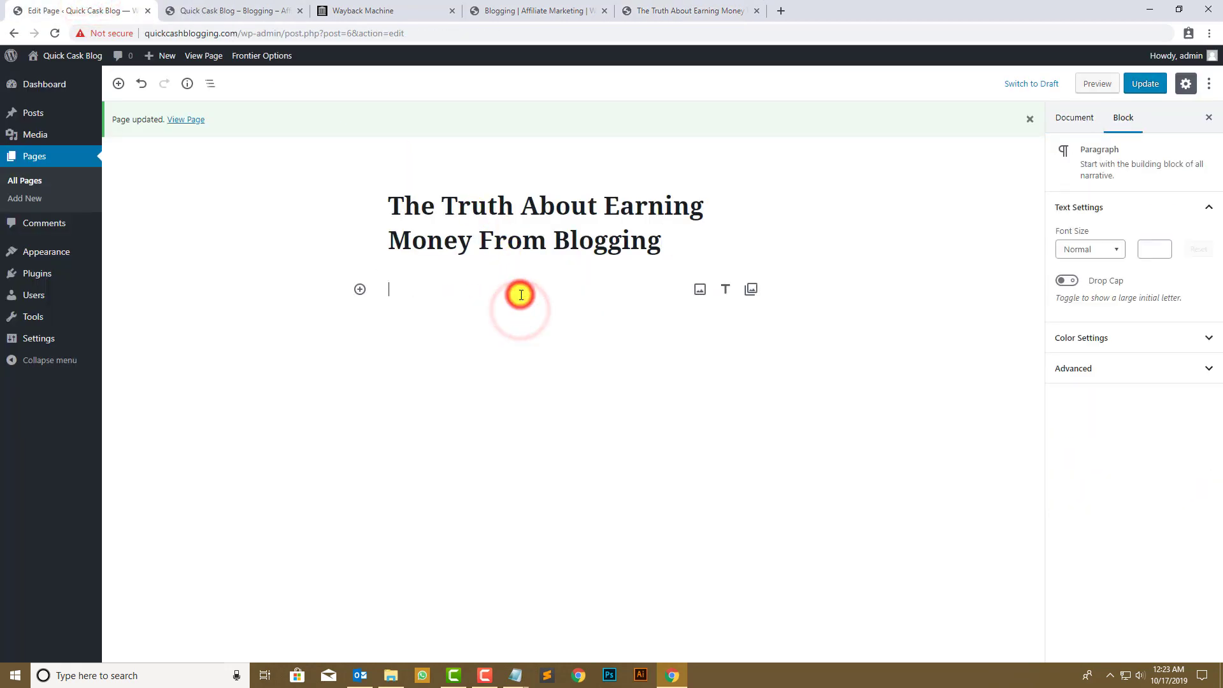
key("ctrl+v")
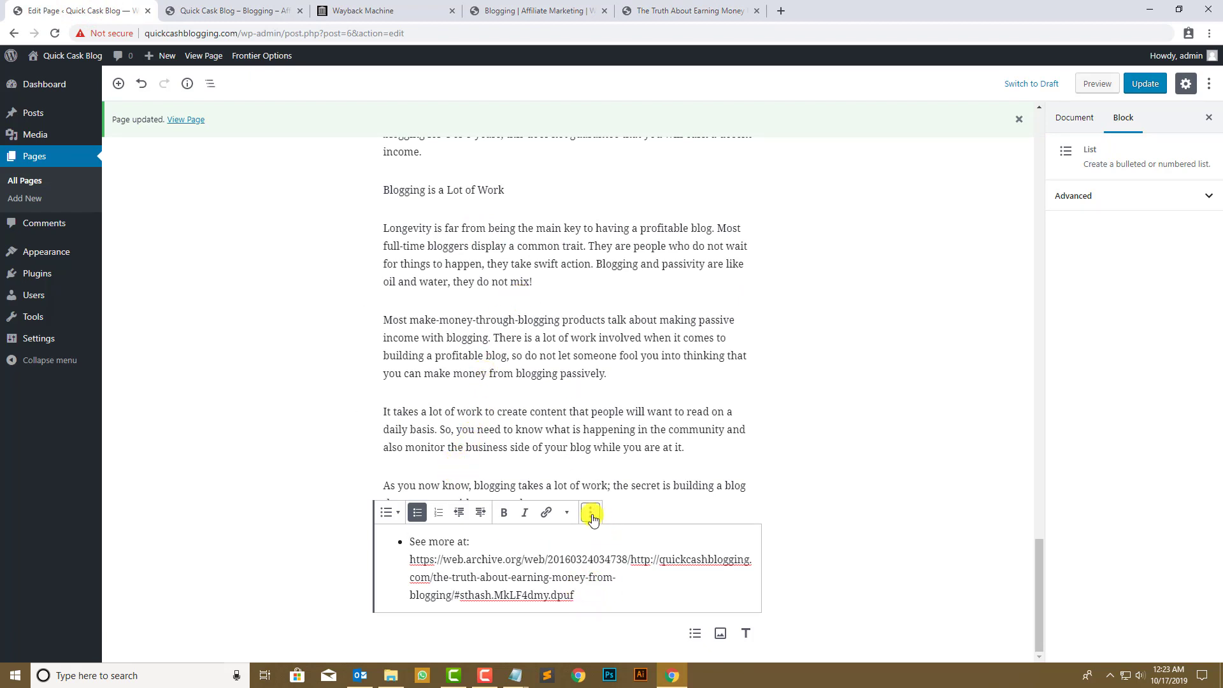
left_click_drag(609, 601, 322, 515)
key("BackSpace")
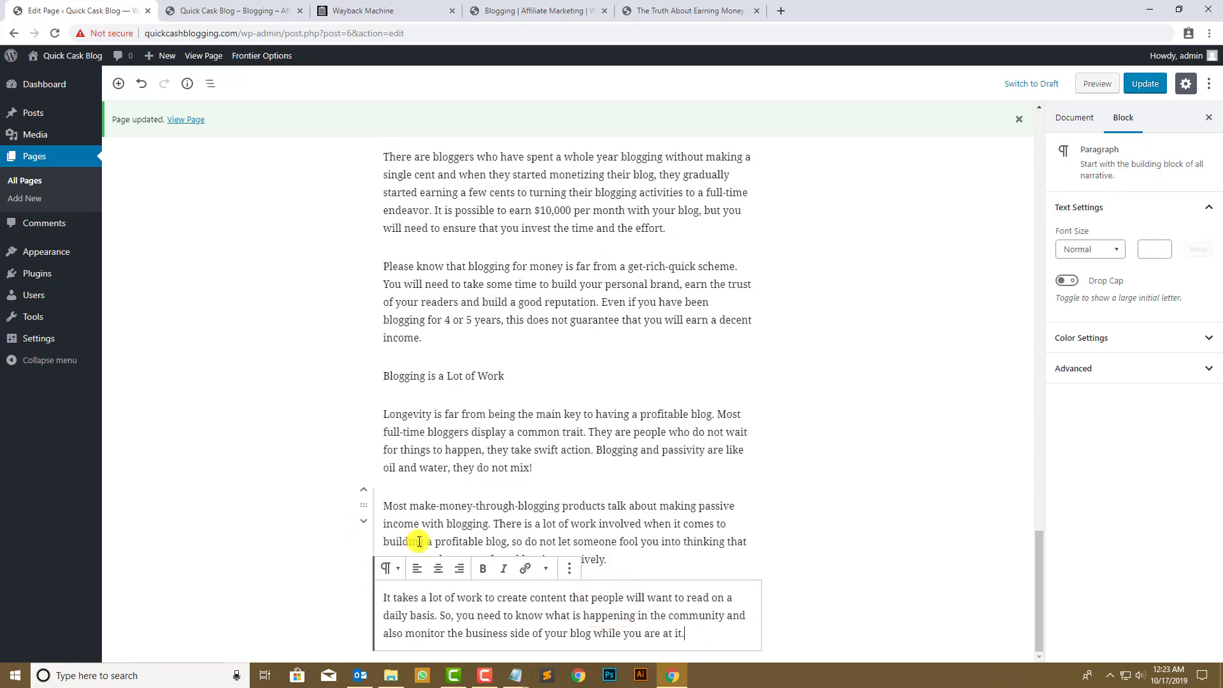
key("ctrl+z")
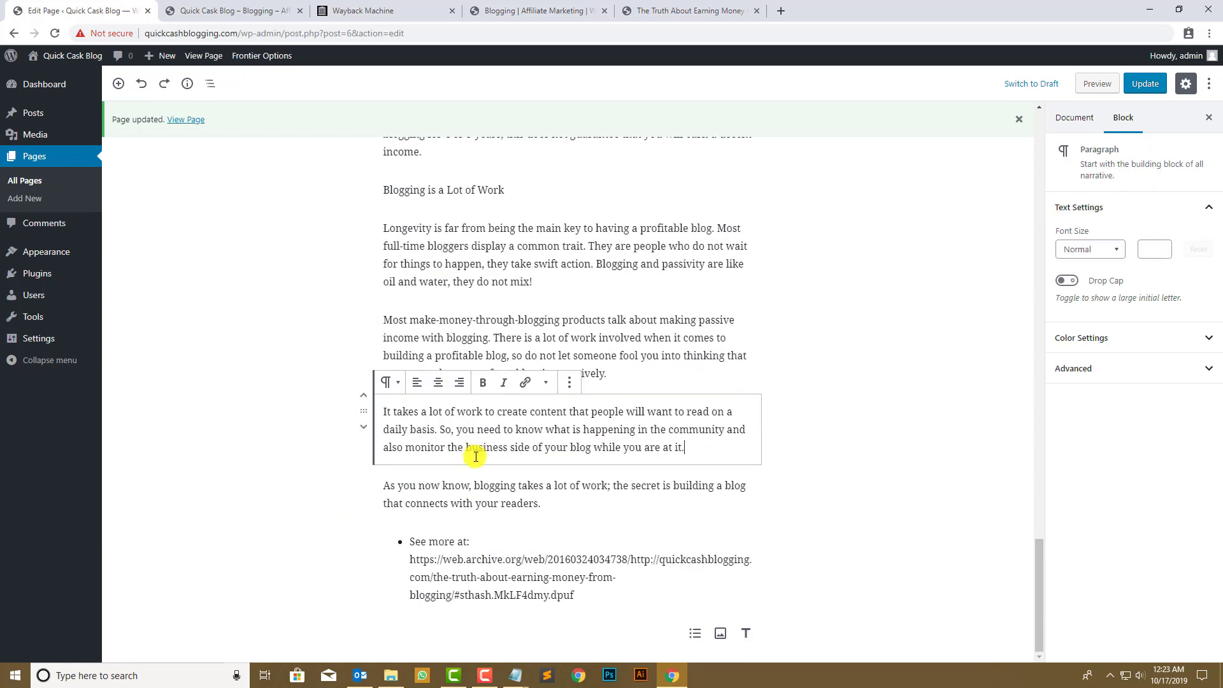
left_click(426, 550)
left_click_drag(403, 540, 672, 636)
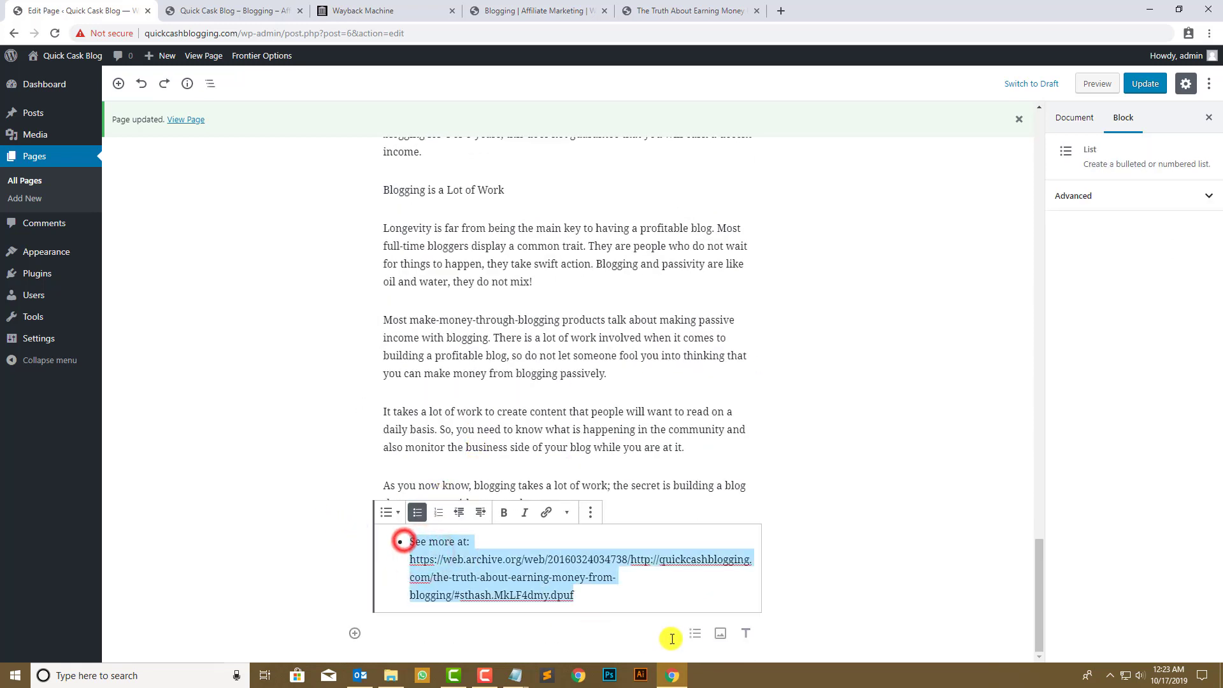
key("BackSpace")
key("BackSpace")
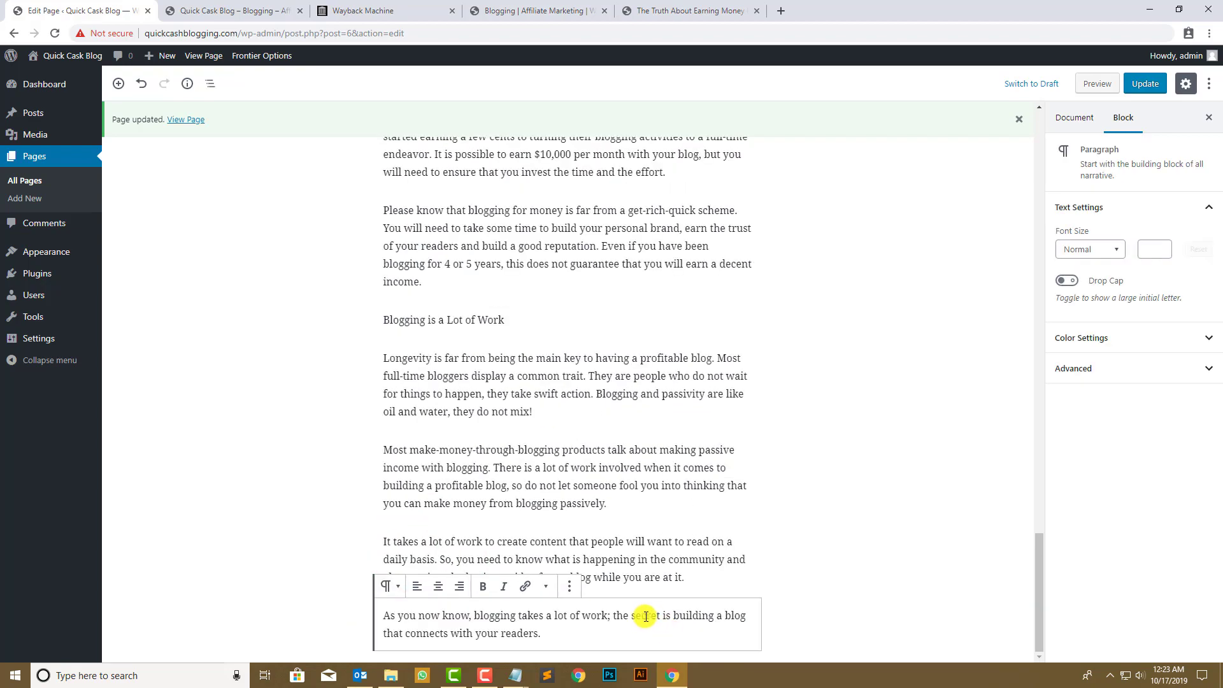
scroll(569, 505, "up", 19)
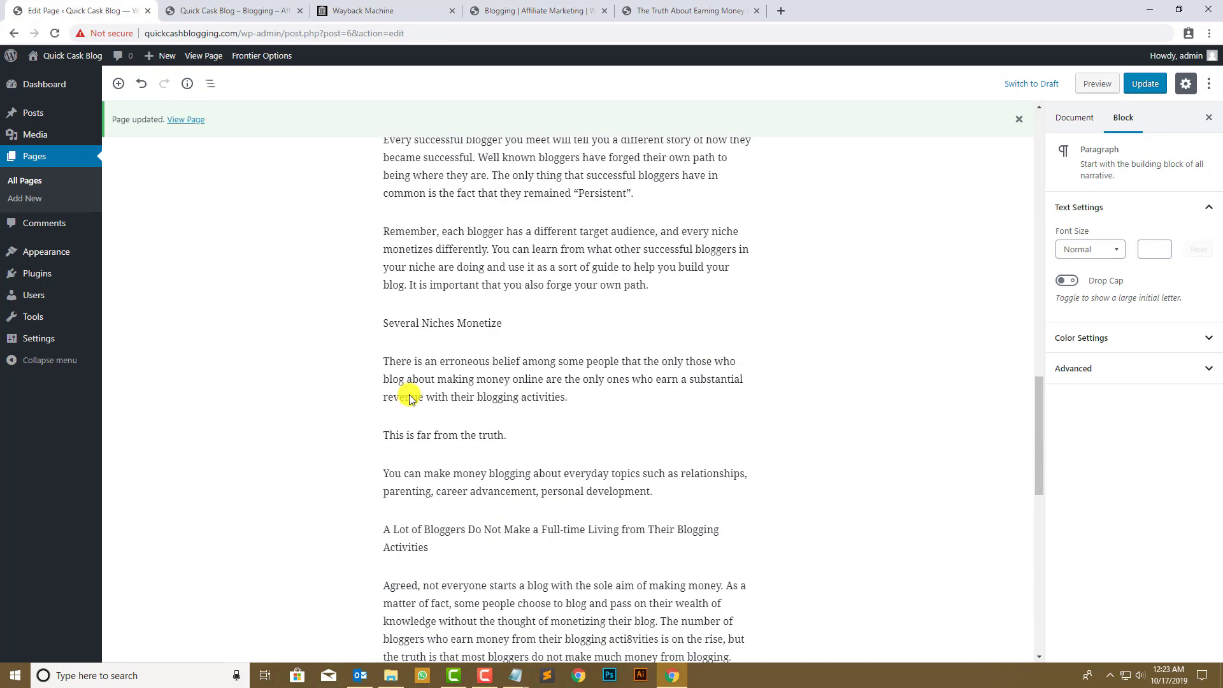
scroll(440, 438, "up", 12)
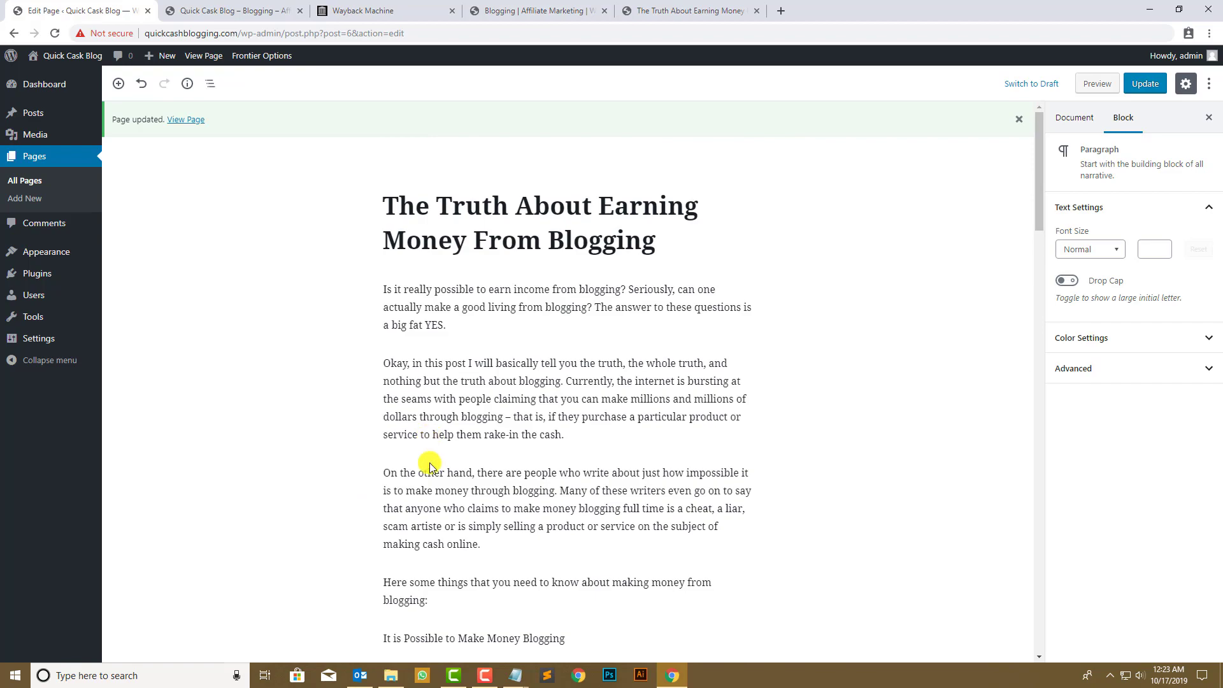
left_click(493, 10)
scroll(223, 347, "up", 10)
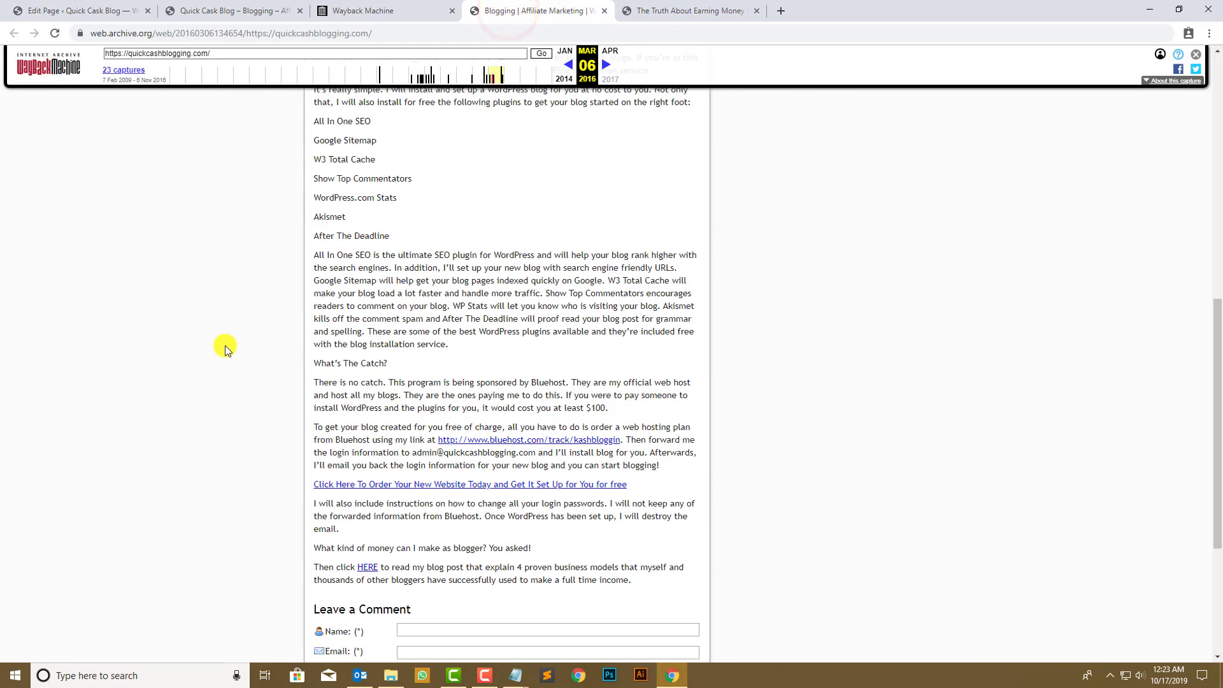
scroll(221, 345, "up", 4)
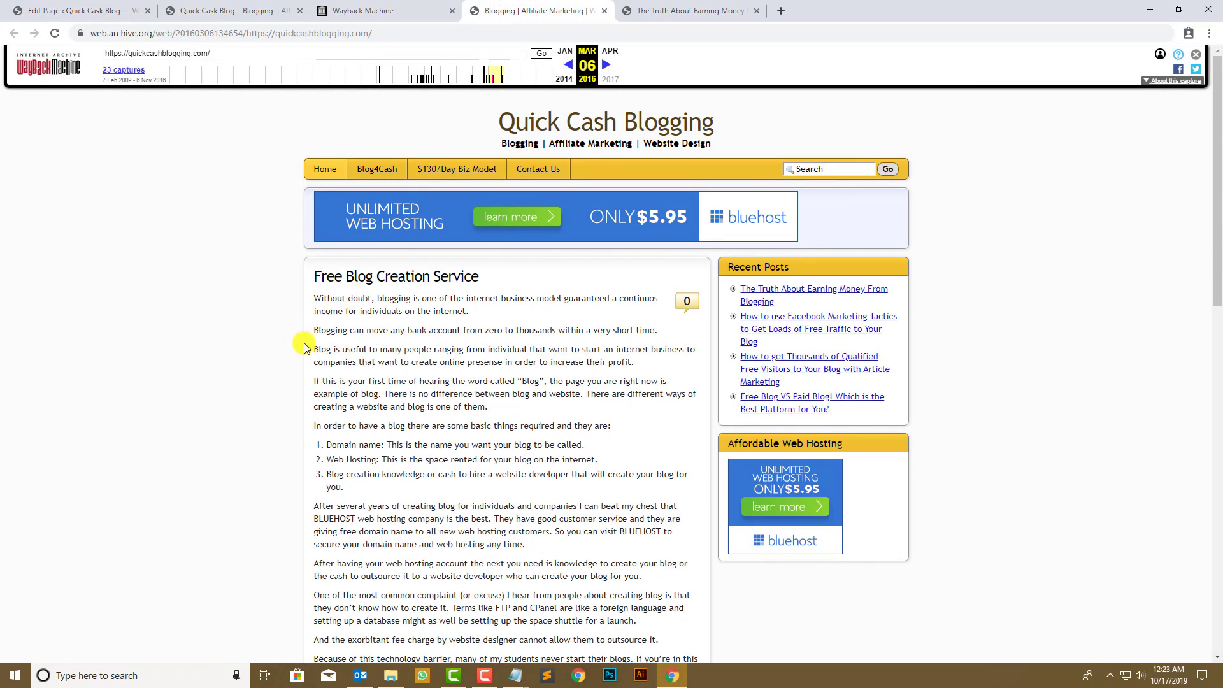
left_click_drag(316, 429, 538, 426)
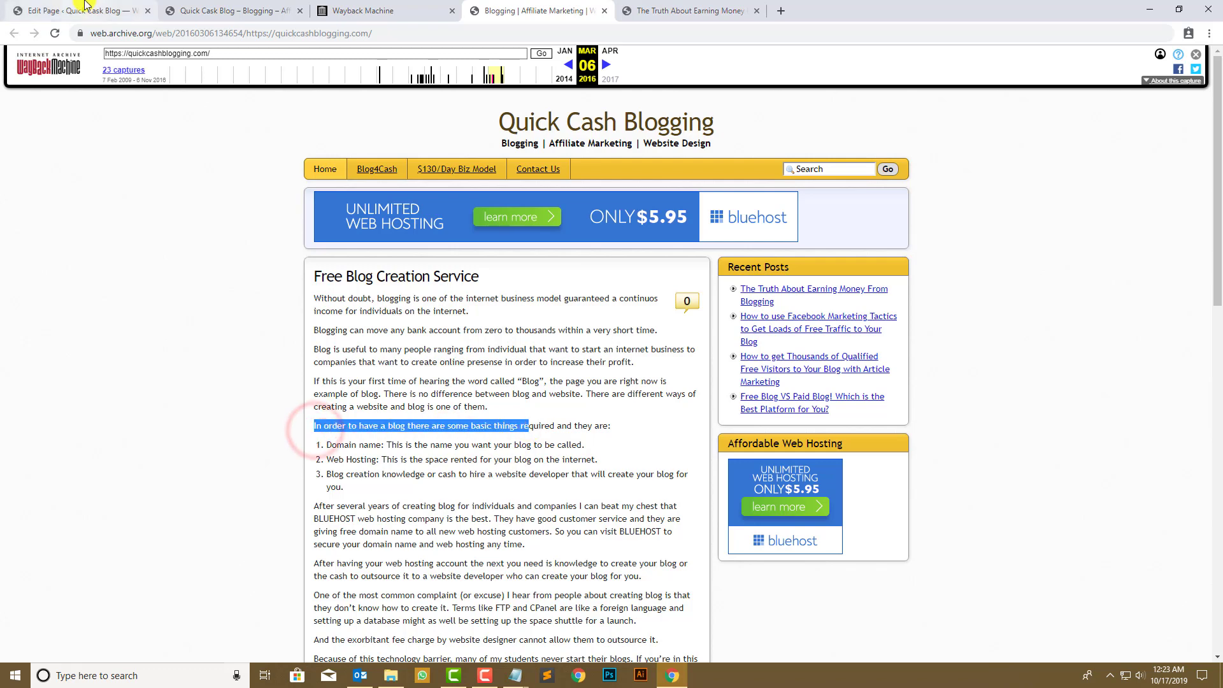
left_click(83, 10)
scroll(443, 413, "down", 2)
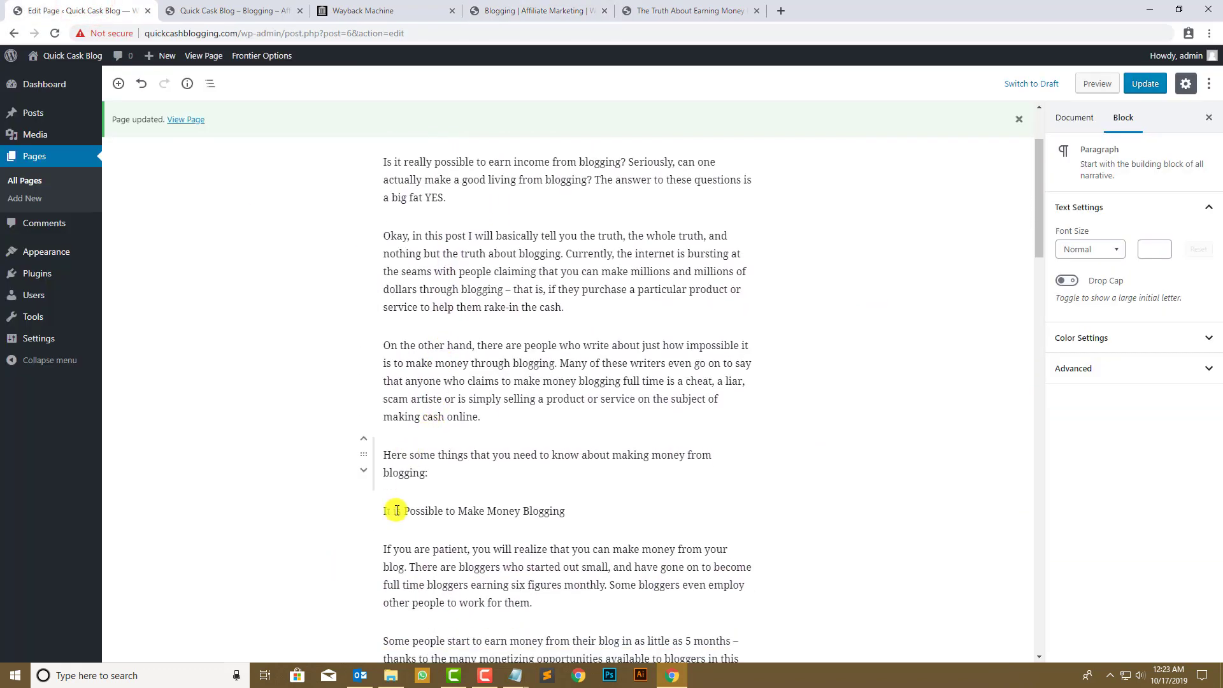
scroll(409, 416, "down", 6)
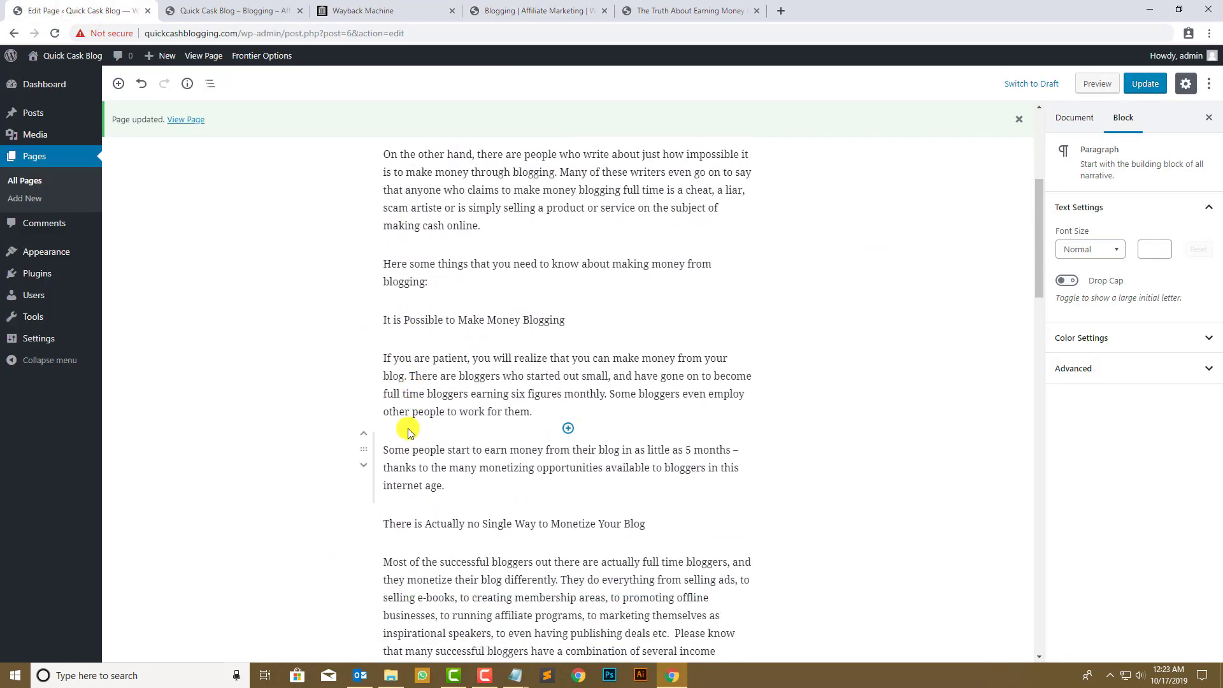
scroll(405, 421, "up", 4)
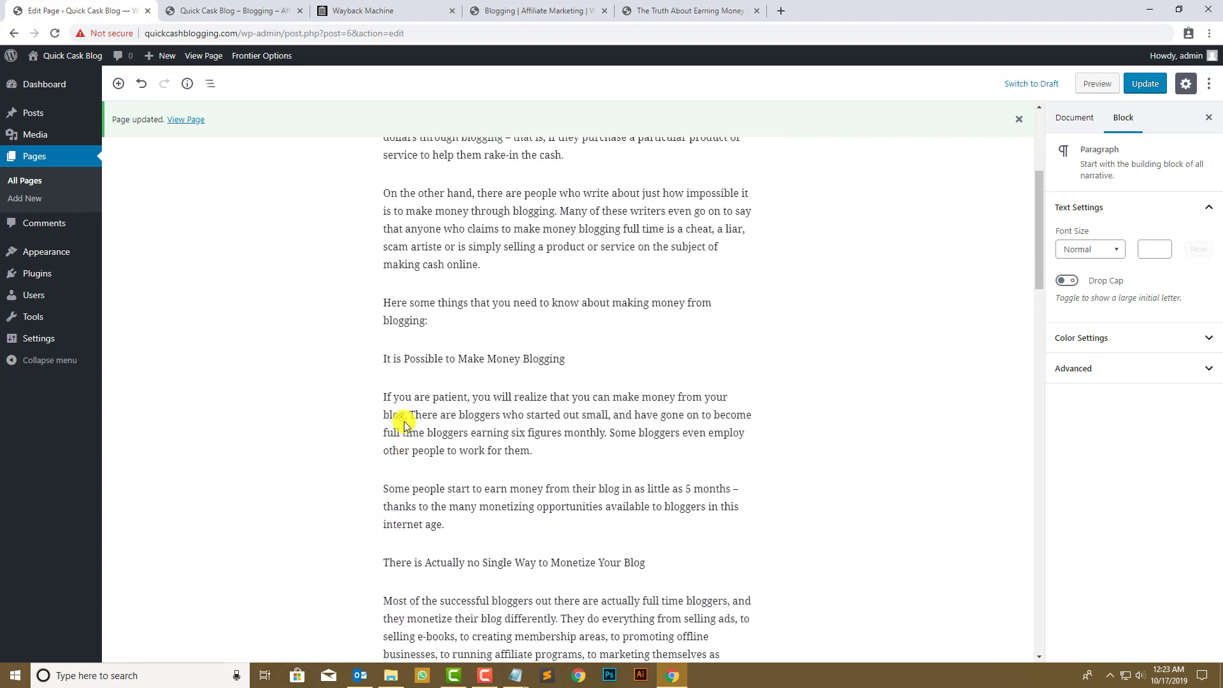
scroll(408, 414, "up", 4)
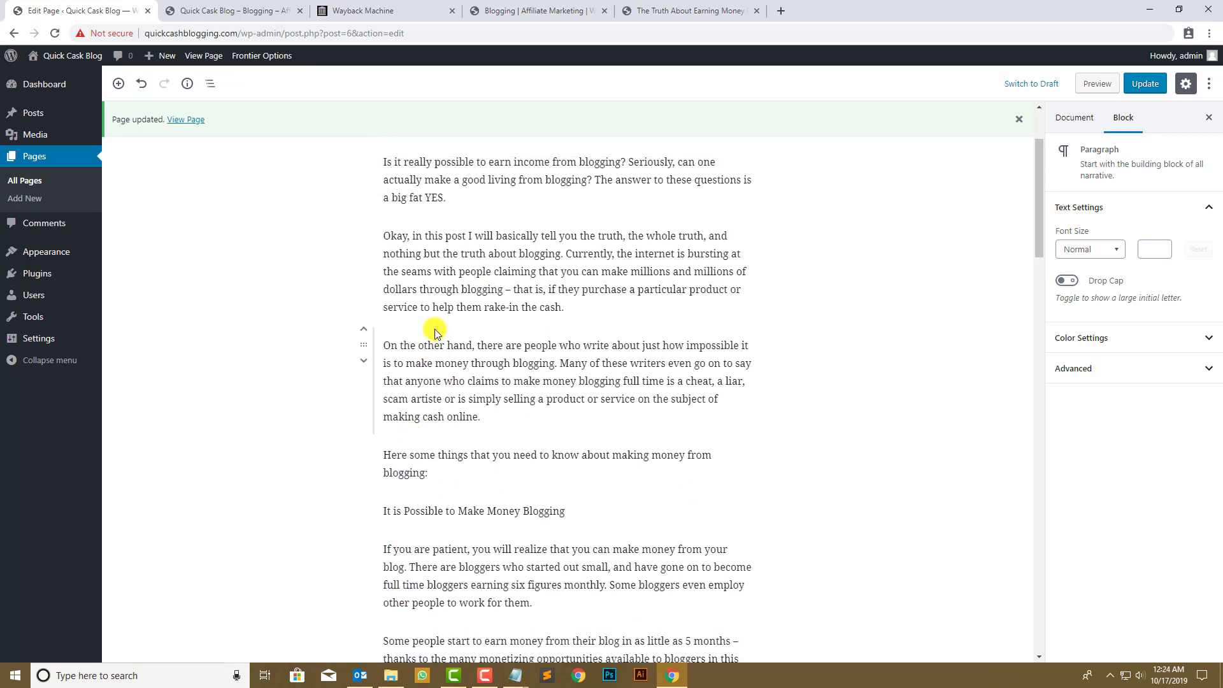
key("ctrl+f")
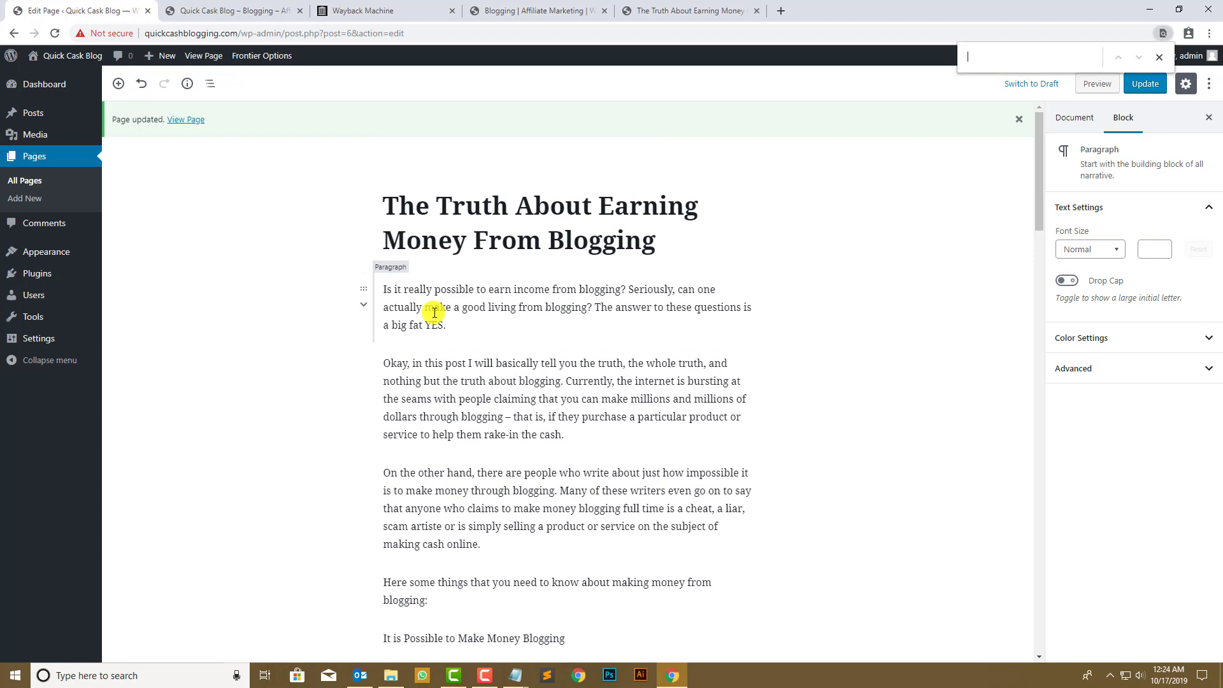
type("in order")
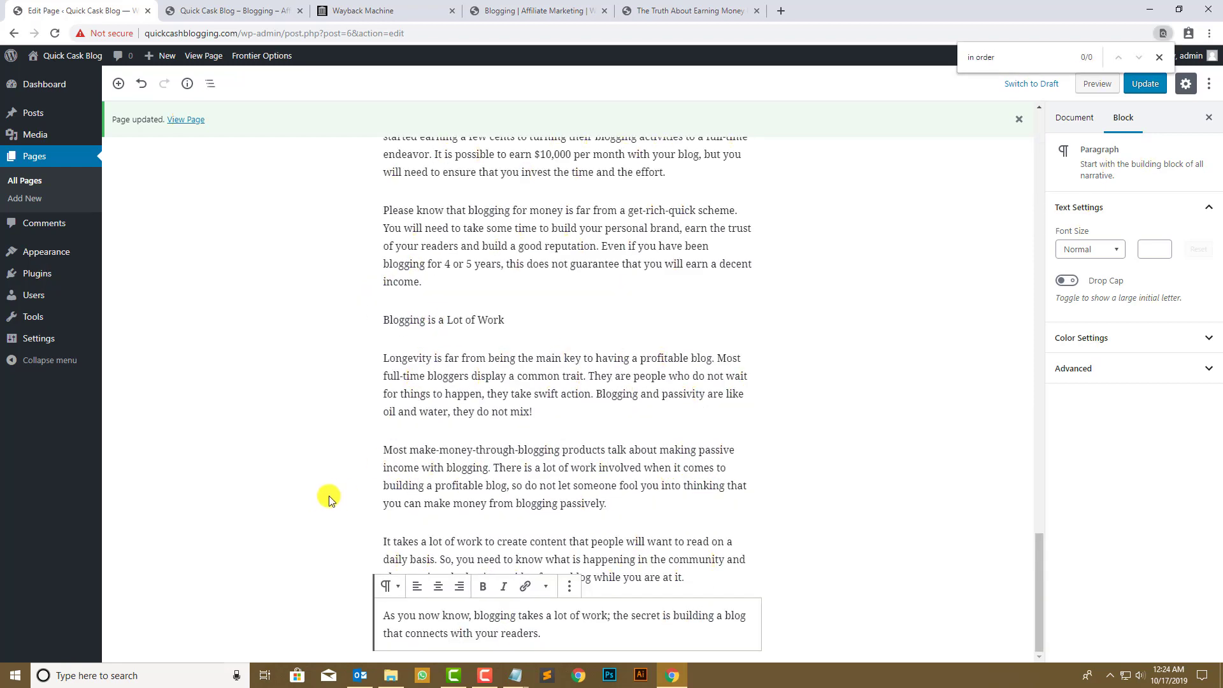
scroll(389, 414, "up", 20)
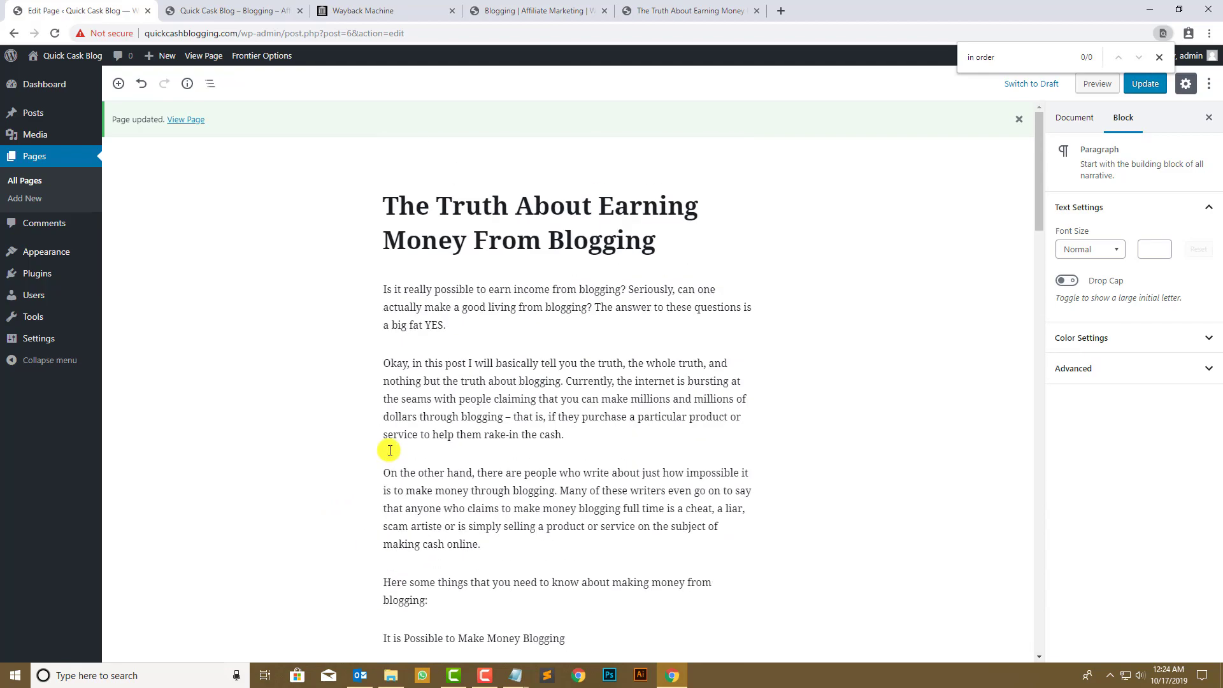
scroll(390, 451, "down", 6)
scroll(389, 414, "up", 6)
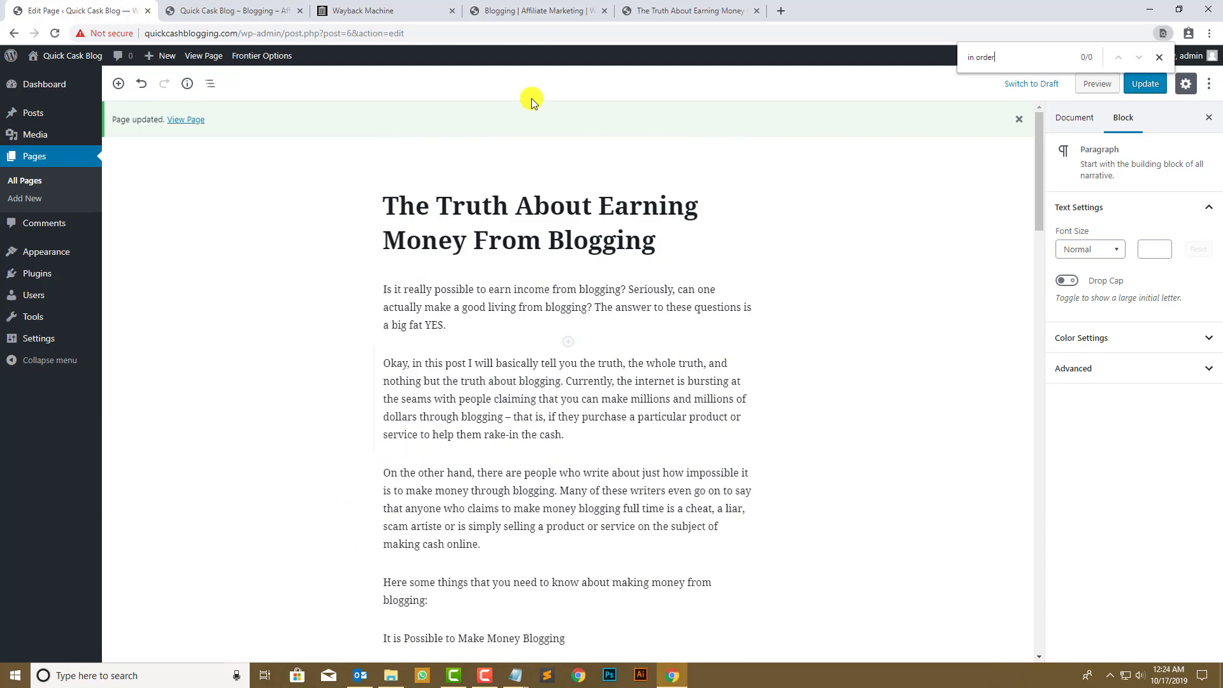
left_click(503, 9)
left_click(390, 431)
left_click_drag(631, 430, 310, 425)
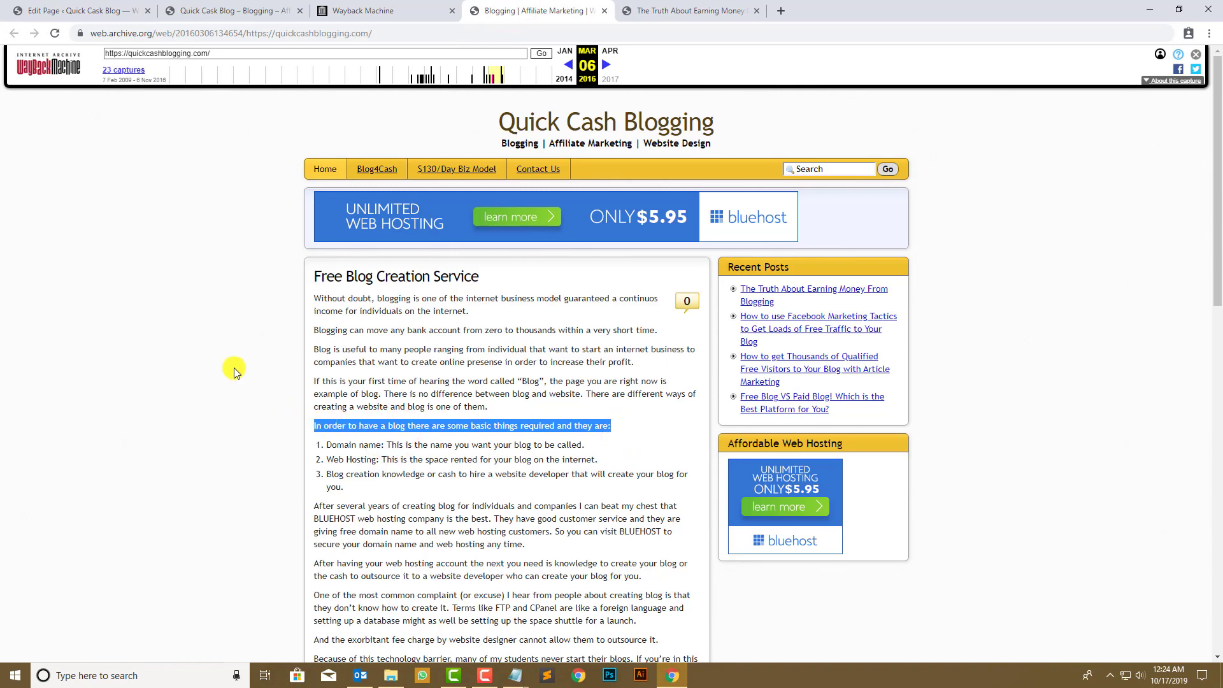
left_click(38, 10)
key("ctrl+v")
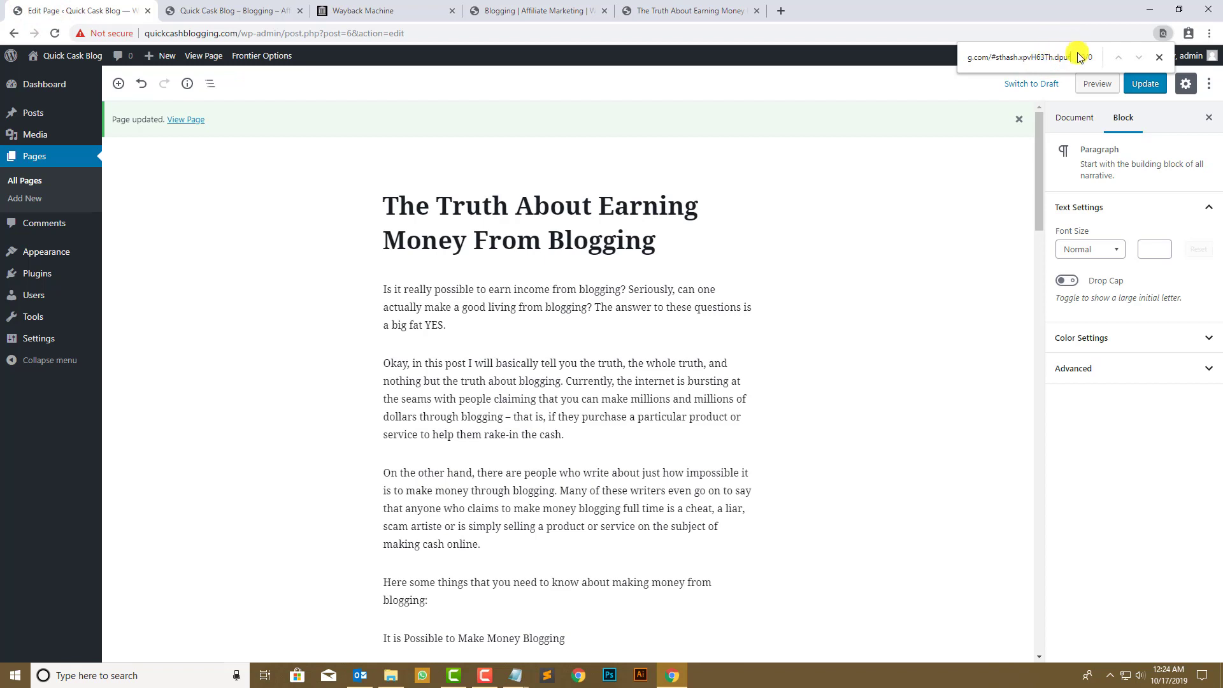
key("BackSpace")
key("BackSpace")
key("BackSpace")
key("BackSpace")
key("BackSpace")
key("BackSpace")
key("BackSpace")
key("BackSpace")
key("BackSpace")
key("BackSpace")
key("BackSpace")
key("BackSpace")
key("BackSpace")
key("BackSpace")
key("BackSpace")
key("BackSpace")
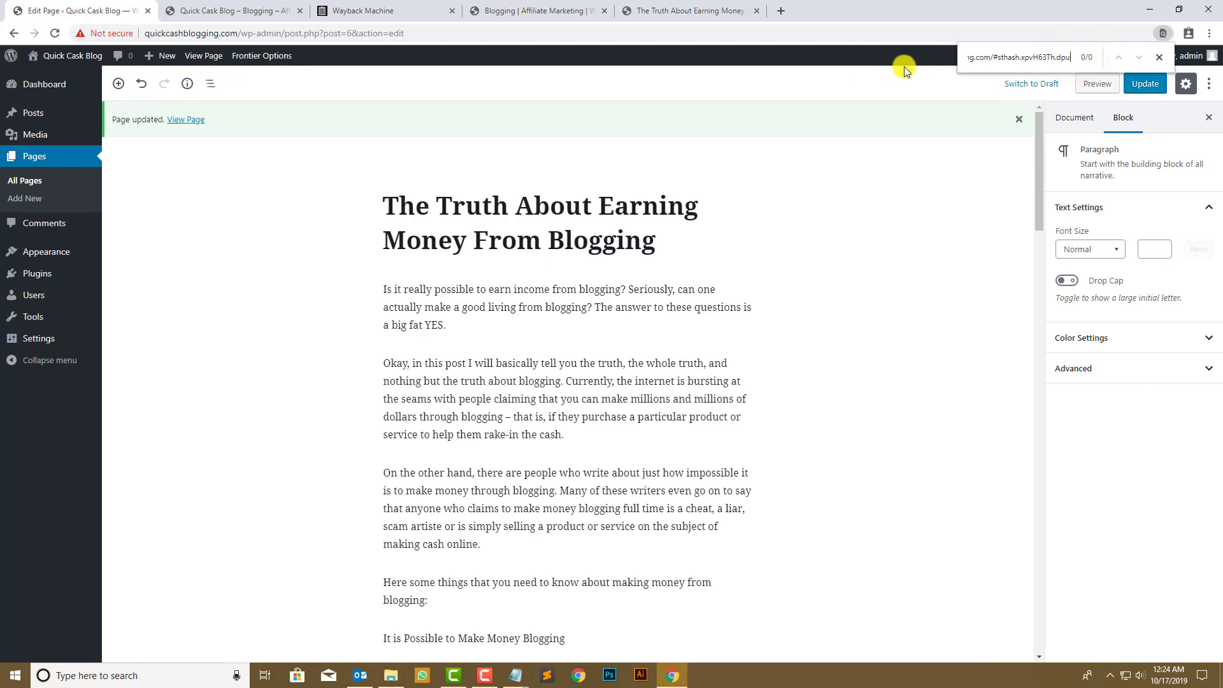
key("BackSpace")
key("BackSpace")
key("BackSpace")
key("BackSpace")
key("BackSpace")
key("BackSpace")
key("BackSpace")
key("BackSpace")
key("BackSpace")
key("BackSpace")
key("BackSpace")
key("BackSpace")
key("BackSpace")
key("BackSpace")
key("BackSpace")
key("BackSpace")
key("BackSpace")
key("BackSpace")
key("BackSpace")
key("BackSpace")
key("BackSpace")
key("BackSpace")
key("BackSpace")
key("BackSpace")
key("BackSpace")
key("BackSpace")
key("BackSpace")
key("BackSpace")
key("BackSpace")
key("BackSpace")
key("BackSpace")
key("BackSpace")
key("BackSpace")
key("BackSpace")
key("BackSpace")
key("BackSpace")
key("BackSpace")
key("BackSpace")
key("BackSpace")
key("BackSpace")
key("BackSpace")
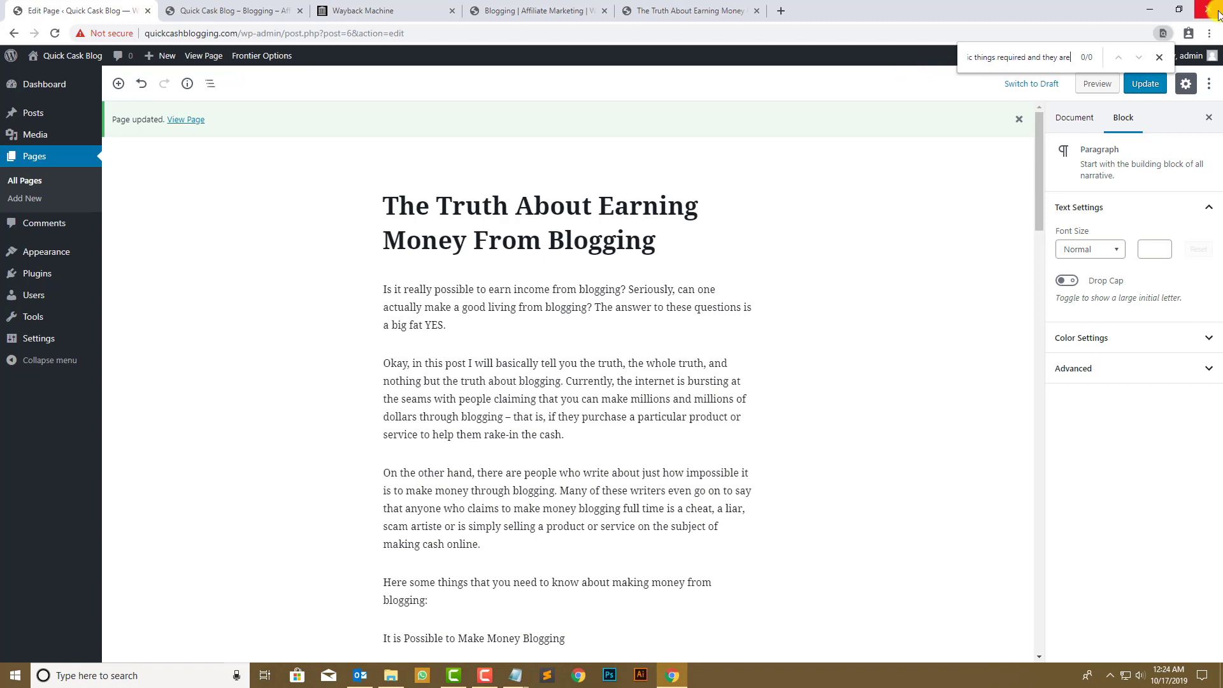
left_click(1160, 58)
left_click(691, 10)
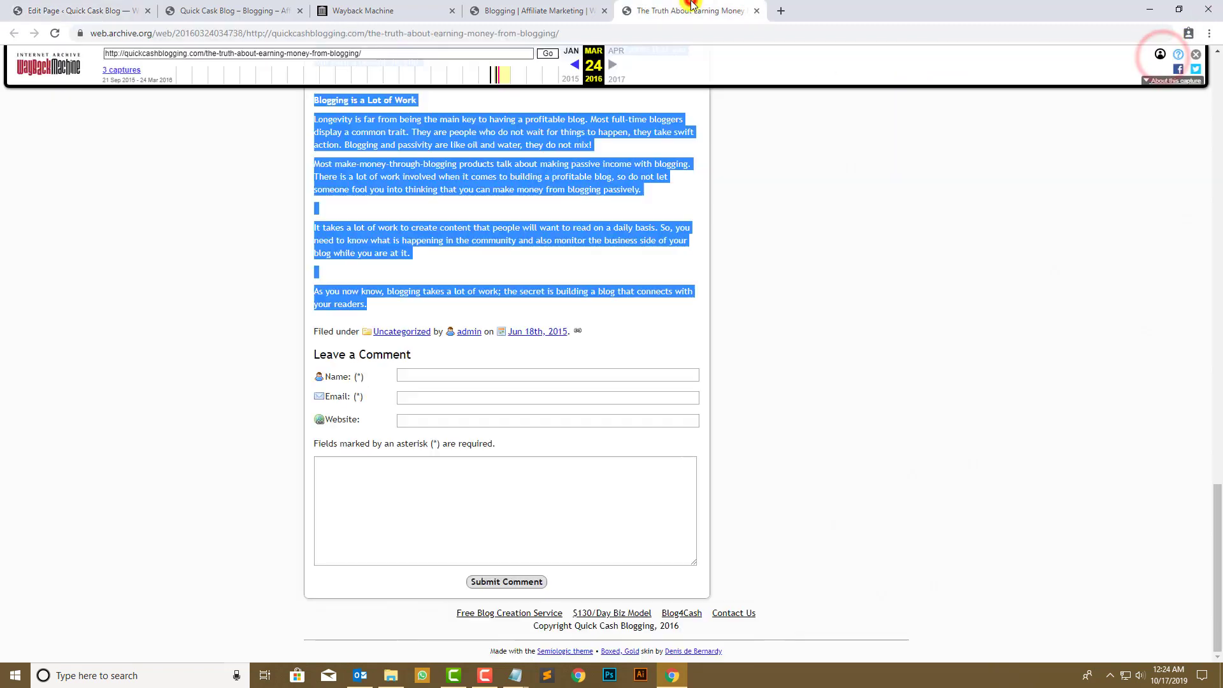
left_click(516, 262)
scroll(325, 263, "up", 4)
scroll(326, 263, "up", 15)
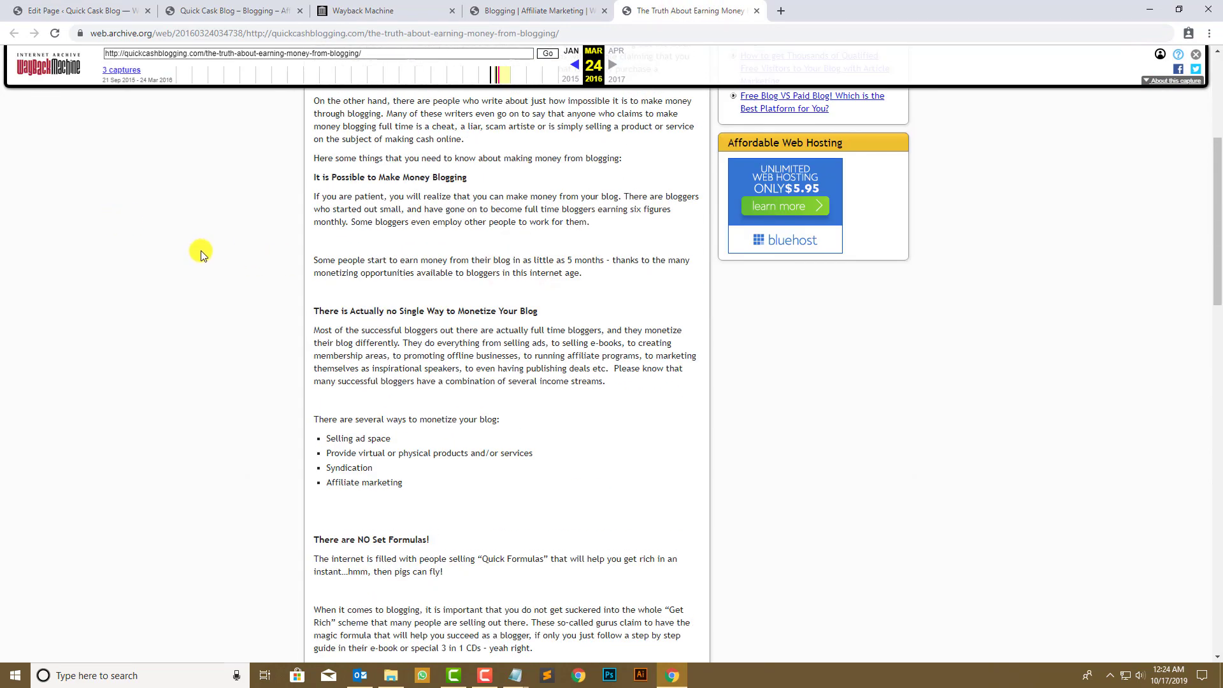
scroll(317, 358, "down", 1)
left_click_drag(312, 358, 519, 357)
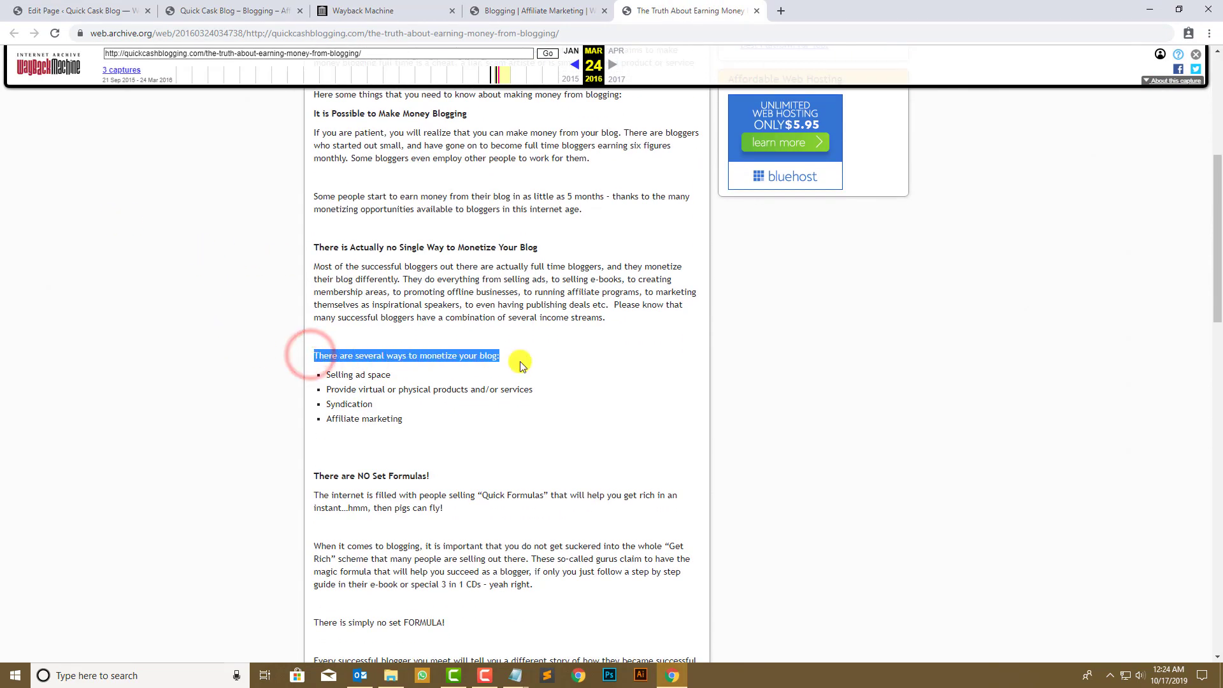
left_click(64, 10)
- Convert the paragraph of four monetization methods into a bulleted List block
scroll(501, 496, "down", 6)
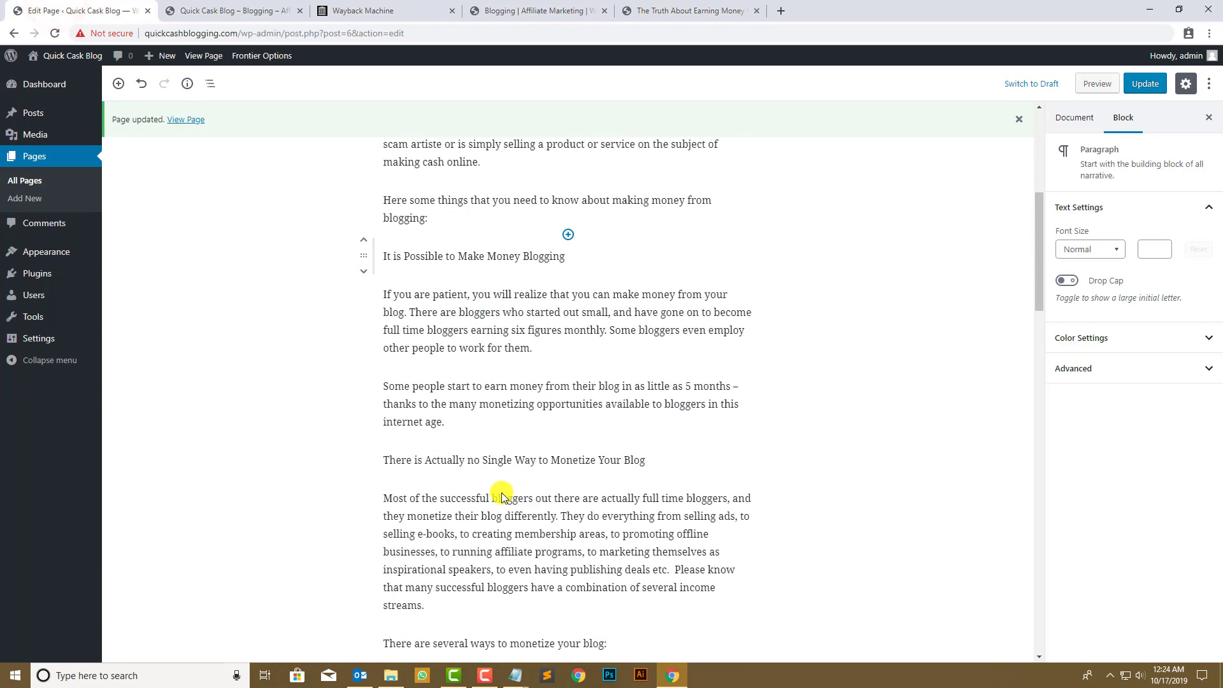
scroll(501, 482, "down", 3)
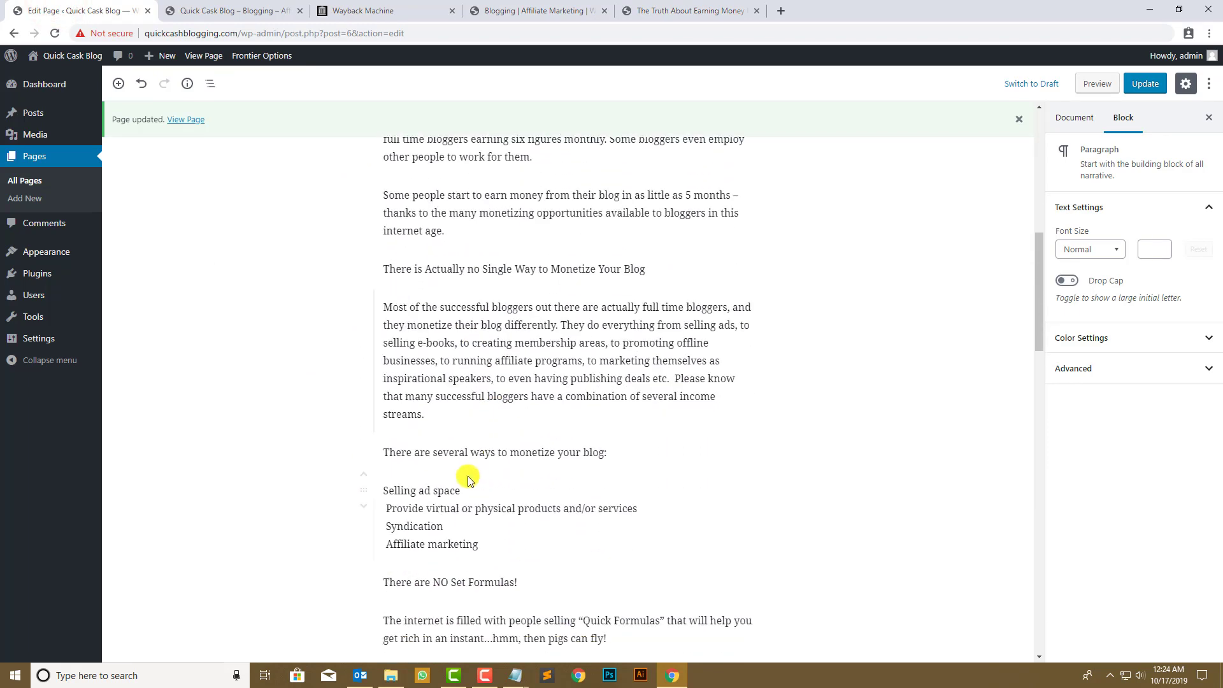
left_click(487, 546)
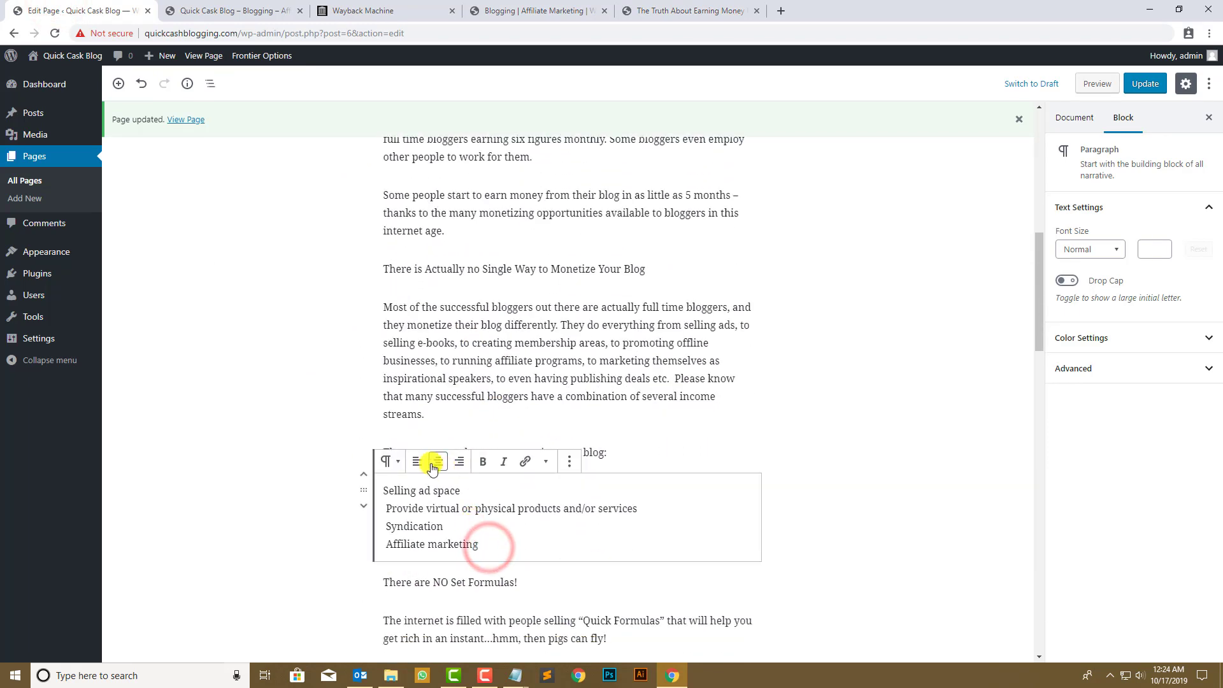
left_click(390, 461)
left_click(411, 538)
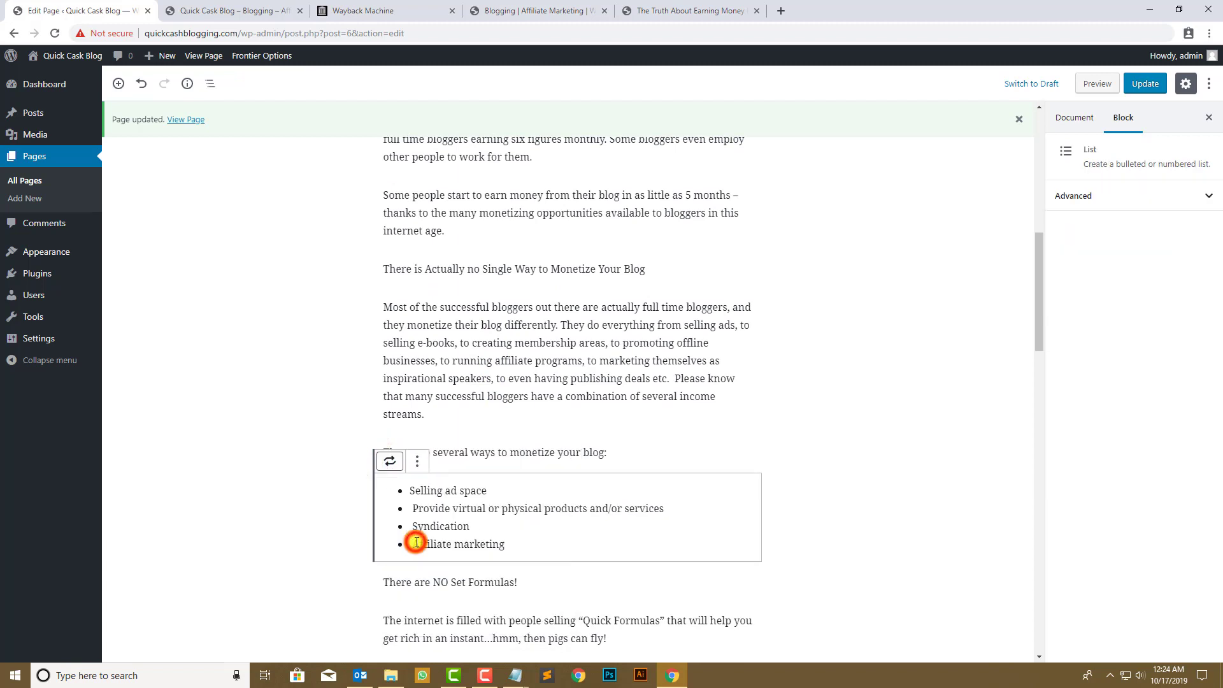
- Compare the edited page against the archived article and homepage
left_click(684, 11)
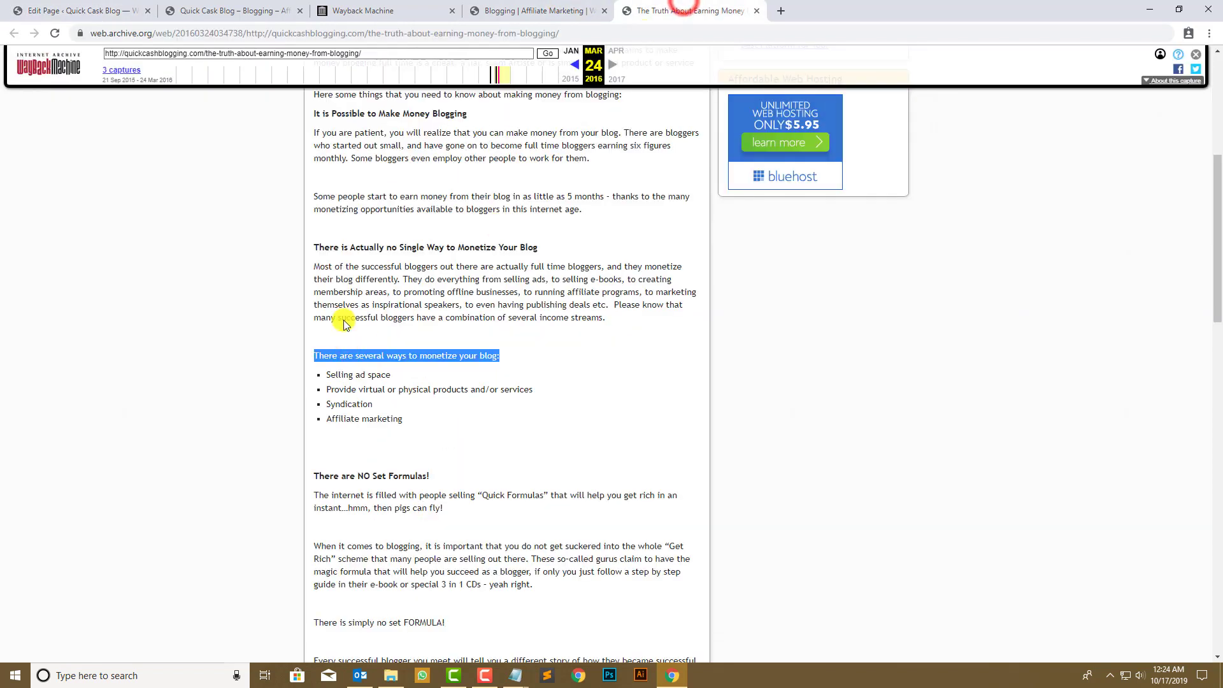
left_click(570, 9)
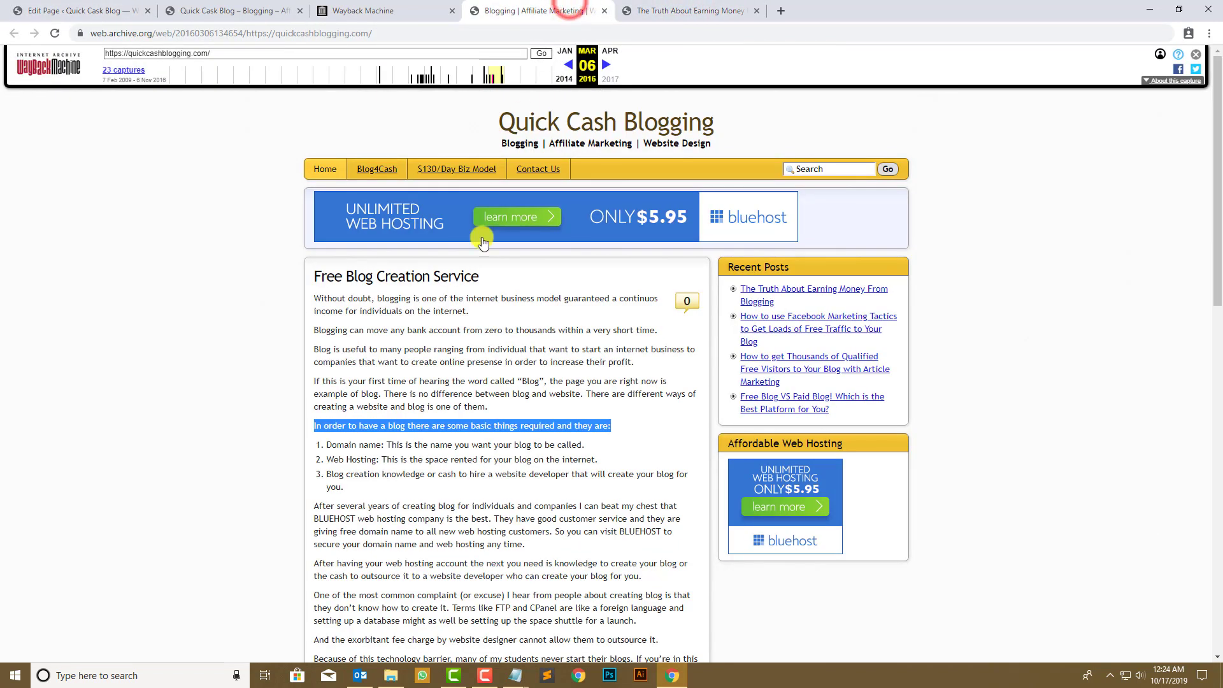
scroll(349, 463, "down", 10)
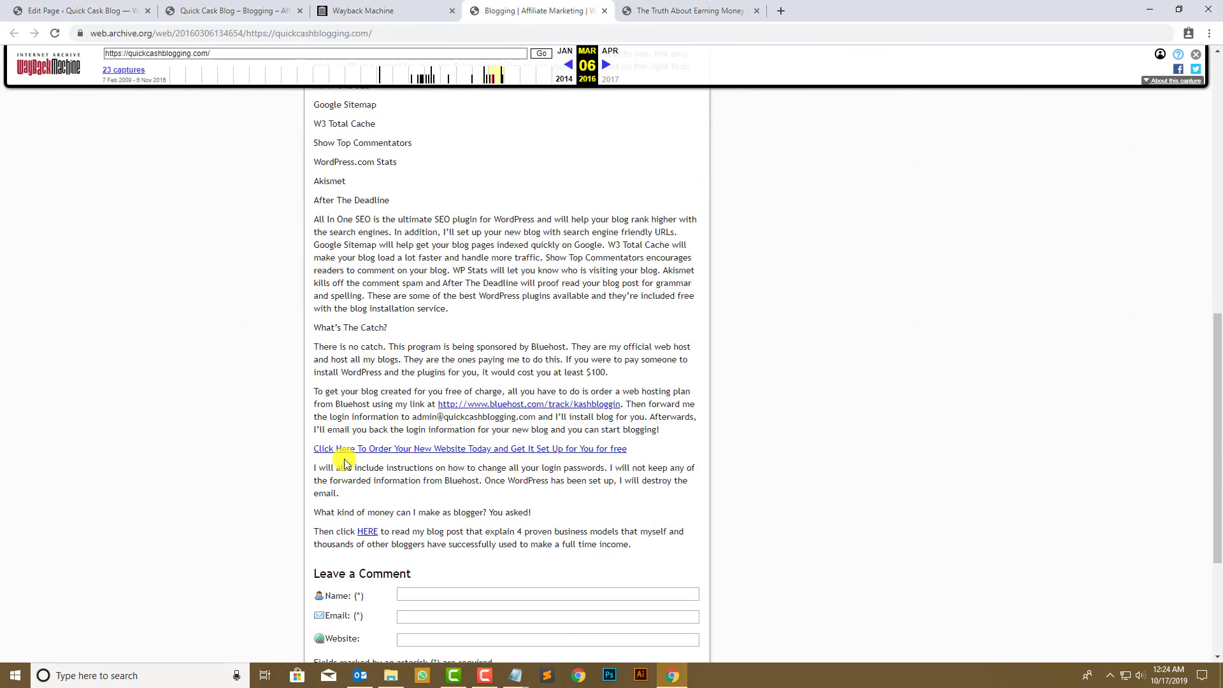
scroll(344, 460, "up", 10)
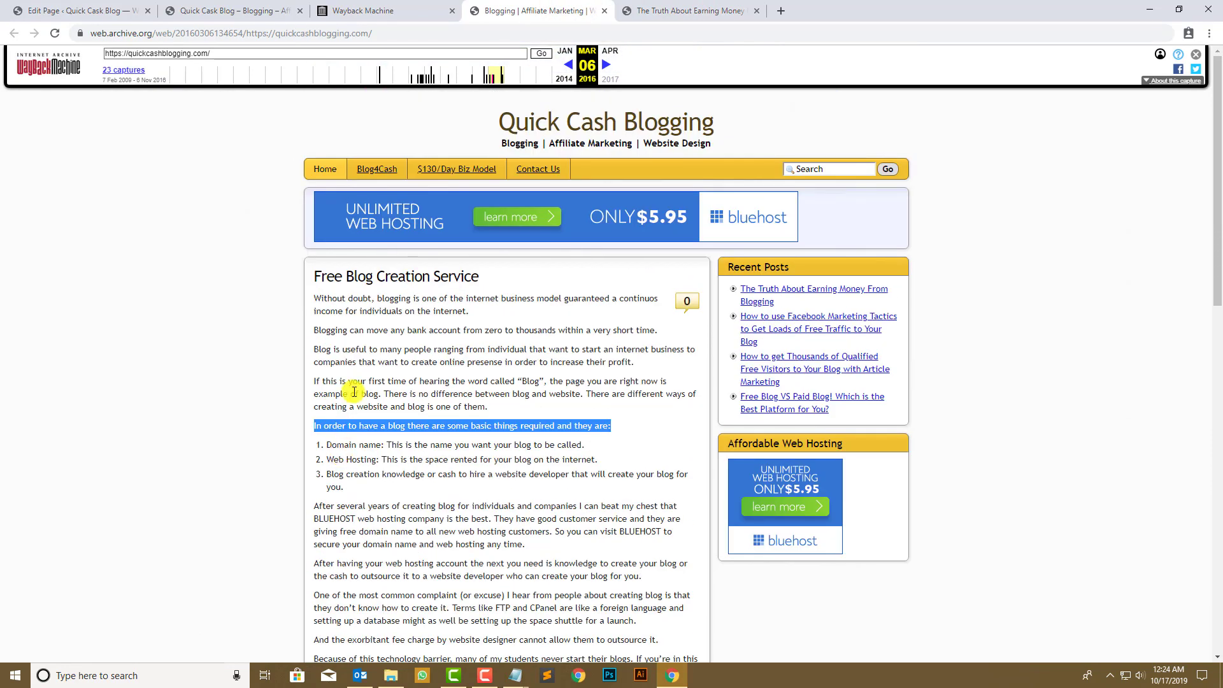
left_click(354, 392)
left_click(83, 10)
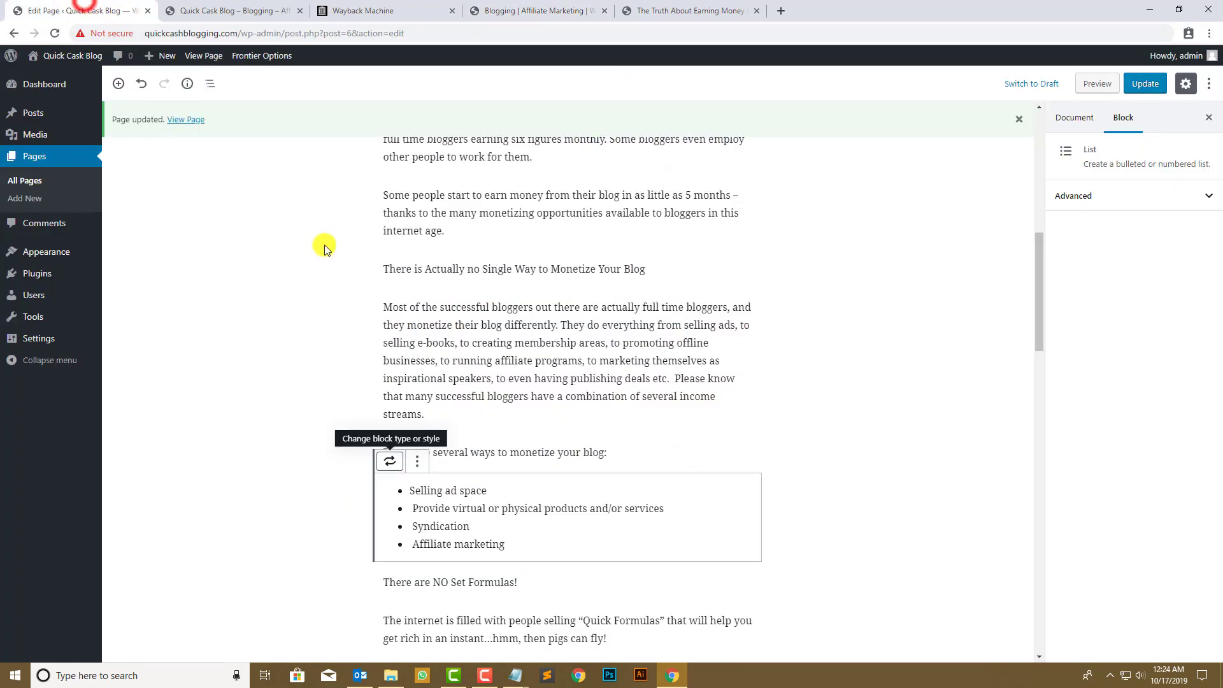
scroll(324, 248, "up", 10)
- Select the 'Free Blog Creation Service' heading on the archived homepage
left_click(642, 7)
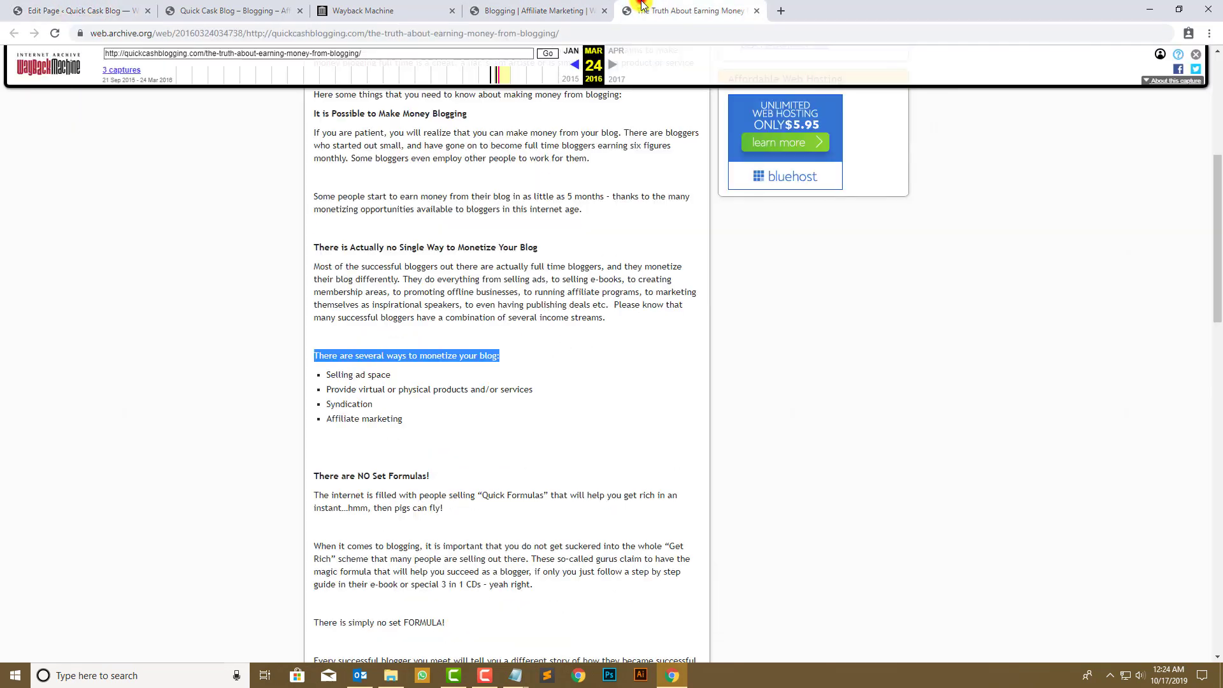
left_click(529, 331)
left_click(534, 9)
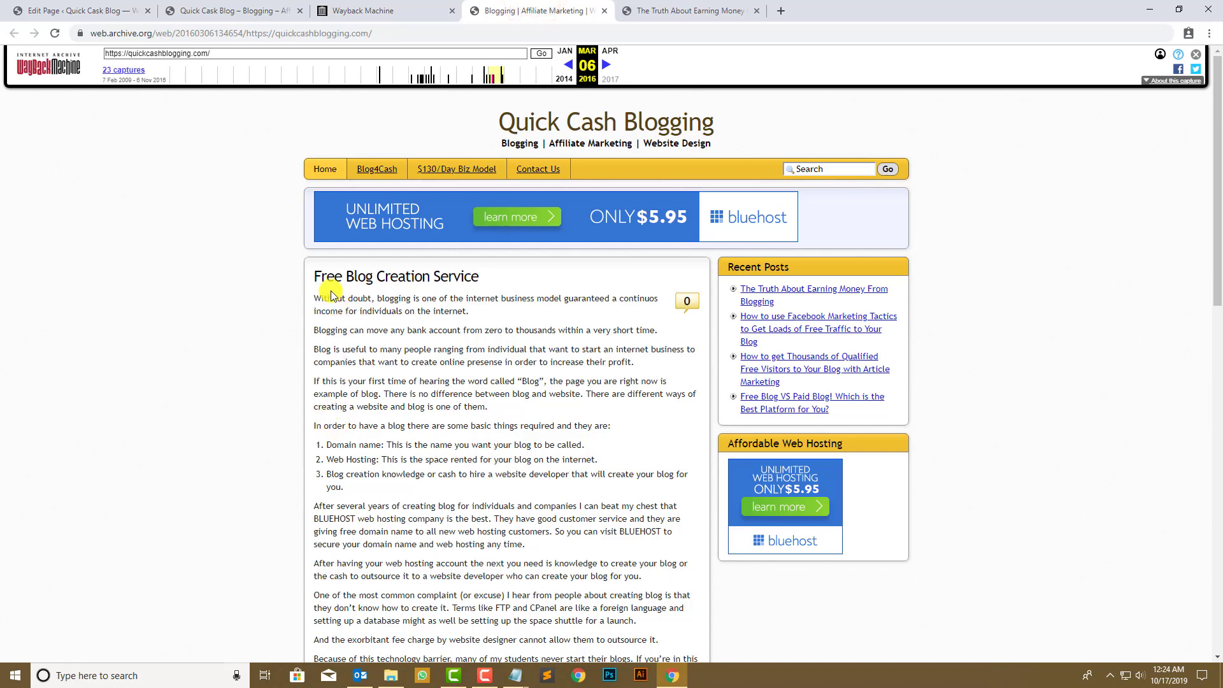
left_click_drag(318, 273, 478, 275)
key("ctrl+c")
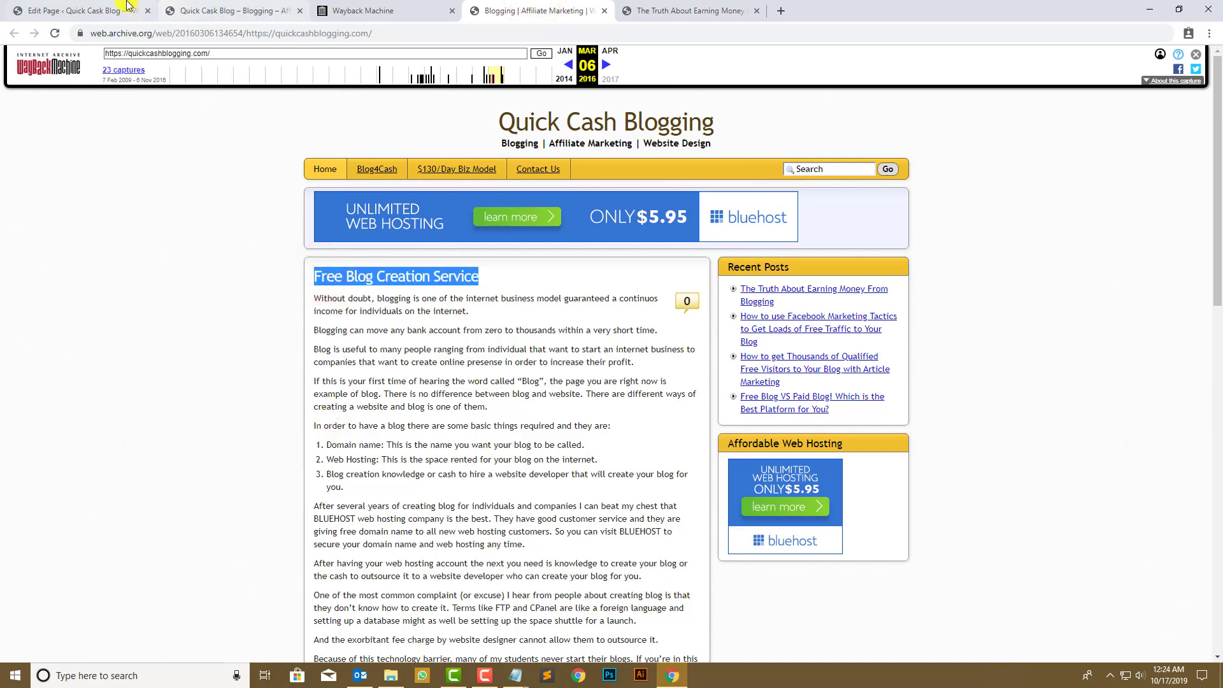
- Paste 'Free Blog Creation Service' over the existing page title
left_click(127, 8)
left_click(590, 233)
key("ctrl+a")
key("ctrl+v")
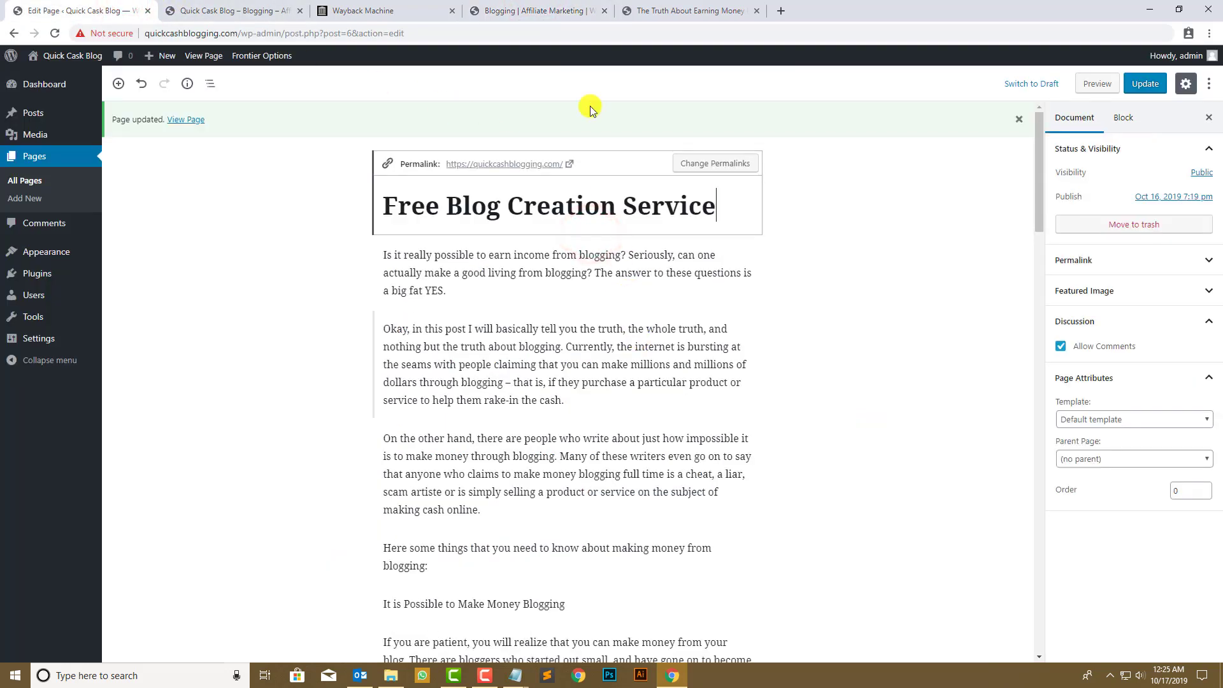
- Select the archived homepage's article text for copying
left_click(586, 8)
left_click(376, 322)
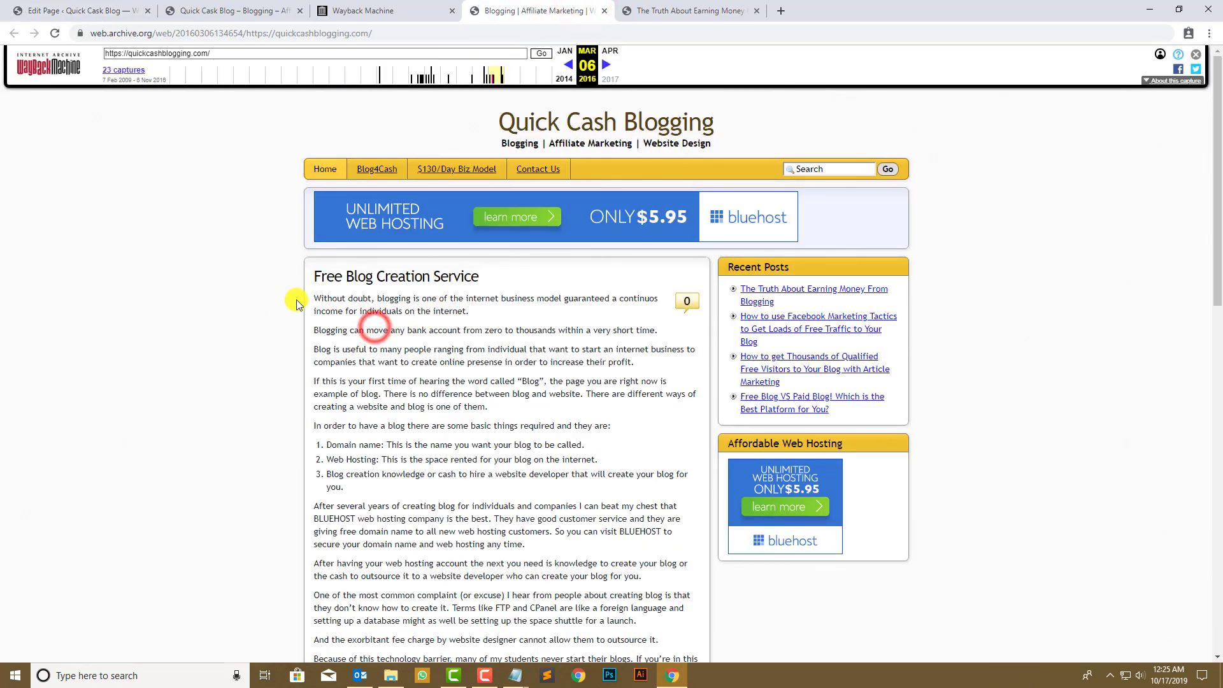
mouse_move(314, 298)
left_mouse_down()
mouse_move(319, 327)
mouse_move(640, 379)
left_mouse_up()
scroll(315, 306, "down", 15)
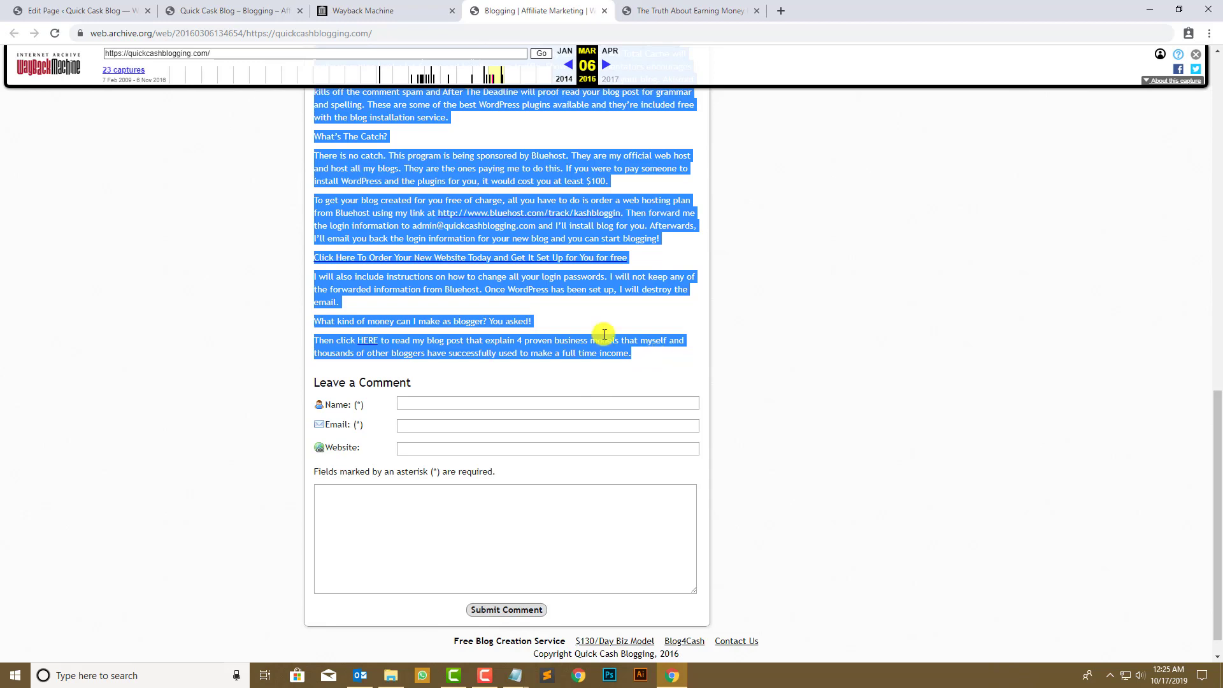
- Select all the old article blocks and delete them
left_click(135, 9)
left_click(434, 247)
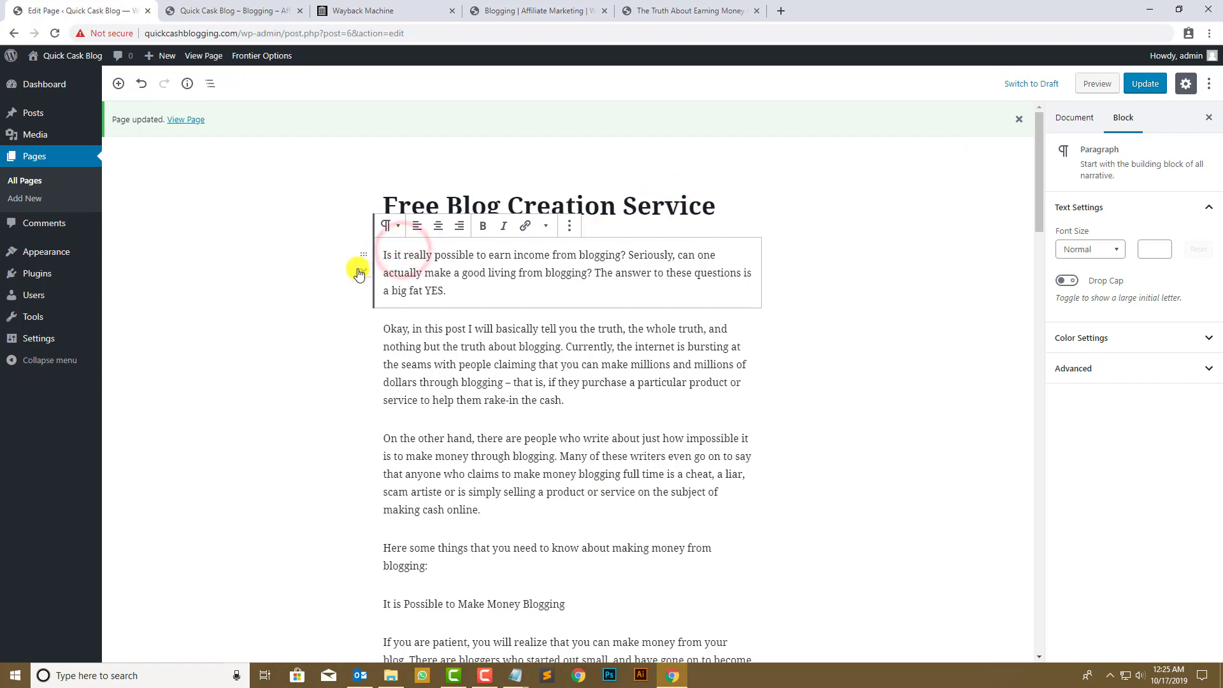
left_click(622, 438)
scroll(622, 438, "down", 10)
scroll(603, 432, "down", 15)
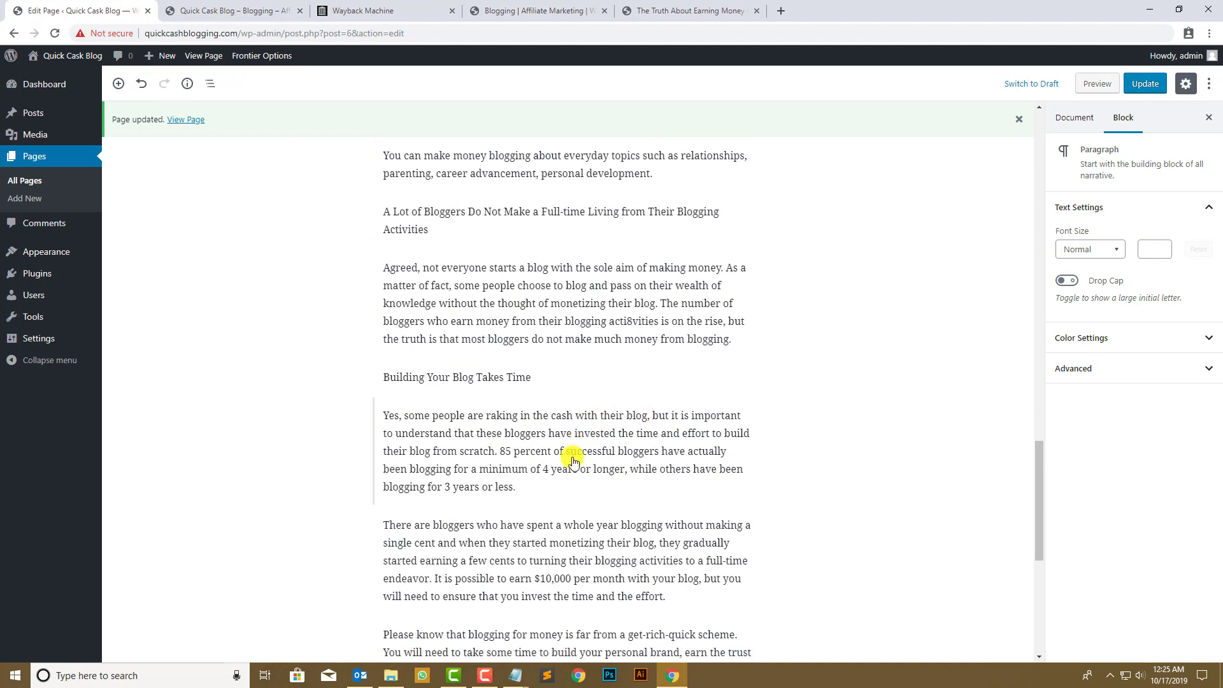
left_click_drag(551, 634, 385, 267)
key("Delete")
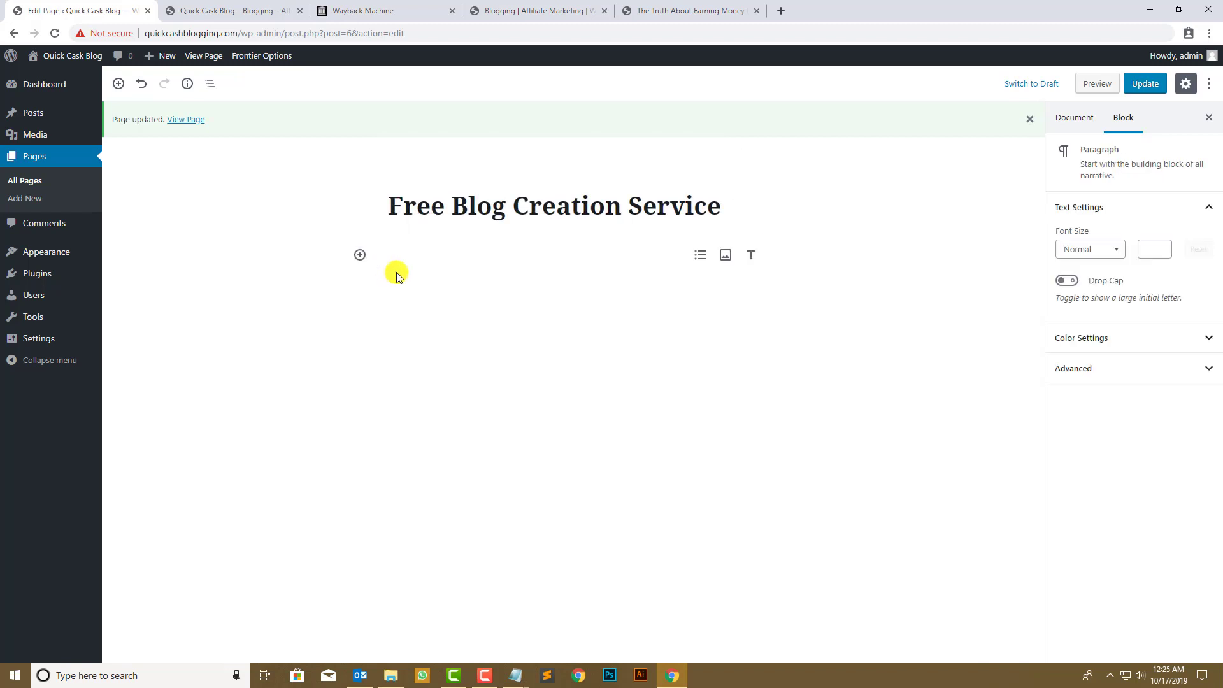
- Undo the last deletion and remove the trailing see-more link text
key("ctrl+z")
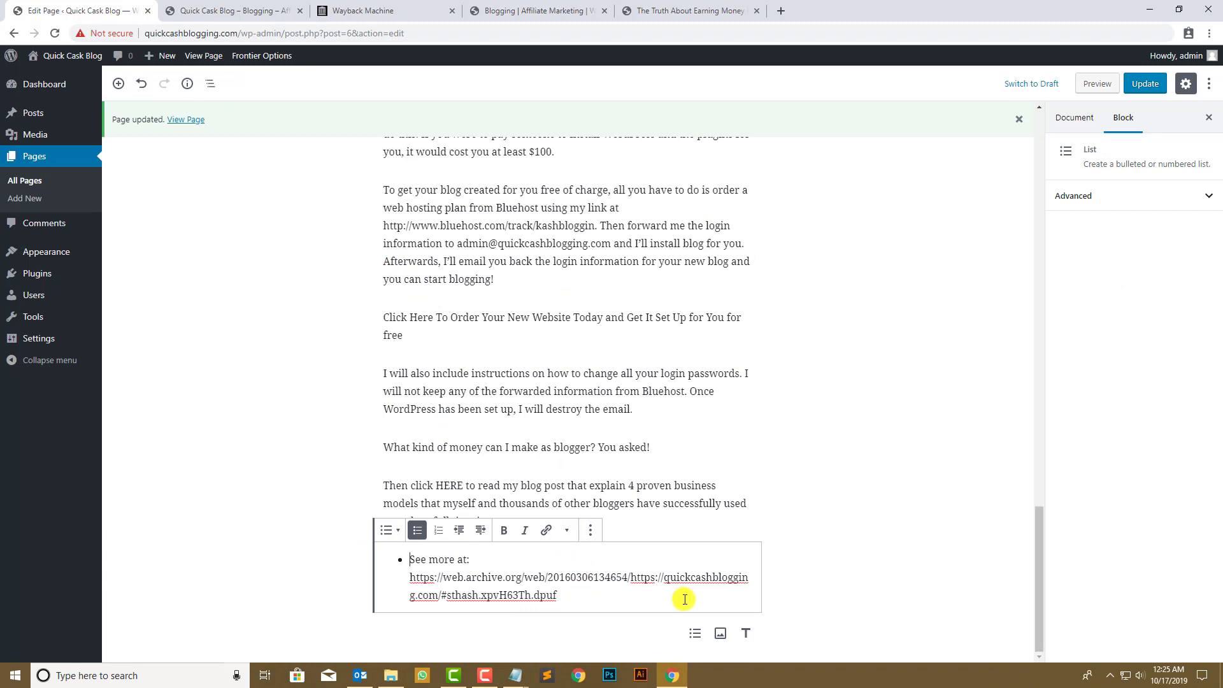
left_click_drag(605, 590, 408, 556)
left_click(478, 570)
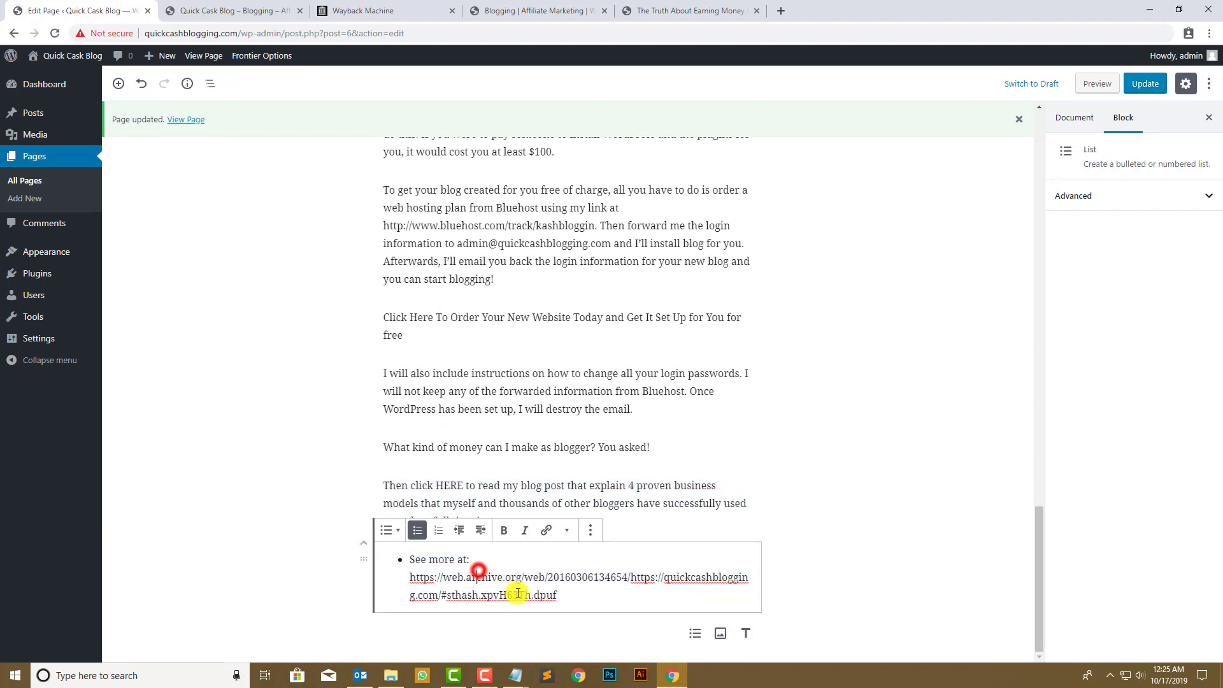
left_click_drag(549, 602, 395, 593)
key("BackSpace")
key("BackSpace")
key("BackSpace")
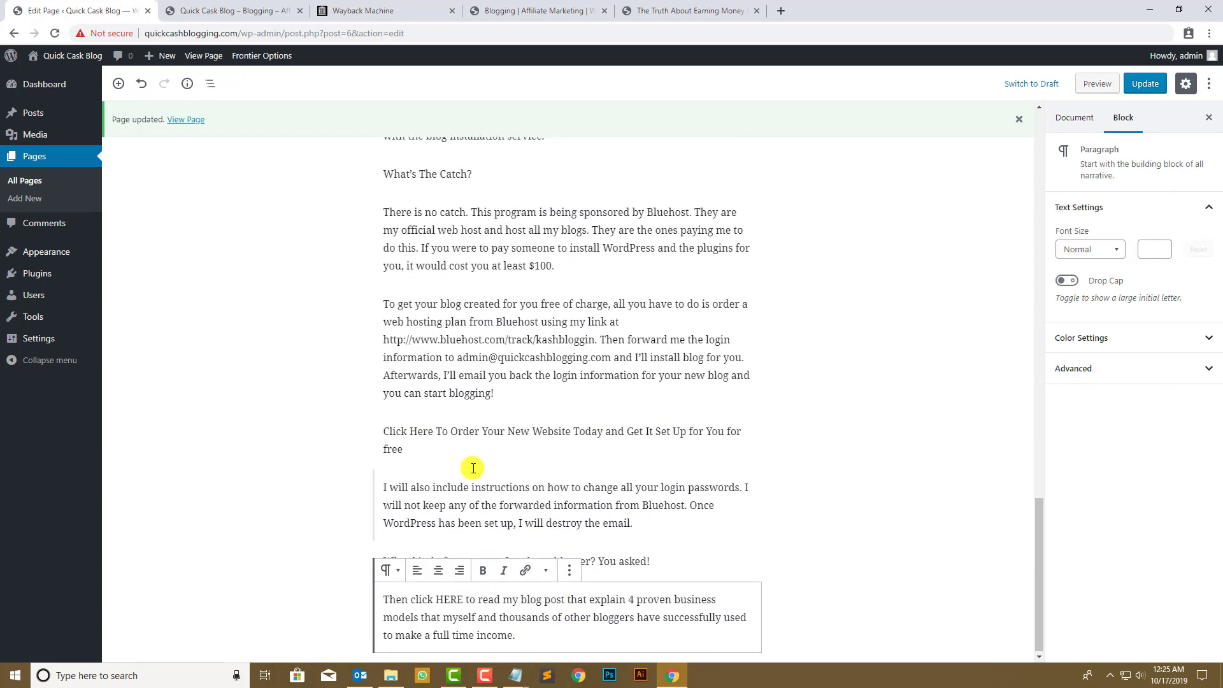
- Check the Domain name and Web Hosting lines against the archived Blogging | Affiliate Marketing list
scroll(473, 468, "up", 20)
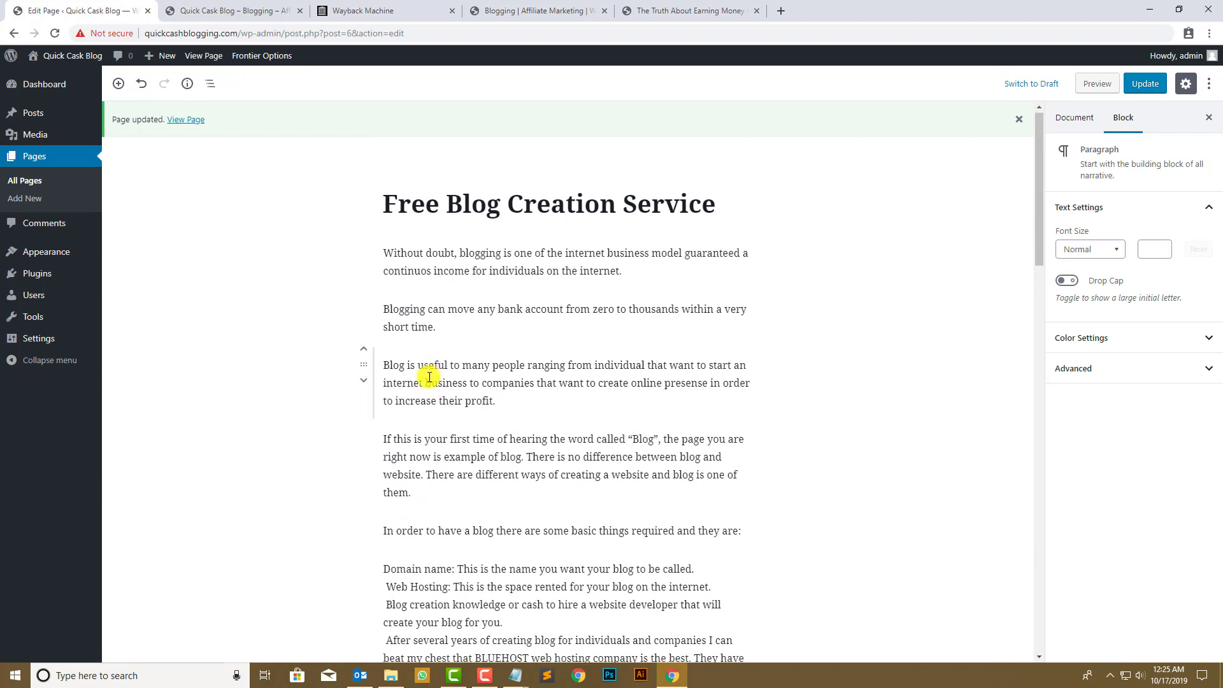
scroll(394, 412, "down", 2)
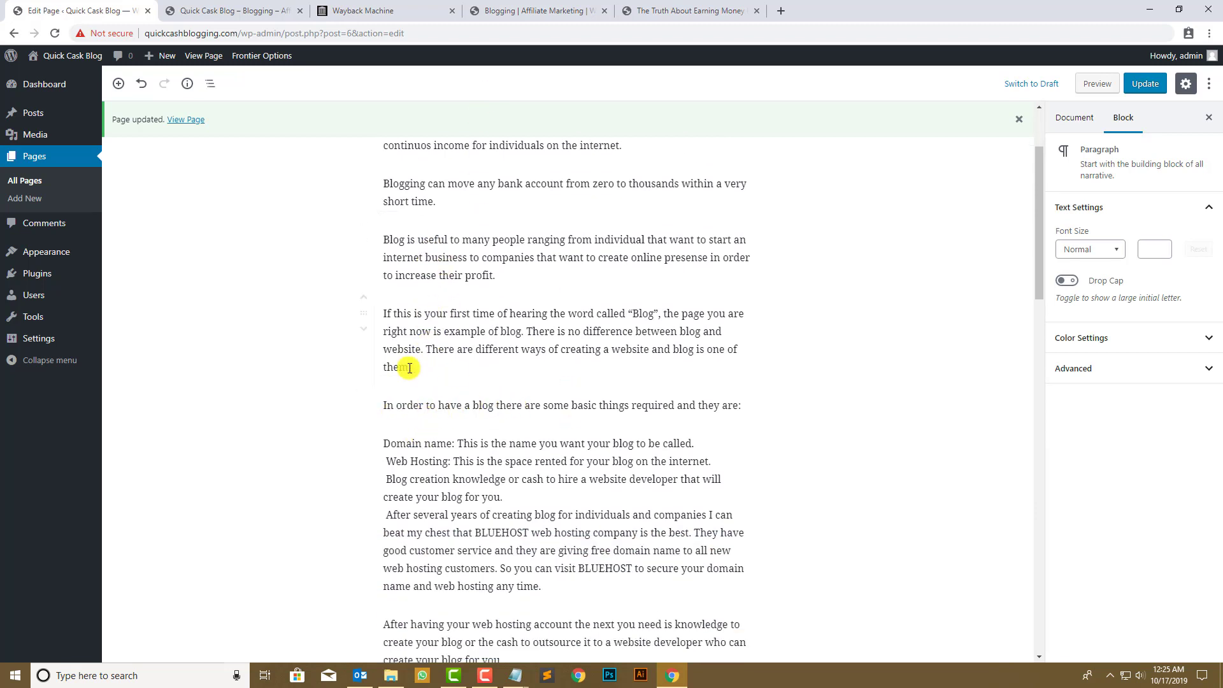
left_click_drag(385, 445, 711, 462)
left_click(691, 11)
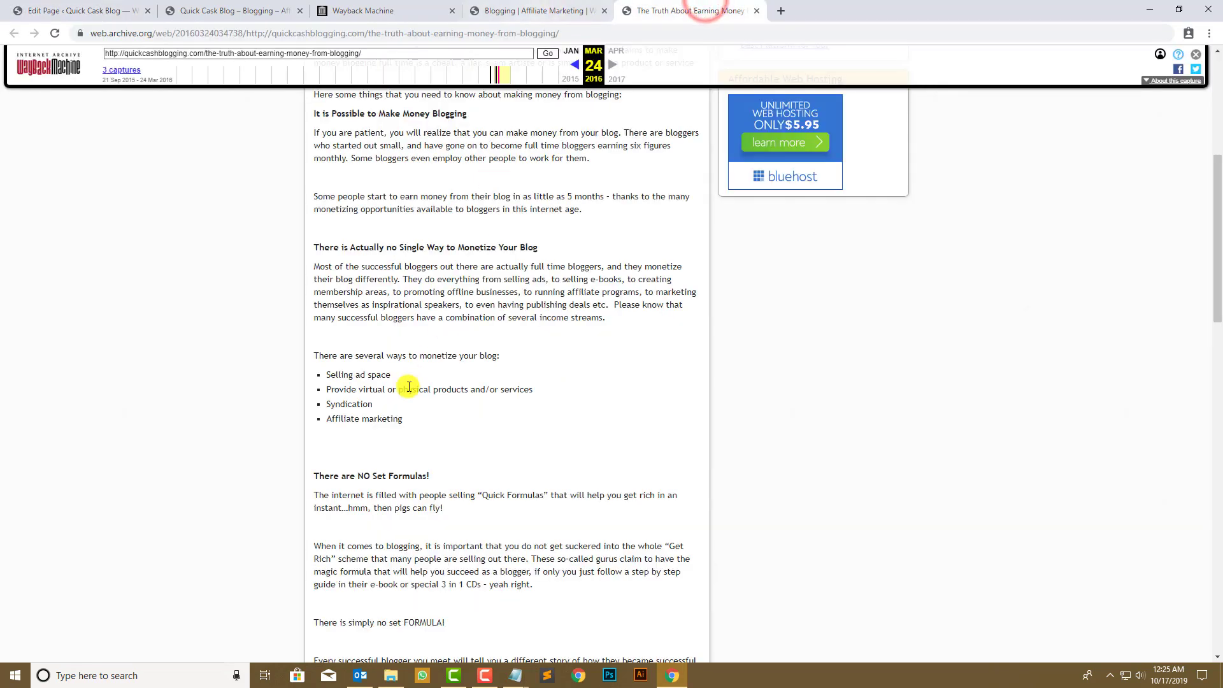
left_click(527, 11)
scroll(382, 341, "up", 15)
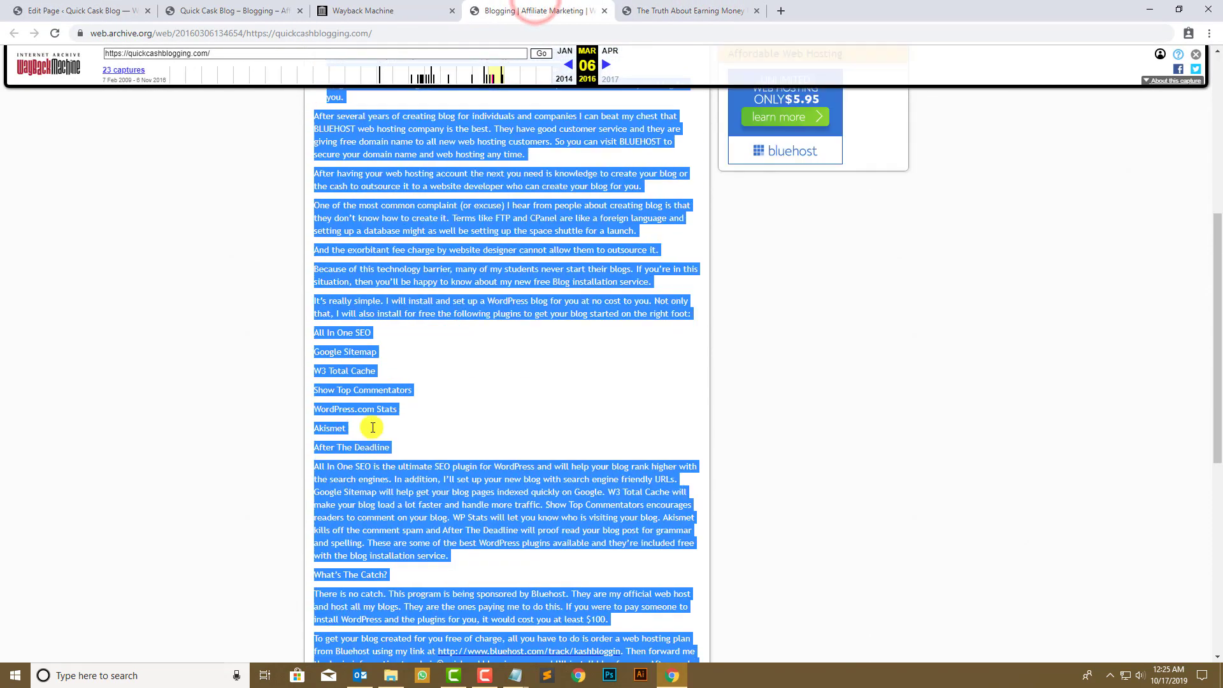
left_click(354, 450)
left_click_drag(345, 424, 323, 409)
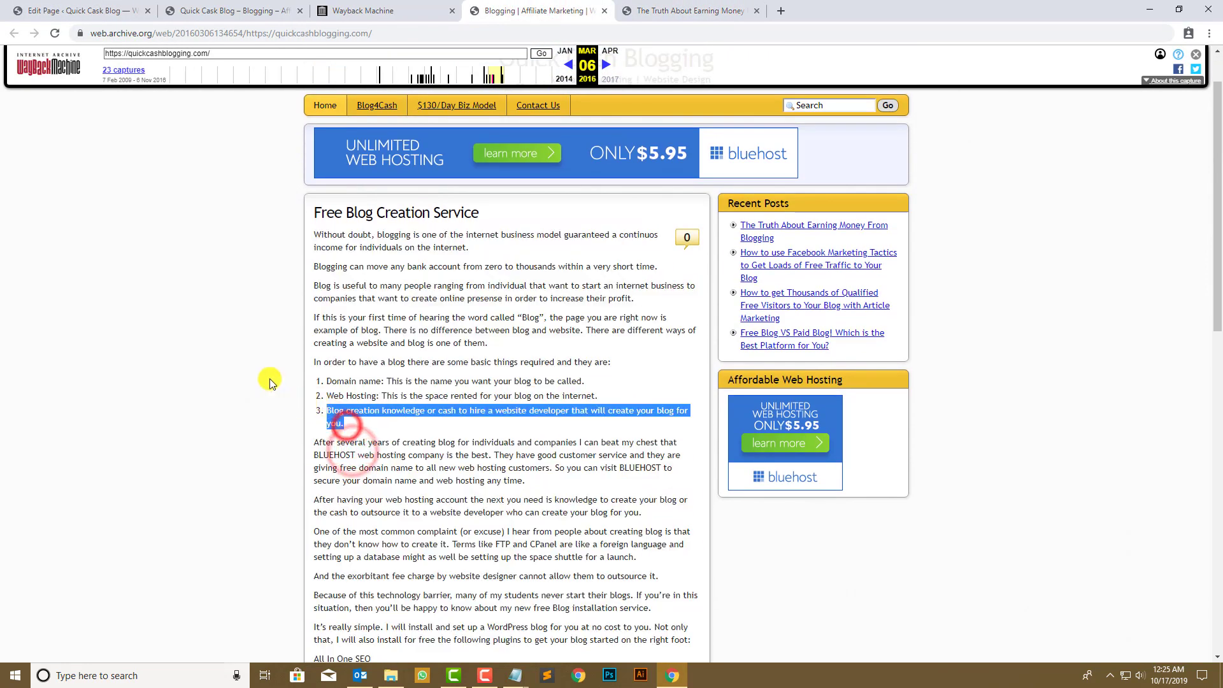
left_click(74, 5)
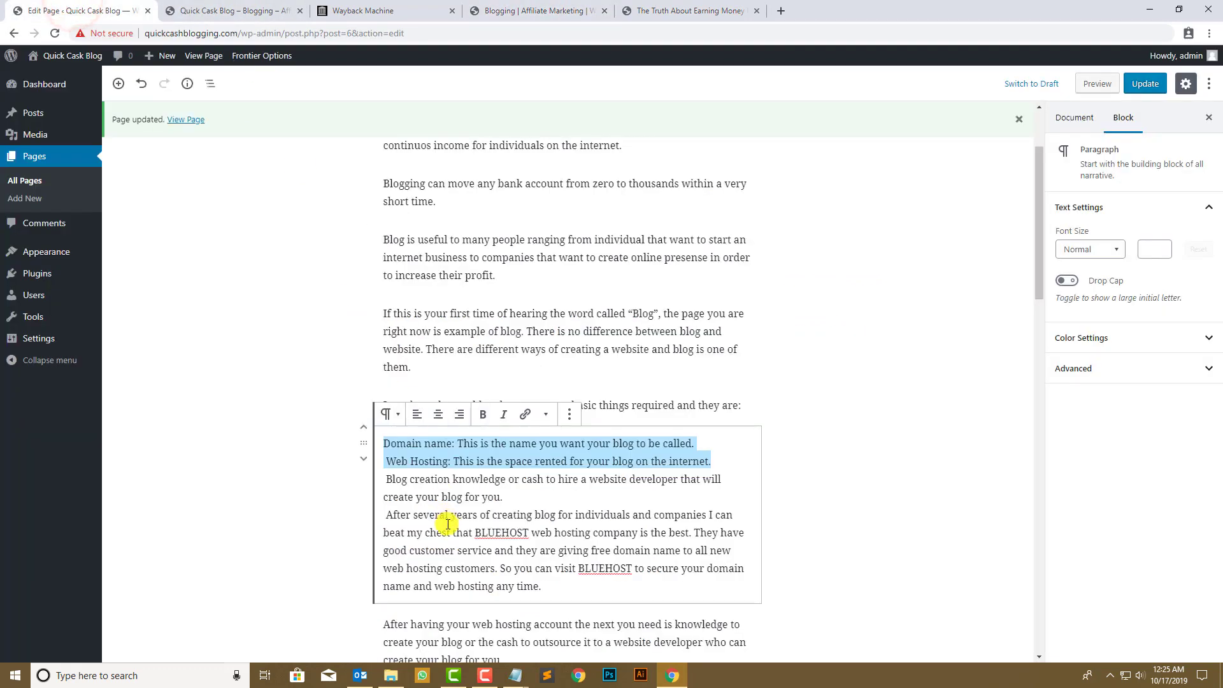
- Split 'After several years…' into its own paragraph and make the three requirement lines a bulleted list
left_click(521, 495)
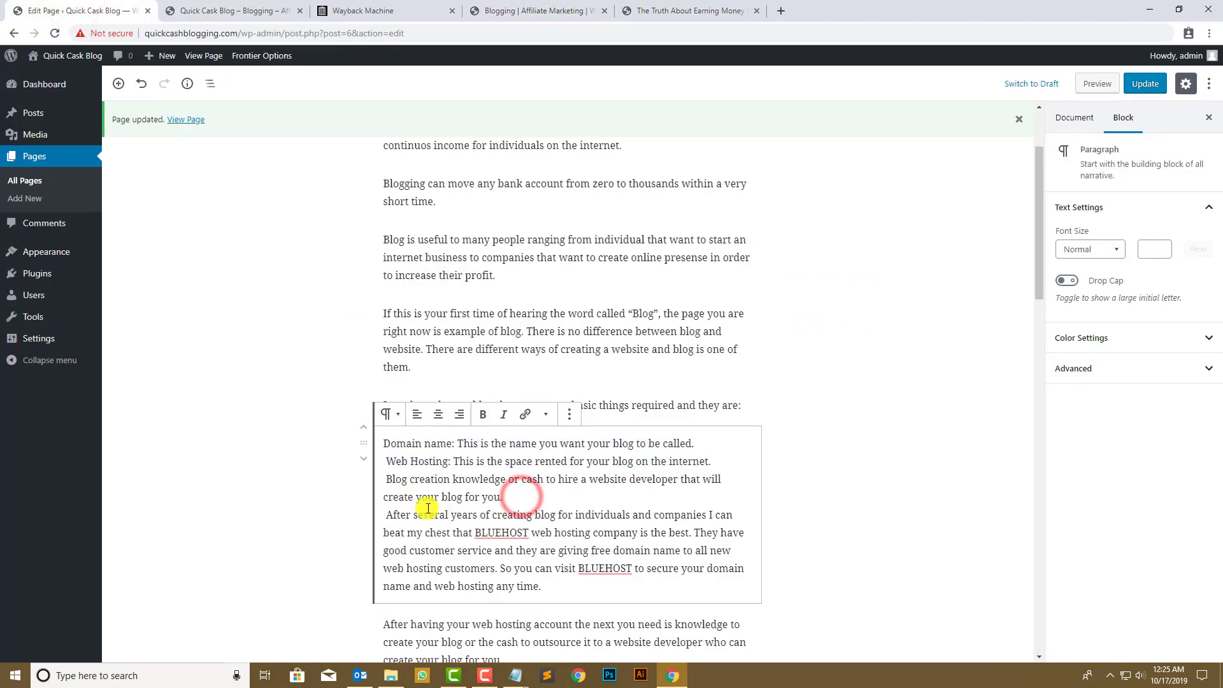
key("BackSpace")
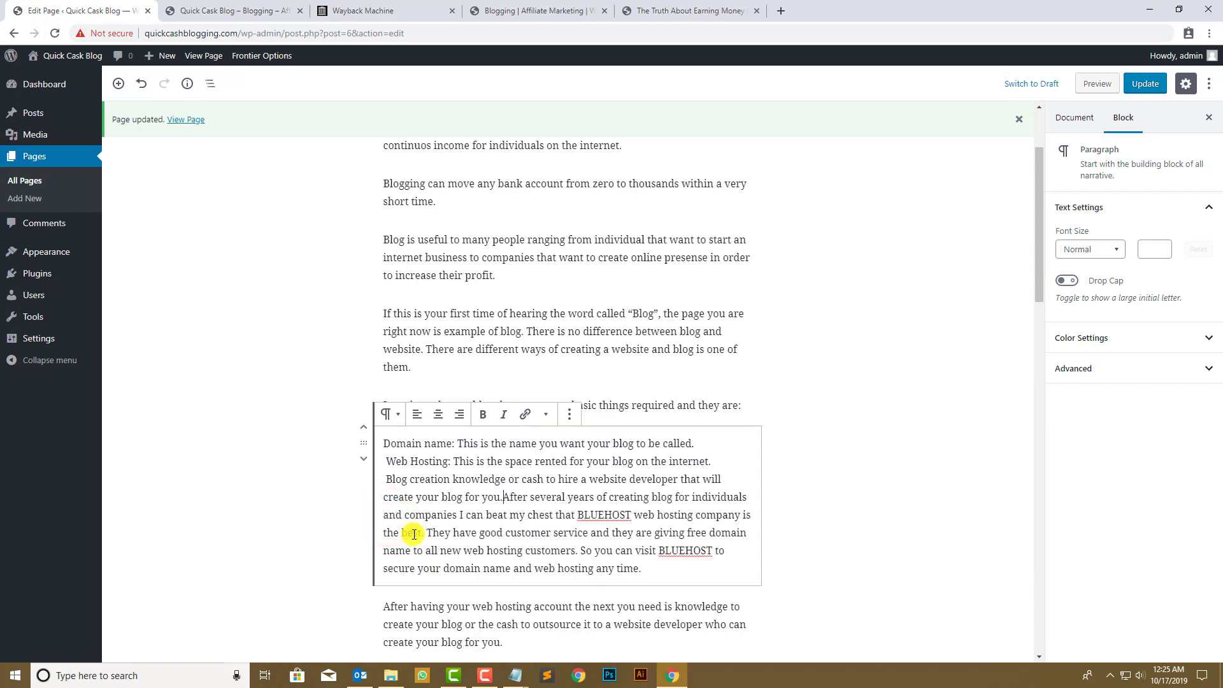
key("Return")
left_click_drag(604, 500, 524, 510)
left_click(390, 415)
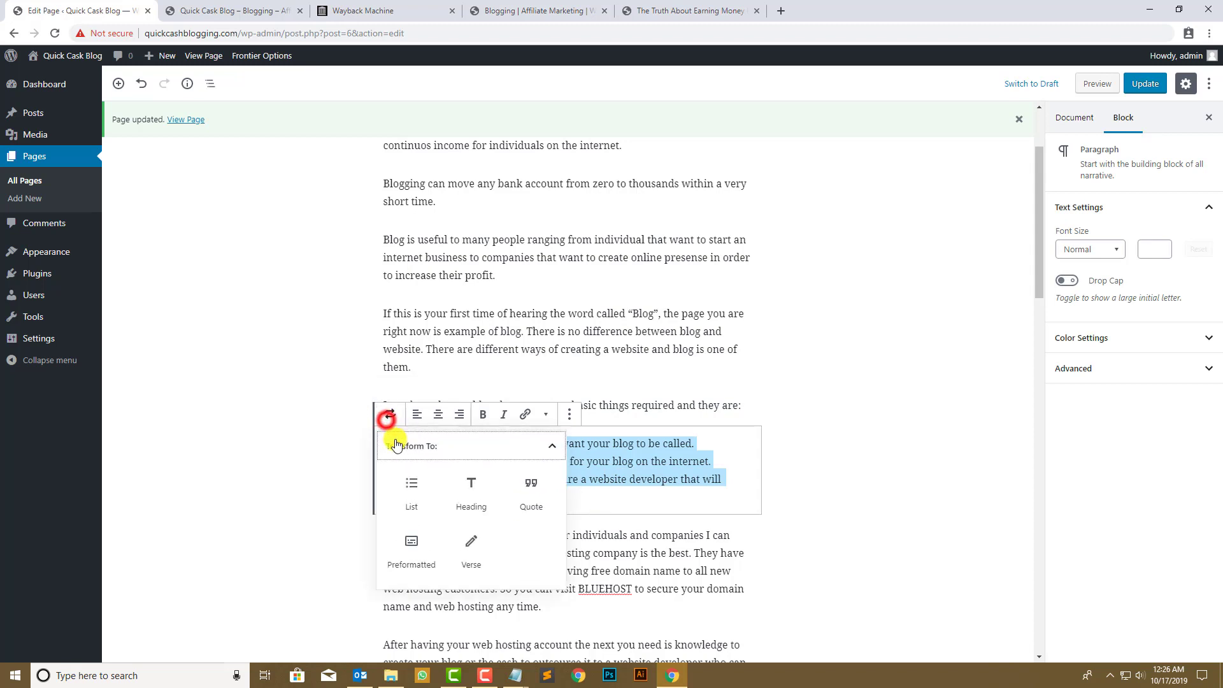
left_click(410, 491)
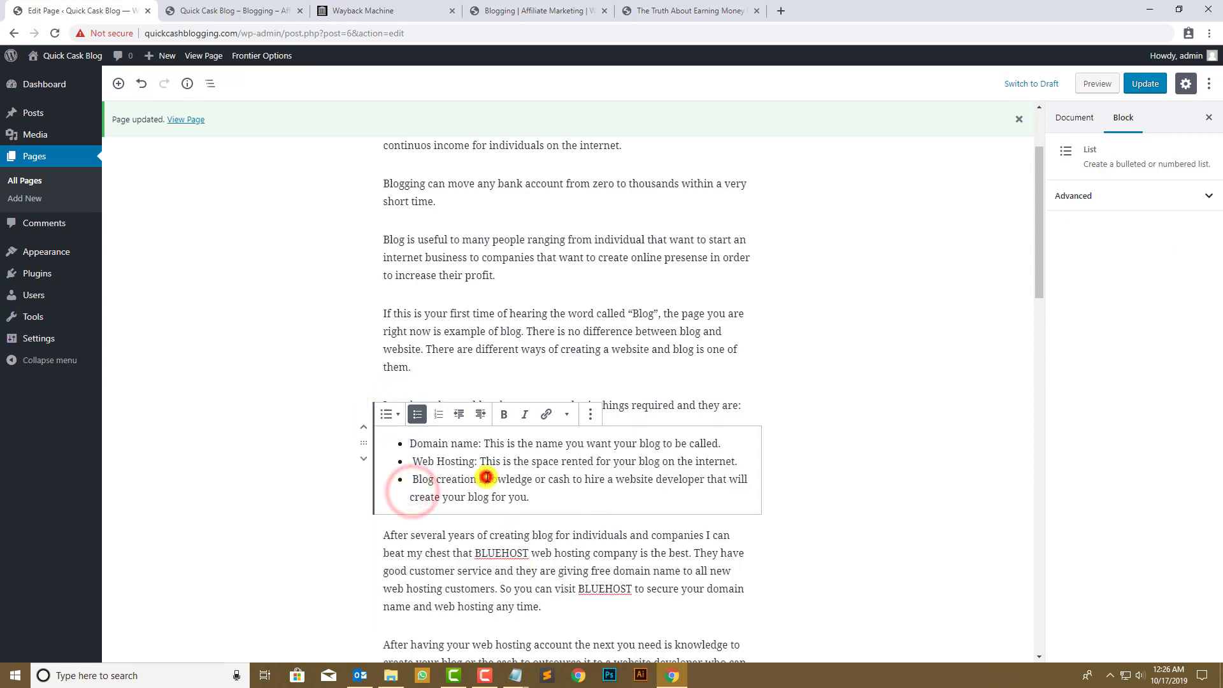
- Review the archived original and locate its 'What's The Catch?' heading
left_click(538, 11)
left_click(261, 398)
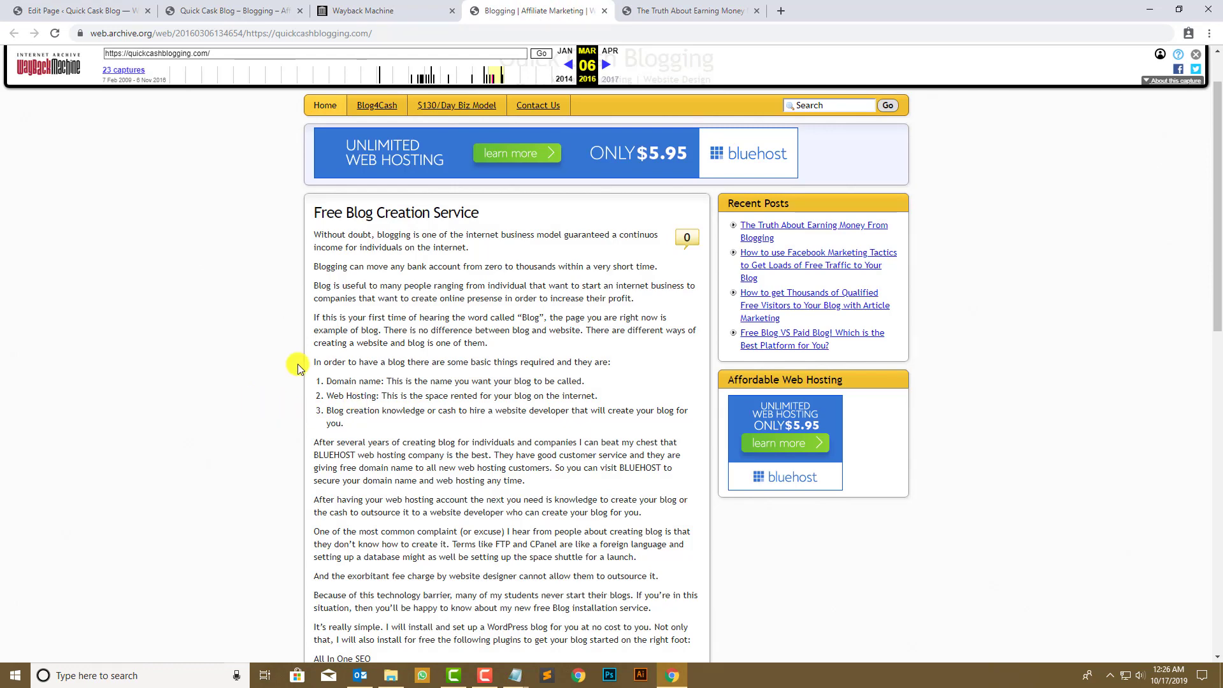
scroll(307, 428, "down", 5)
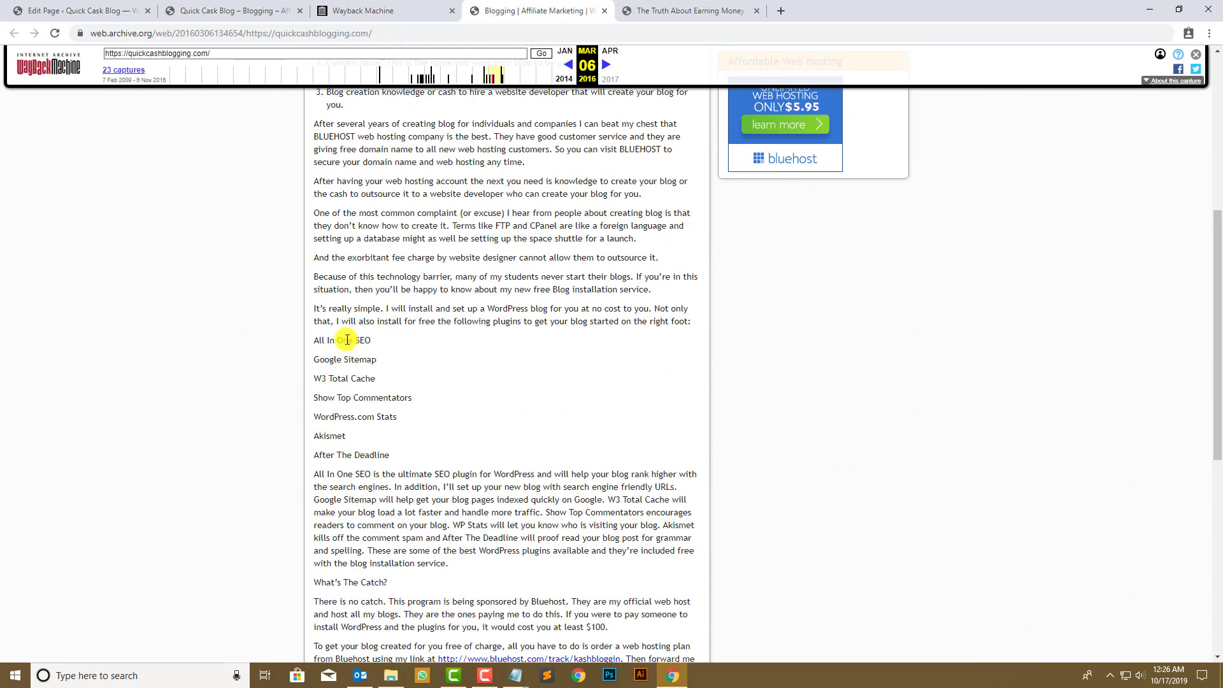
left_click(51, 8)
scroll(532, 465, "down", 9)
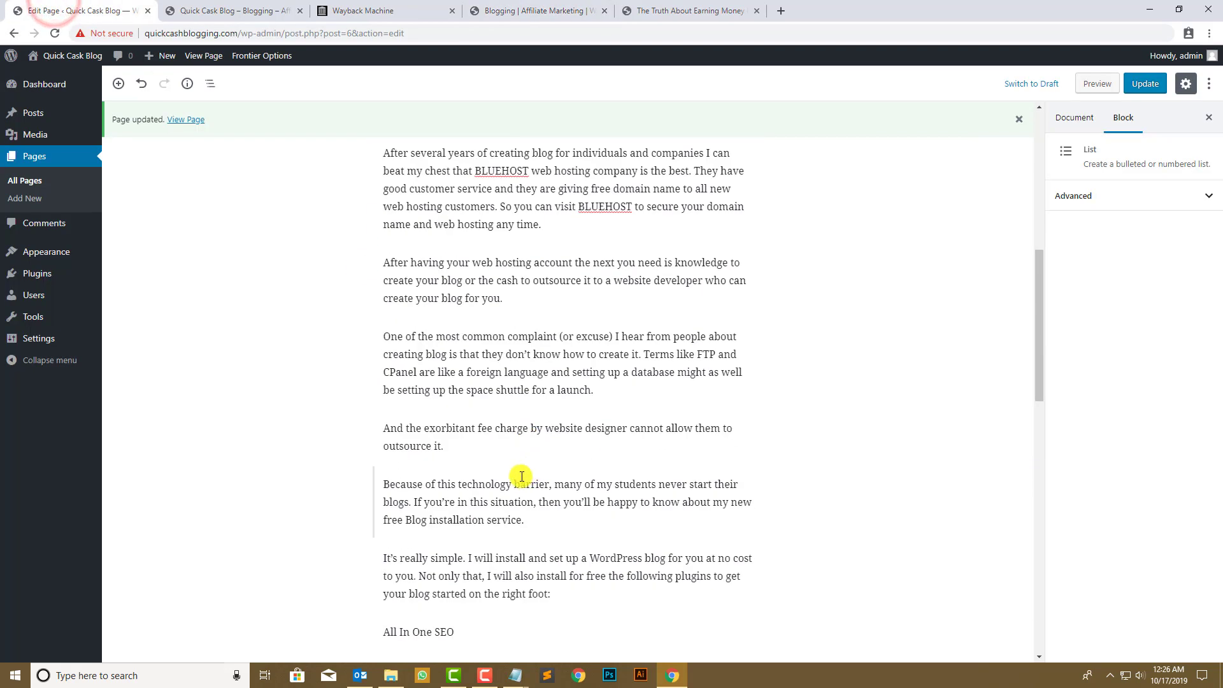
scroll(471, 461, "down", 4)
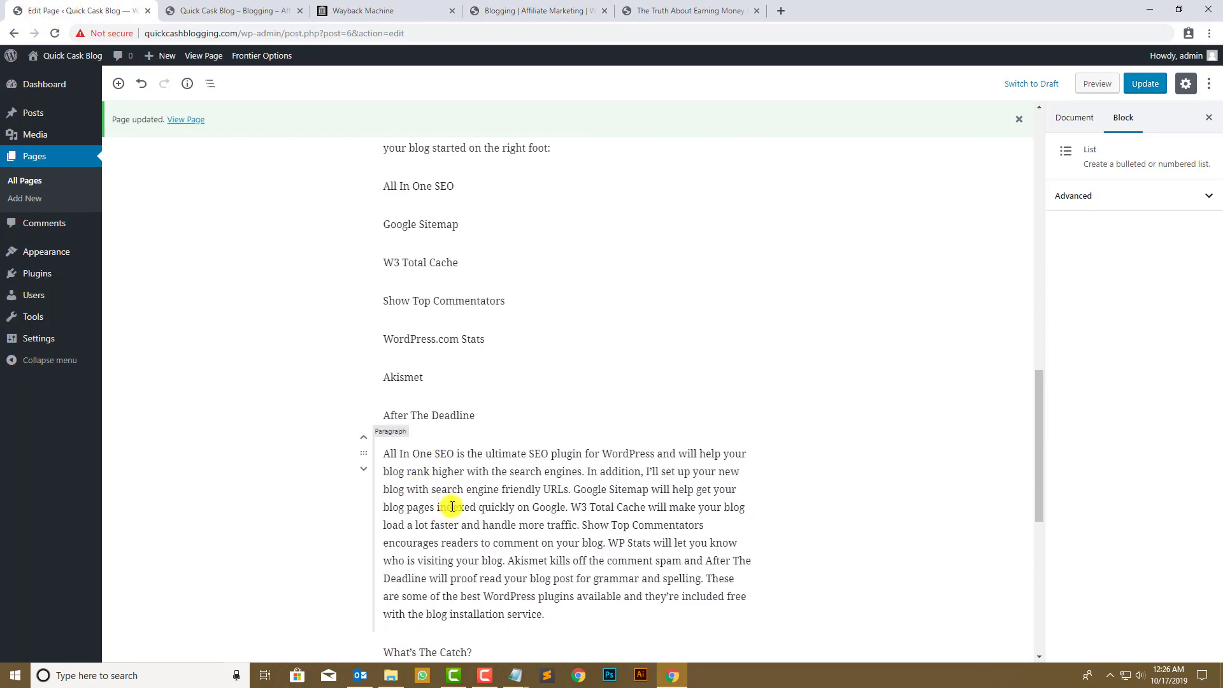
left_click(414, 7)
left_click(506, 8)
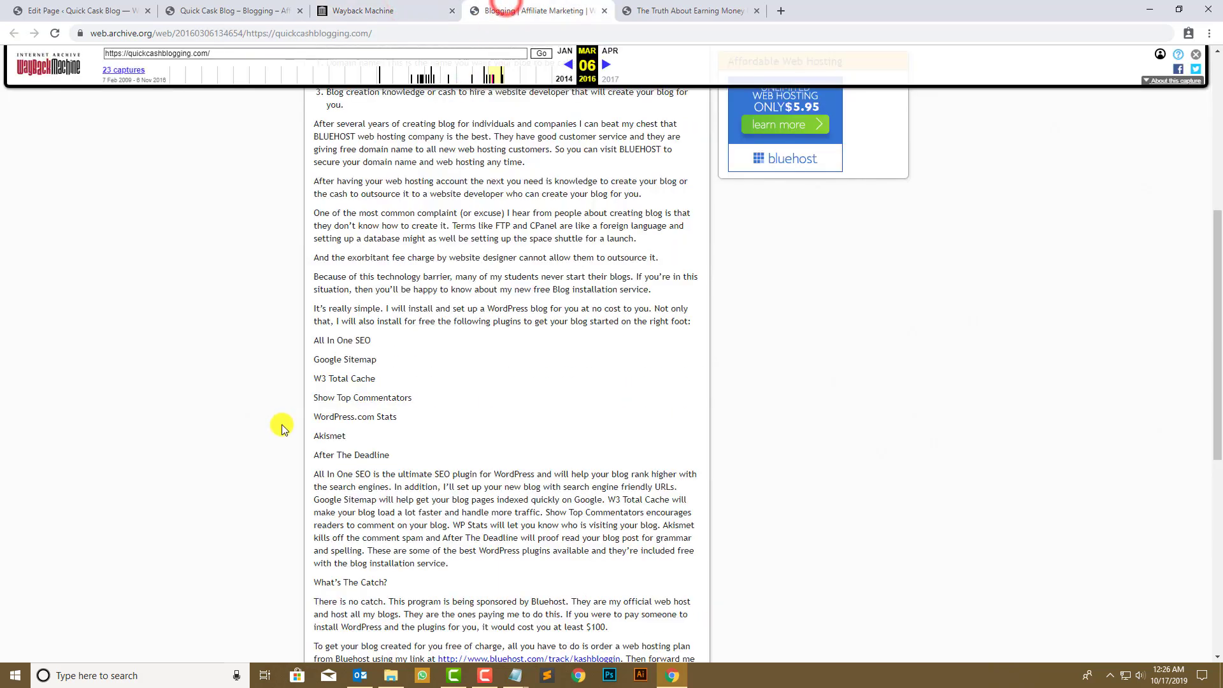
scroll(279, 439, "down", 2)
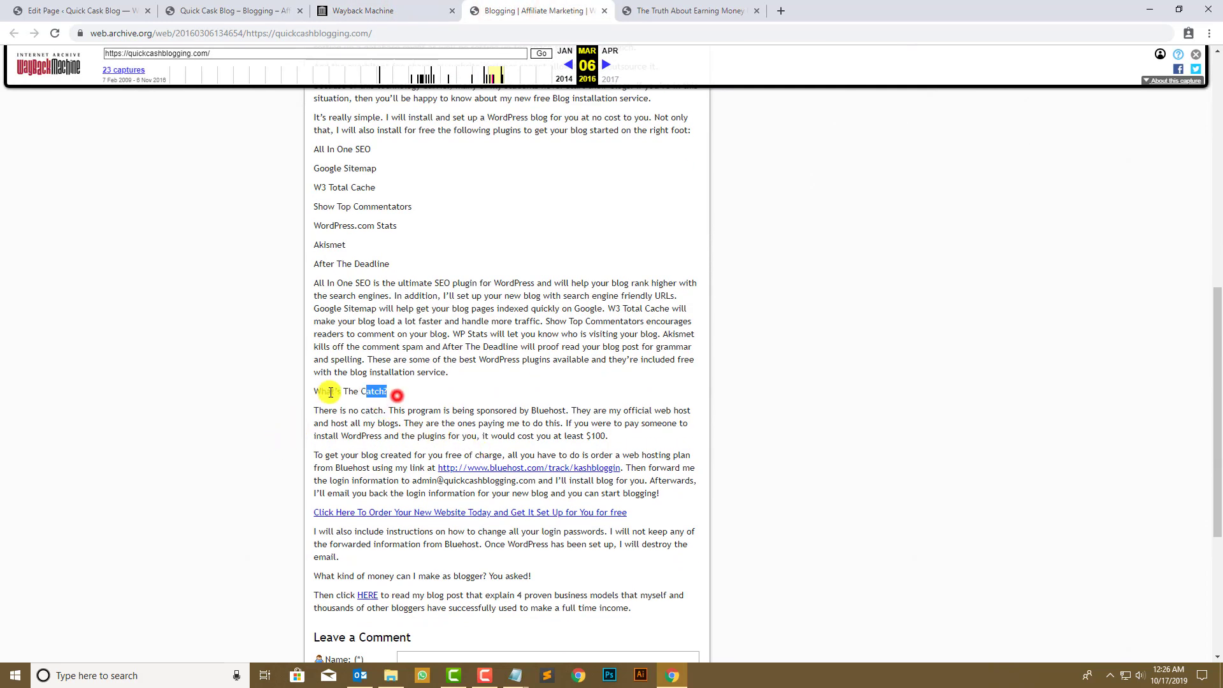
left_click_drag(331, 393, 314, 391)
- Turn 'What's The Catch?' into an H3 heading
left_click(68, 10)
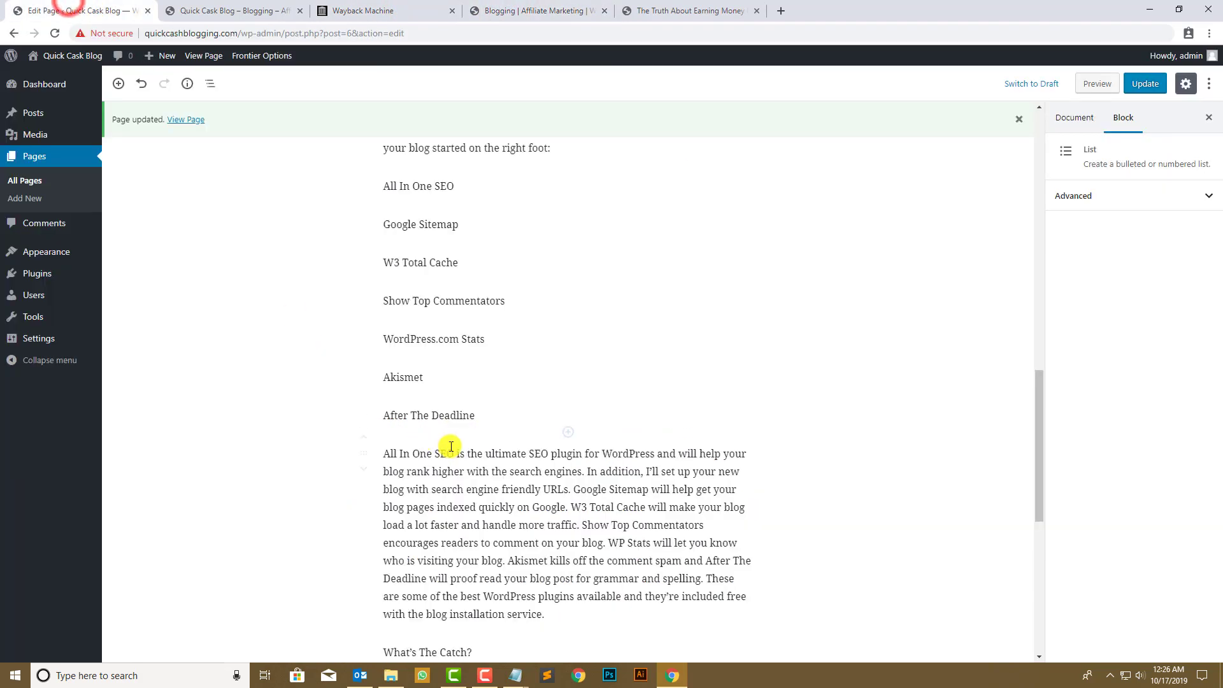
scroll(450, 446, "down", 3)
left_click_drag(483, 460, 393, 461)
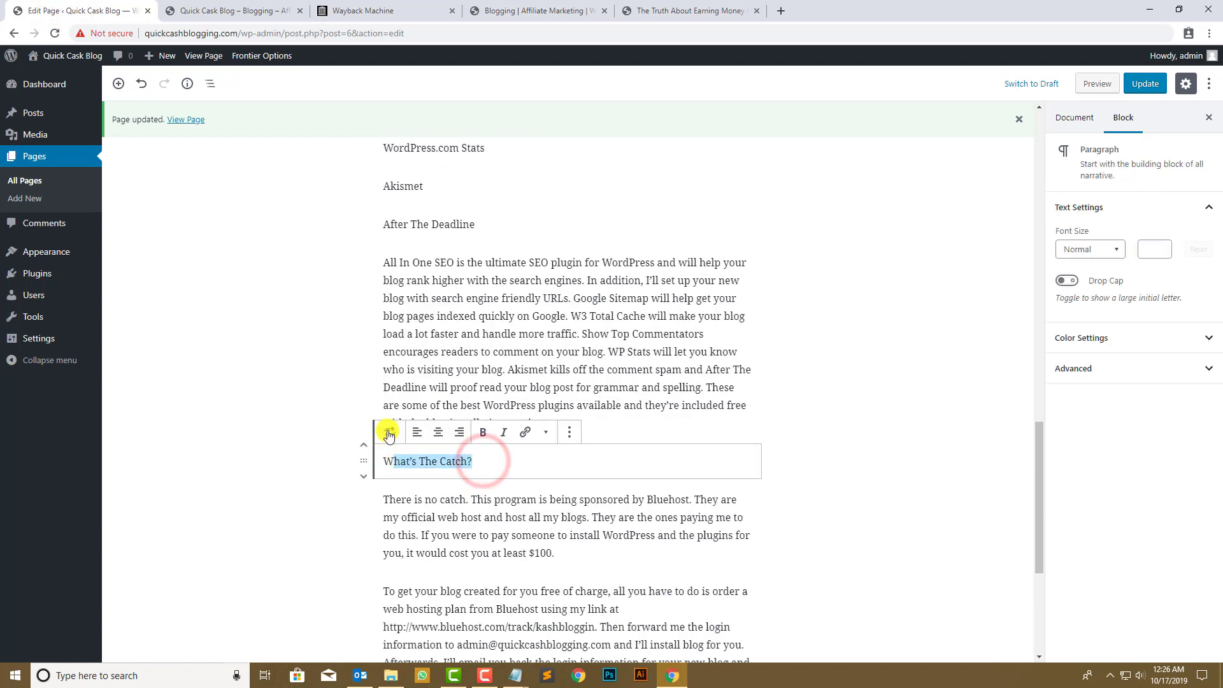
left_click(389, 434)
left_click(464, 508)
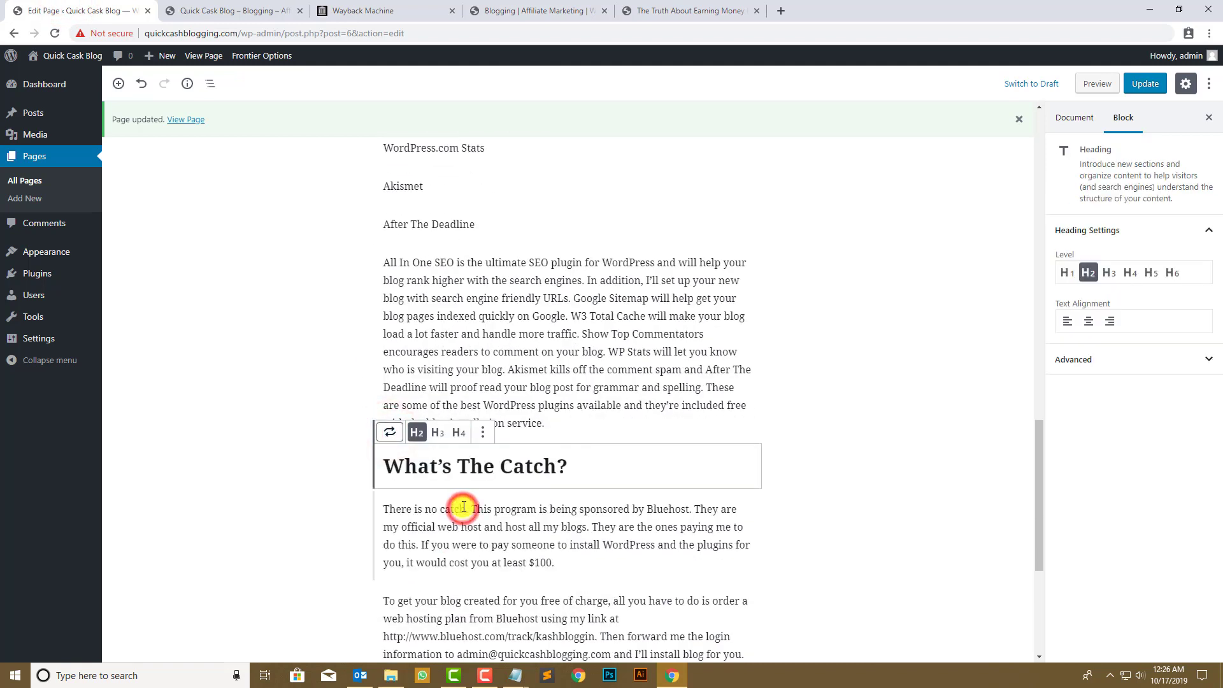
left_click(449, 434)
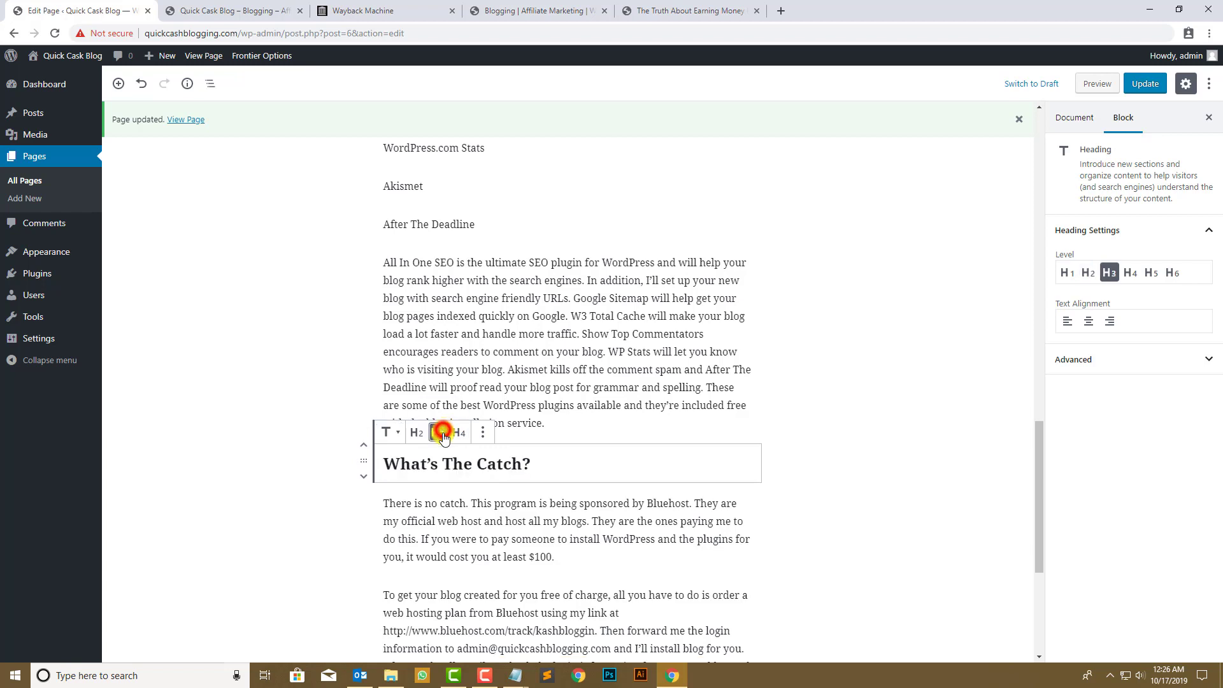
- Delete the Bluehost affiliate URL from the ordering paragraph
left_click(499, 505)
scroll(642, 527, "down", 3)
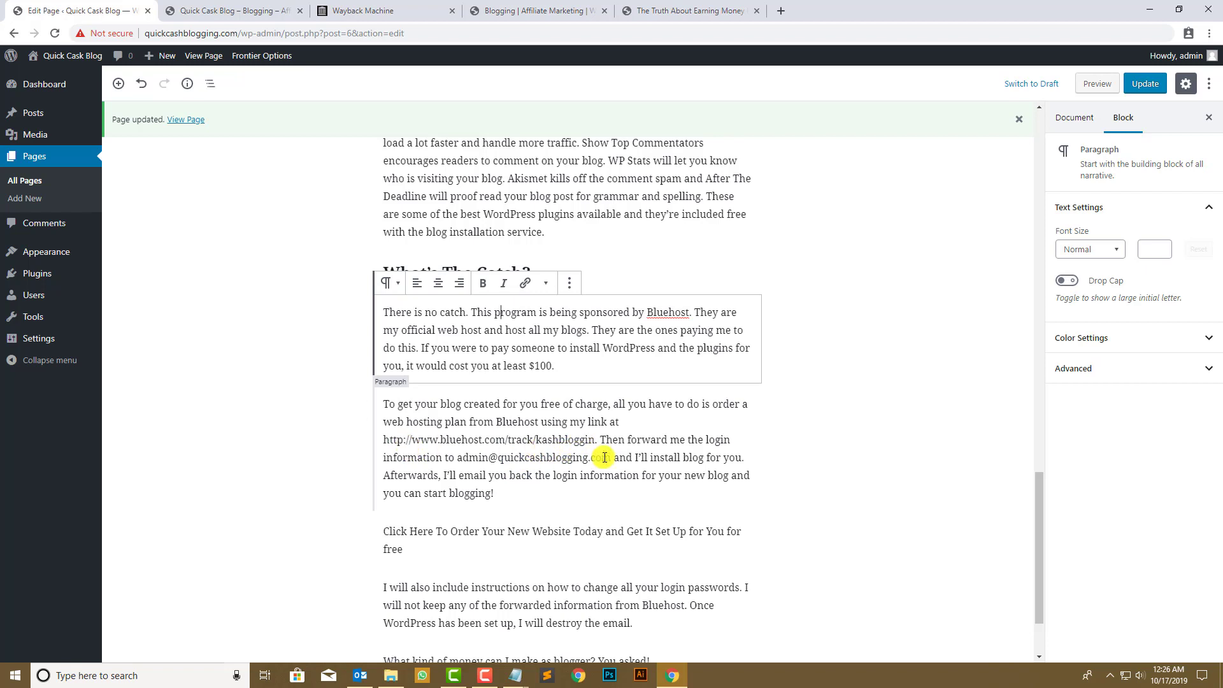
left_click(468, 456)
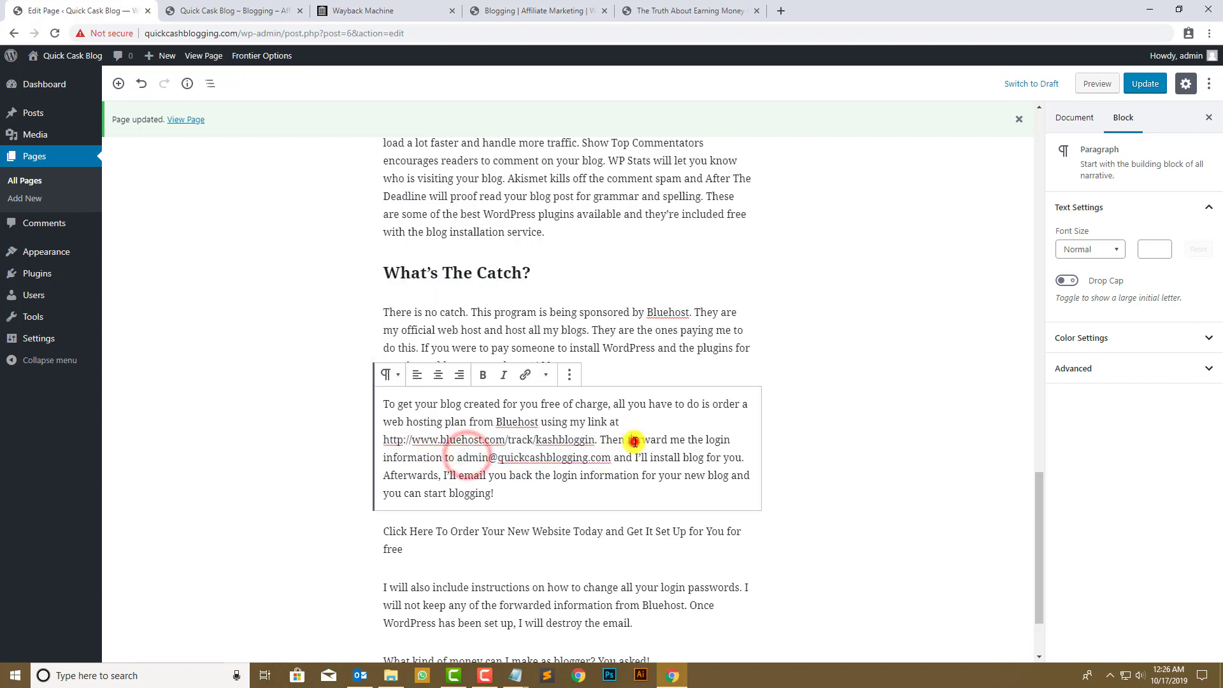
left_click_drag(629, 440, 715, 439)
left_click_drag(526, 448, 498, 492)
left_click(507, 494)
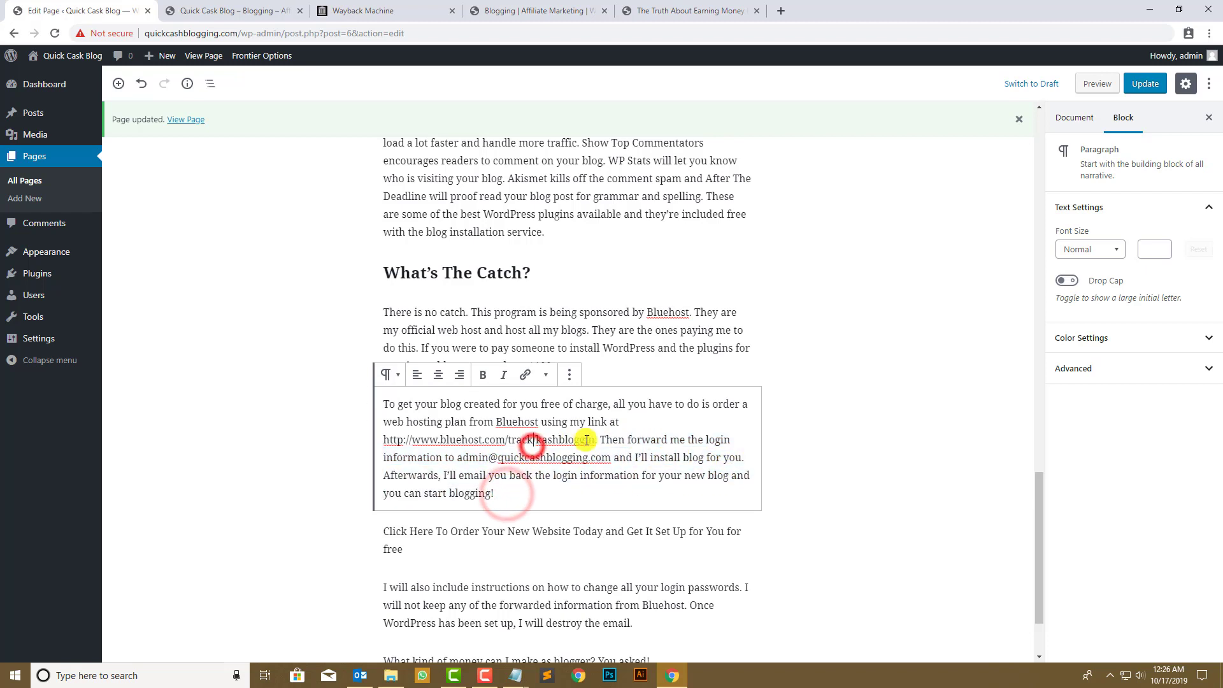
left_click_drag(598, 440, 380, 445)
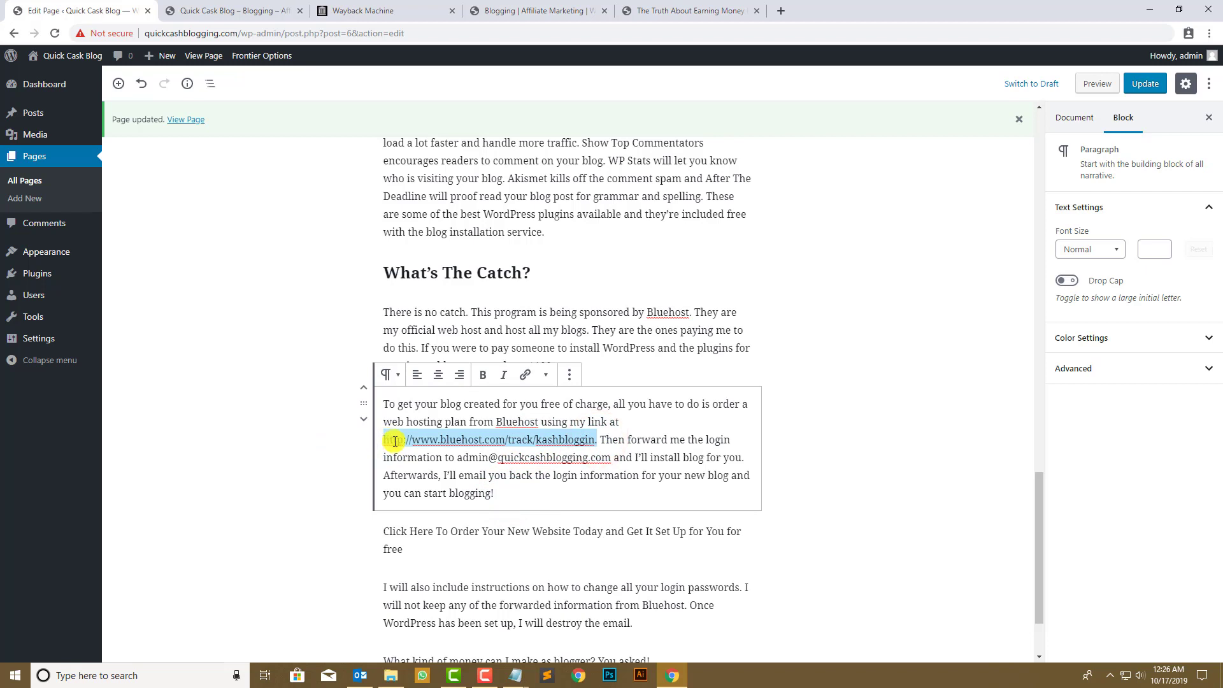
key("BackSpace")
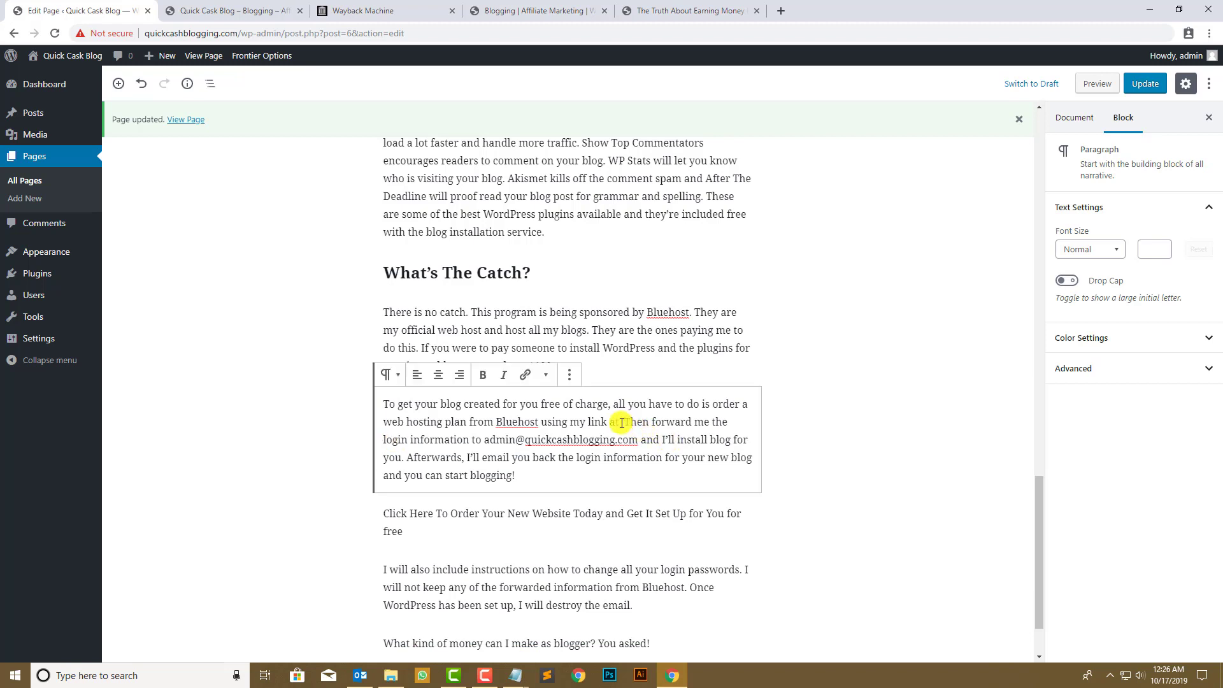
- Delete the ordering-instructions paragraph and check the archived call-to-action link
mouse_move(621, 423)
left_mouse_down()
mouse_move(401, 425)
mouse_move(377, 412)
mouse_move(618, 400)
left_mouse_up()
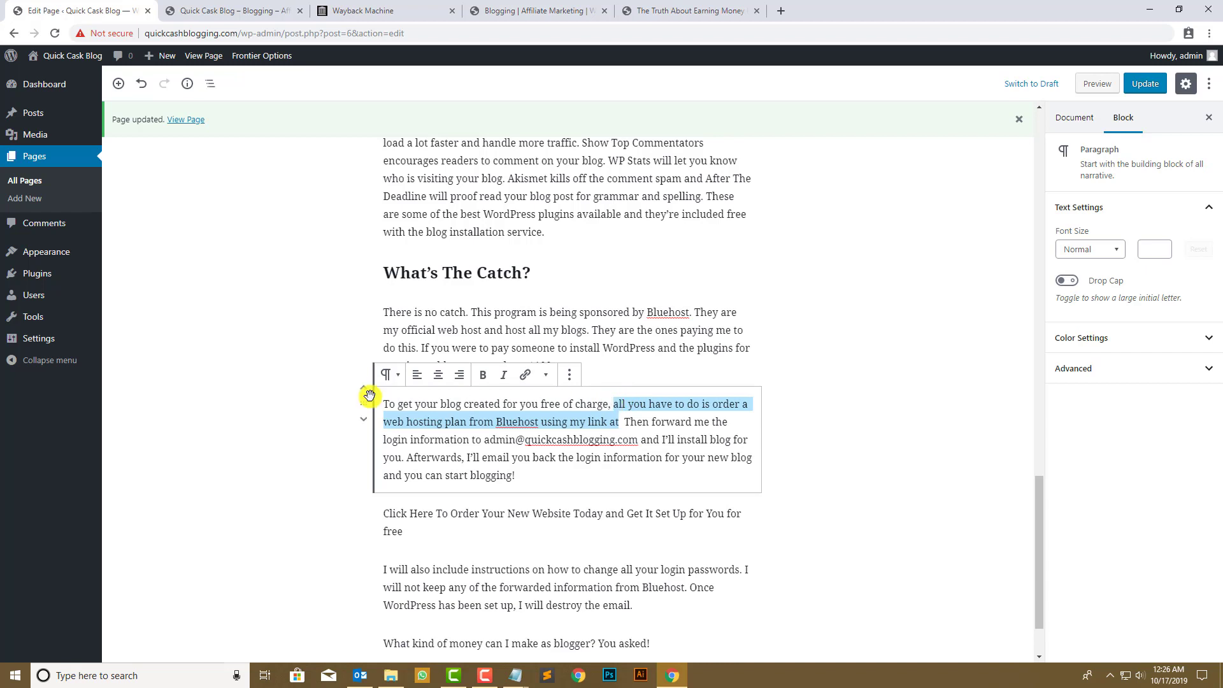
left_click_drag(521, 483, 370, 401)
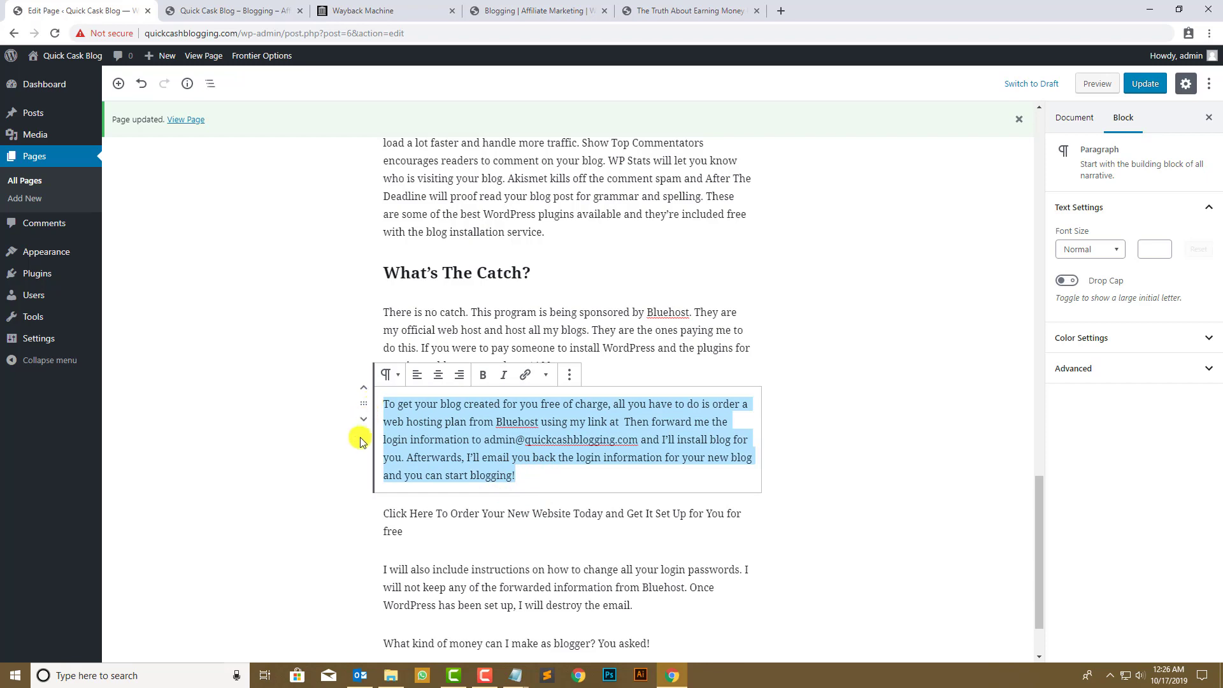
key("BackSpace")
key("BackSpace")
left_click(551, 428)
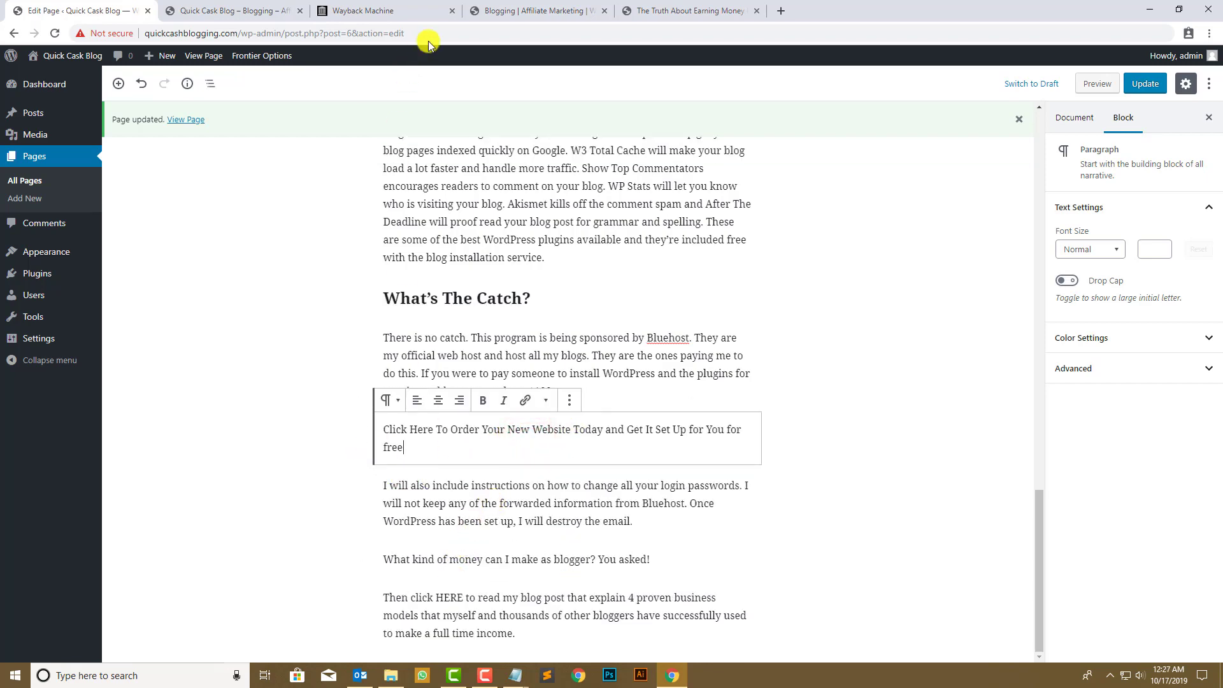
left_click(532, 11)
scroll(347, 499, "down", 1)
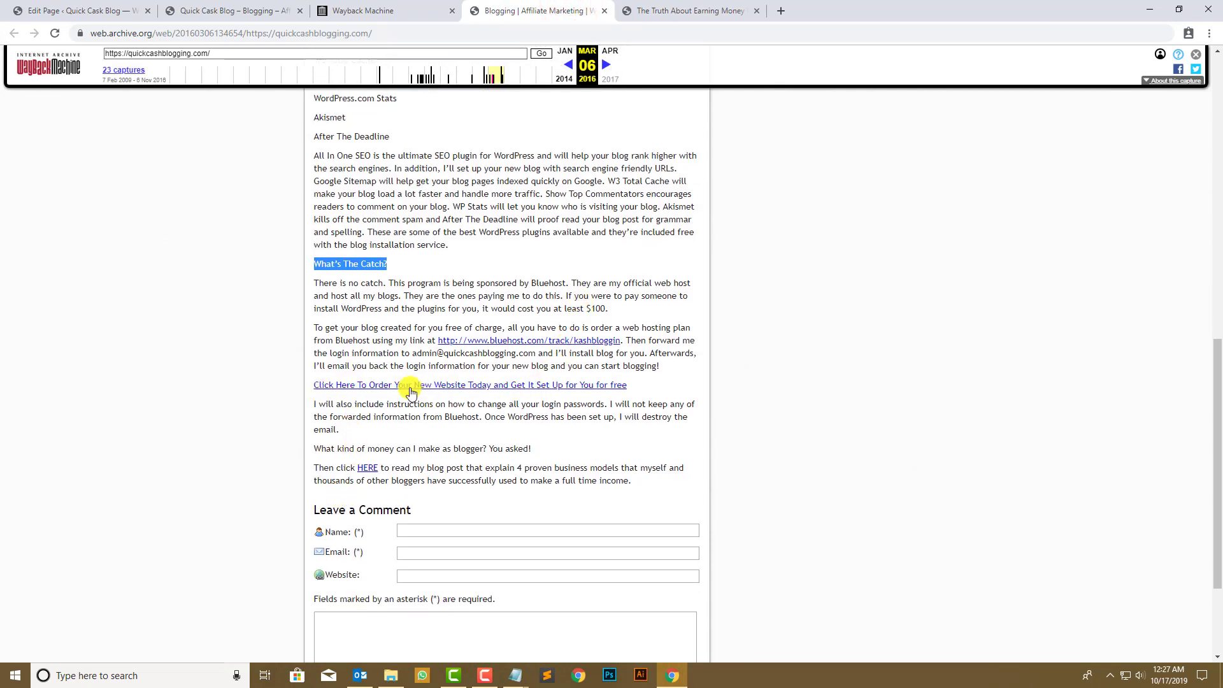
- Select the 'Click Here To Order…' line for linking and load tutsvela.com/contact in a new tab
left_click(29, 10)
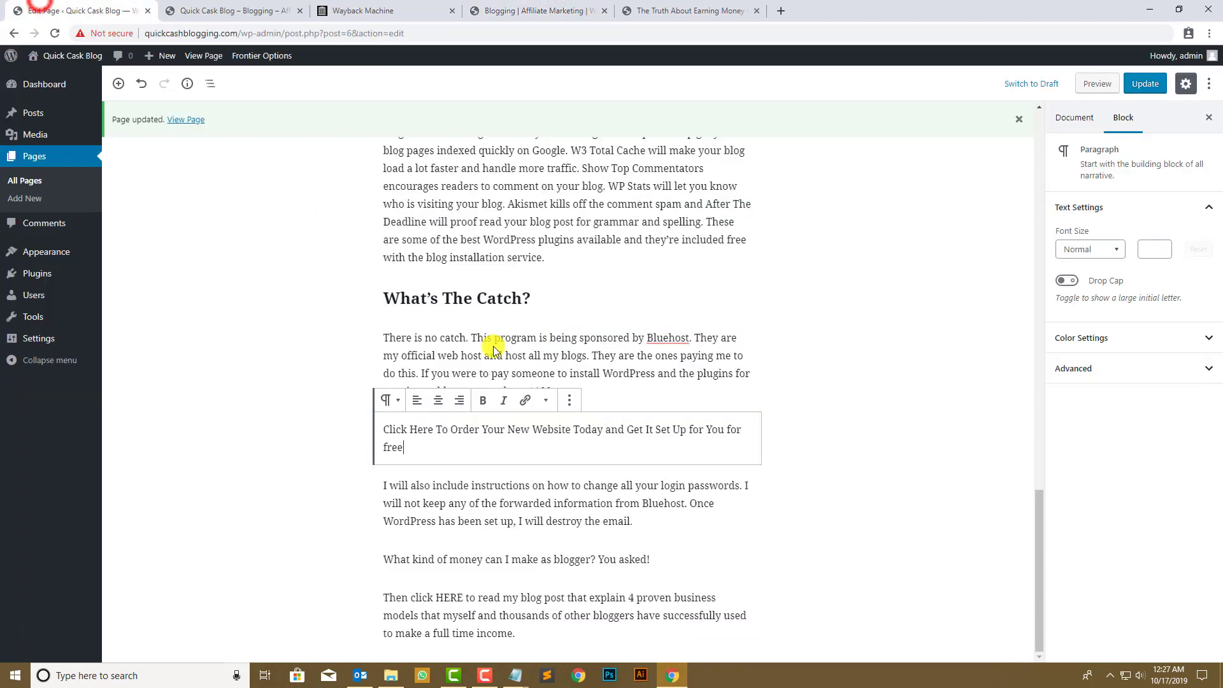
left_click(464, 551)
triple_click(445, 429)
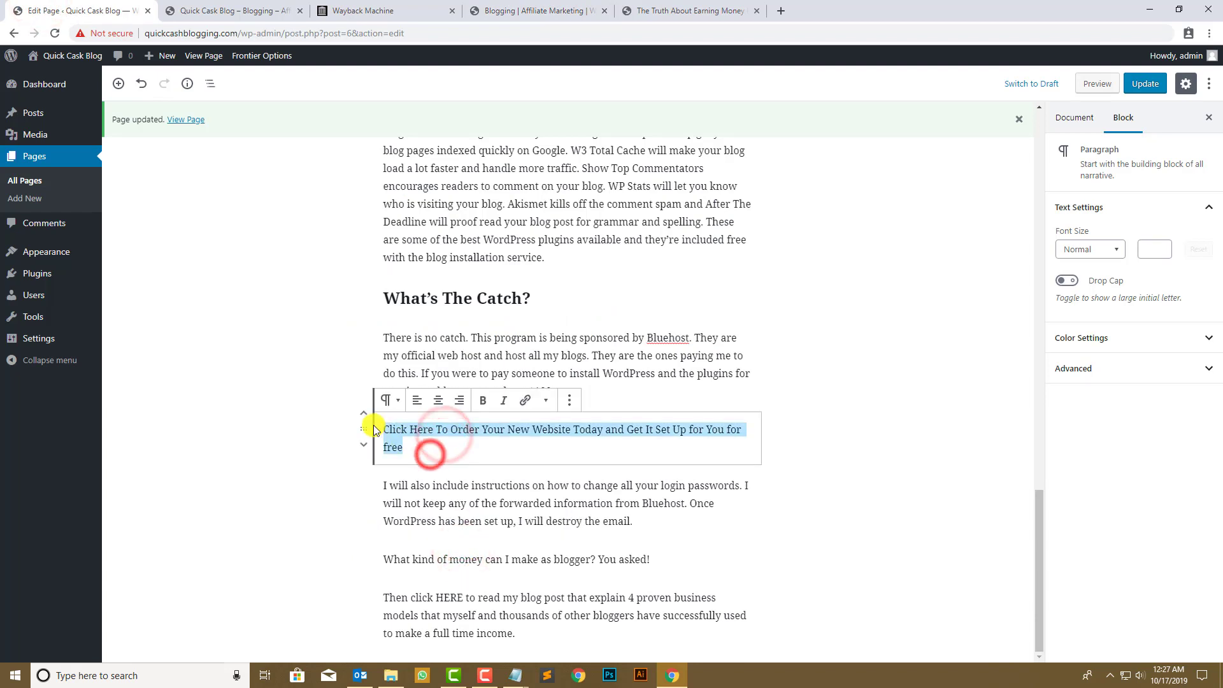
left_click(524, 400)
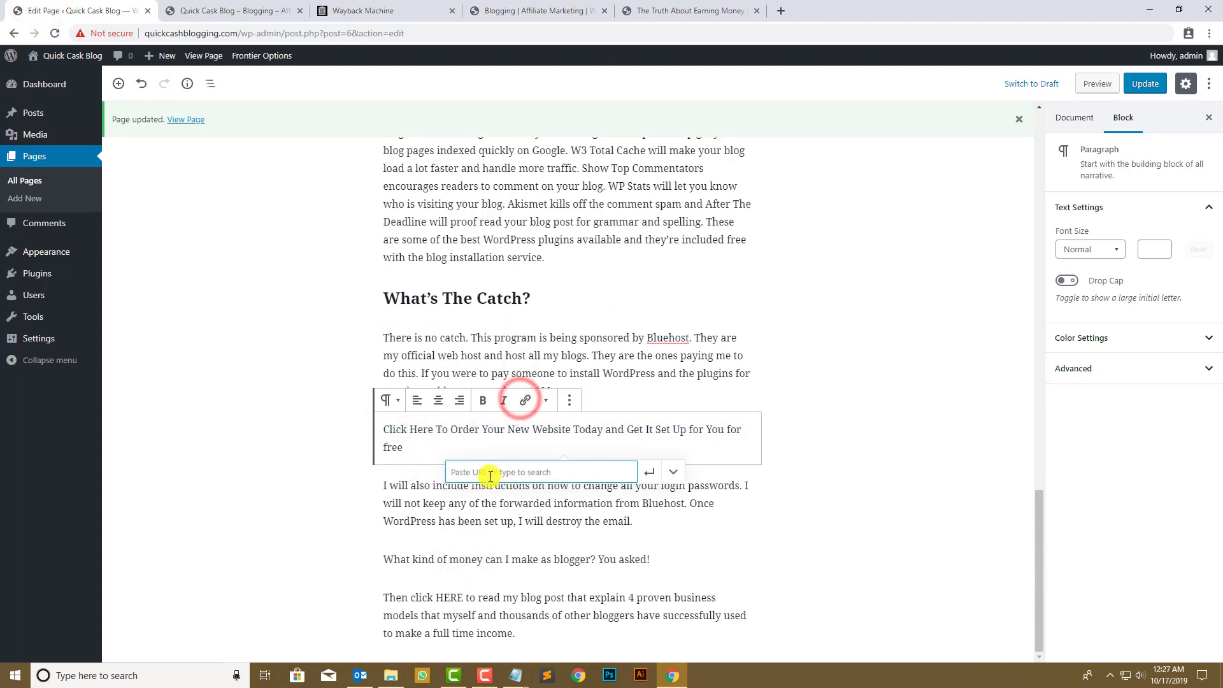
left_click(764, 11)
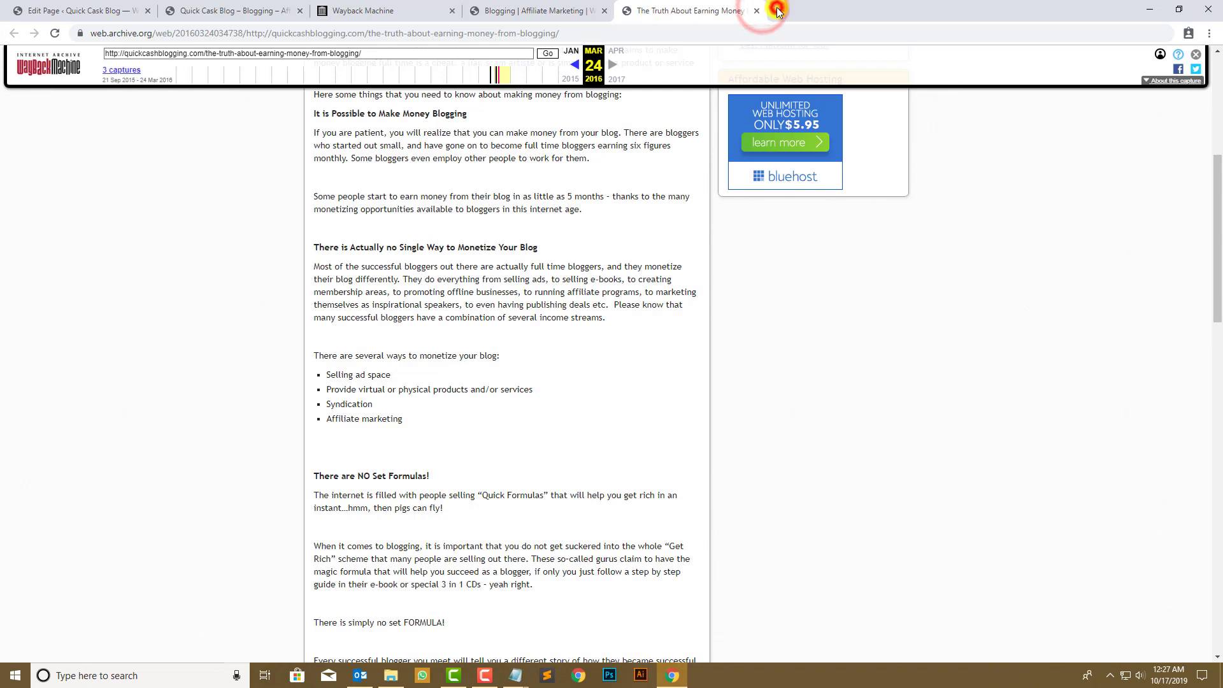
left_click(777, 11)
type("tuts")
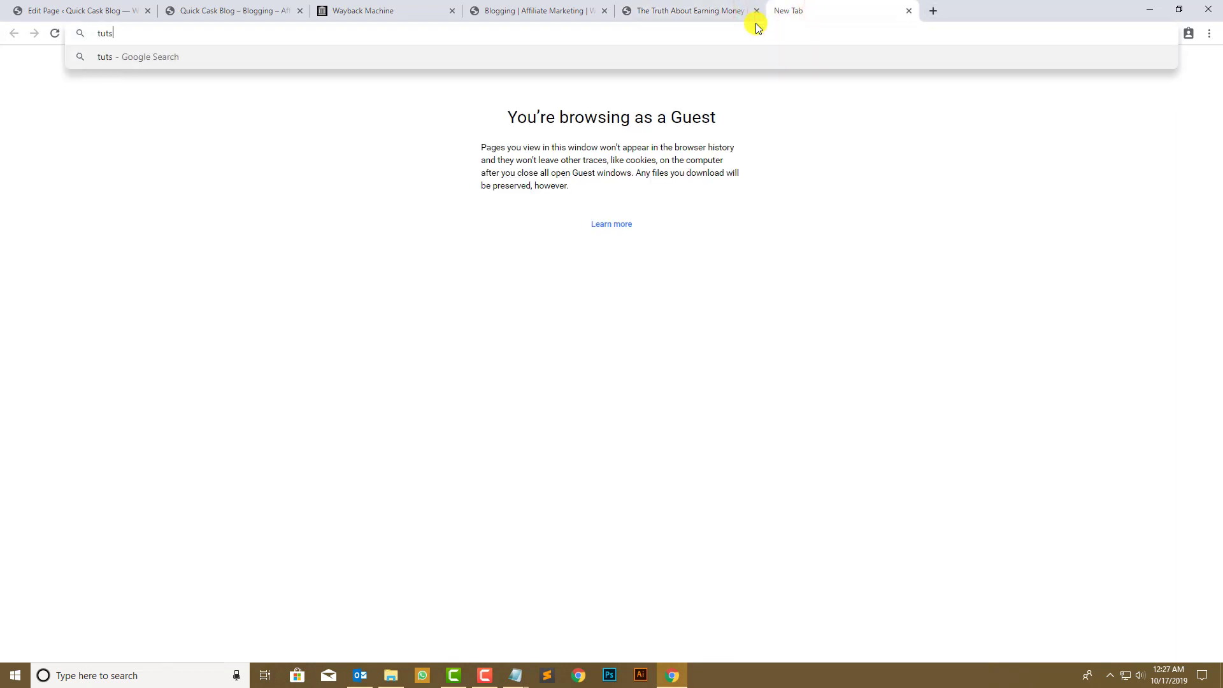
type("vela.com")
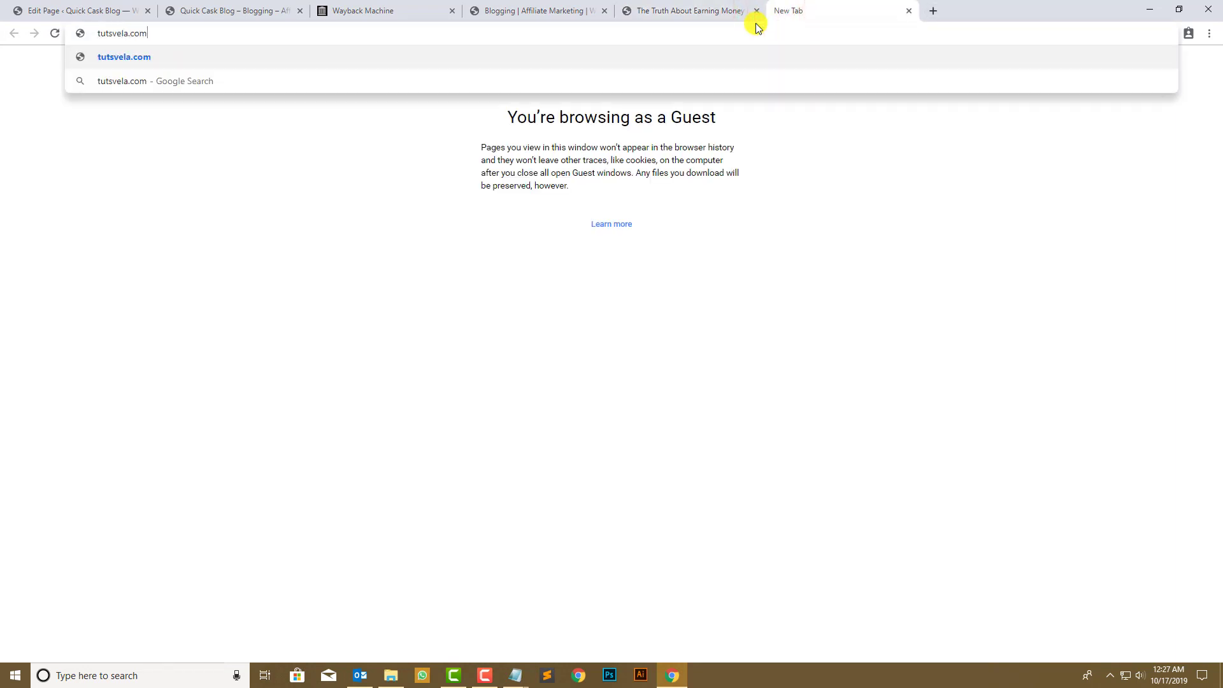
type("/contact")
key("Return")
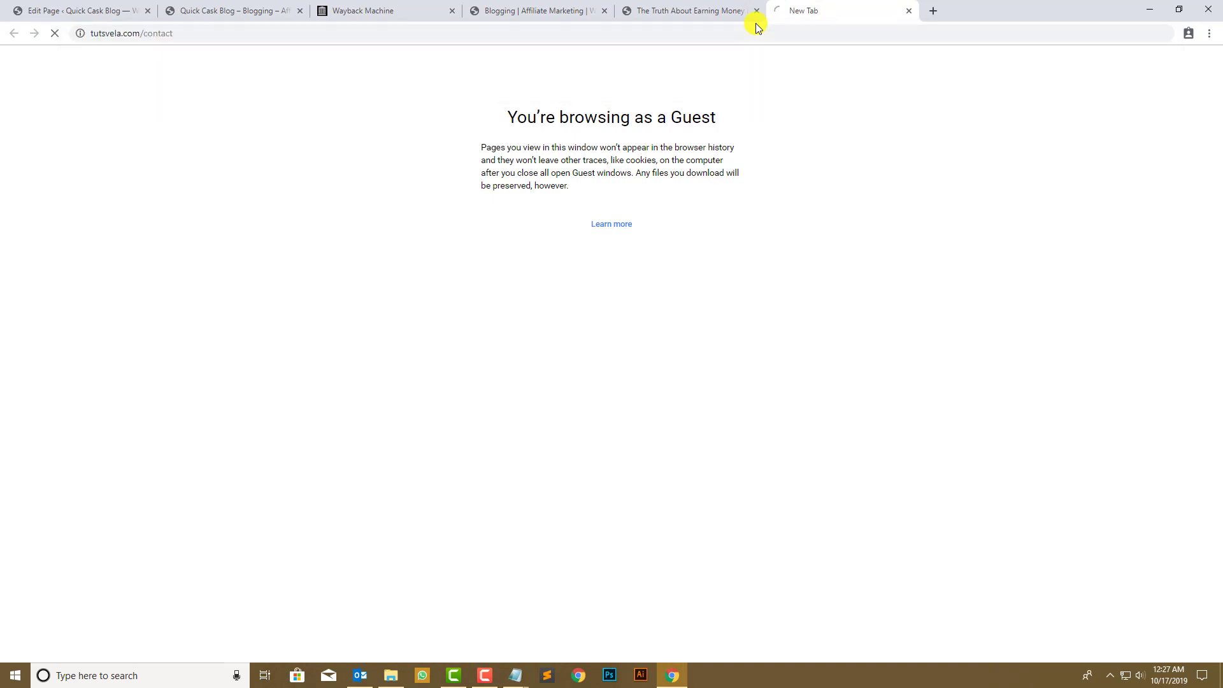
- Link the call-to-action text to the copied tutsvela.com/contact address
left_click(584, 41)
left_click(426, 24)
left_click(397, 44)
left_click(392, 29)
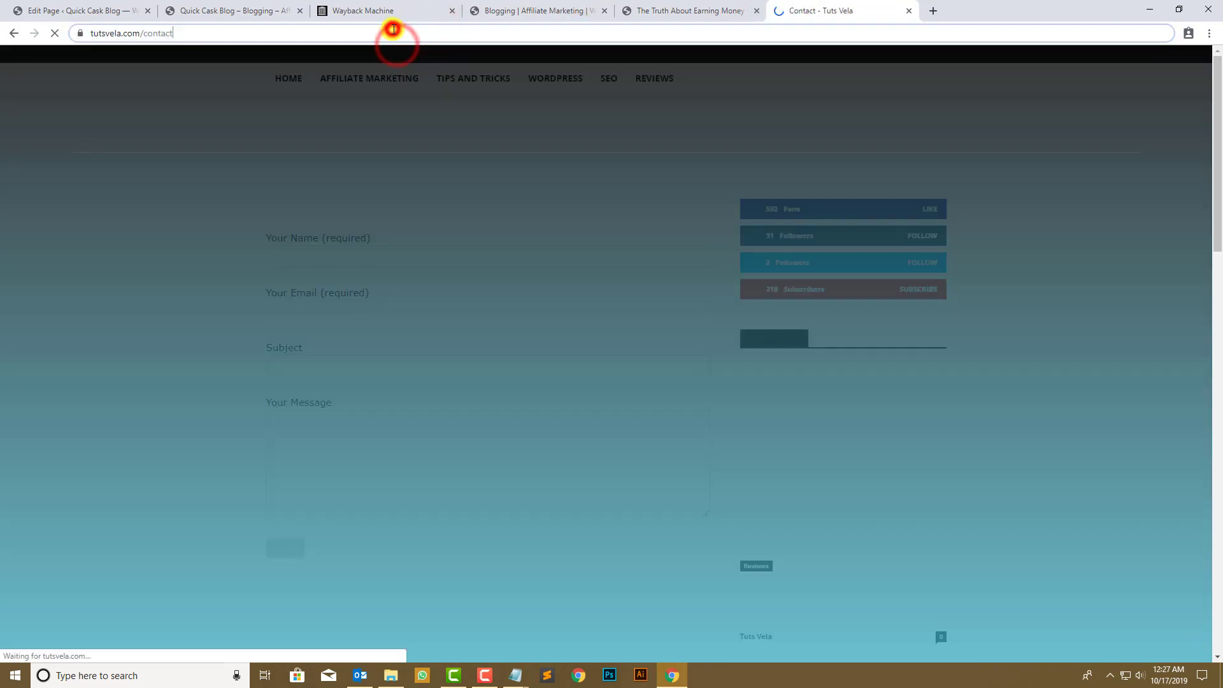
key("ctrl+c")
left_click(58, 2)
key("ctrl+v")
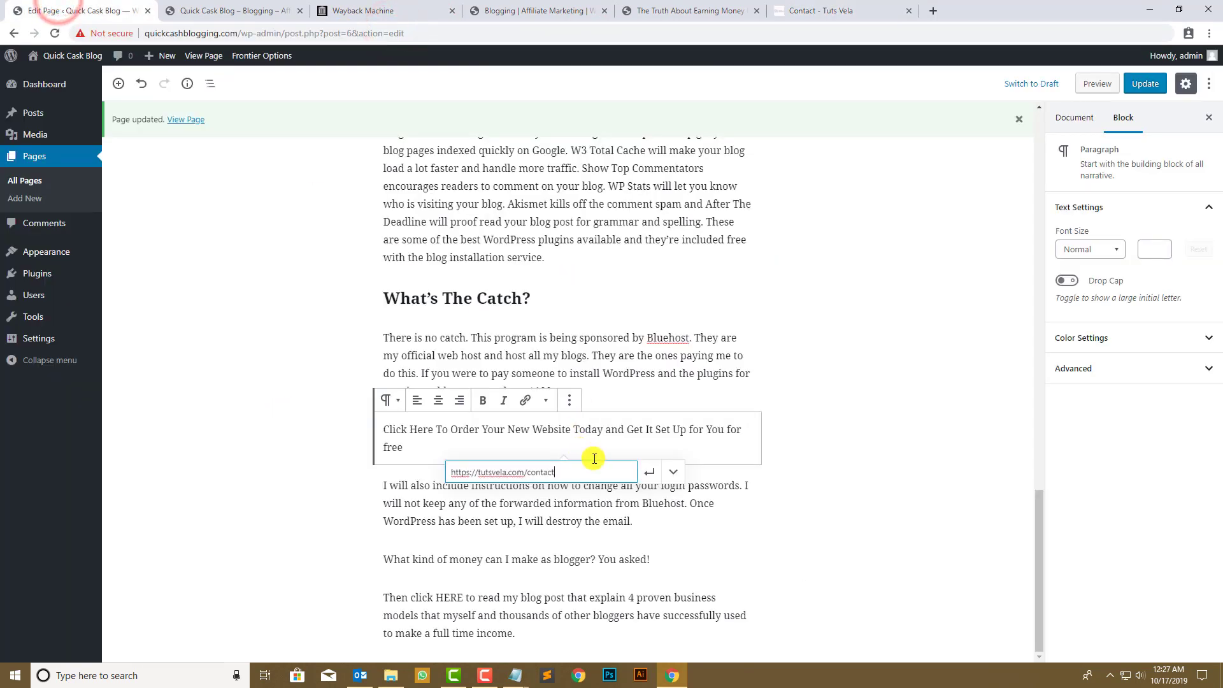
left_click(649, 474)
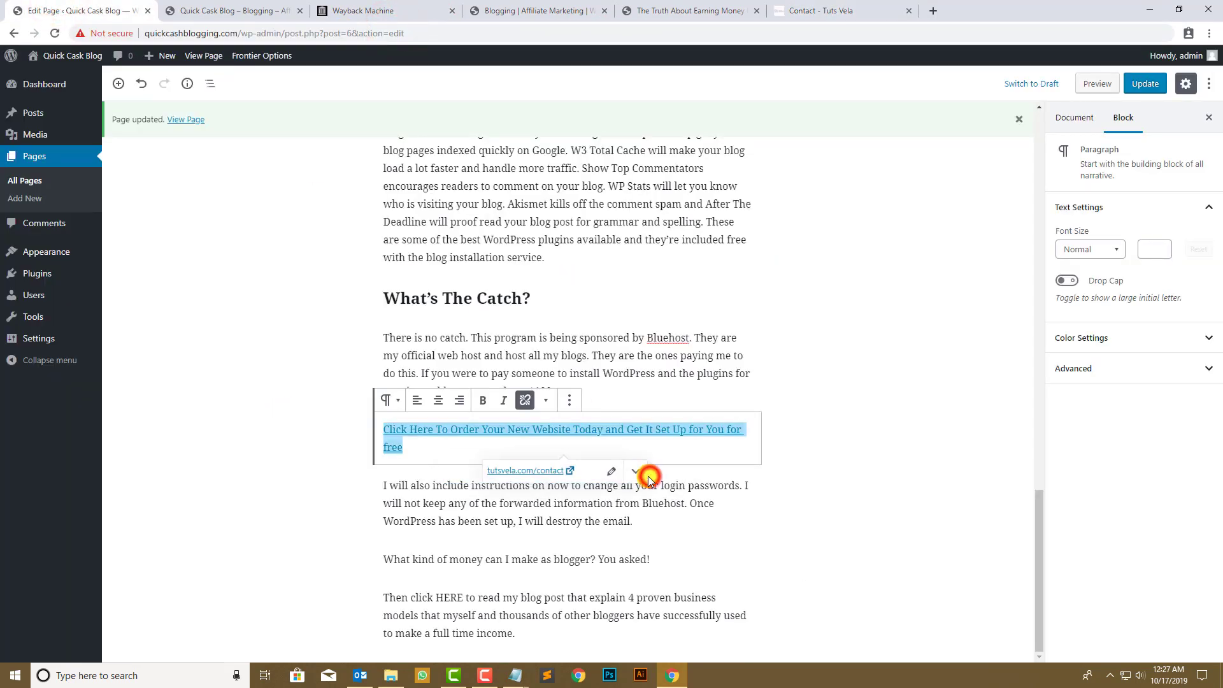
- Review the login passwords paragraph and the Tuts Vela contact page
left_click(551, 506)
left_click_drag(677, 506, 464, 508)
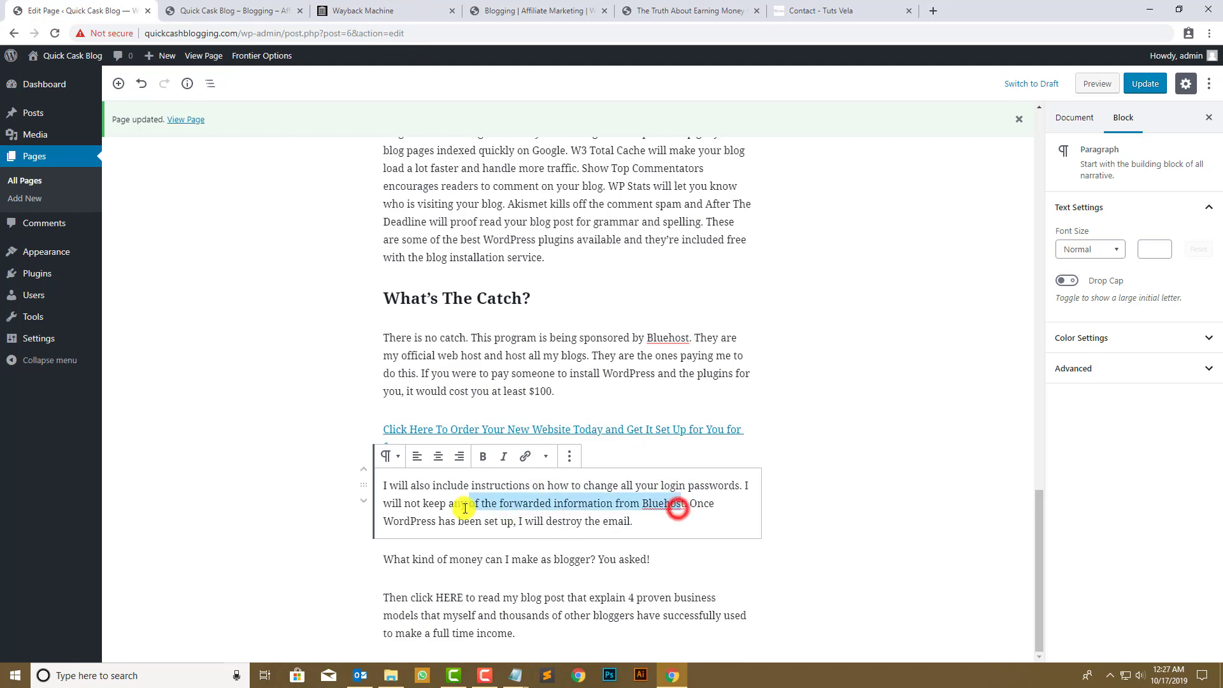
left_click(603, 532)
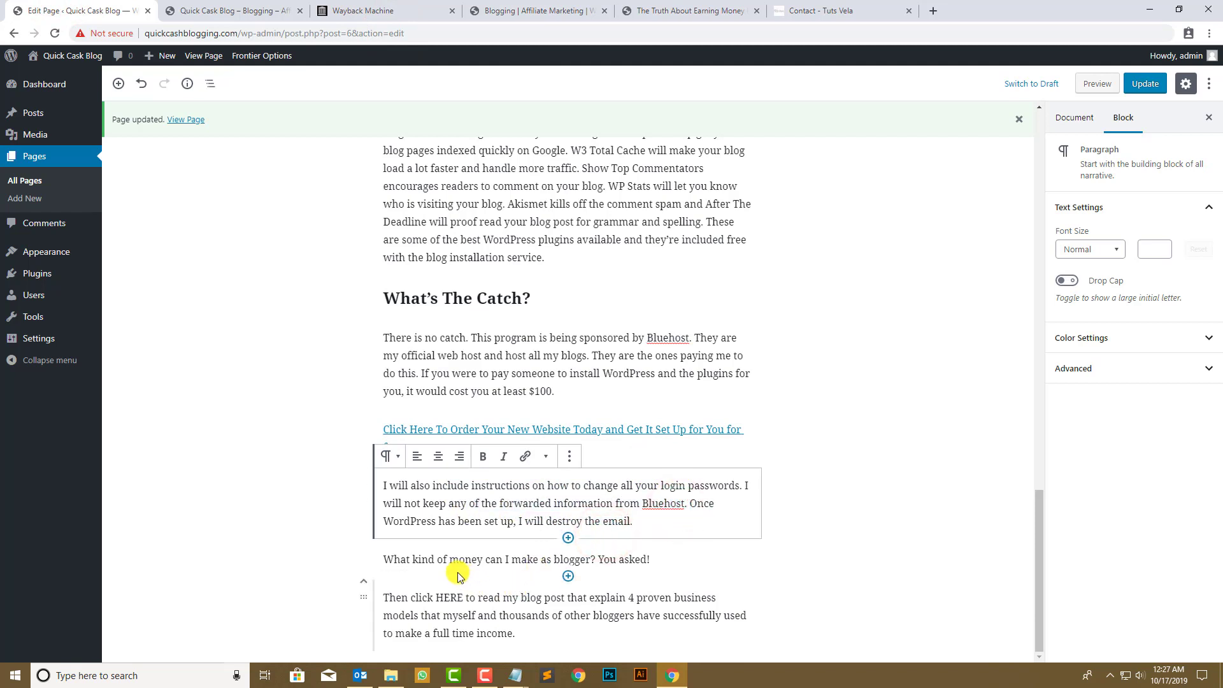
left_click(821, 11)
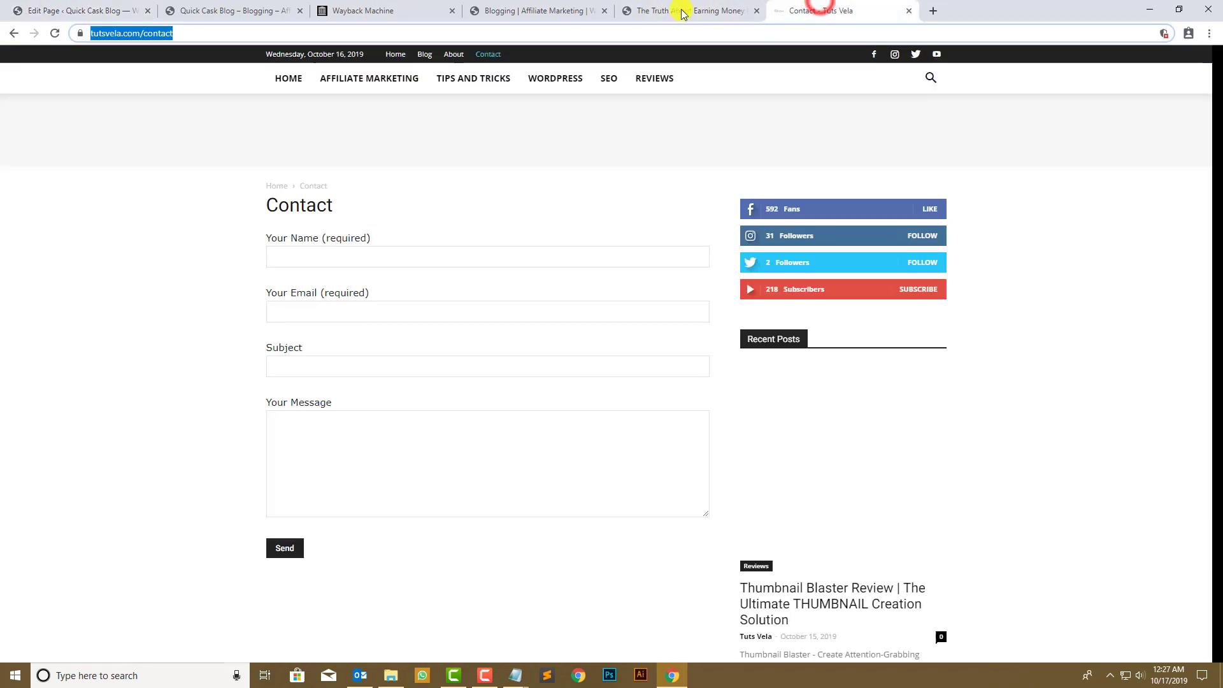
left_click(112, 7)
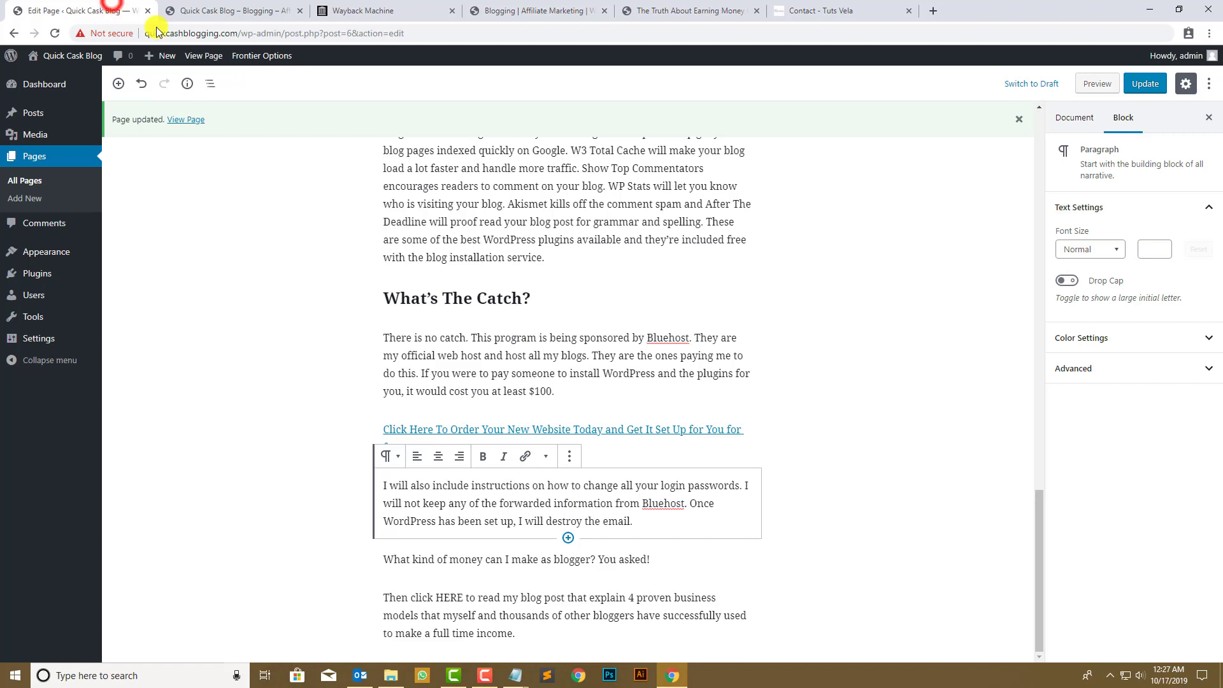
left_click(1091, 81)
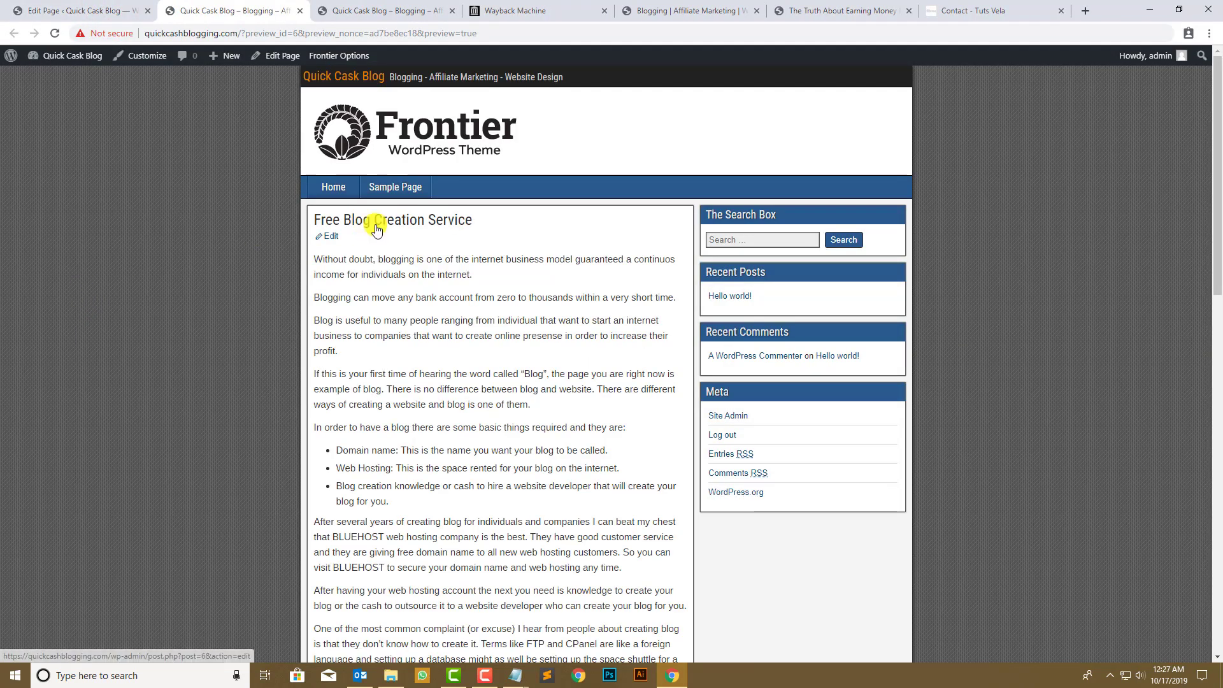
left_click_drag(488, 218, 535, 448)
left_click(471, 336)
scroll(527, 425, "down", 3)
left_click(482, 359)
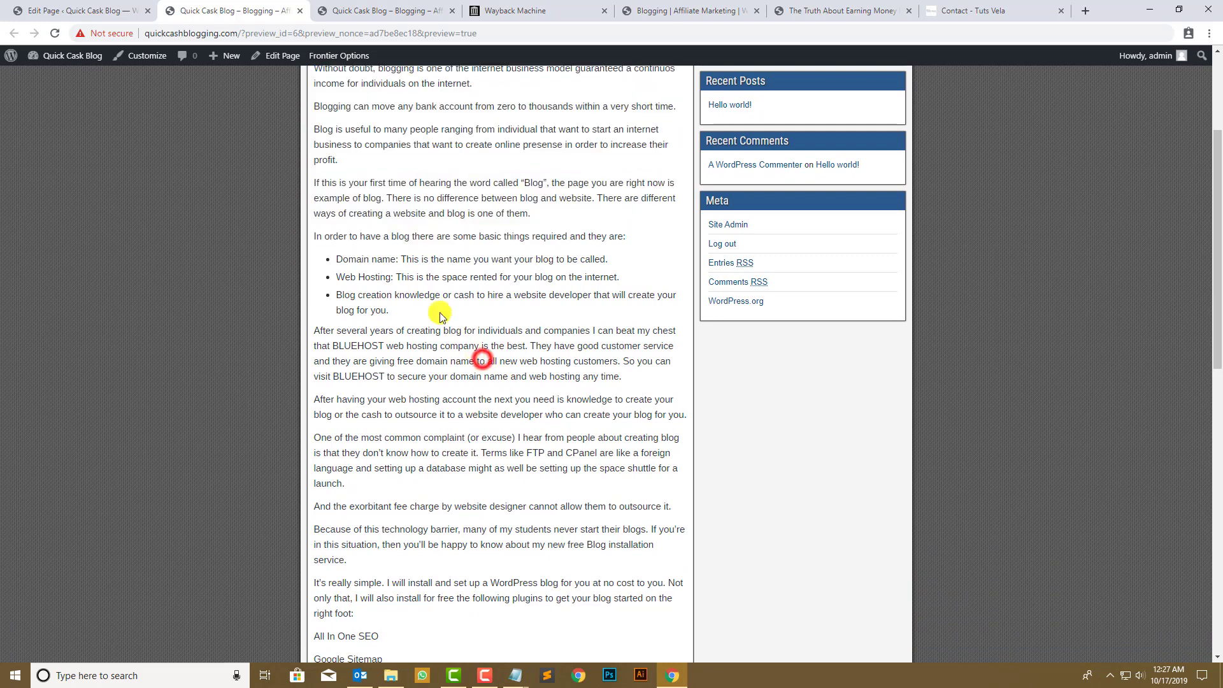
scroll(425, 197, "down", 8)
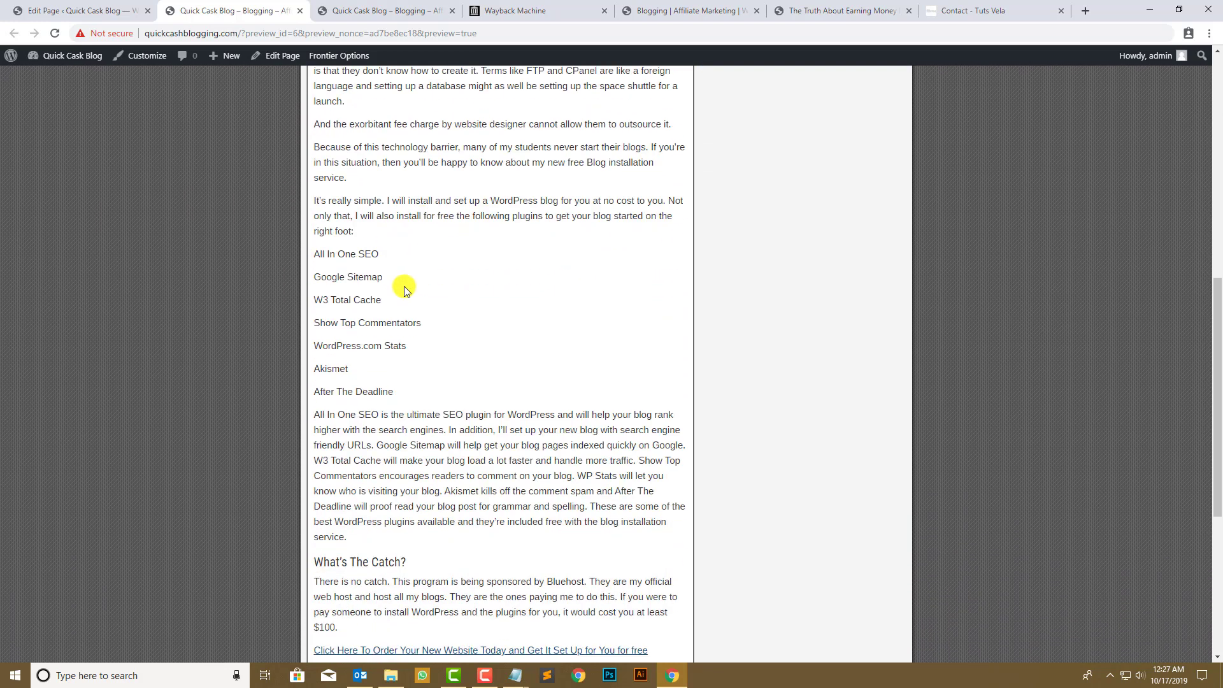
scroll(410, 438, "down", 3)
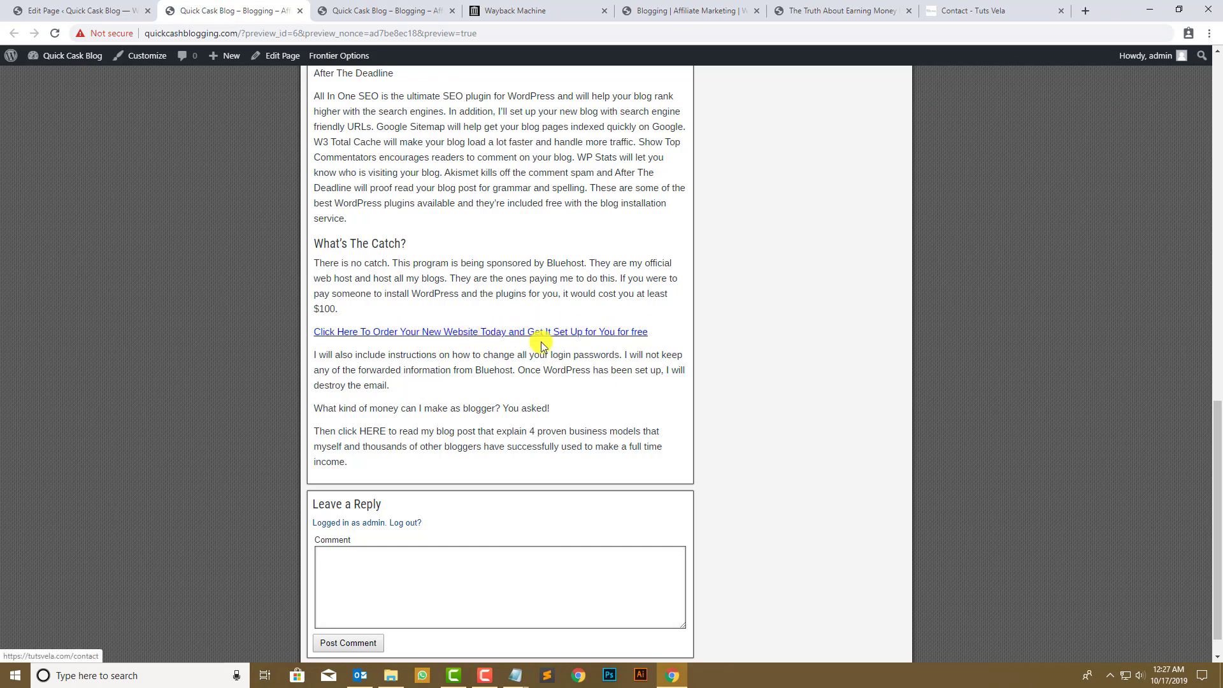
scroll(404, 453, "up", 10)
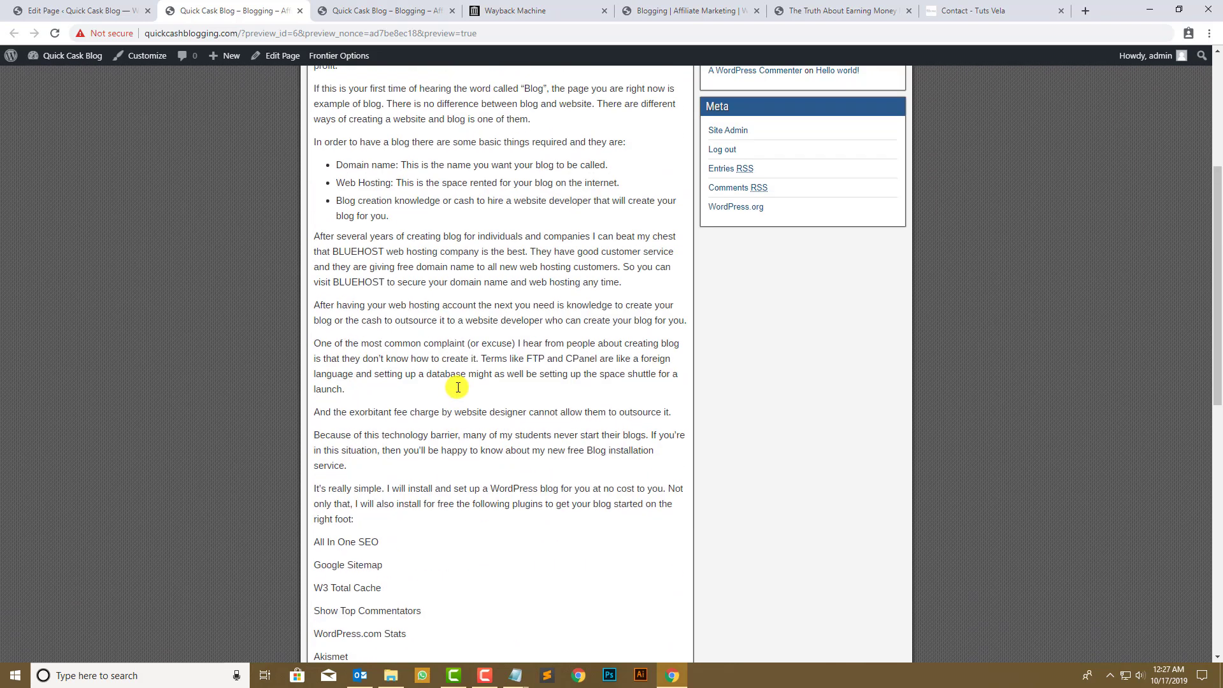
scroll(459, 387, "up", 5)
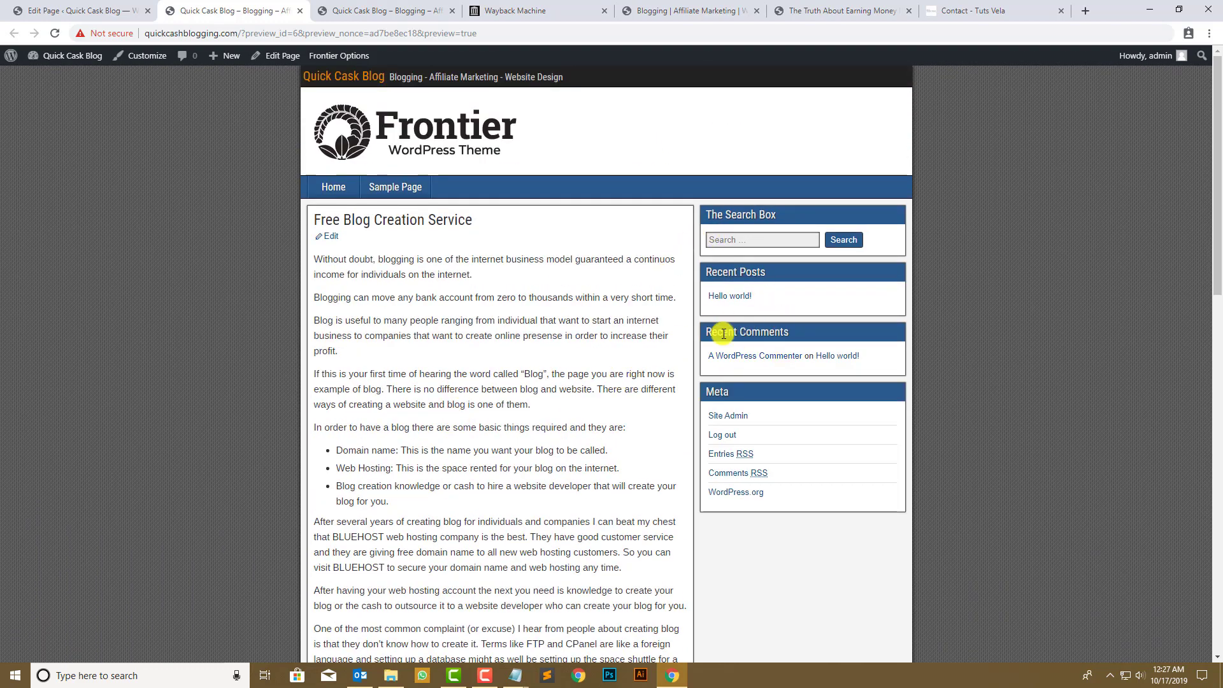
left_click(83, 10)
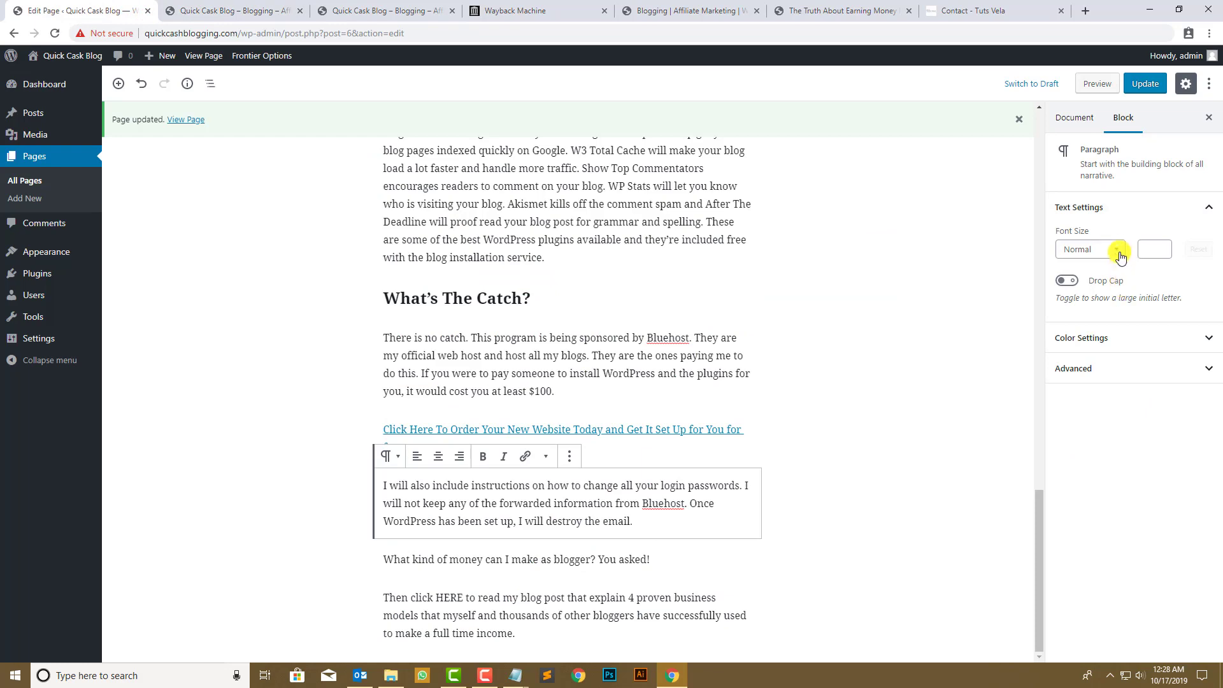
- Set the page template to 0 Sidebar, Full and update the page
scroll(925, 322, "up", 10)
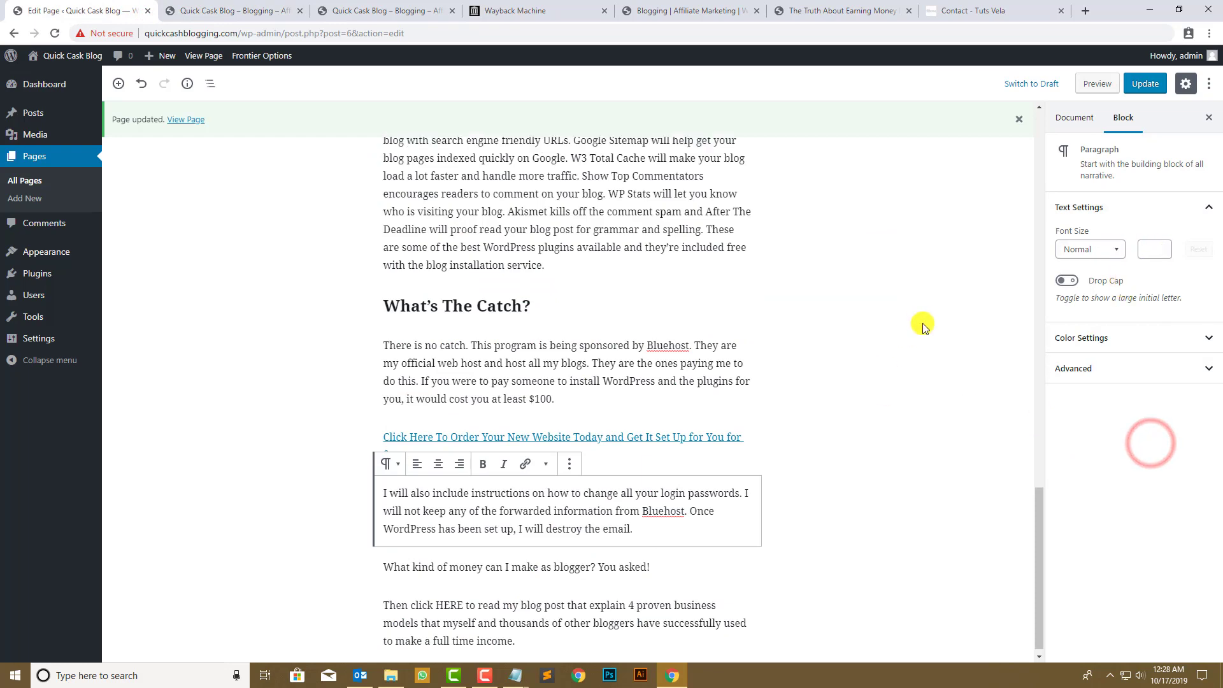
scroll(923, 321, "up", 9)
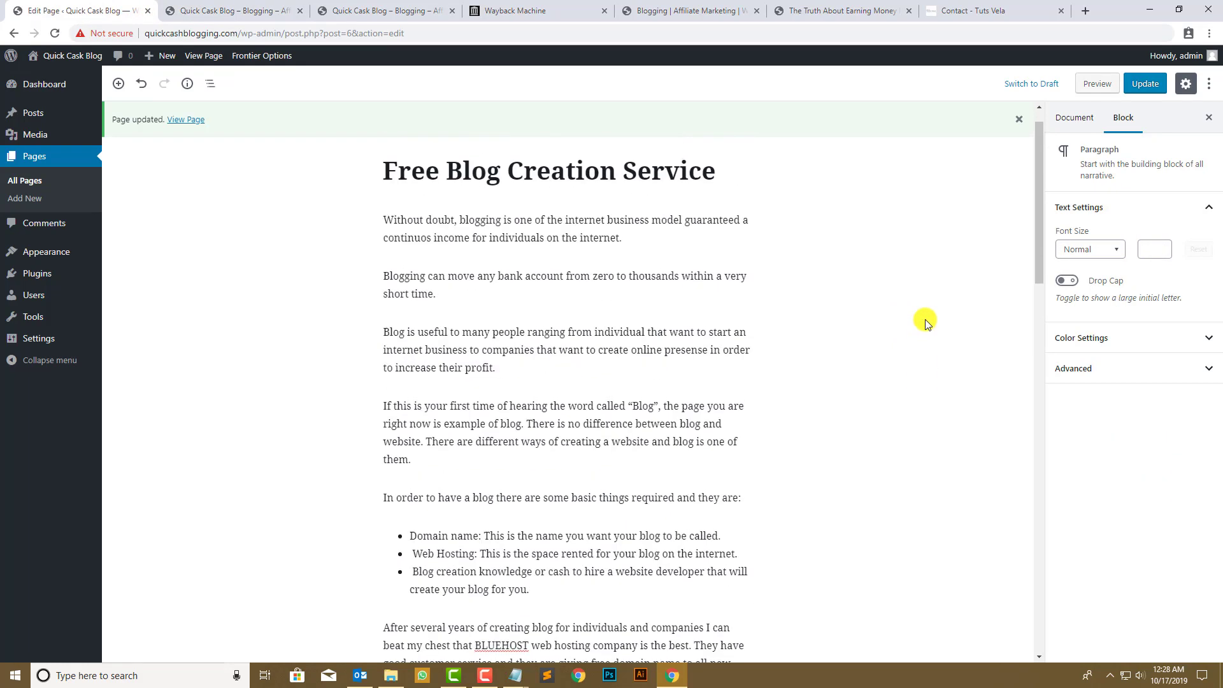
left_click(1062, 116)
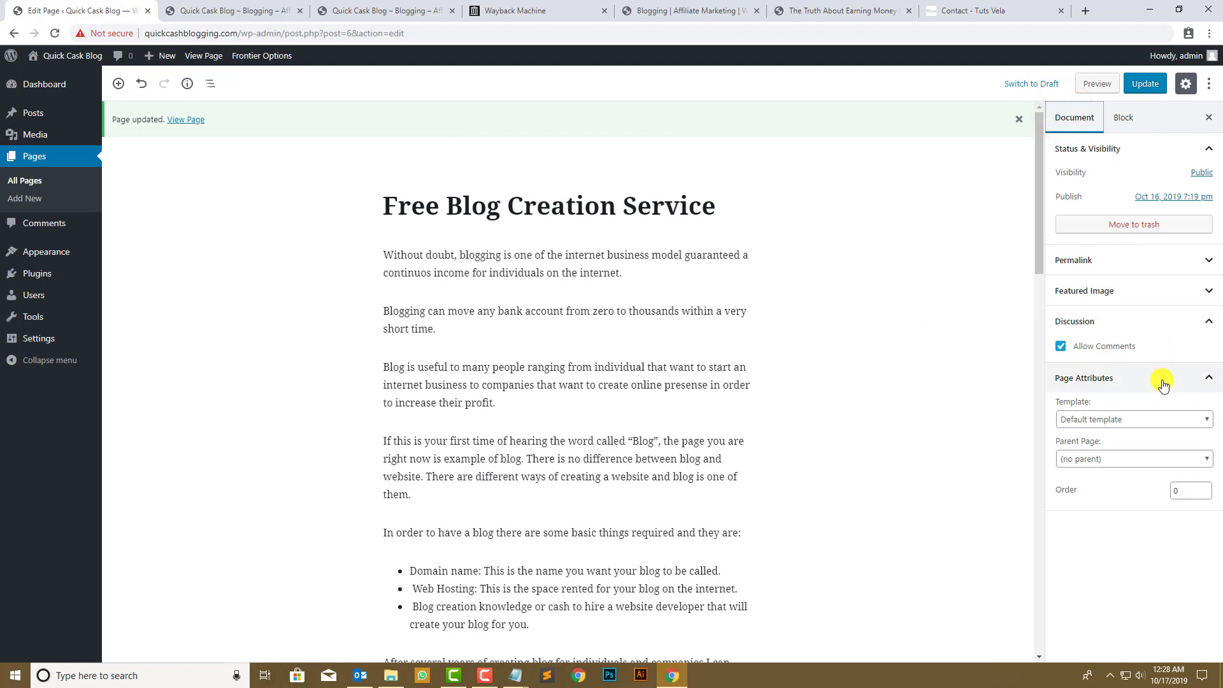
left_click(1157, 466)
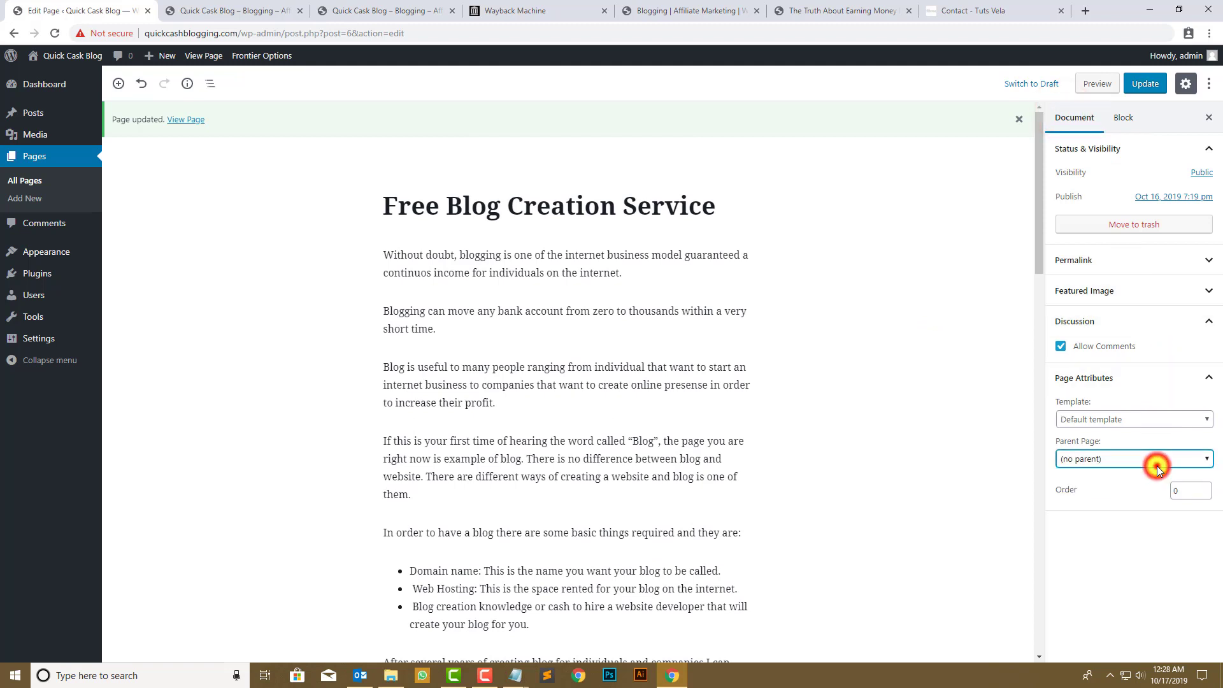
left_click(1132, 415)
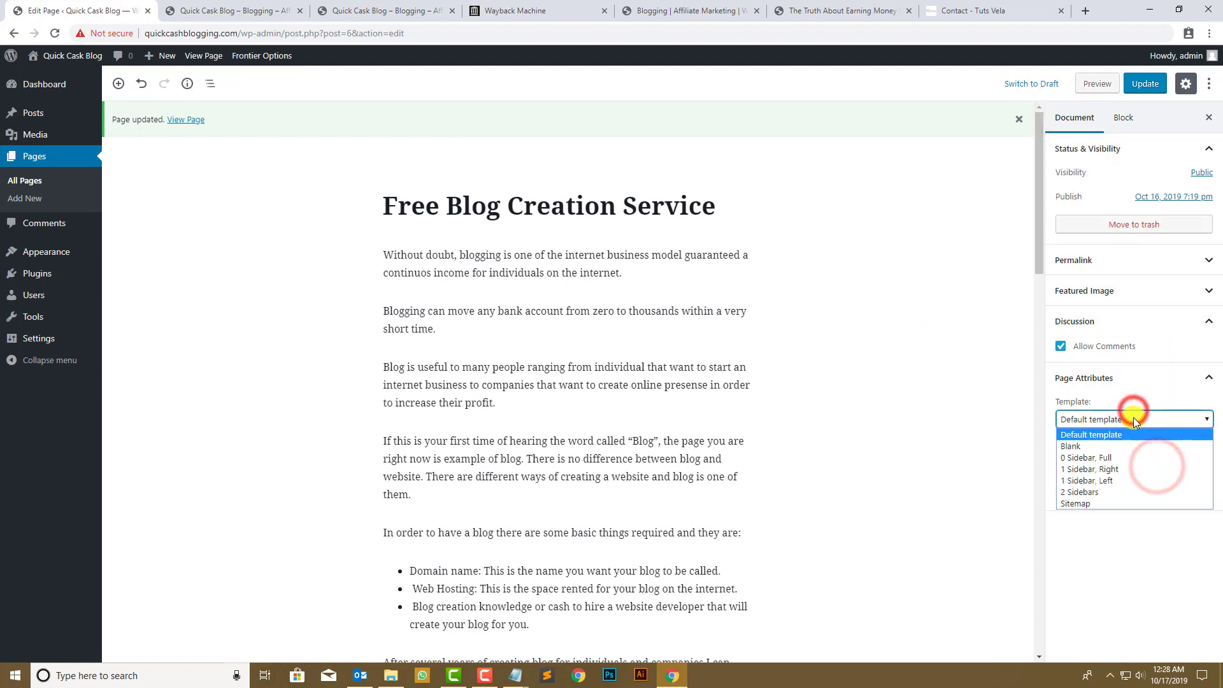
left_click(1132, 457)
left_click(1145, 84)
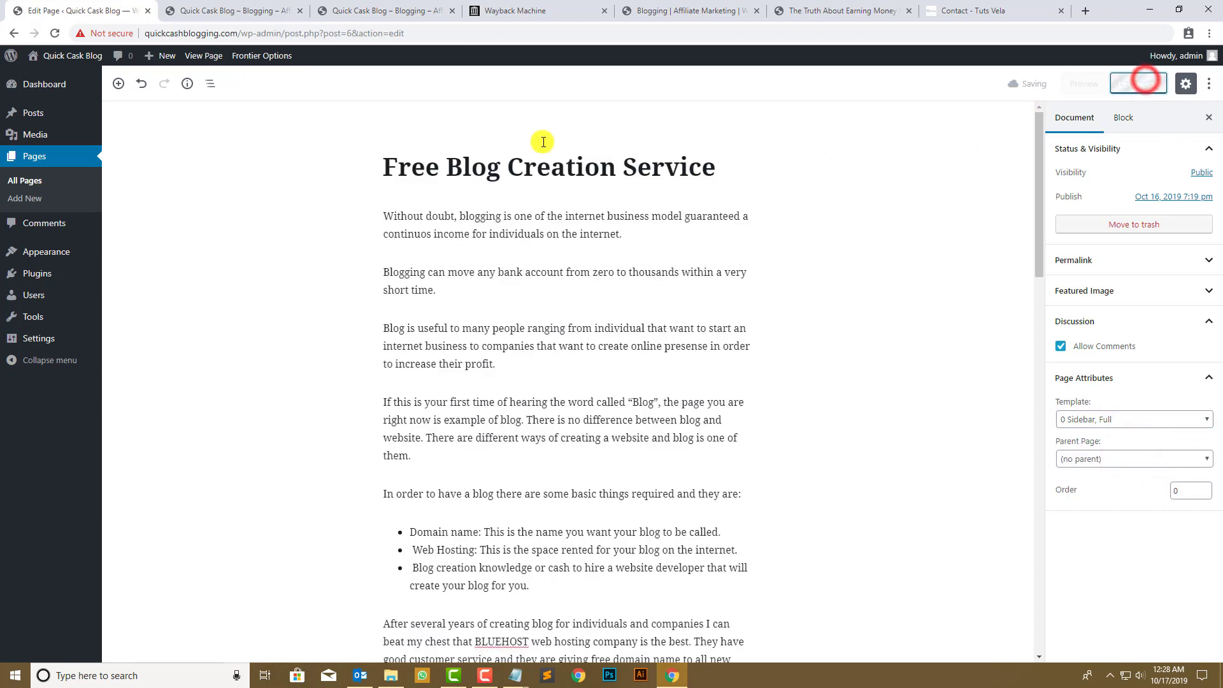
- Reload the page preview to check the full-width 0 Sidebar layout
left_click(246, 3)
left_click(49, 35)
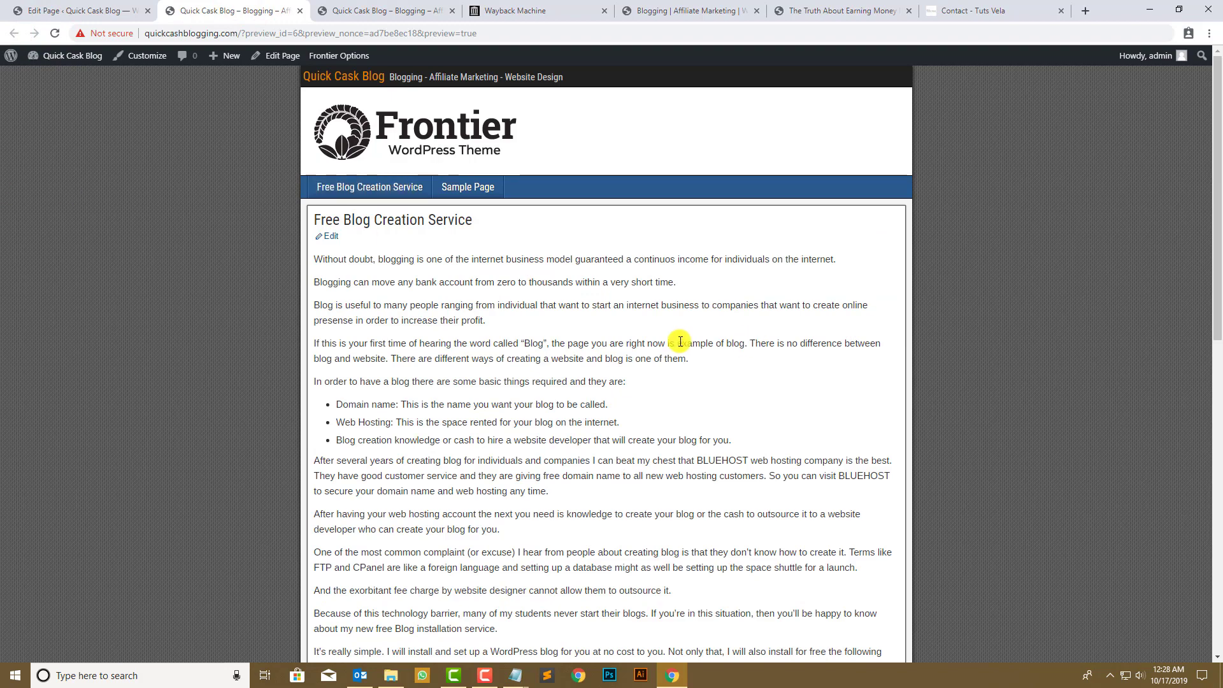
scroll(352, 272, "down", 10)
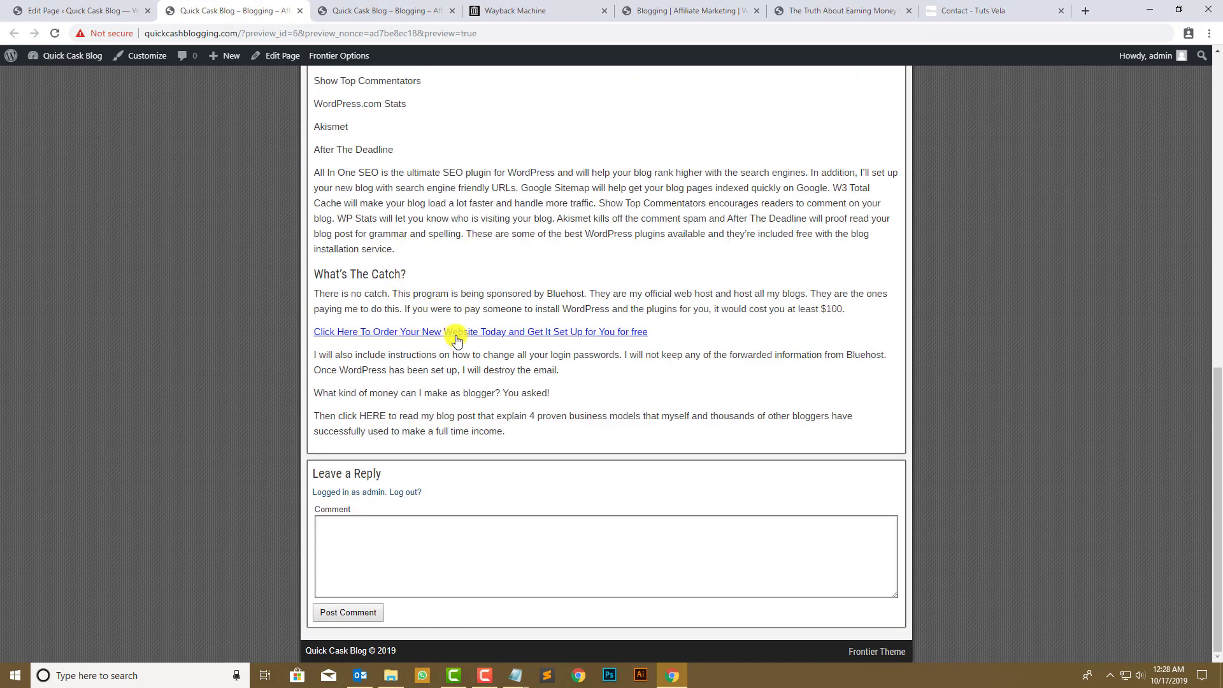
scroll(453, 335, "up", 7)
scroll(458, 320, "up", 10)
- Switch the template back to Default template, update, and reload the preview
left_click(131, 10)
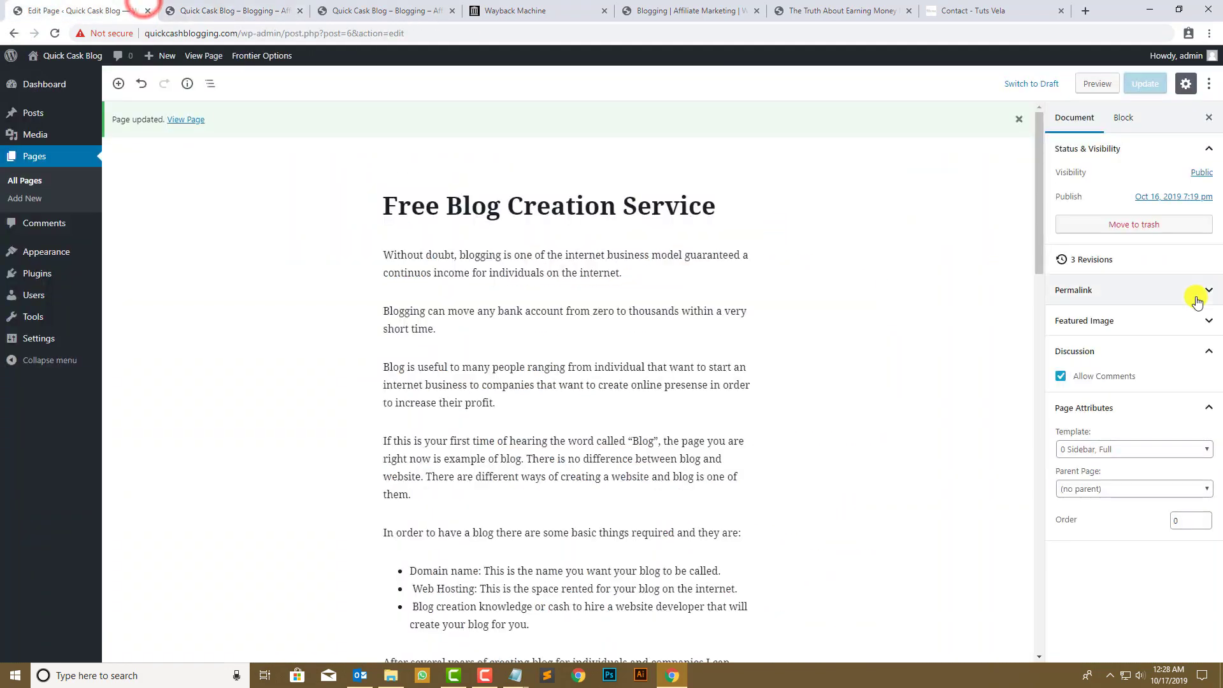
left_click(1133, 456)
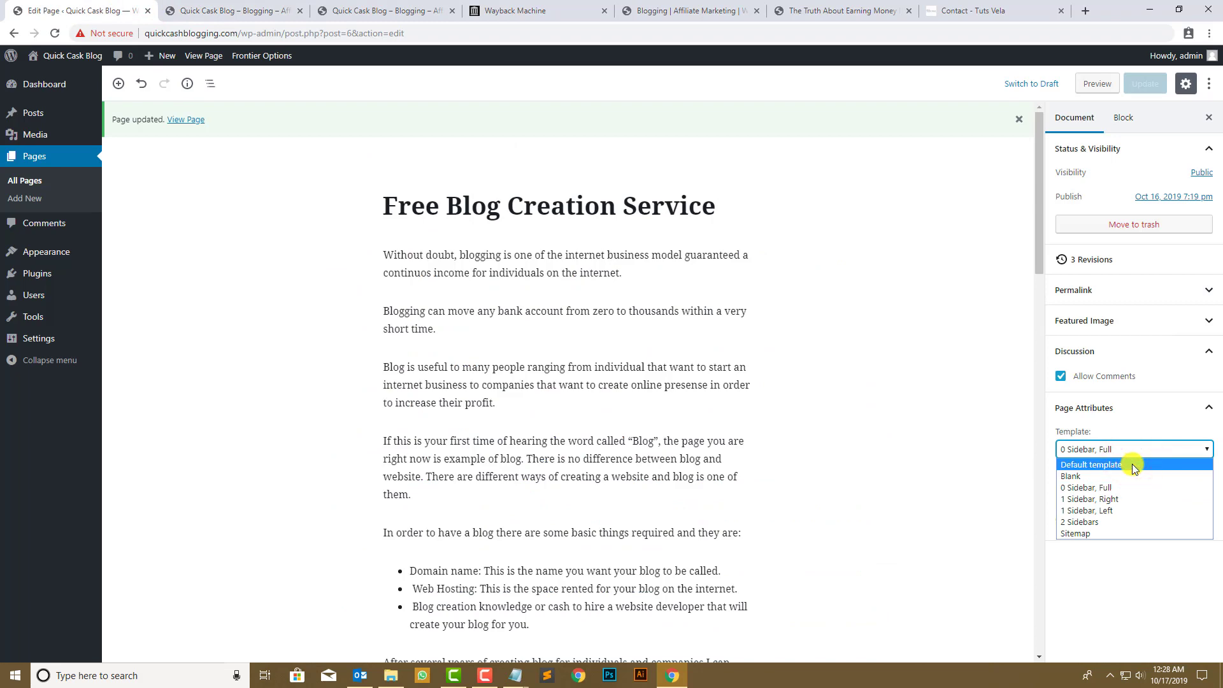
left_click(1132, 463)
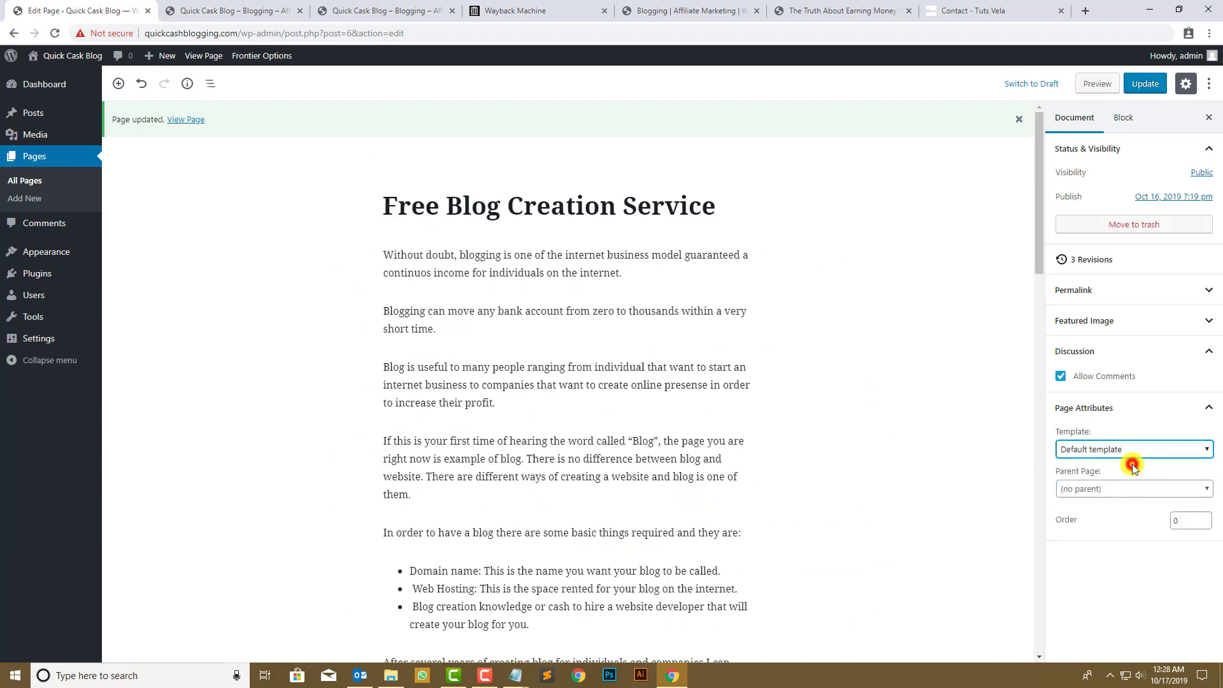
left_click(1144, 84)
left_click(165, 10)
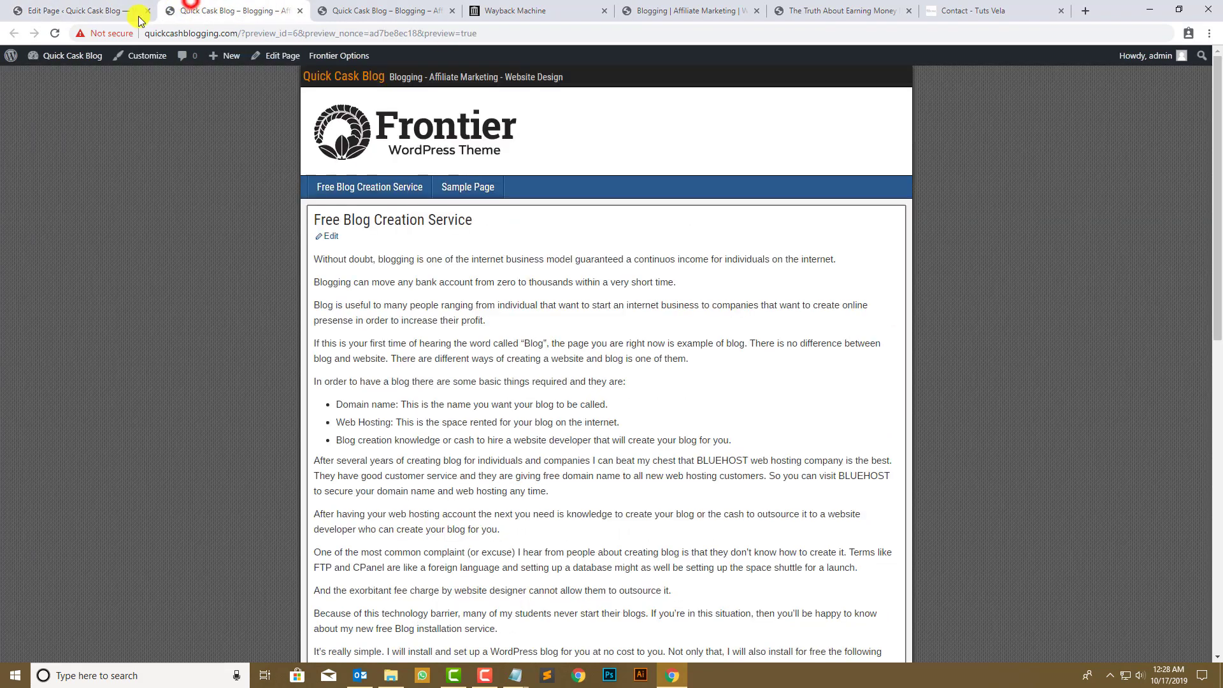
left_click(47, 32)
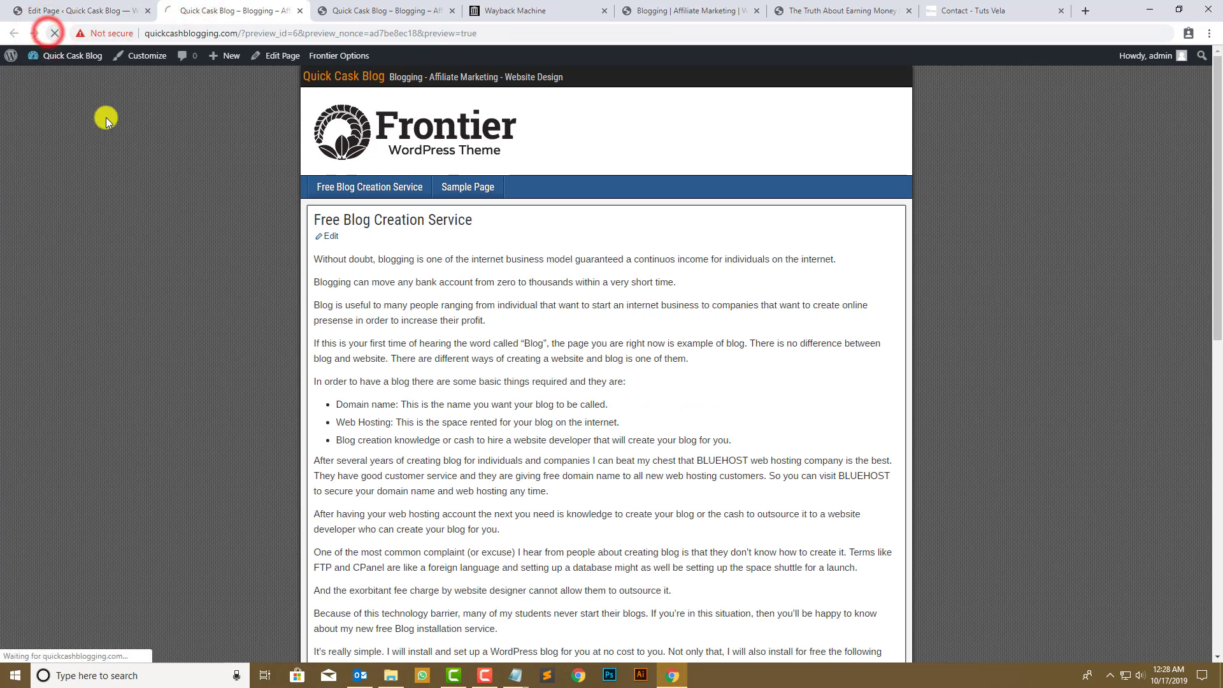
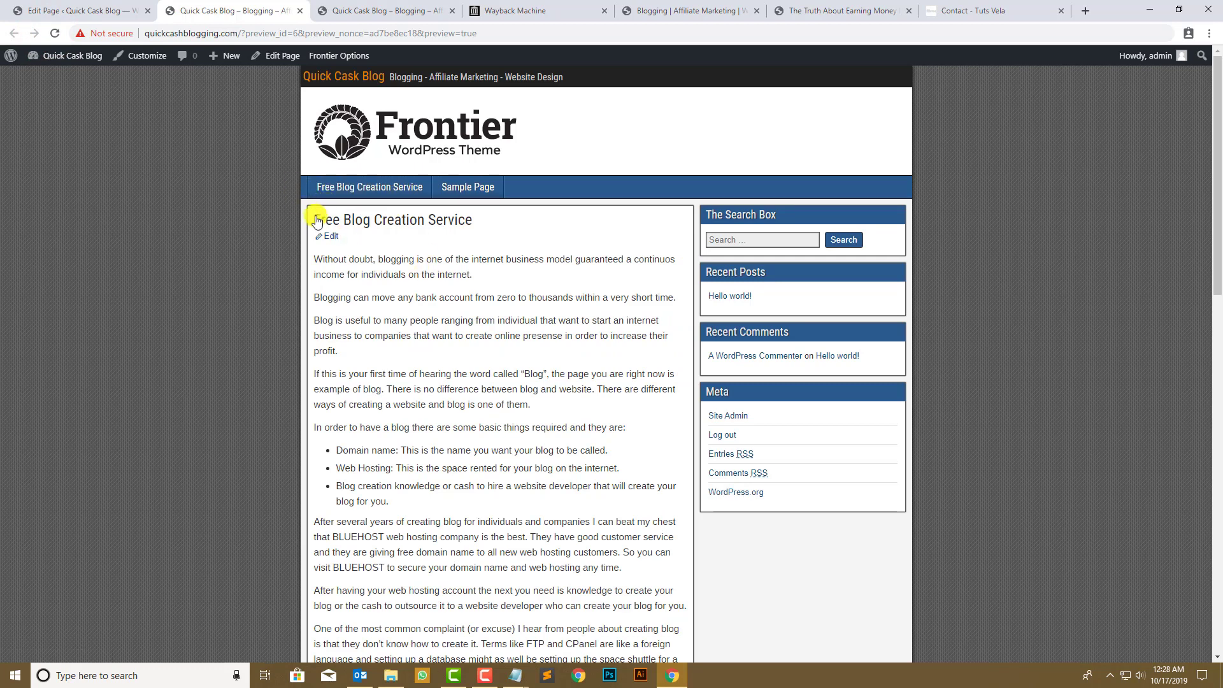
- Look over the preview's text and sidebar widgets, then go back to the Edit Page tab
left_click_drag(317, 221, 471, 220)
left_click(514, 325)
scroll(376, 301, "down", 2)
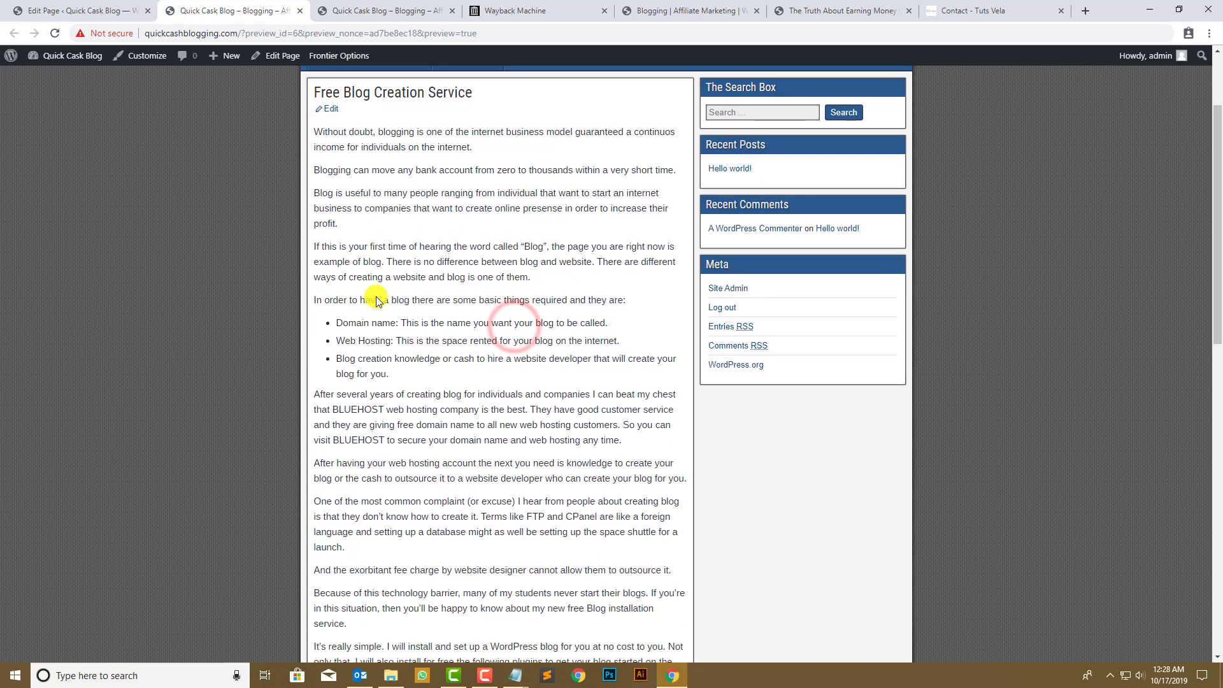
scroll(376, 300, "up", 4)
left_click(70, 9)
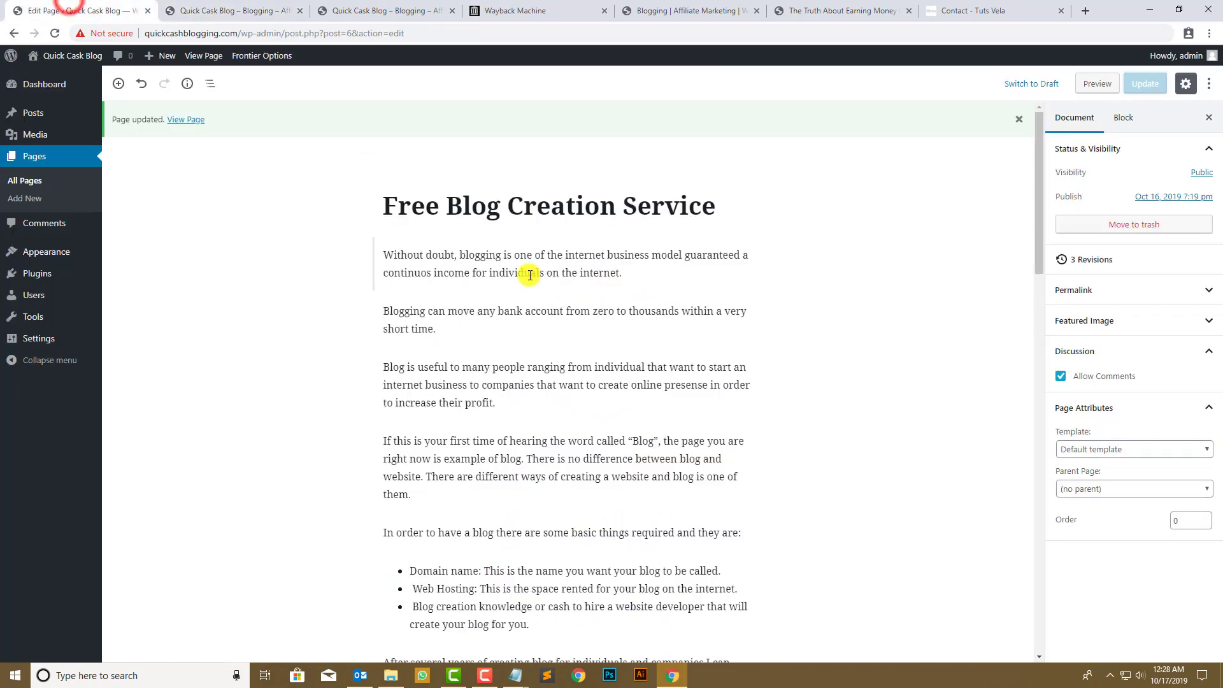
- Correct 'contiuos' to 'continuous' in the first paragraph using the spelling suggestions
left_click(671, 276)
scroll(439, 344, "down", 4)
scroll(430, 318, "up", 4)
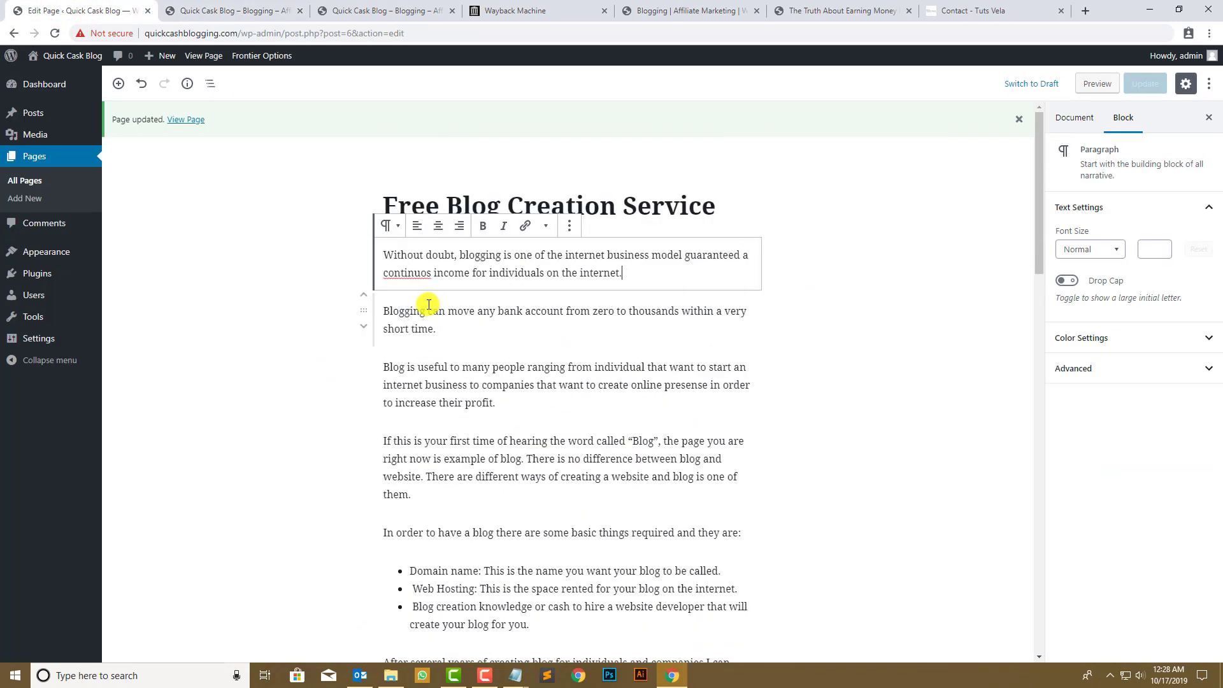
right_click(411, 266)
left_click(424, 284)
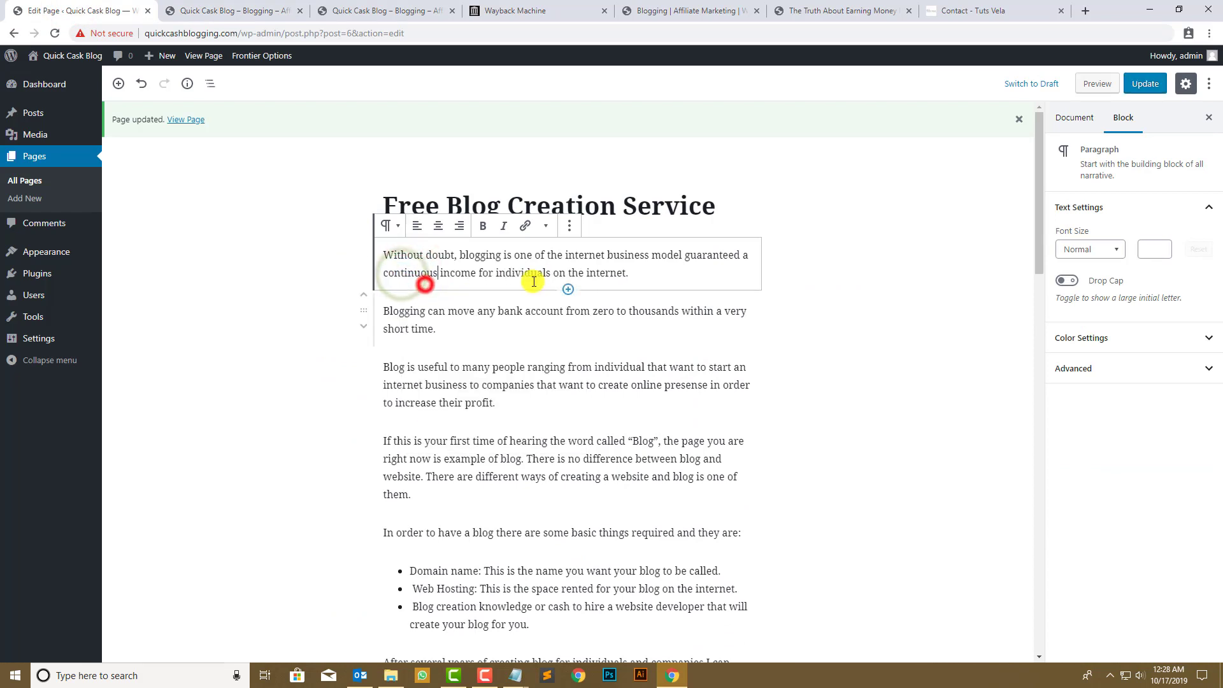
- Recheck the first paragraph block, then bring up the earning-money article tab
left_click(498, 265)
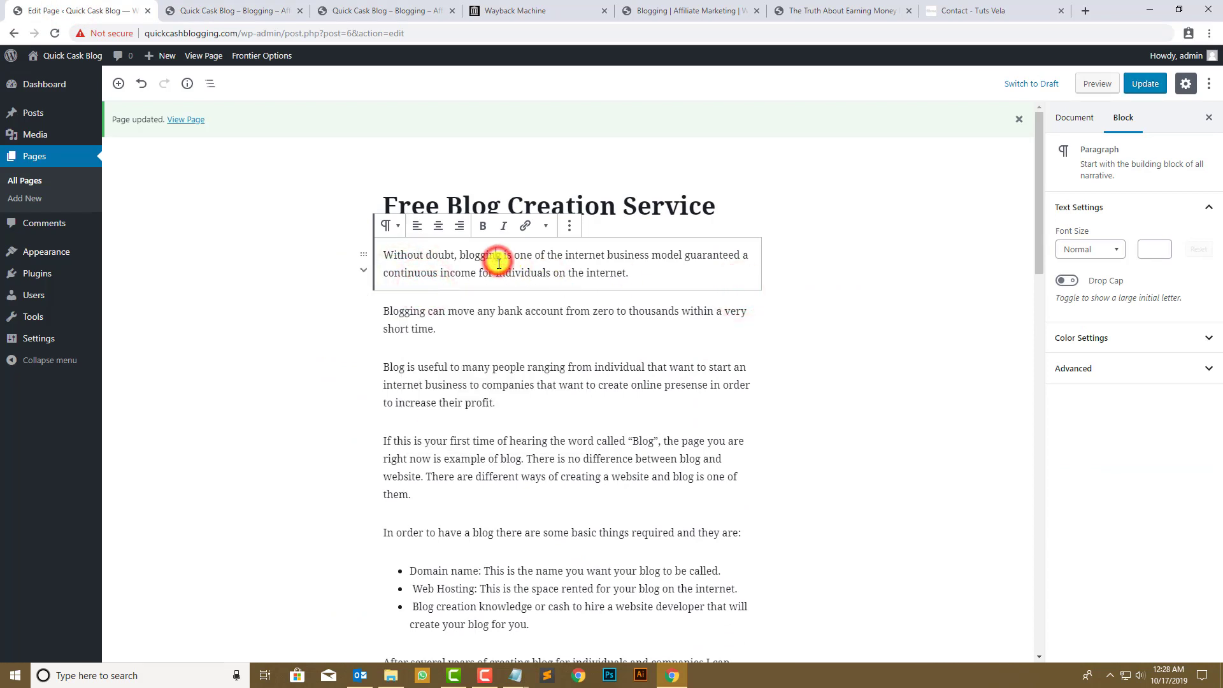
scroll(465, 334, "down", 7)
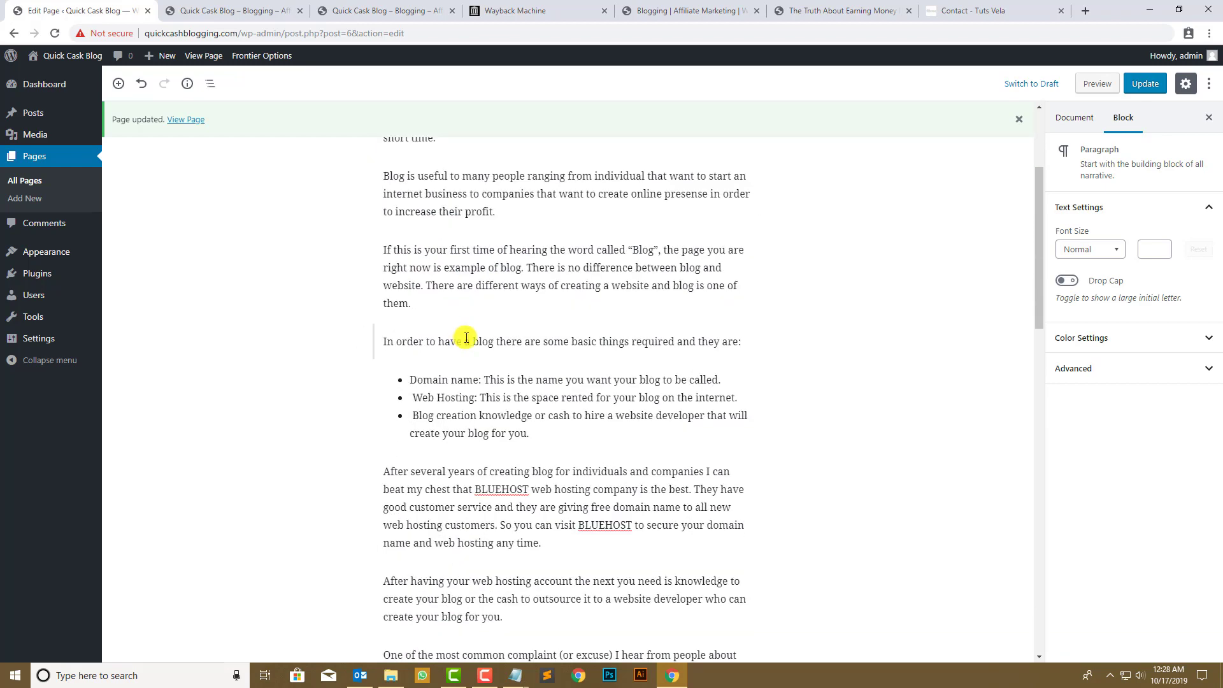
scroll(468, 337, "up", 5)
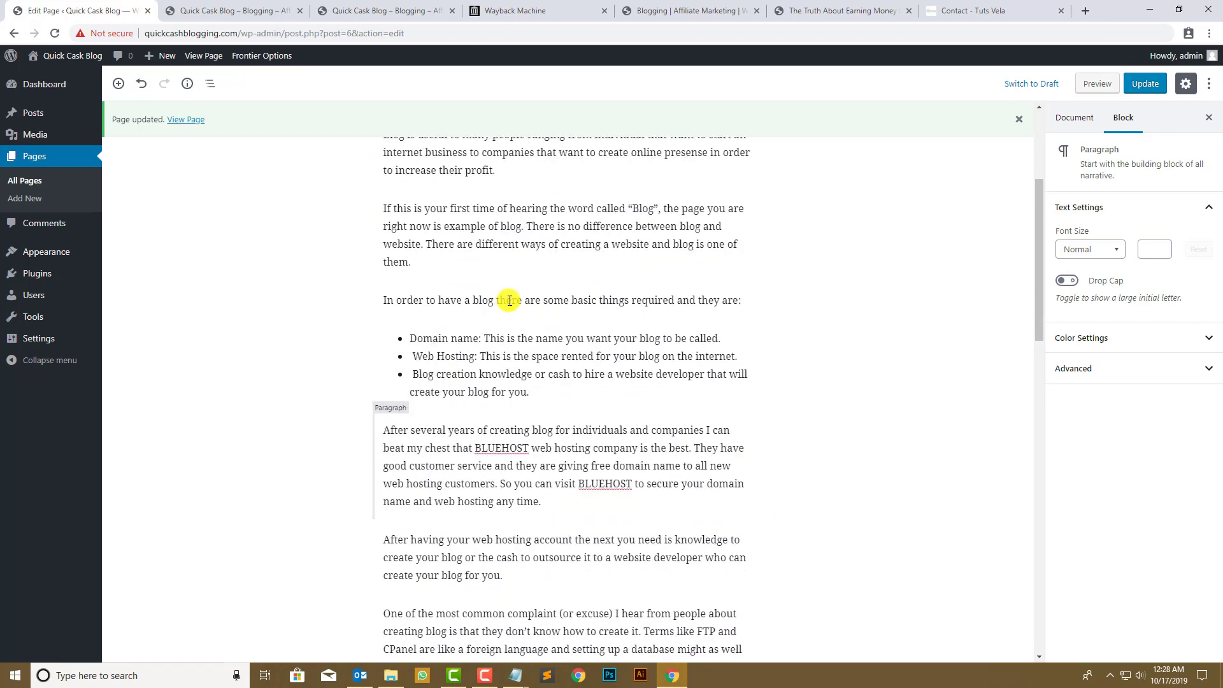
scroll(580, 304, "up", 2)
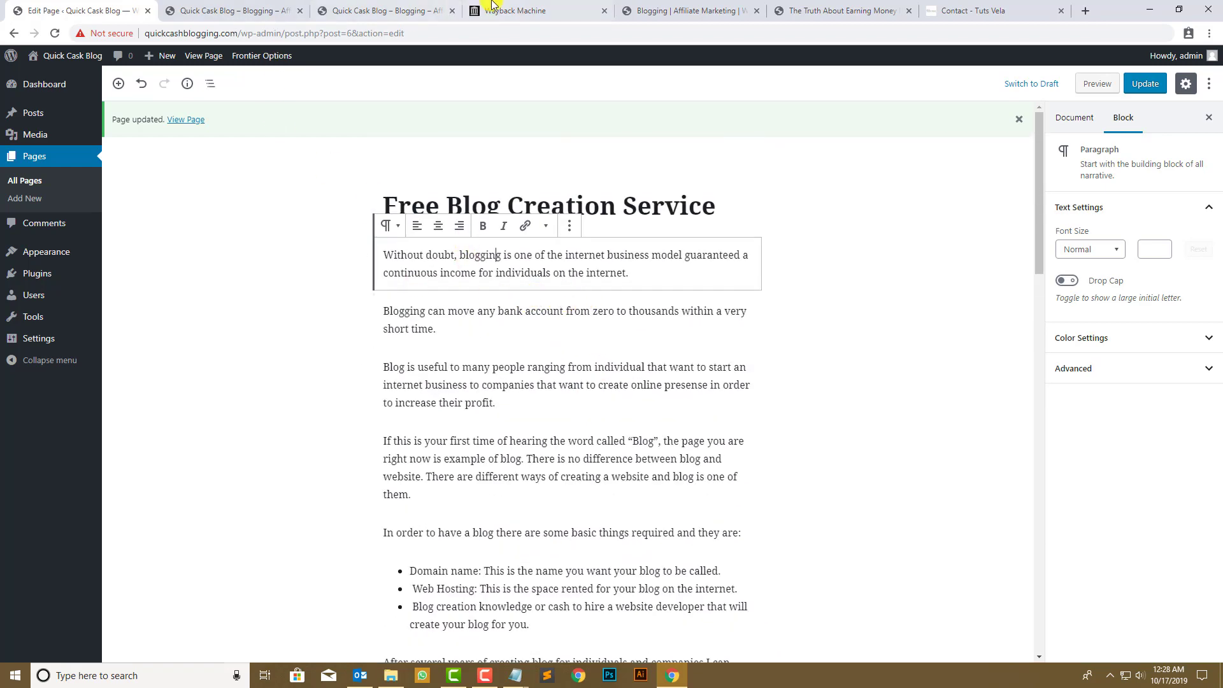
left_click(776, 14)
- Close the archived affiliate marketing, earning-money and Tuts Vela contact tabs, returning to the editor
left_click(717, 11)
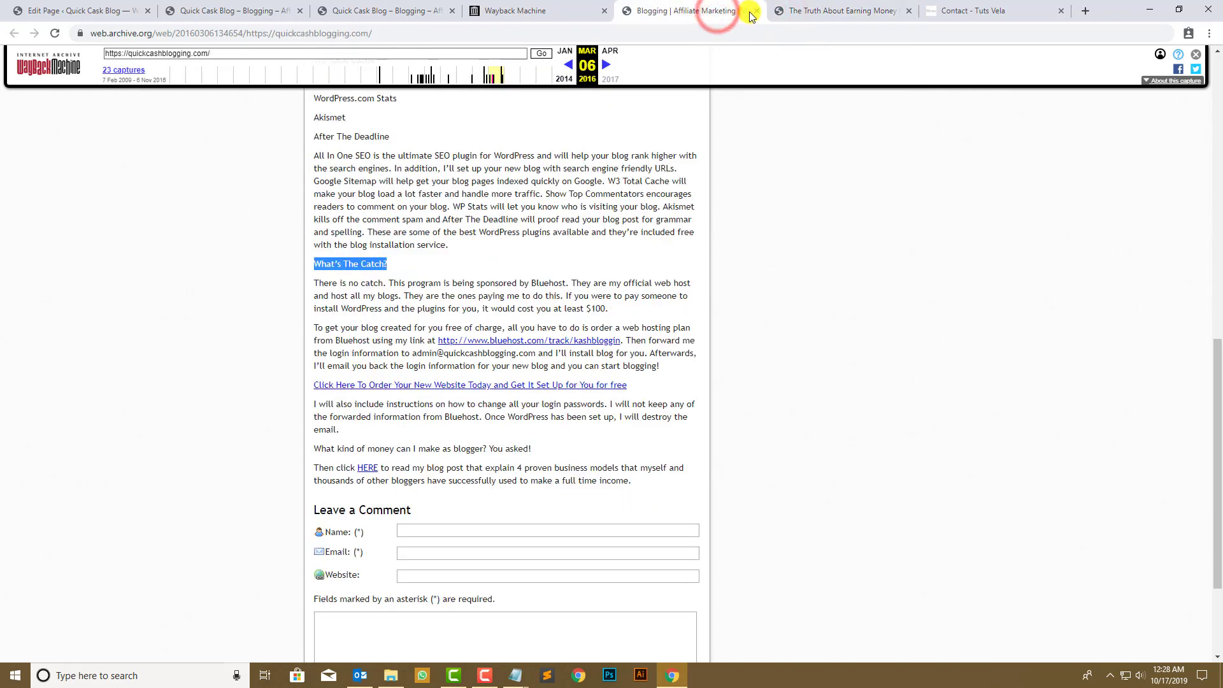
left_click(753, 12)
left_click(753, 11)
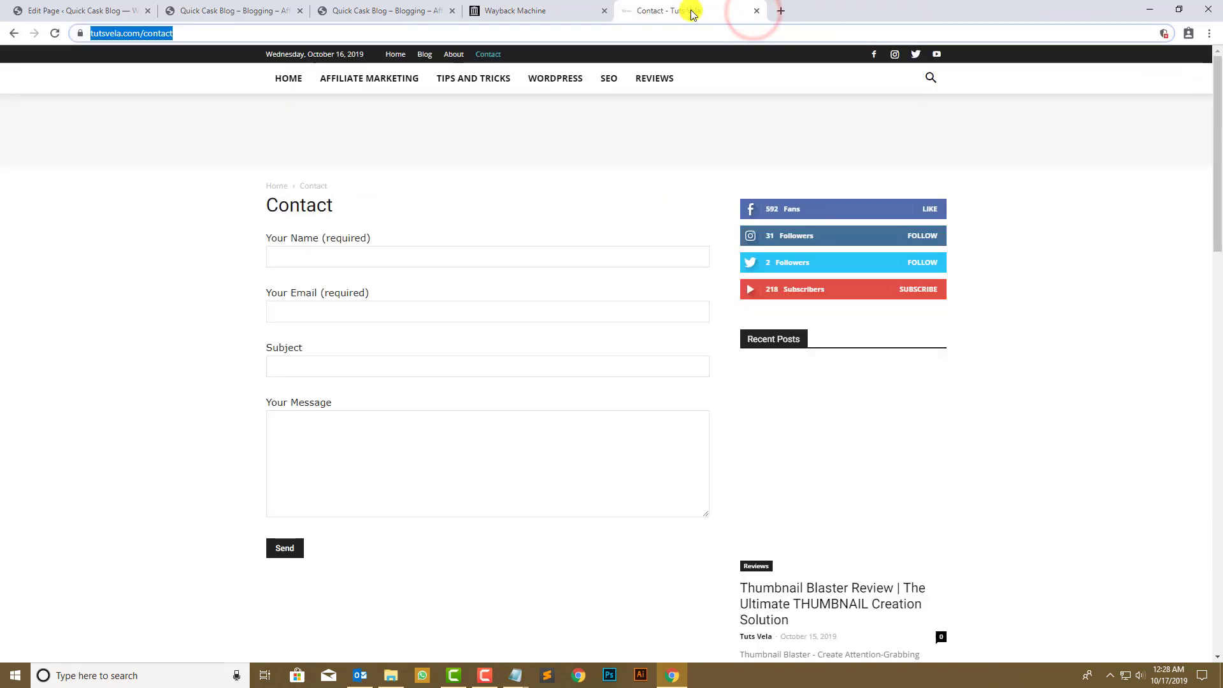
left_click(757, 11)
key("ctrl+1")
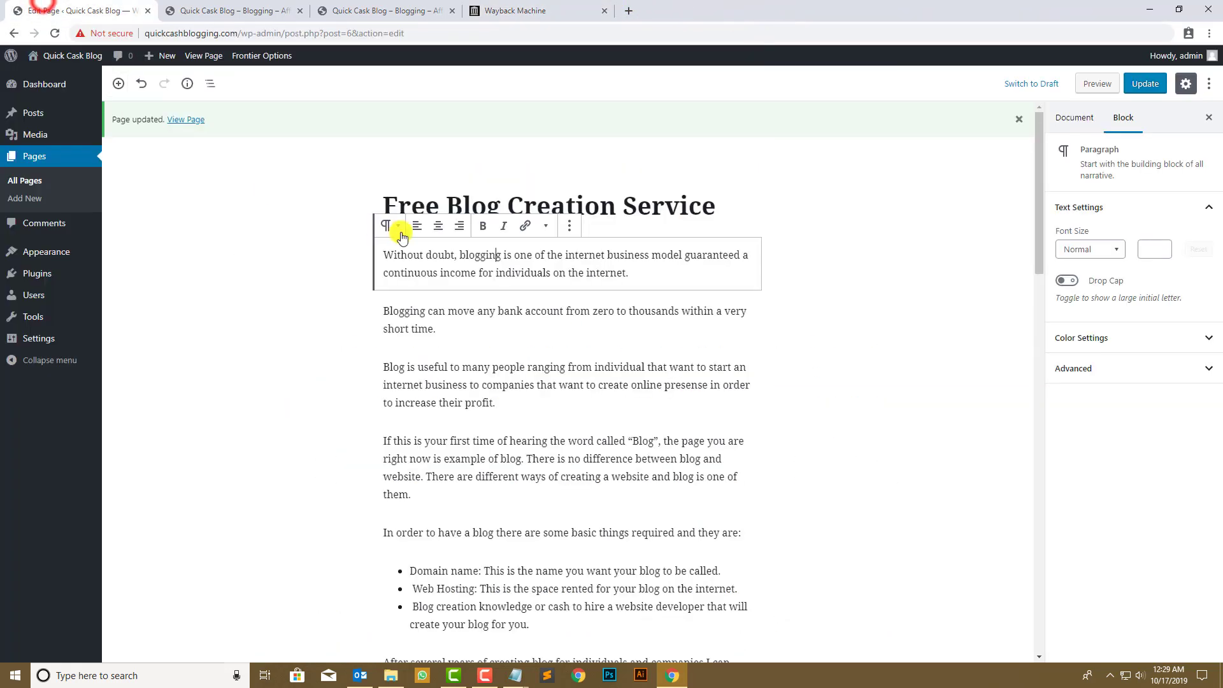
- Add the paragraph 'Read More about article writing here:', correcting 'wirting' to 'writing'
key("Return")
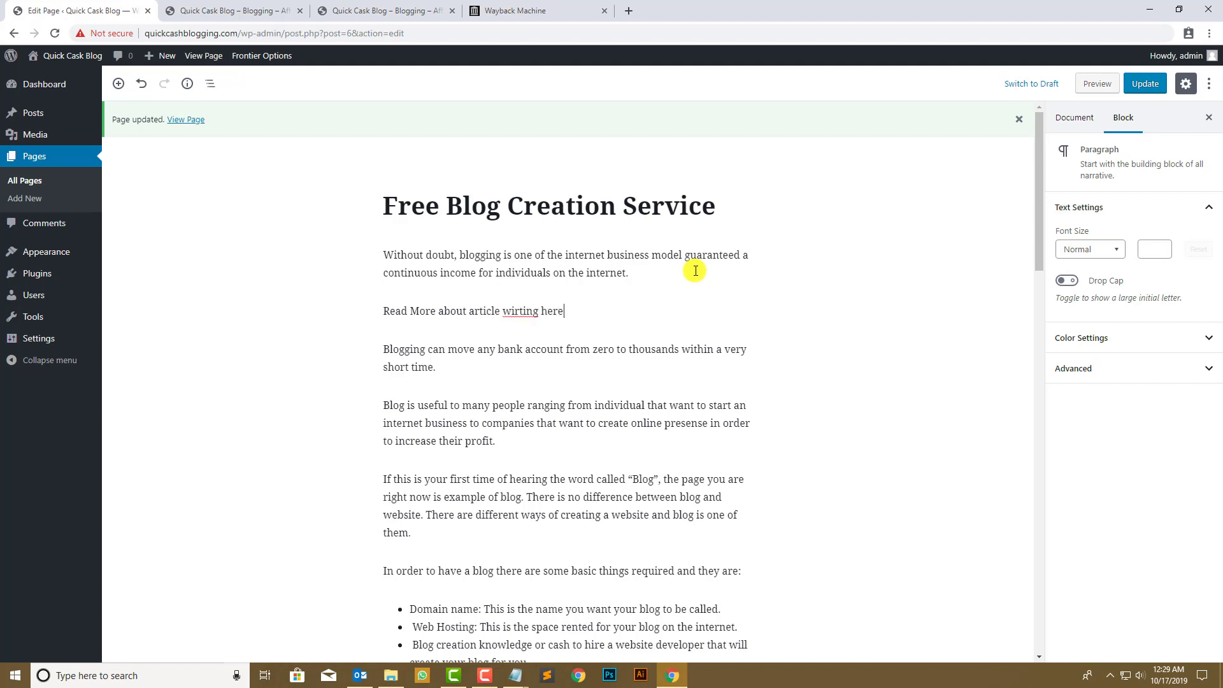
right_click(520, 314)
left_click(541, 320)
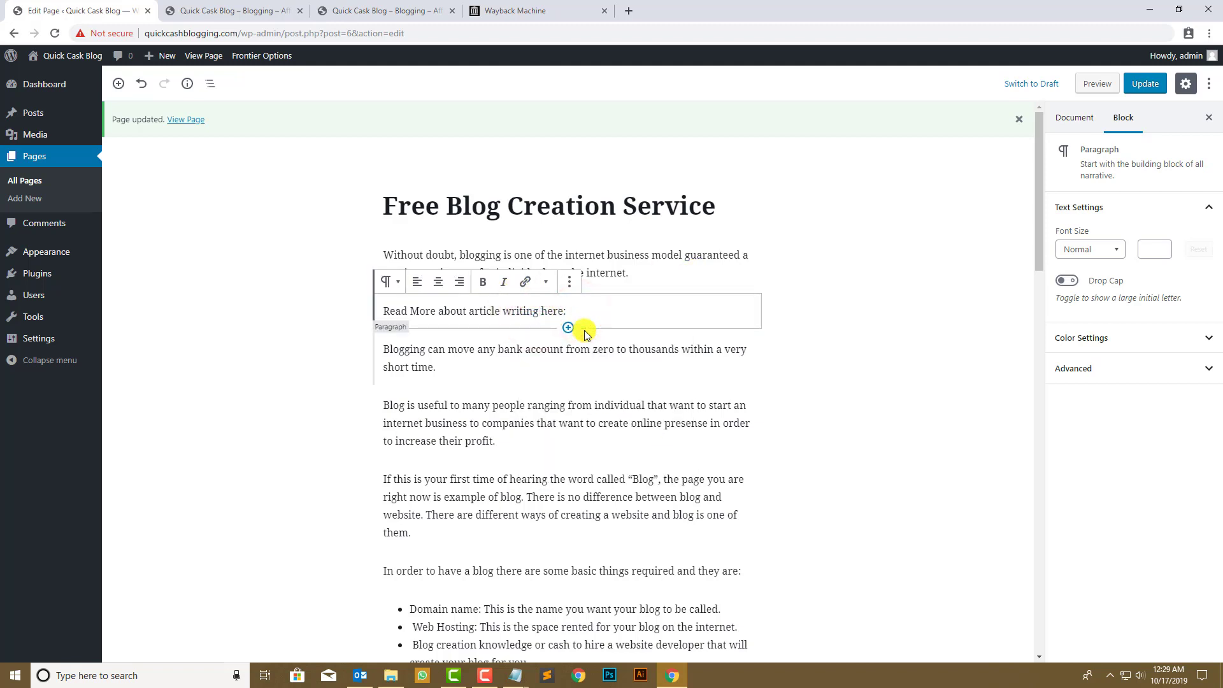
left_click(517, 10)
- Search 'tutsvela' in a new tab and open its article on writing SEO-compatible content
left_click(383, 11)
left_click(219, 11)
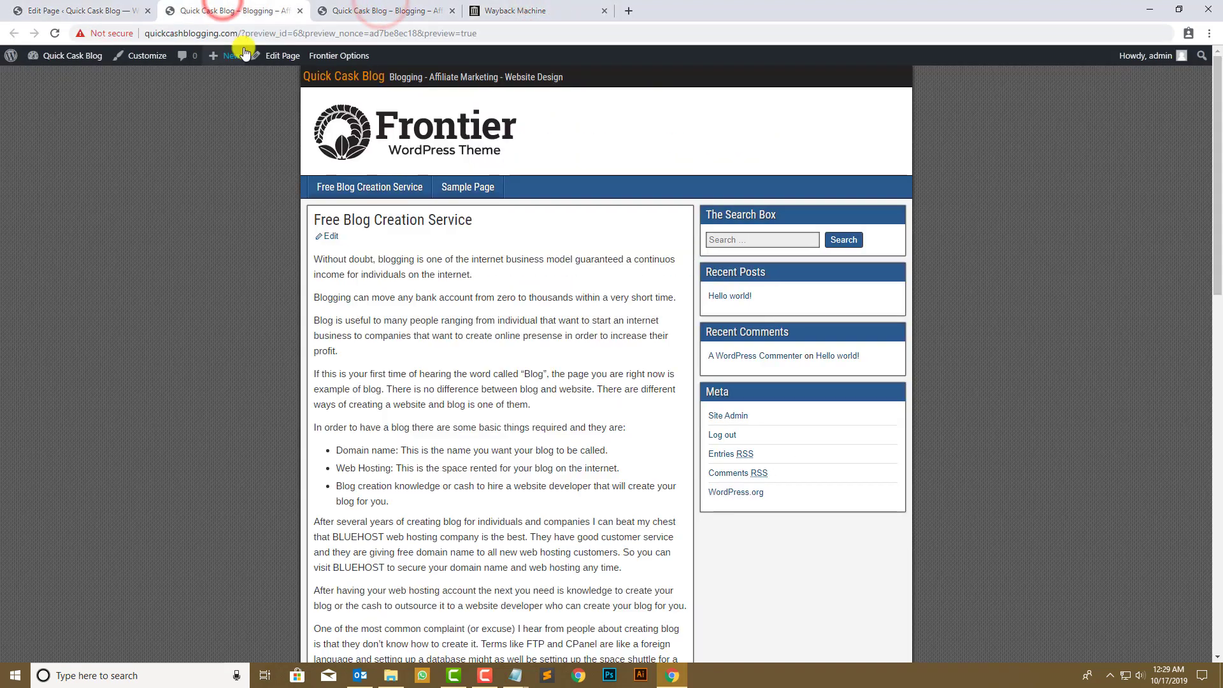
left_click(629, 11)
type("t")
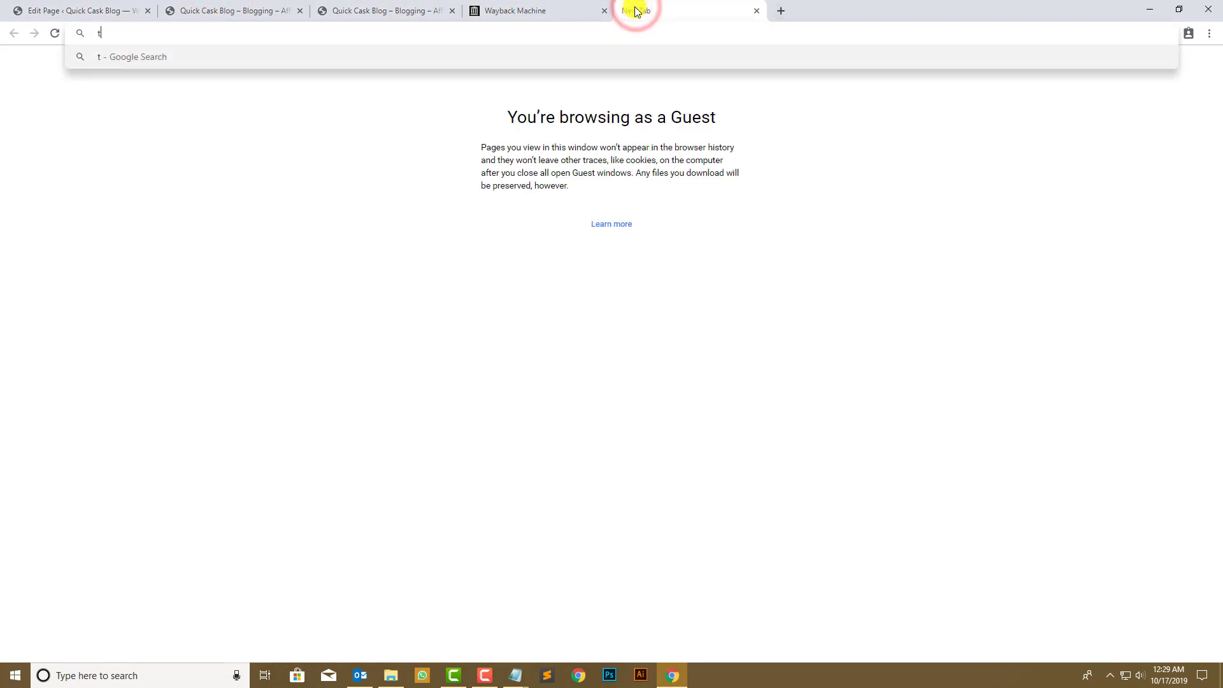
type("utsvel")
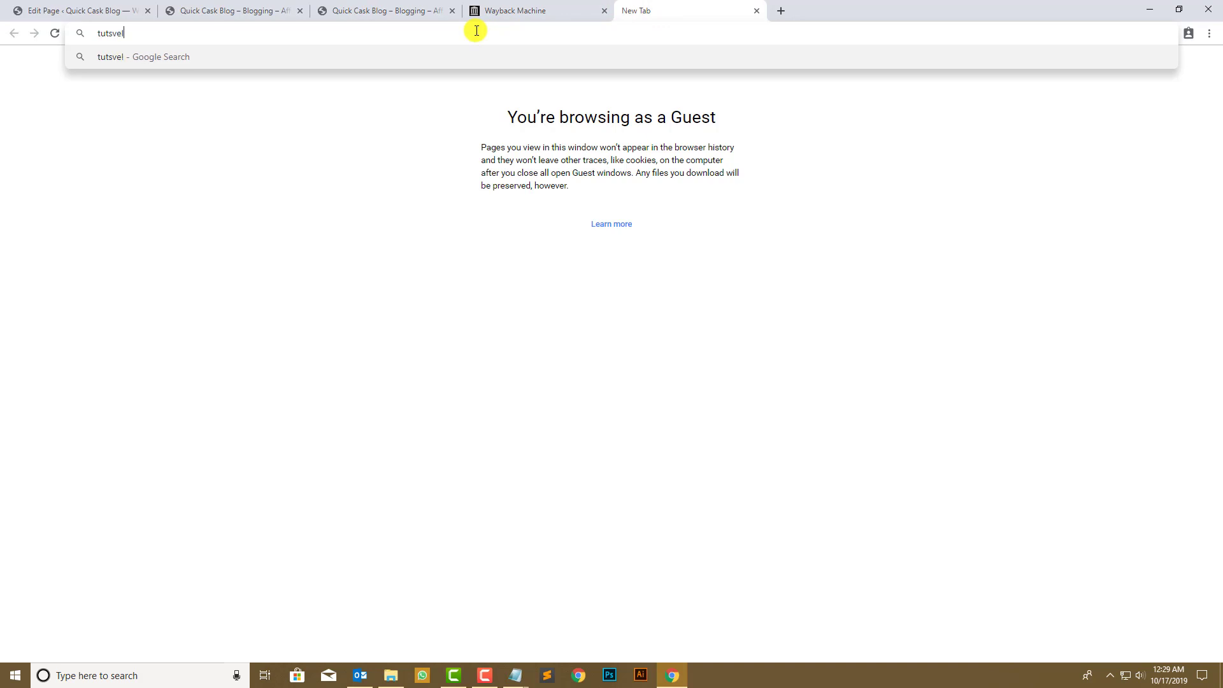
type("a")
key("Return")
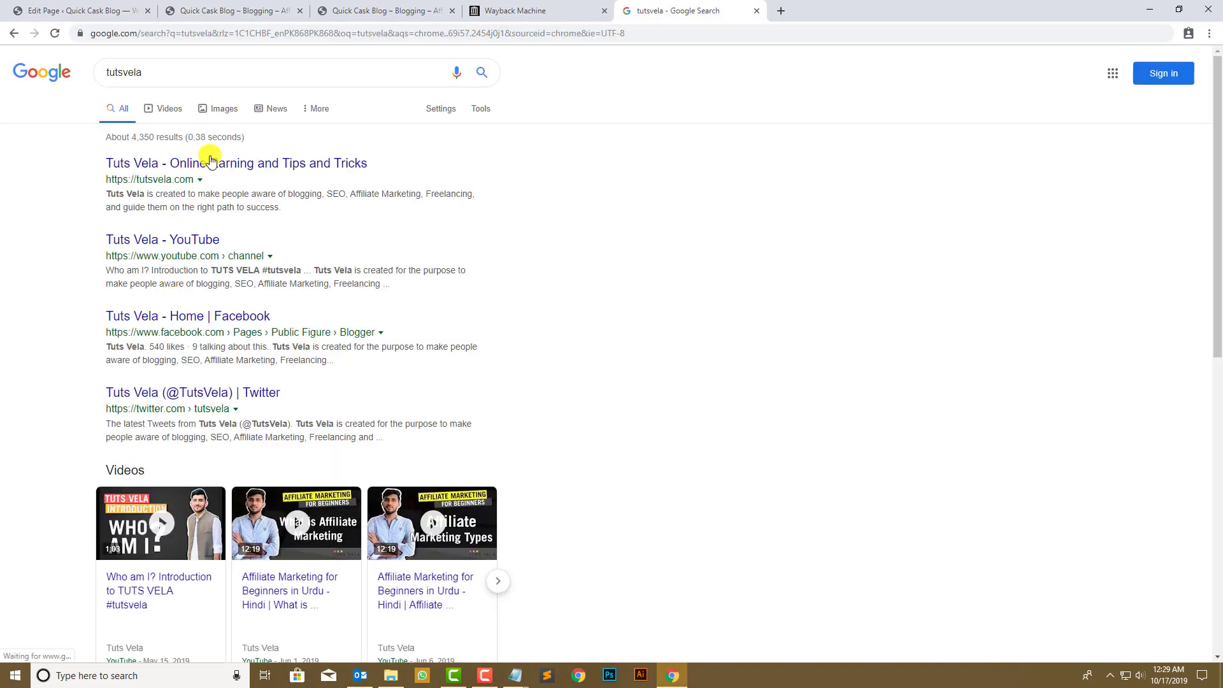
left_click(212, 160)
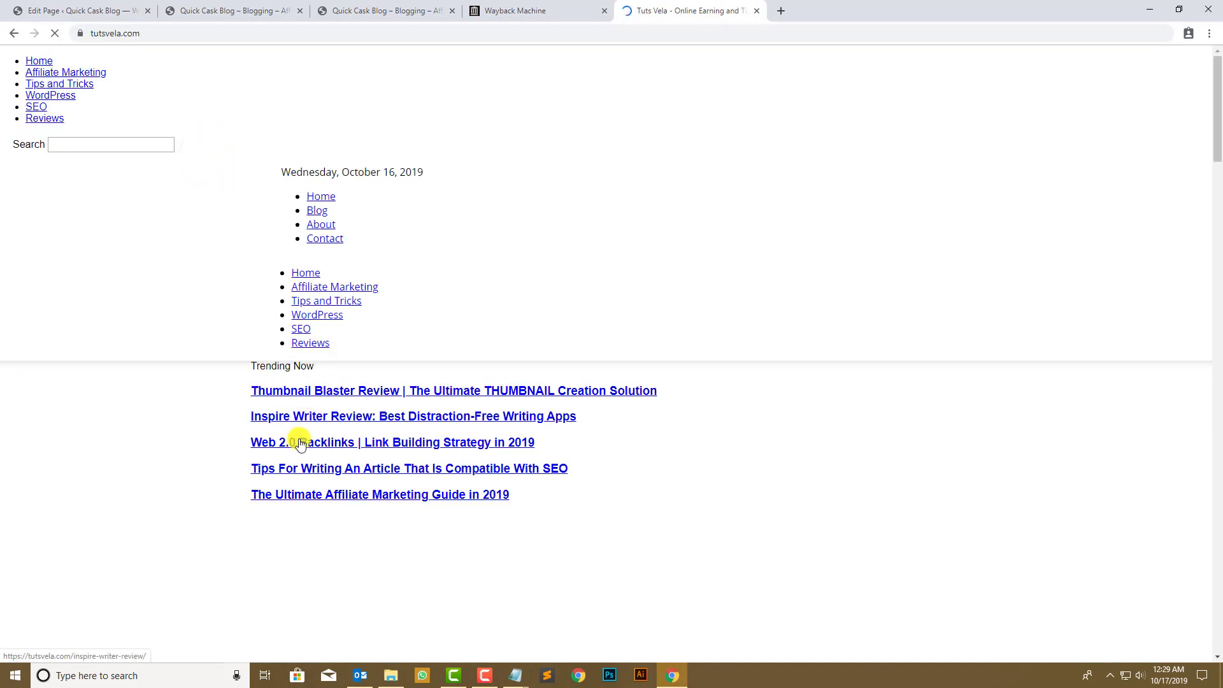
scroll(344, 460, "down", 1)
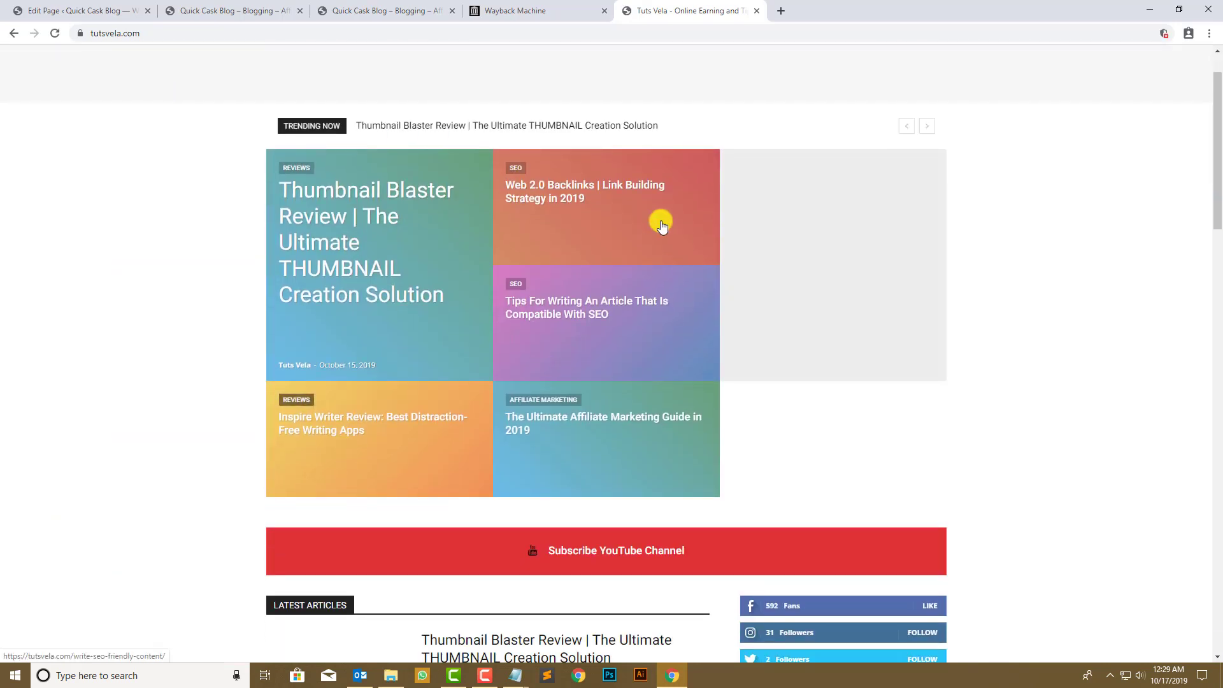
left_click(592, 320)
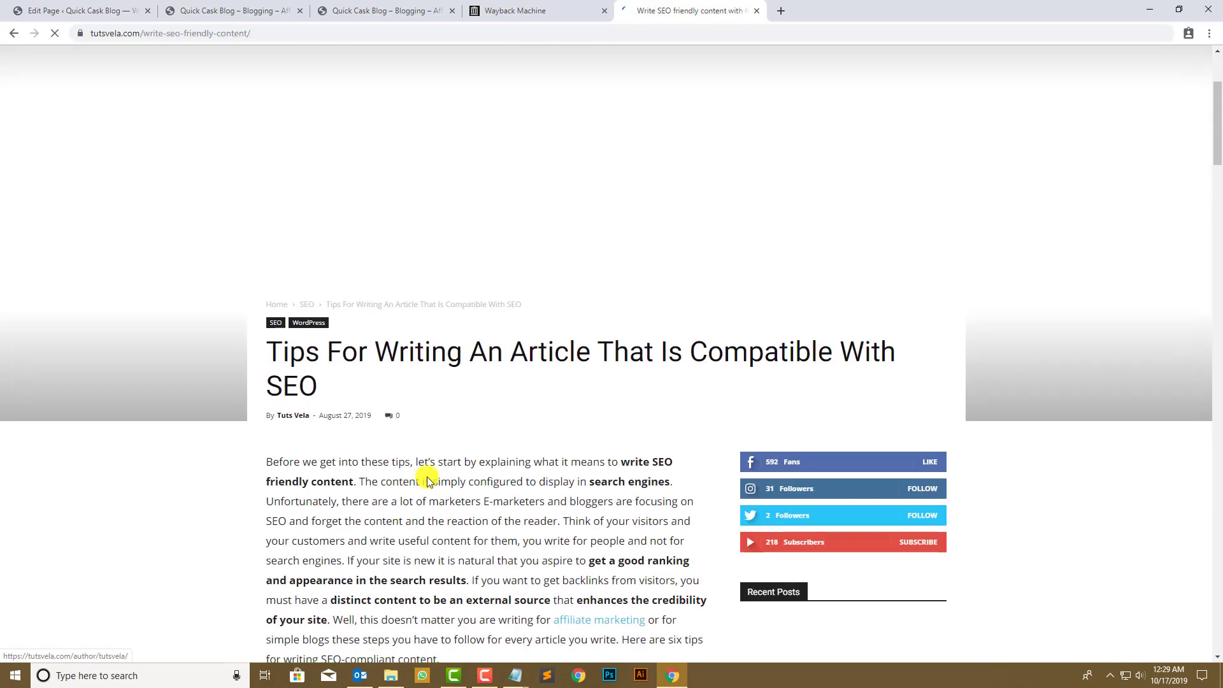
- Paste 'Writing An Article' into the WordPress paragraph, then select the article's URL path
left_click(633, 463)
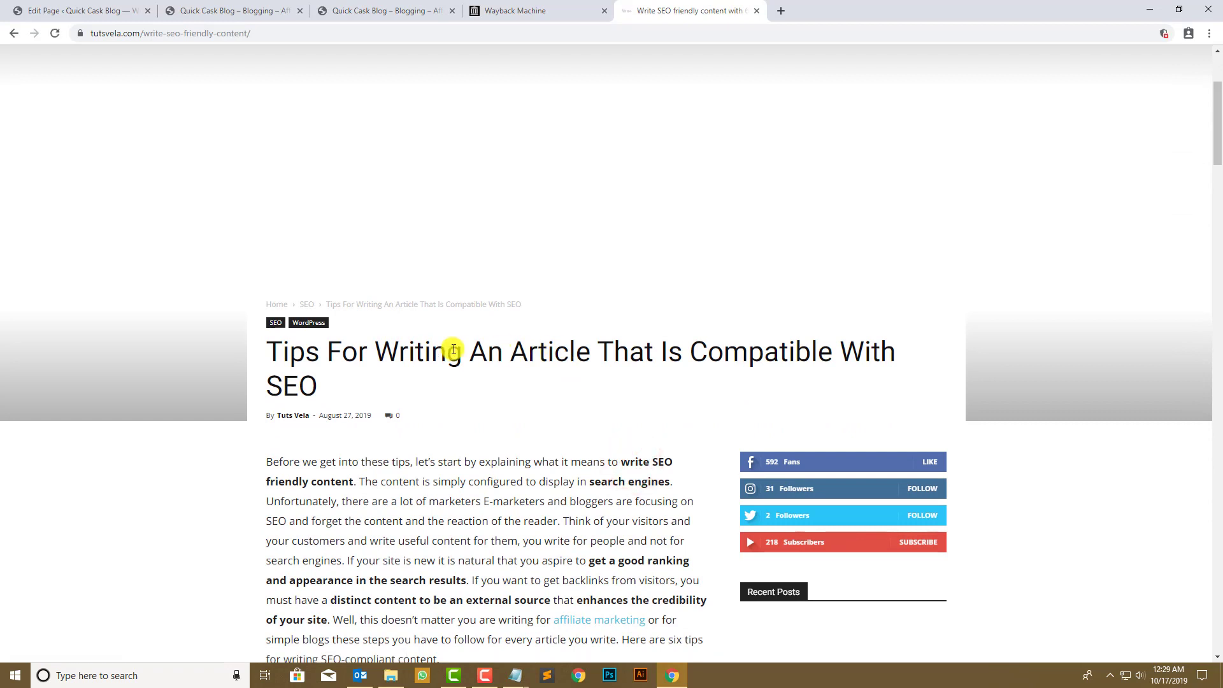
left_click_drag(375, 350, 592, 344)
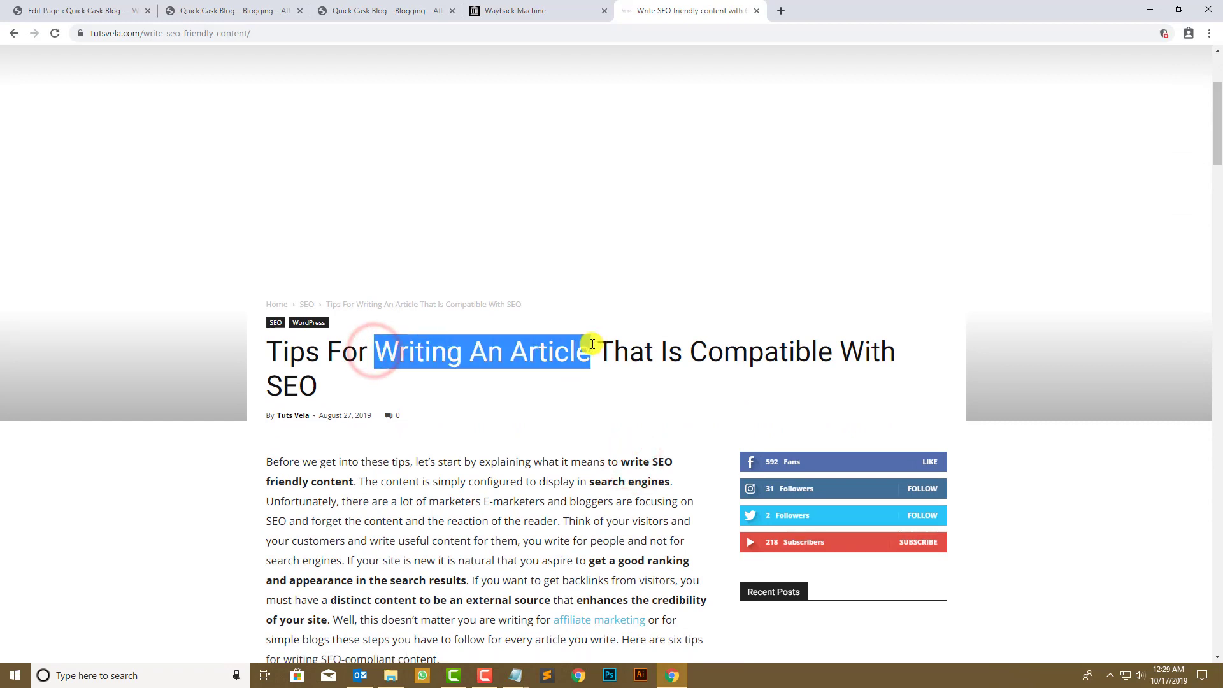
type("Writing An Article")
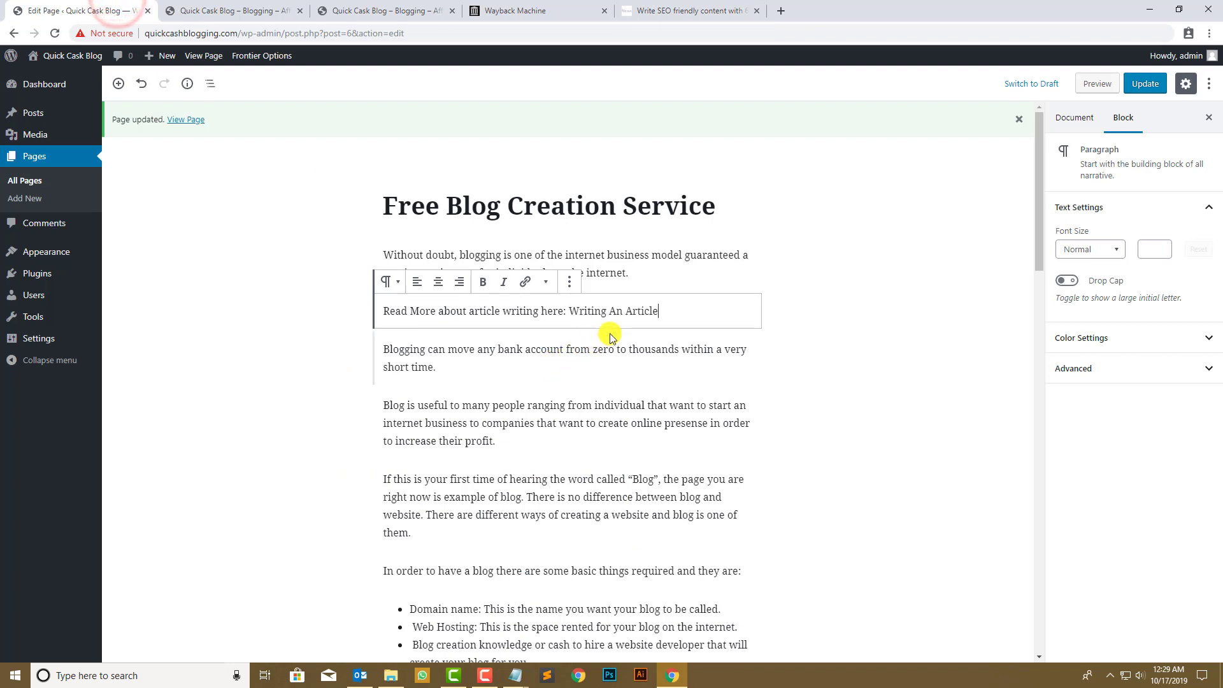
left_click(645, 8)
left_click(593, 373)
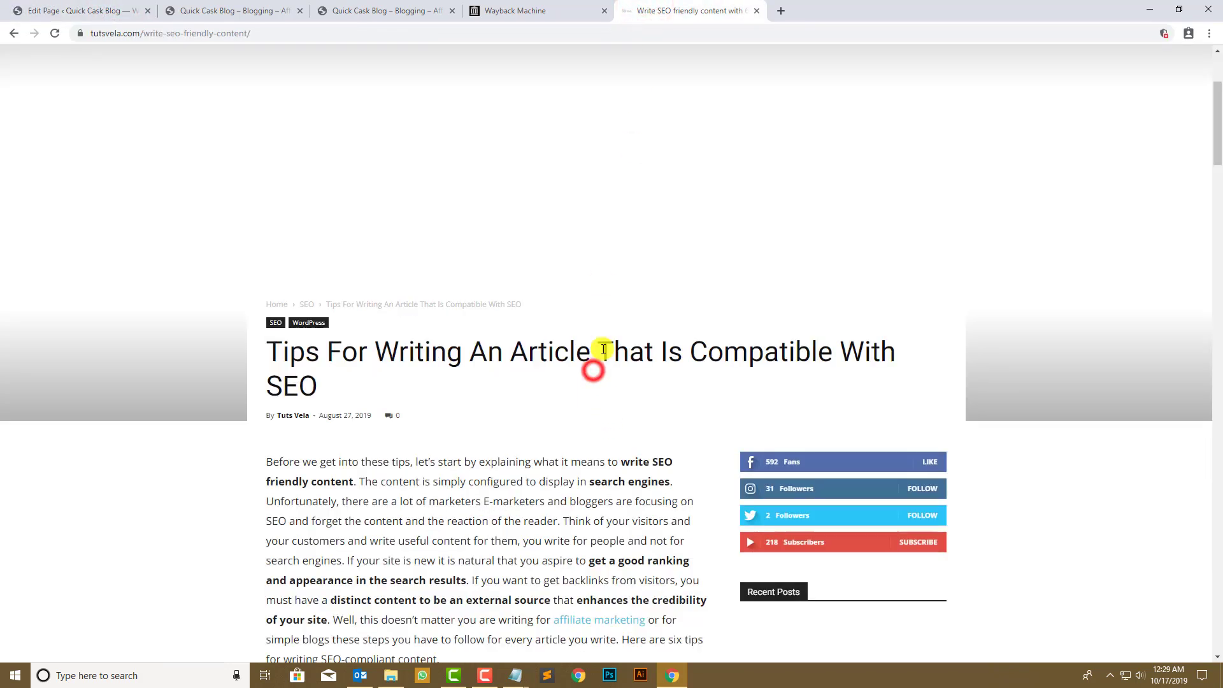
left_click_drag(361, 388, 584, 356)
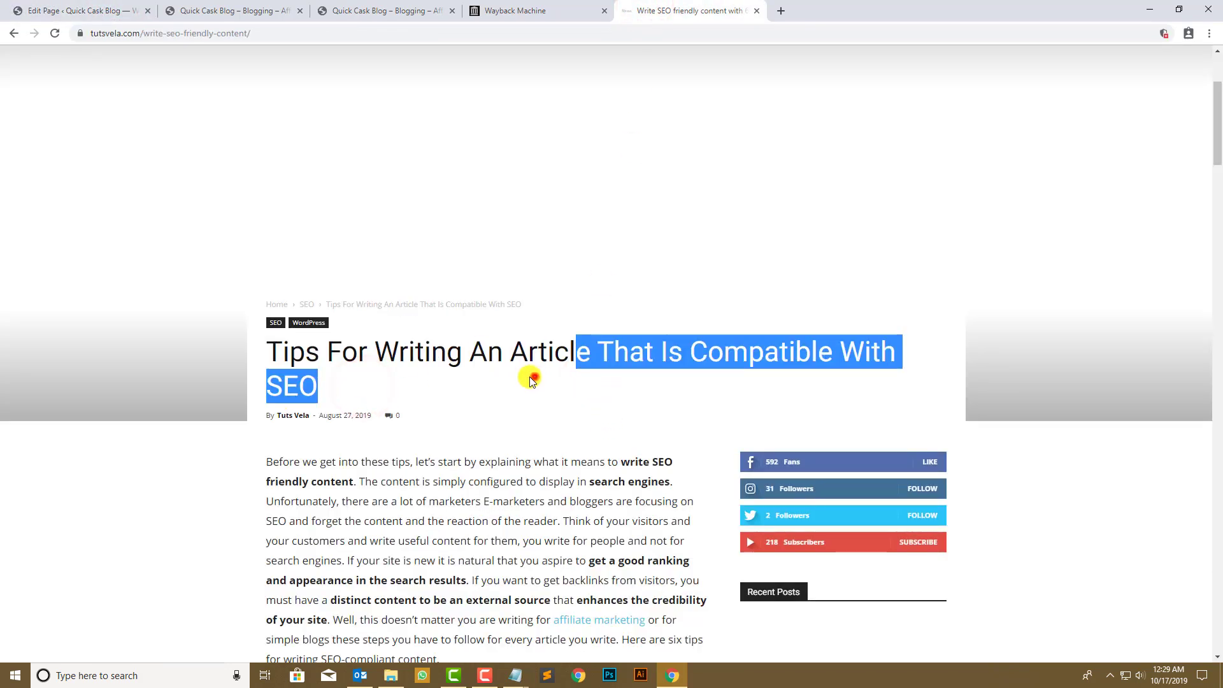
left_click(249, 33)
left_click_drag(249, 33, 275, 32)
key("ctrl+c")
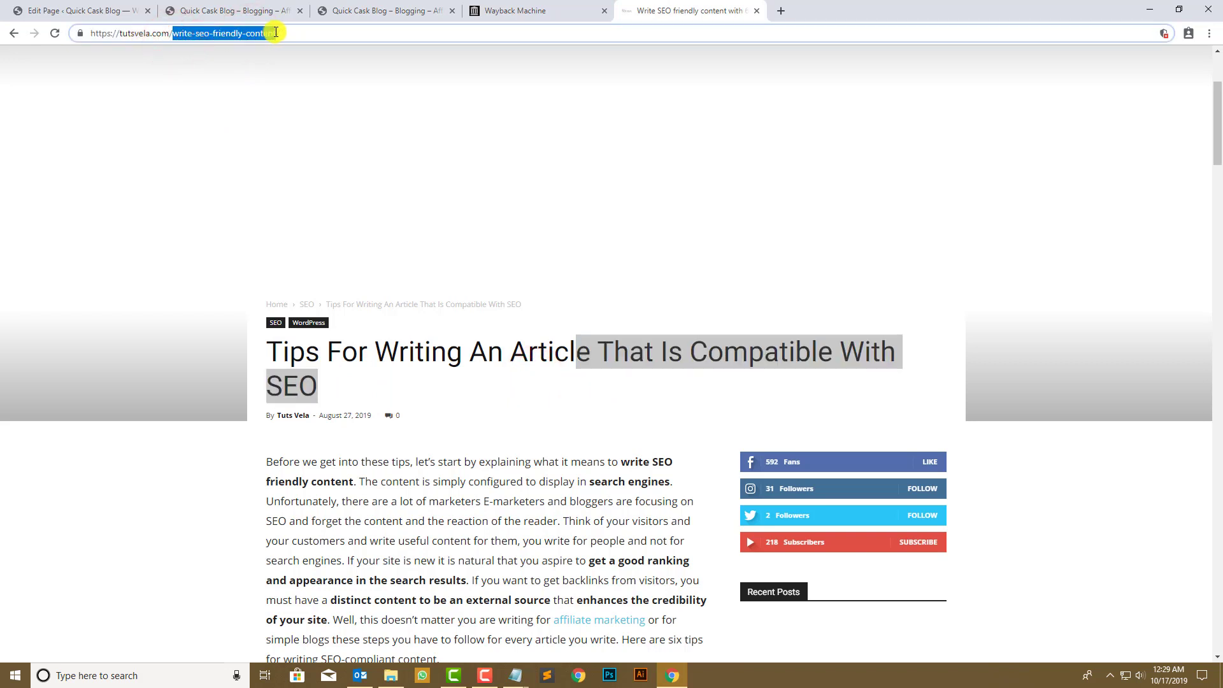
- Replace 'Writing An Article' with the pasted slug, edited into 'Write SEO friendly content'
left_click(93, 3)
left_click_drag(667, 310, 573, 315)
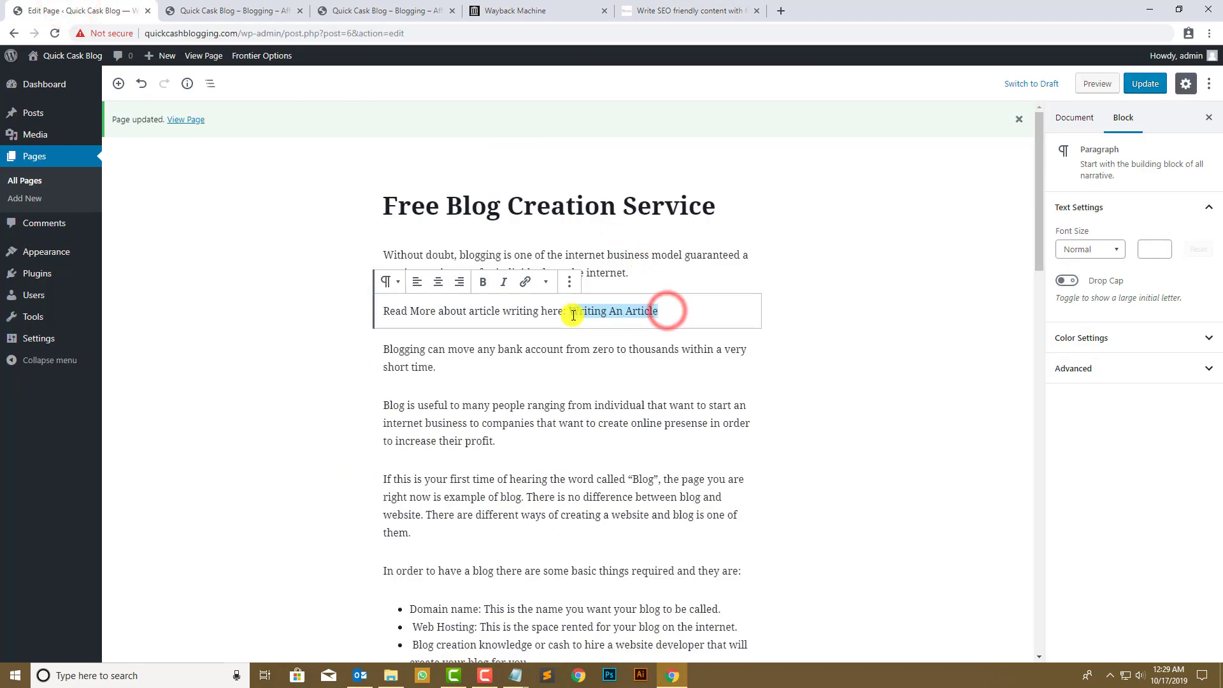
key("ctrl+v")
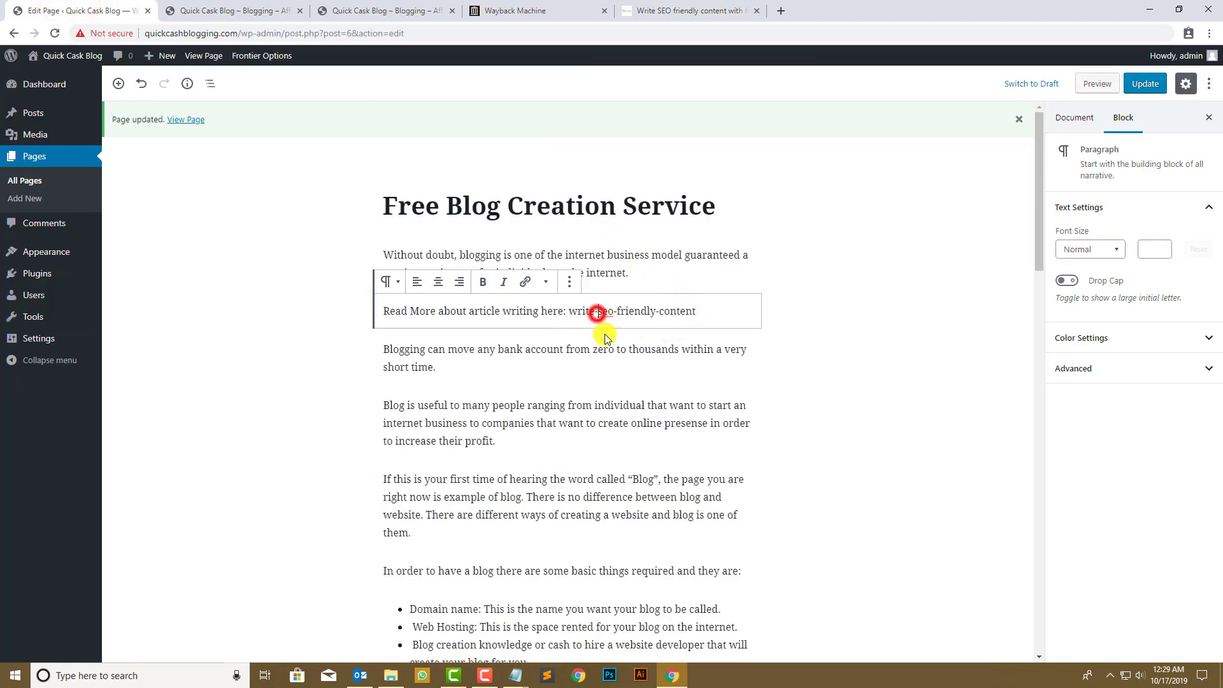
left_click(597, 312)
key("BackSpace")
key("shift+Right")
key("shift+Right")
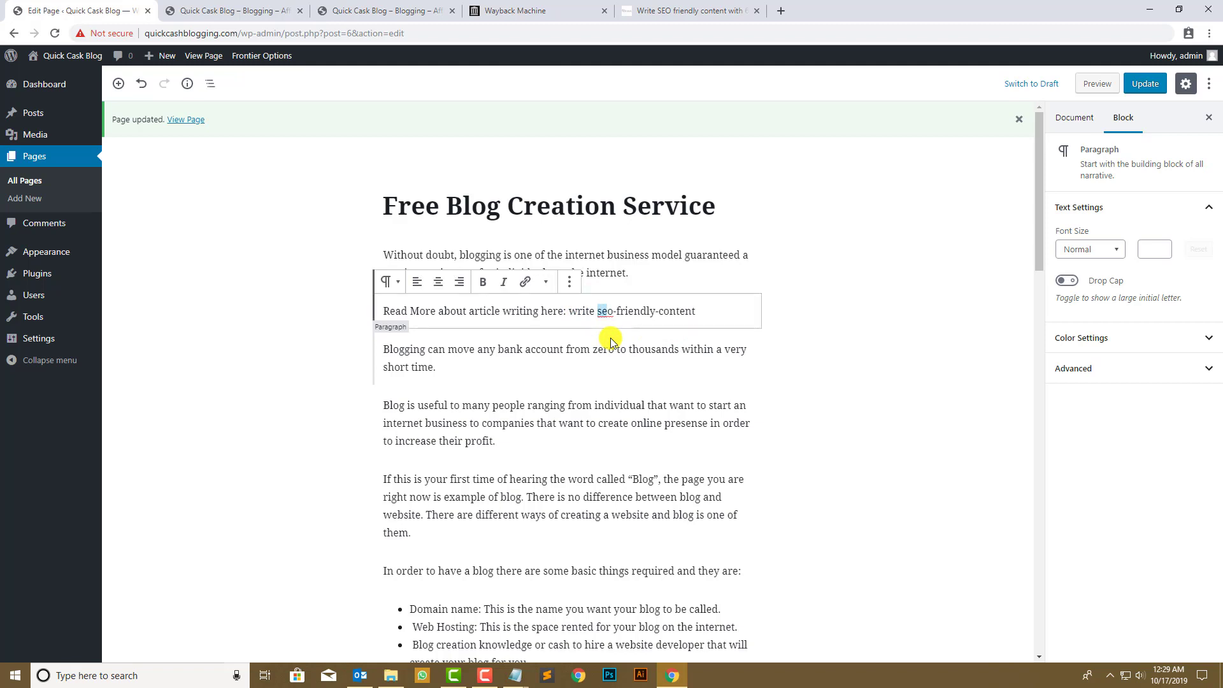
type("SEO")
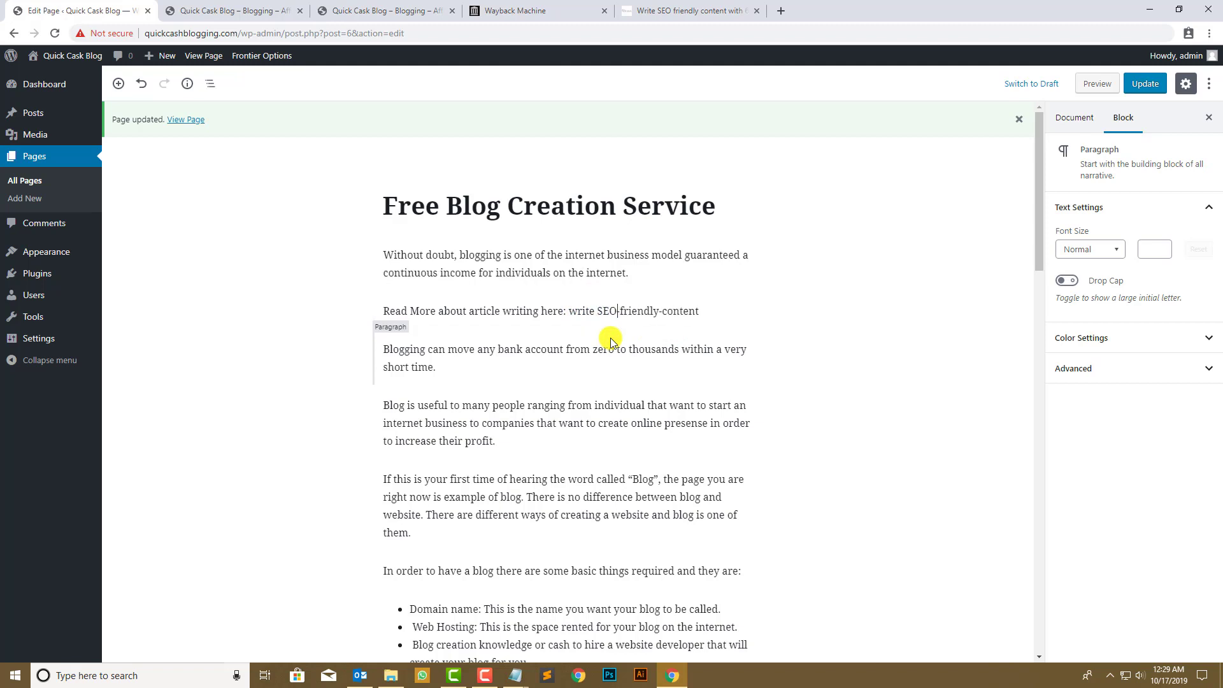
key("BackSpace")
key("shift+Right")
key("BackSpace")
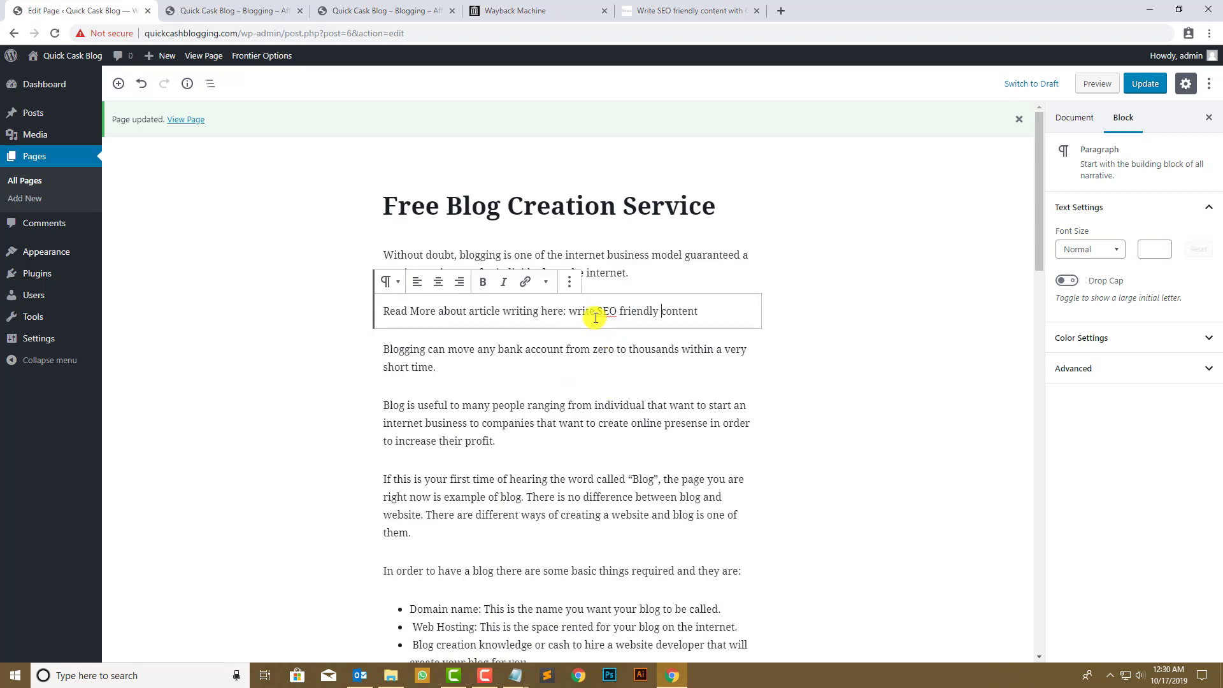
left_click(577, 310)
key("BackSpace")
type("W")
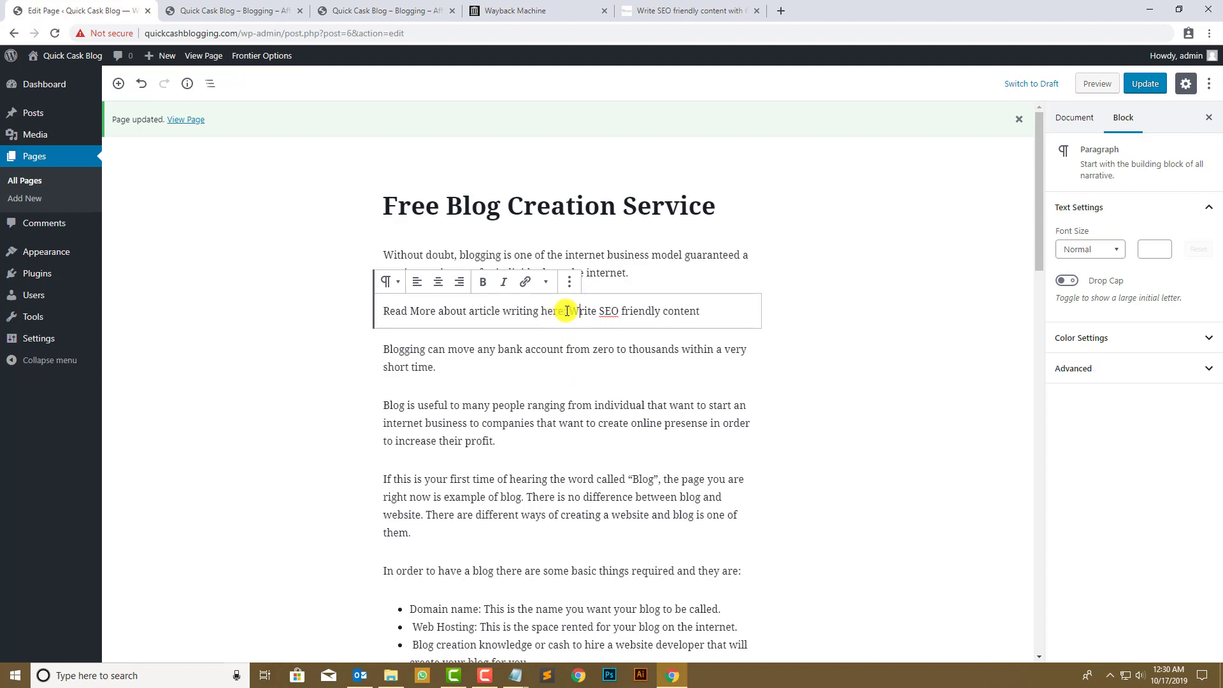
- Reword the paragraph to 'If you want to Write SEO friendly content…', adding the ENGLISH requirement
left_click_drag(566, 310, 443, 312)
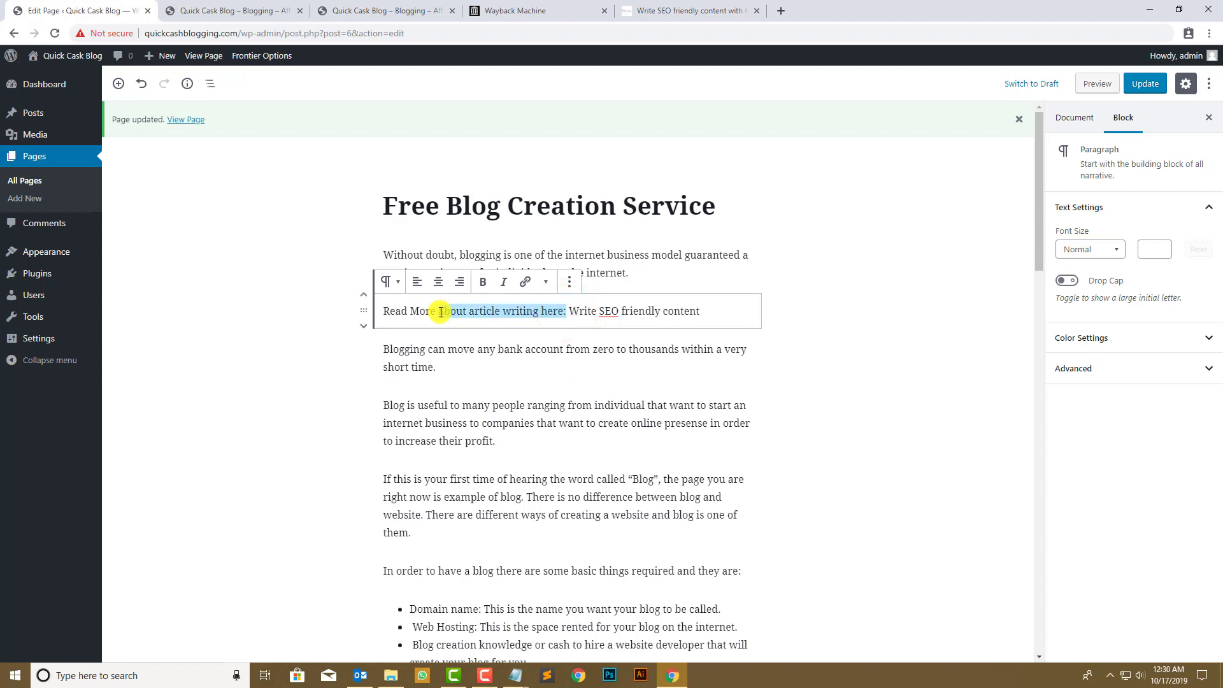
key("BackSpace")
type("a")
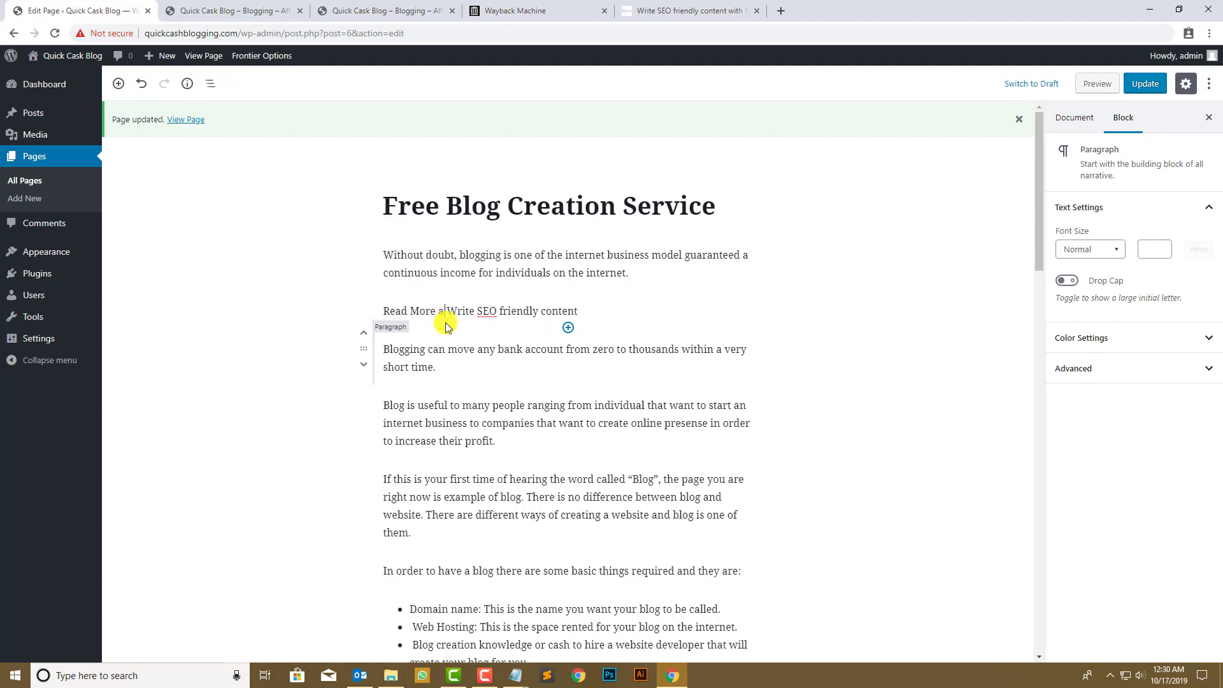
type("bout")
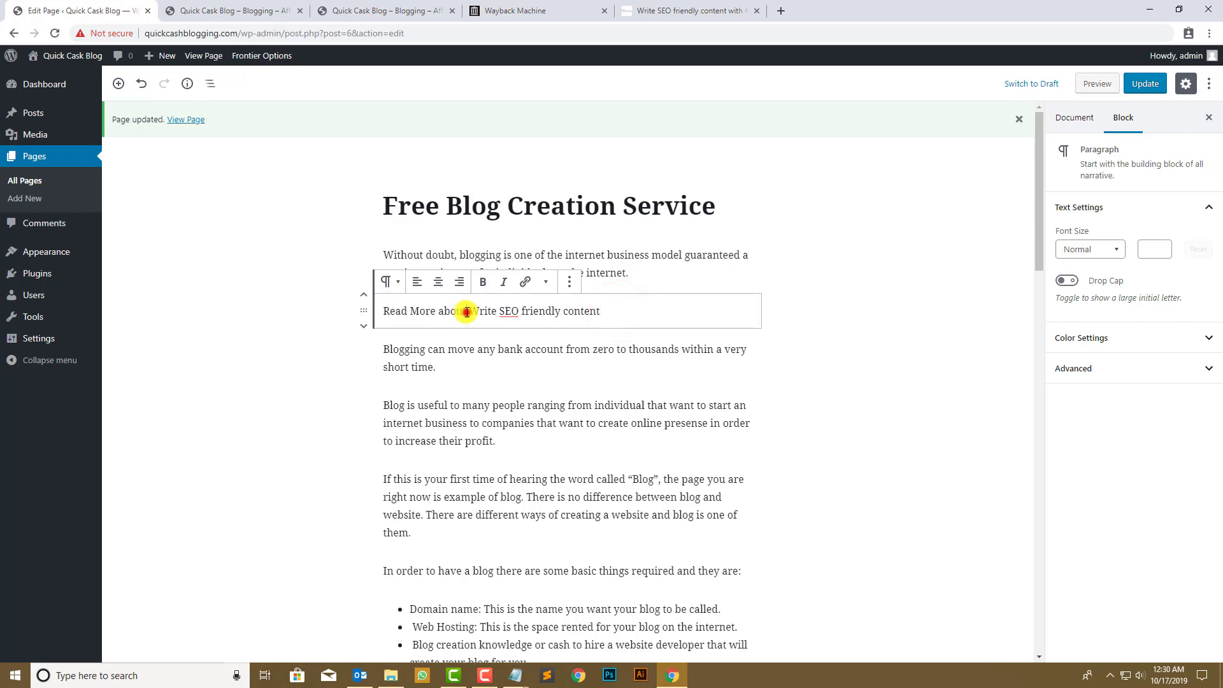
left_click_drag(466, 311, 385, 309)
key("BackSpace")
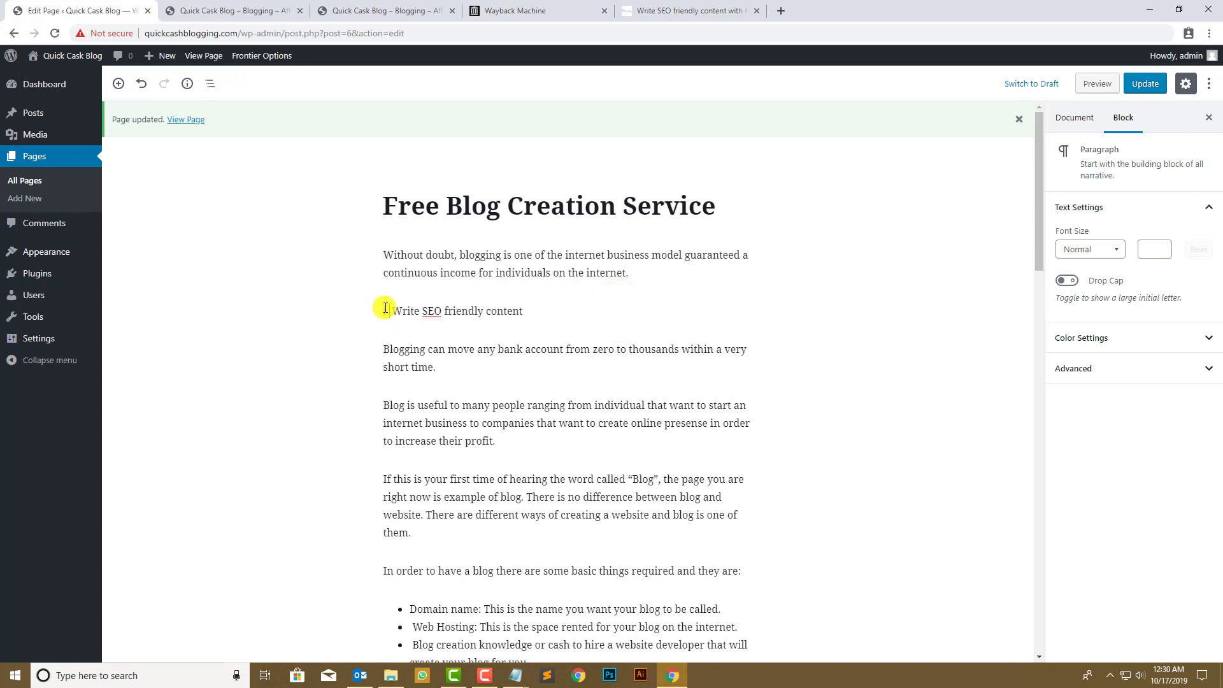
type("If you want to")
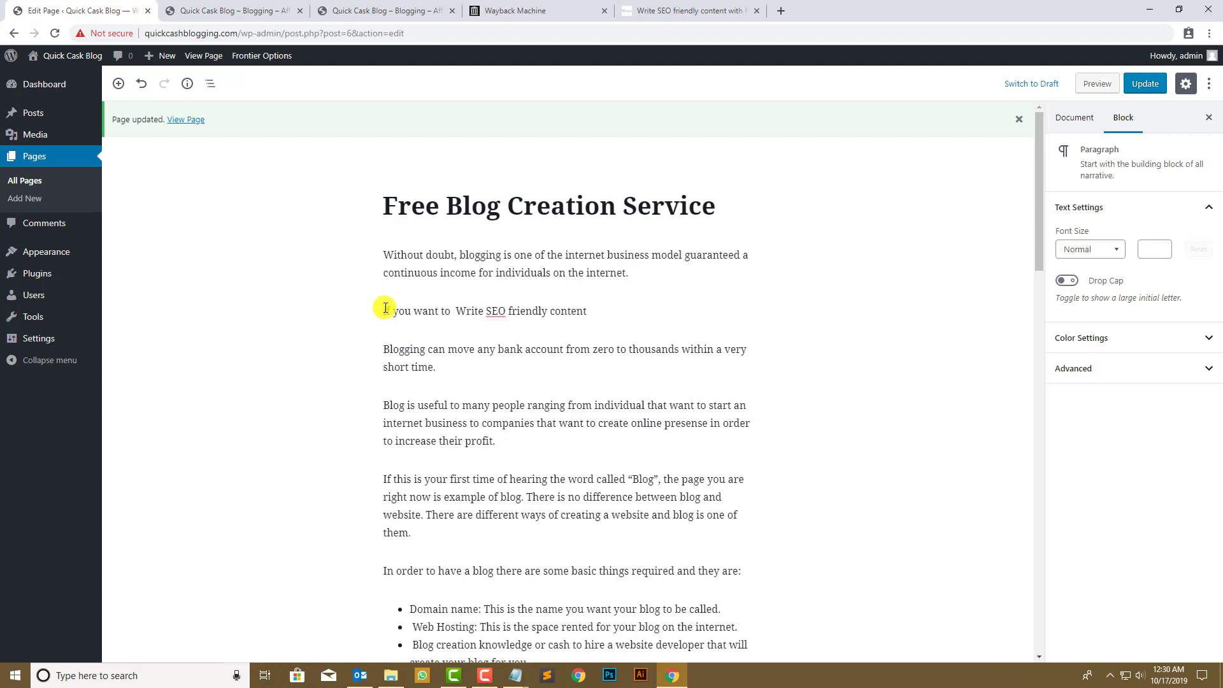
key("BackSpace")
left_click(634, 323)
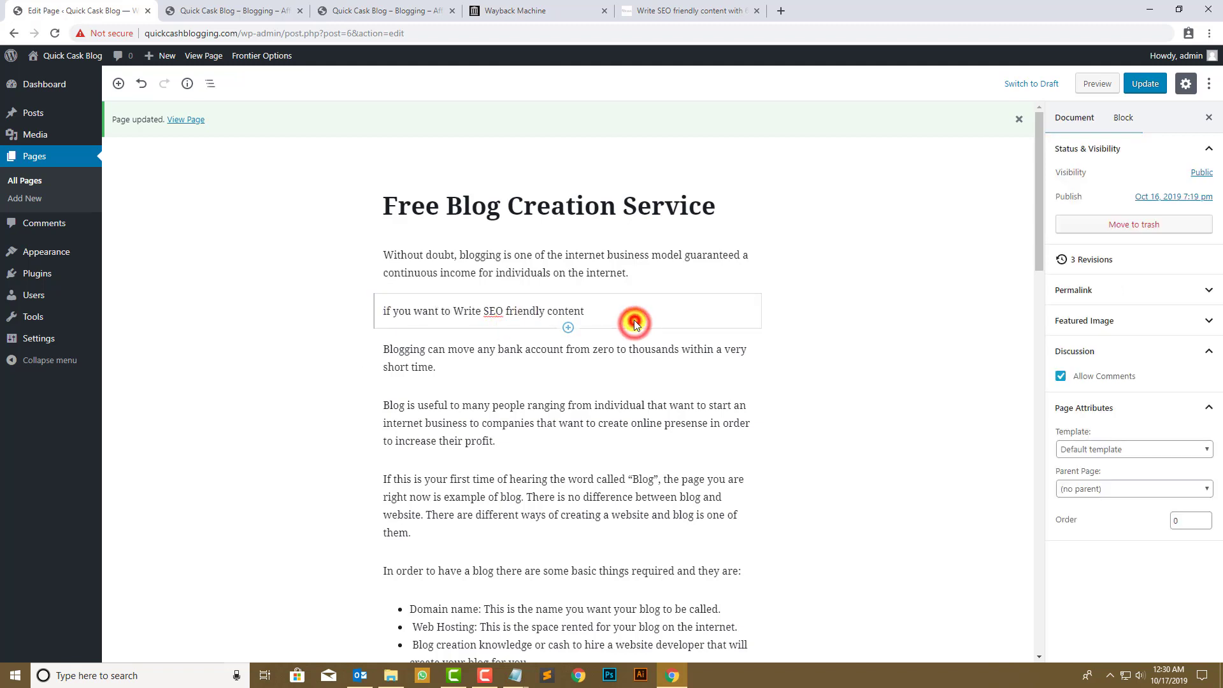
left_click(634, 311)
type("then you must have knowledge")
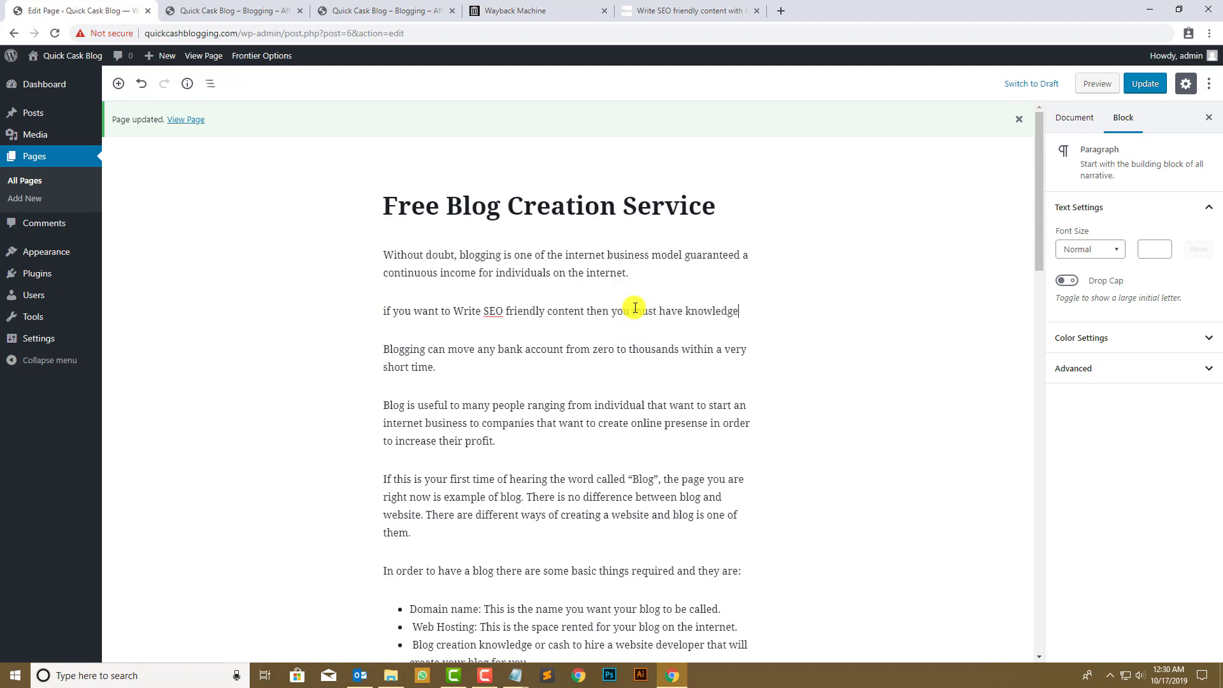
type("ENGLISH.")
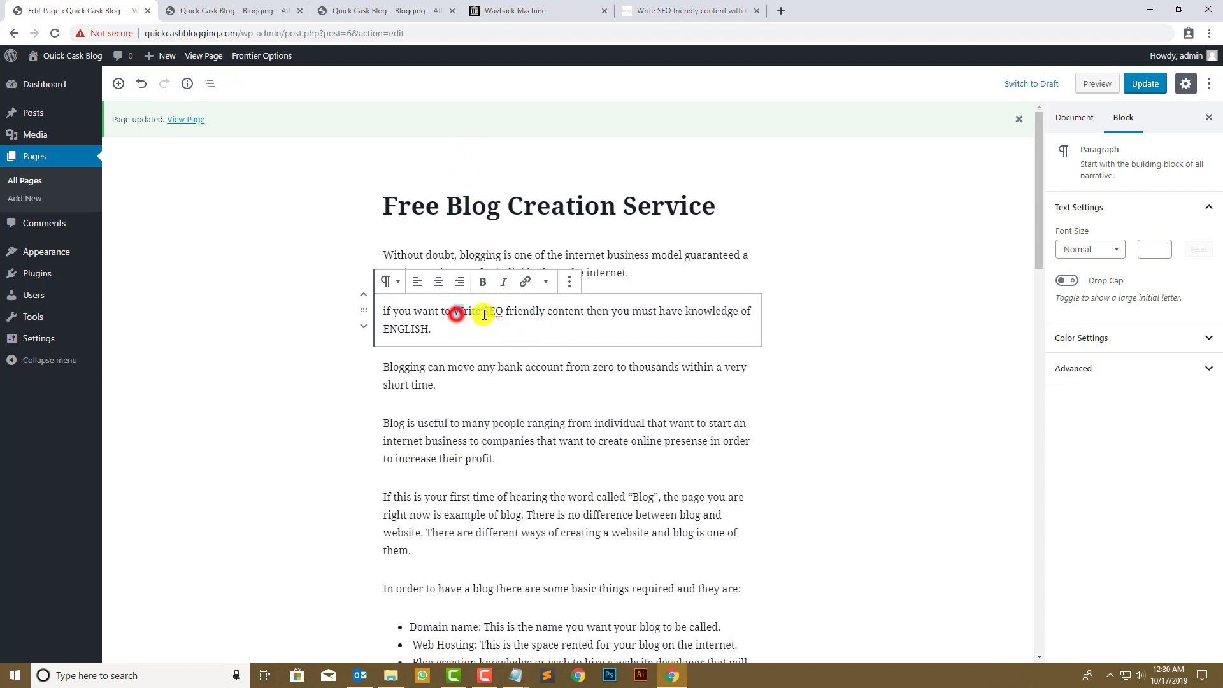
- Link 'Write SEO friendly content' to the tutsvela article URL and update the page
left_click_drag(484, 315, 583, 311)
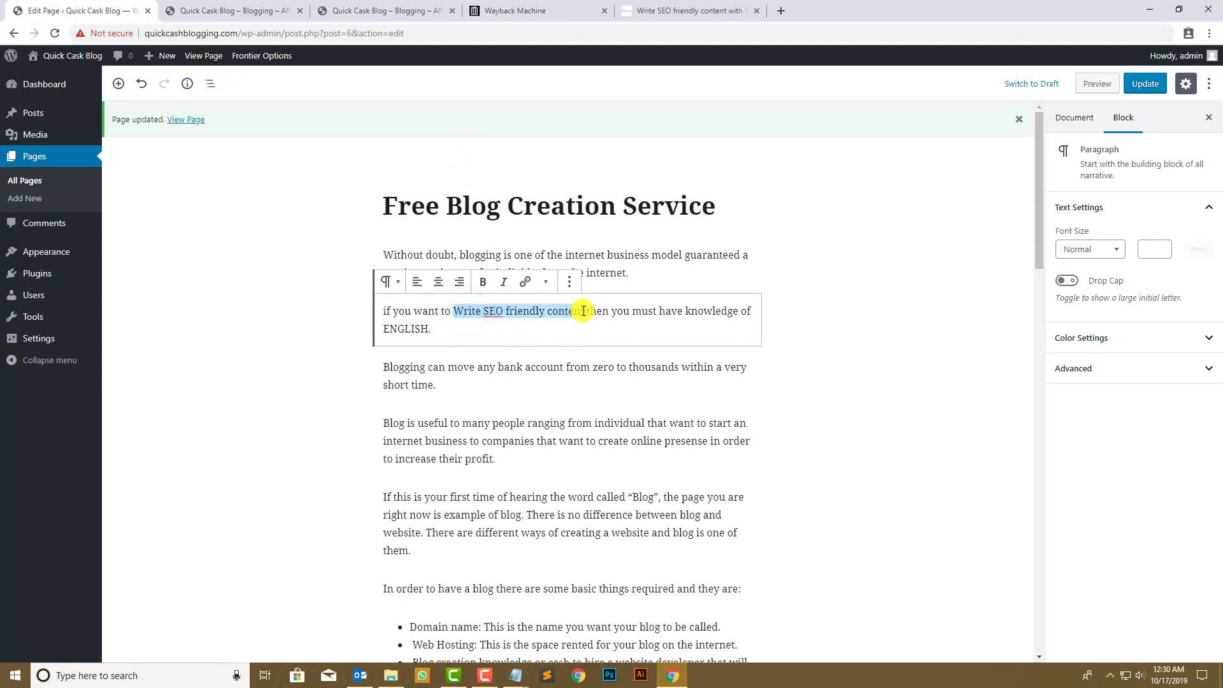
left_click(519, 282)
left_click(631, 10)
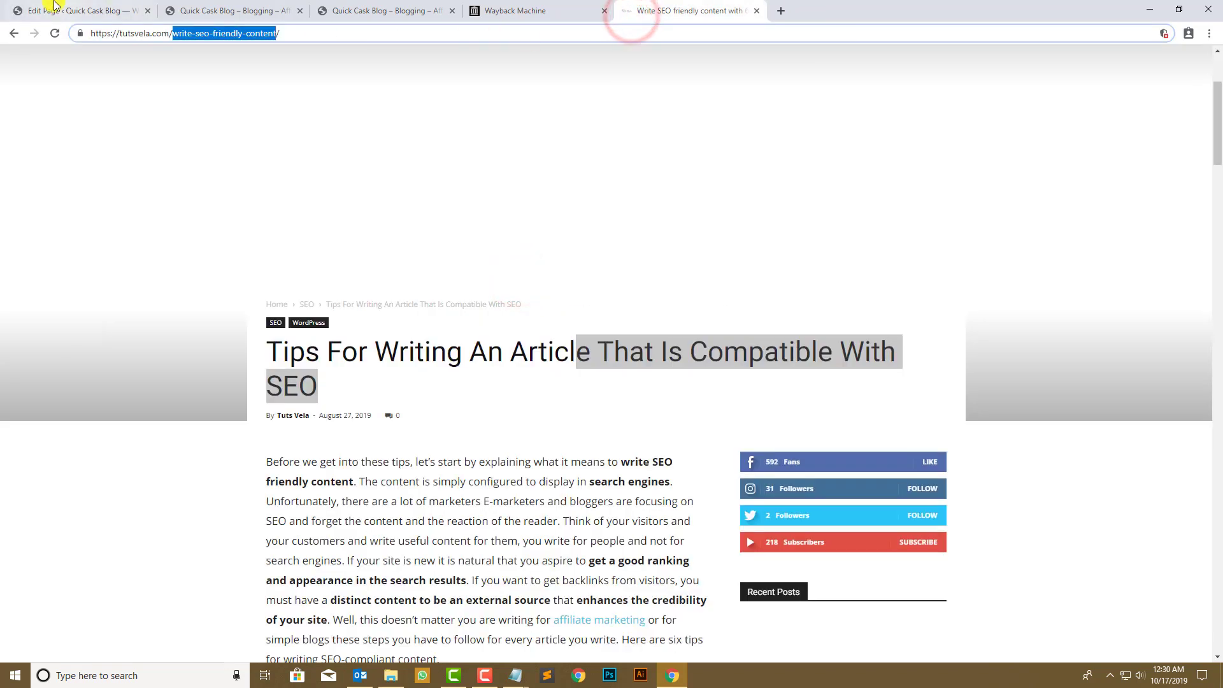
left_click(355, 30)
key("ctrl+c")
left_click(89, 9)
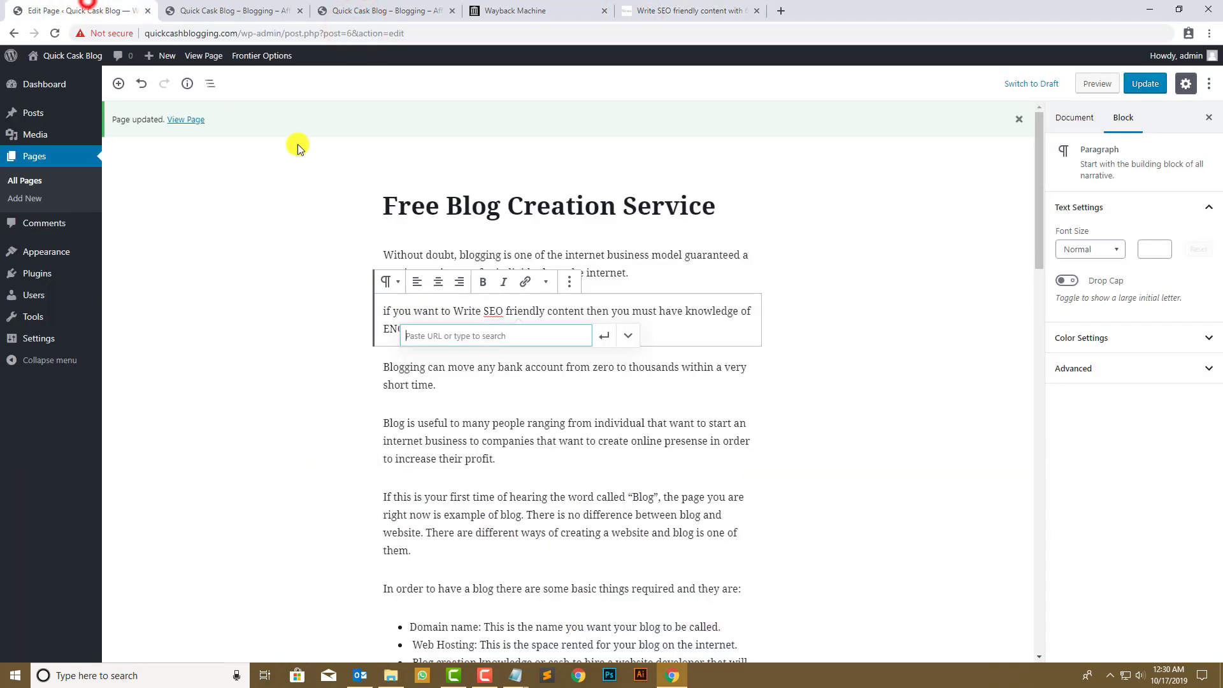
key("ctrl+v")
left_click(604, 335)
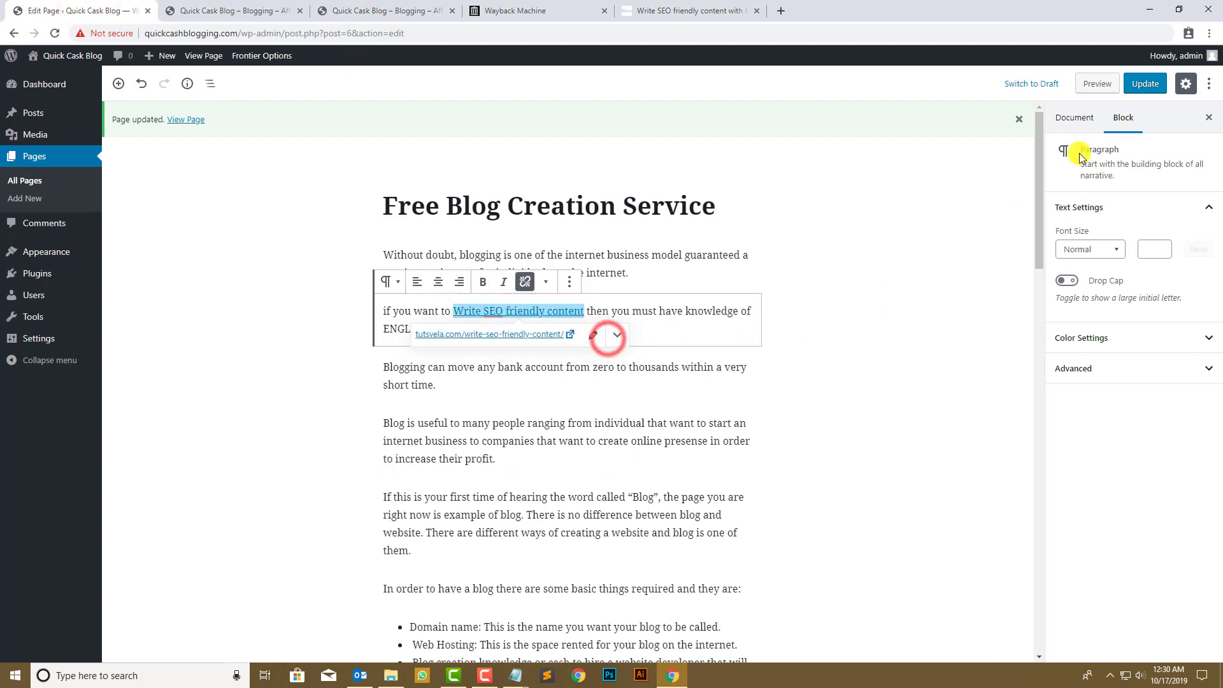
left_click(1144, 83)
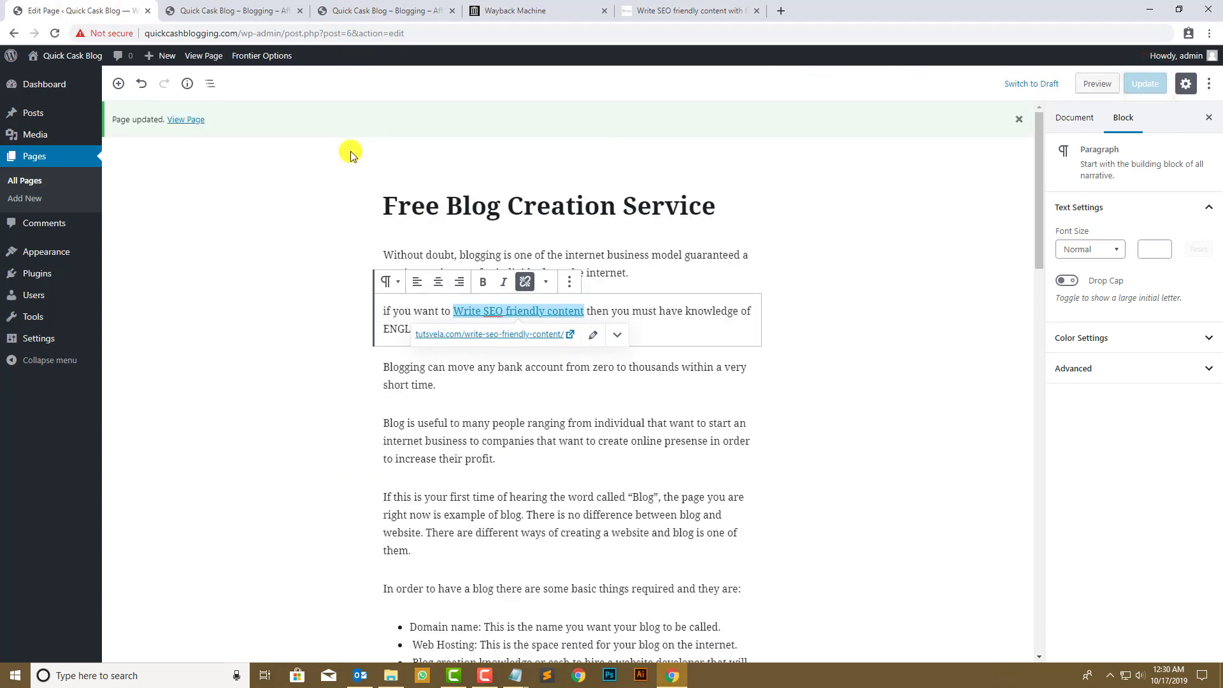
- Create a menu named 'main menu' and save it to the Primary location
mouse_move(26, 298)
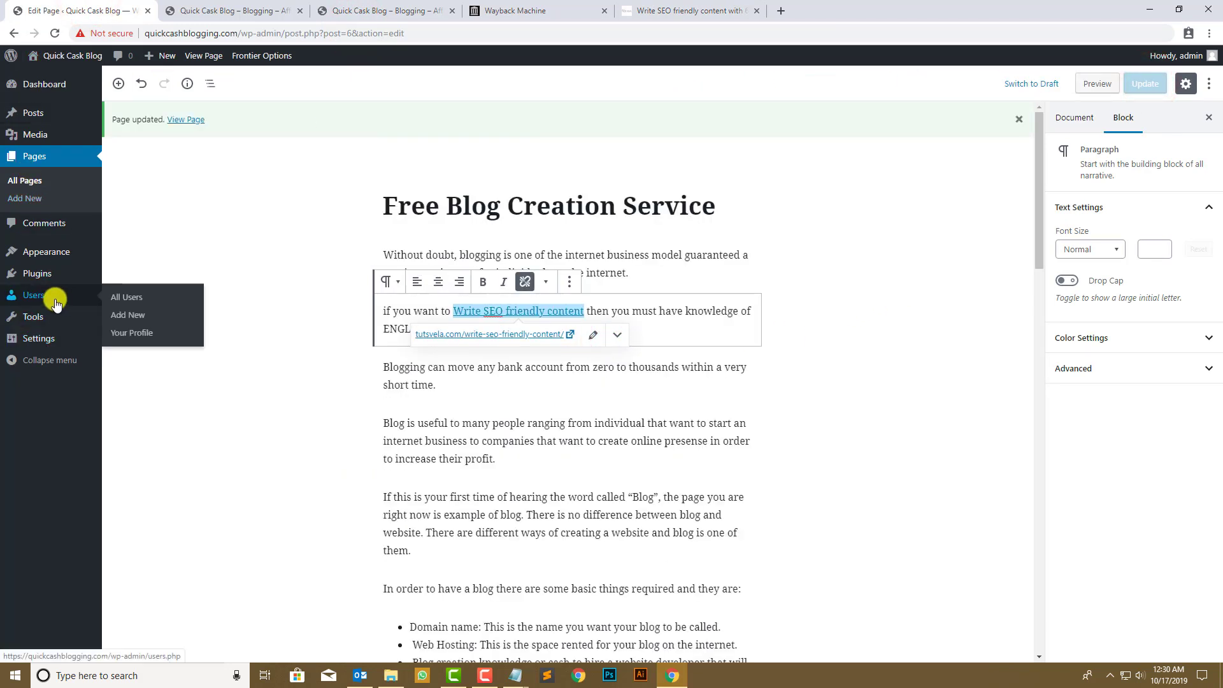
mouse_move(44, 254)
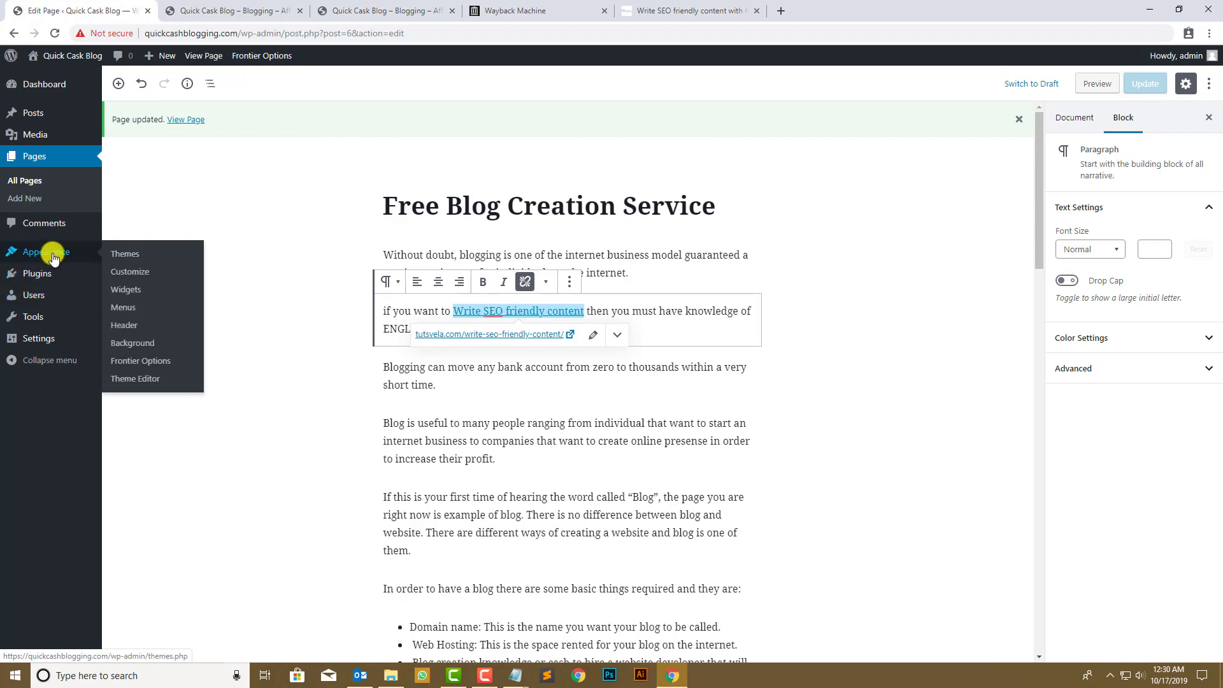
left_click(115, 312)
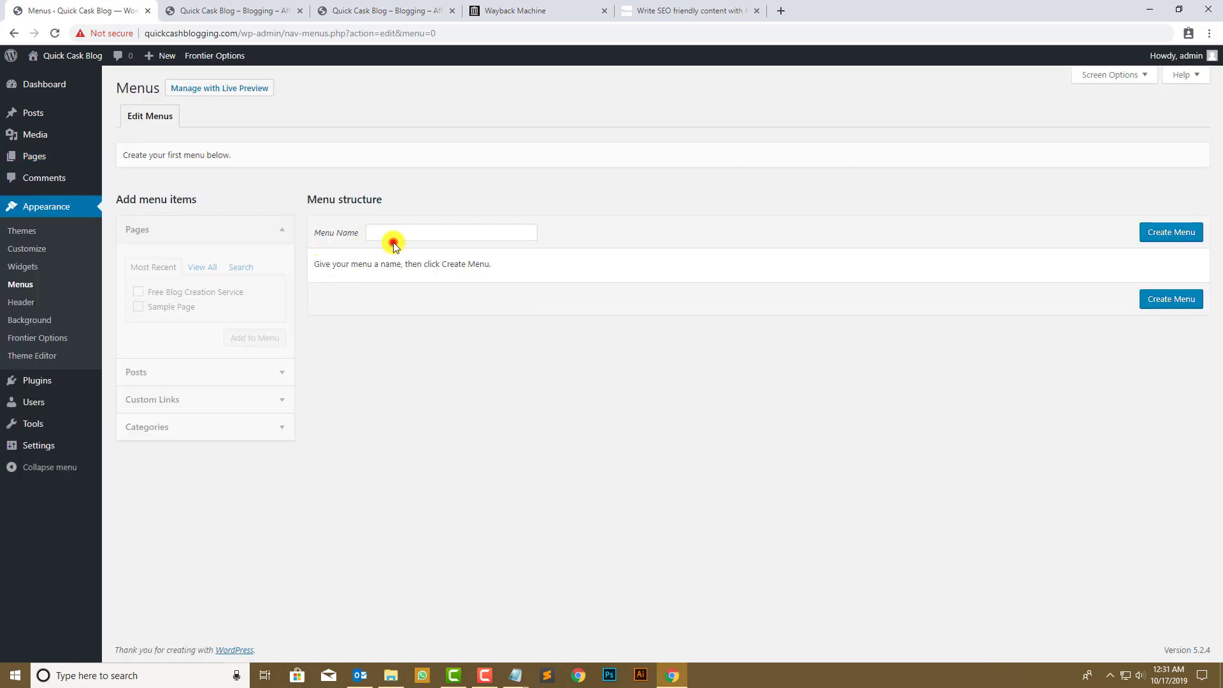
left_click(394, 245)
type("main menu")
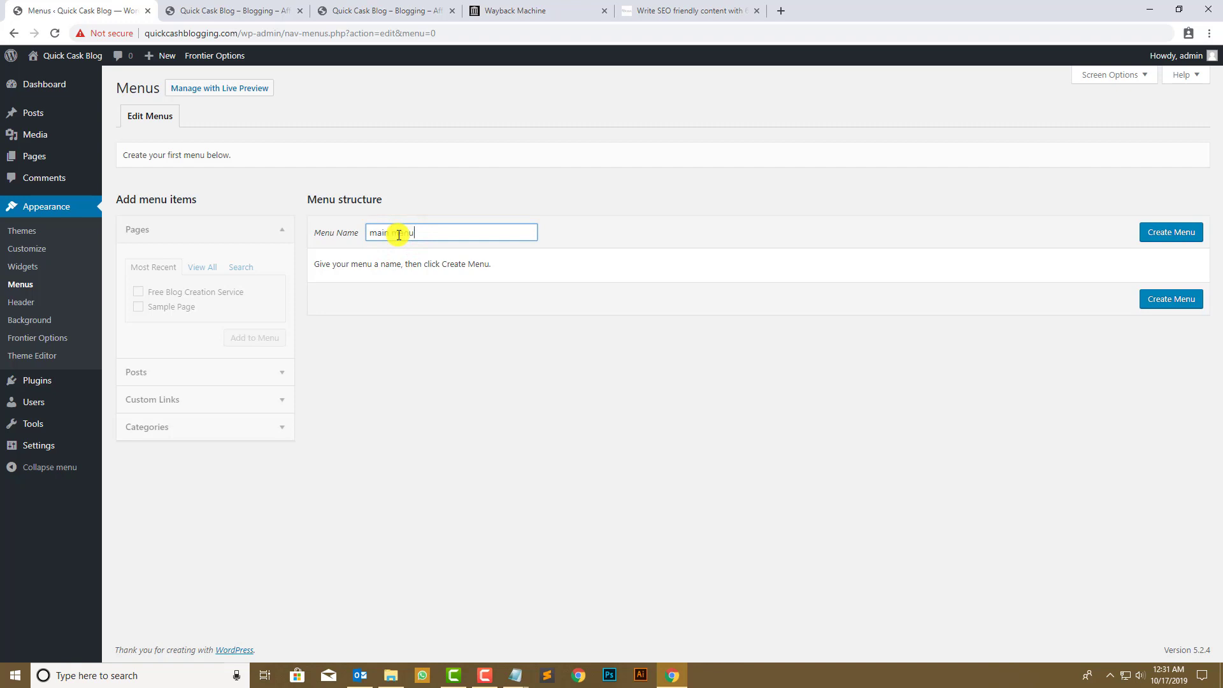
left_click(1193, 232)
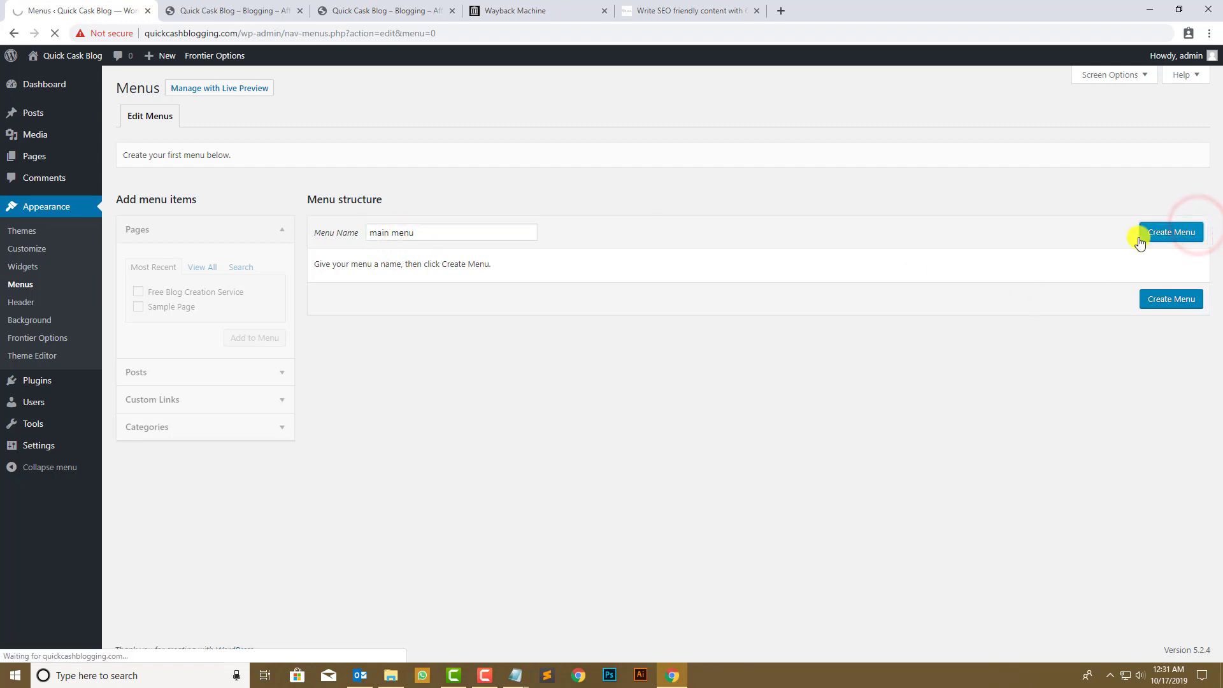
left_click(251, 9)
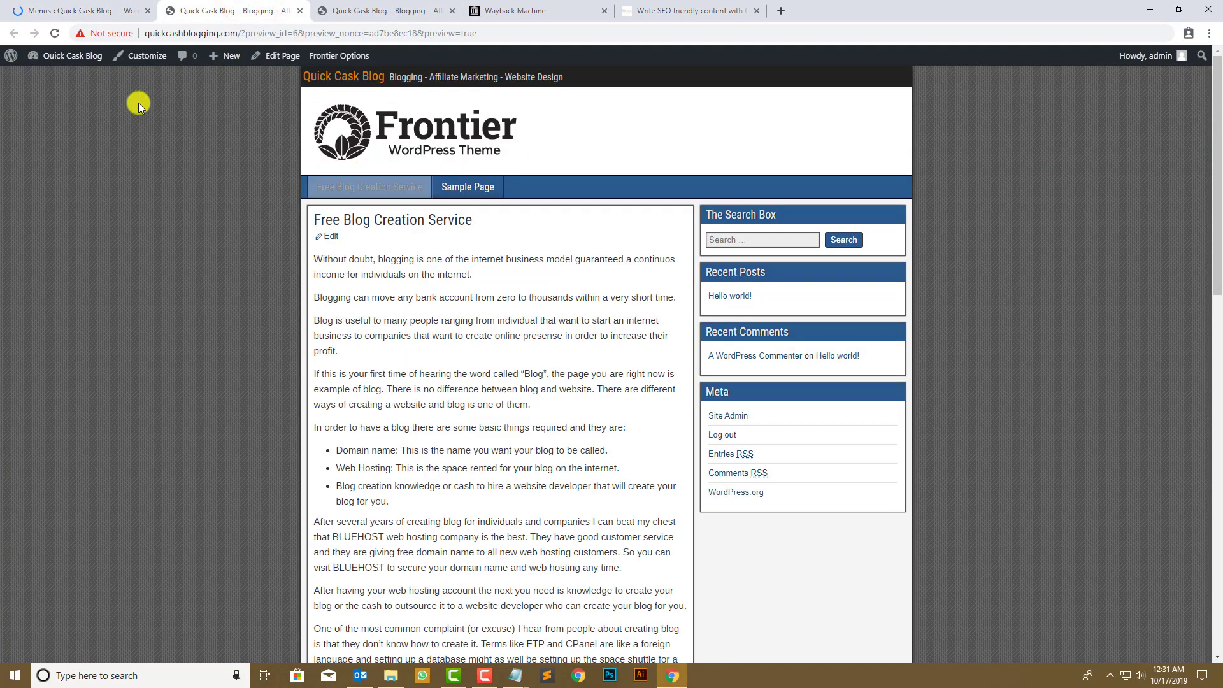
left_click(89, 5)
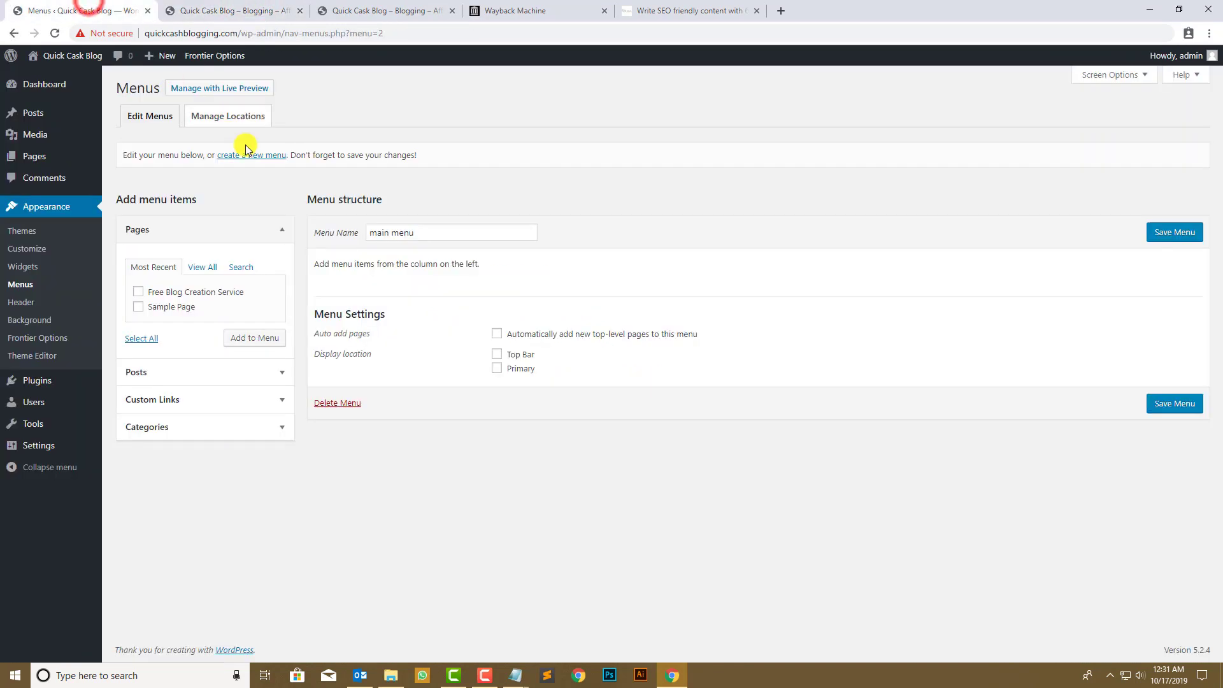
left_click(516, 368)
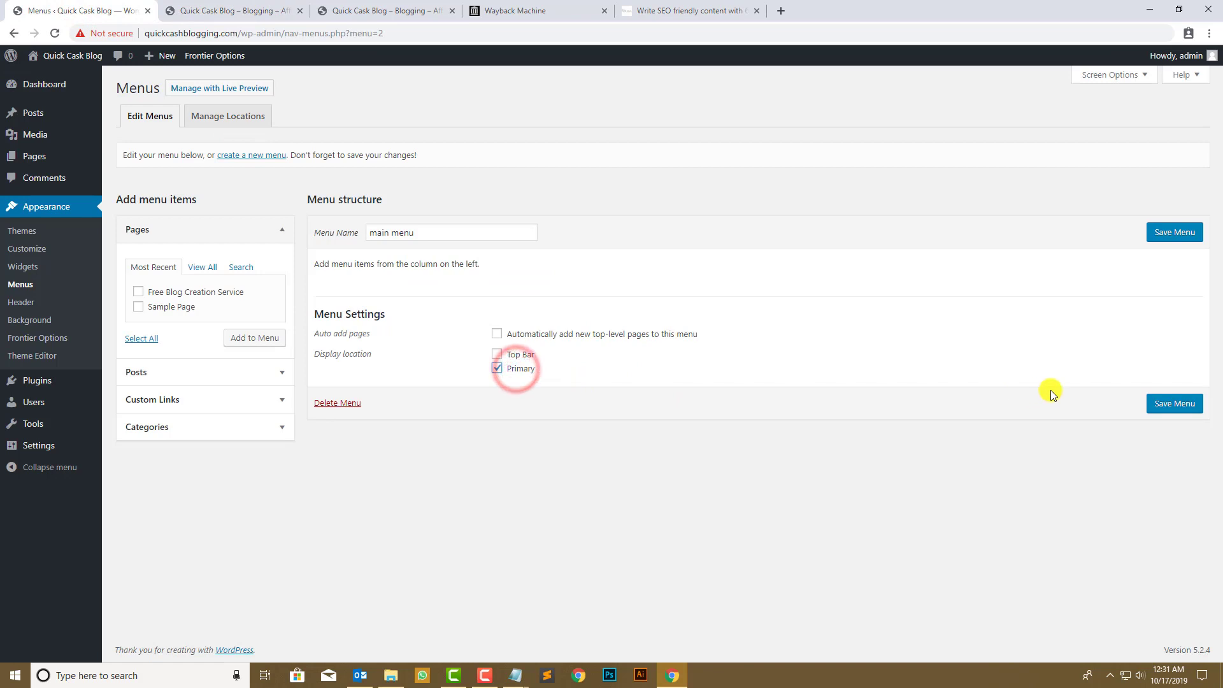
left_click(1176, 407)
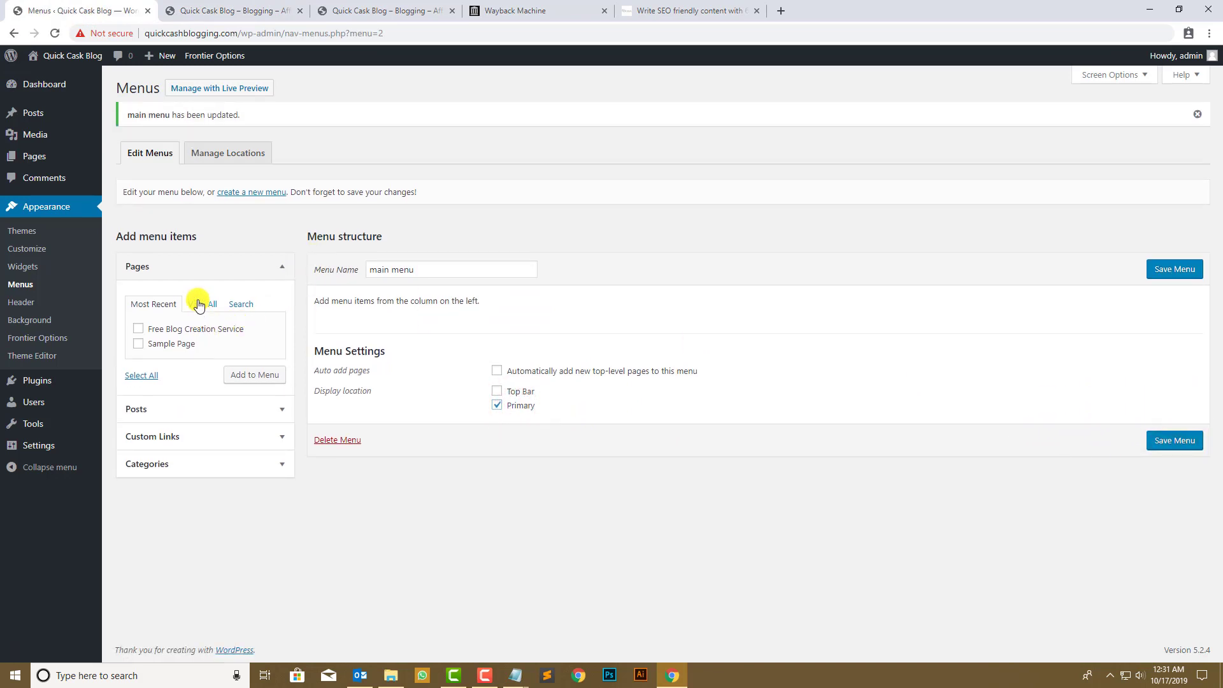
- Add the 'Home: Free Blog Creation Service' page labelled Home, save, and reload the site
left_click(198, 304)
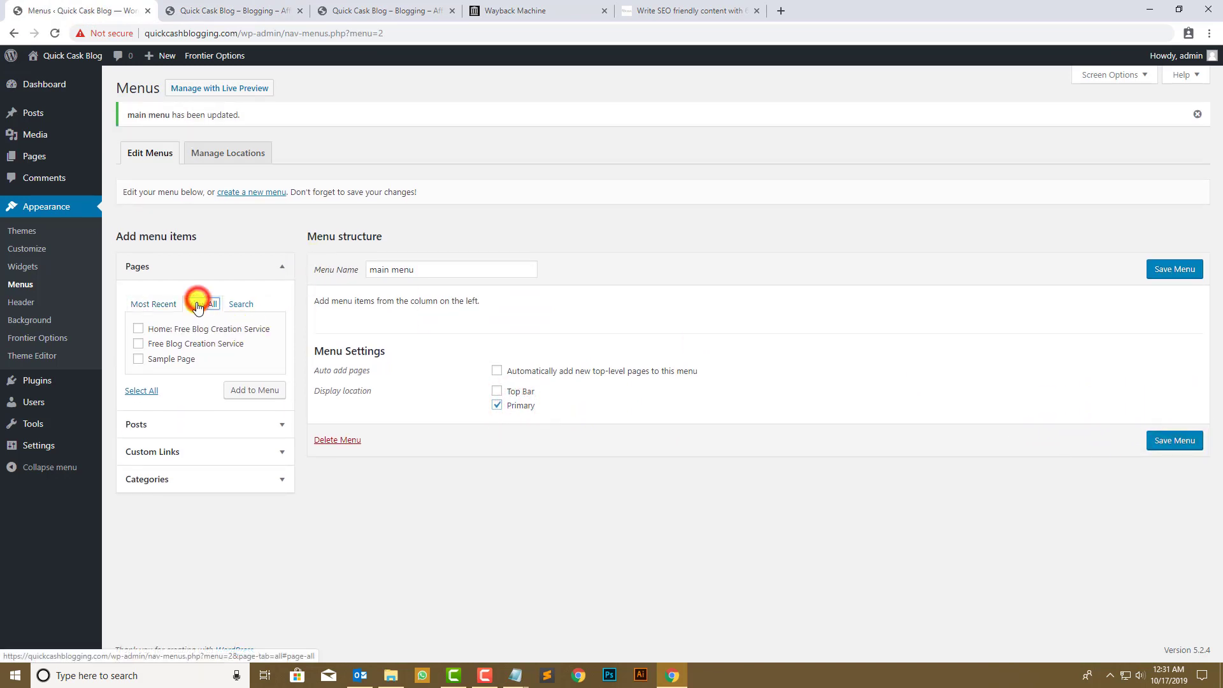
left_click(187, 332)
left_click(256, 391)
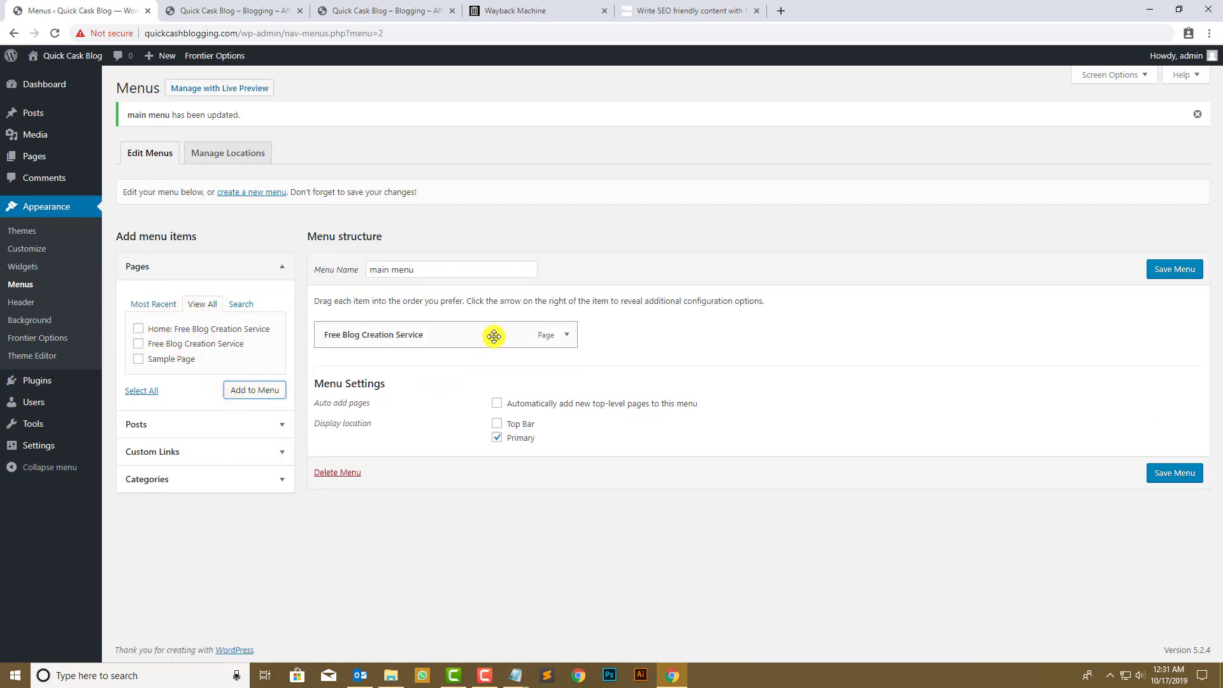
left_click(566, 335)
left_click_drag(452, 378, 322, 384)
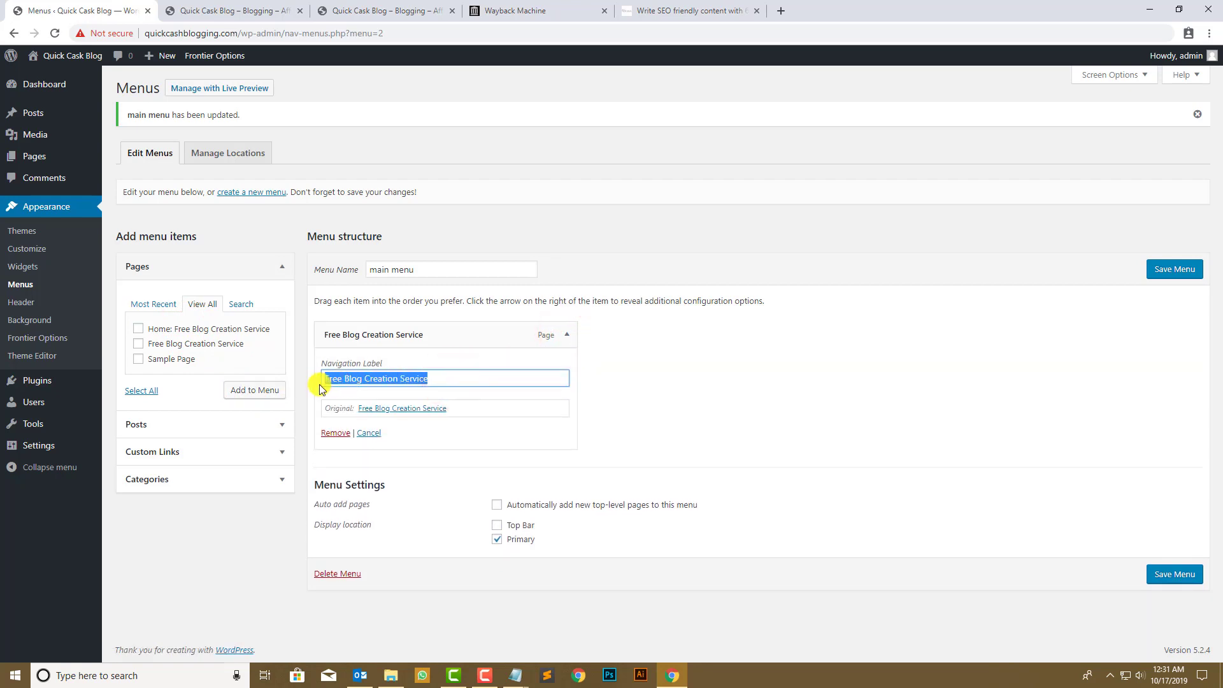
type("Home")
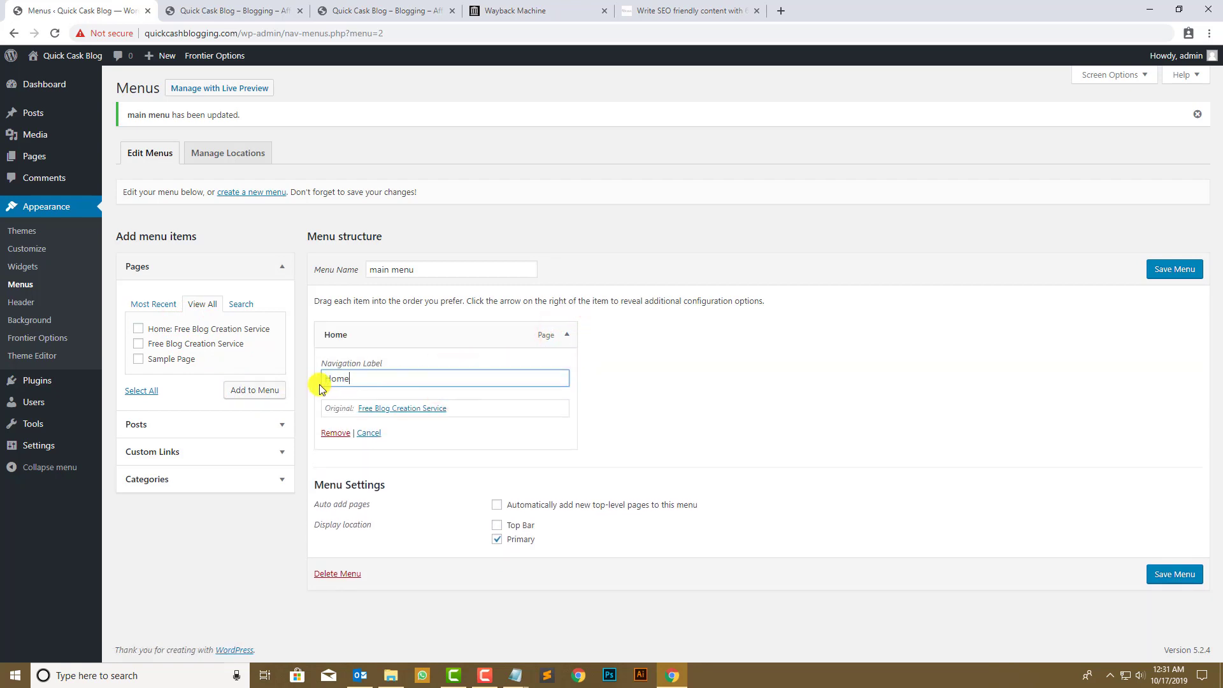
left_click(1166, 575)
left_click(216, 10)
left_click(56, 33)
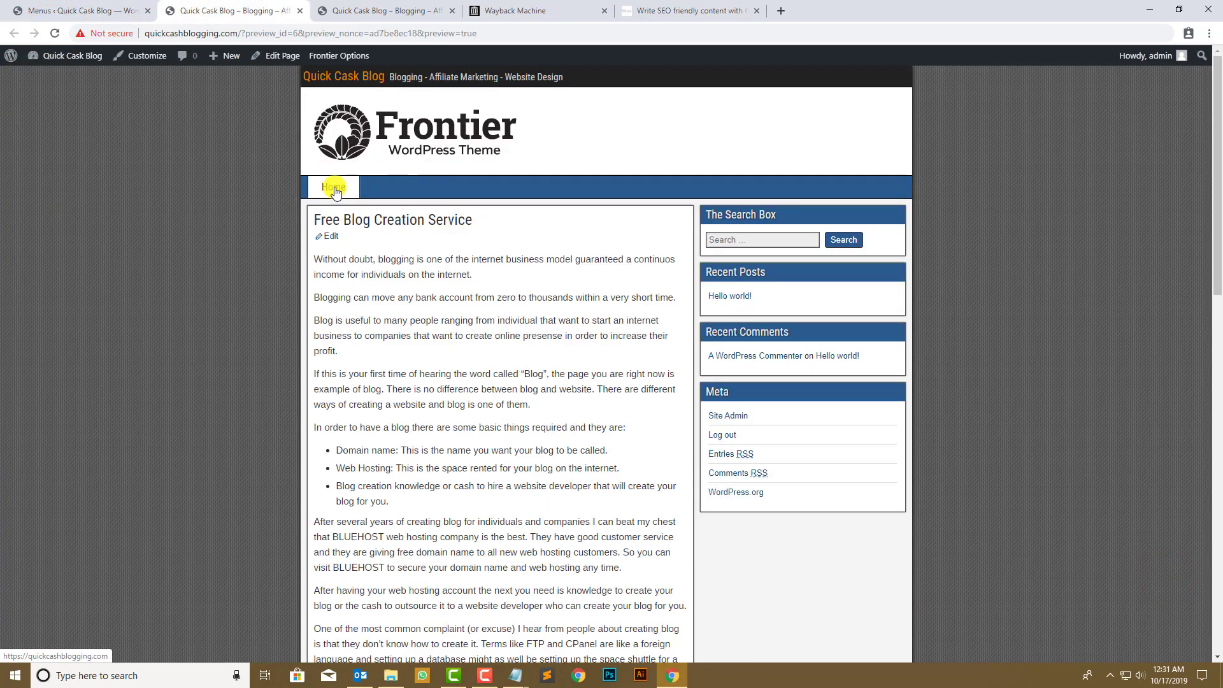
- Load the site's Home page in a Chrome guest window, proceeding past the security warning
left_click(333, 187)
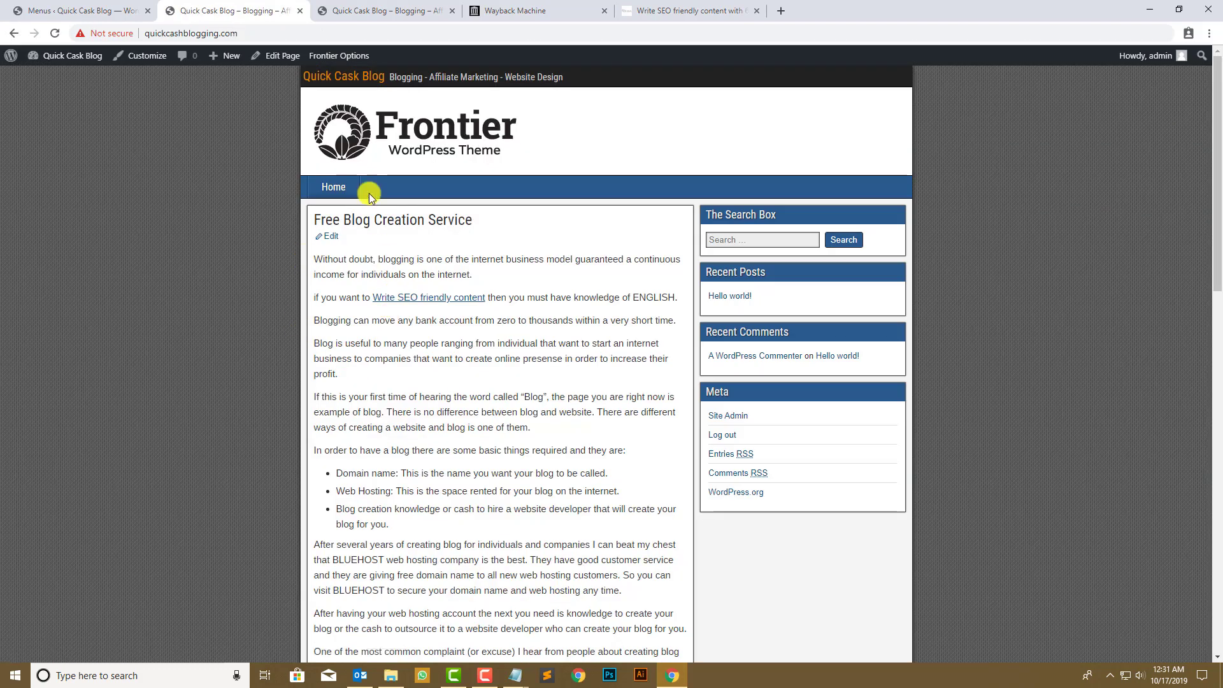
left_click(286, 40)
key("ctrl+c")
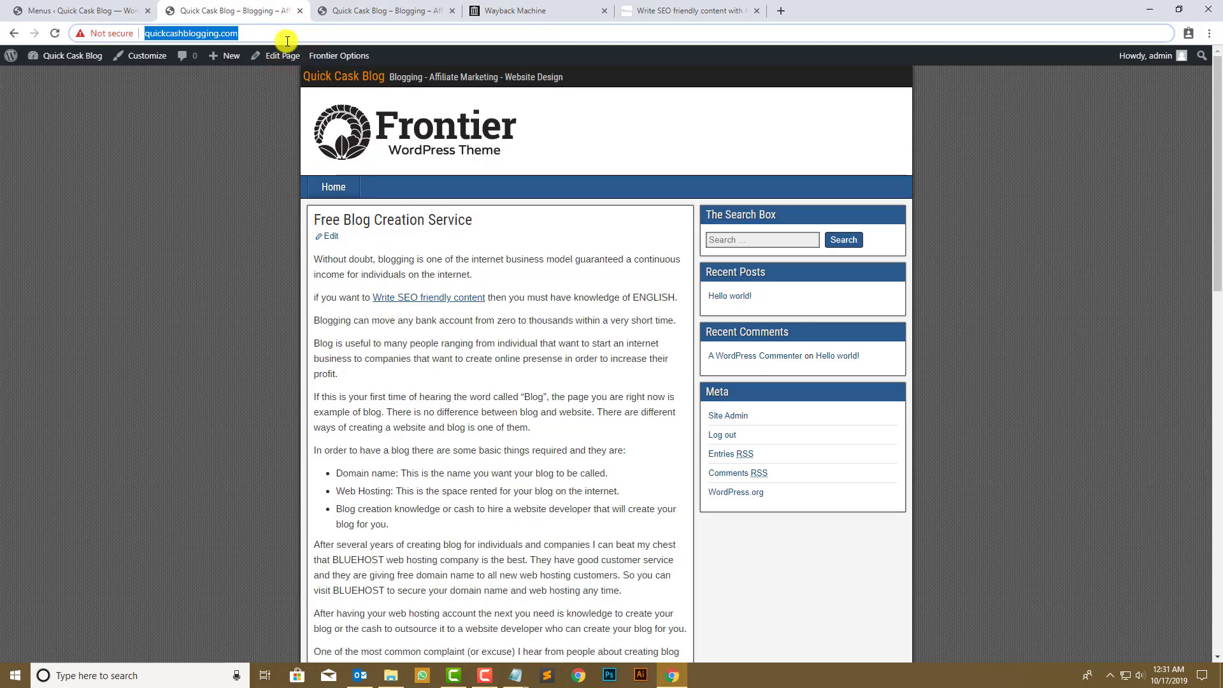
left_click(584, 675)
left_click(1222, 1)
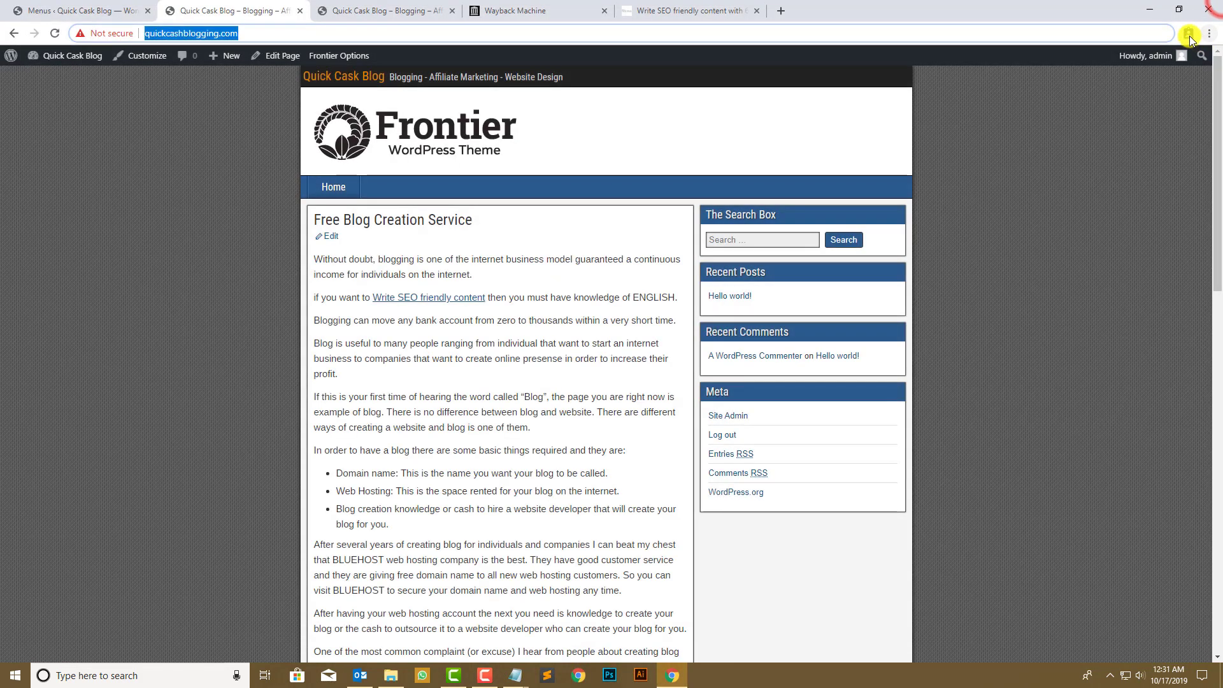
left_click(1189, 34)
left_click(1104, 159)
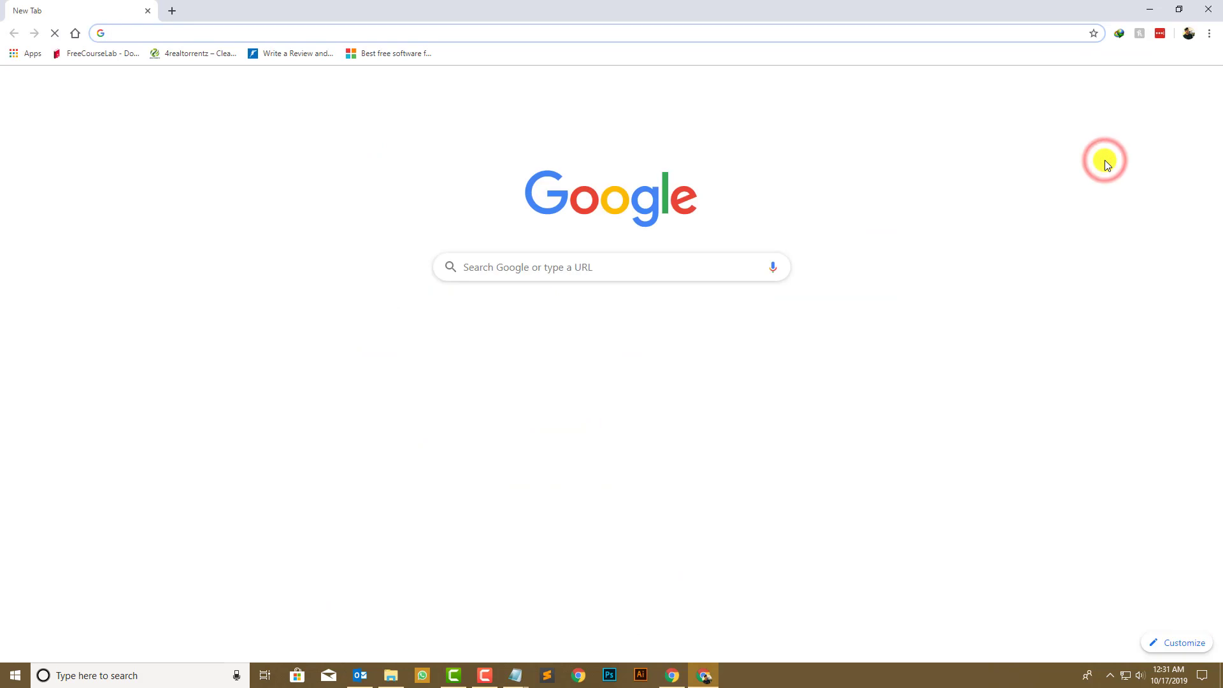
key("ctrl+v")
key("Return")
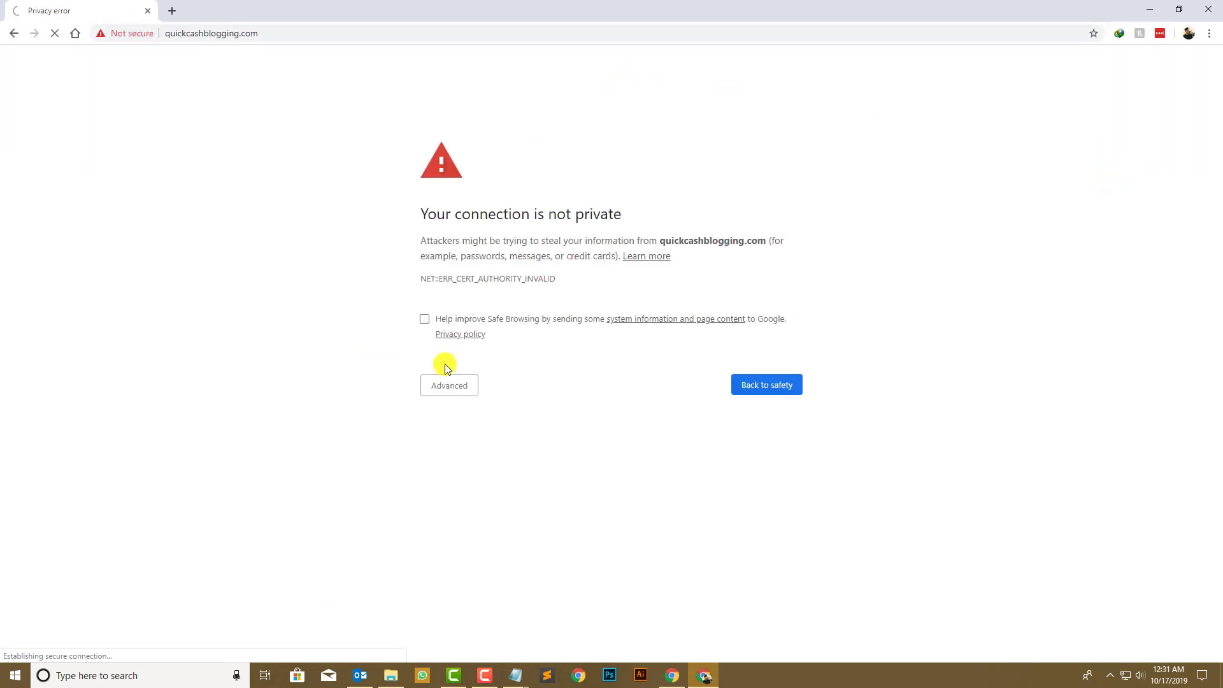
left_click(446, 385)
left_click(481, 485)
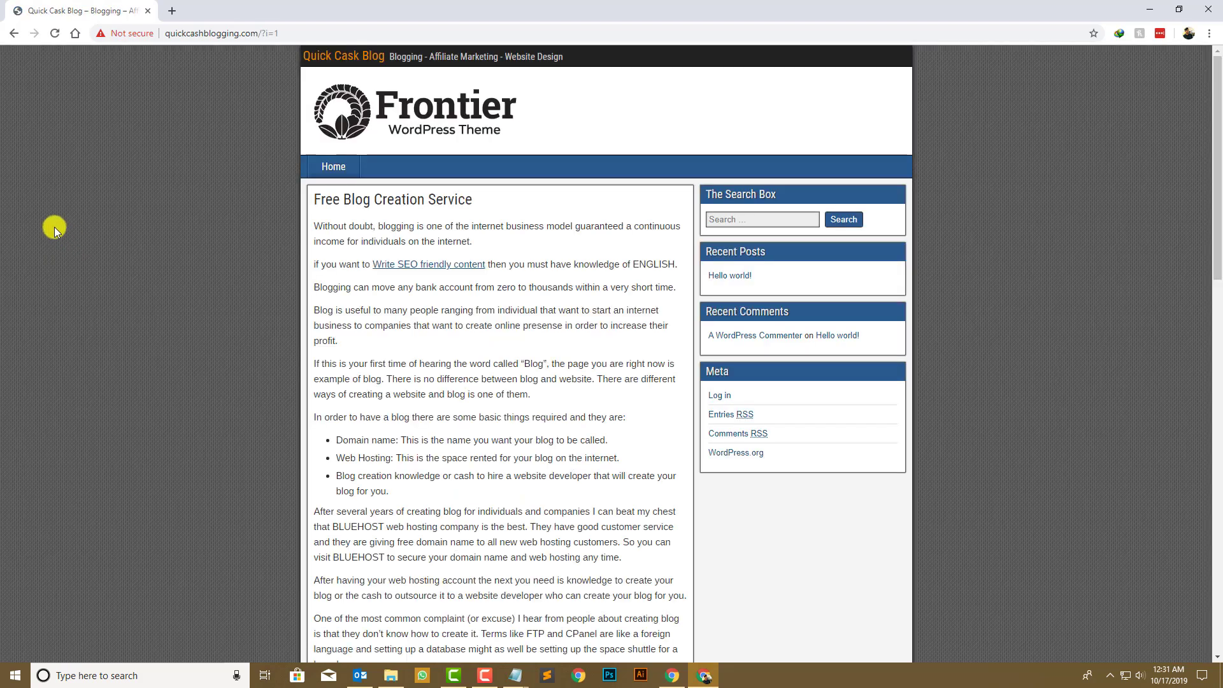
- Test that the 'Write SEO friendly content' link opens the tutsvela article
scroll(55, 231, "down", 1)
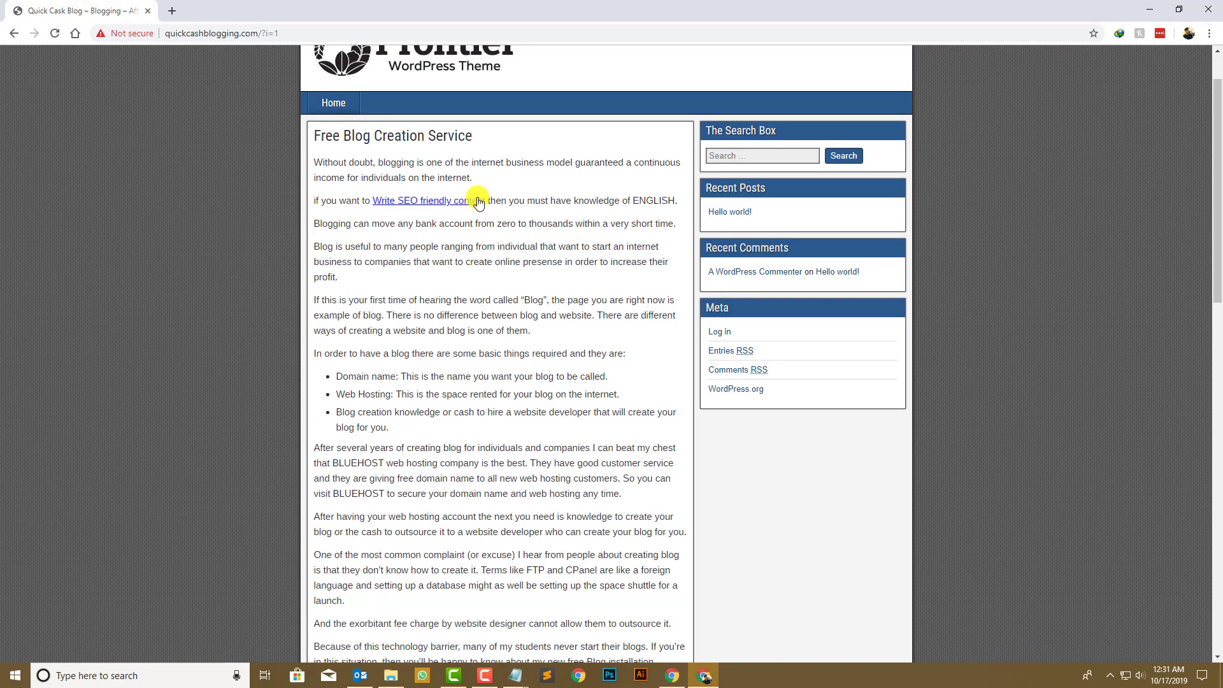
middle_click(431, 202)
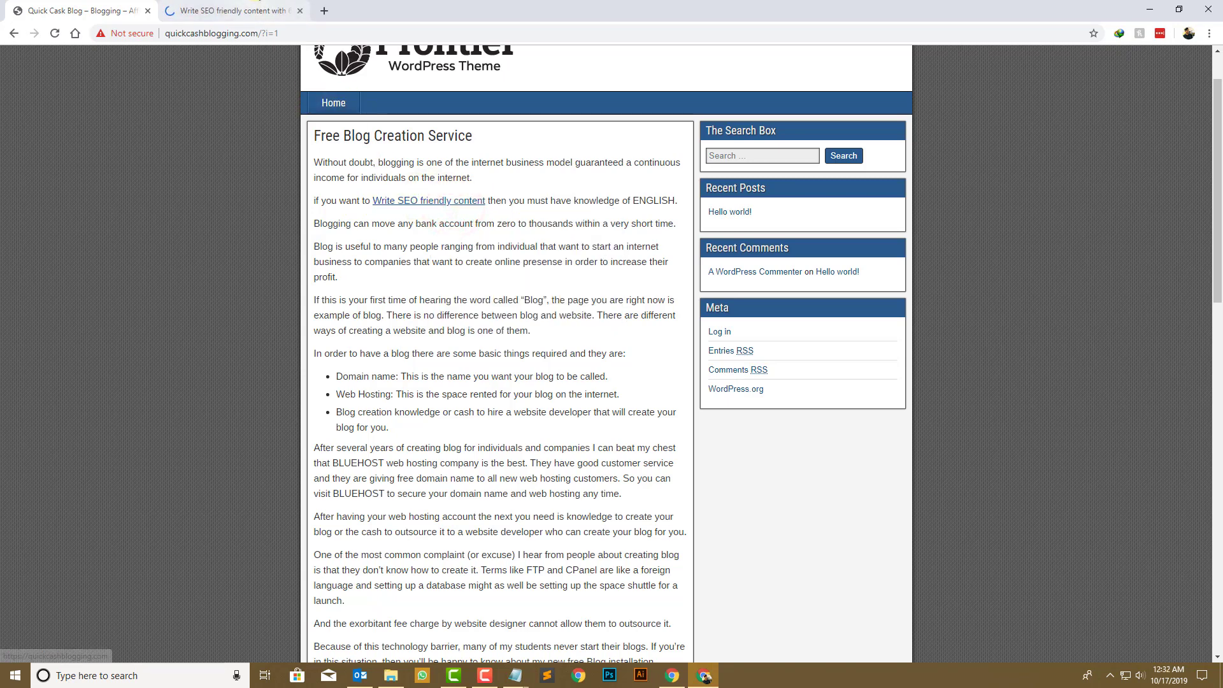
key("ctrl+Tab")
key("ctrl+w")
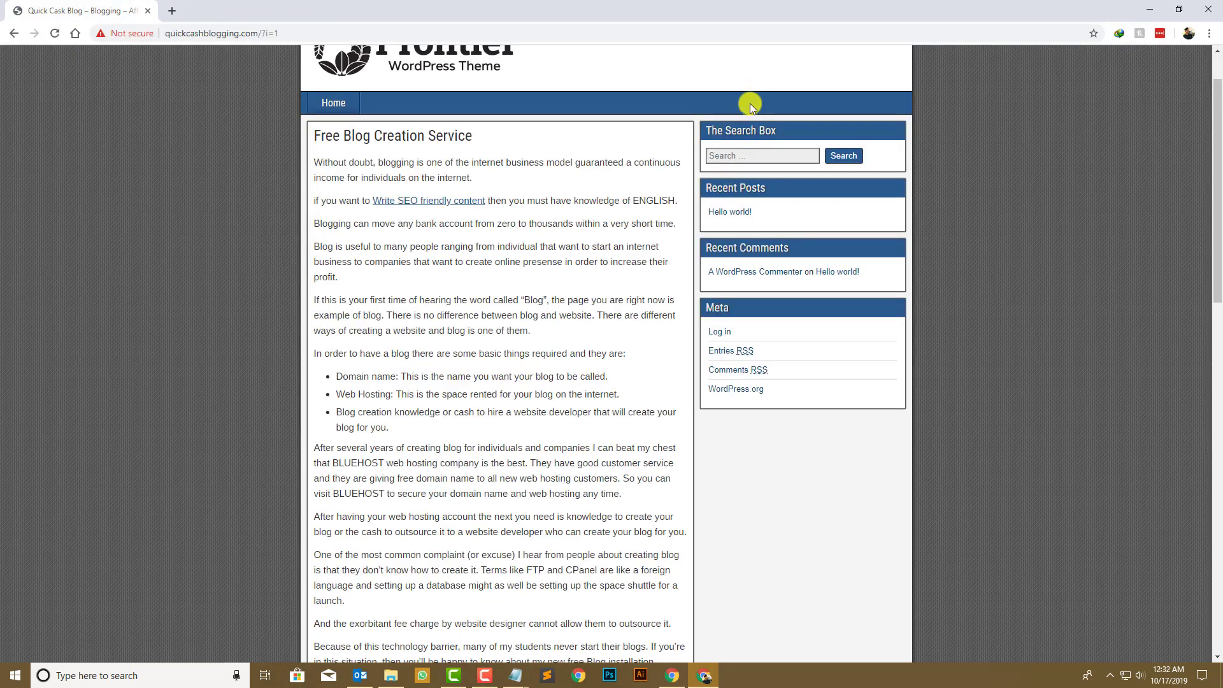
- Check the page text and the comment form's Comment, Name, Email and Website fields
scroll(404, 387, "down", 10)
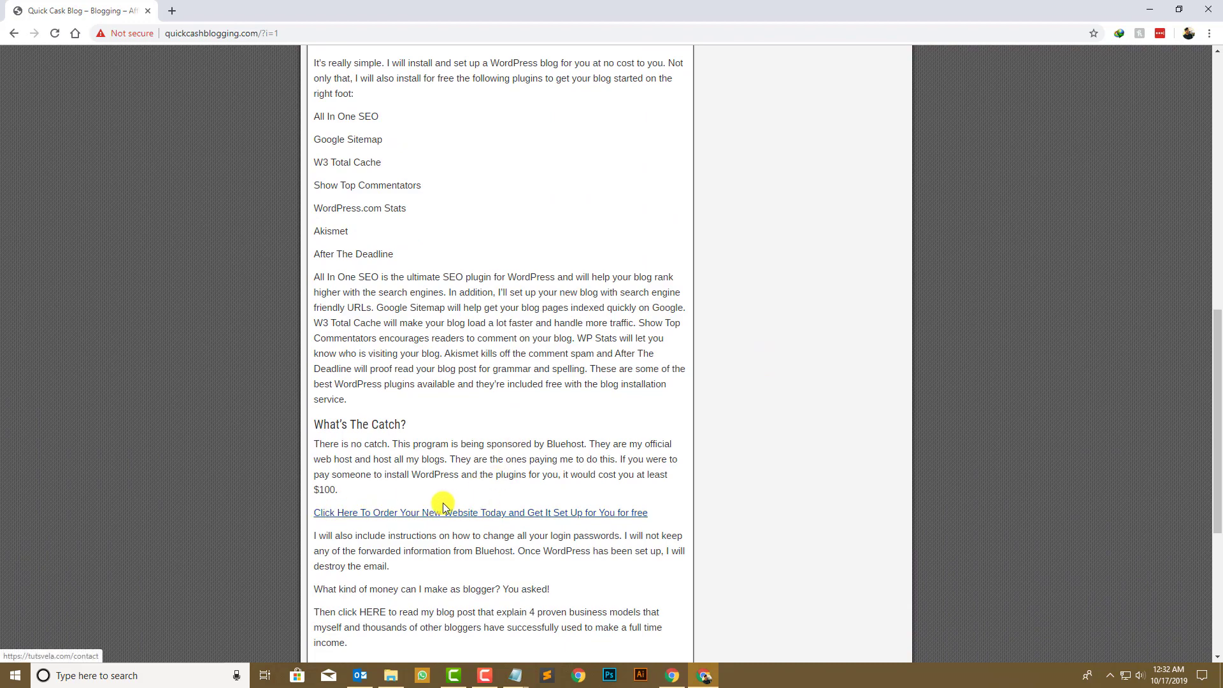
scroll(446, 414, "down", 5)
scroll(393, 373, "up", 15)
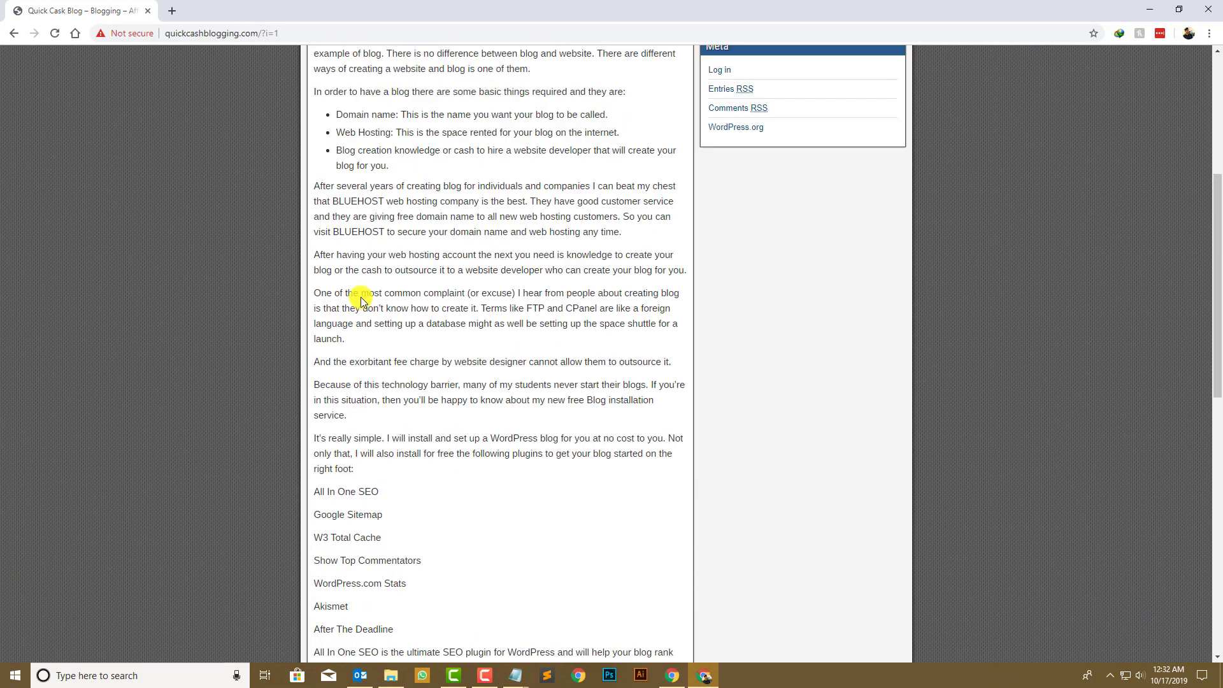
left_click_drag(317, 217, 551, 245)
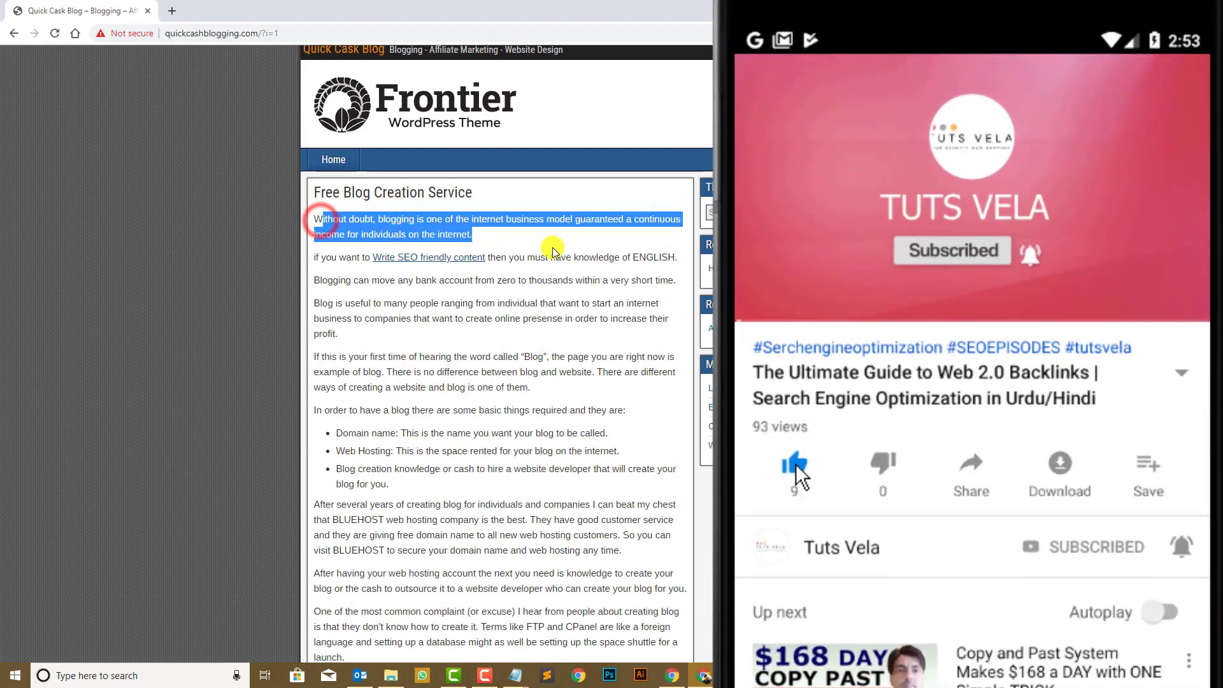
left_click(551, 246)
scroll(455, 280, "down", 14)
scroll(446, 300, "down", 1)
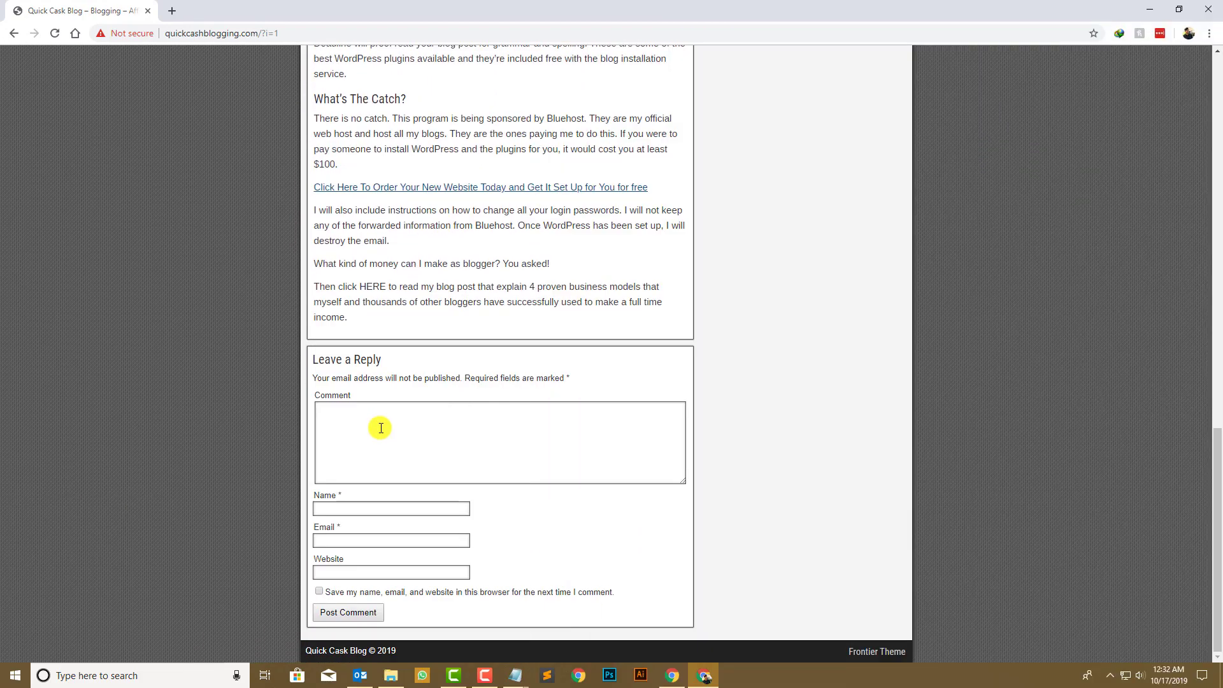
left_click(380, 424)
left_click(377, 508)
left_click(376, 537)
left_click(369, 570)
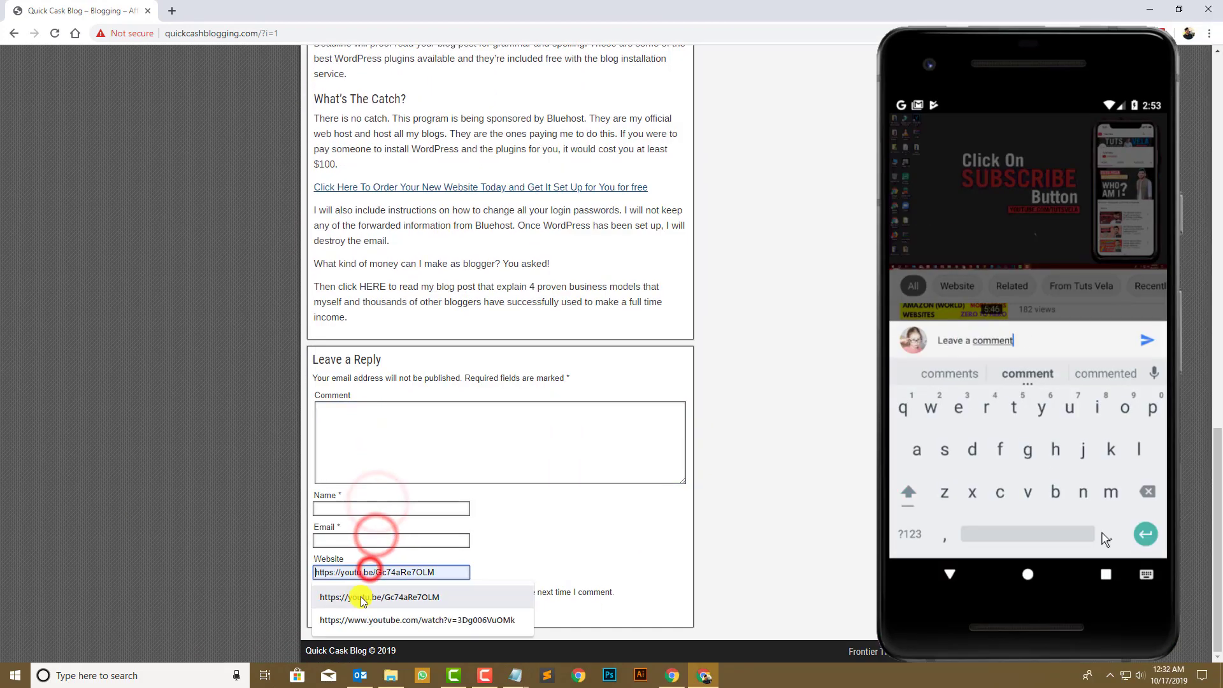
left_click(242, 574)
scroll(199, 450, "up", 20)
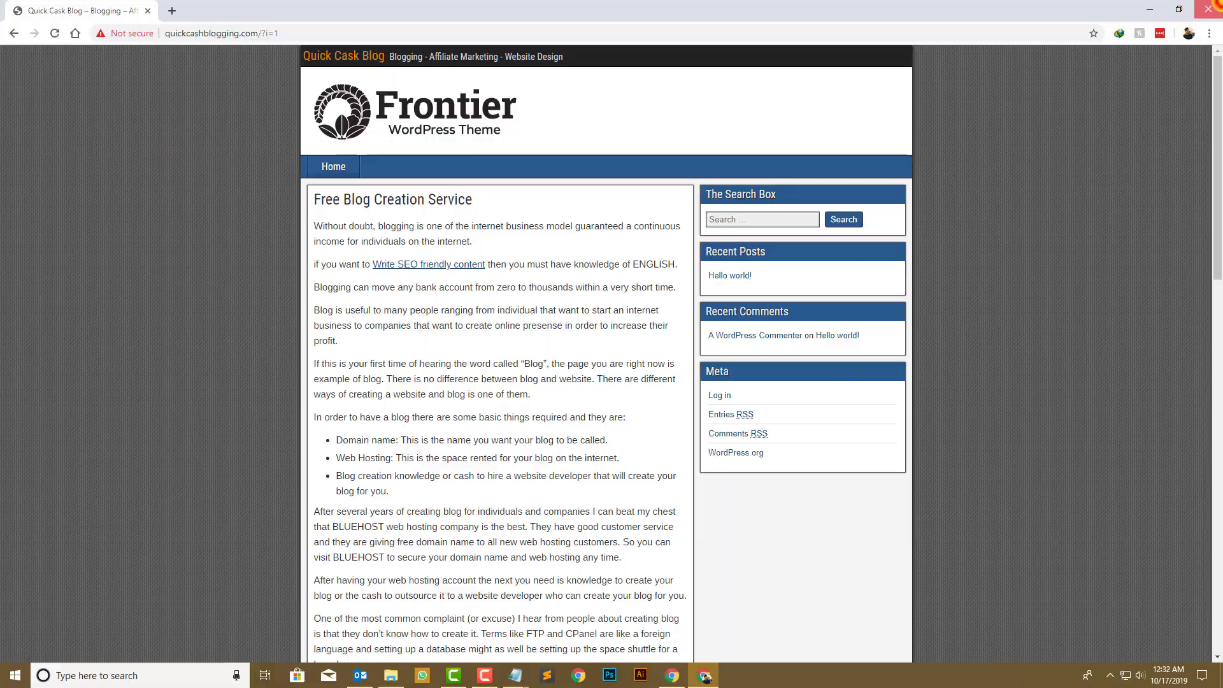
- Close the guest window and the preview, Wayback Machine, SEO article and menus tabs
left_click(1208, 9)
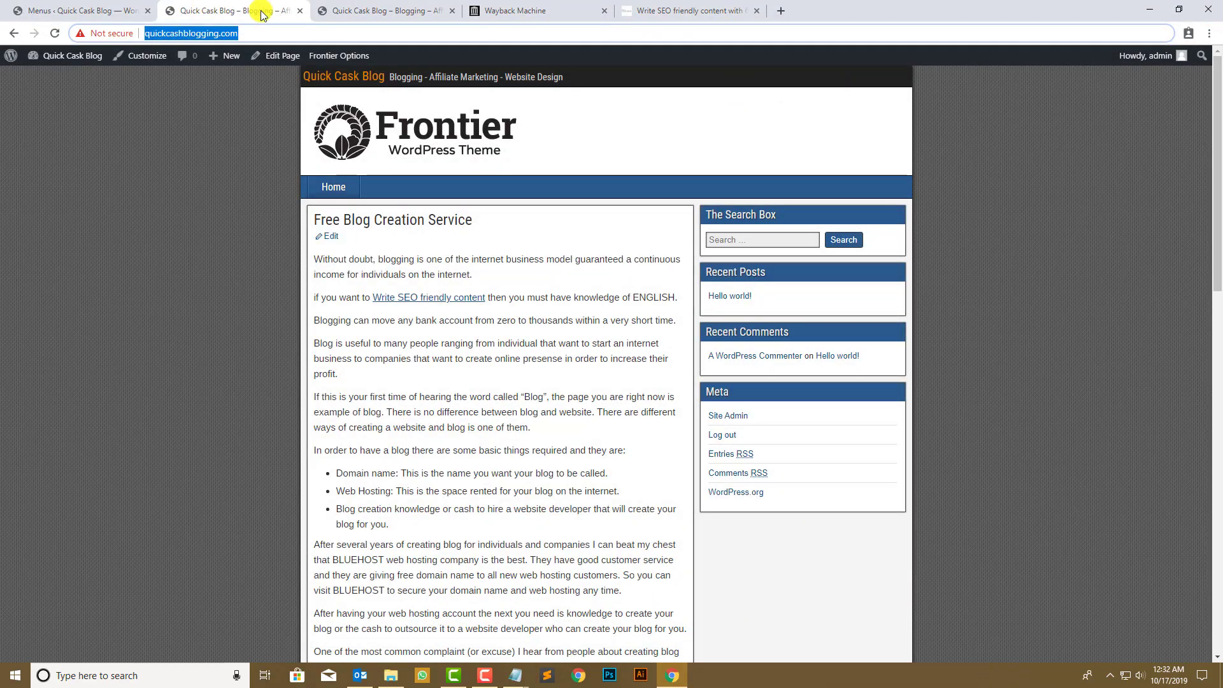
left_click(299, 11)
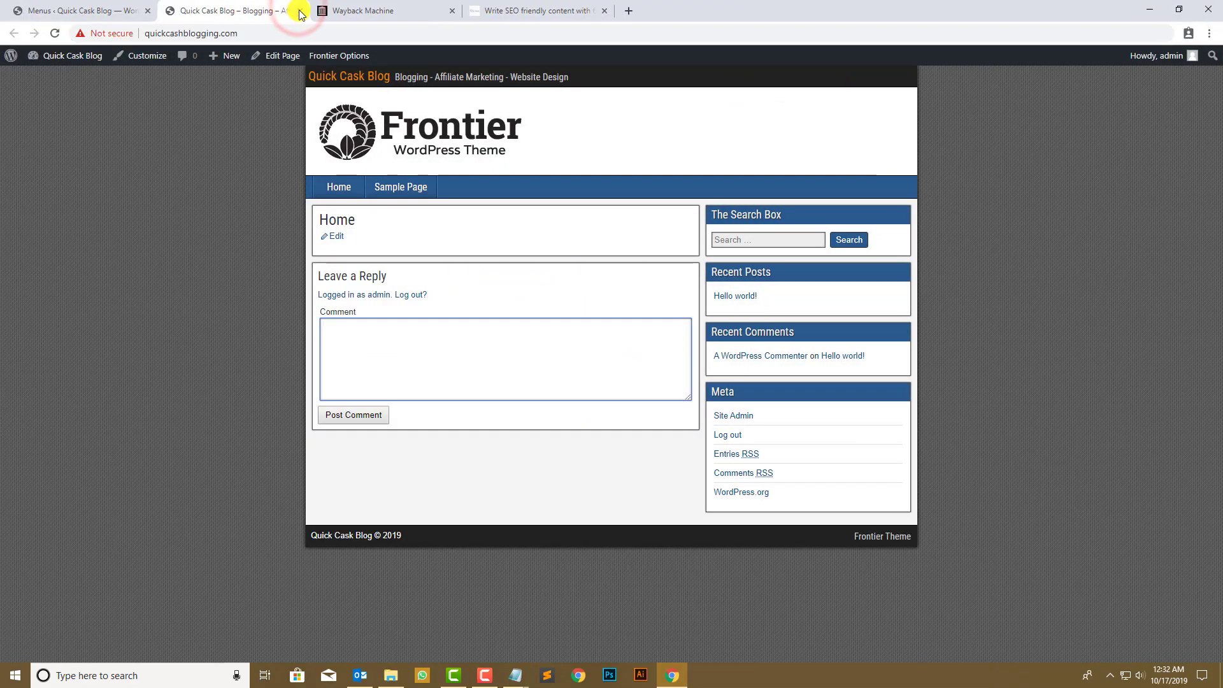
left_click(300, 11)
left_click(299, 11)
left_click(300, 11)
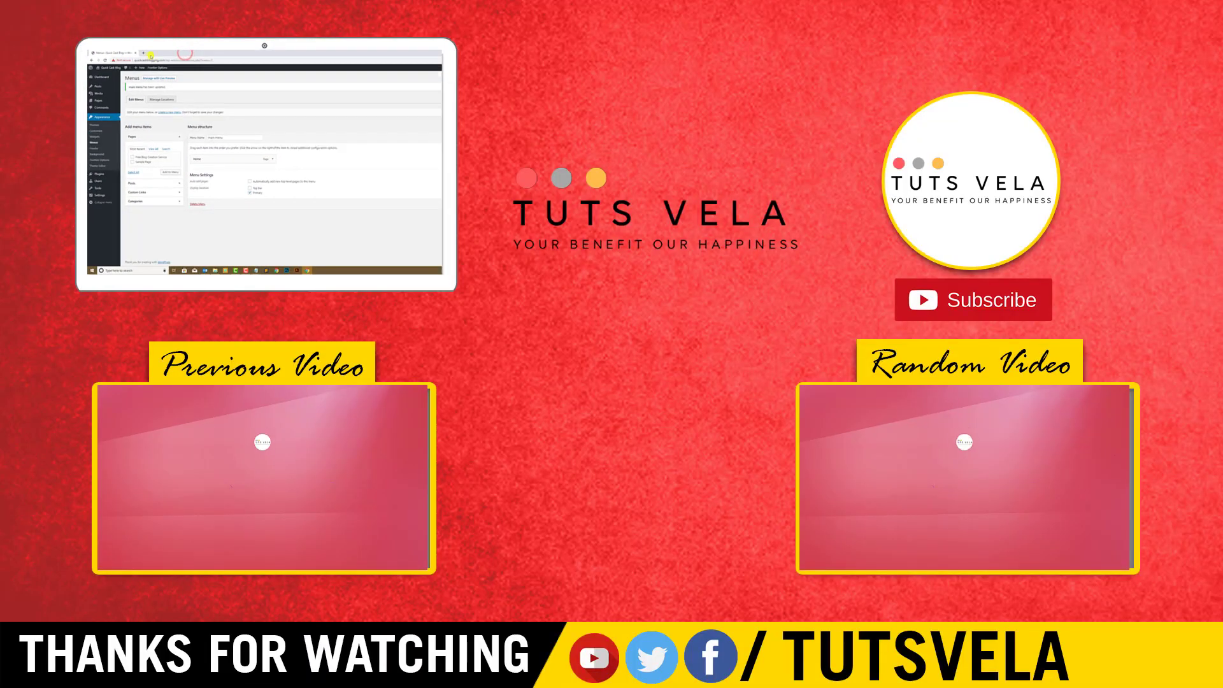